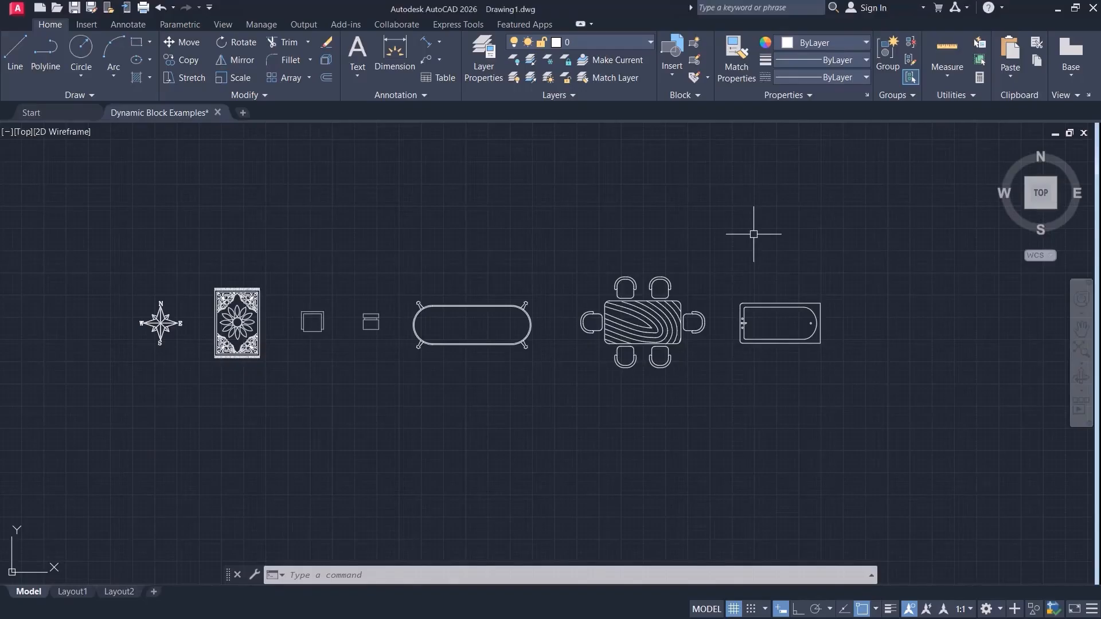
text(B)
key(Return)
drag(732, 153, 507, 164)
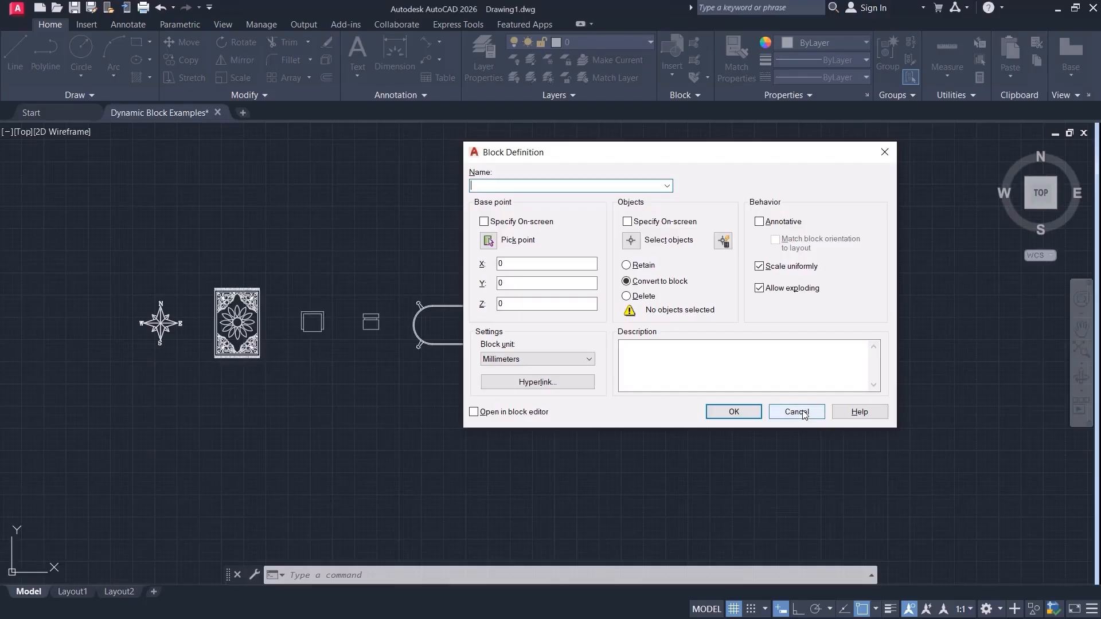
click(803, 413)
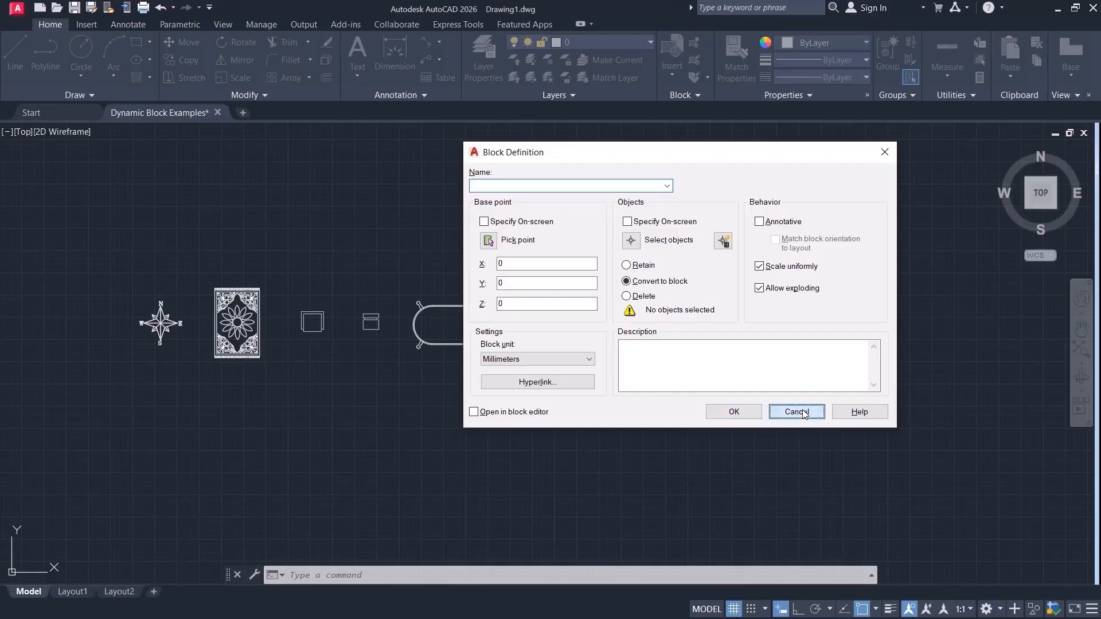
Open the Tool Palettes, look through the Modeling, Constraints and Annotation palettes, and show the Architectural samples.
middle_drag(578, 238, 545, 344)
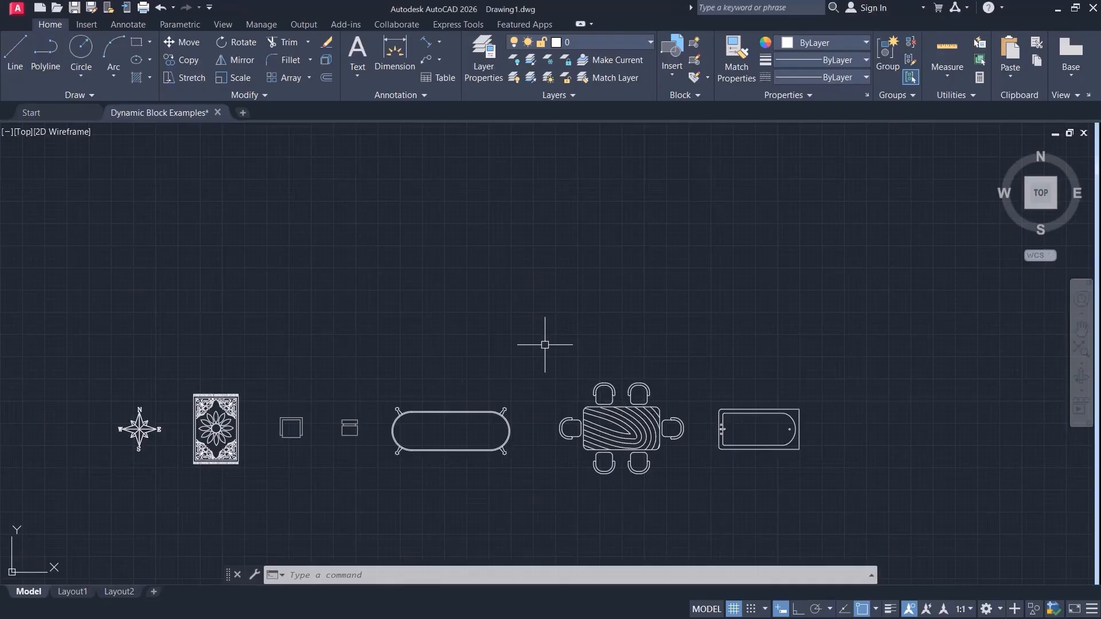
middle_drag(545, 345, 542, 374)
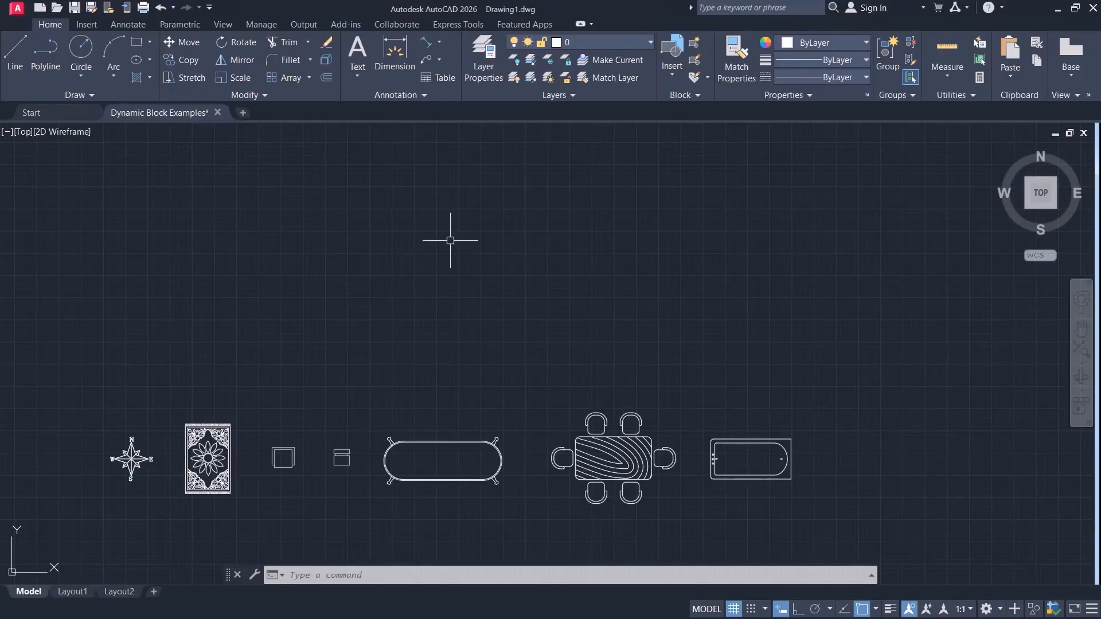
click(229, 25)
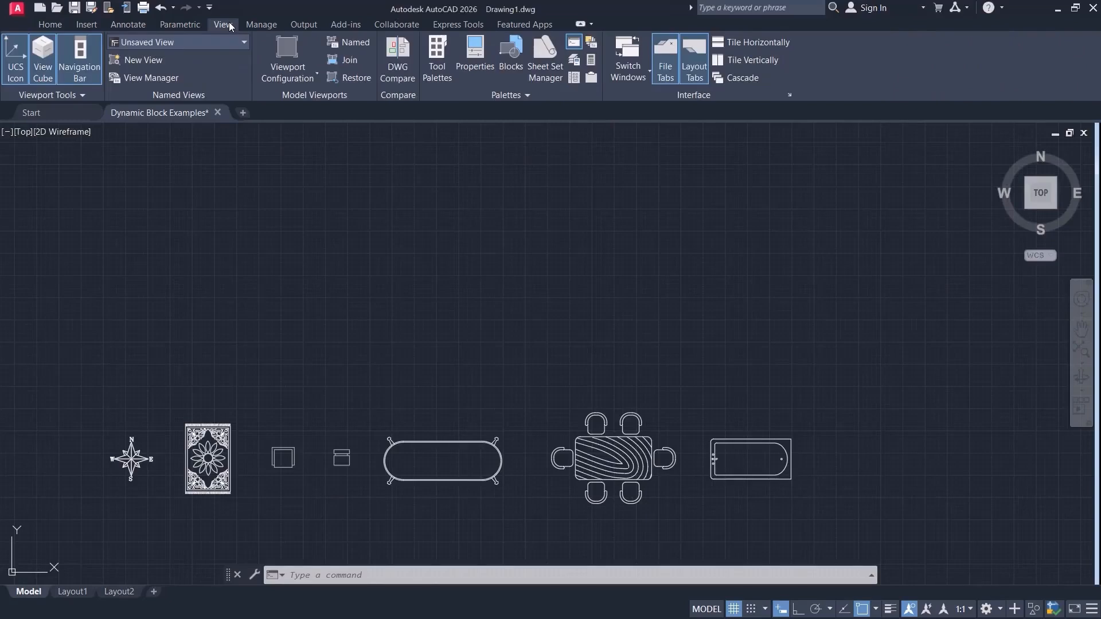
click(437, 63)
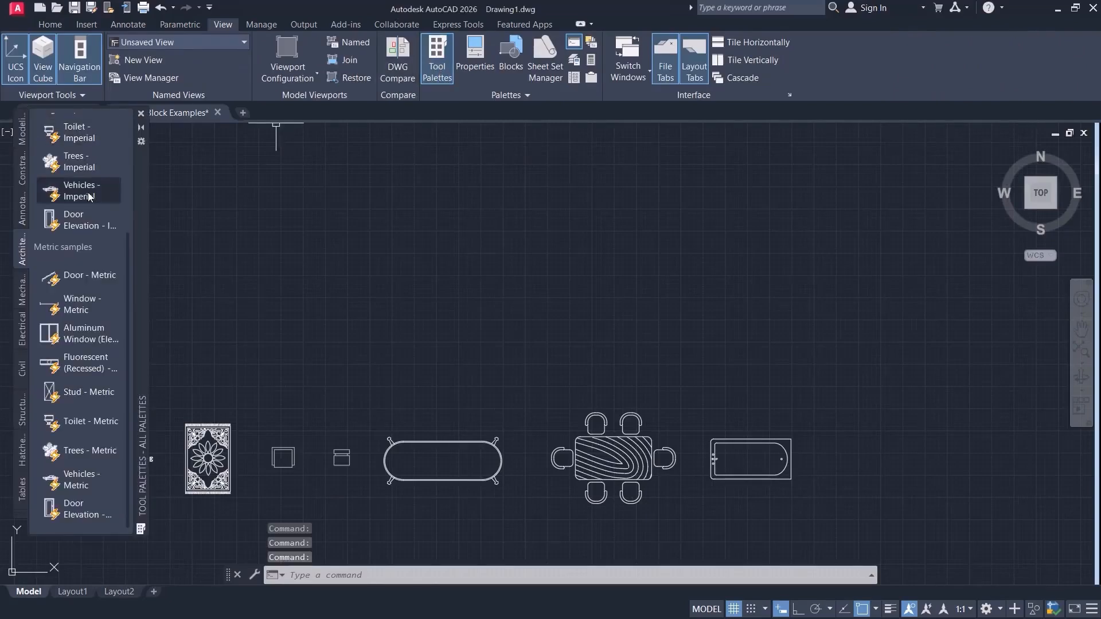
click(22, 131)
click(22, 168)
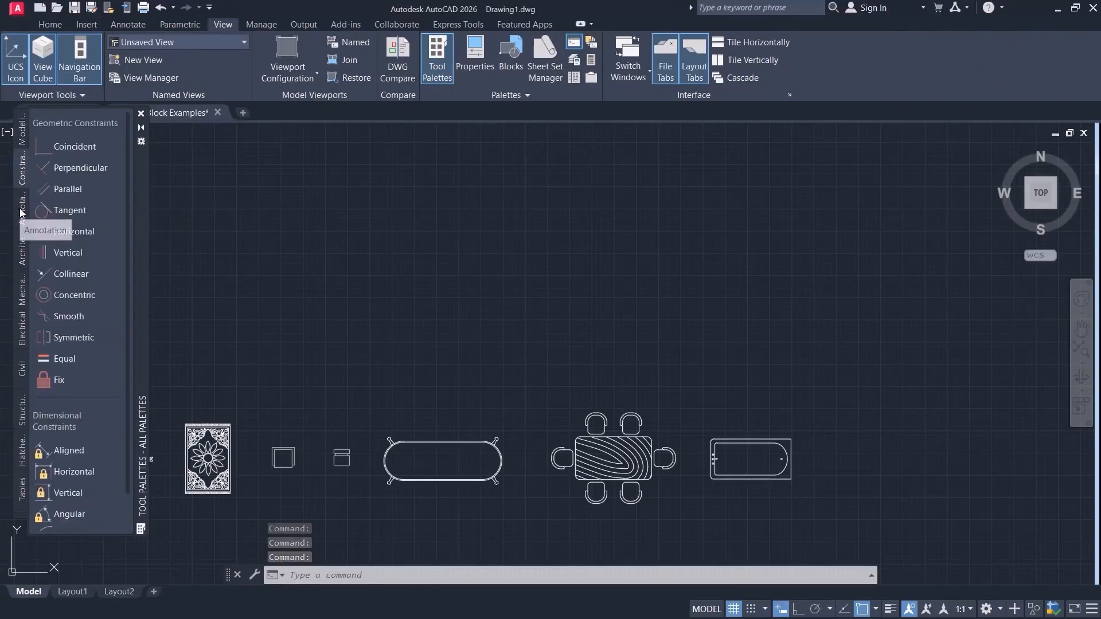
click(21, 208)
click(22, 243)
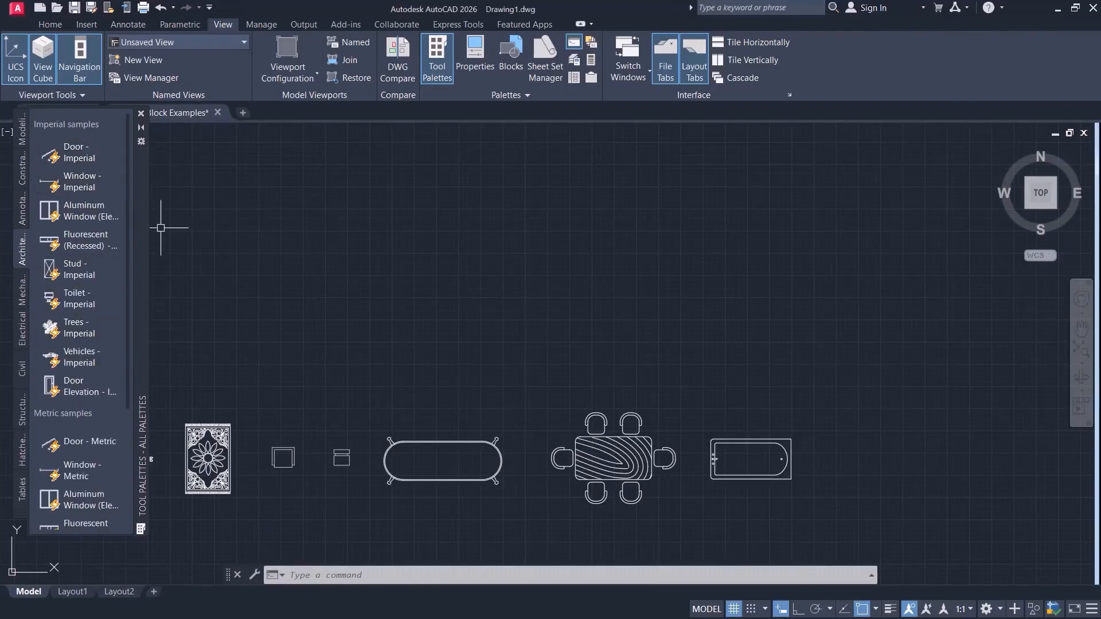
Insert the Door - Metric sample block in the empty area above the furniture blocks and close the Tool Palettes.
scroll(69, 229, down, 5)
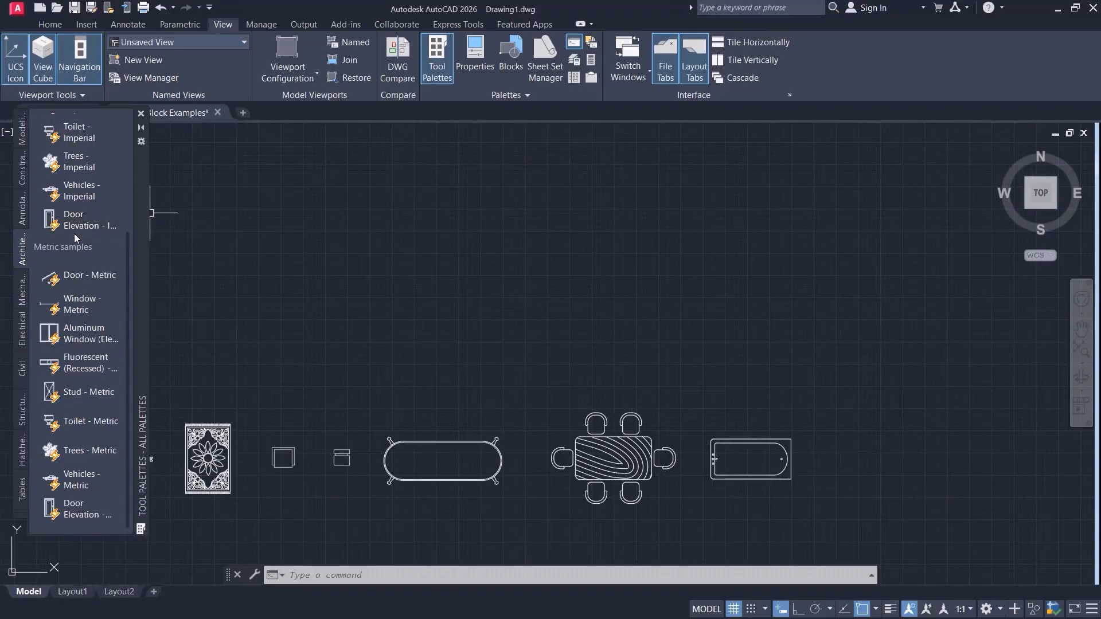
click(82, 274)
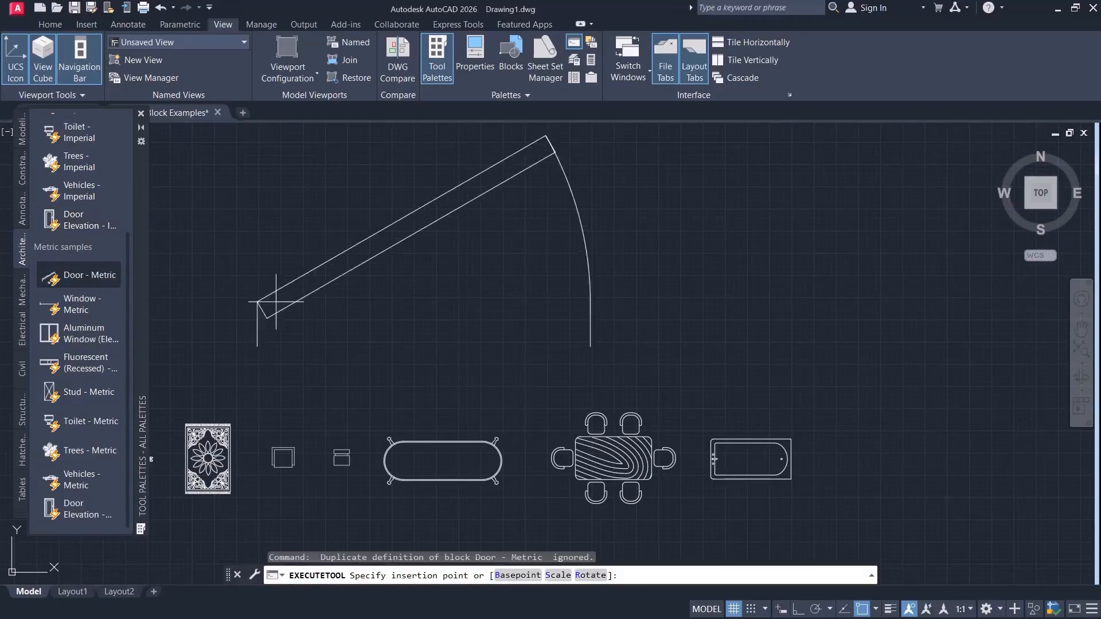
scroll(381, 288, down, 5)
scroll(399, 351, up, 5)
click(434, 314)
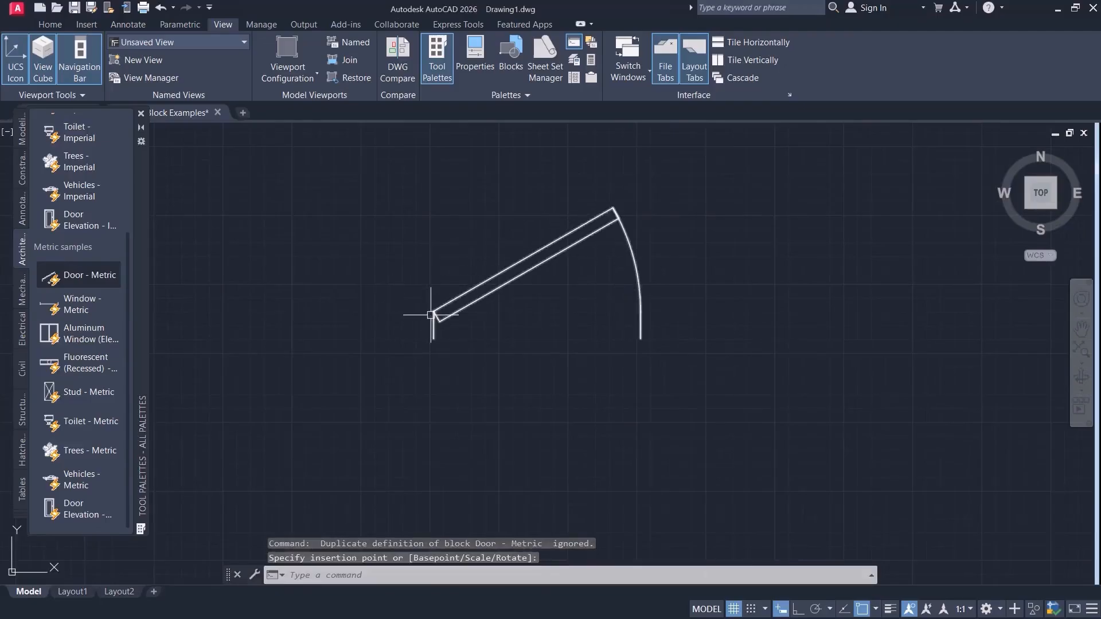
click(141, 114)
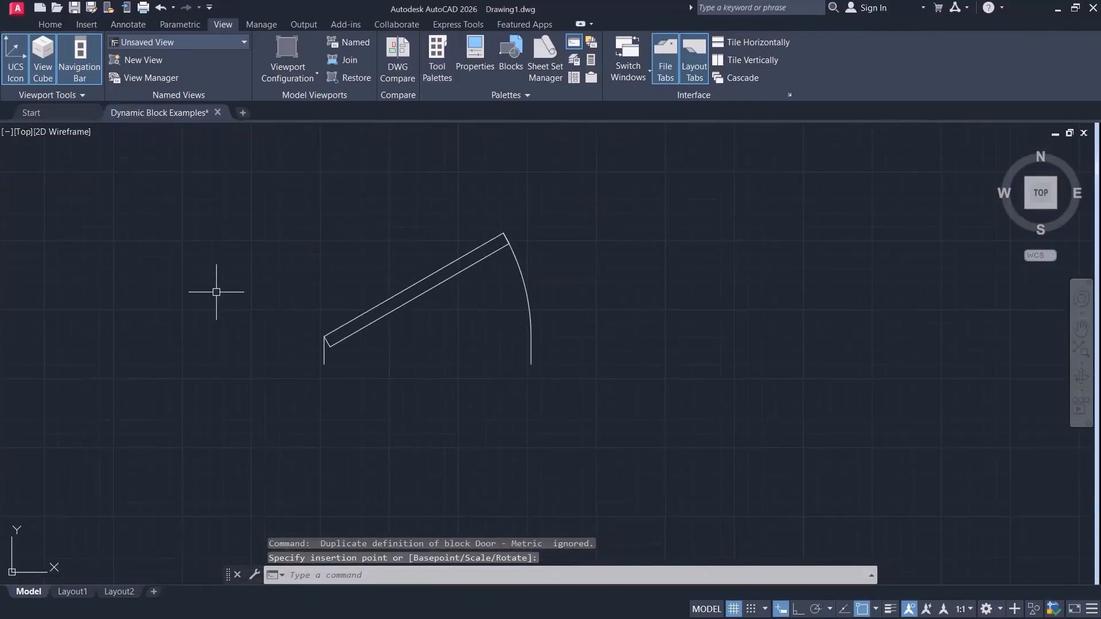
Select the inserted door block and stretch its opening width to the preset 1000.
click(453, 249)
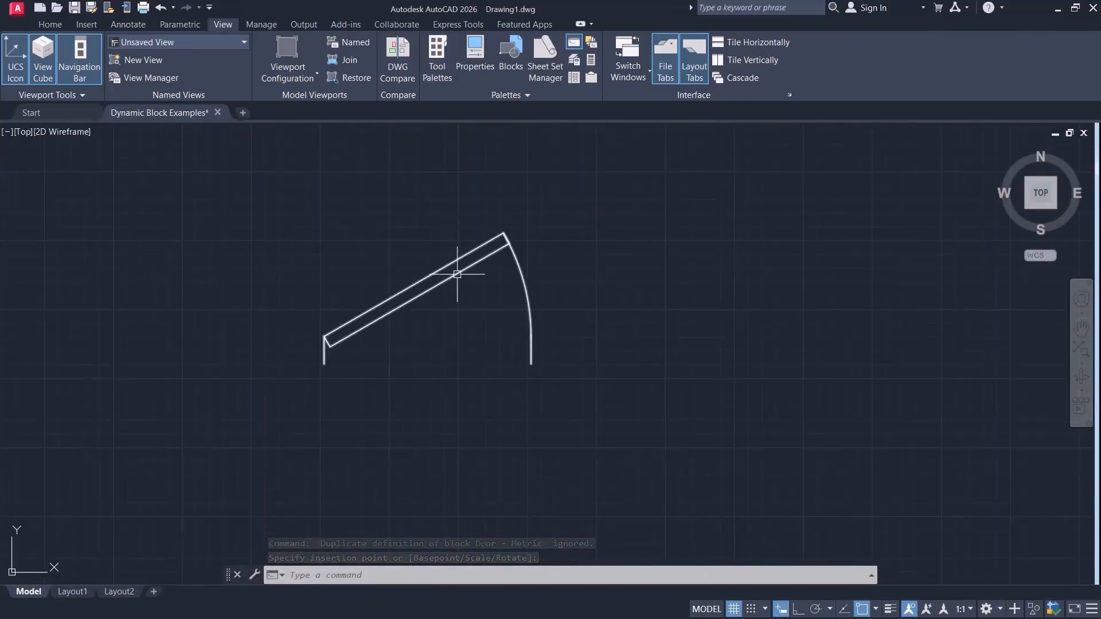
click(453, 279)
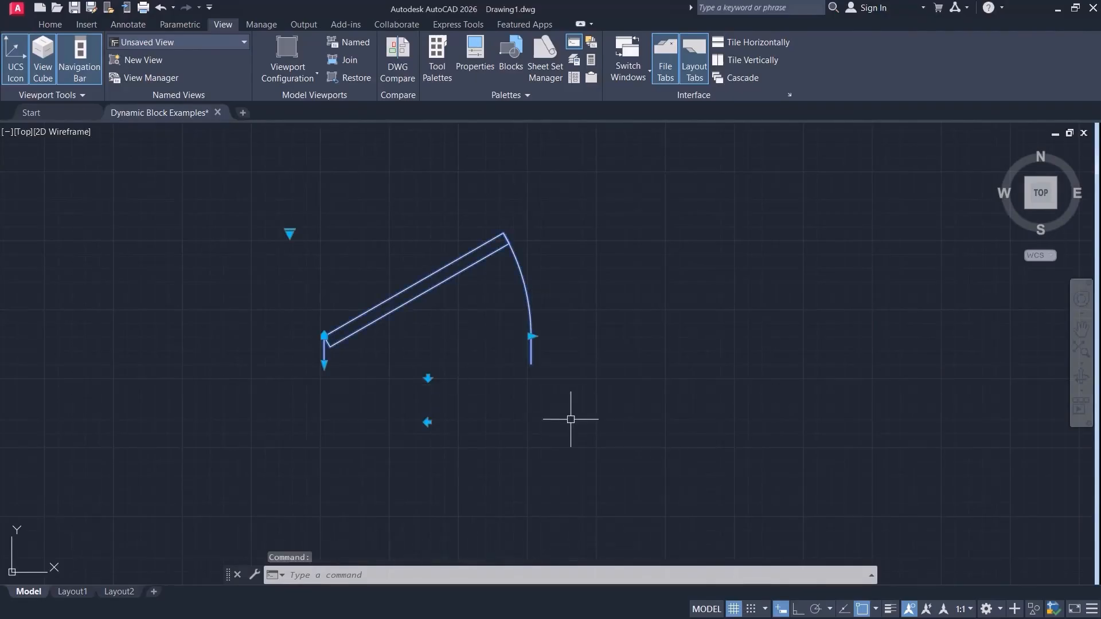
mouse_move(531, 336)
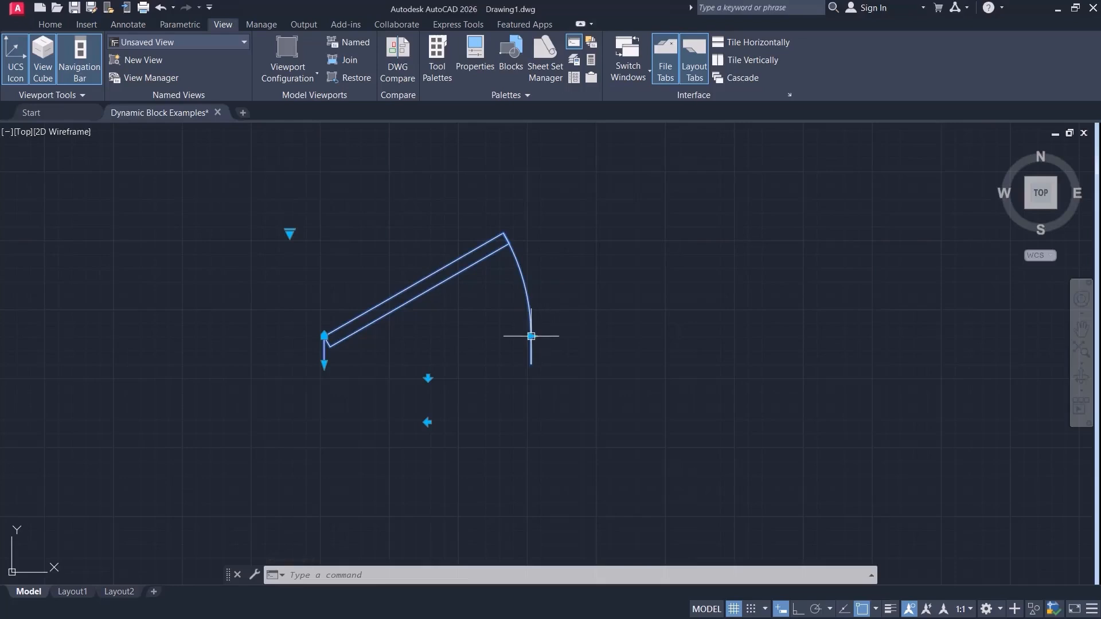
click(531, 336)
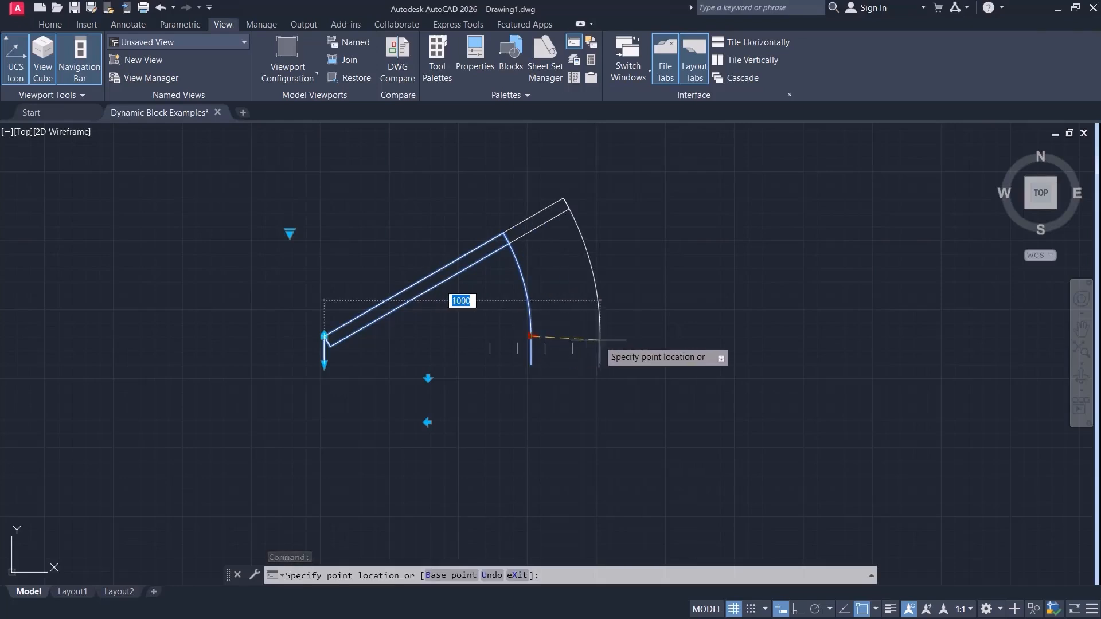
click(666, 338)
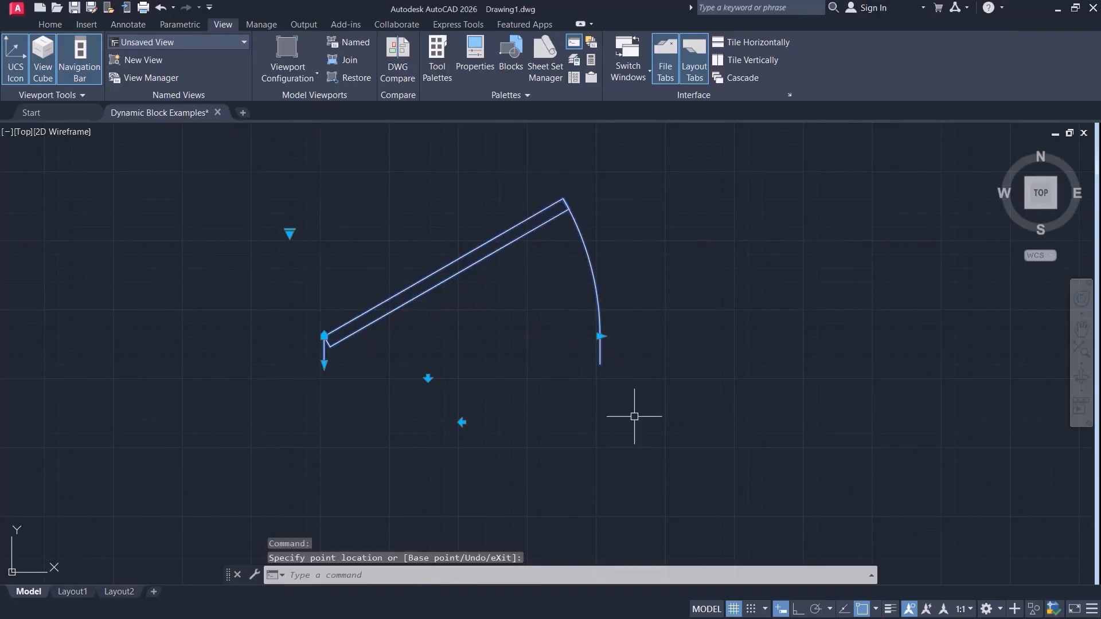
Preview narrower preset widths such as 900 and 750 on the door block, keeping the width of 1000.
click(602, 336)
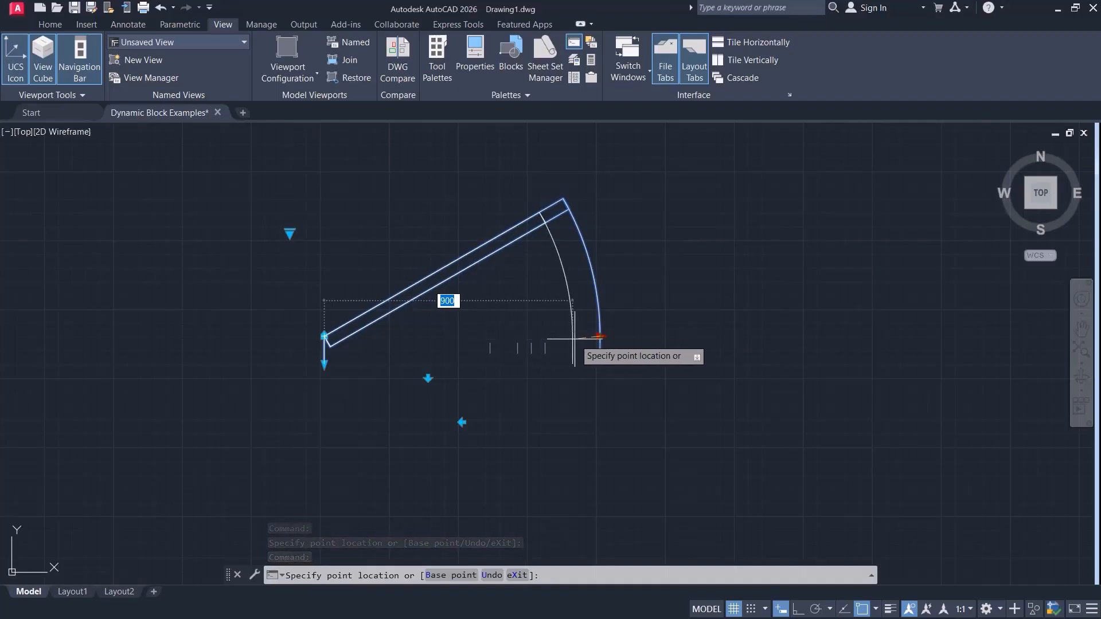
click(596, 339)
key(Escape)
middle_drag(574, 388, 555, 413)
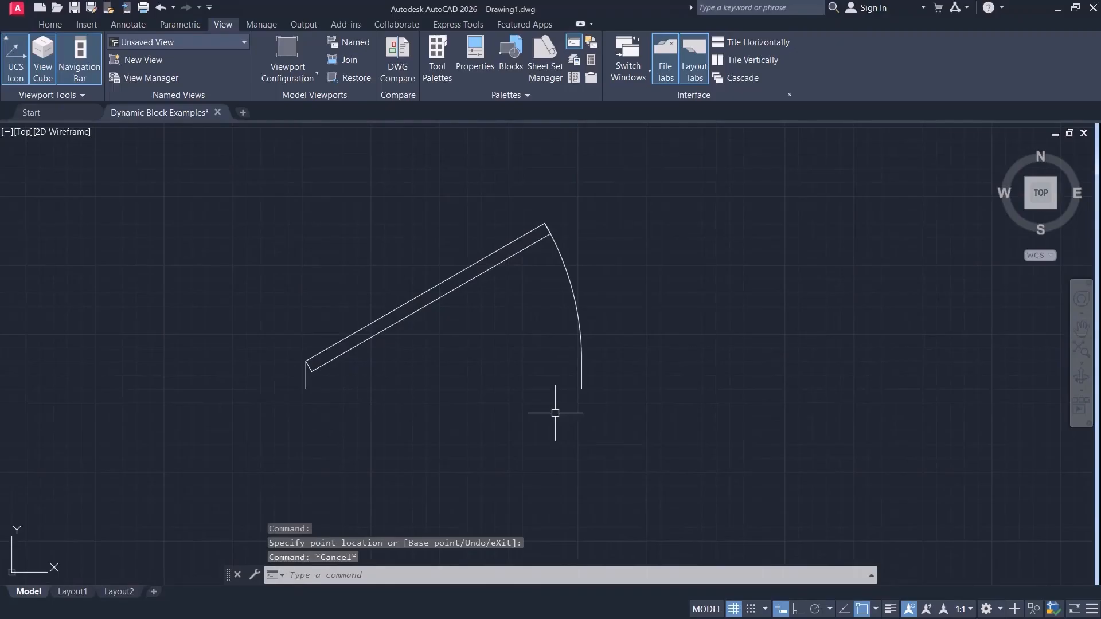
click(602, 296)
click(573, 312)
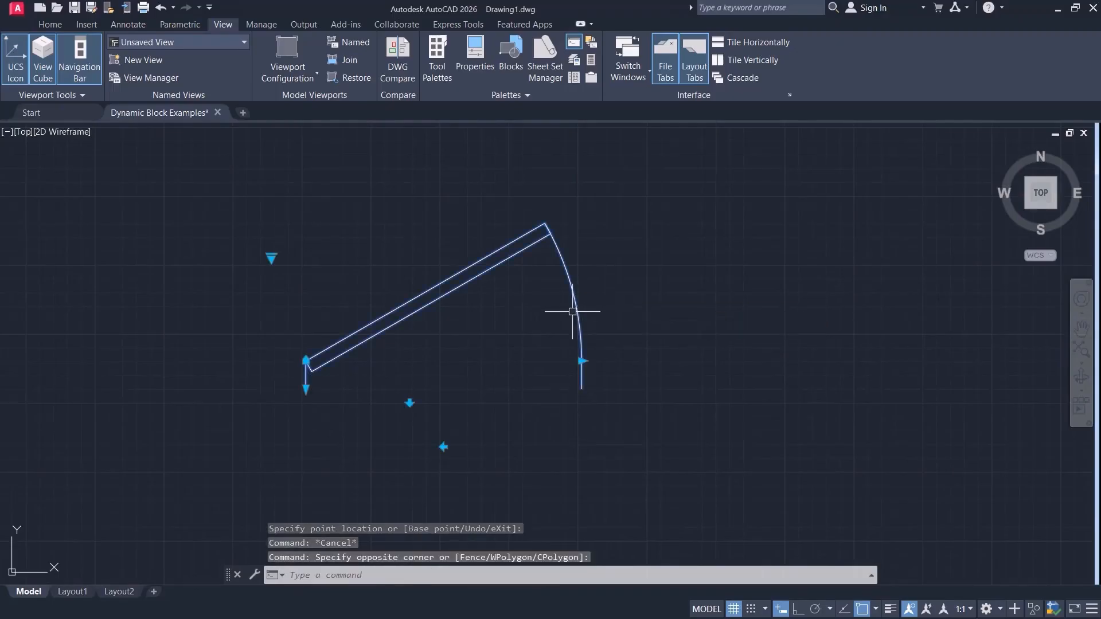
click(582, 361)
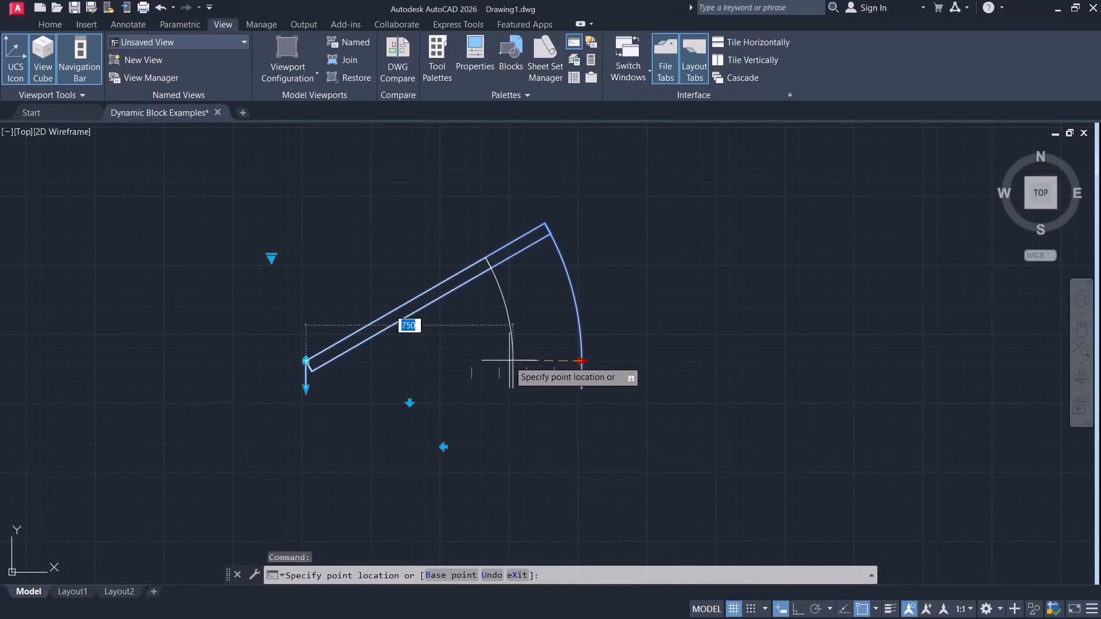
key(Escape)
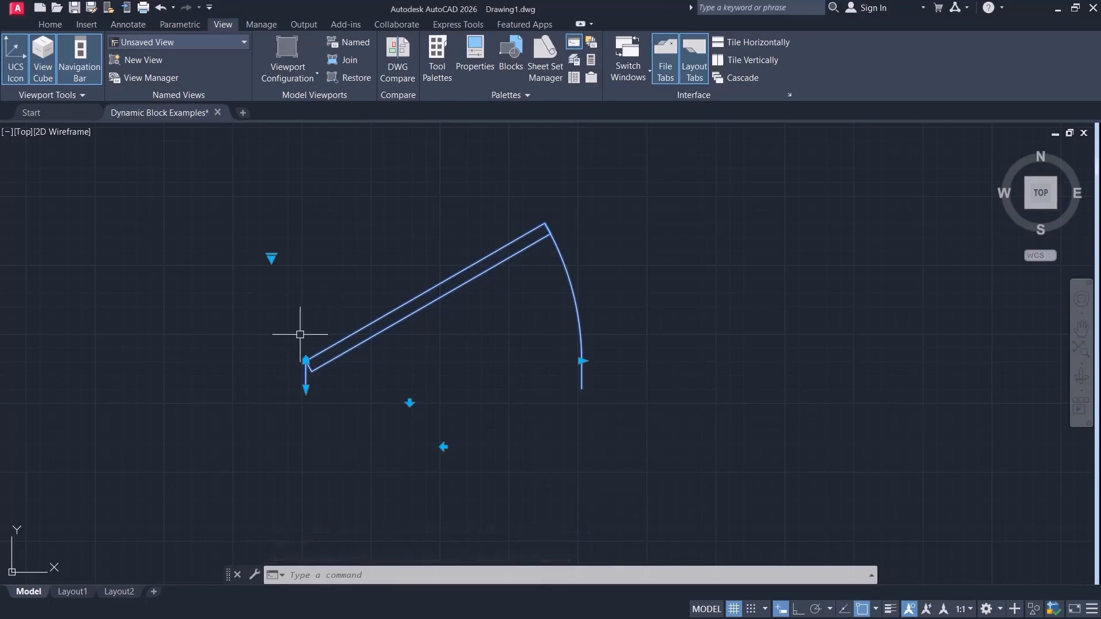
Stretch the door block's width to the preset 900 and return it to 1000.
click(582, 361)
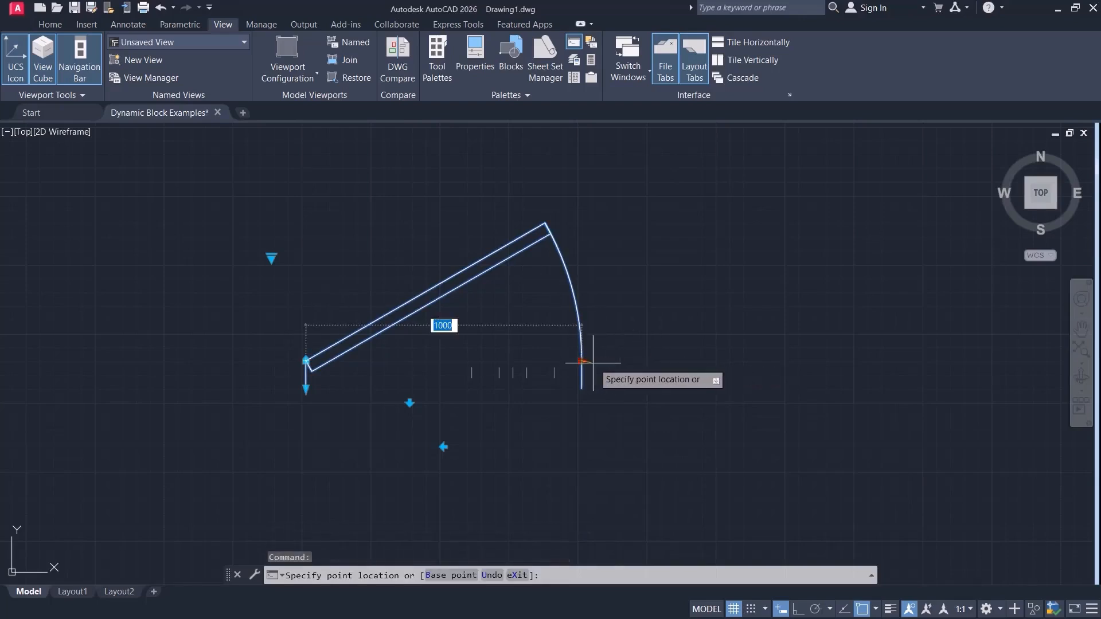
click(545, 364)
click(553, 363)
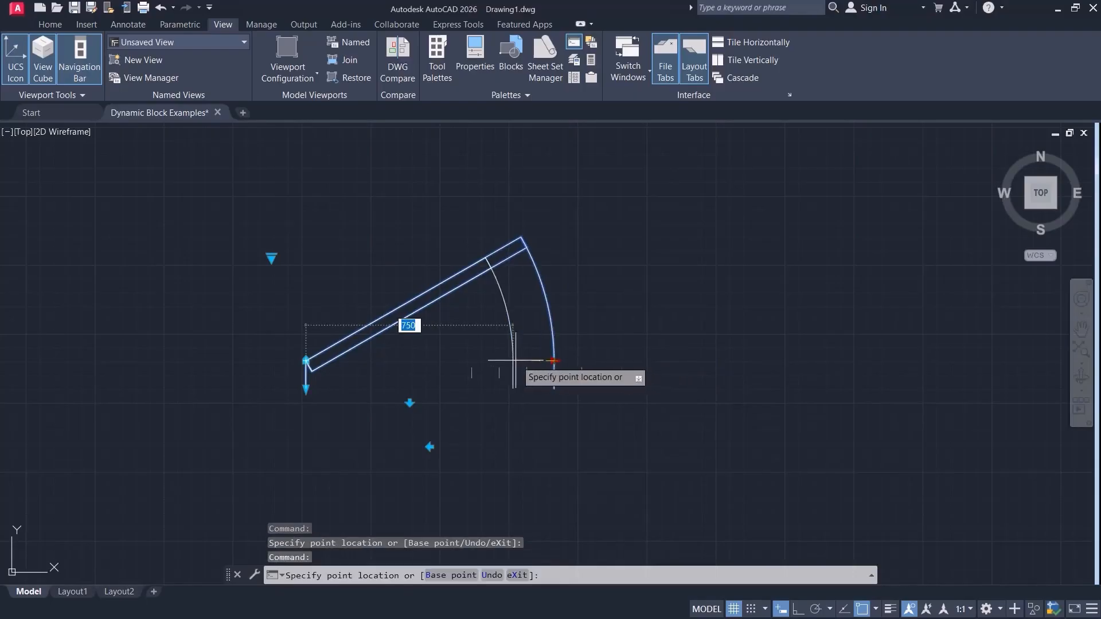
click(581, 364)
Flip the door block vertically so it swings downward, and flip it back upward.
mouse_move(615, 411)
middle_down()
mouse_move(645, 386)
mouse_move(650, 424)
middle_up()
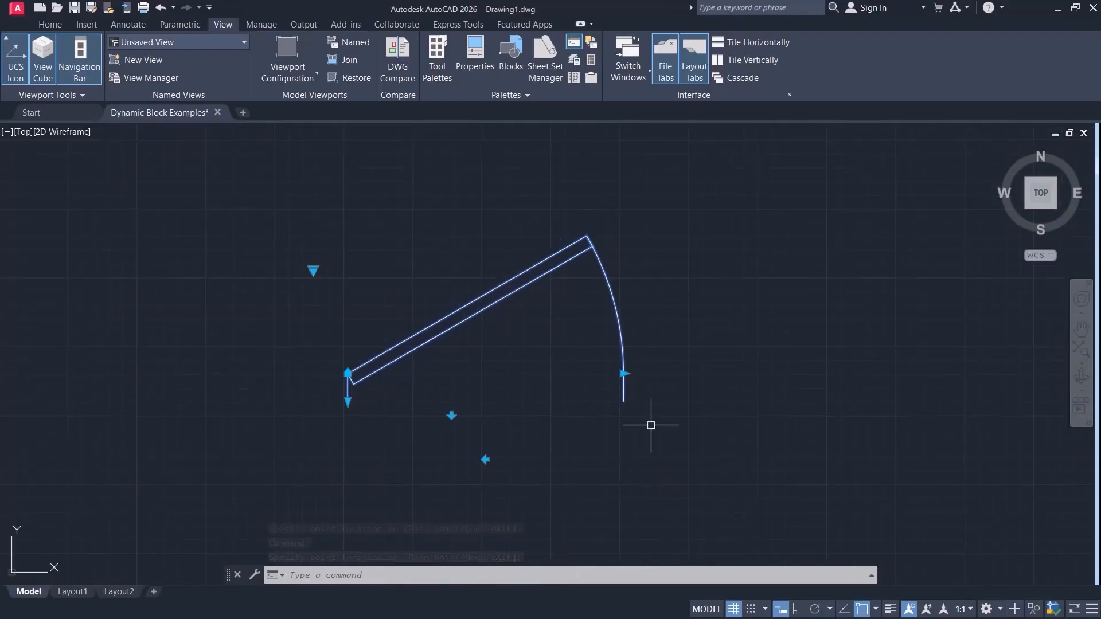
scroll(631, 413, down, 2)
click(511, 411)
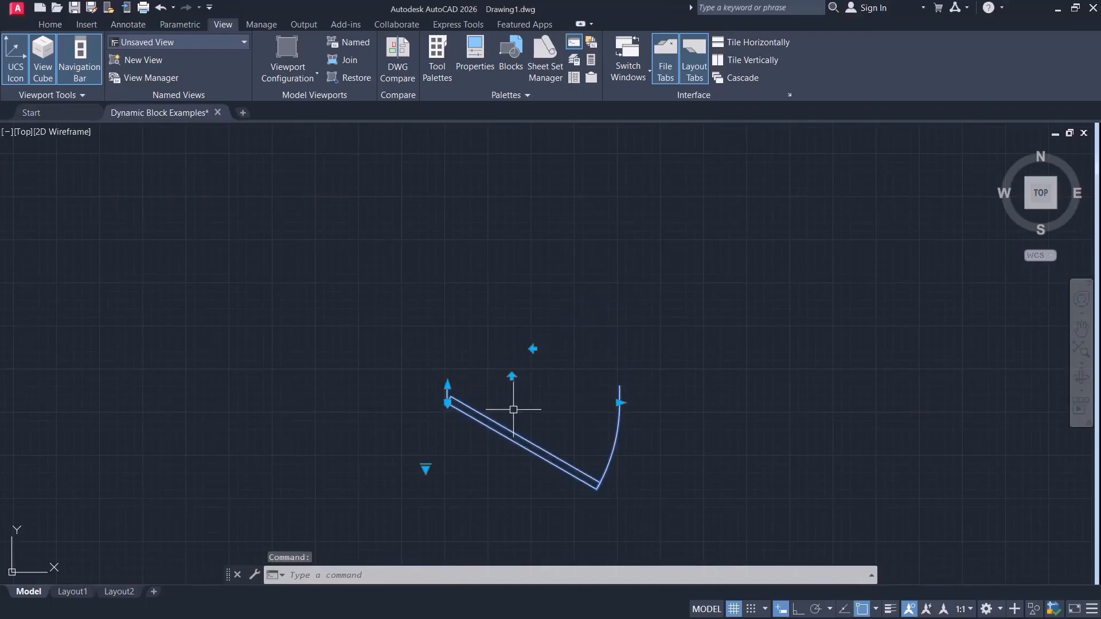
click(513, 391)
key(Escape)
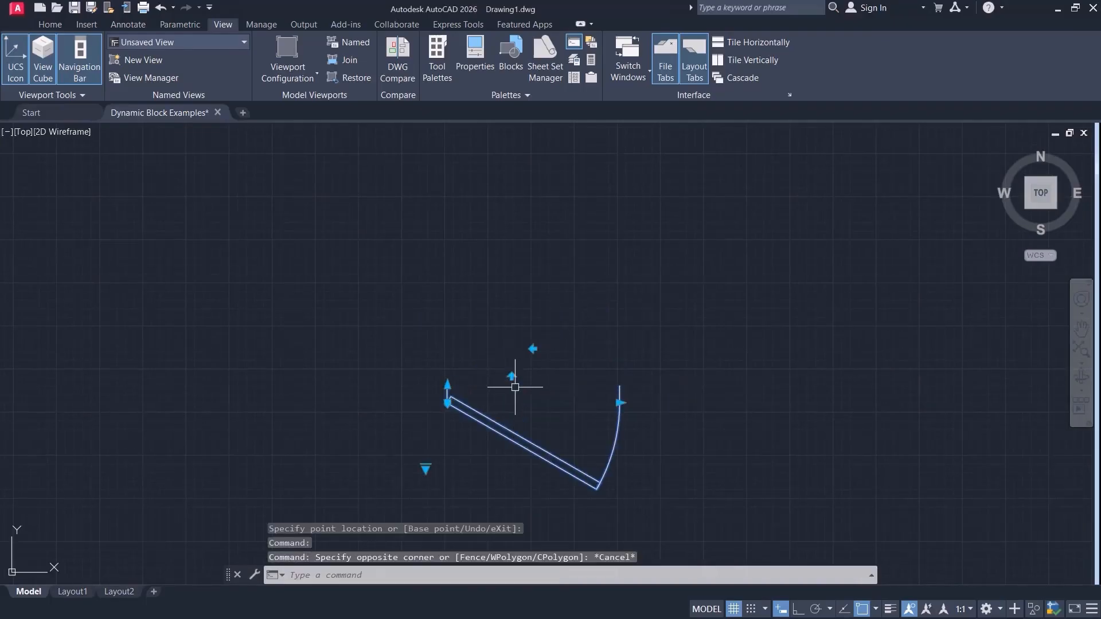
click(512, 377)
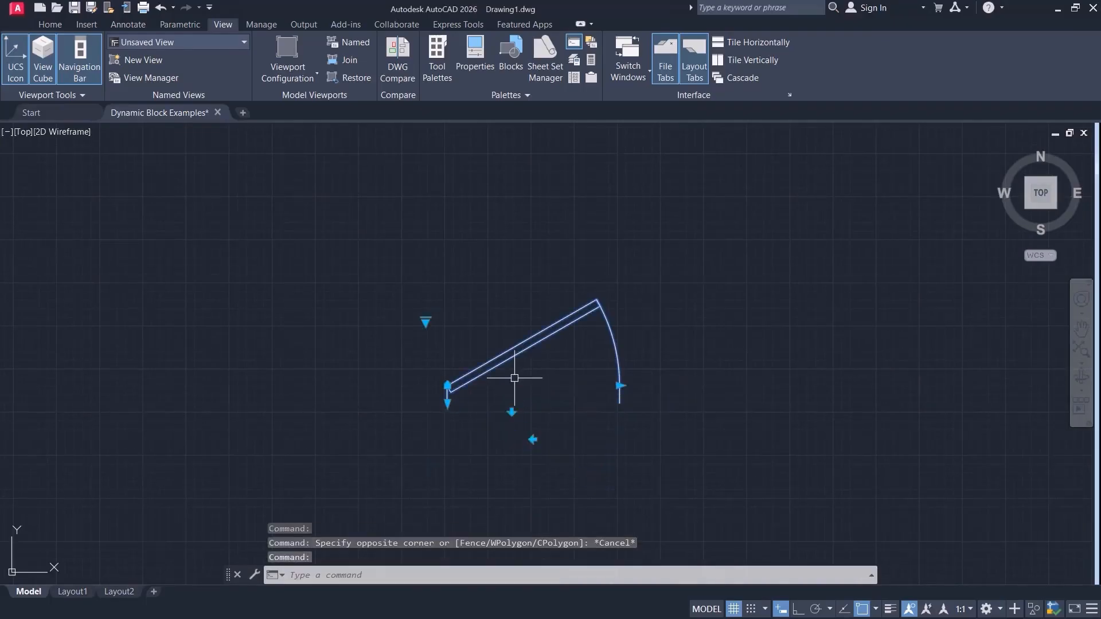
Flip the door's hinge side back and forth, flip its swing direction, and restore the original orientation.
click(533, 440)
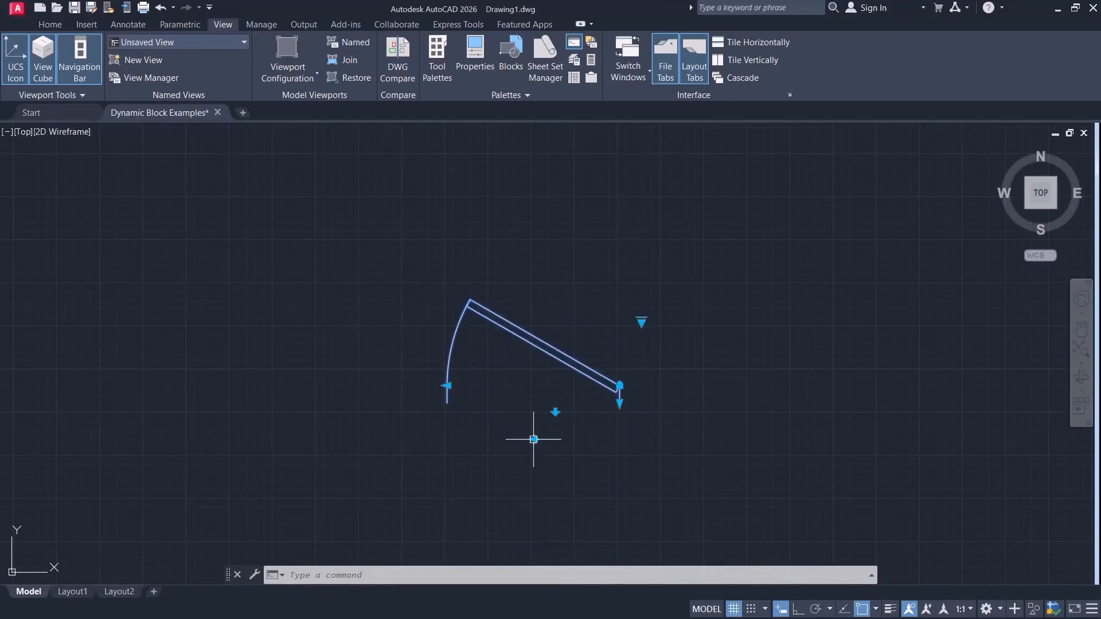
click(534, 440)
click(533, 441)
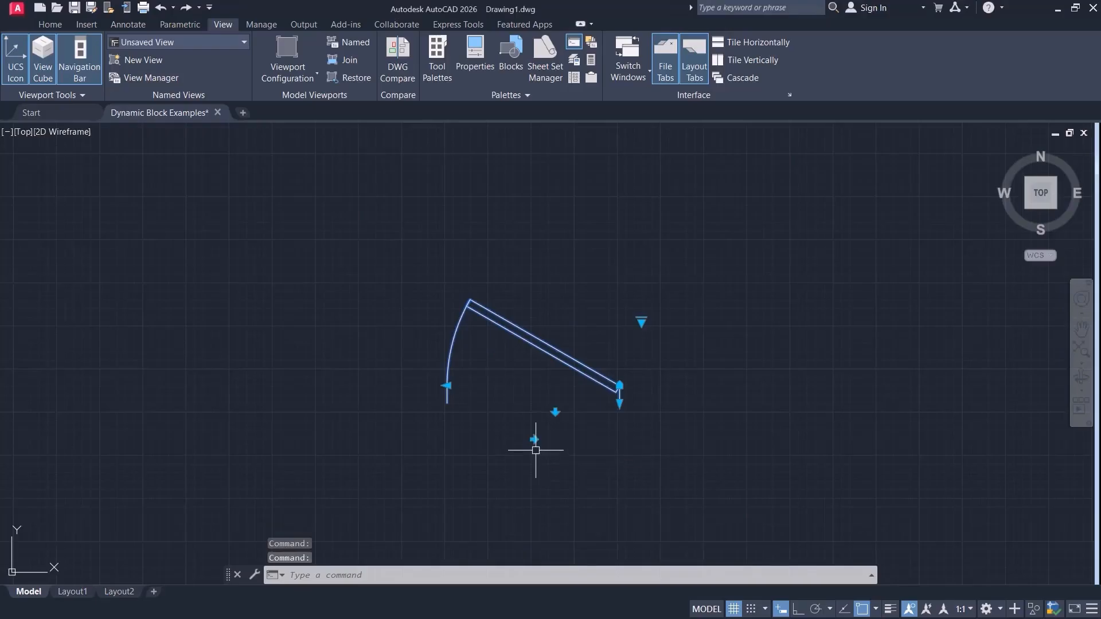
click(533, 440)
click(513, 412)
click(515, 377)
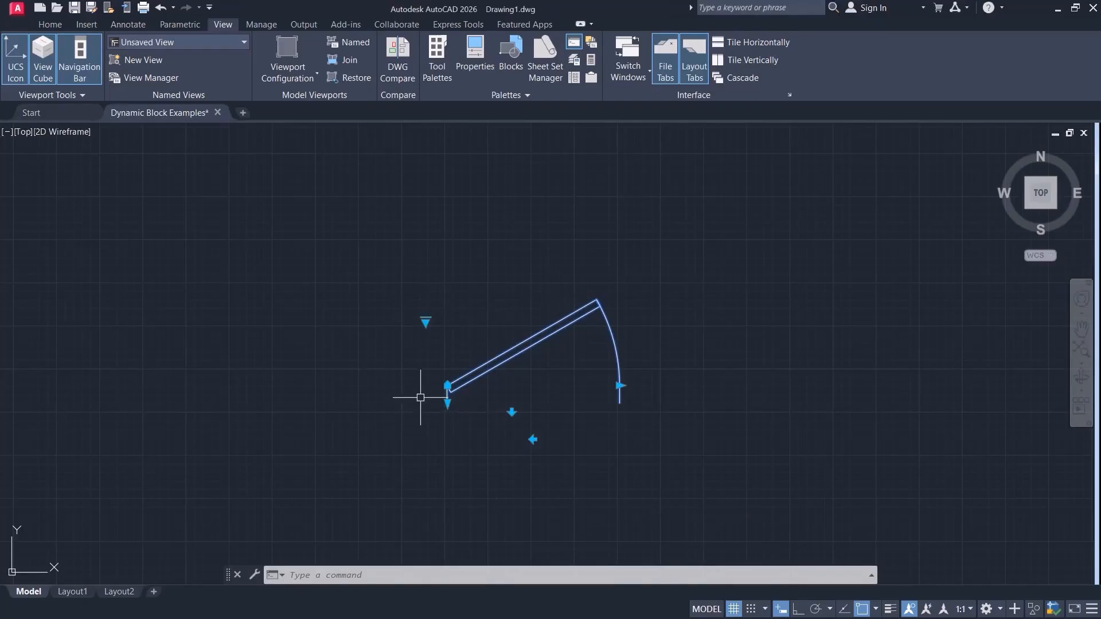
Switch the door's opening state through Open 45º and Open 60º, ending on Open 90º.
click(426, 323)
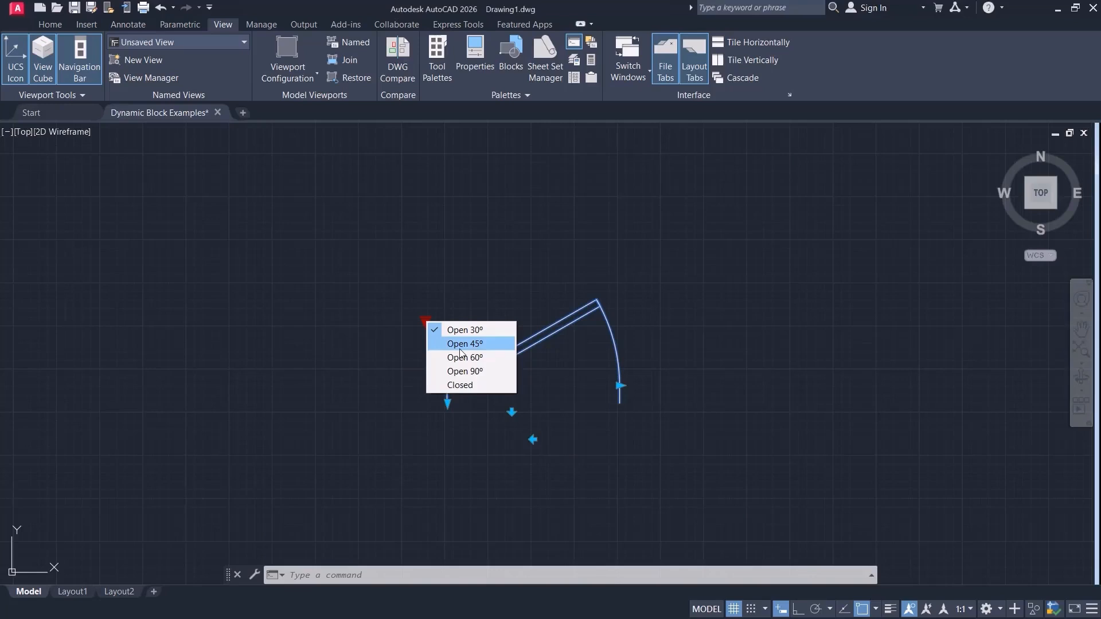
click(460, 348)
click(425, 321)
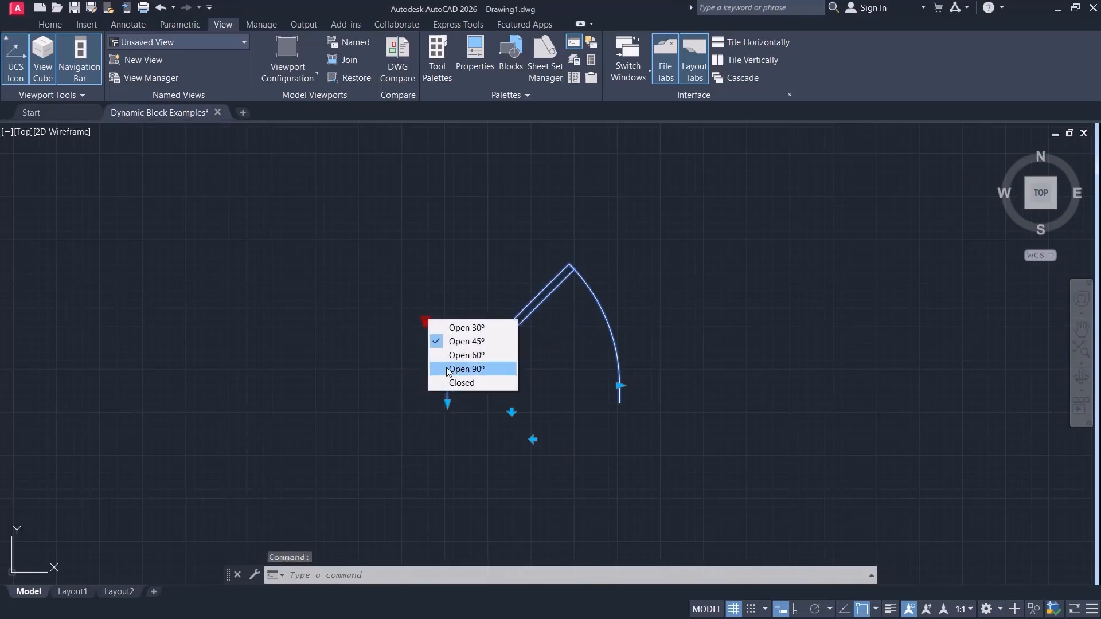
click(451, 355)
click(426, 321)
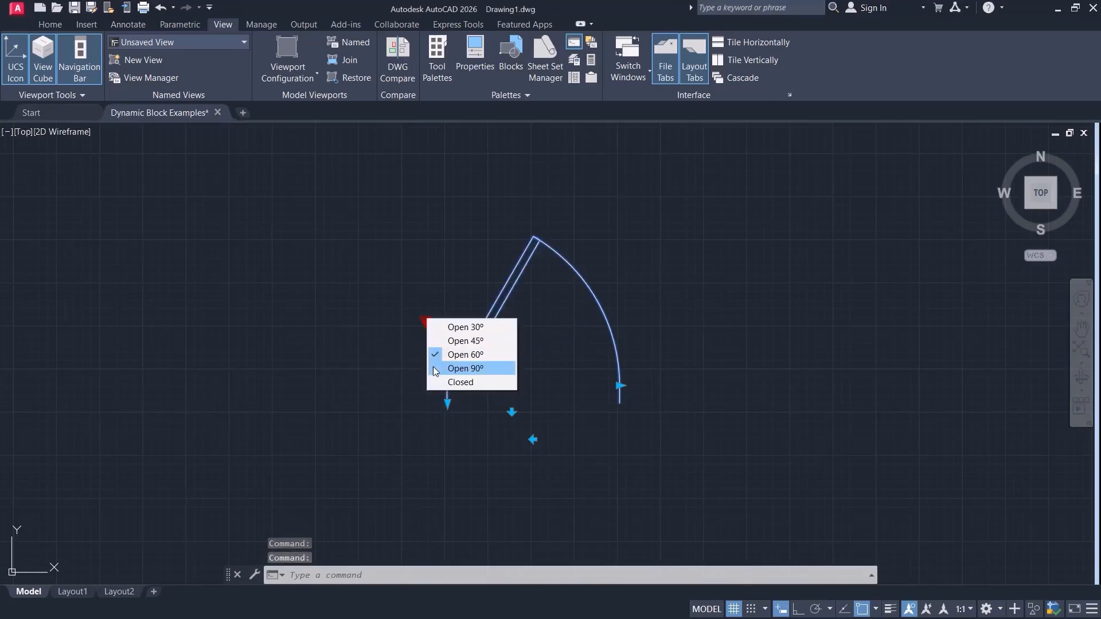
click(436, 370)
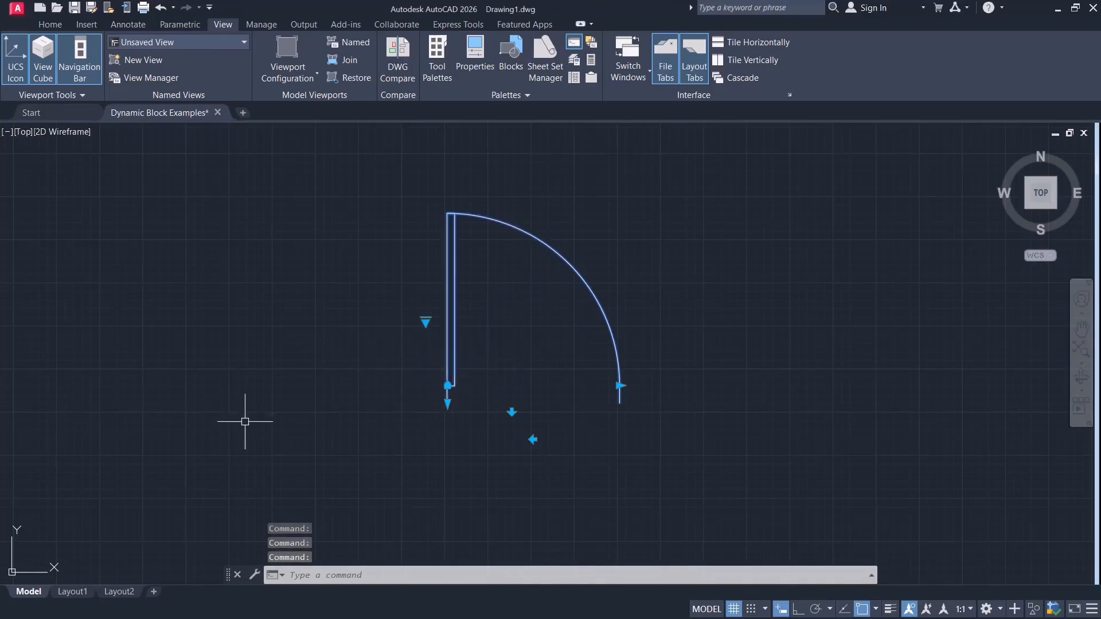
Switch the door's opening state to Open 60º and delete the door block from the drawing.
click(426, 322)
click(451, 355)
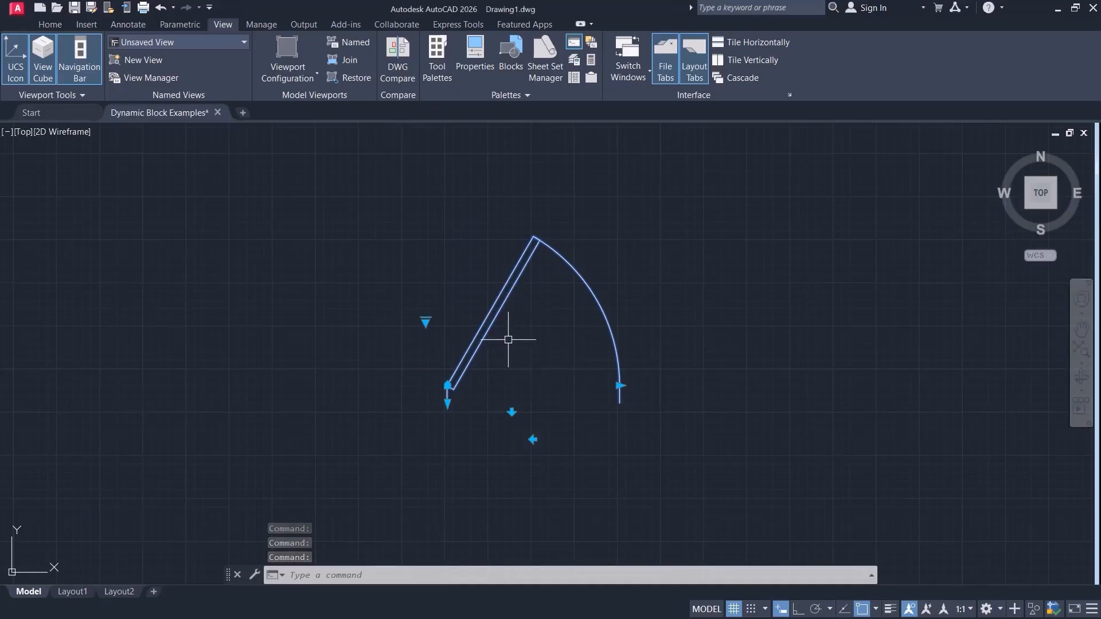
middle_drag(462, 410, 405, 397)
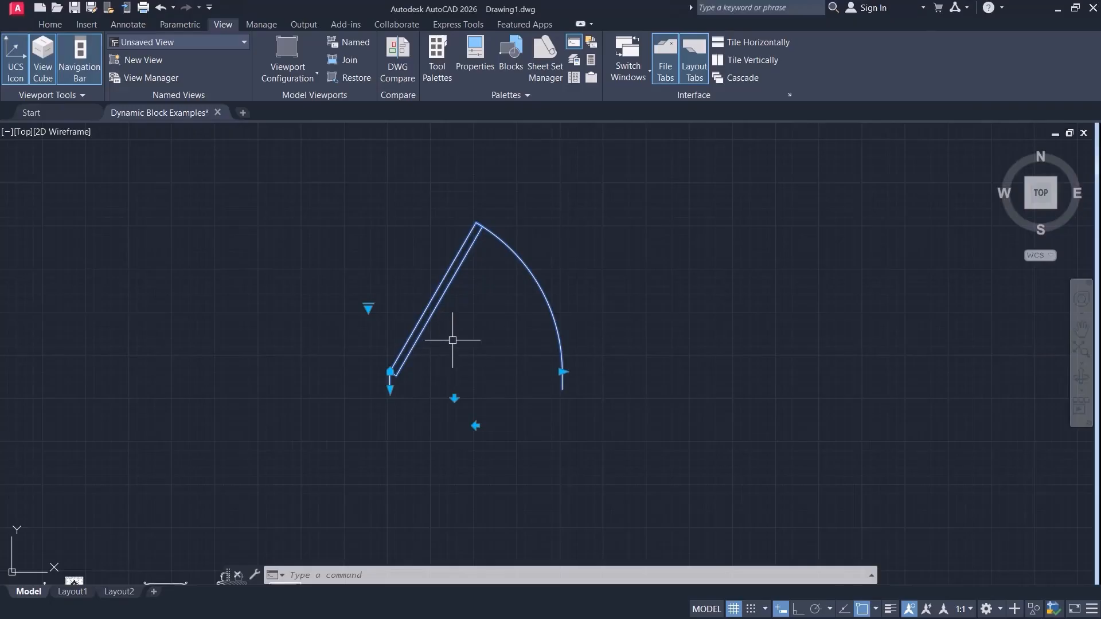
key(Delete)
Insert the metric Aluminum Window elevation sample block into the empty drawing area.
click(437, 57)
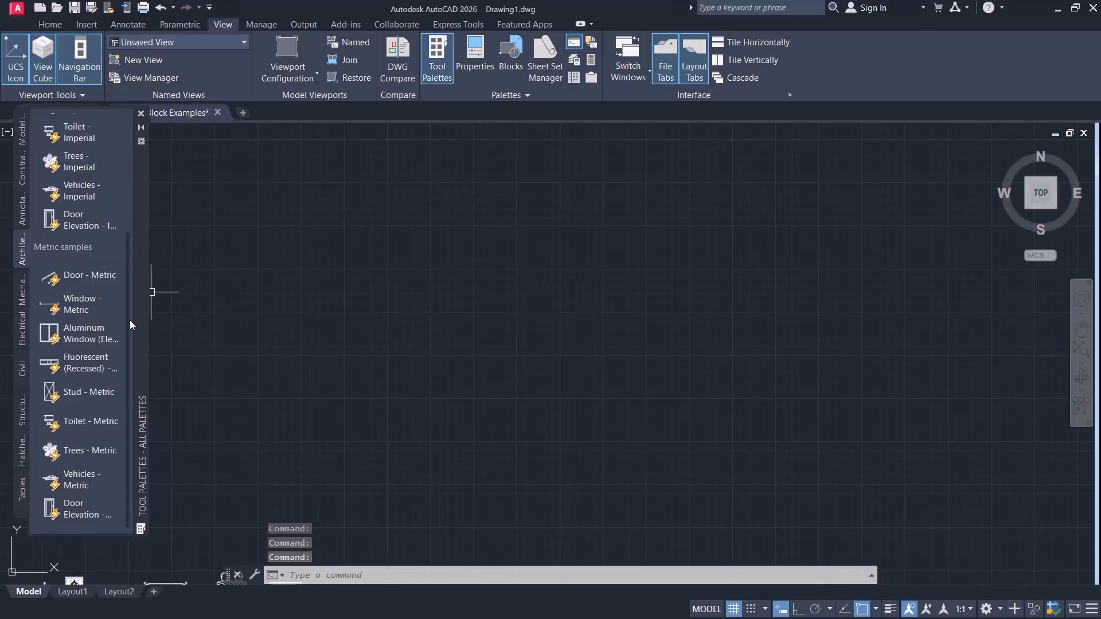
click(473, 362)
middle_drag(354, 422, 280, 436)
Stretch the aluminum window wider to the right in three successive preset increments.
click(552, 299)
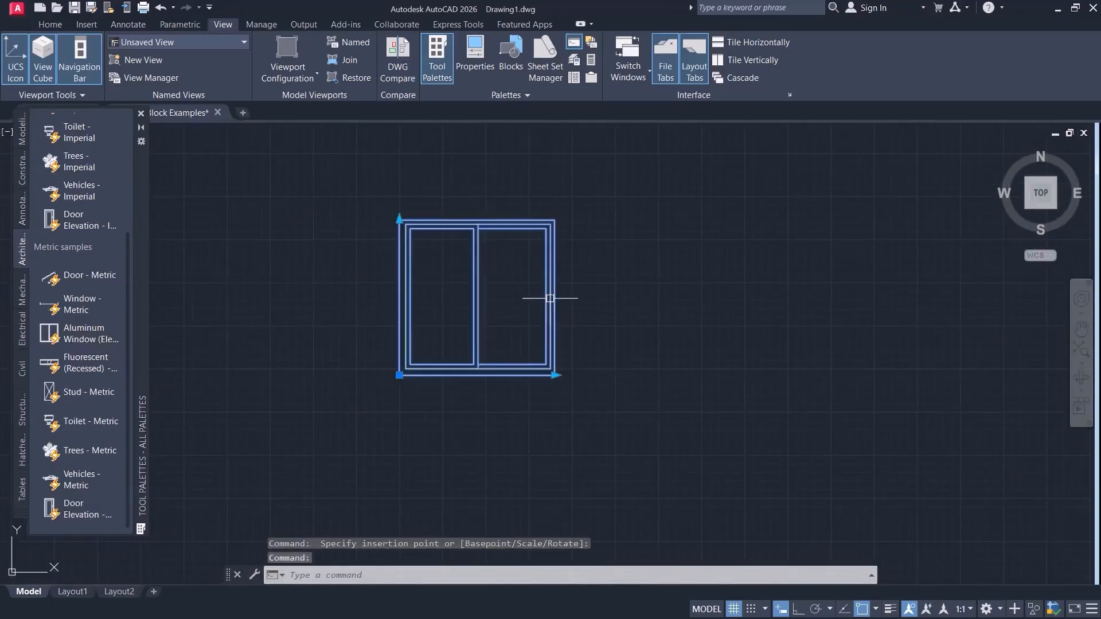
click(555, 375)
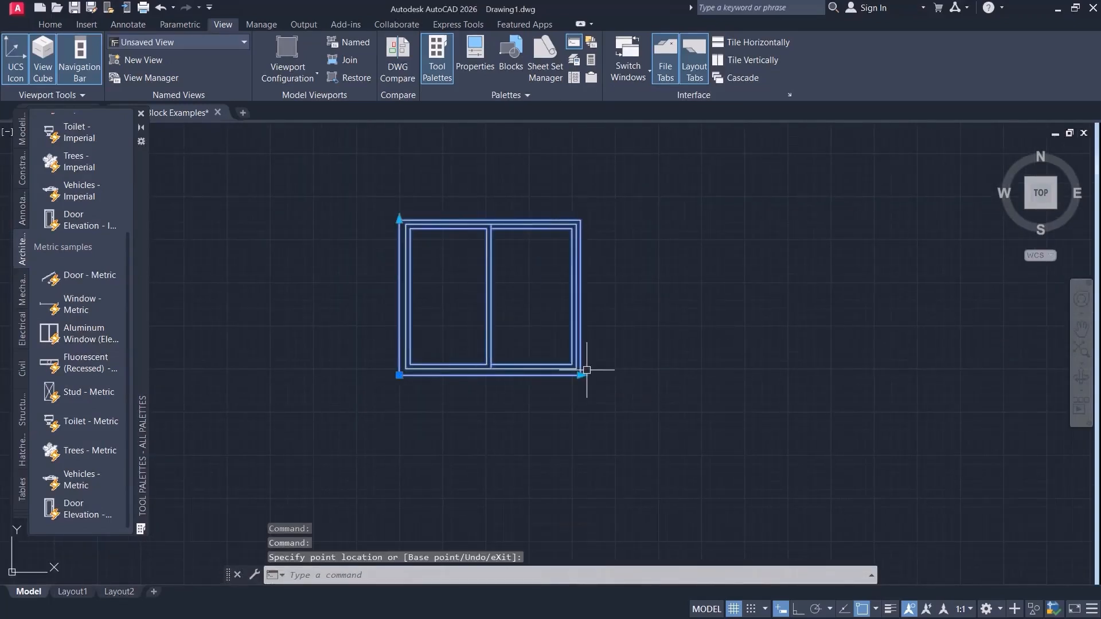
click(583, 374)
click(632, 376)
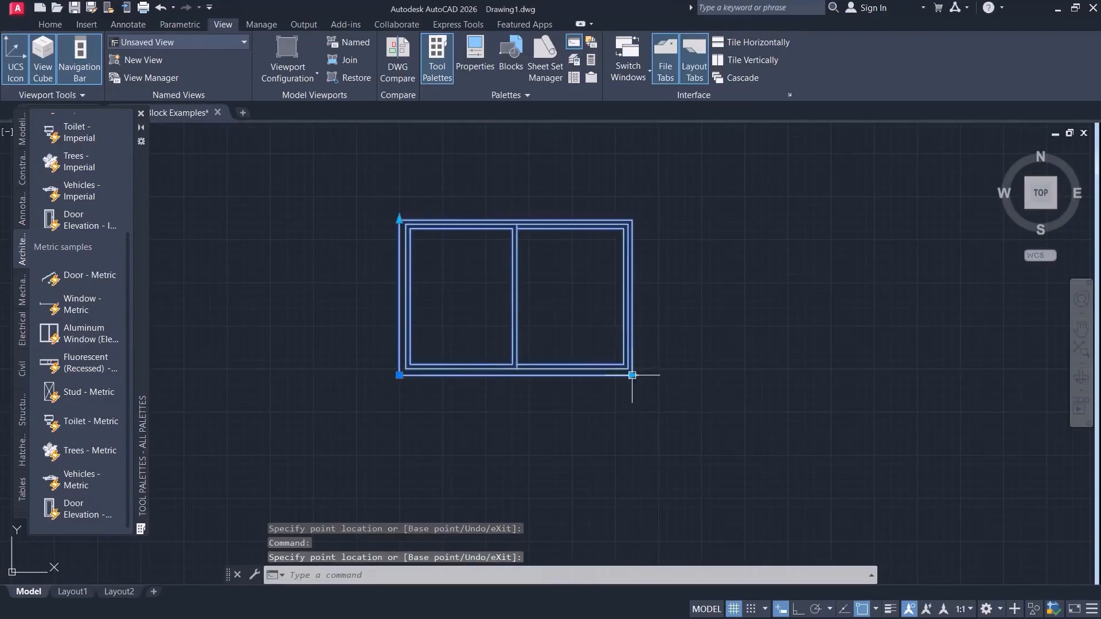
click(641, 378)
click(659, 376)
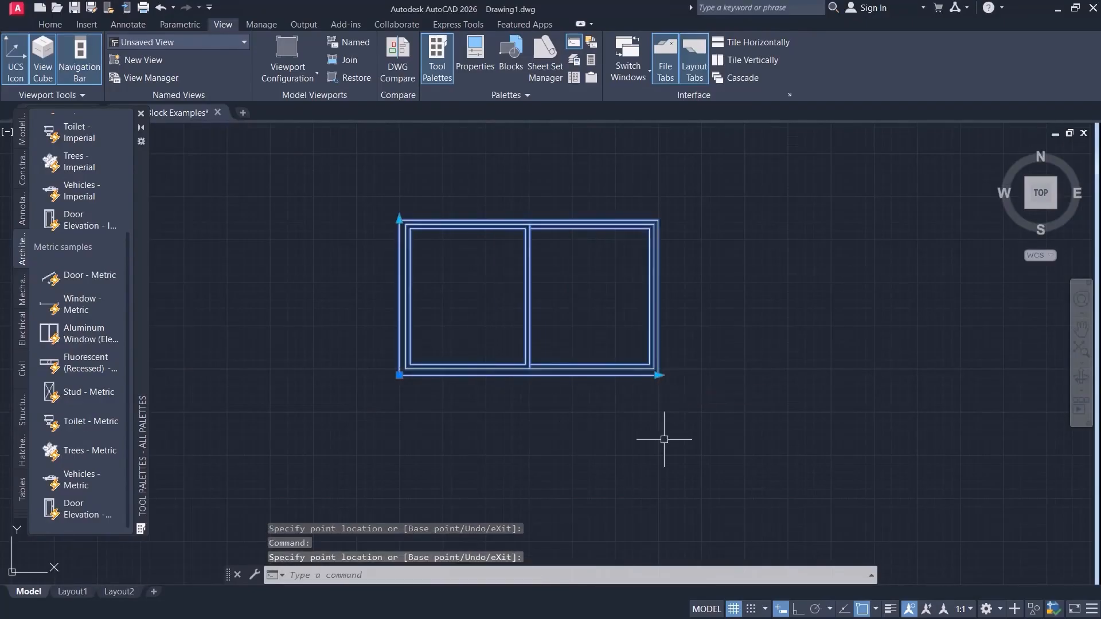
Stretch the aluminum window taller by raising its top edge to a higher preset, and deselect it.
click(399, 218)
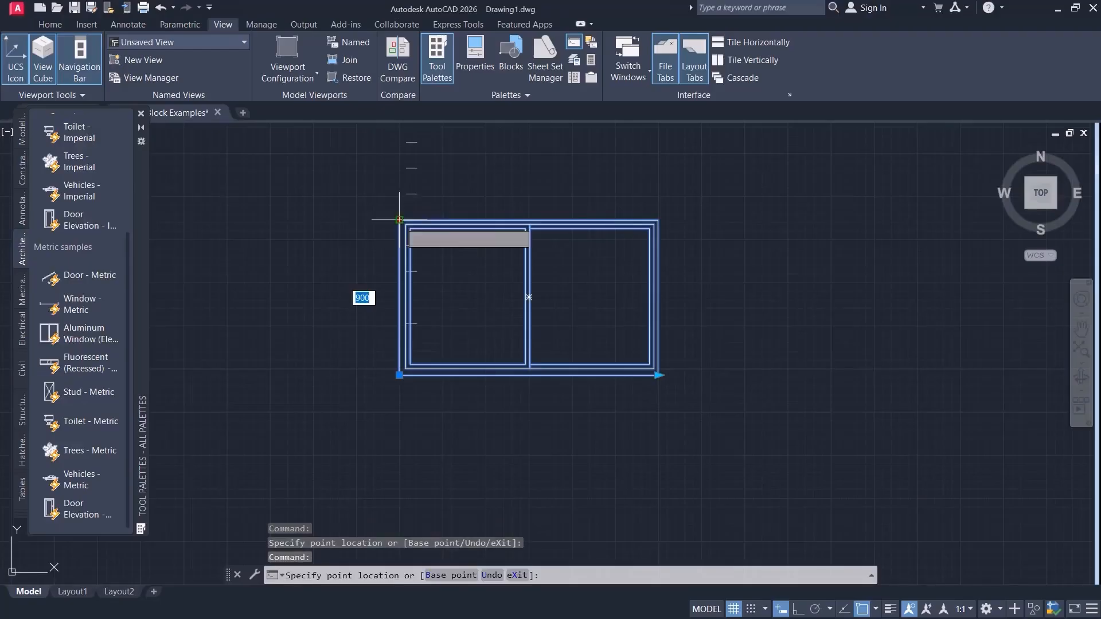
click(399, 172)
middle_drag(279, 354, 238, 364)
key(Escape)
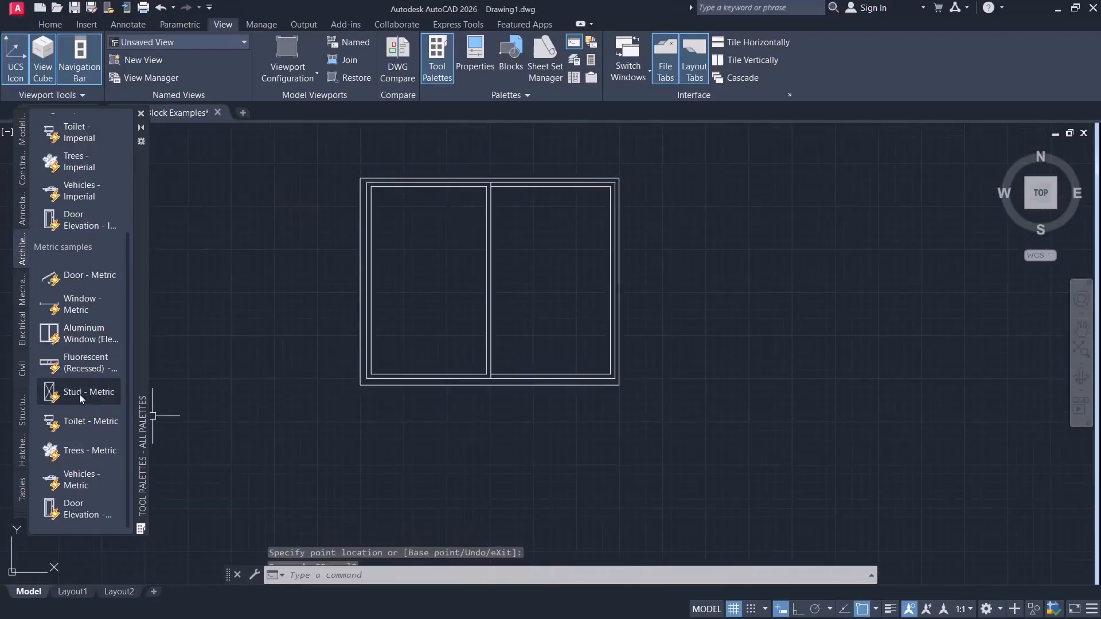
Insert the Toilet - Metric sample block in the empty area beside the window.
click(74, 426)
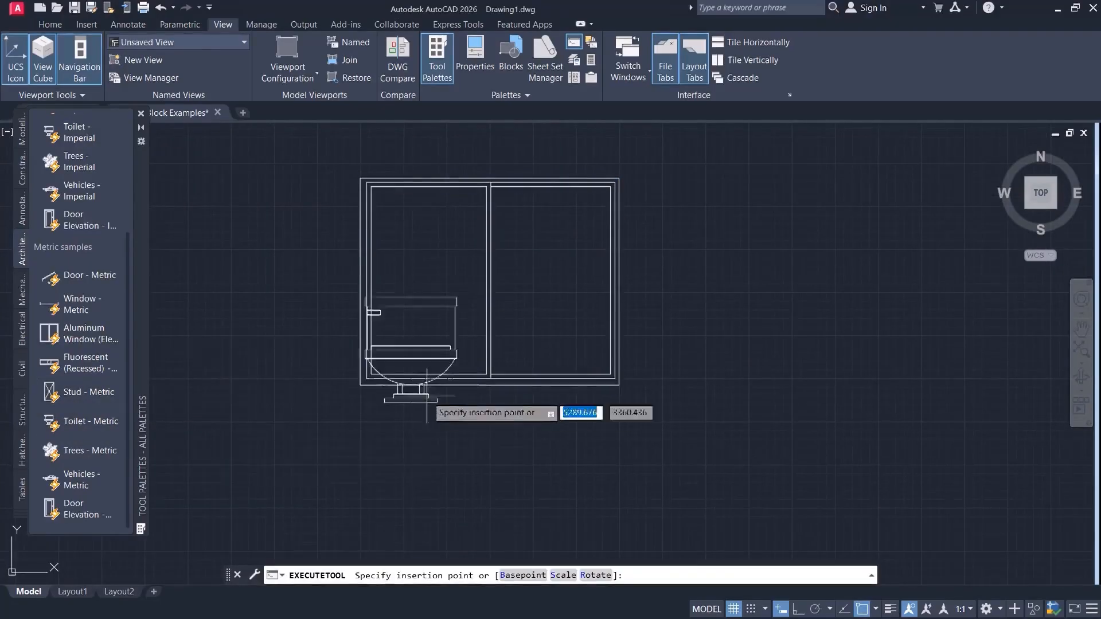
middle_drag(763, 327, 159, 406)
click(536, 391)
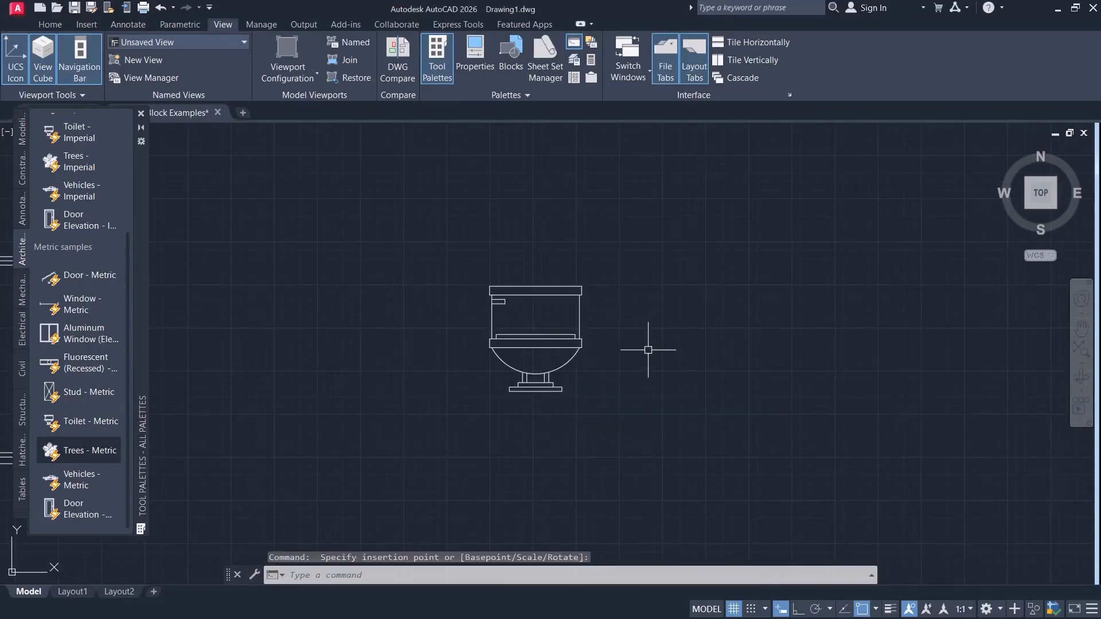
Switch the toilet block's visibility state to Elongated (Plan) and on to Elongated (Side).
click(562, 367)
click(470, 413)
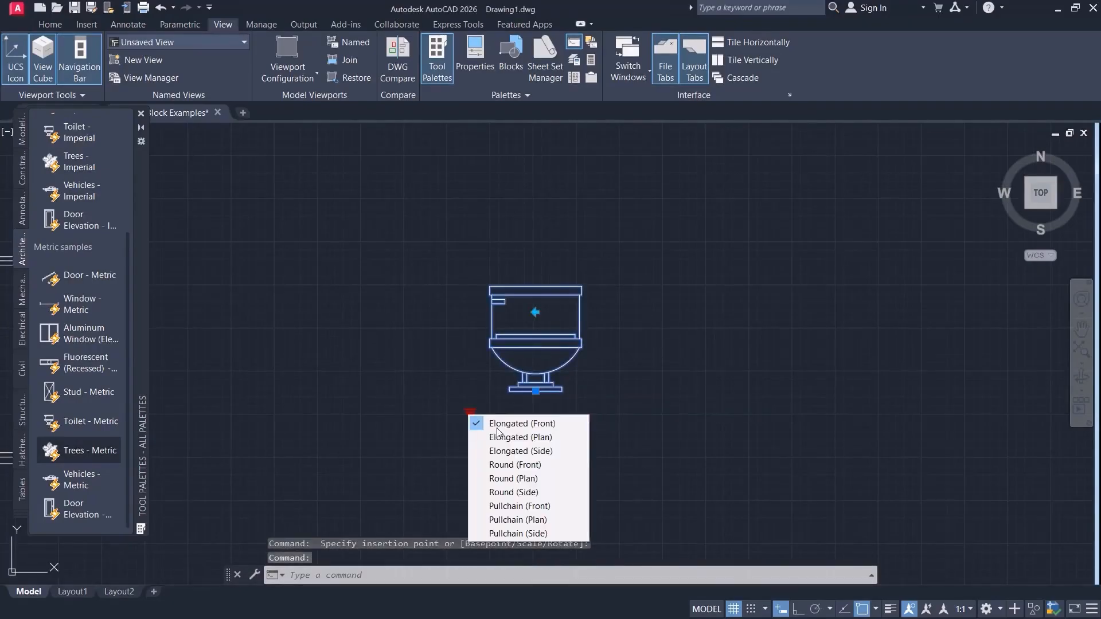
click(521, 437)
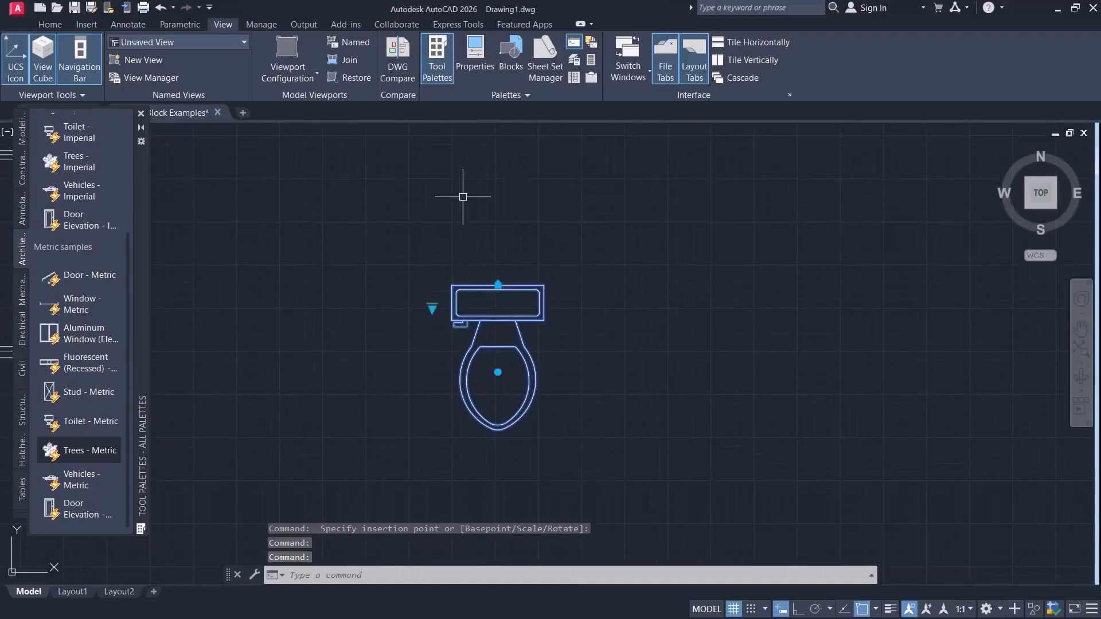
click(433, 309)
click(476, 333)
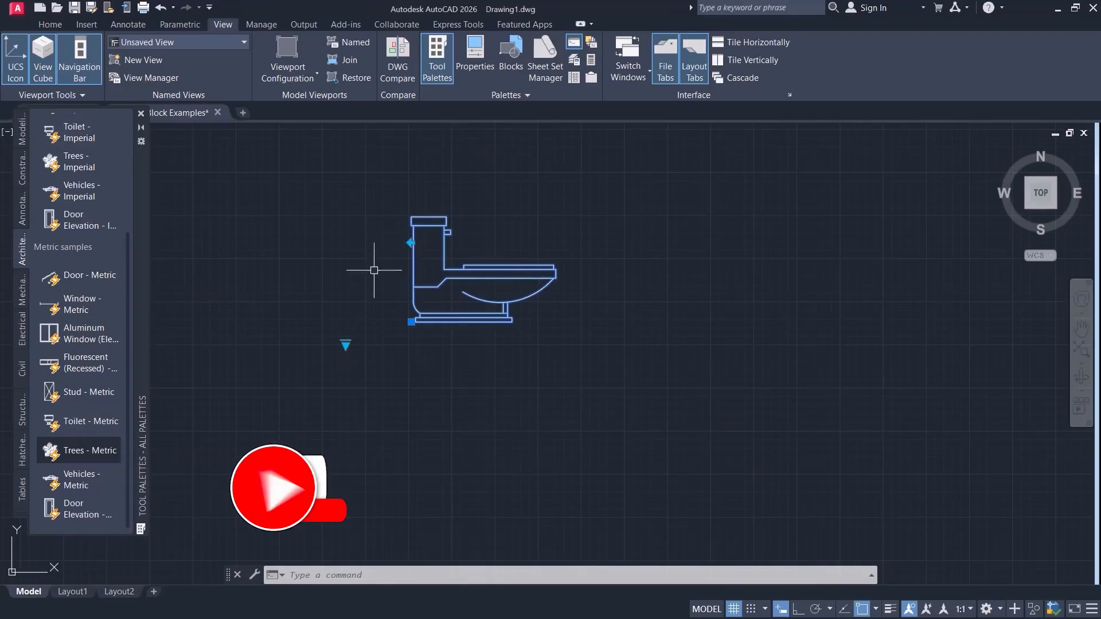
Flip the elongated side-view toilet to face left and flip it back to face right.
click(411, 243)
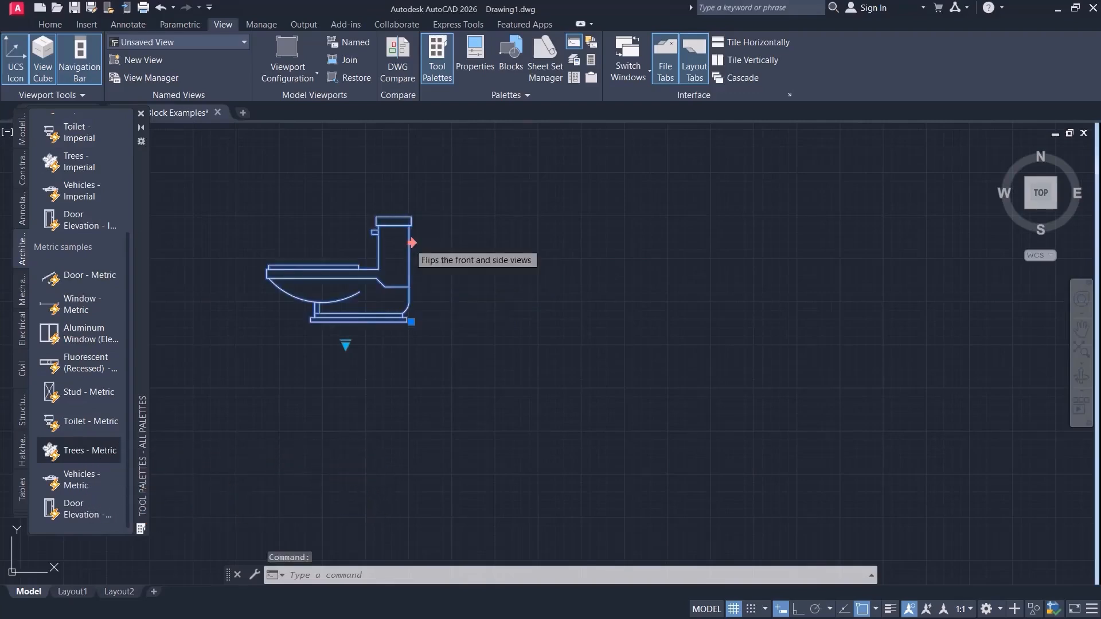
double_click(410, 246)
click(599, 412)
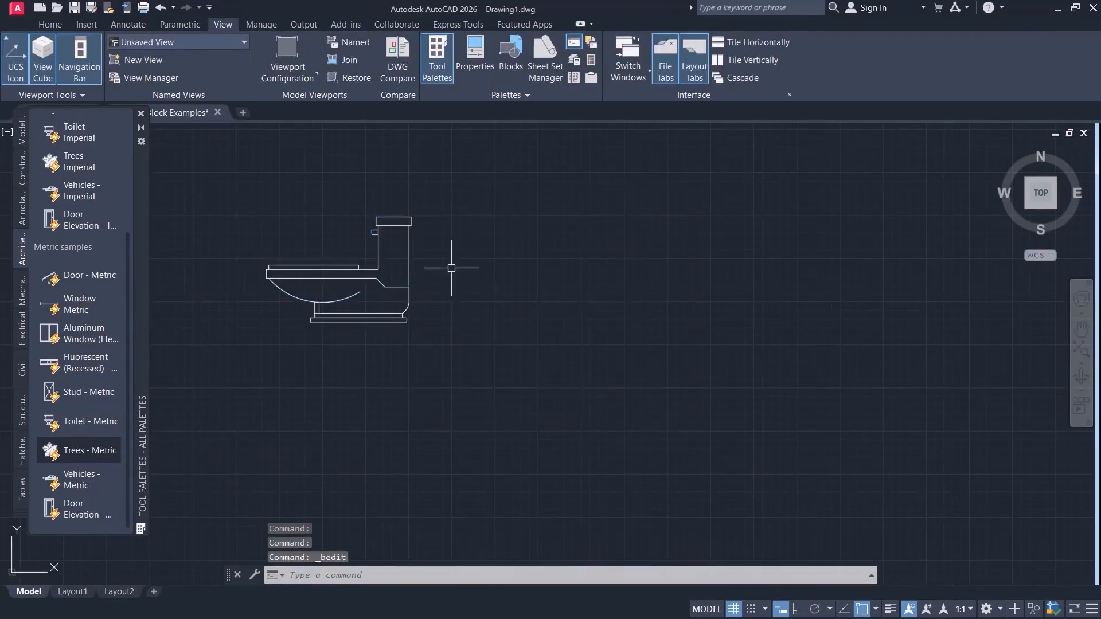
click(398, 235)
click(415, 238)
click(417, 234)
click(392, 243)
click(411, 242)
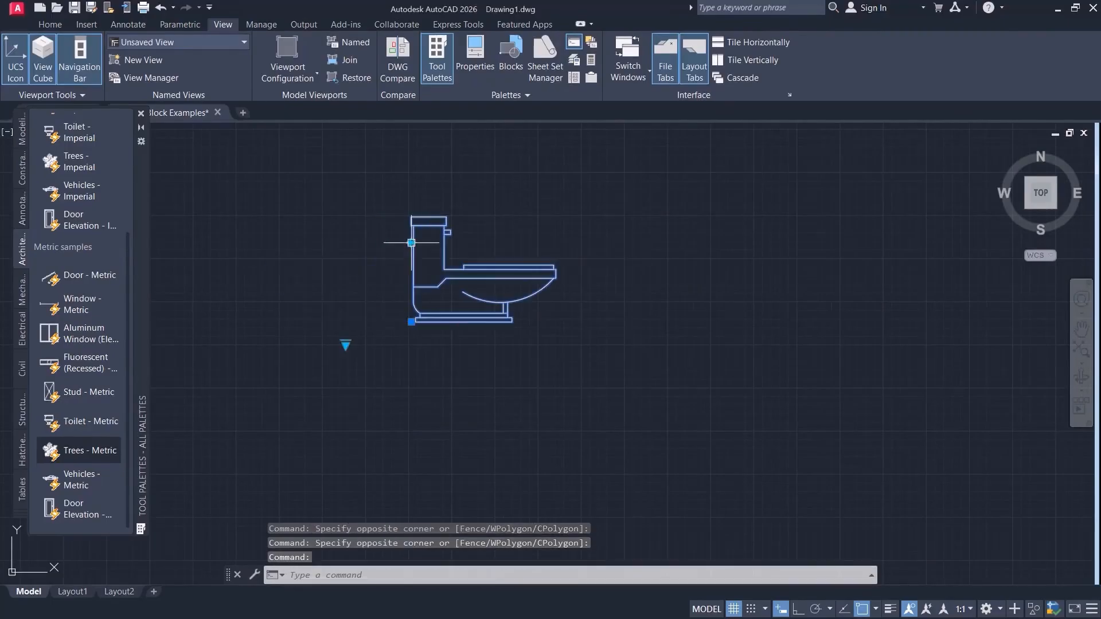
Cycle the toilet block through the Round (Front), Round (Plan) and Round (Side) states.
click(346, 346)
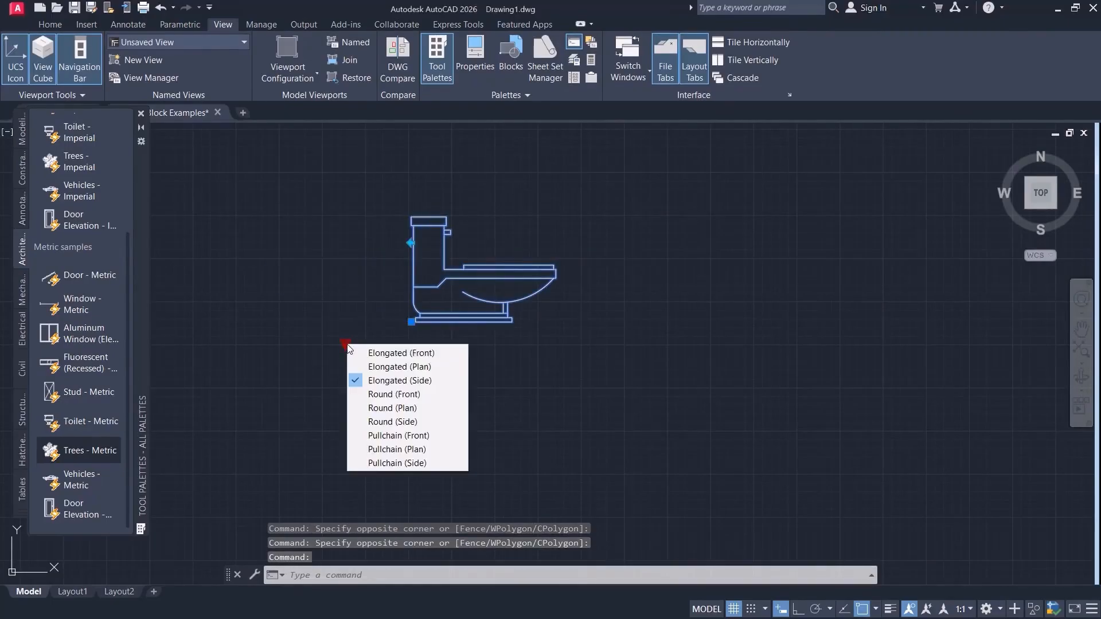
click(393, 394)
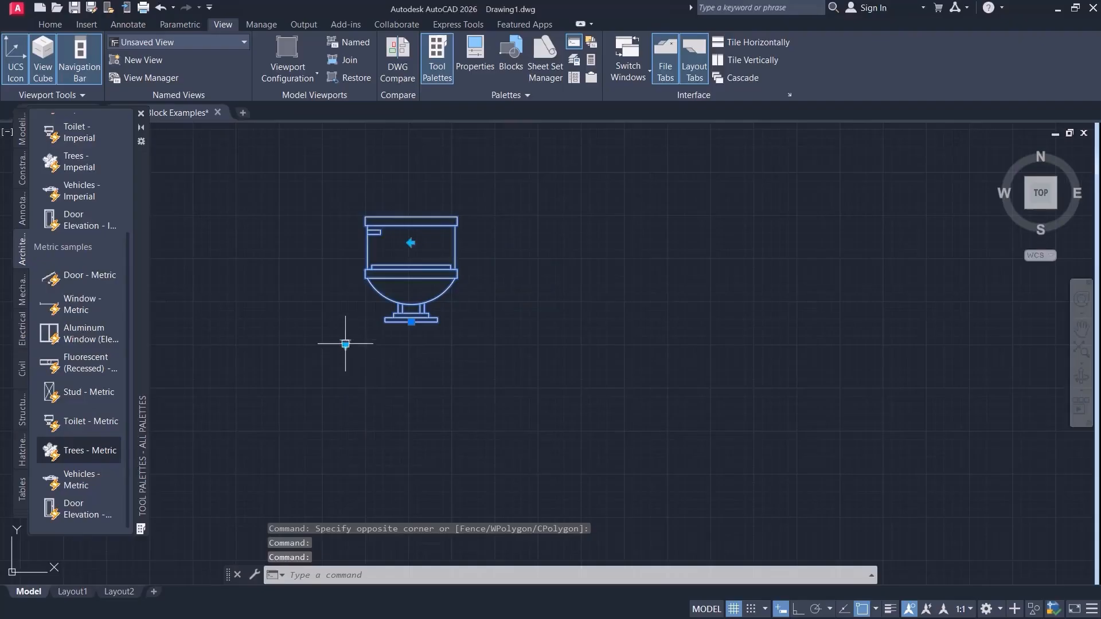
click(345, 344)
click(390, 409)
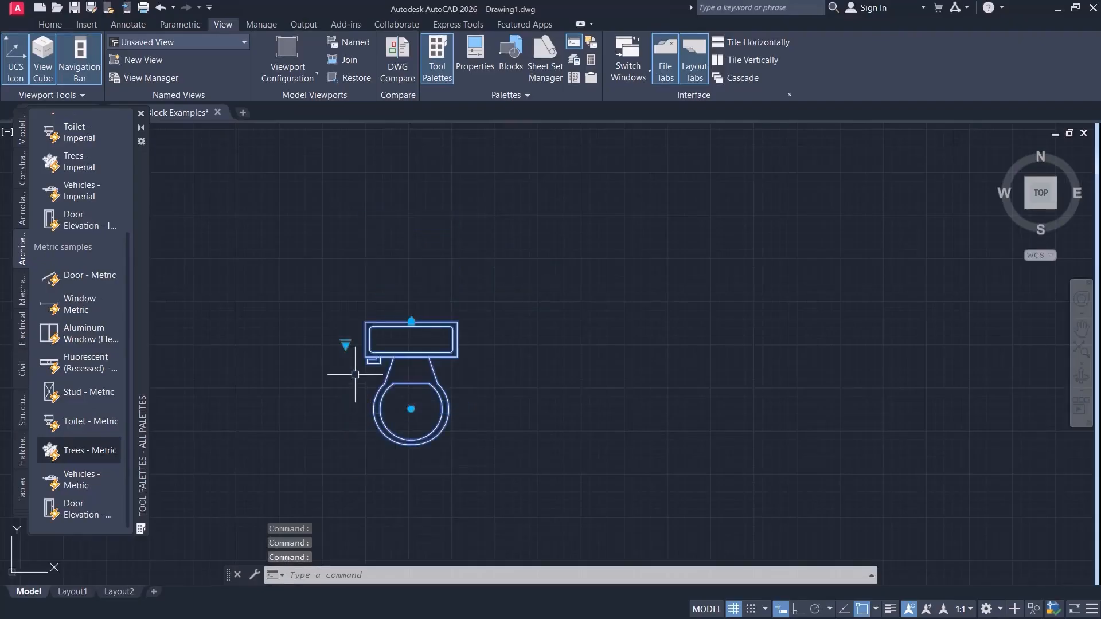
click(345, 345)
click(370, 422)
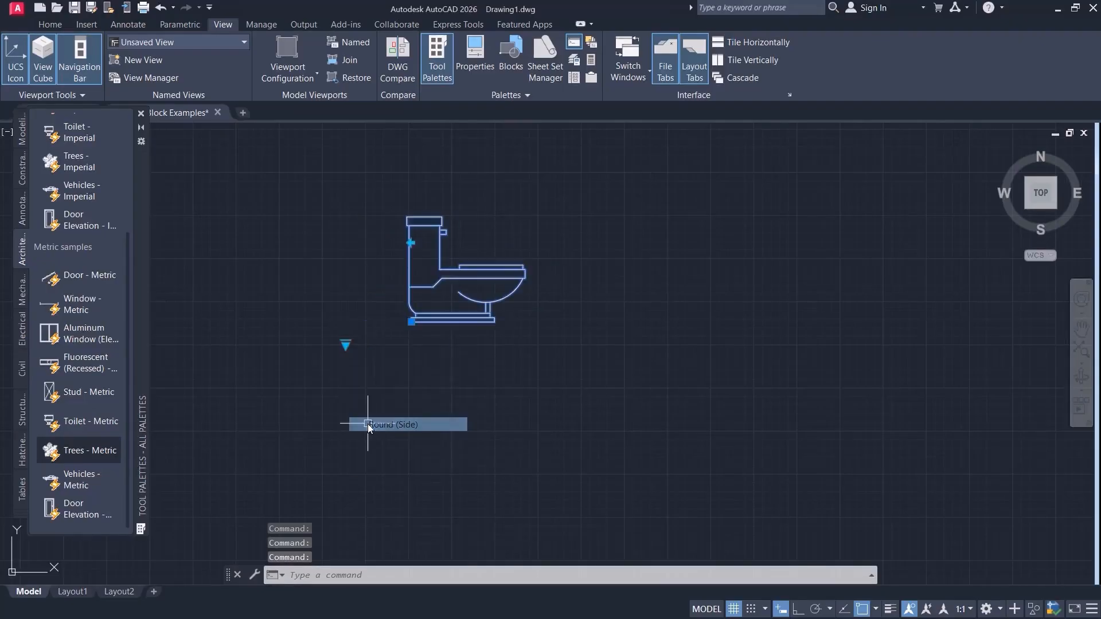
Switch the toilet block through Pullchain (Front) and Pullchain (Plan), end on Pullchain (Side), and deselect it.
click(345, 345)
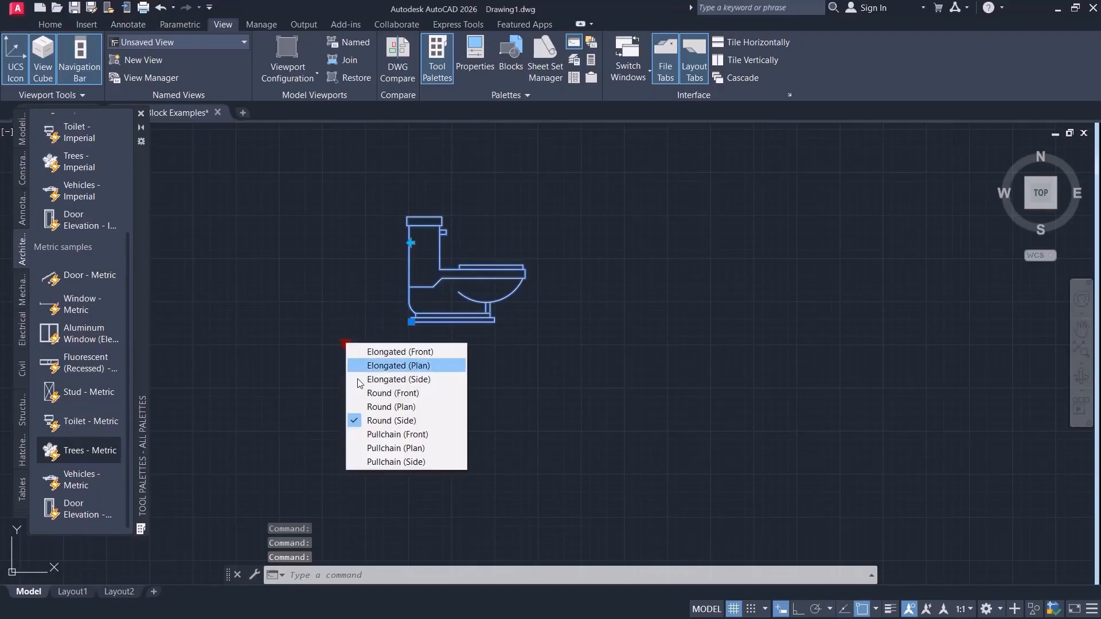
click(373, 436)
middle_drag(336, 332, 358, 412)
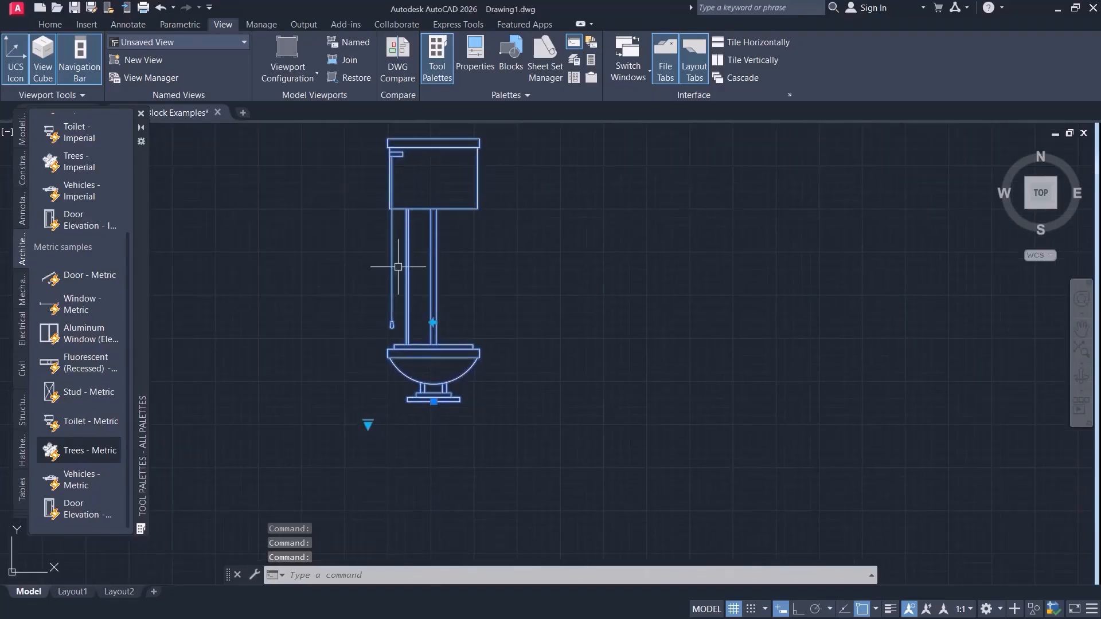
click(368, 425)
click(396, 524)
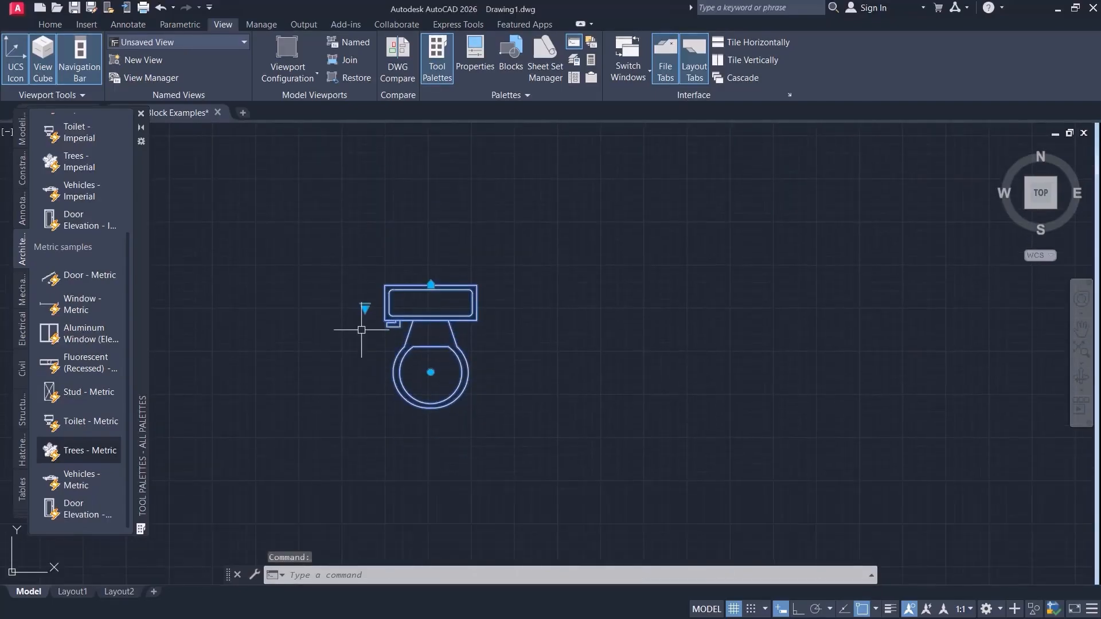
click(365, 309)
click(402, 433)
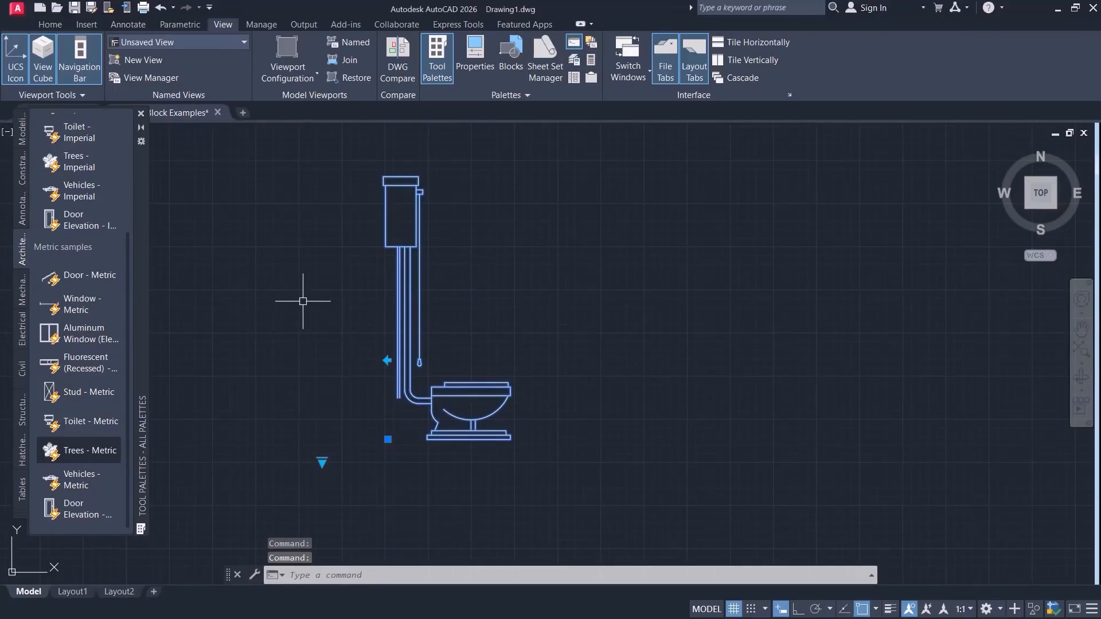
middle_drag(303, 301, 239, 253)
key(Escape)
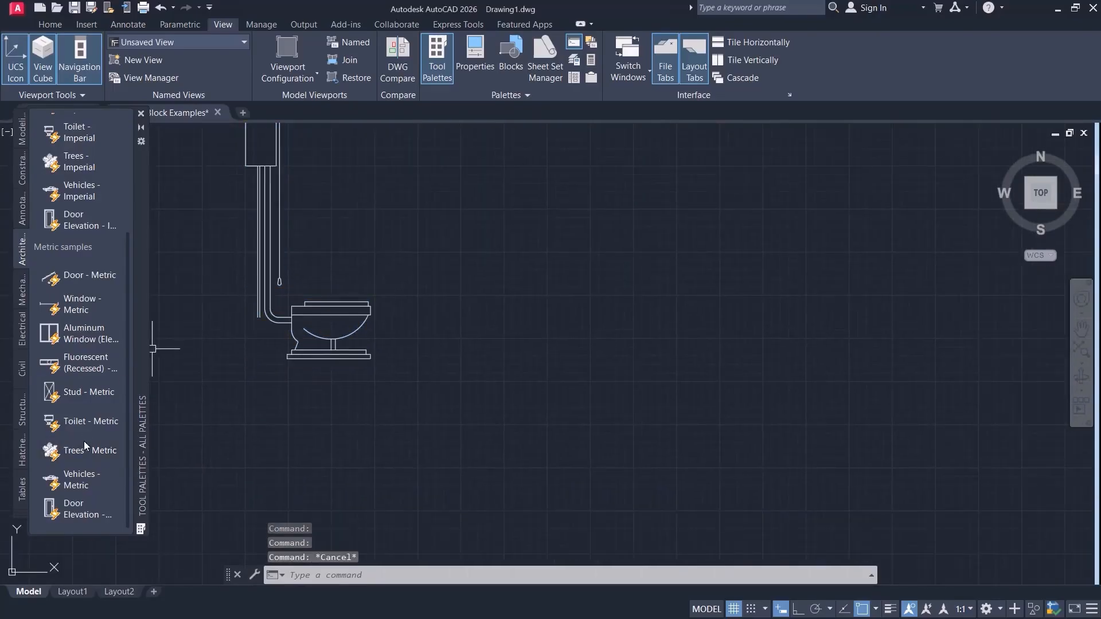
Insert the Vehicles - Metric sample block in the empty area beside the toilet.
click(76, 480)
scroll(504, 290, down, 5)
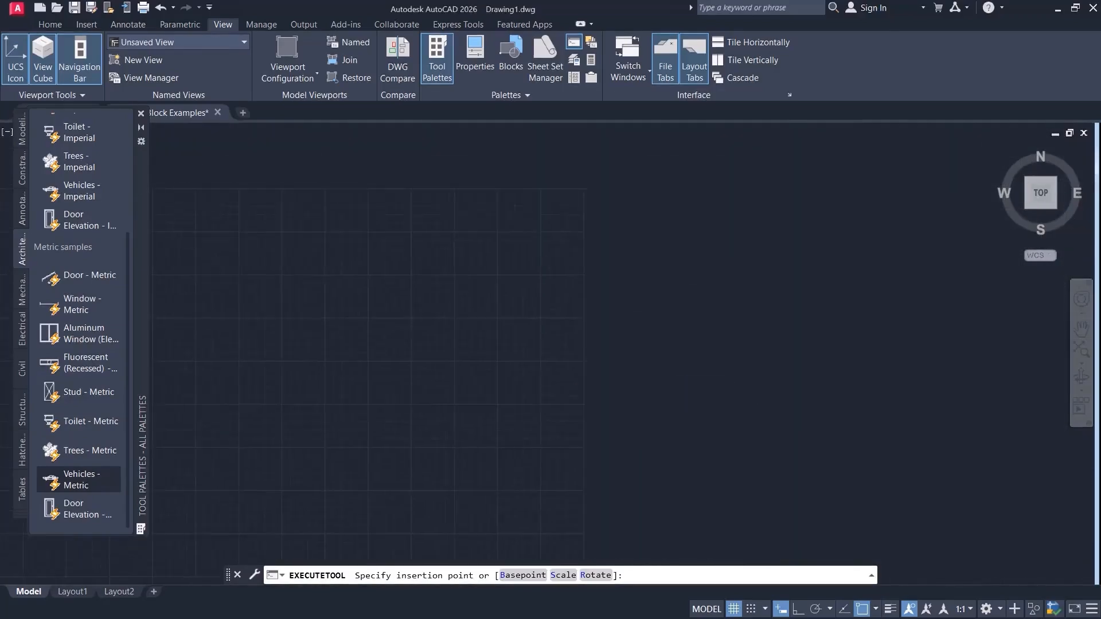
click(339, 395)
Switch the vehicle block's visibility state to Sports Car (Top) and then to Sports Car (Front).
click(487, 369)
click(450, 394)
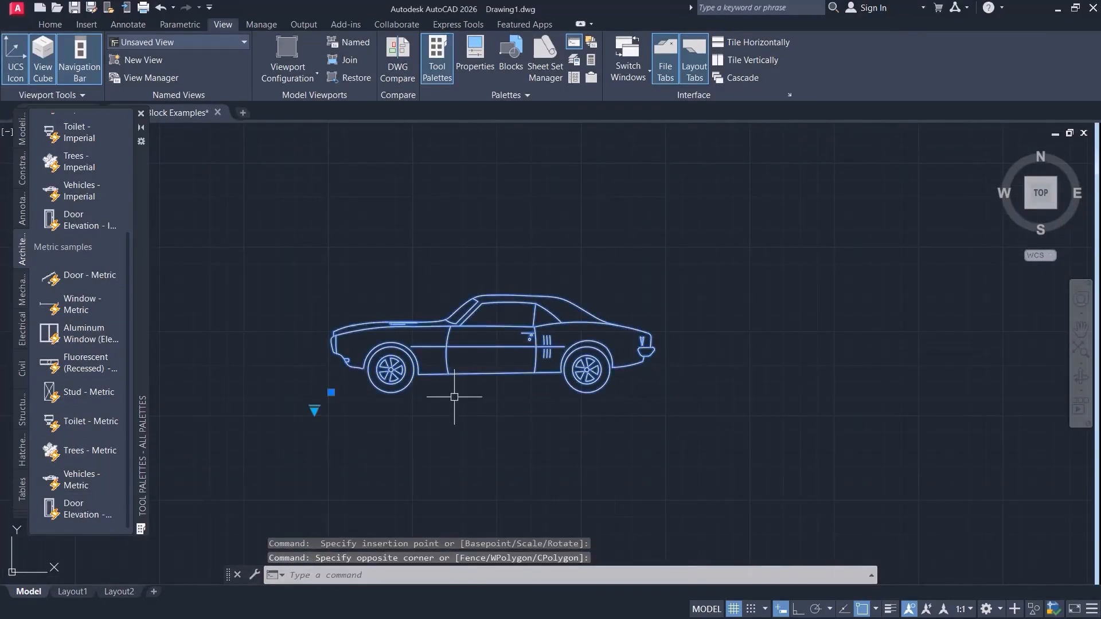
click(314, 409)
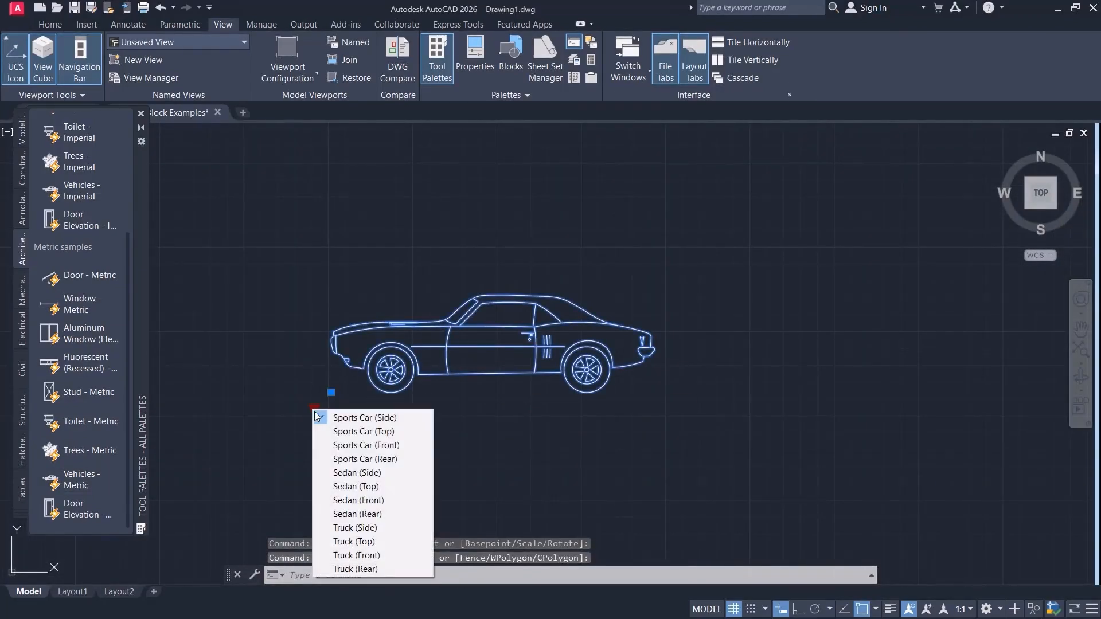
click(364, 431)
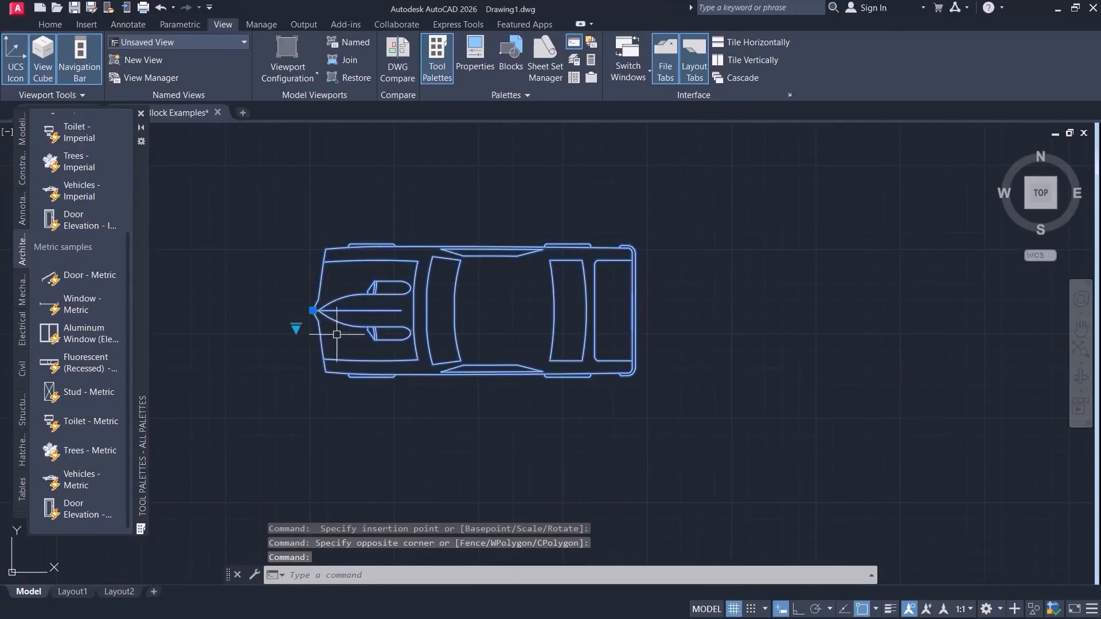
click(296, 329)
click(333, 366)
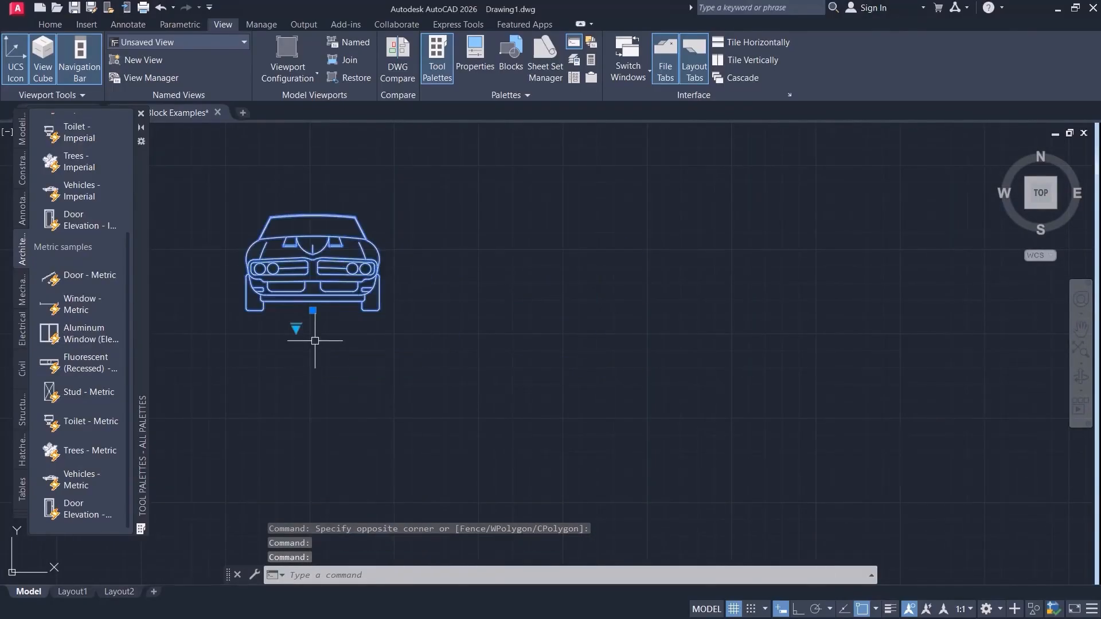
middle_drag(315, 341, 445, 374)
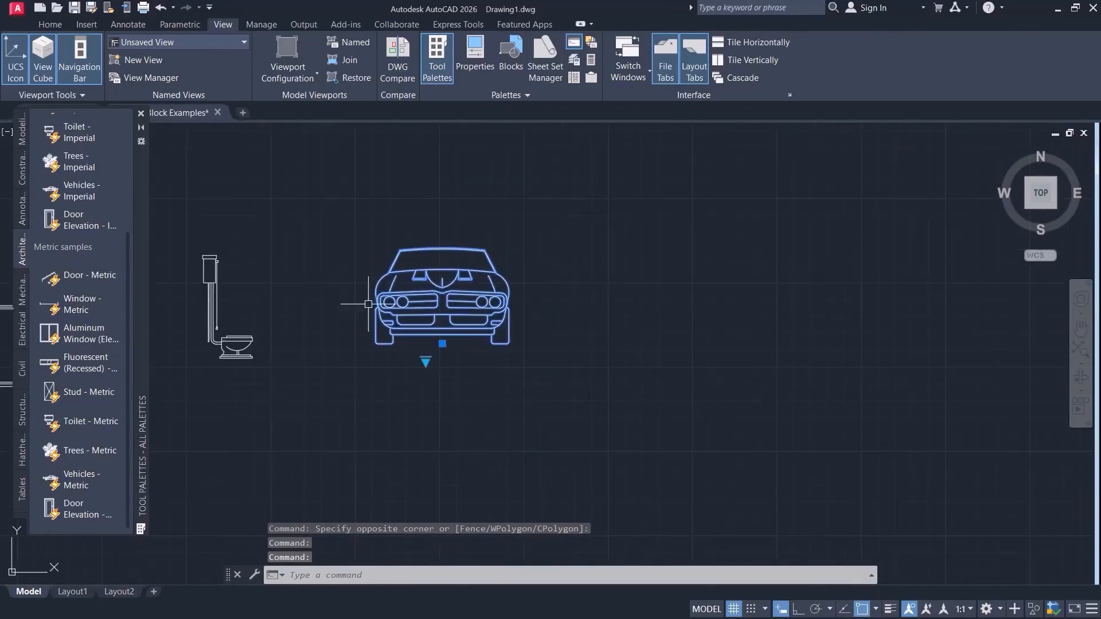
Insert the Trees - Metric sample block beside the car and set its visibility state to Palm (Elevation).
click(88, 446)
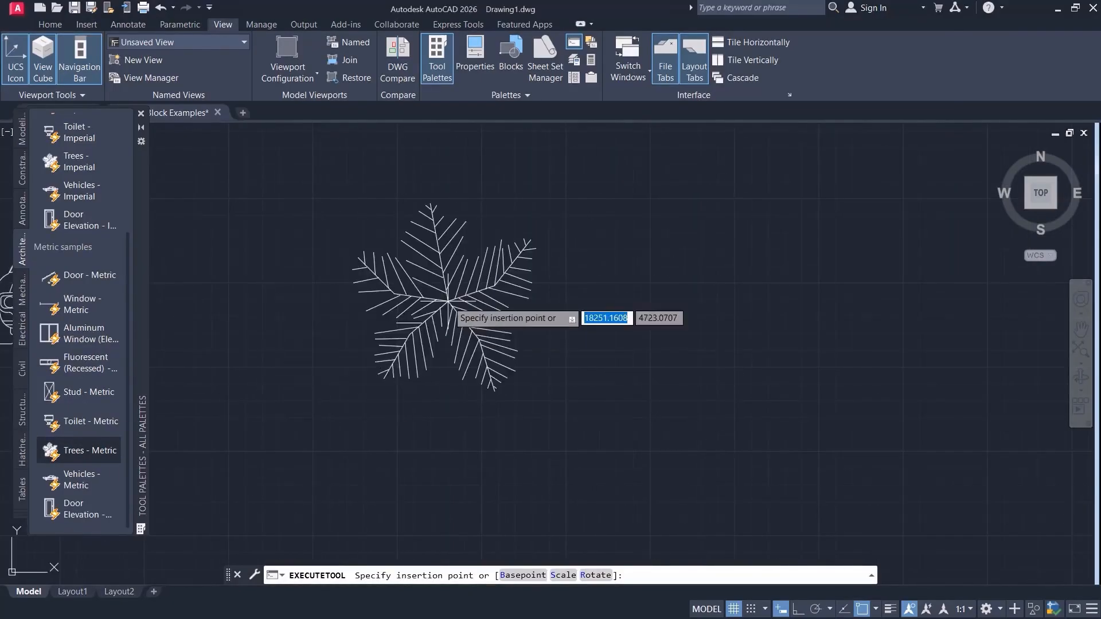
click(447, 301)
click(448, 301)
click(490, 300)
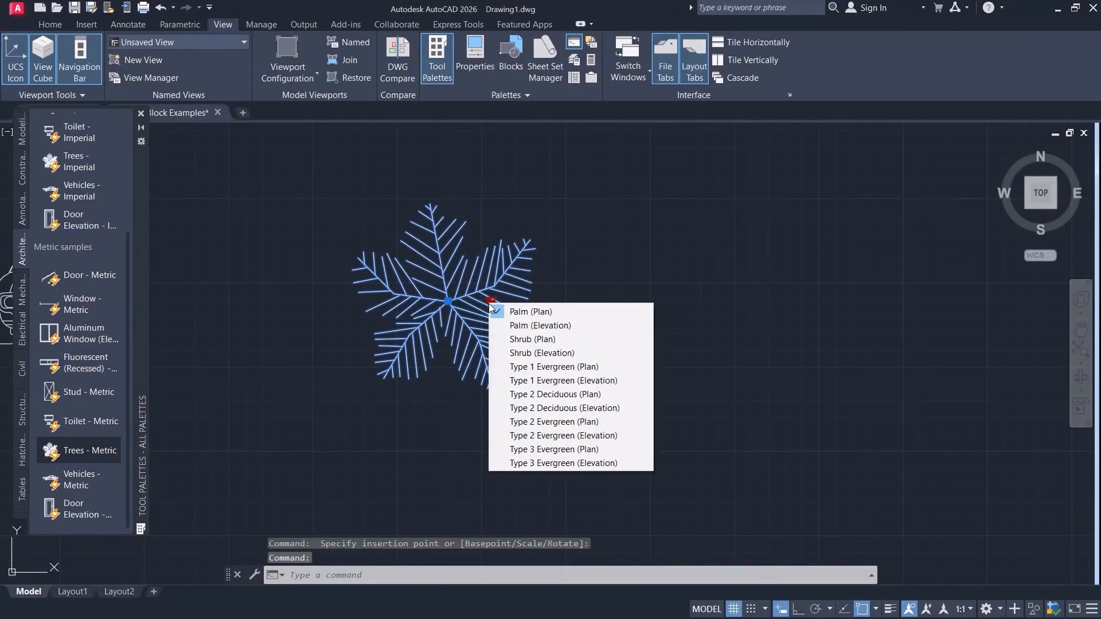
click(510, 325)
scroll(495, 362, down, 3)
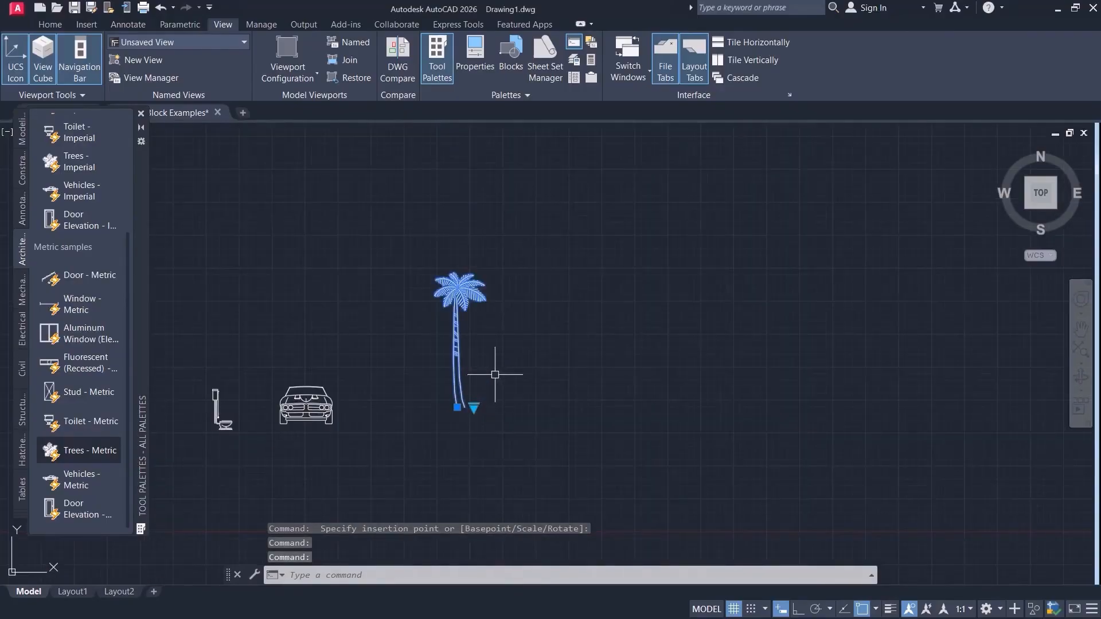
Switch the tree block's visibility state to a plan symbol and then to the small bare shrub in elevation, and deselect it.
scroll(464, 363, up, 2)
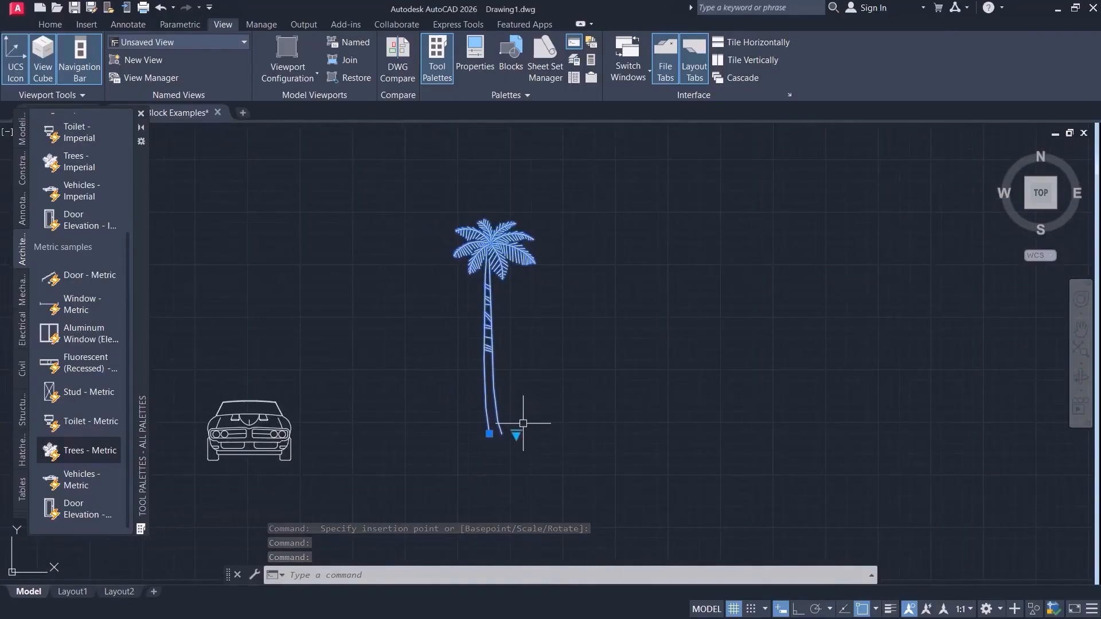
click(516, 434)
click(548, 470)
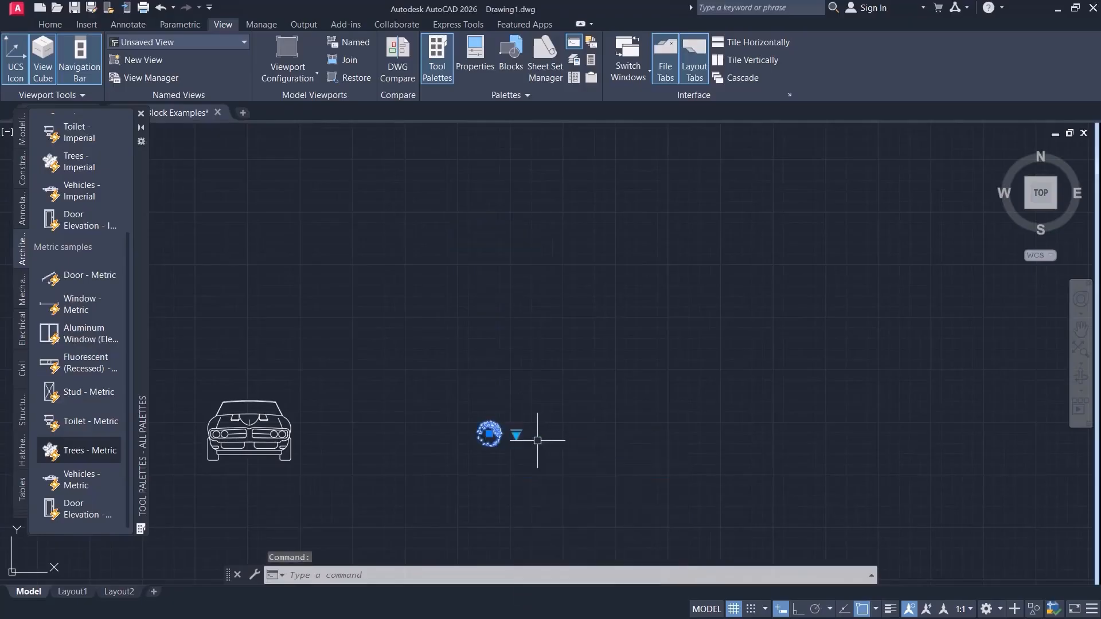
click(516, 434)
click(548, 484)
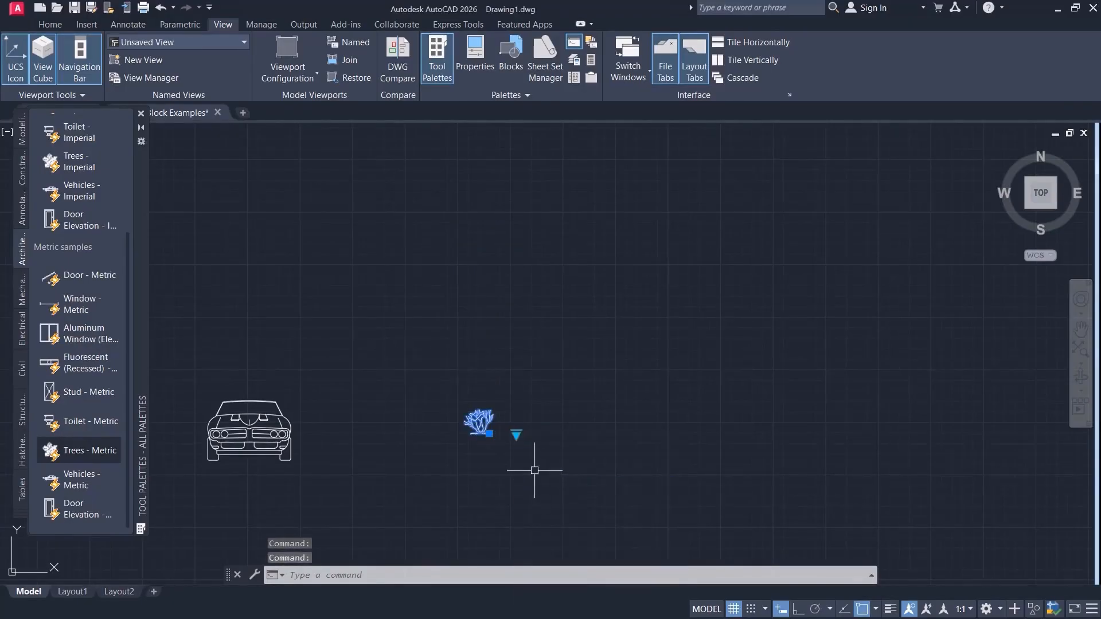
key(Escape)
scroll(484, 457, up, 1)
scroll(484, 456, up, 4)
scroll(443, 374, down, 4)
scroll(353, 401, down, 2)
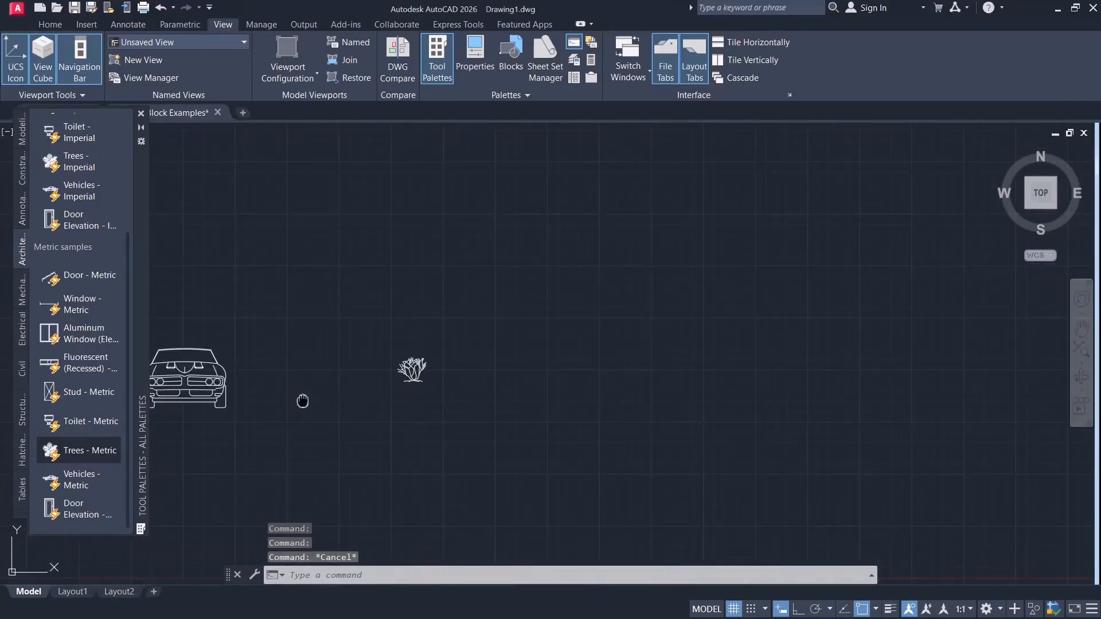
middle_drag(302, 401, 405, 384)
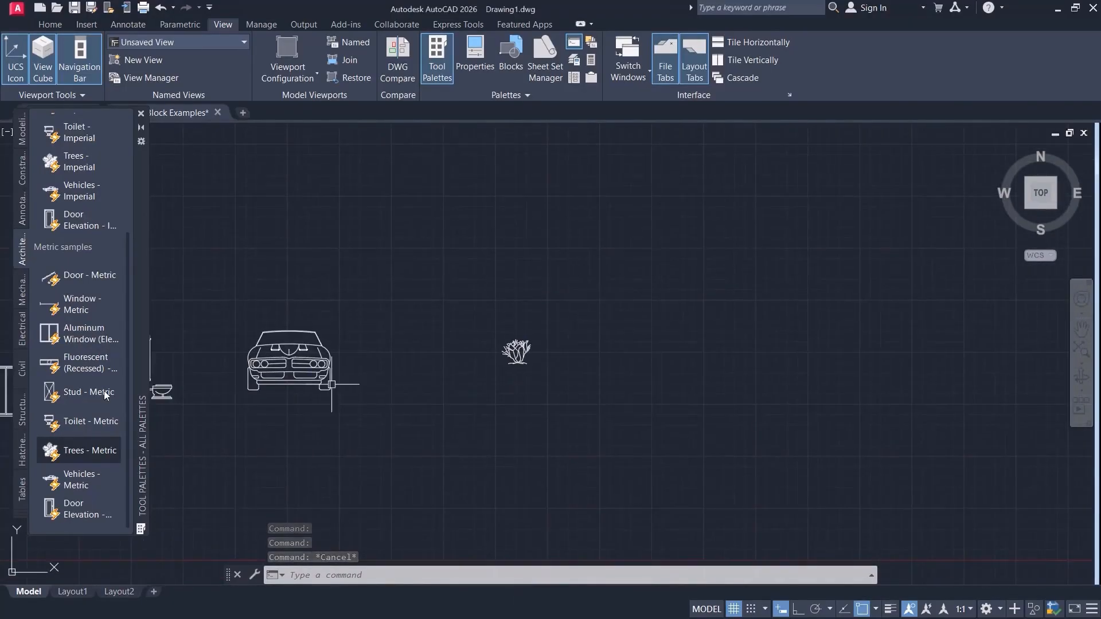
Insert the I Beam - Imperial block from the Structural samples in the empty area beyond the shrub.
click(22, 289)
click(23, 328)
click(20, 371)
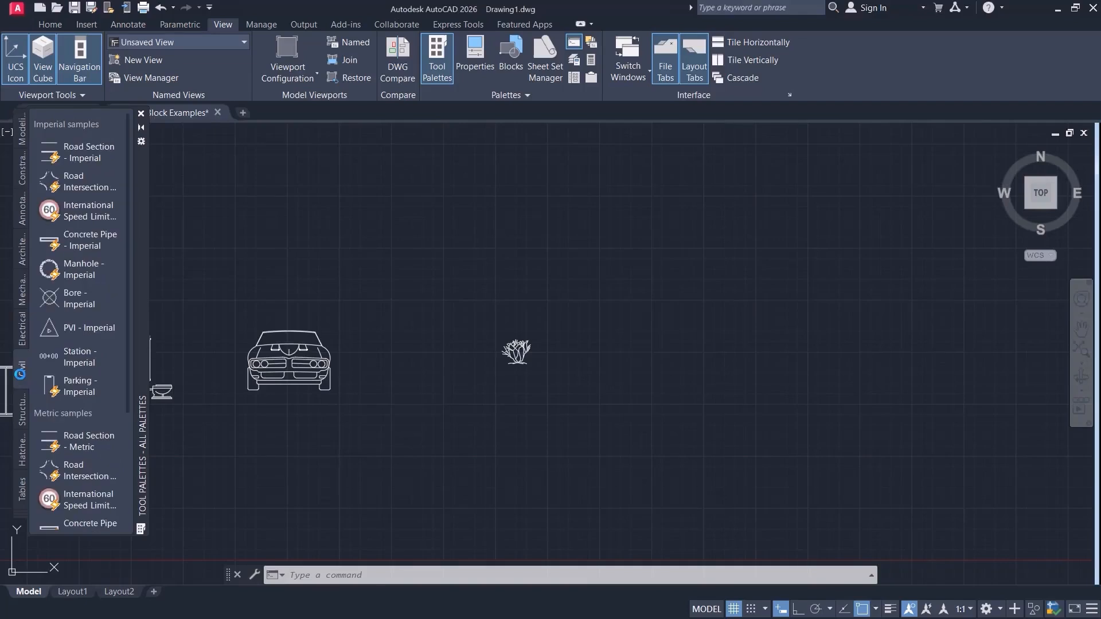
click(21, 406)
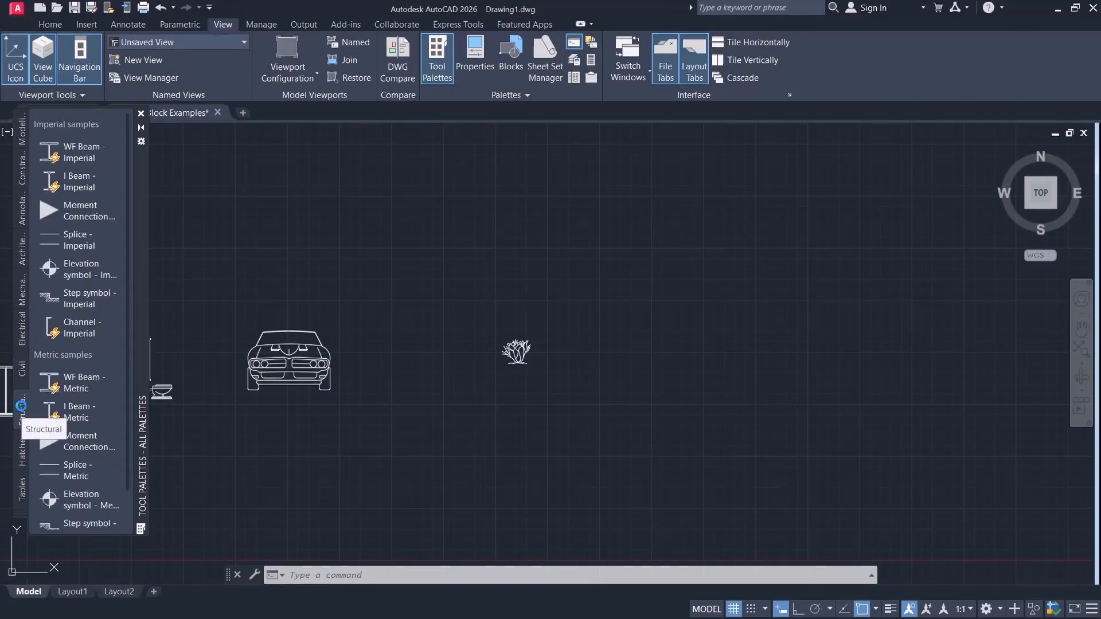
click(77, 186)
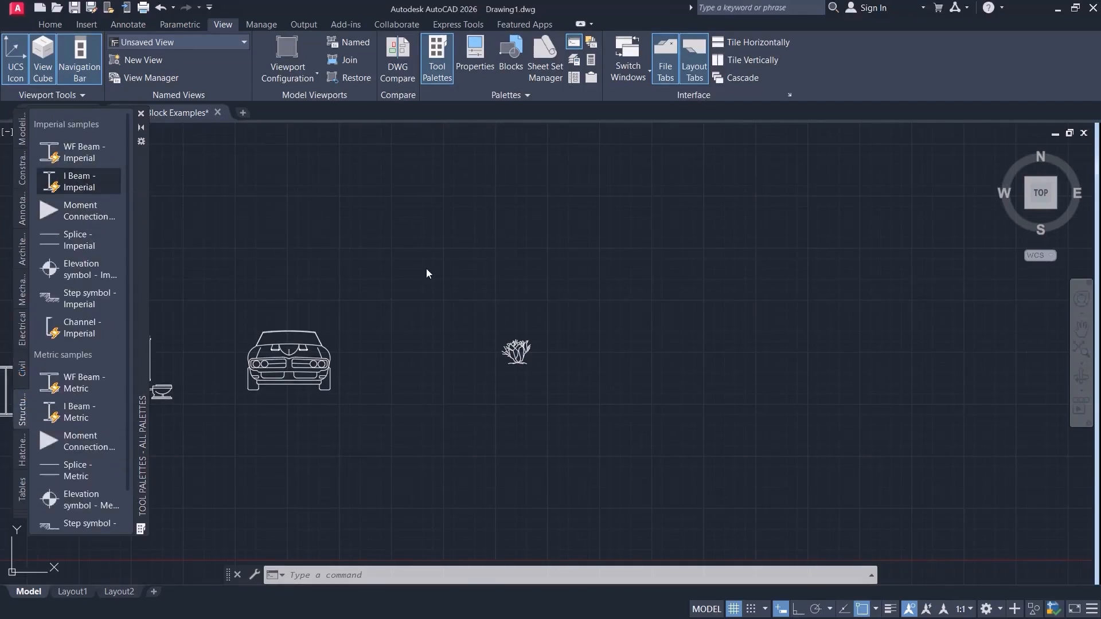
middle_drag(507, 264, 304, 292)
scroll(343, 314, up, 6)
middle_drag(252, 443, 471, 383)
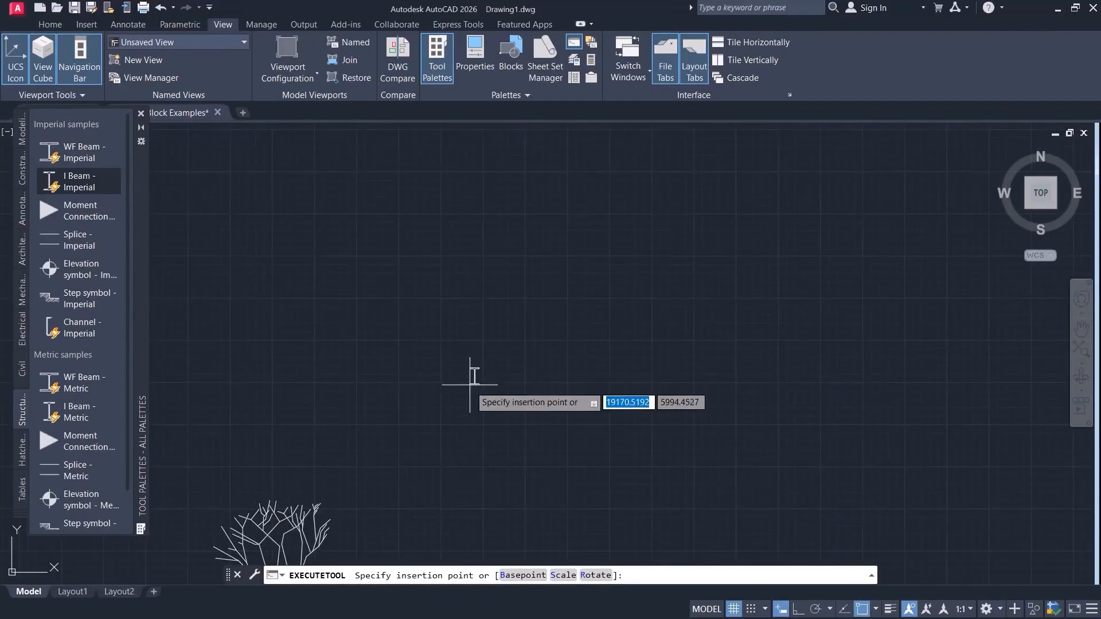
scroll(466, 393, up, 4)
click(462, 395)
scroll(464, 404, up, 5)
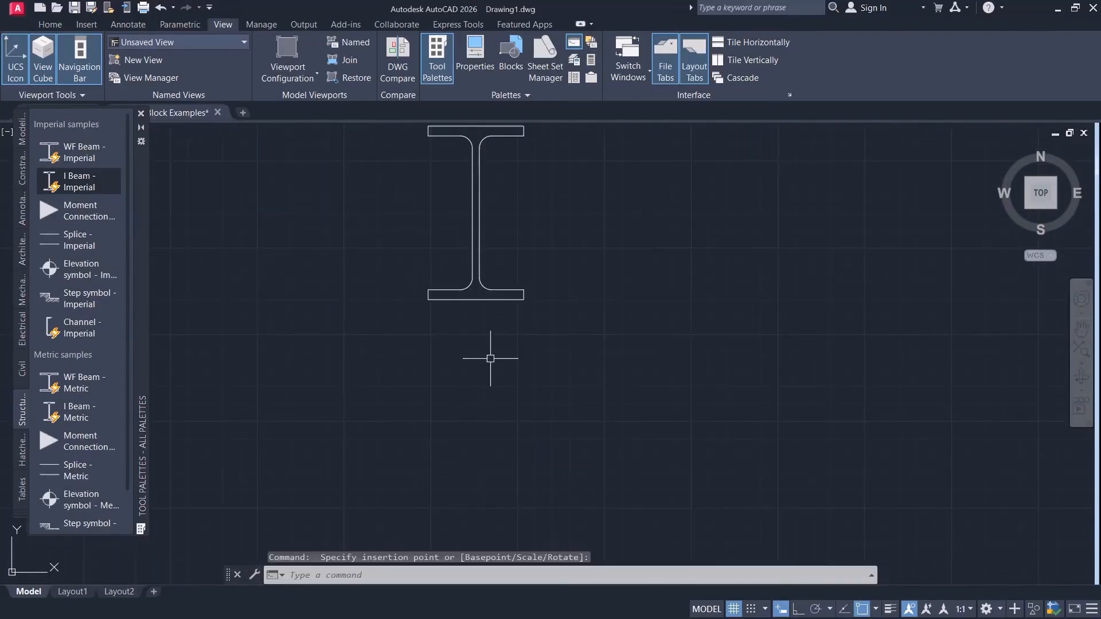
Select the inserted I-beam block and set its size to S24x80.
scroll(490, 360, down, 3)
click(508, 299)
click(470, 343)
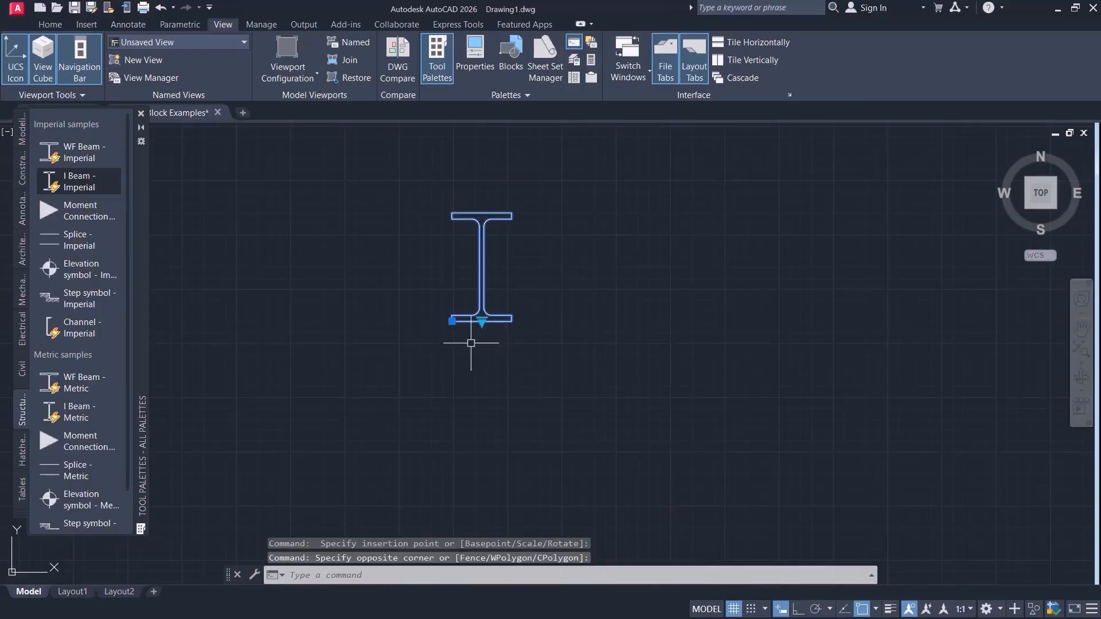
click(482, 321)
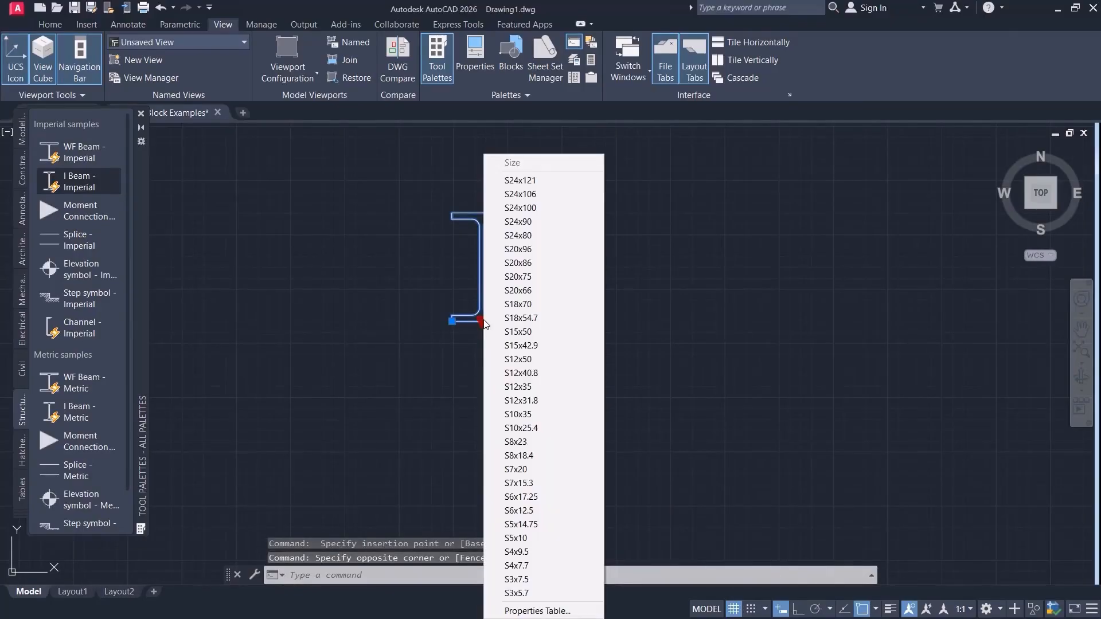
click(519, 235)
scroll(528, 263, down, 4)
middle_drag(505, 300, 500, 408)
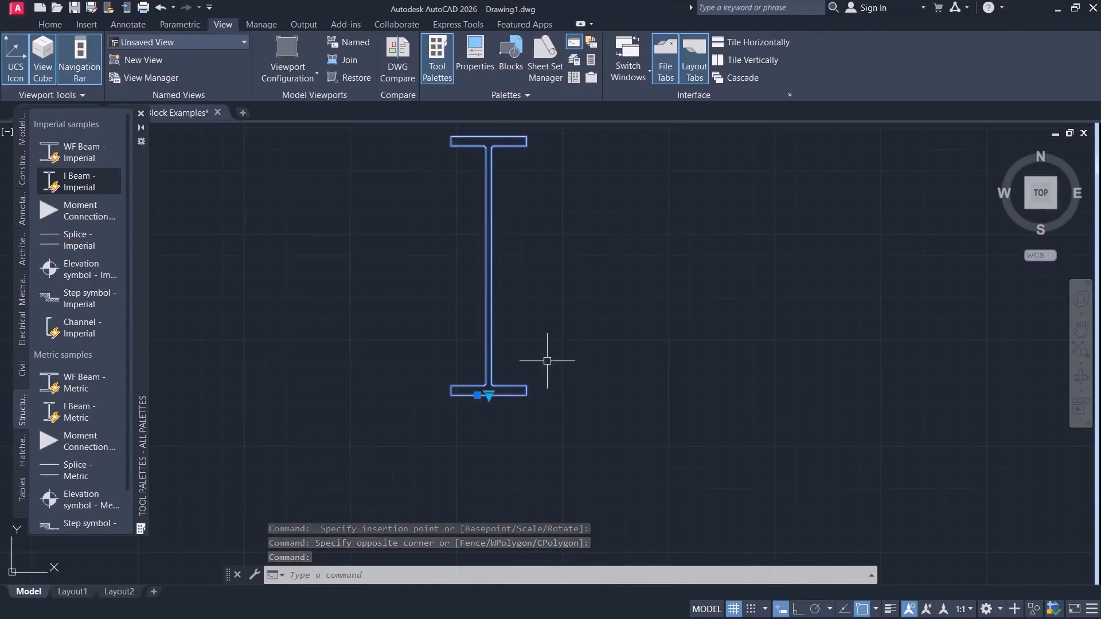
Switch the I-beam's size through S7x20 and S4x9.5, end on S24x121, and deselect it.
scroll(485, 408, down, 2)
click(465, 407)
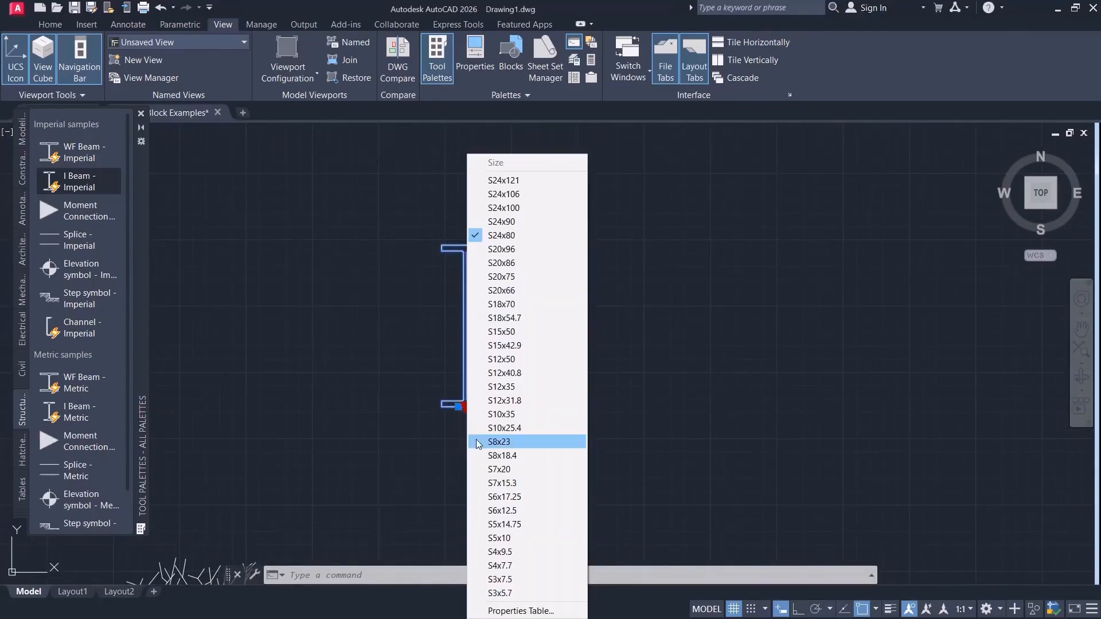
click(500, 469)
click(465, 407)
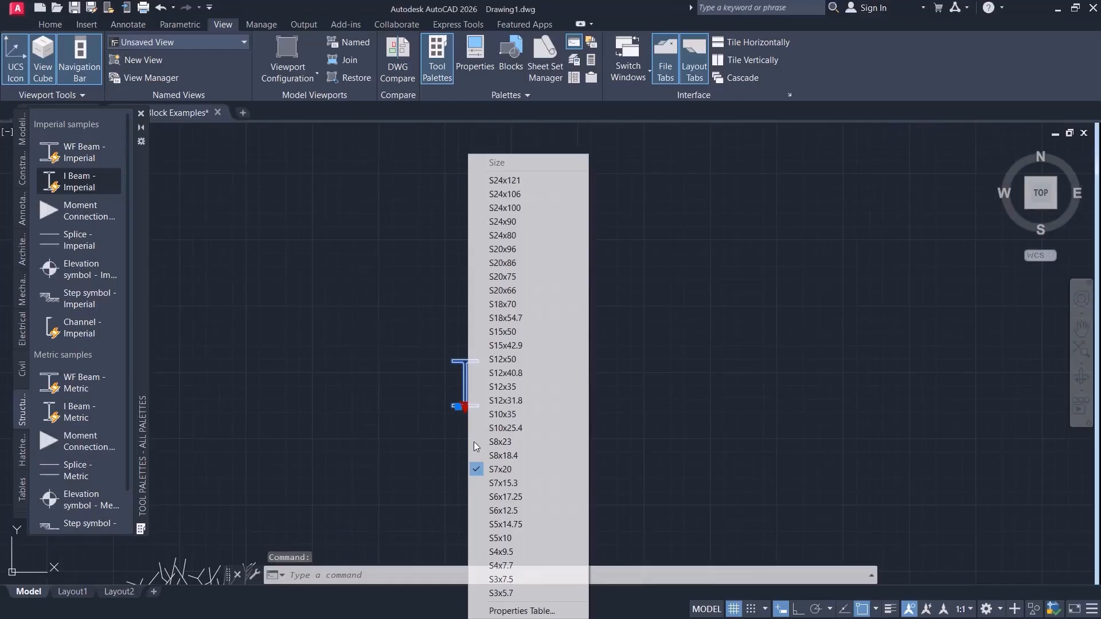
click(502, 552)
click(468, 407)
click(508, 197)
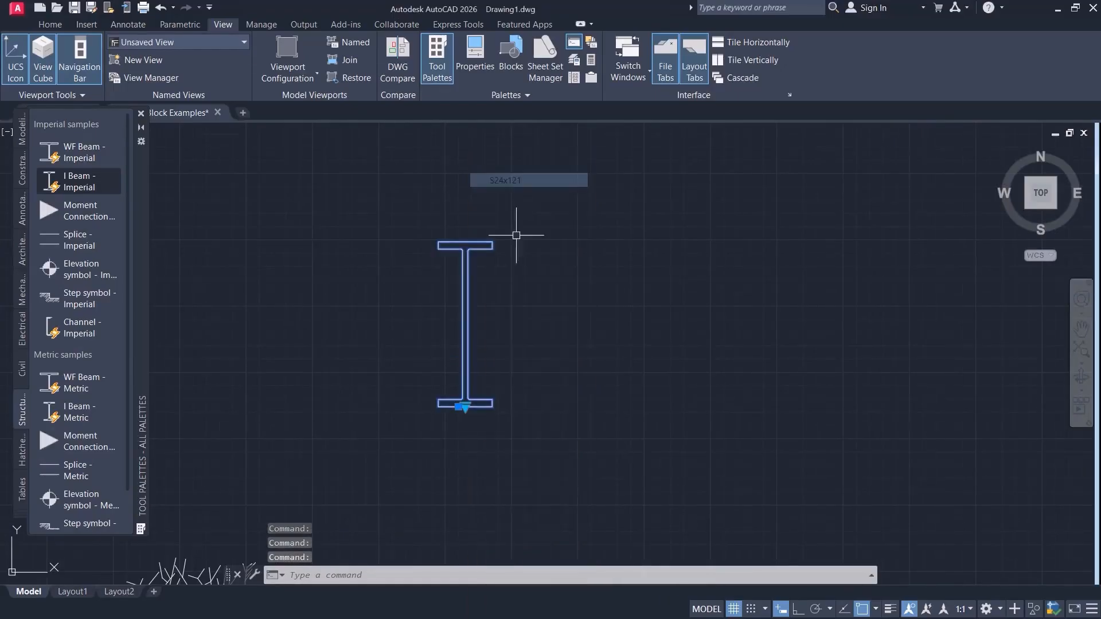
key(Escape)
Delete the inserted toilet, car, shrub and I-beam blocks together.
scroll(495, 400, down, 4)
middle_drag(386, 401, 612, 300)
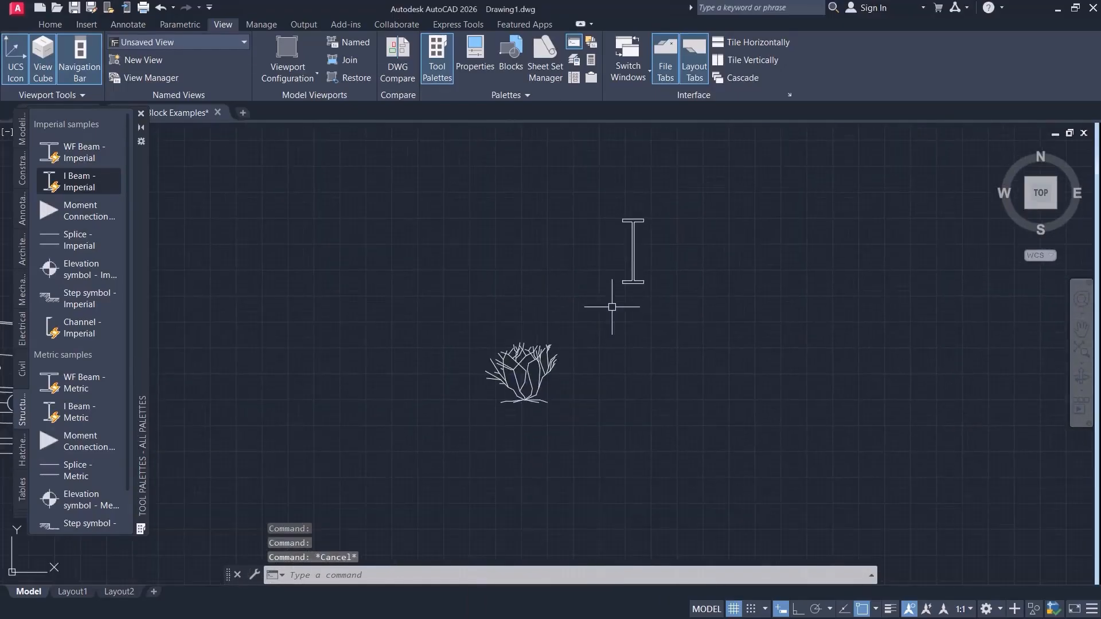
scroll(612, 300, down, 3)
click(677, 249)
click(250, 389)
key(Delete)
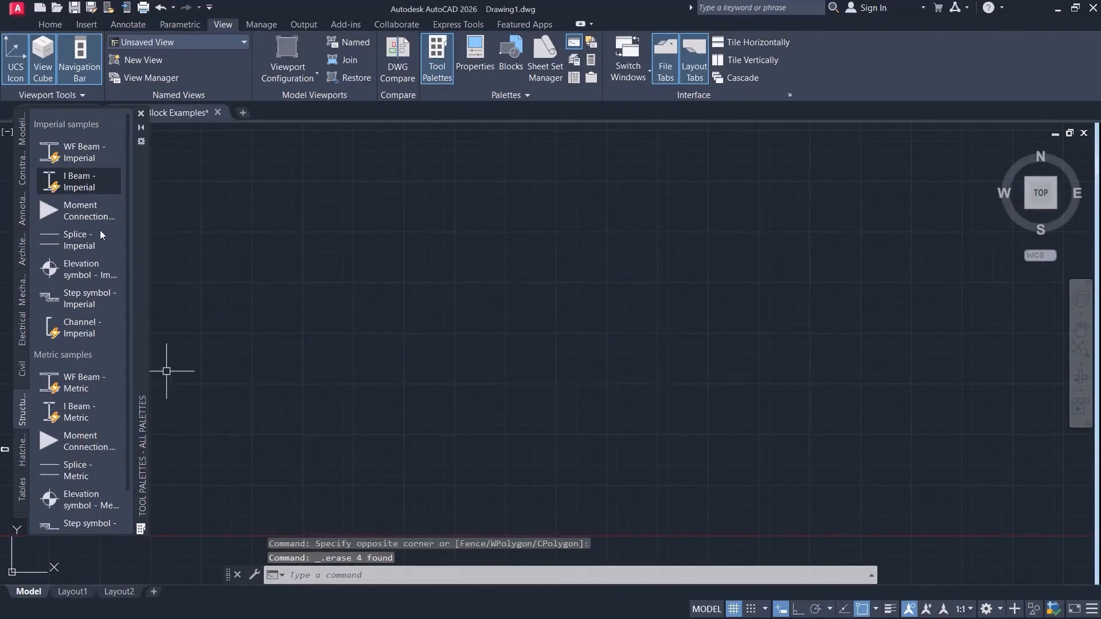
Close the tool palettes and delete the remaining two-pane aluminum window block.
click(142, 114)
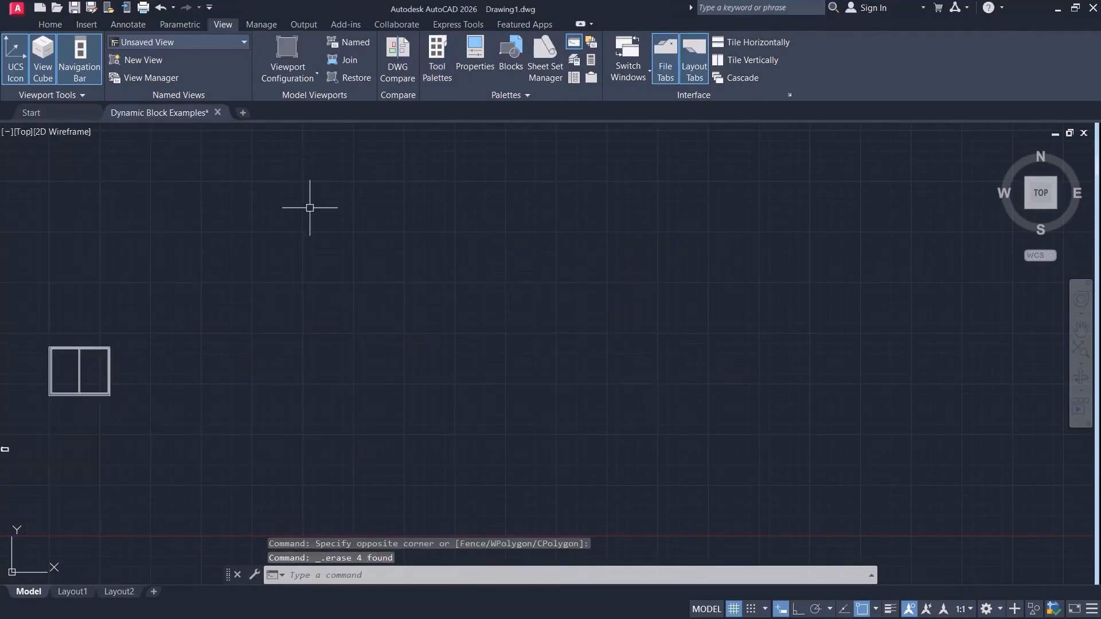
middle_drag(258, 273, 474, 286)
click(334, 356)
click(287, 408)
key(Delete)
Move the oval table block slightly towards the dining table by its insertion-point grip, and deselect it.
middle_drag(222, 382, 366, 273)
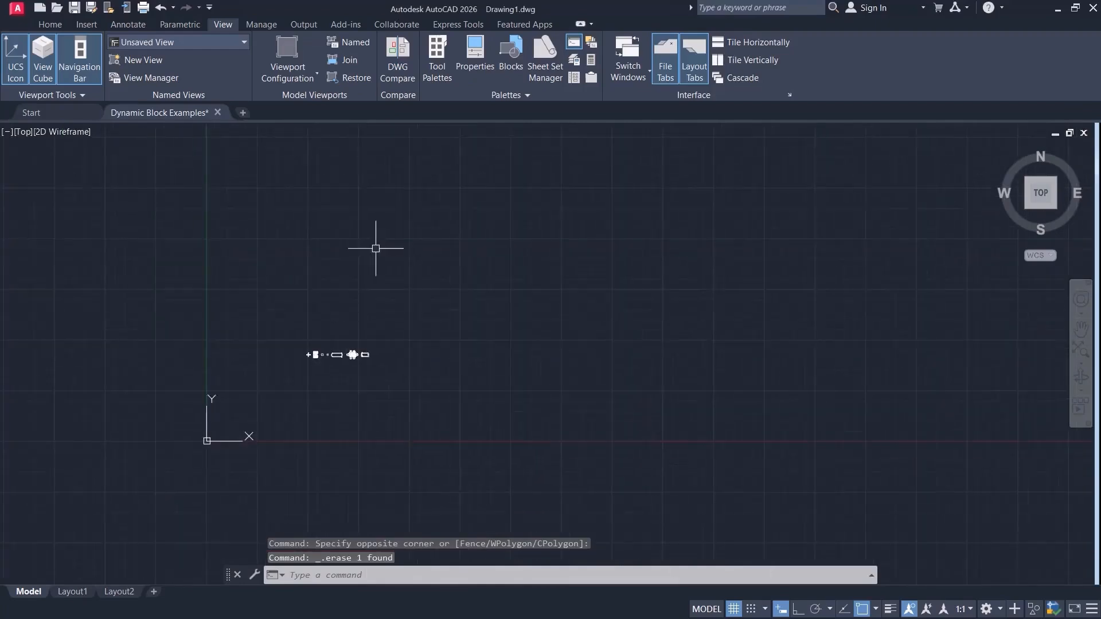
middle_click(369, 258)
middle_click(369, 258)
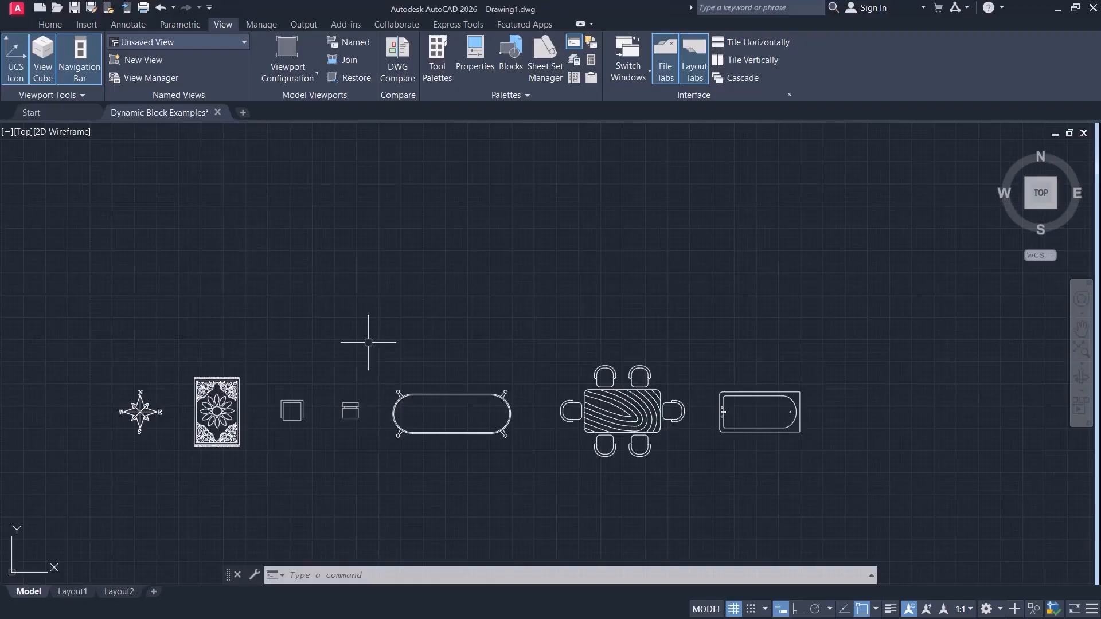
middle_drag(312, 357, 384, 231)
middle_drag(469, 342, 420, 295)
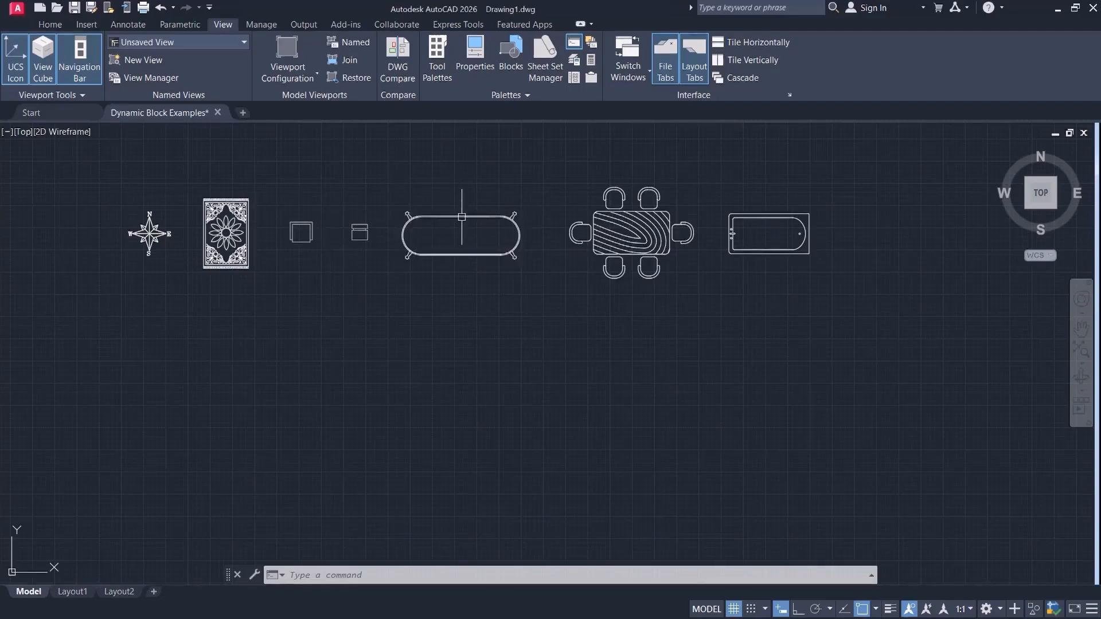
click(402, 235)
click(402, 235)
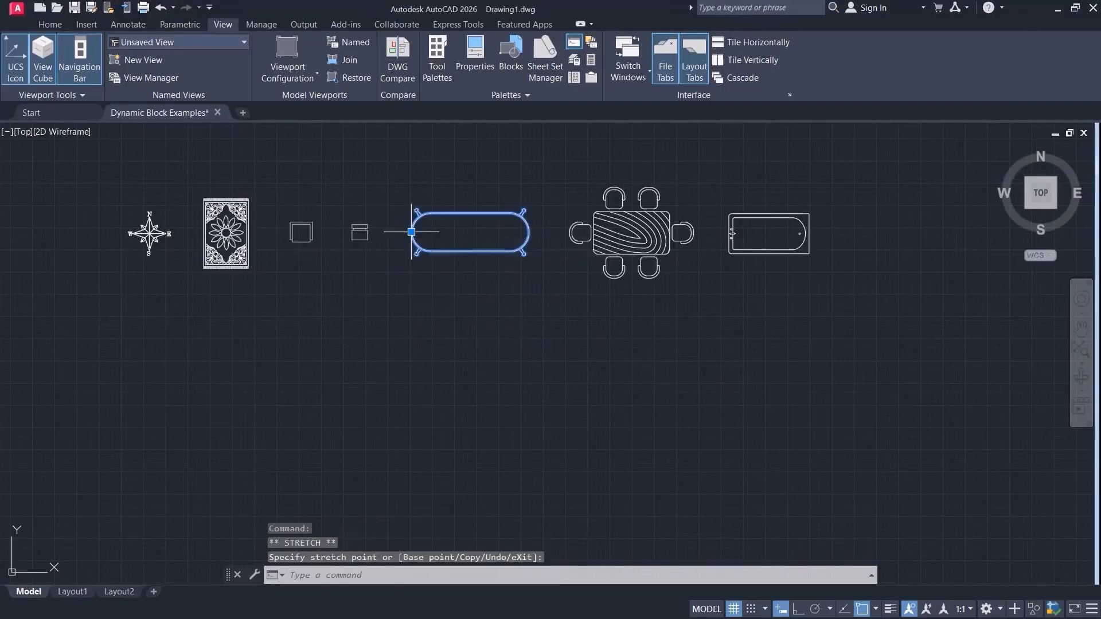
key(Escape)
key(Escape)
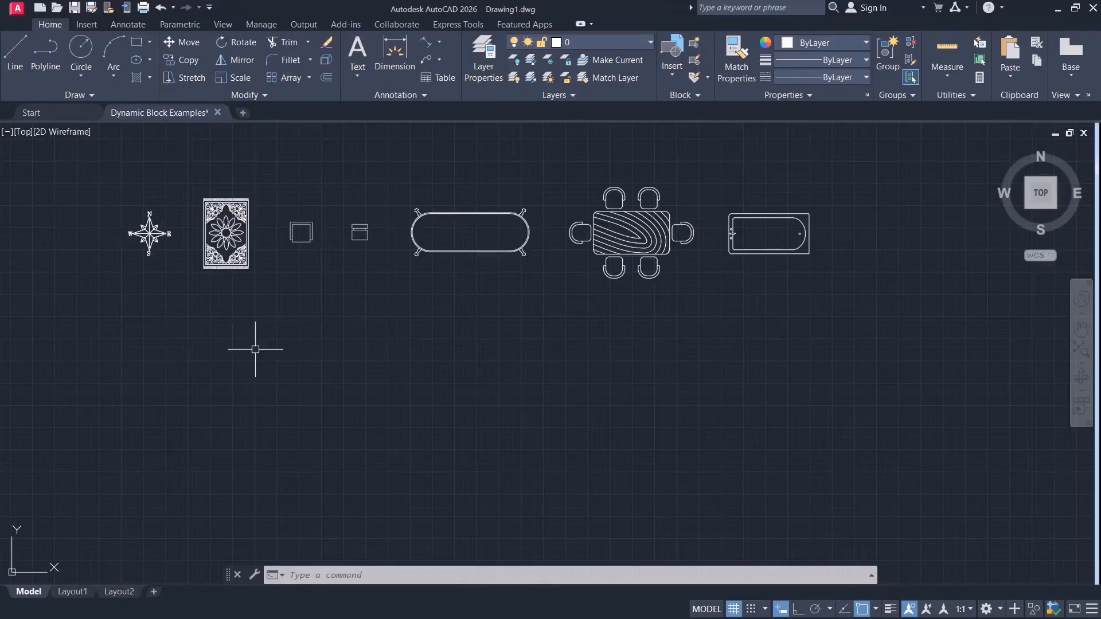
Open the oval Table block's definition in the Block Editor directly from the drawing.
mouse_move(256, 350)
middle_down()
mouse_move(282, 342)
mouse_move(289, 413)
middle_up()
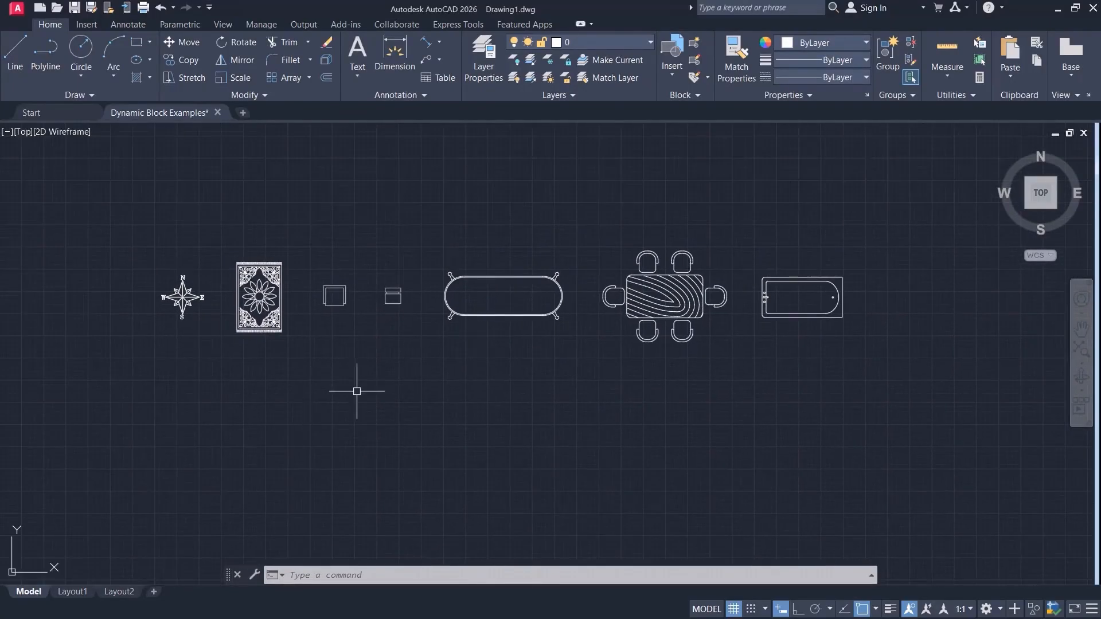
middle_drag(356, 394, 356, 336)
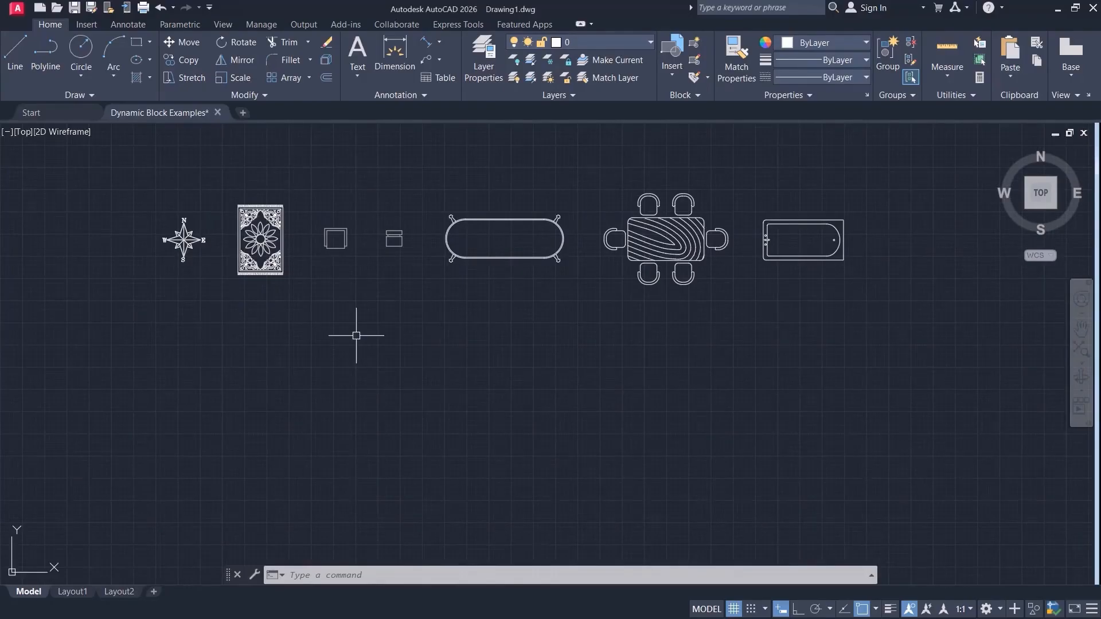
click(514, 258)
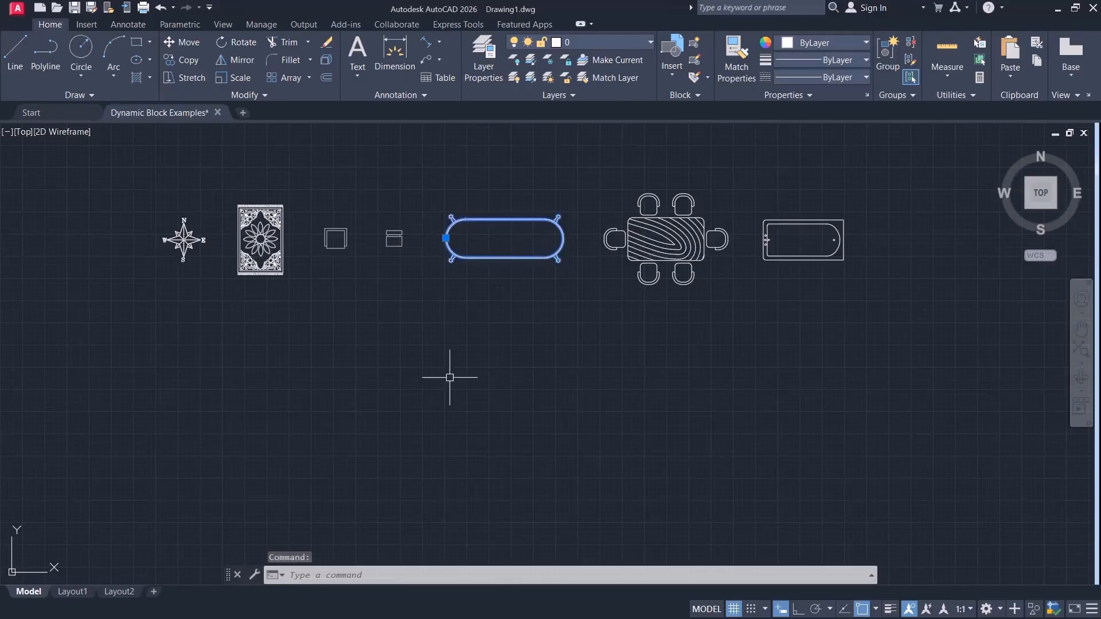
double_click(505, 259)
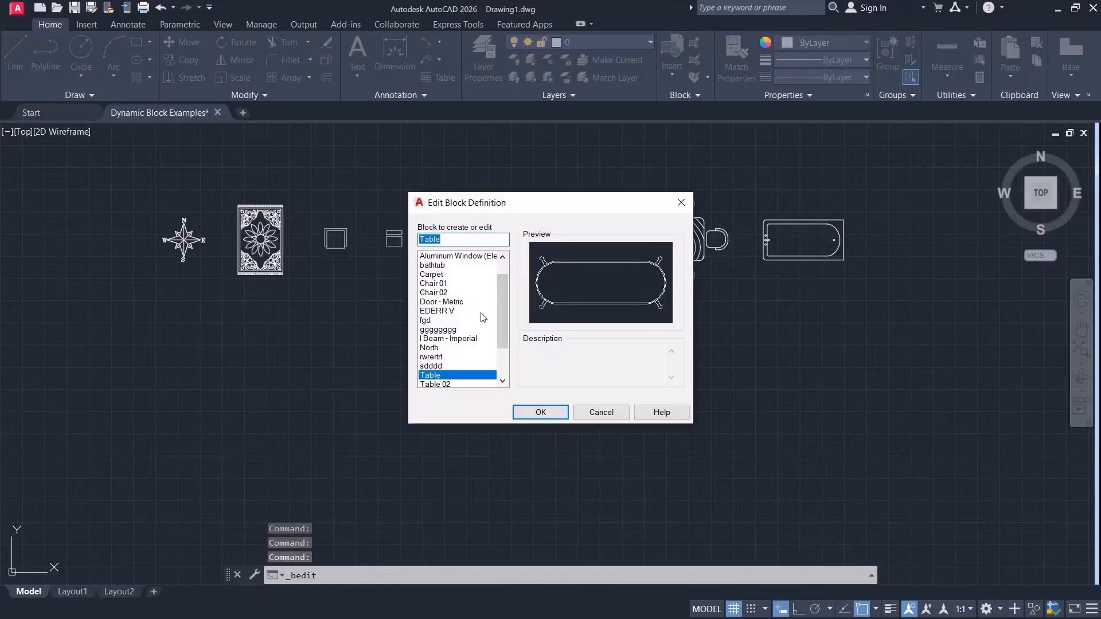
click(537, 413)
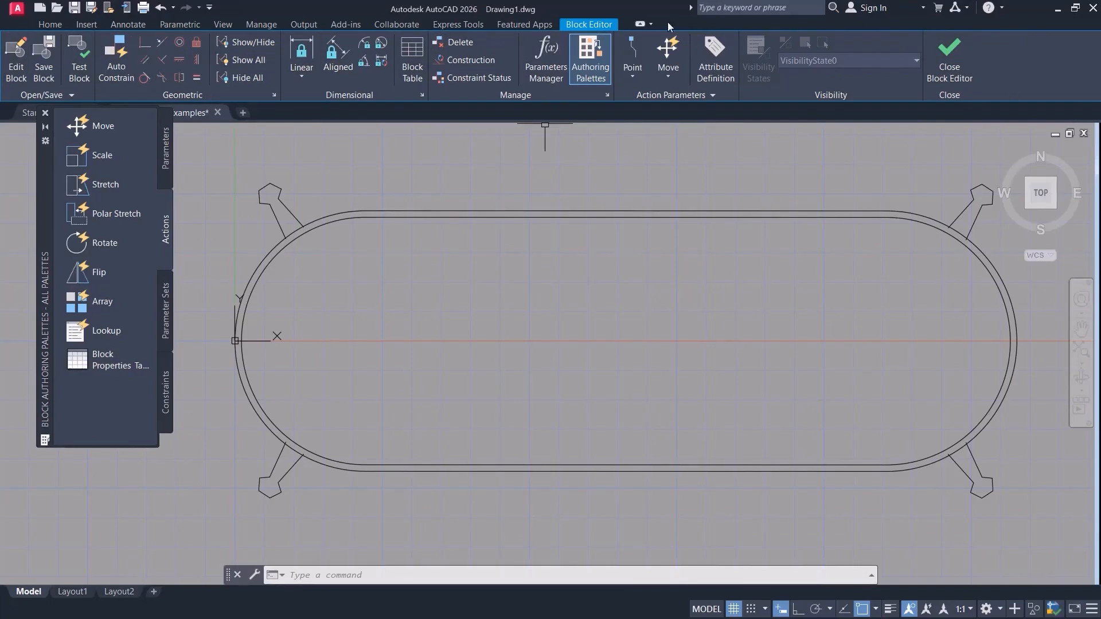
Close the Block Editor and return to the drawing.
scroll(356, 281, down, 2)
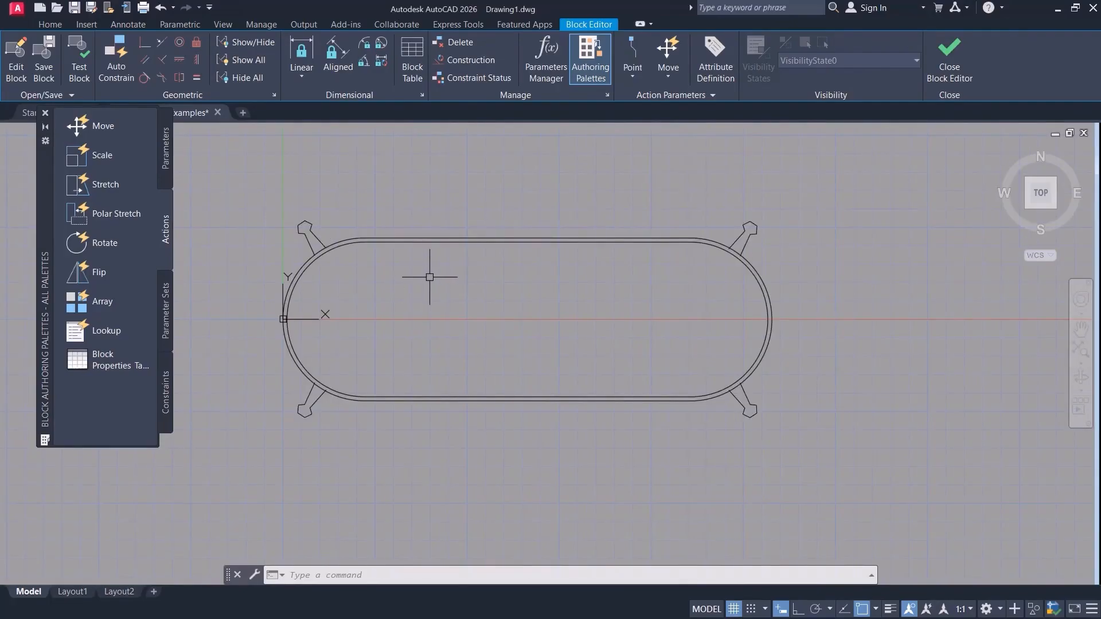
click(950, 64)
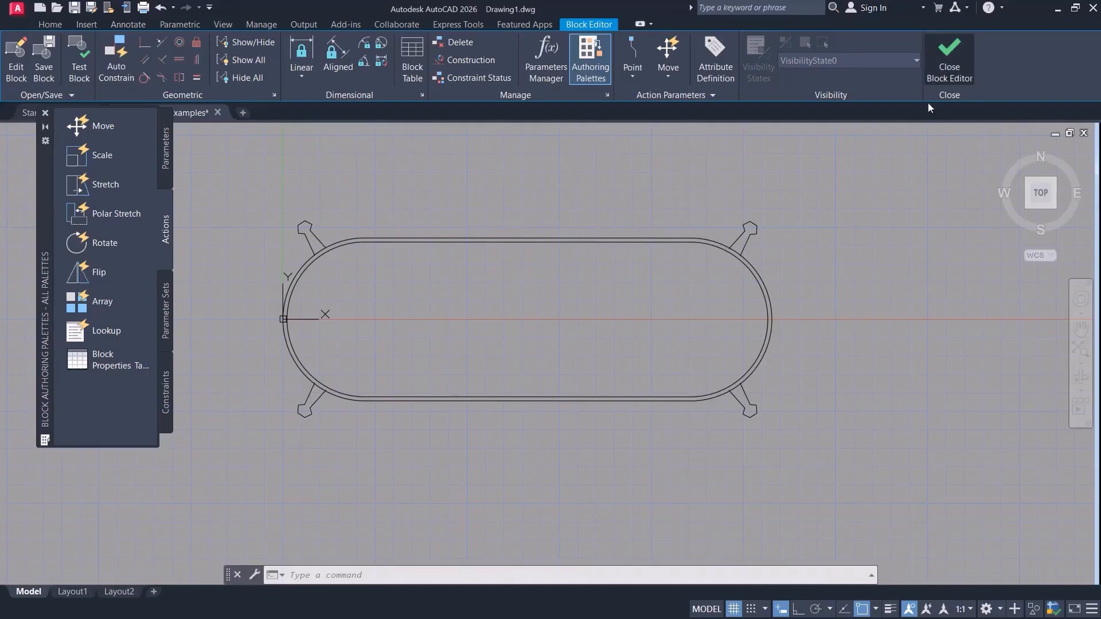
click(538, 331)
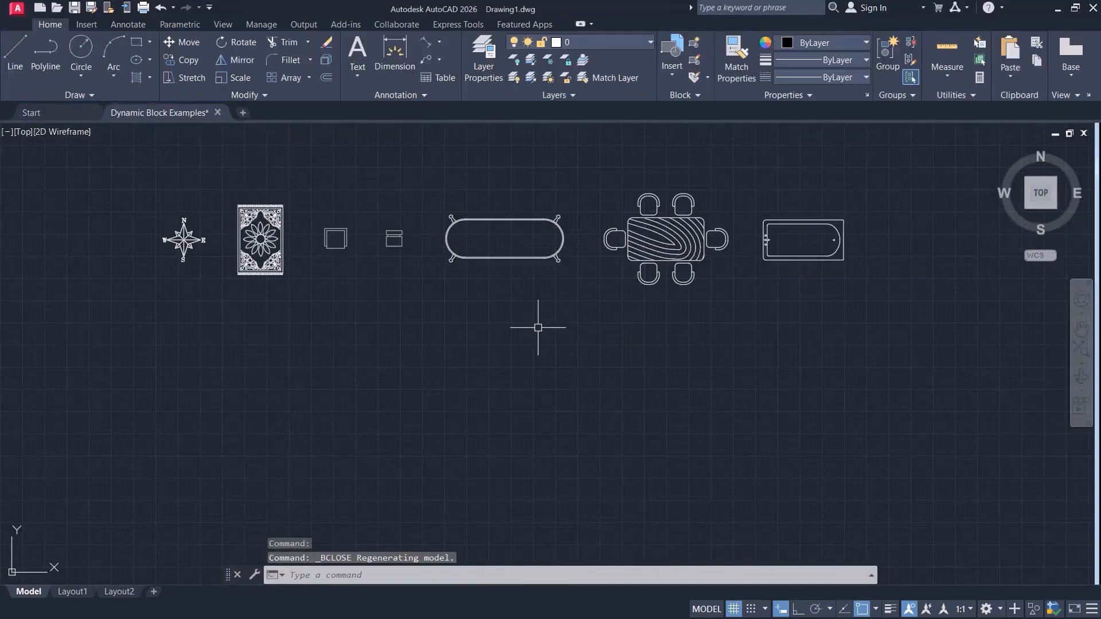
Open the Table block's definition in the Block Editor from the list of blocks, and close it discarding the changes.
text(BE)
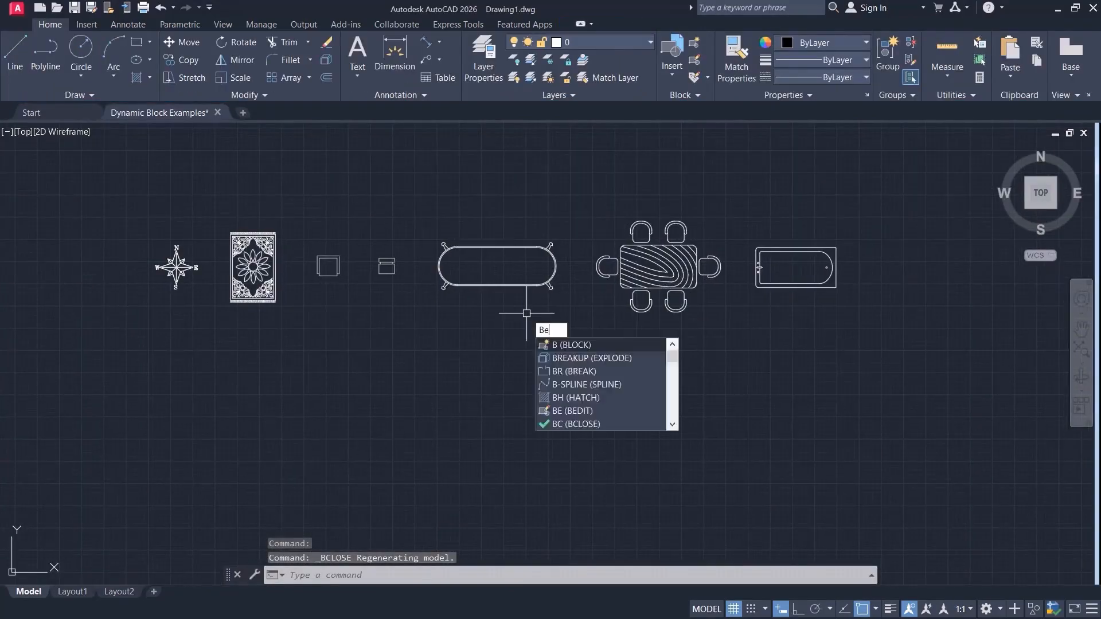
key(Return)
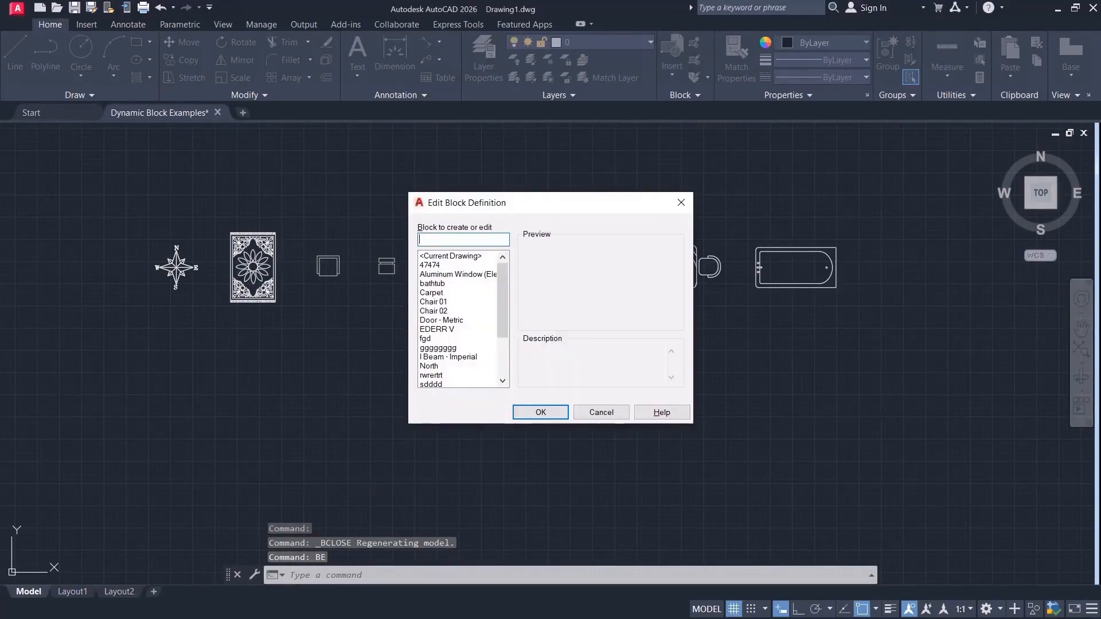
click(435, 339)
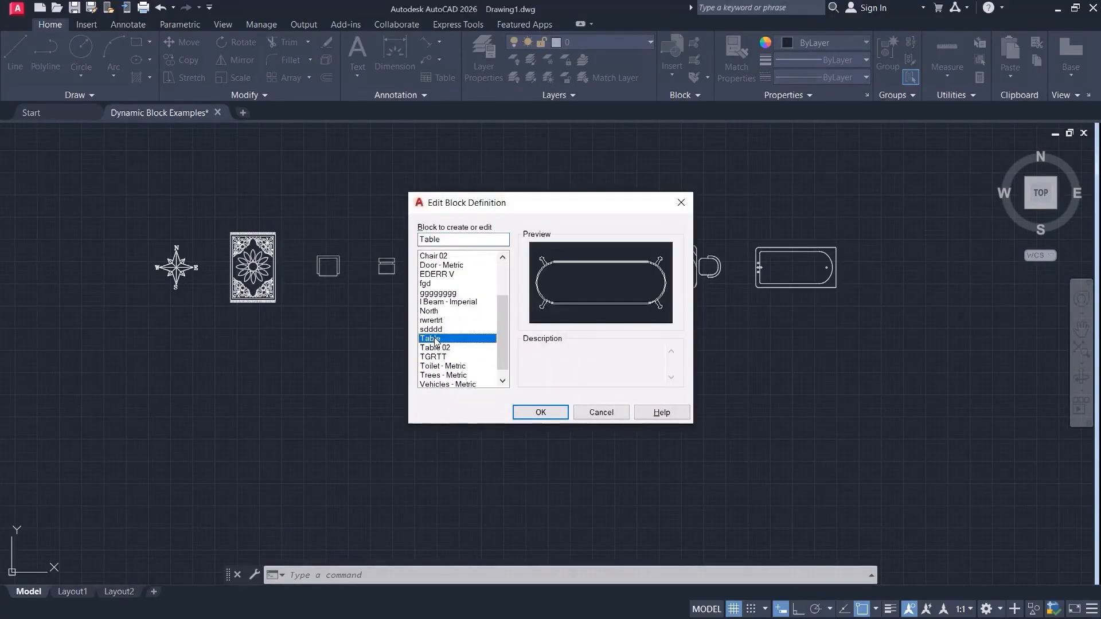
click(541, 412)
middle_drag(477, 280, 515, 274)
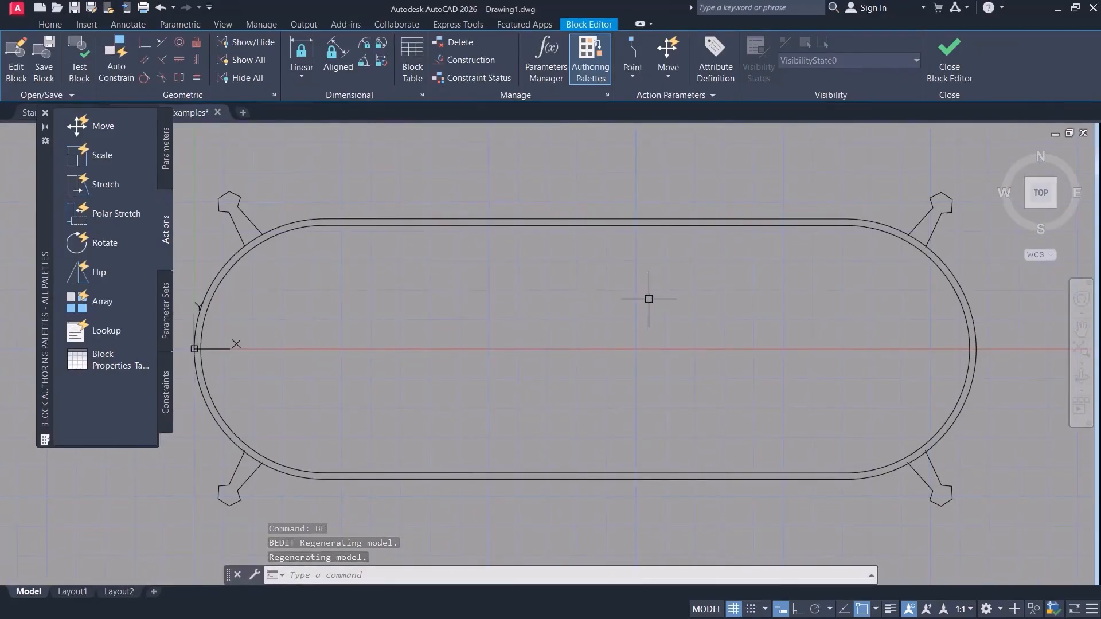
click(949, 60)
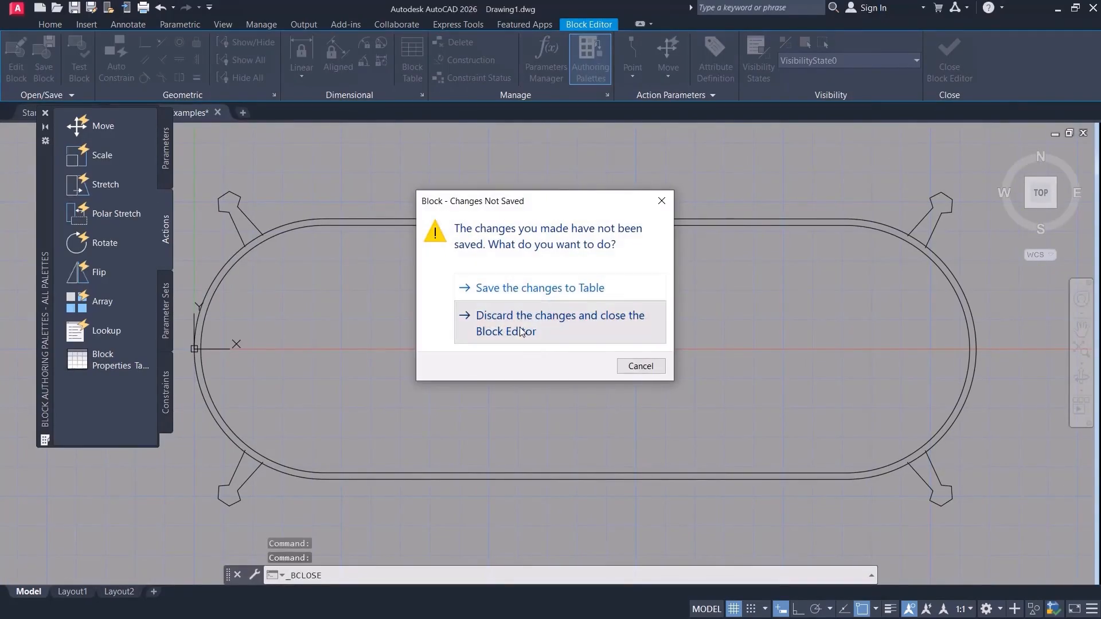
click(520, 331)
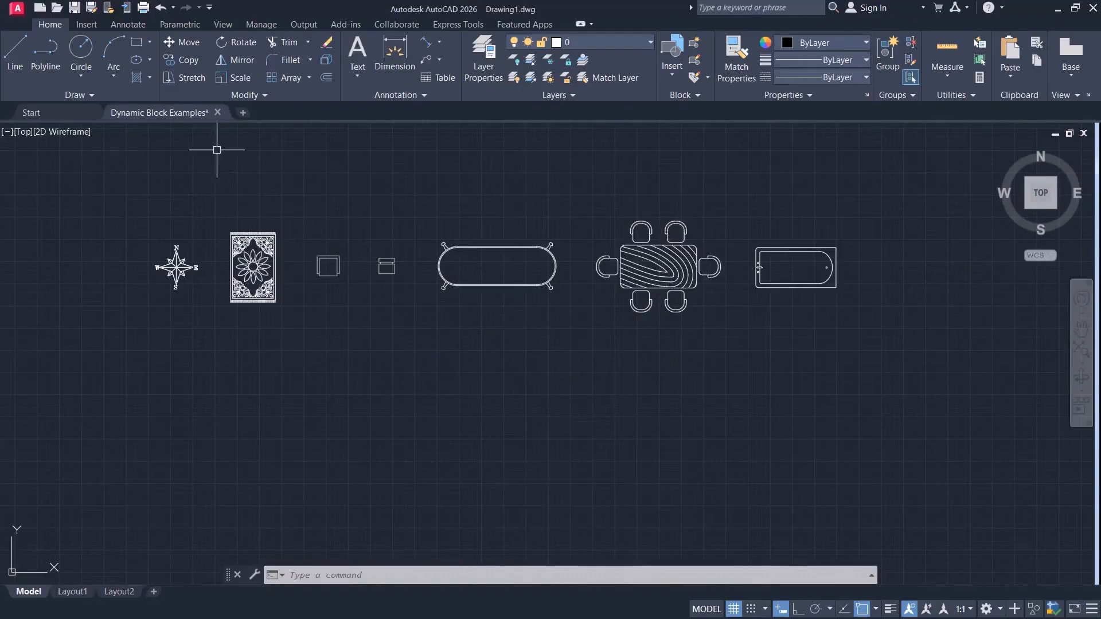
click(86, 25)
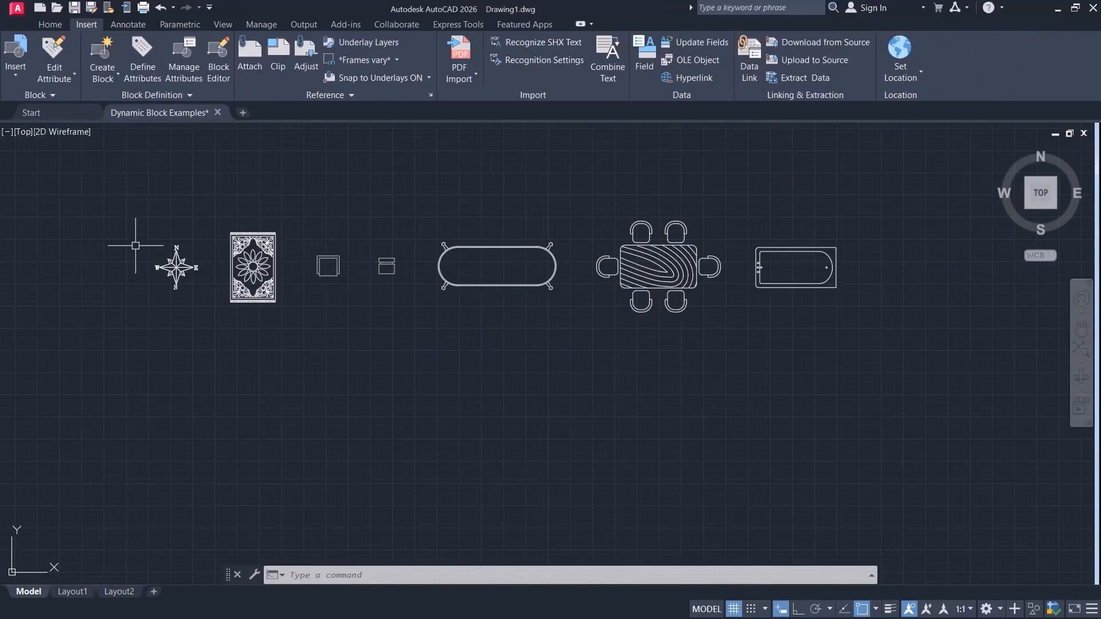
click(217, 68)
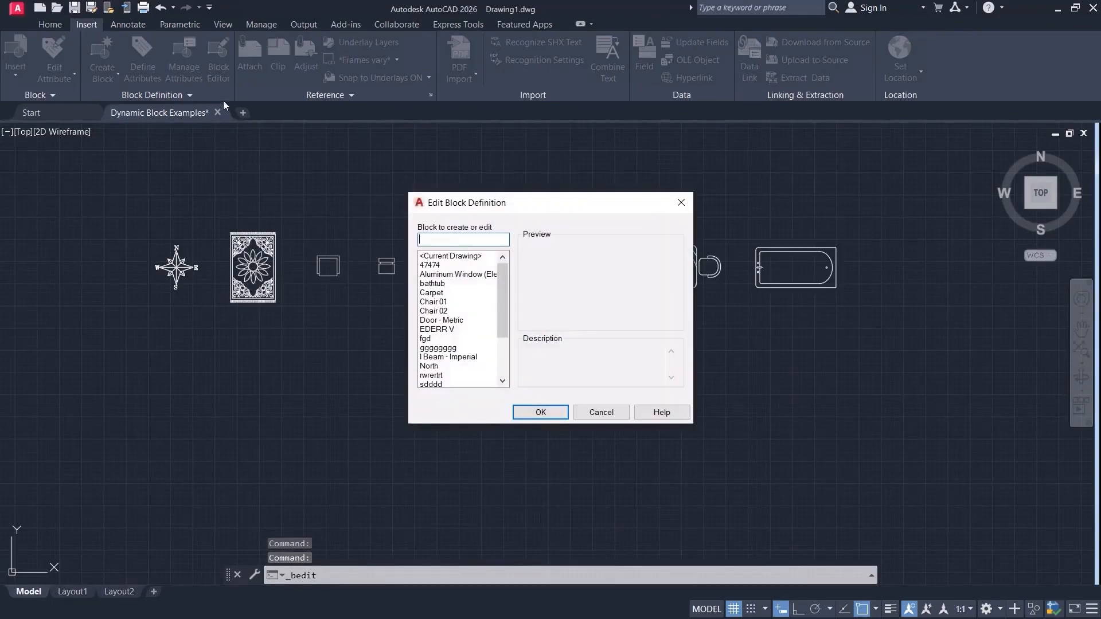
scroll(435, 339, down, 3)
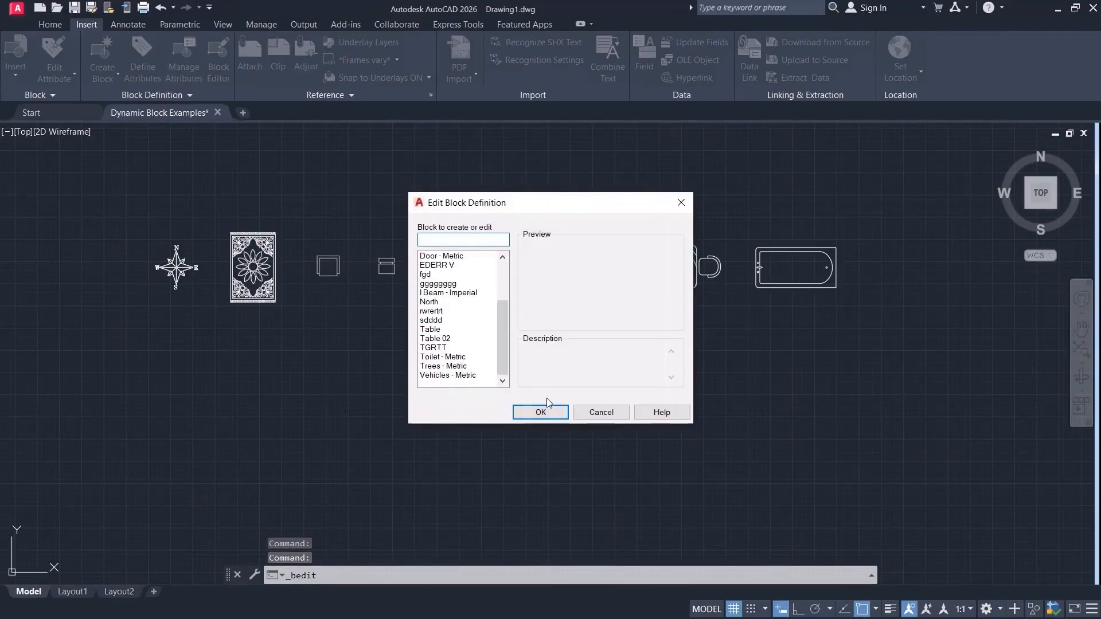
click(594, 415)
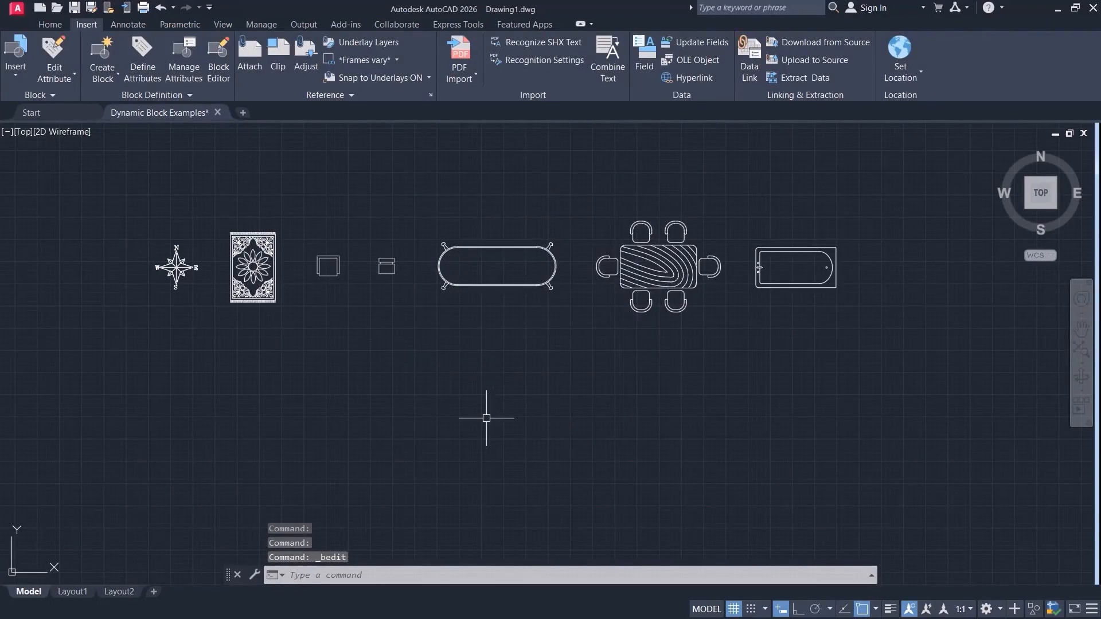
Open the six-chair dining table block, Table 02, in the Block Editor from the drawing.
click(631, 284)
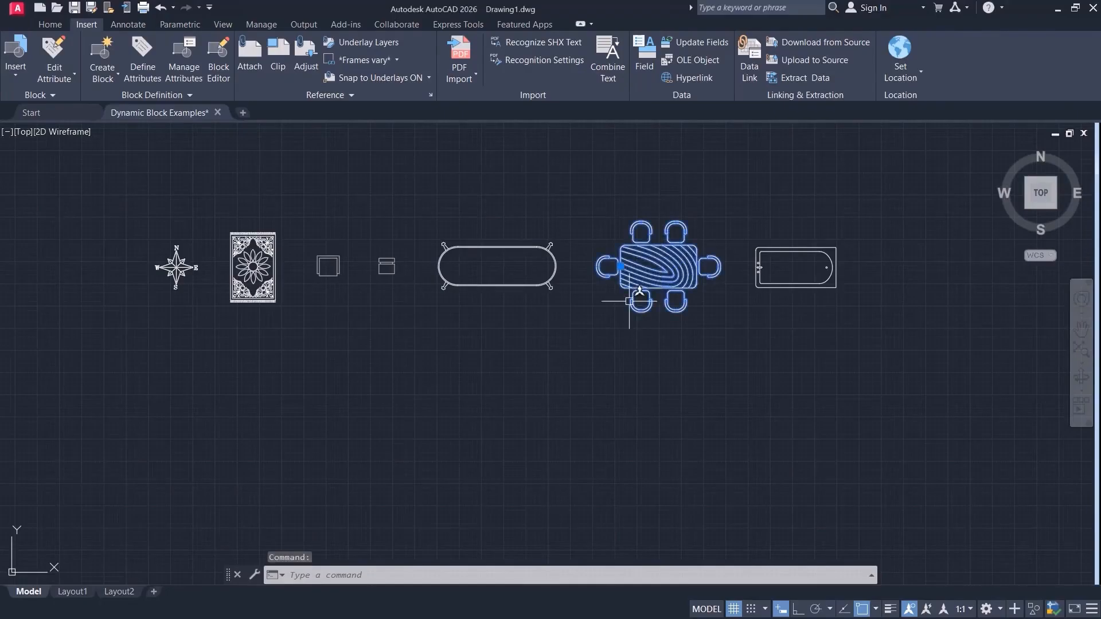
double_click(668, 277)
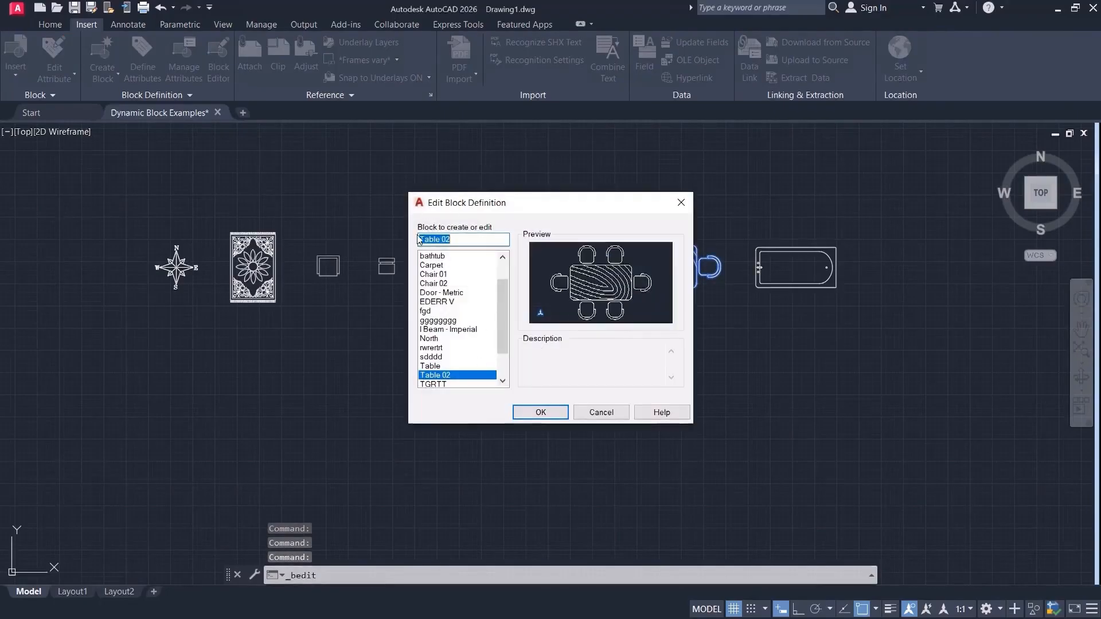
click(541, 412)
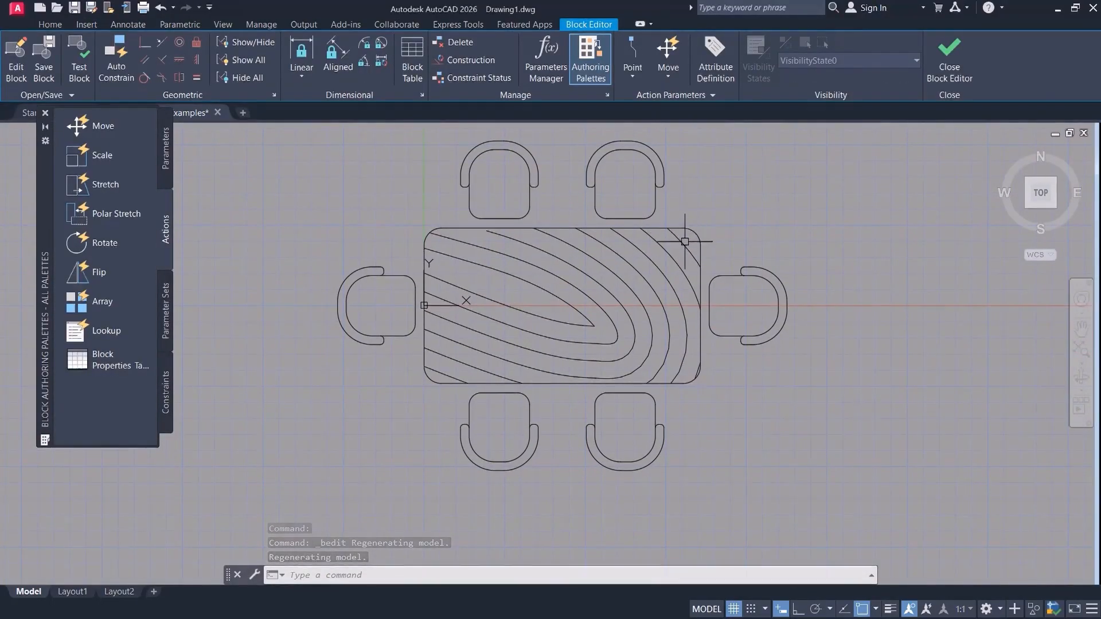
Select some wood-grain curves and the two upper chairs' outlines to examine the block's individual objects, and clear the selection.
click(674, 265)
click(661, 279)
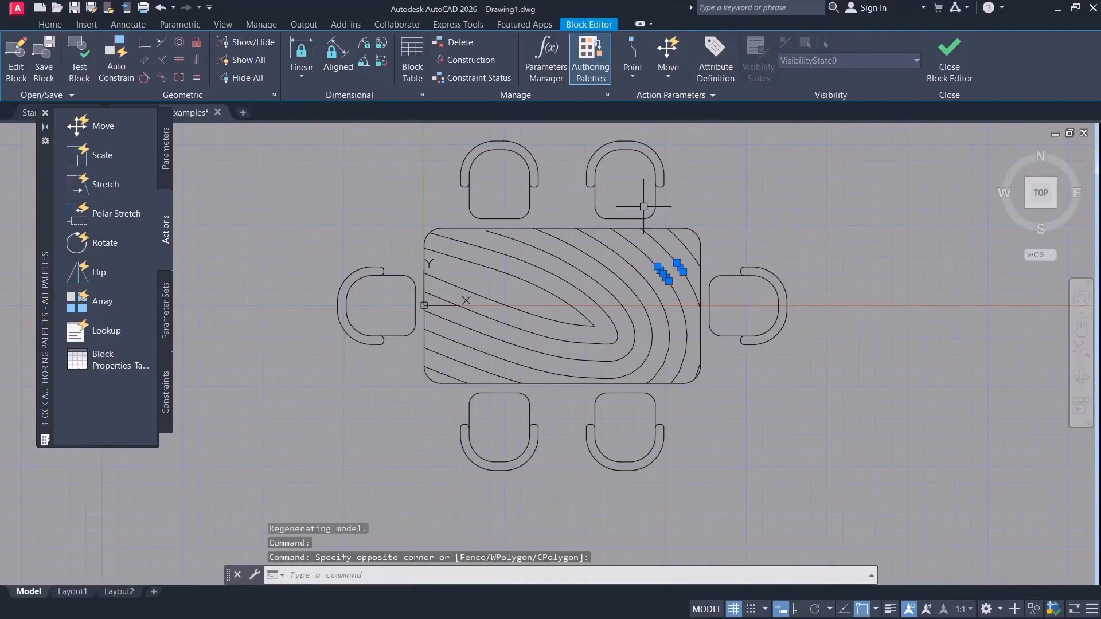
key(Escape)
click(668, 159)
click(650, 174)
click(545, 171)
click(523, 188)
key(Escape)
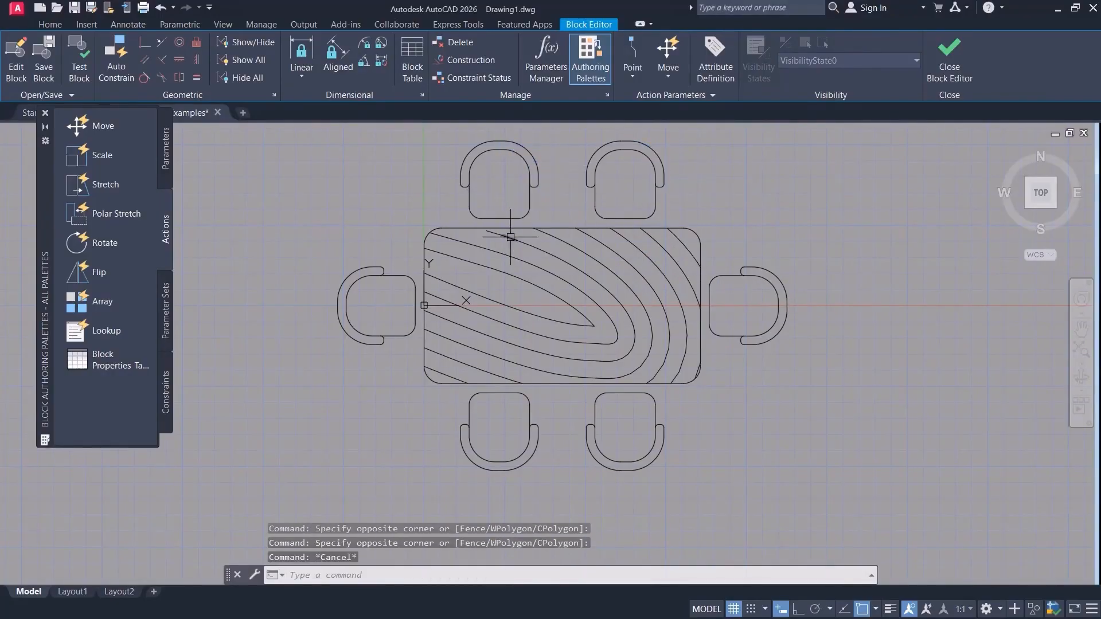
mouse_move(522, 316)
middle_down()
mouse_move(466, 332)
mouse_move(489, 325)
middle_up()
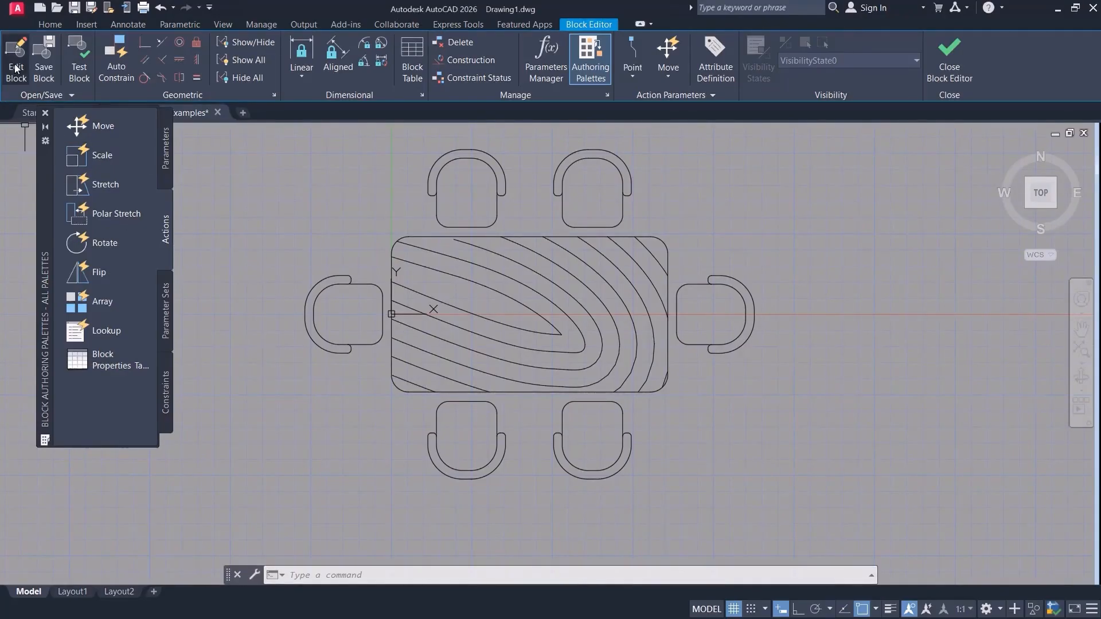
Start editing another block from within Table 02, discard the changes, and cancel the block choice to return to the drawing.
click(15, 67)
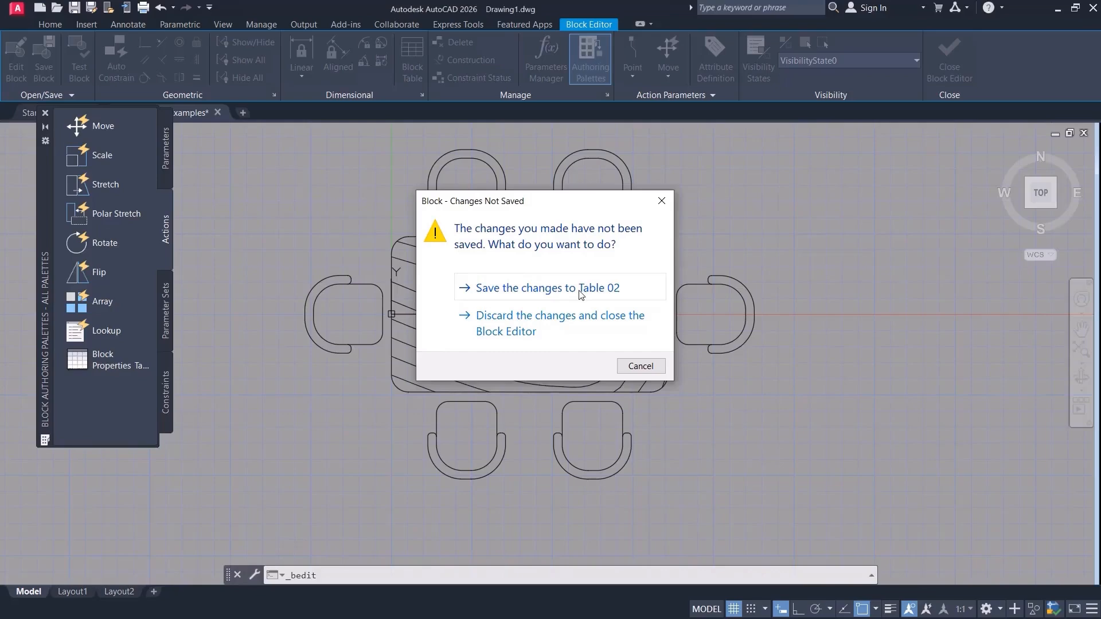
click(511, 327)
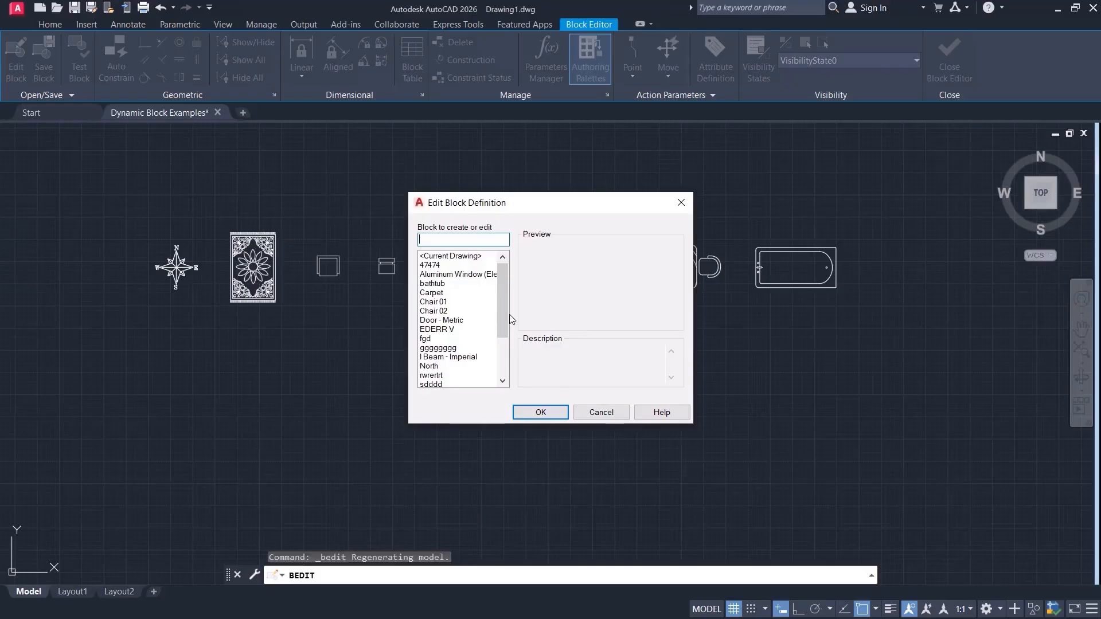
click(601, 412)
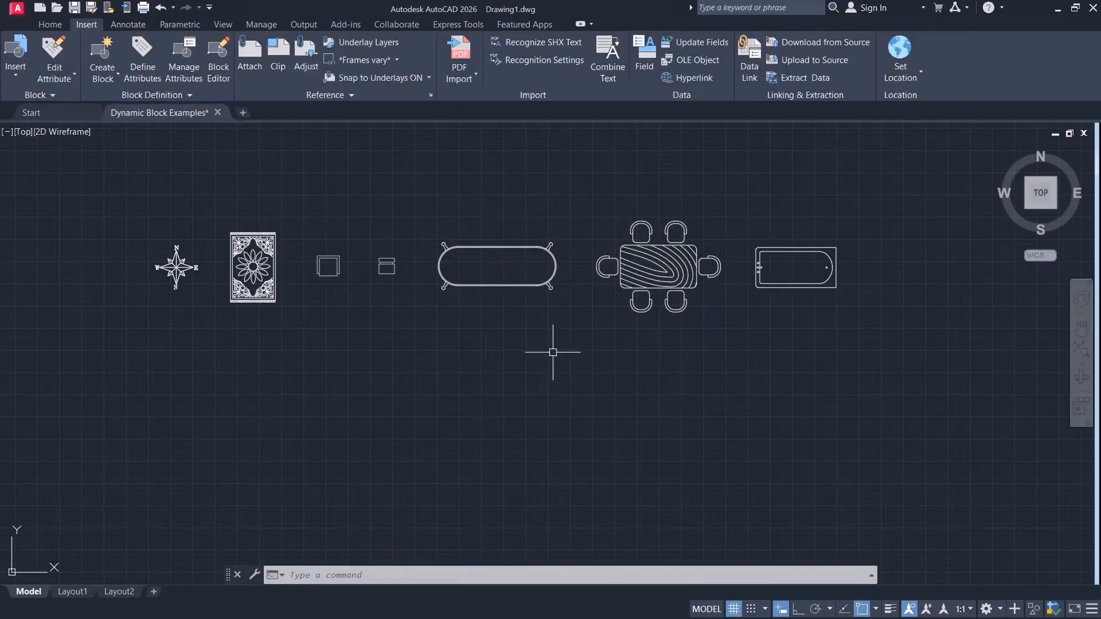
Reopen the Table 02 dining table block's definition in the Block Editor.
double_click(632, 268)
click(532, 411)
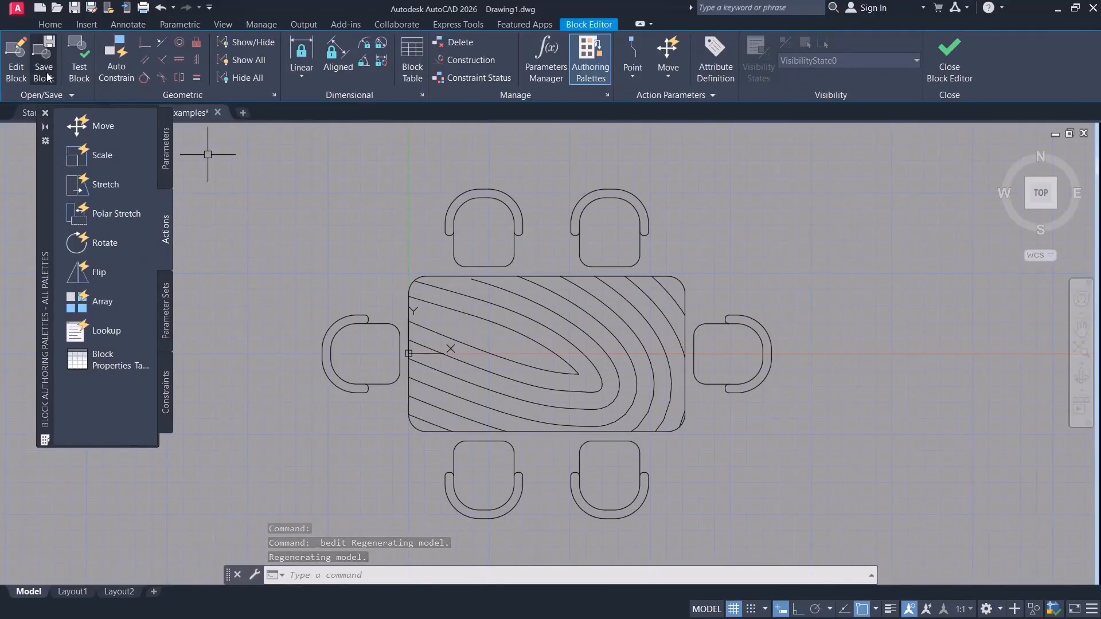
Open Table 02 in a test block window, look over the block and the available tools, and return to the Block Editor.
click(78, 67)
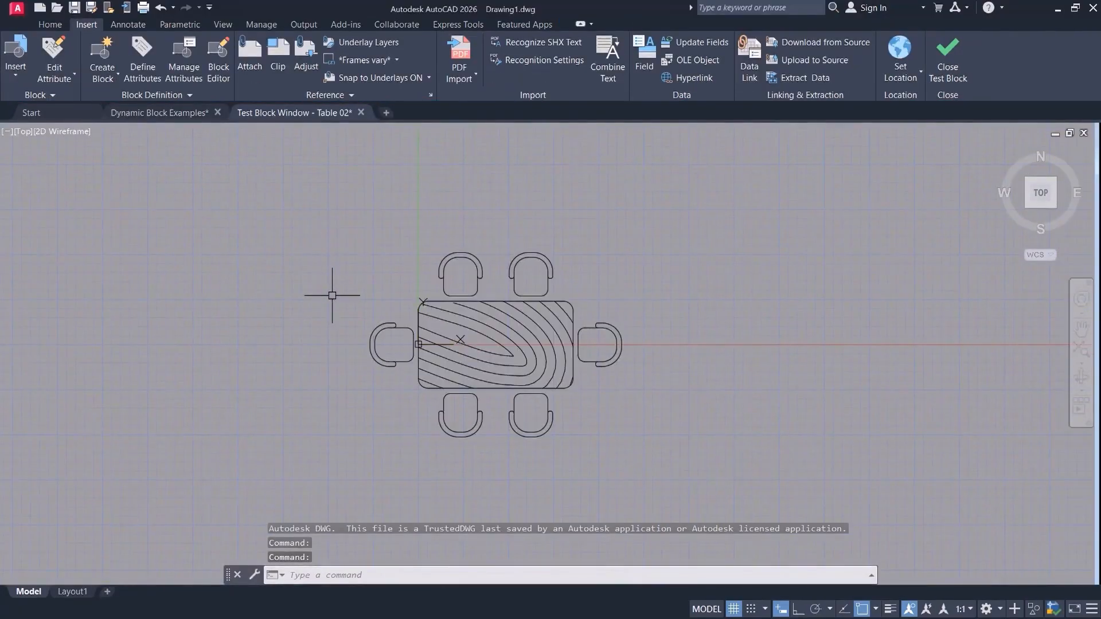
click(270, 24)
click(128, 25)
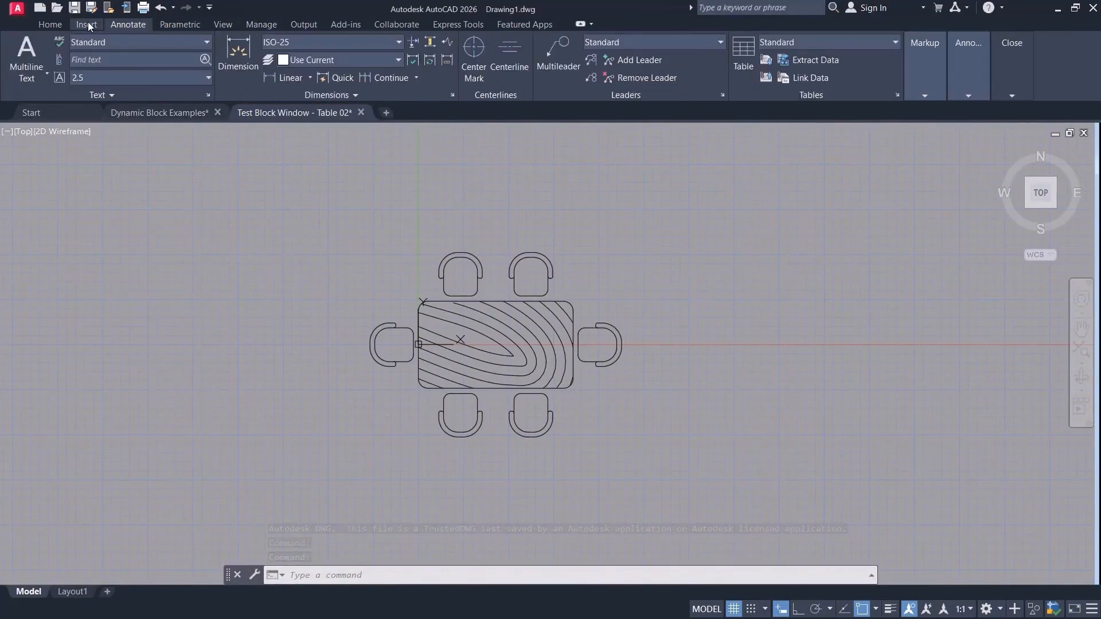
click(50, 25)
middle_drag(288, 337, 322, 356)
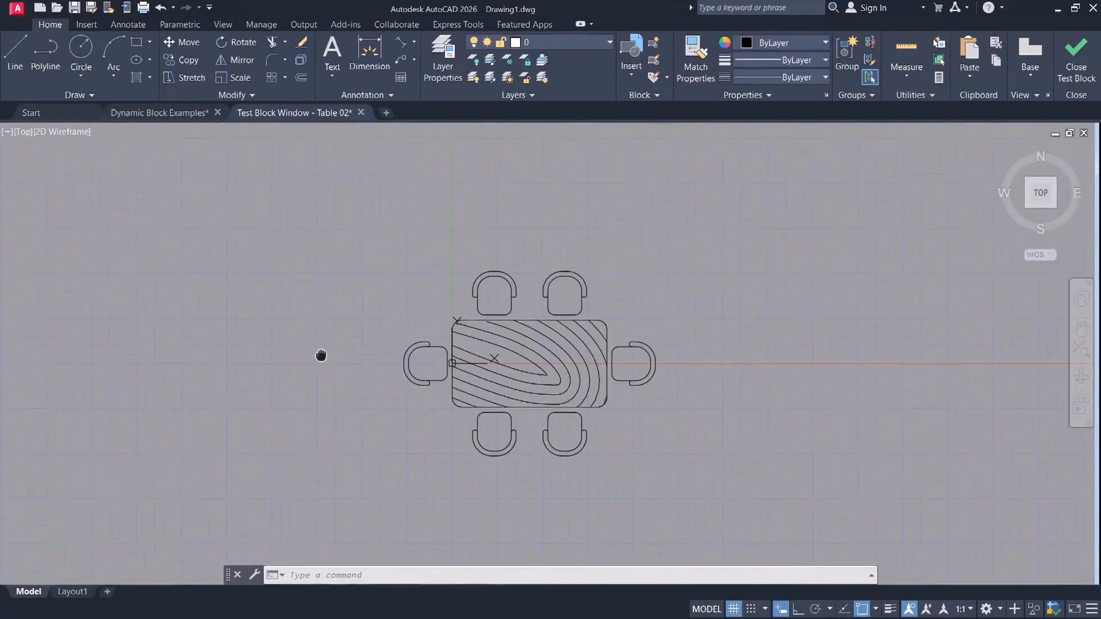
scroll(514, 387, up, 2)
scroll(487, 381, down, 2)
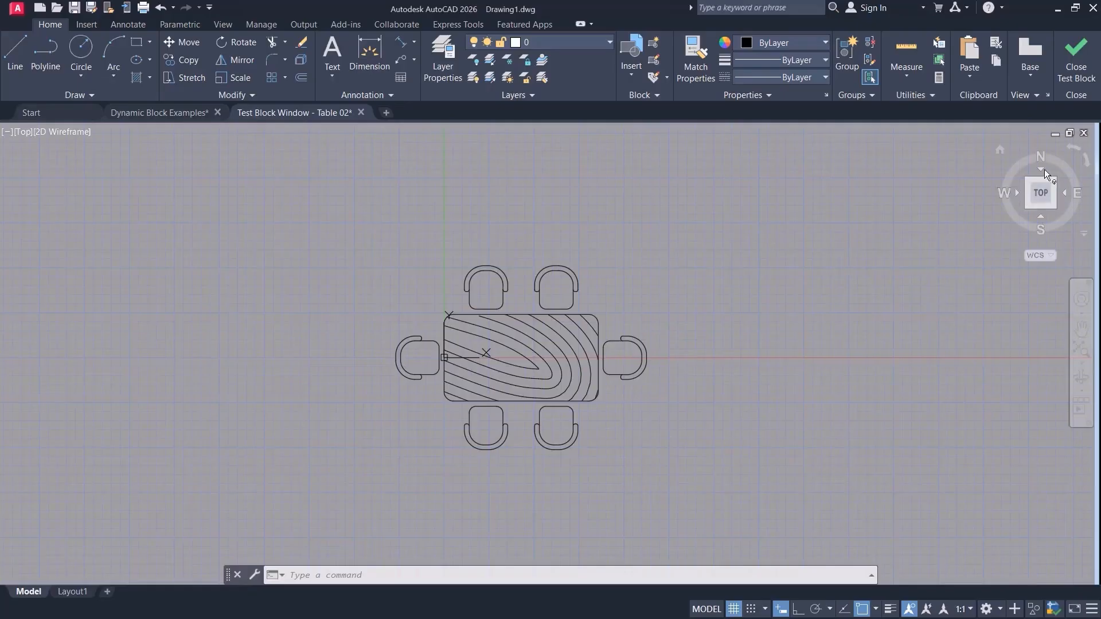
click(1072, 67)
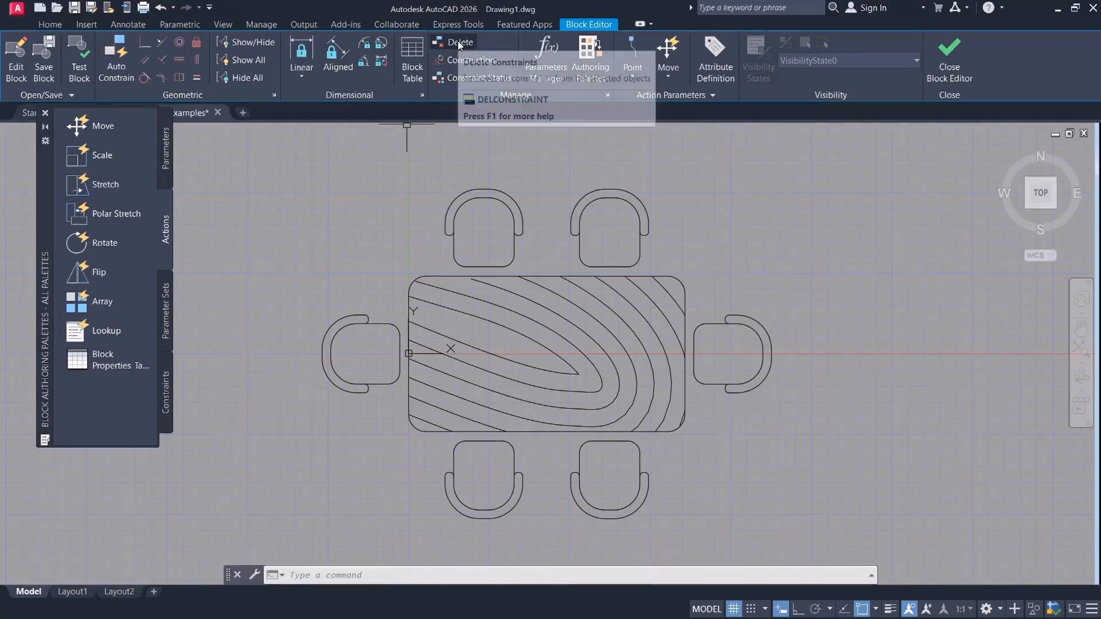
Add a linear constraint parameter between the tabletop's two upper corners, placing its dimension line above the table.
click(295, 54)
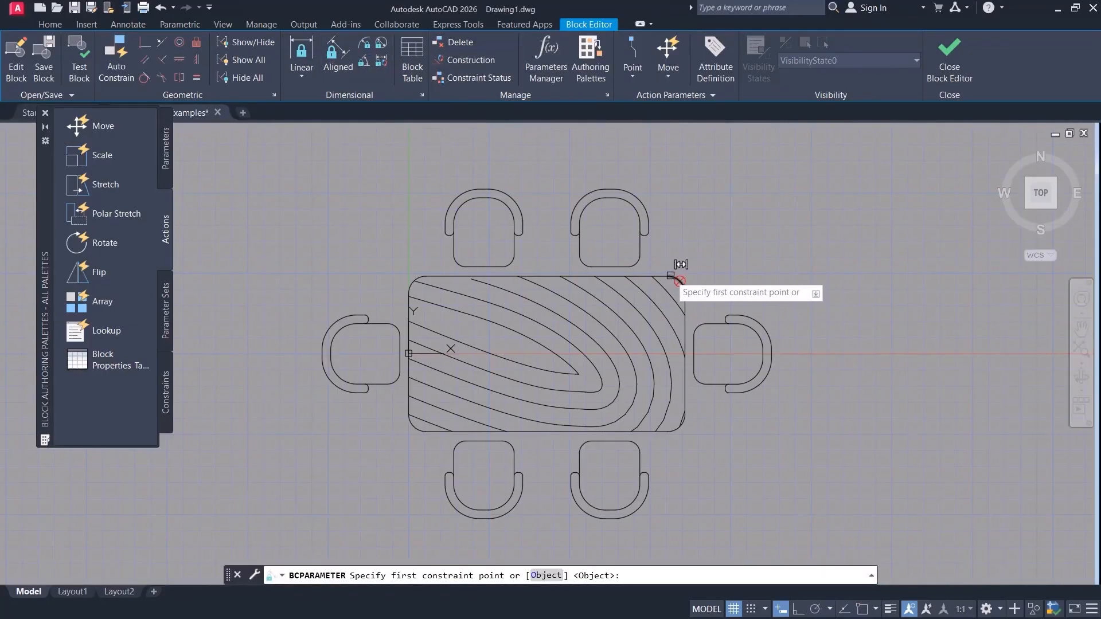
click(679, 281)
click(414, 281)
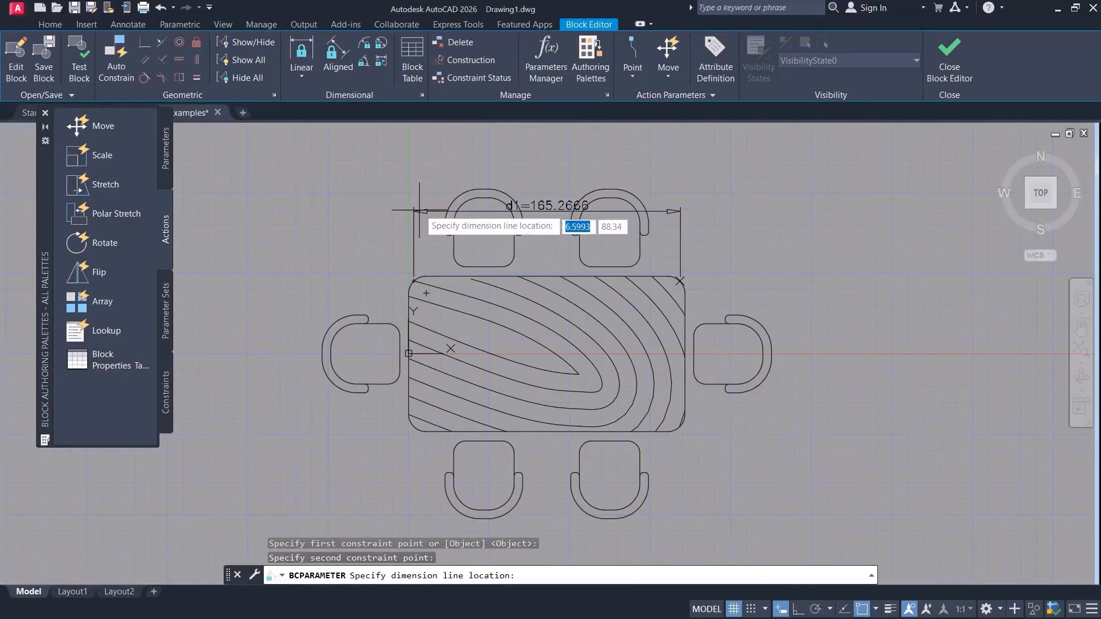
click(419, 188)
key(Return)
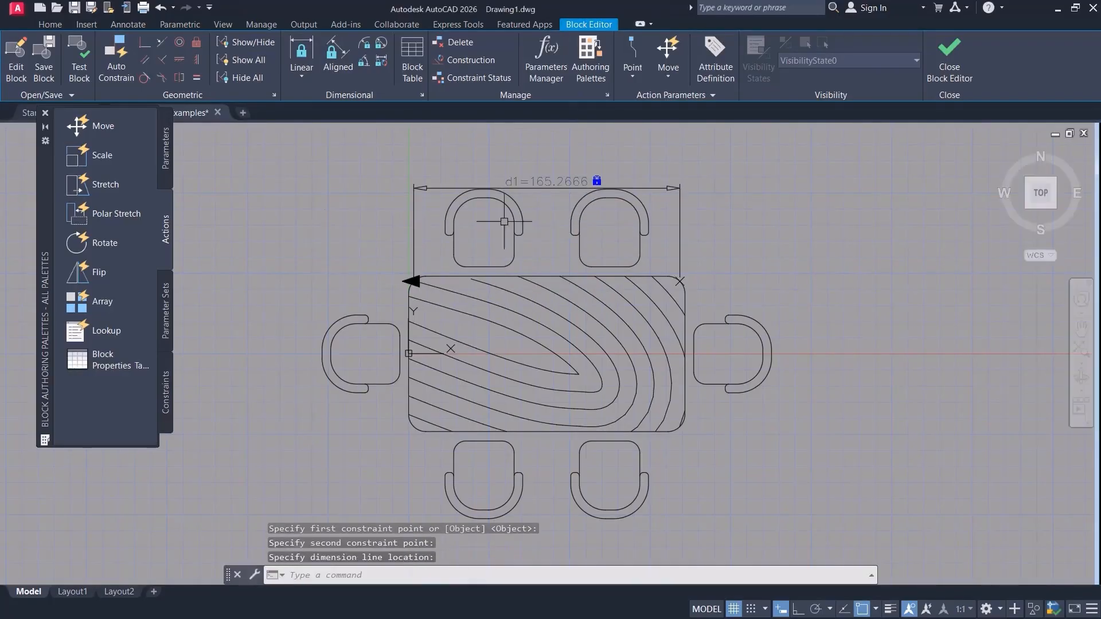
Delete the linear constraint parameter above the tabletop.
click(553, 140)
click(522, 196)
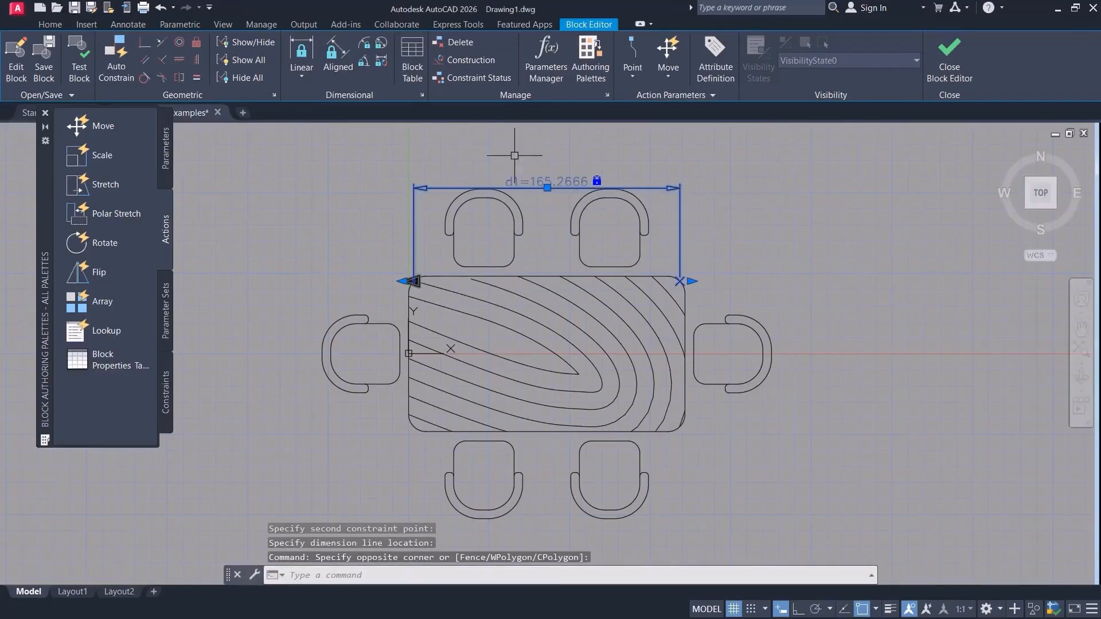
click(451, 42)
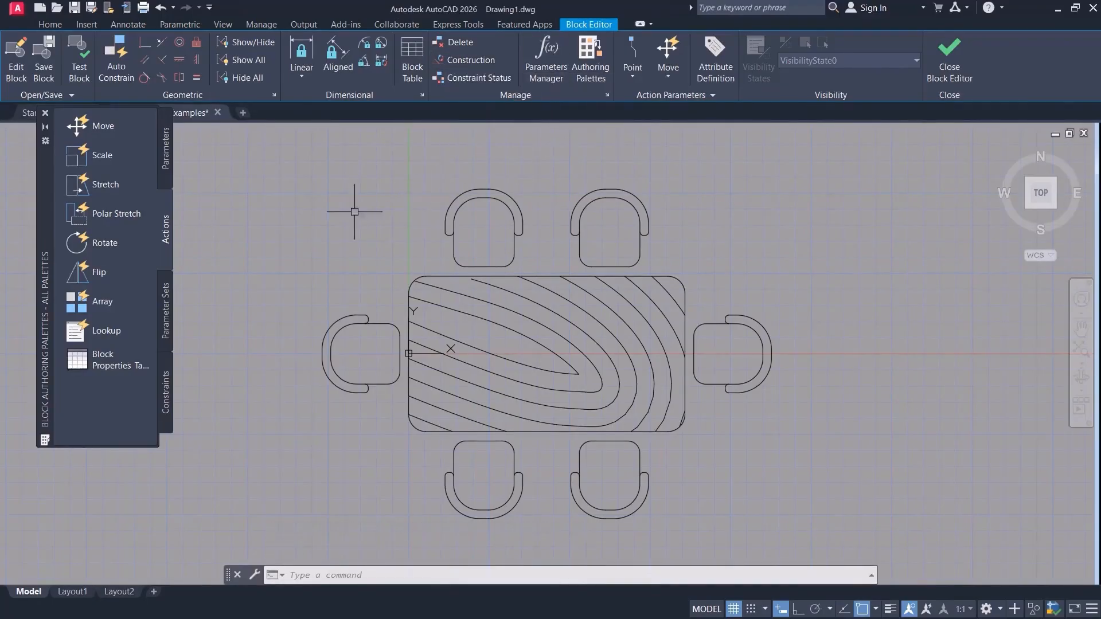
Draw a horizontal line across the tabletop between the midpoints of the two end chairs' inner edges.
click(50, 25)
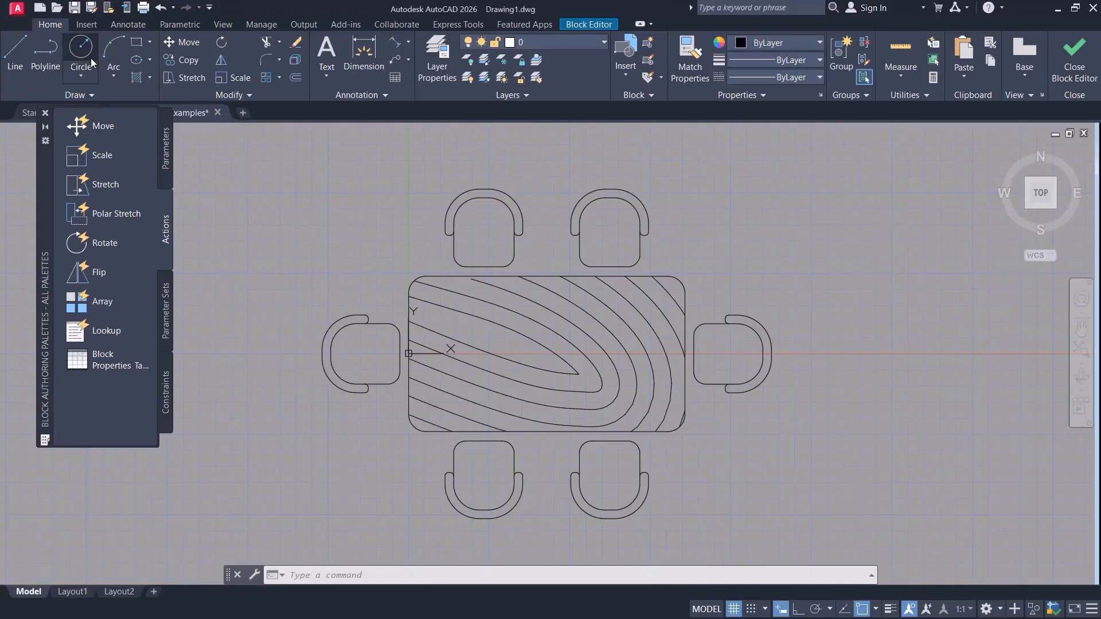
click(15, 54)
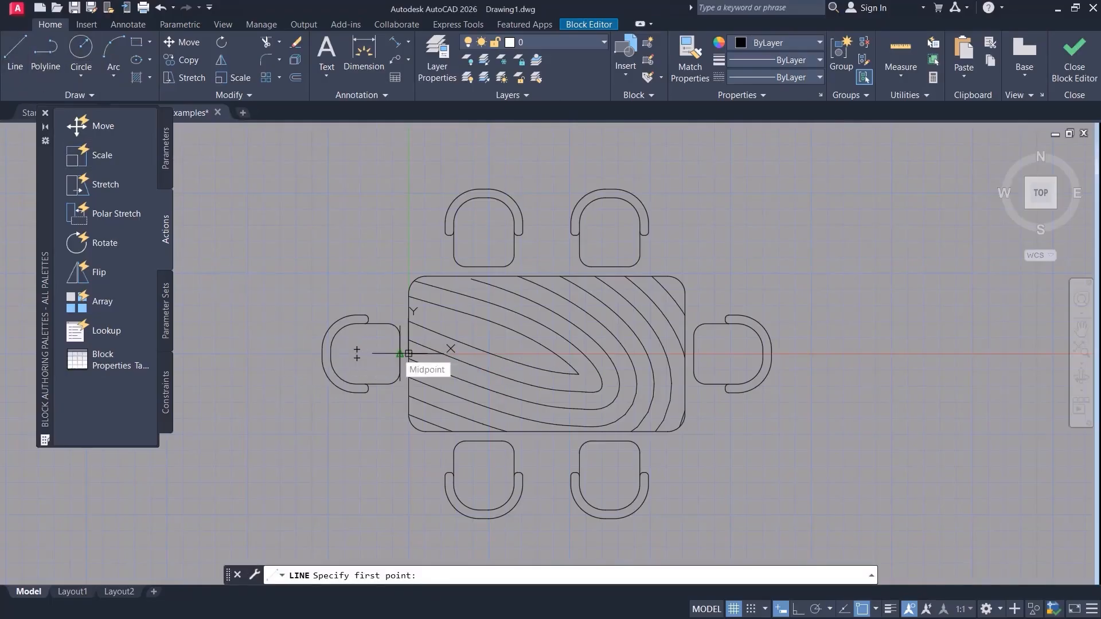
click(401, 353)
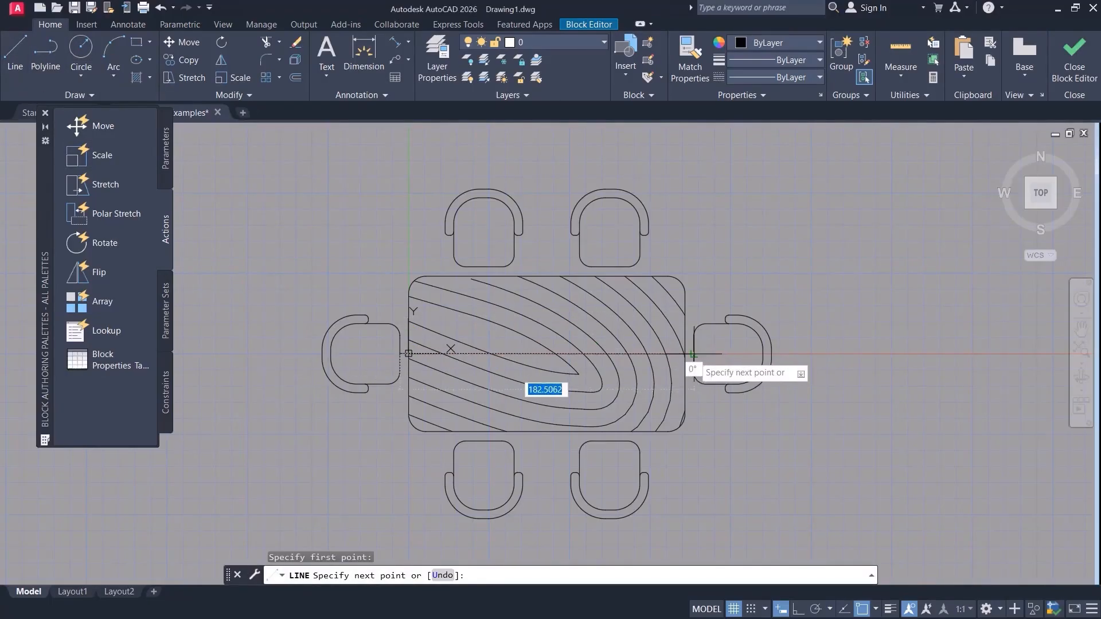
click(694, 354)
key(Return)
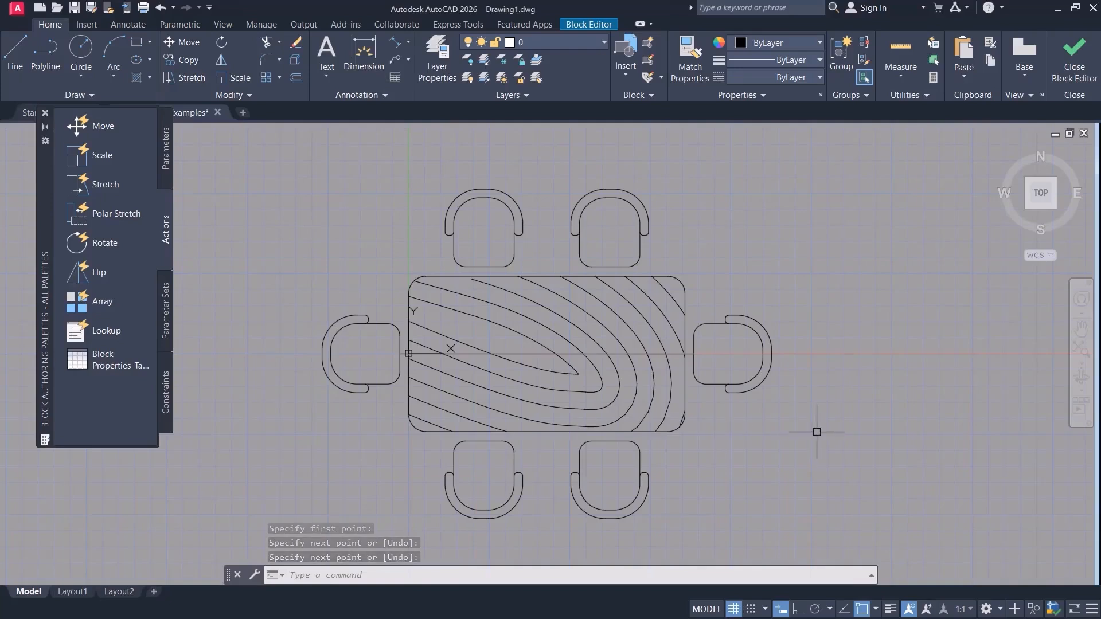
Convert the horizontal line across the tabletop into construction geometry.
click(537, 354)
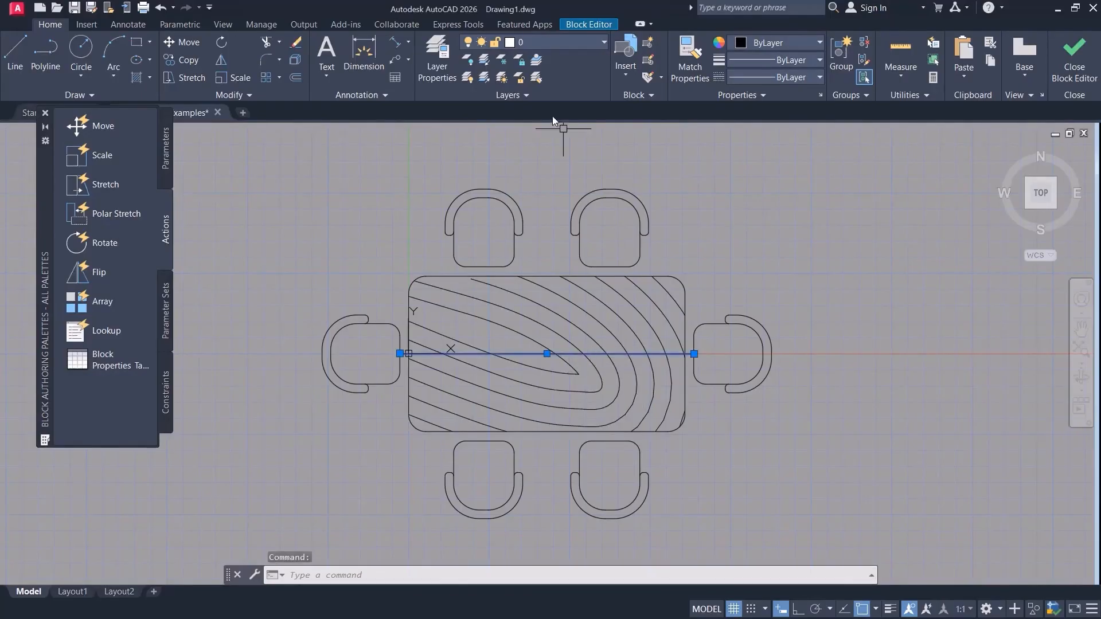
click(590, 24)
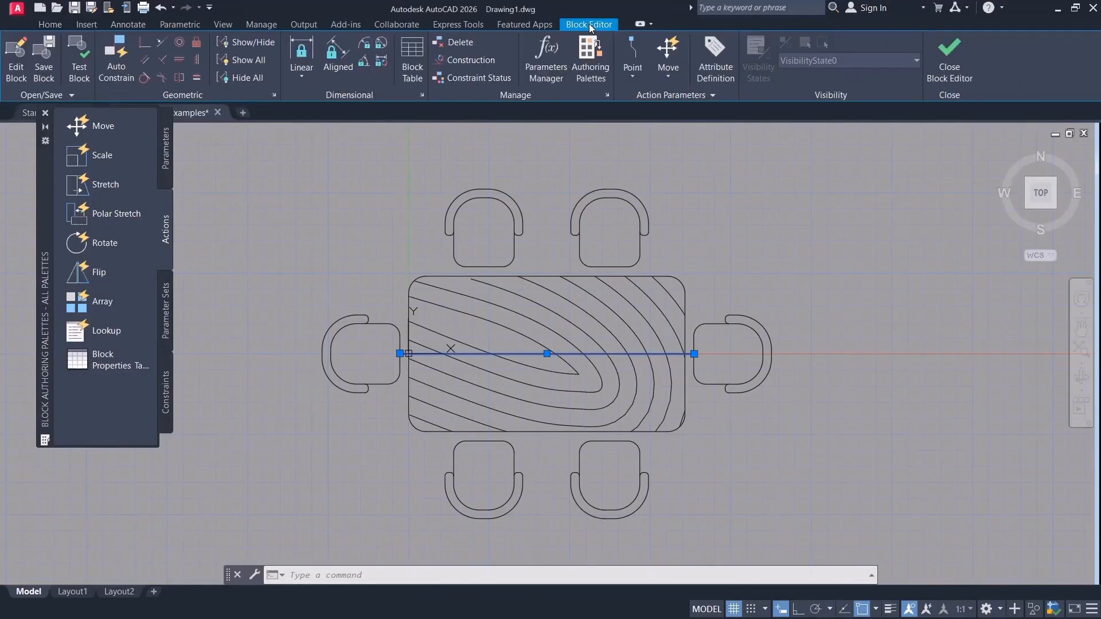
click(475, 59)
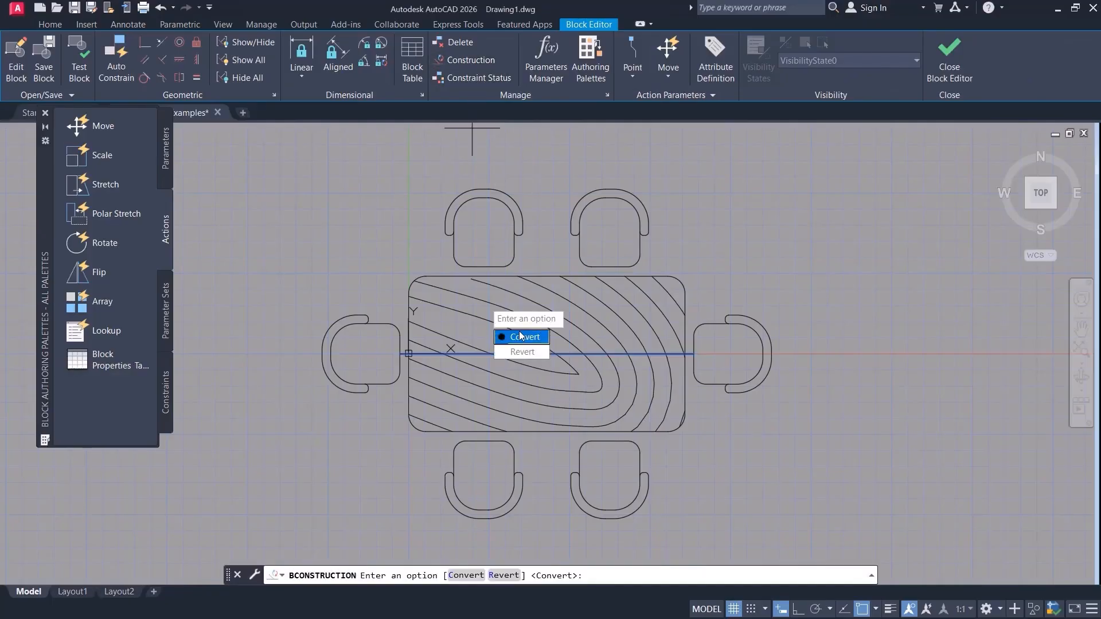
click(517, 337)
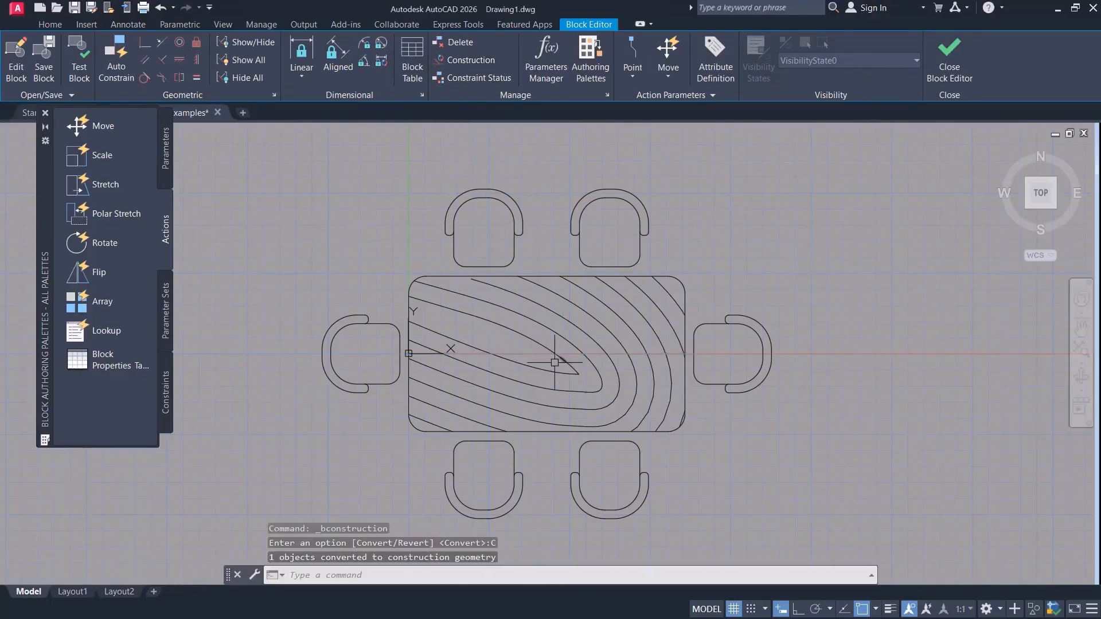
Stretch both ends of the construction line horizontally outward past the two end chairs.
click(435, 354)
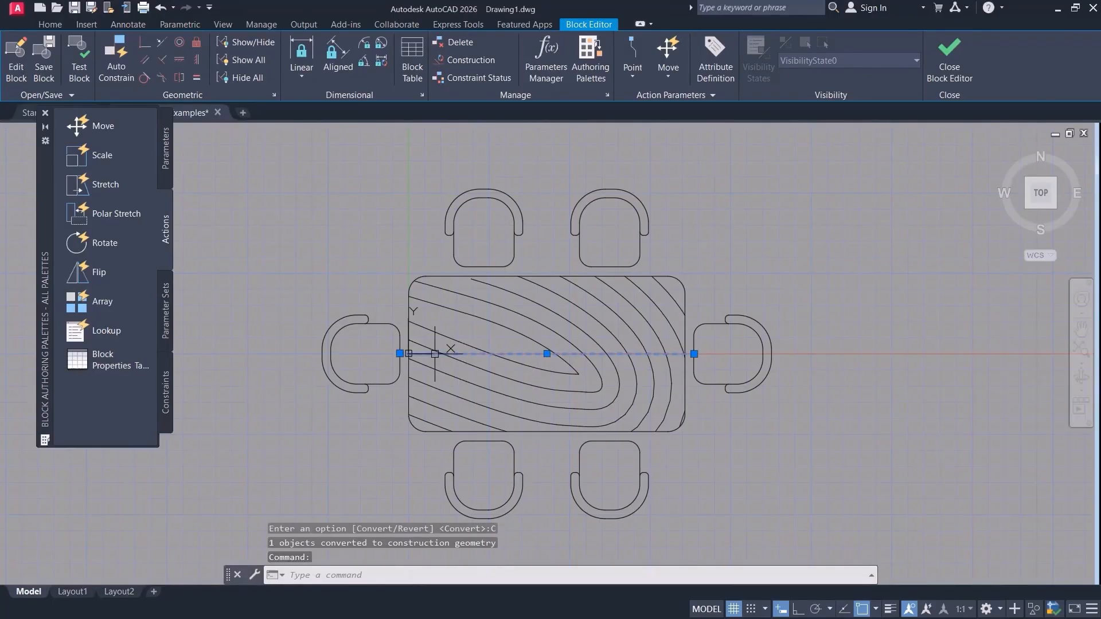
click(399, 354)
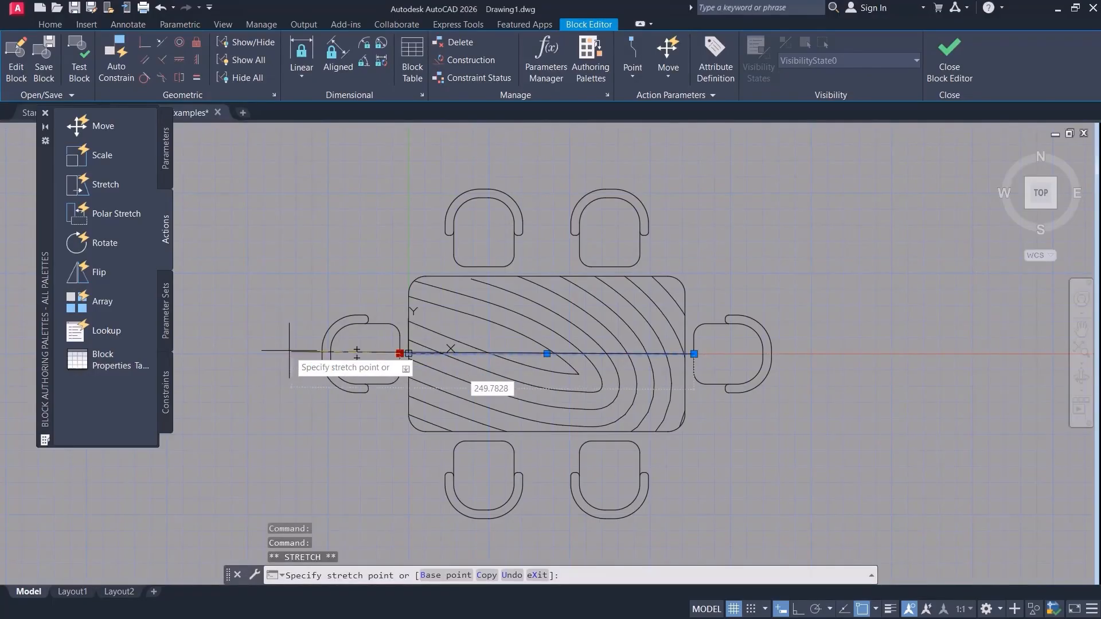
click(231, 333)
click(694, 354)
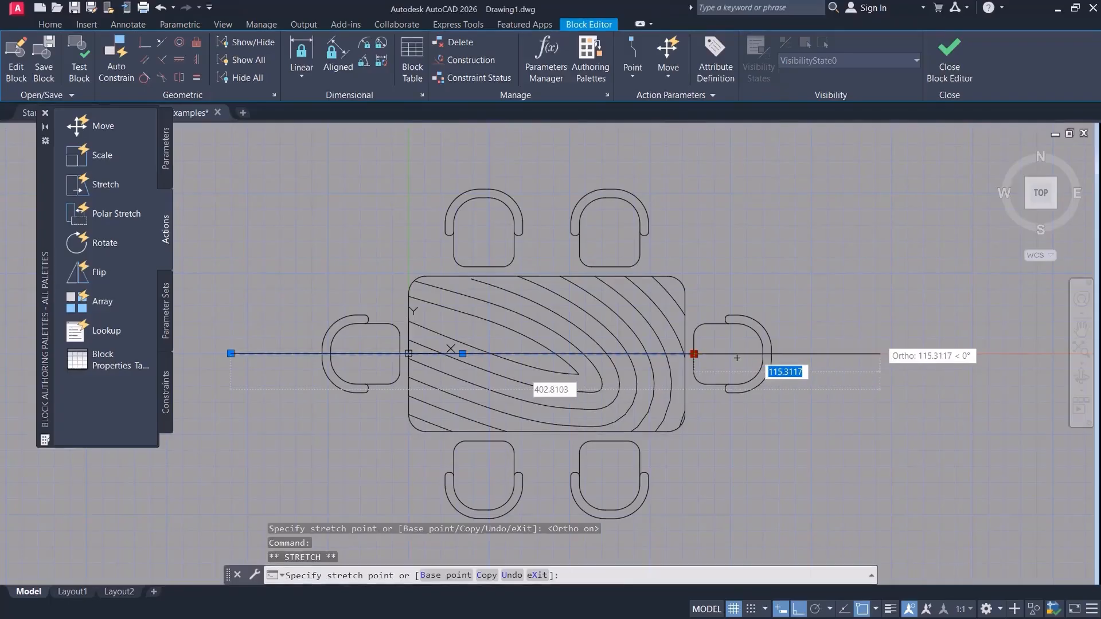
click(880, 353)
key(Escape)
scroll(838, 372, up, 2)
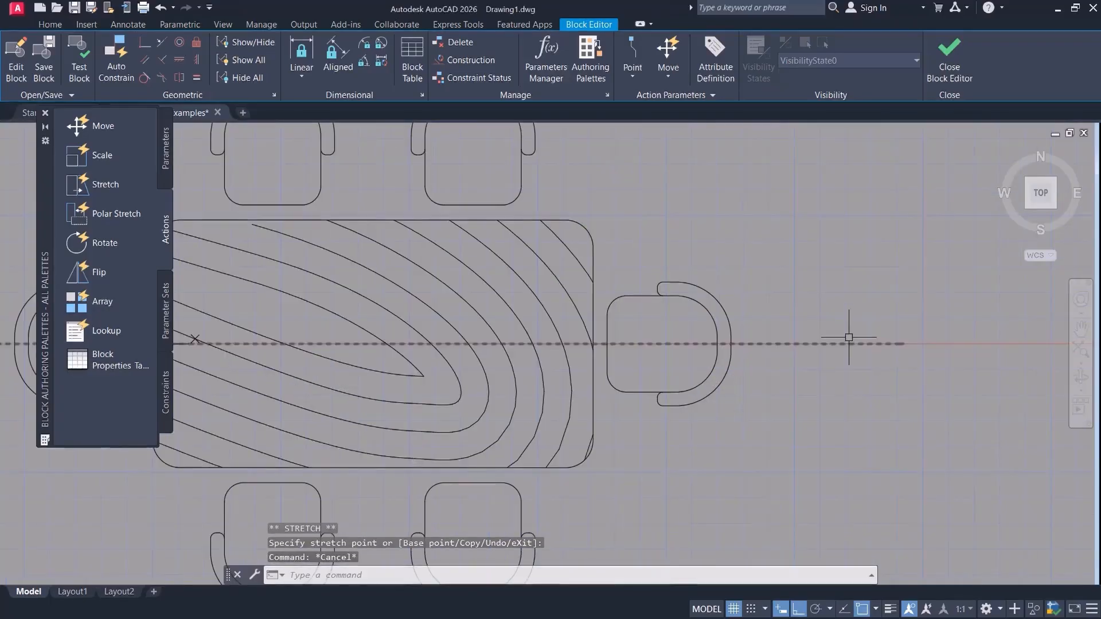
Delete the construction line that runs through the table and the two end chairs.
click(846, 324)
scroll(846, 331, up, 5)
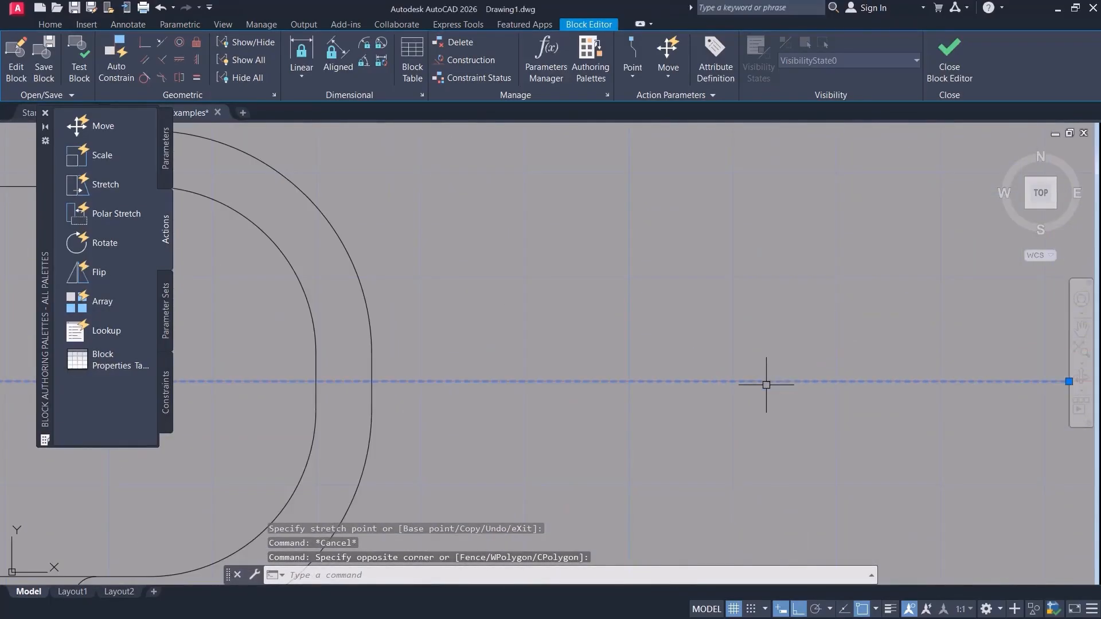
scroll(766, 385, down, 5)
scroll(756, 402, up, 2)
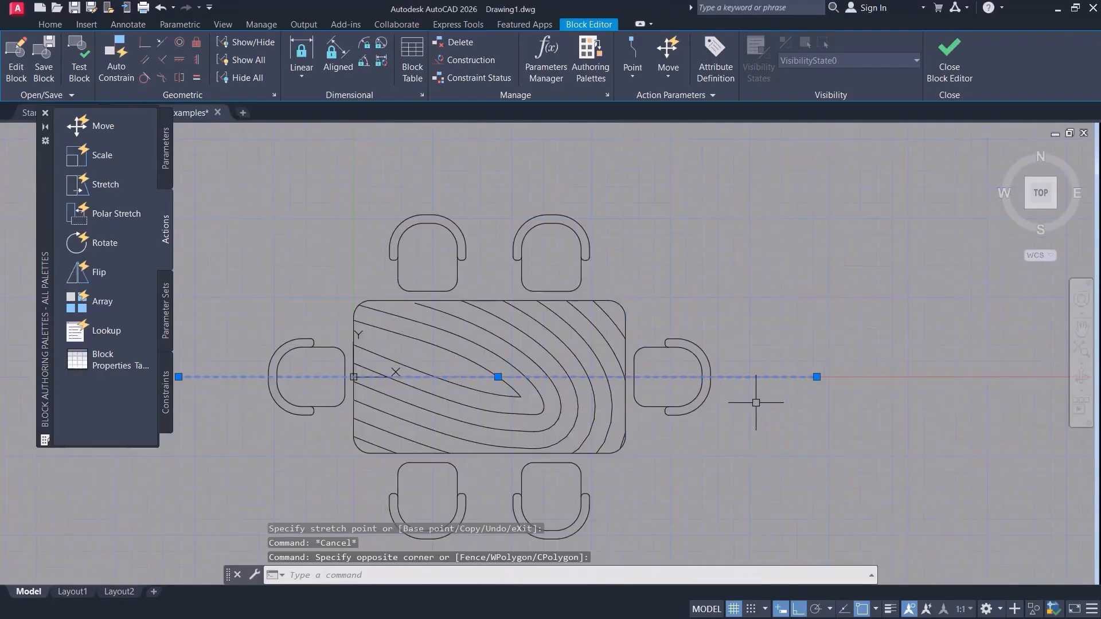
middle_drag(756, 402, 843, 404)
key(Escape)
click(870, 371)
click(848, 417)
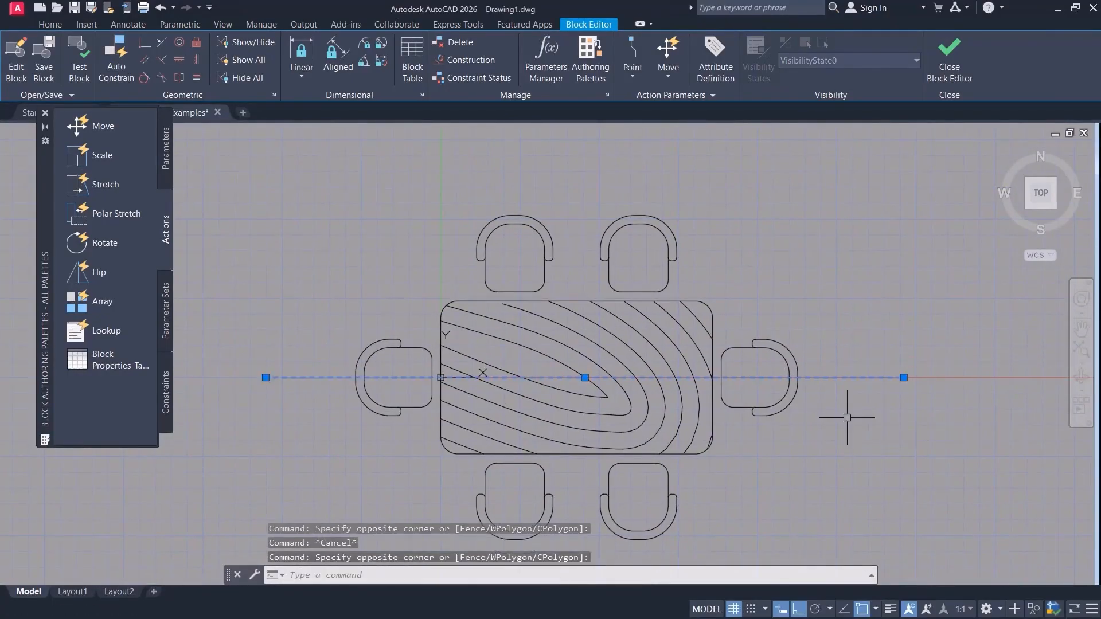
key(Delete)
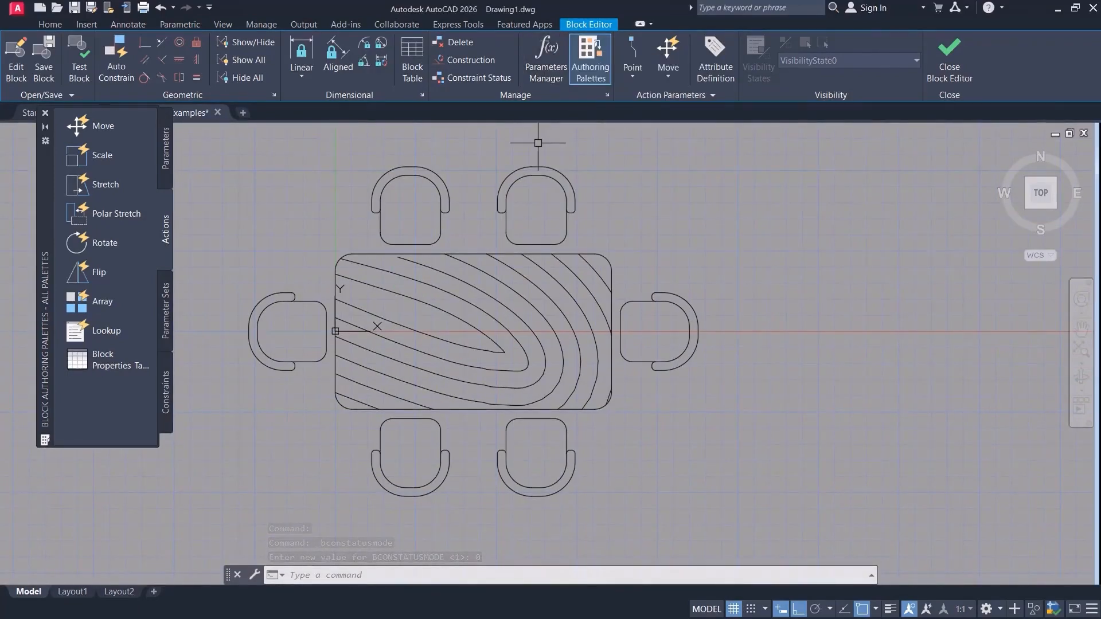
Hide and redisplay the Block Authoring Palettes, then examine the parameters, actions, parameter sets and constraints they offer.
middle_drag(565, 172, 593, 177)
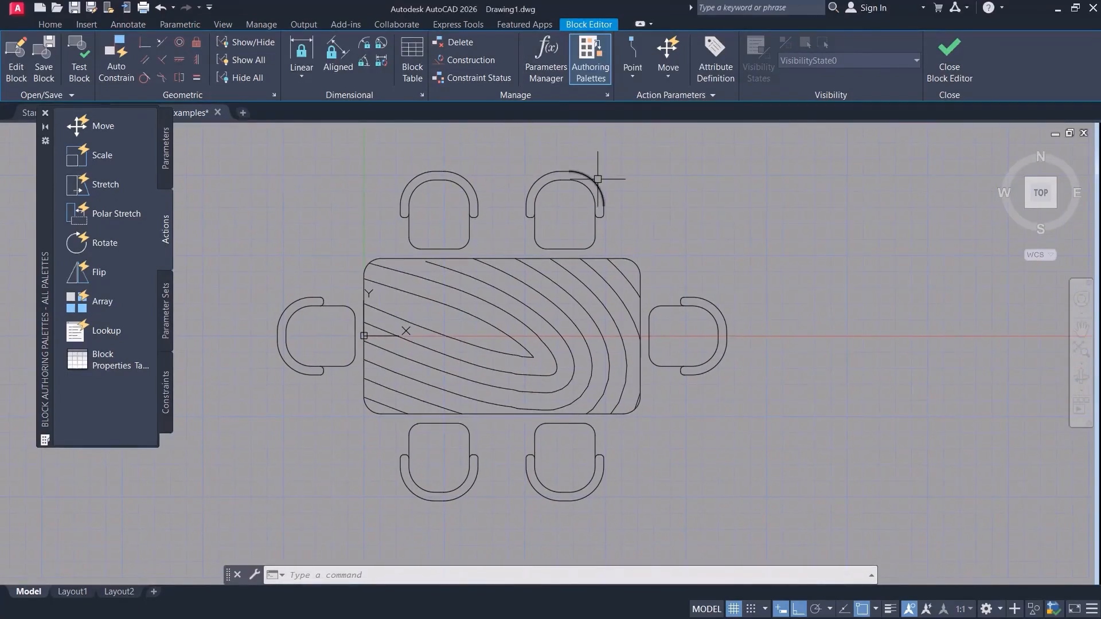
click(591, 68)
click(591, 68)
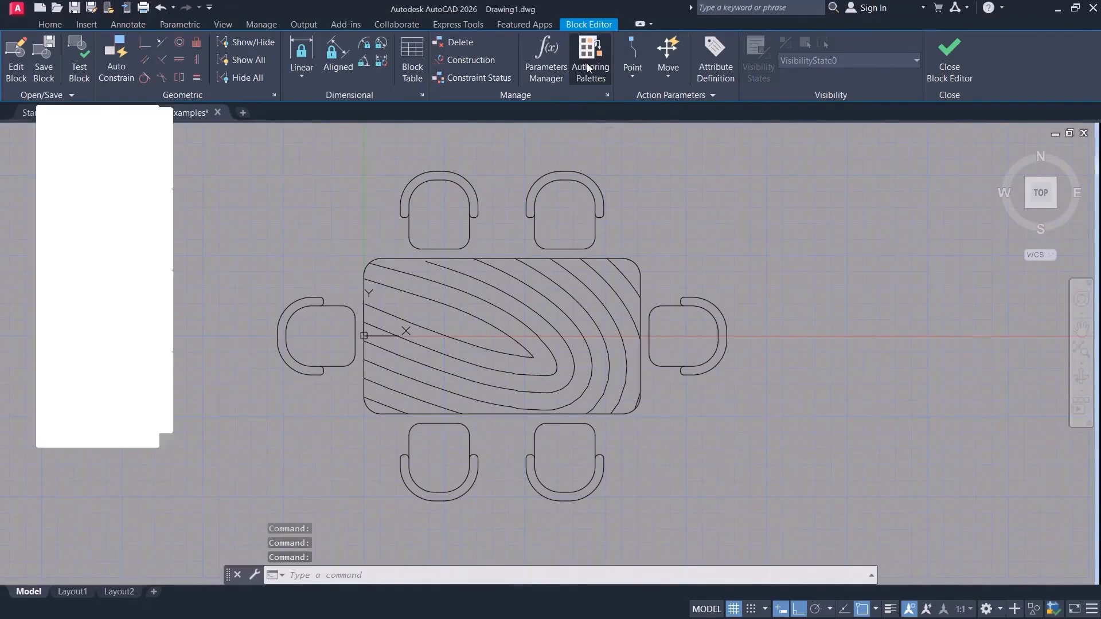
click(165, 182)
click(167, 223)
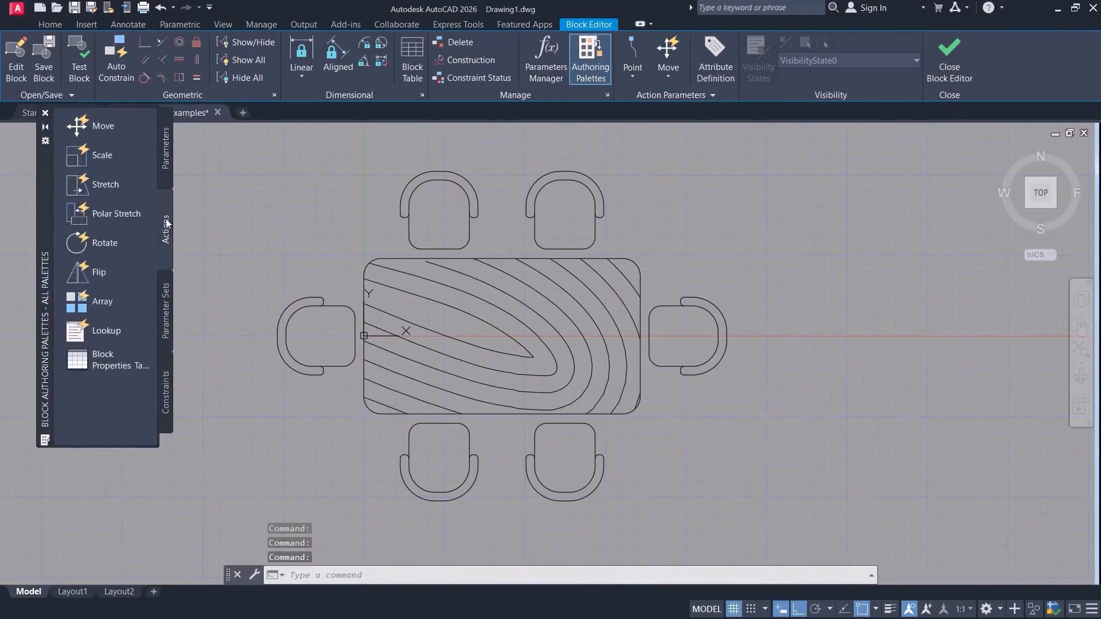
click(164, 294)
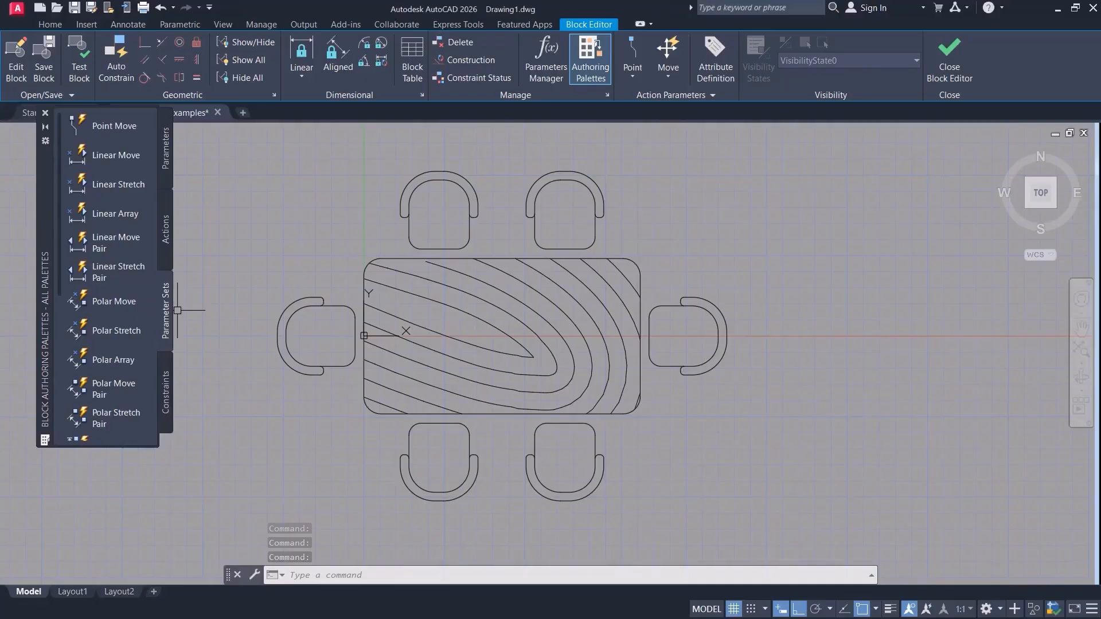
click(162, 379)
scroll(120, 230, down, 3)
scroll(116, 205, up, 3)
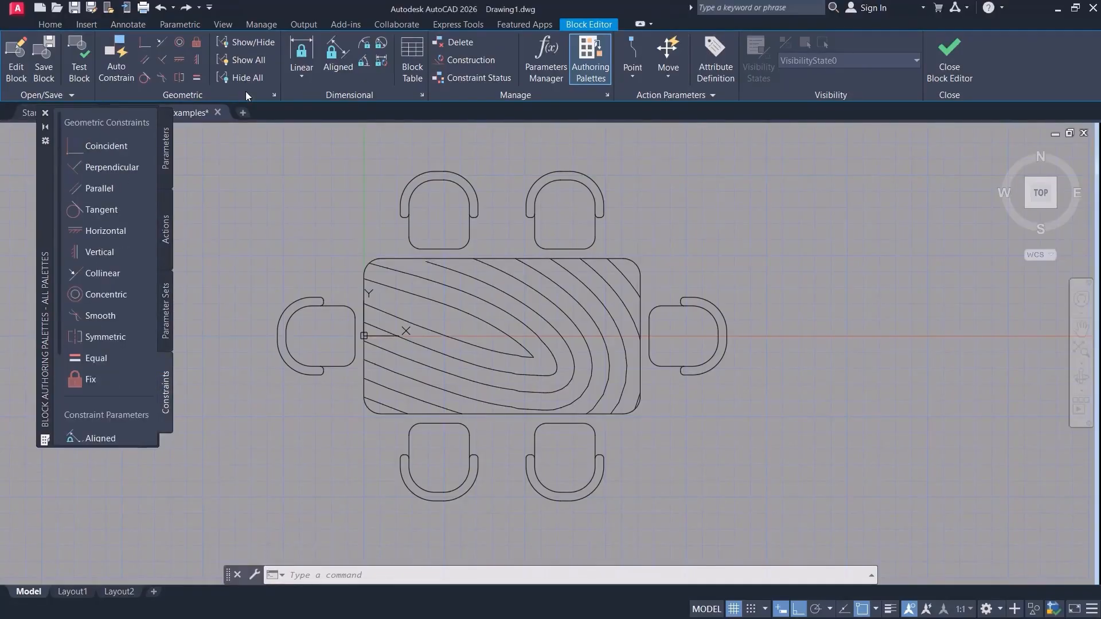
click(164, 161)
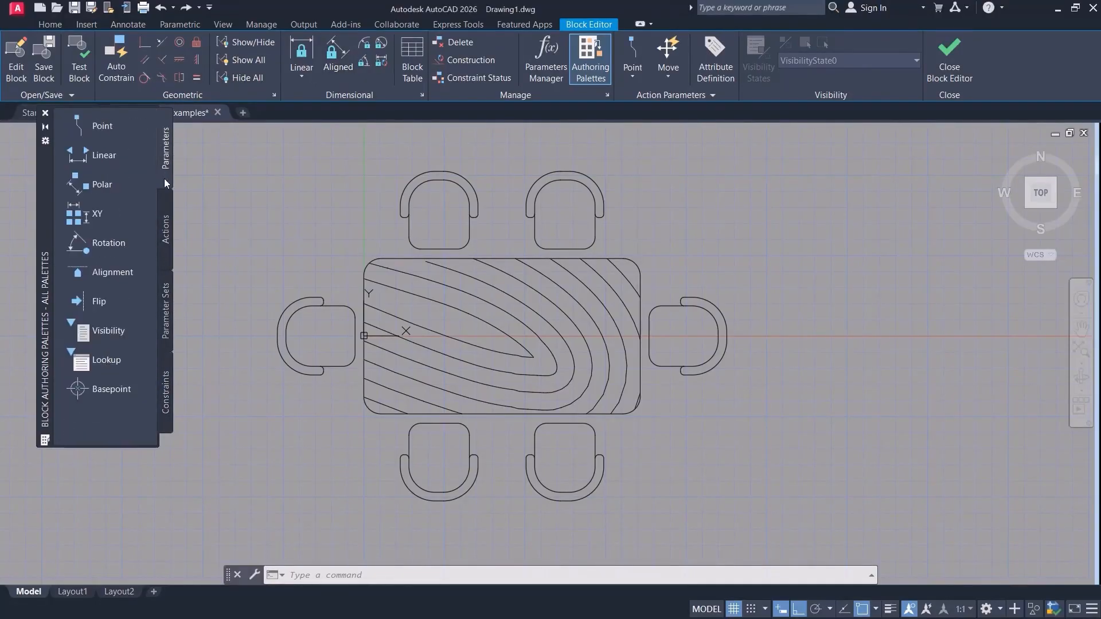
click(166, 222)
click(166, 169)
Examine the Block Editor's action parameter tools, covering both the parameter types and the action types.
click(632, 75)
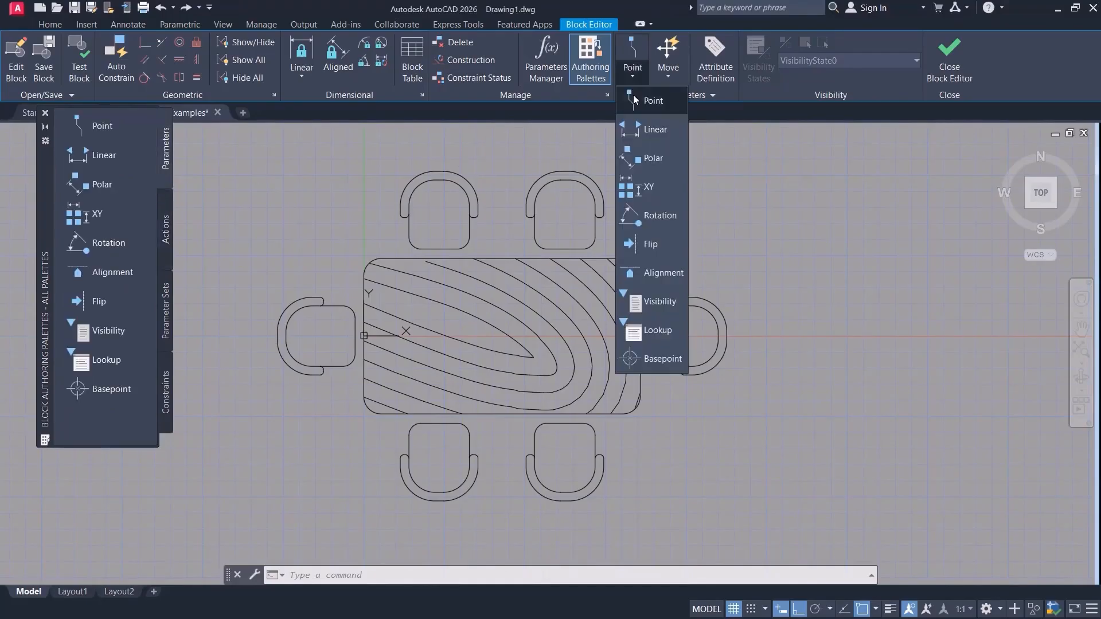
click(634, 79)
click(674, 79)
click(672, 78)
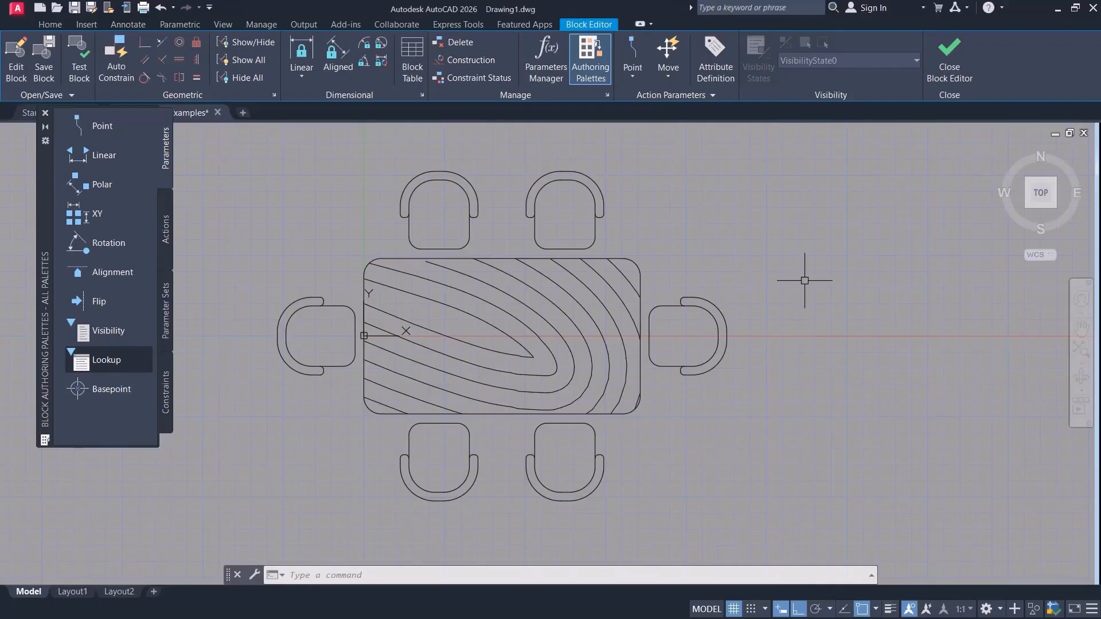
Place a point parameter outside the tabletop's lower-left corner, turning Ortho off to set its label down and to the left.
middle_drag(830, 354, 897, 354)
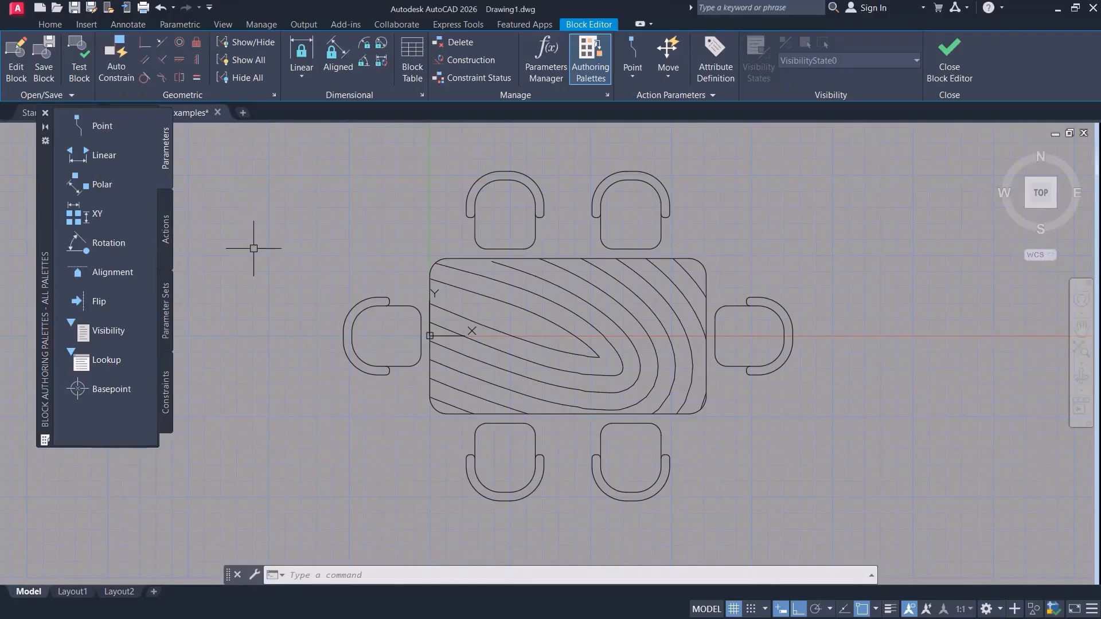
click(103, 135)
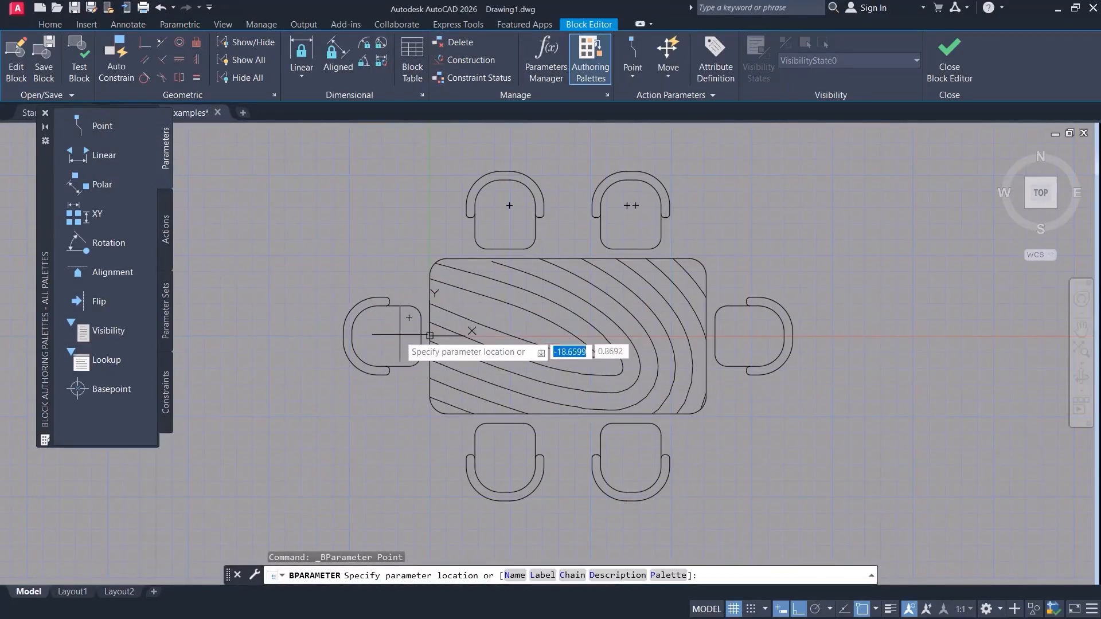
click(383, 430)
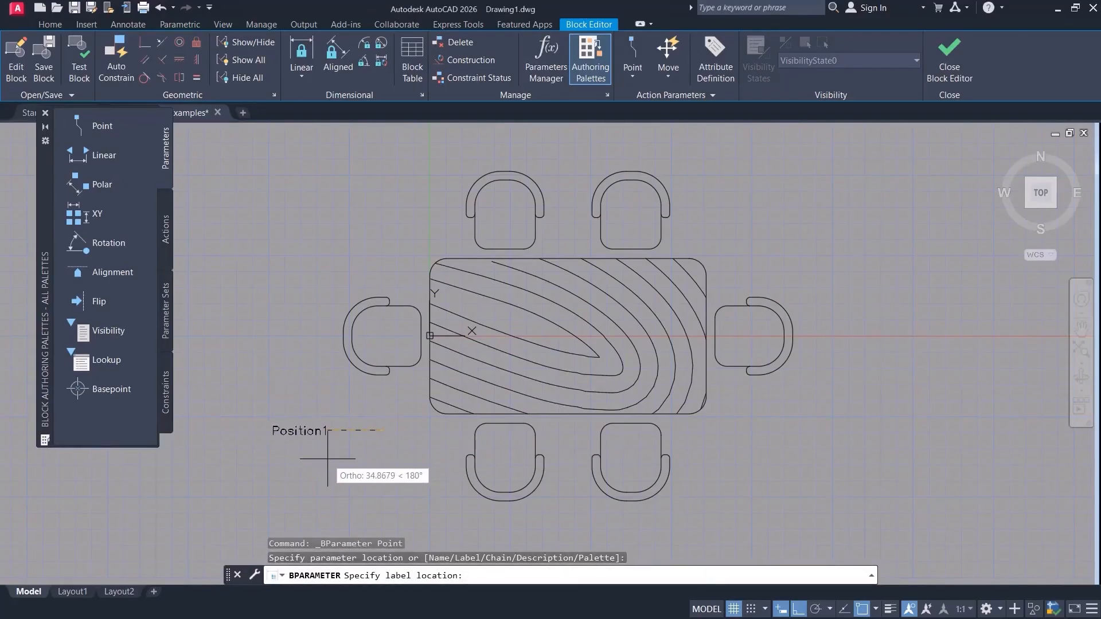
key(F8)
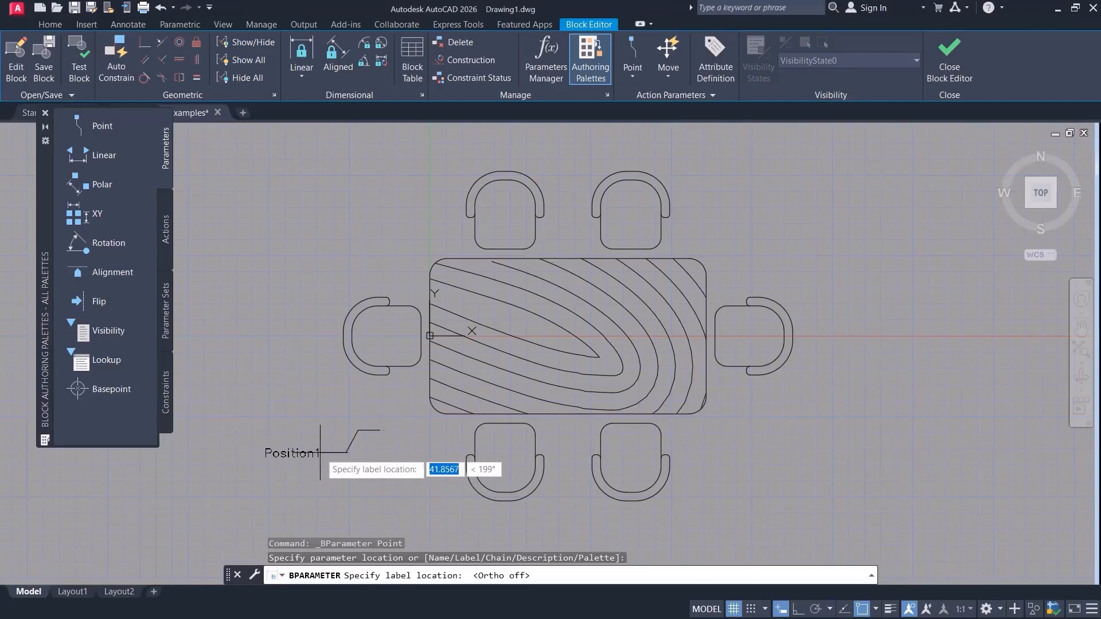
click(320, 453)
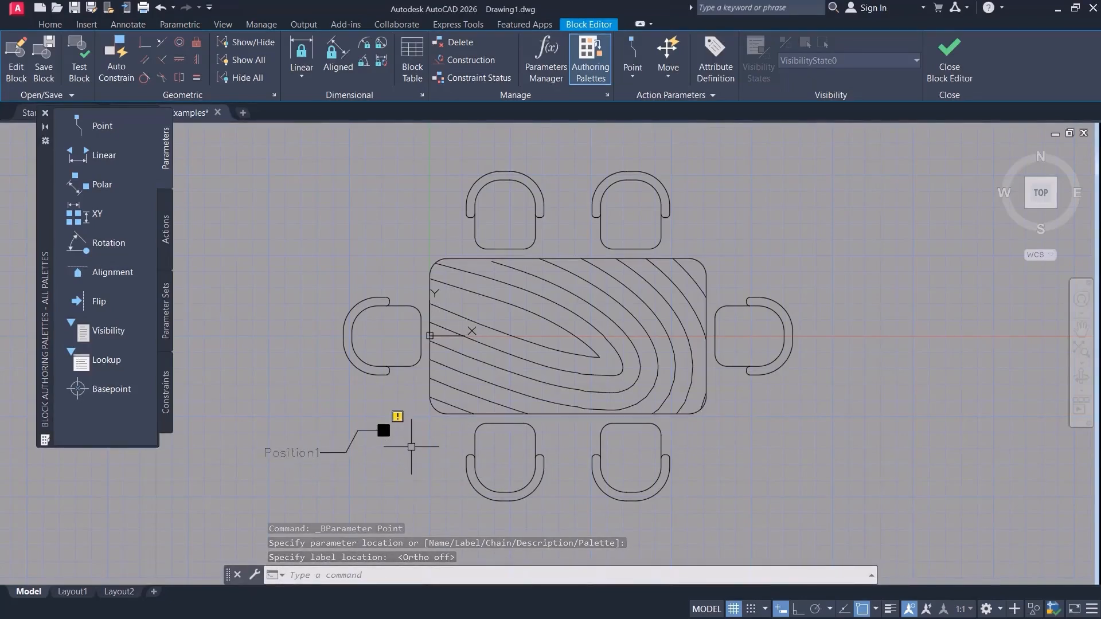
middle_drag(402, 441, 391, 441)
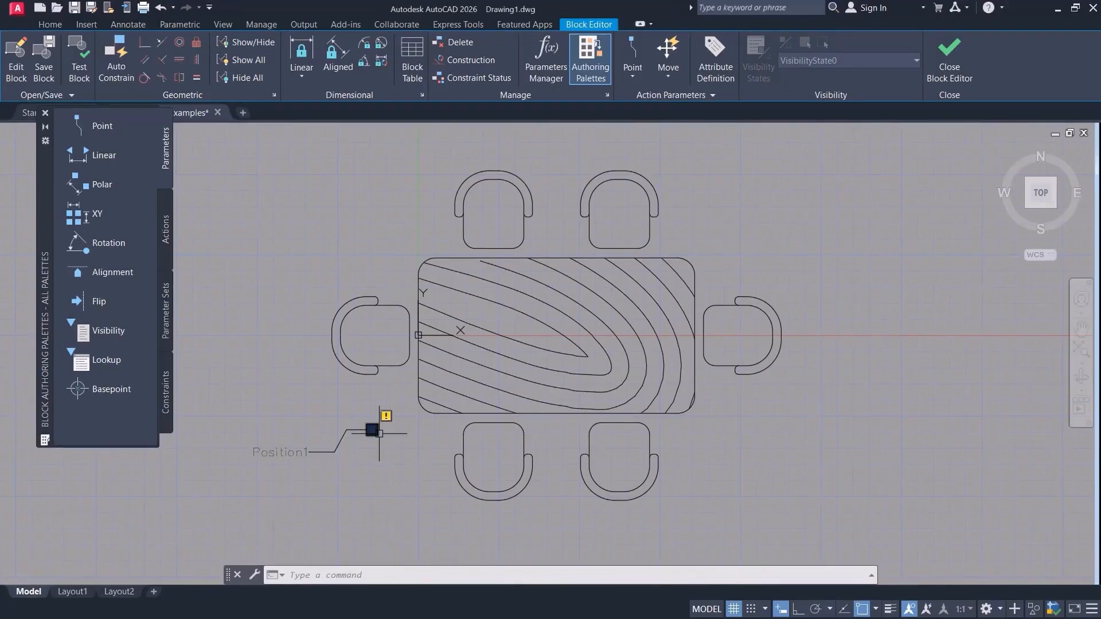
Close the Block Editor and save the parameter changes to the block.
click(949, 58)
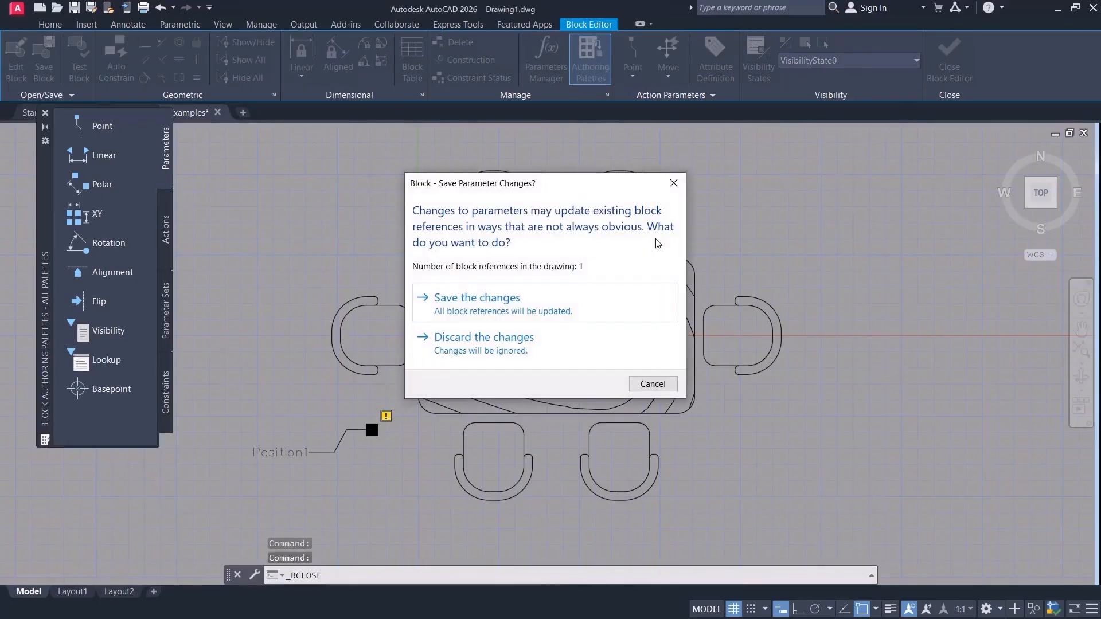
click(517, 302)
middle_drag(659, 206, 568, 212)
Select the table block in the drawing and move it down and to the left by its insertion grip.
click(651, 230)
click(528, 342)
mouse_move(527, 344)
middle_down()
mouse_move(588, 175)
mouse_move(552, 204)
middle_up()
click(561, 164)
middle_drag(438, 344, 497, 256)
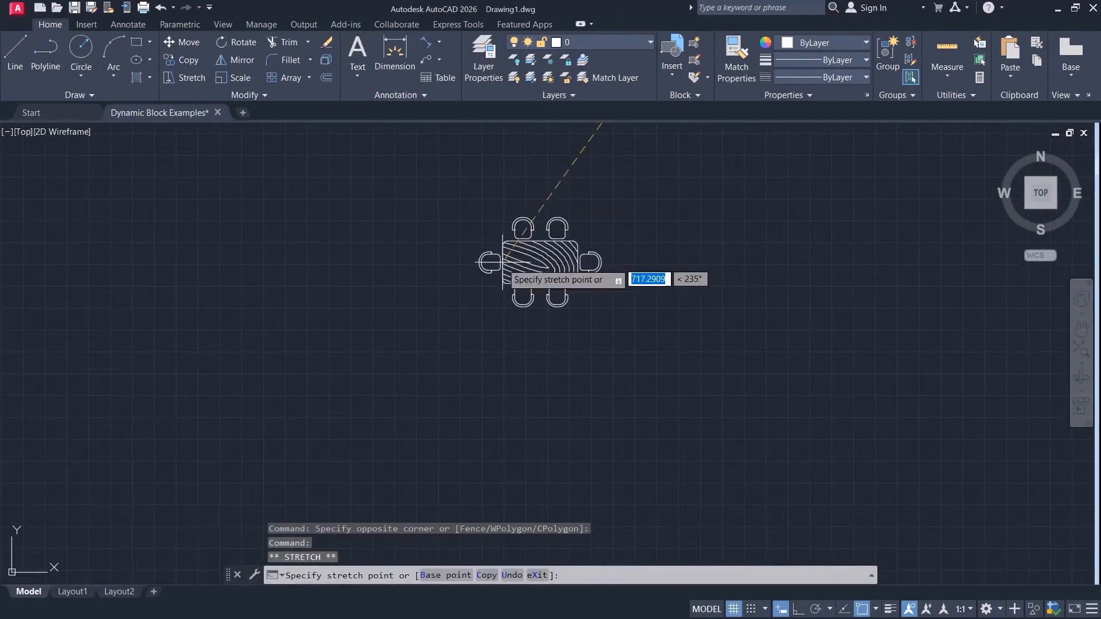
click(461, 266)
key(Escape)
scroll(502, 247, up, 4)
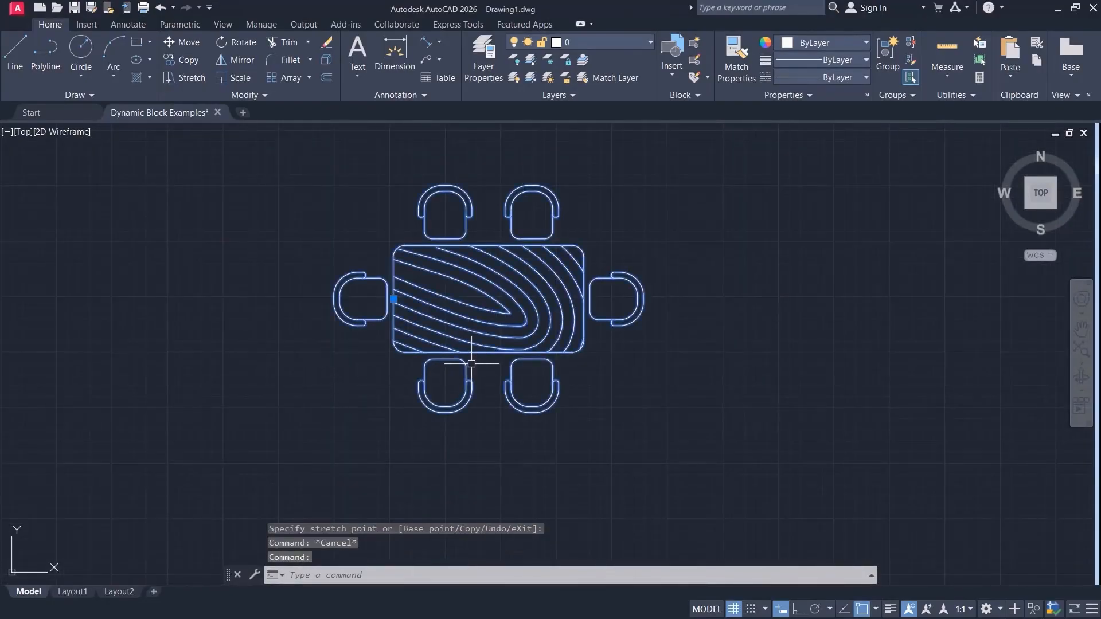
key(Escape)
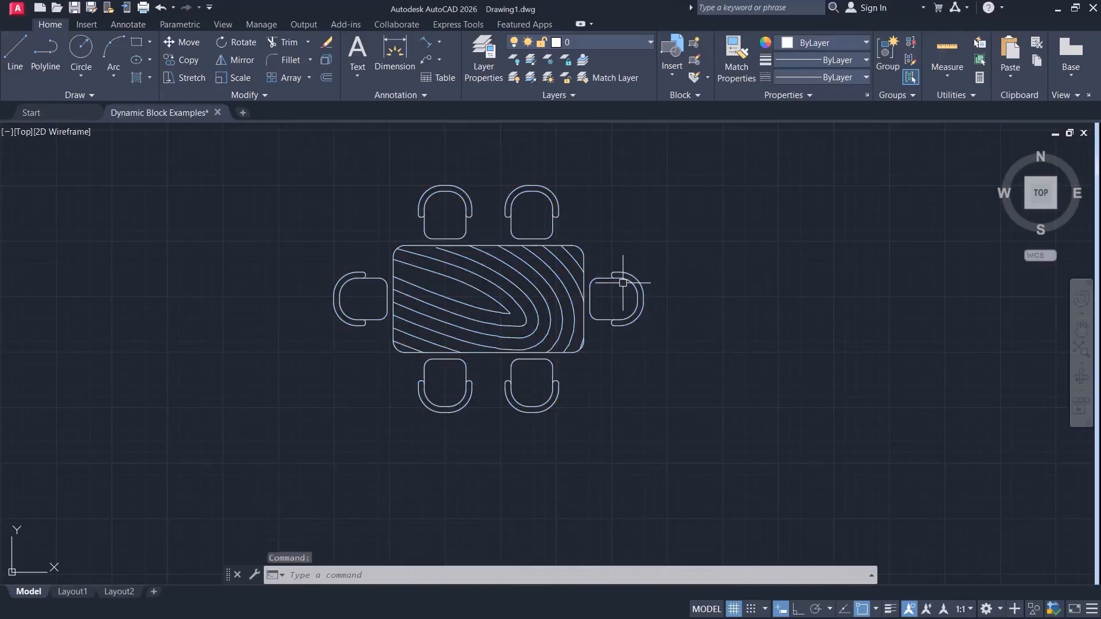
Reopen the dining table block in the Block Editor.
double_click(583, 290)
click(526, 411)
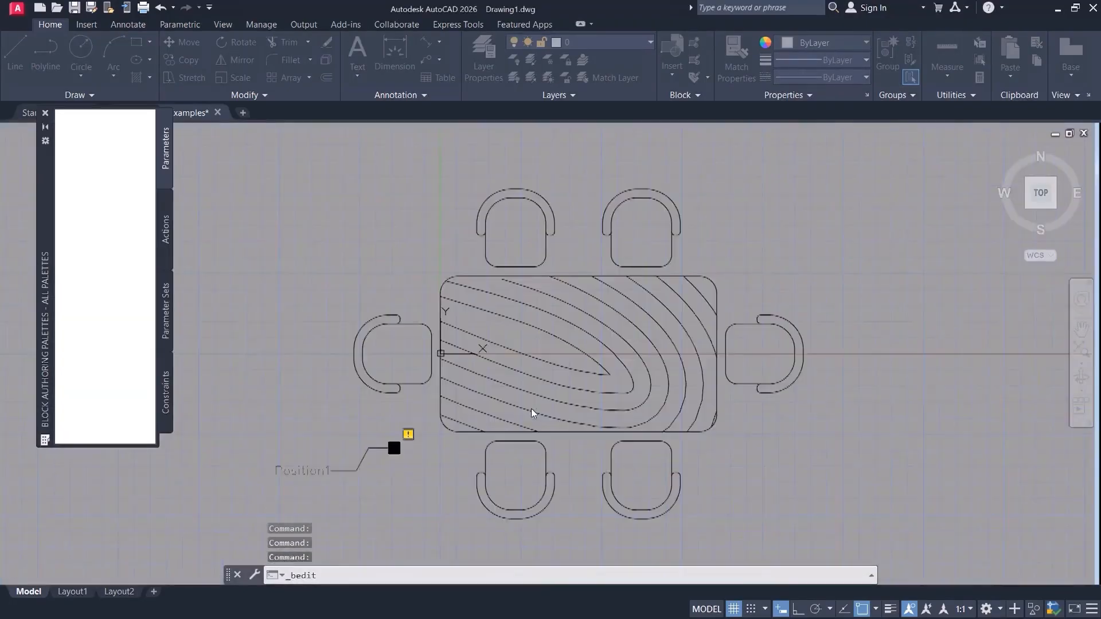
mouse_move(372, 418)
middle_down()
mouse_move(359, 370)
mouse_move(387, 380)
middle_up()
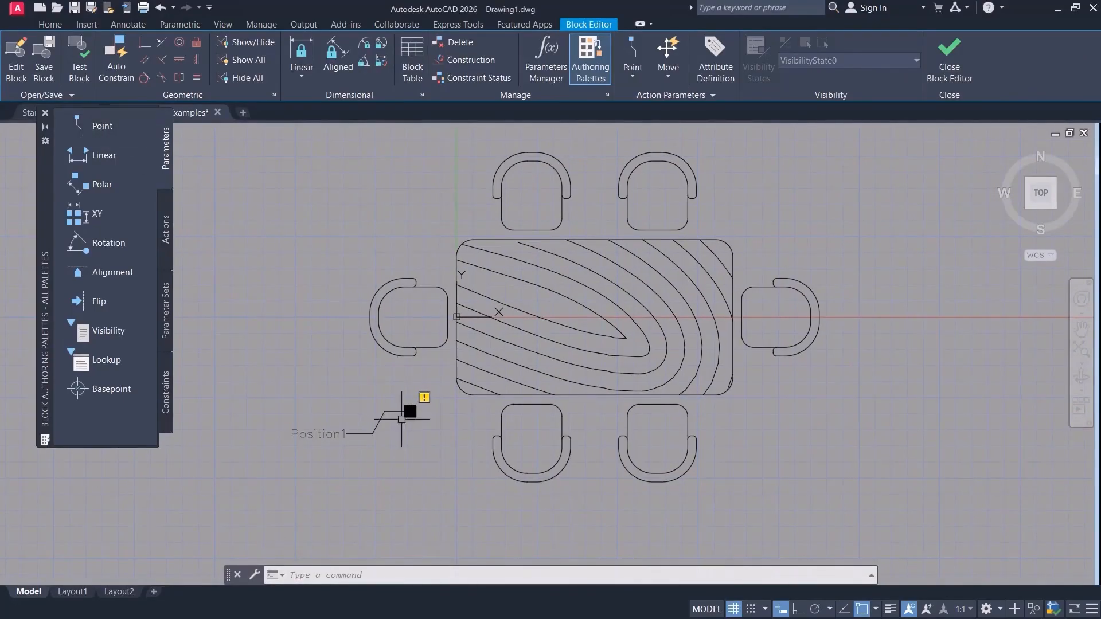
Bring up the action tools in the authoring palettes, cancelling the action command started from the Position1 parameter.
key(Escape)
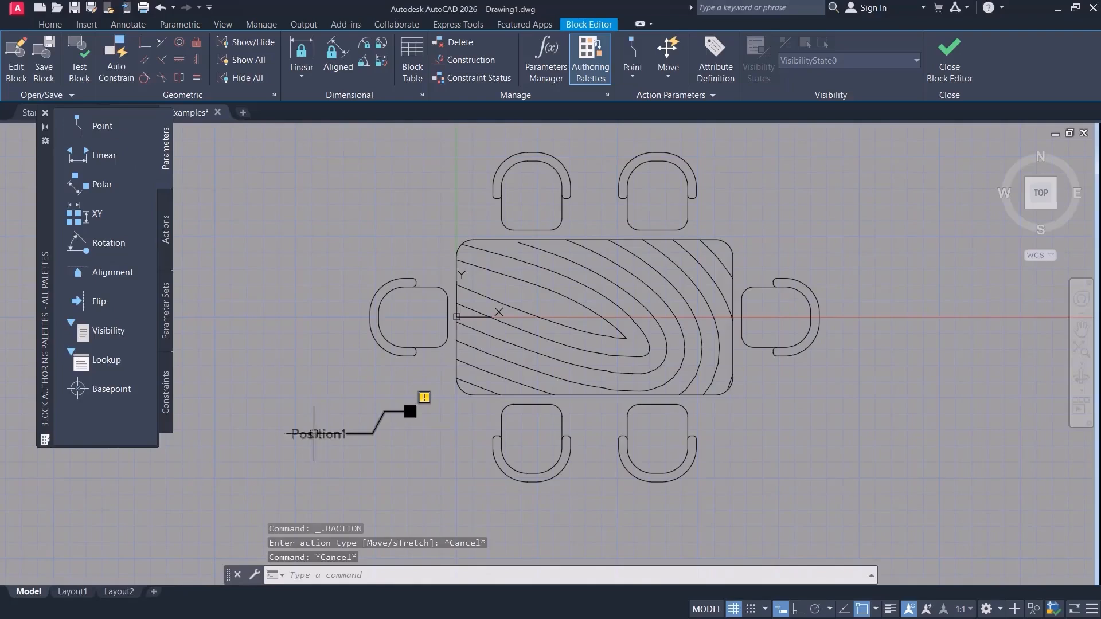
double_click(320, 434)
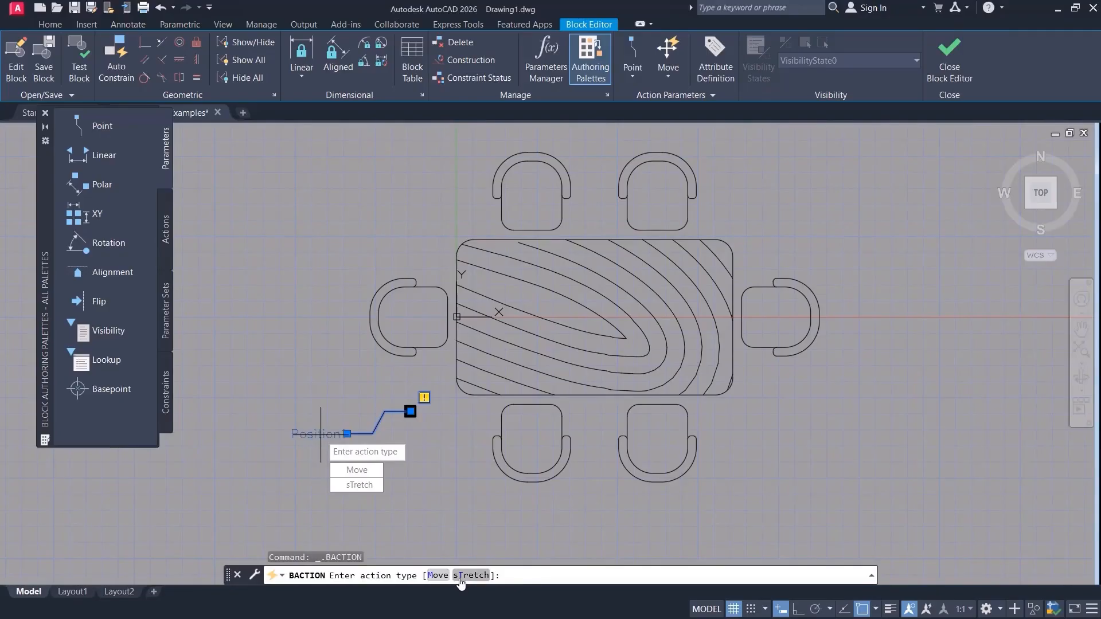
click(166, 235)
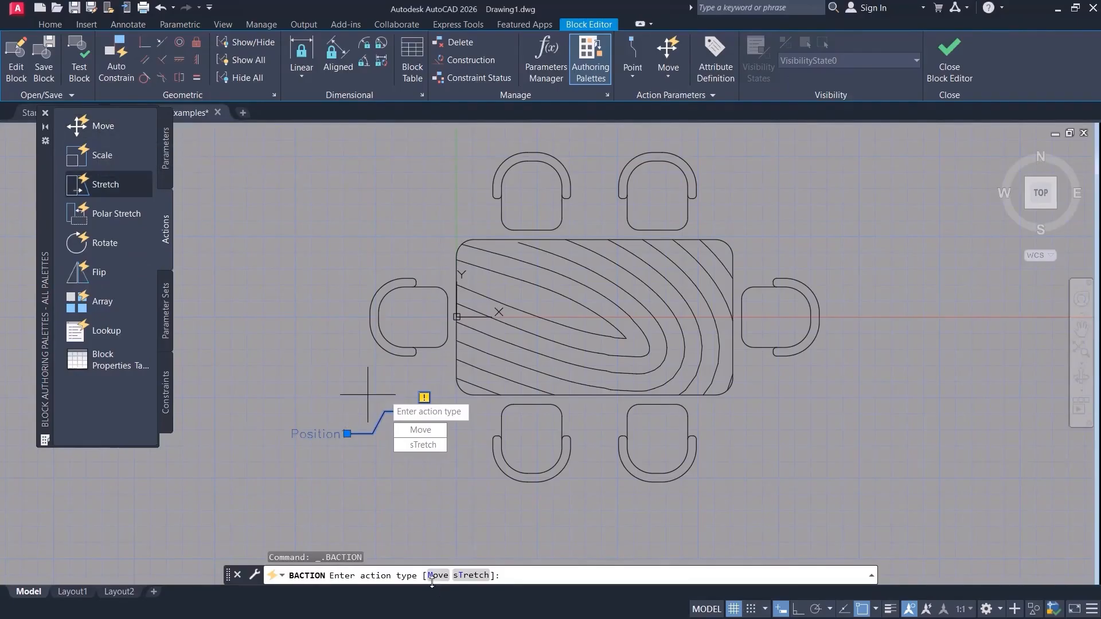
key(Escape)
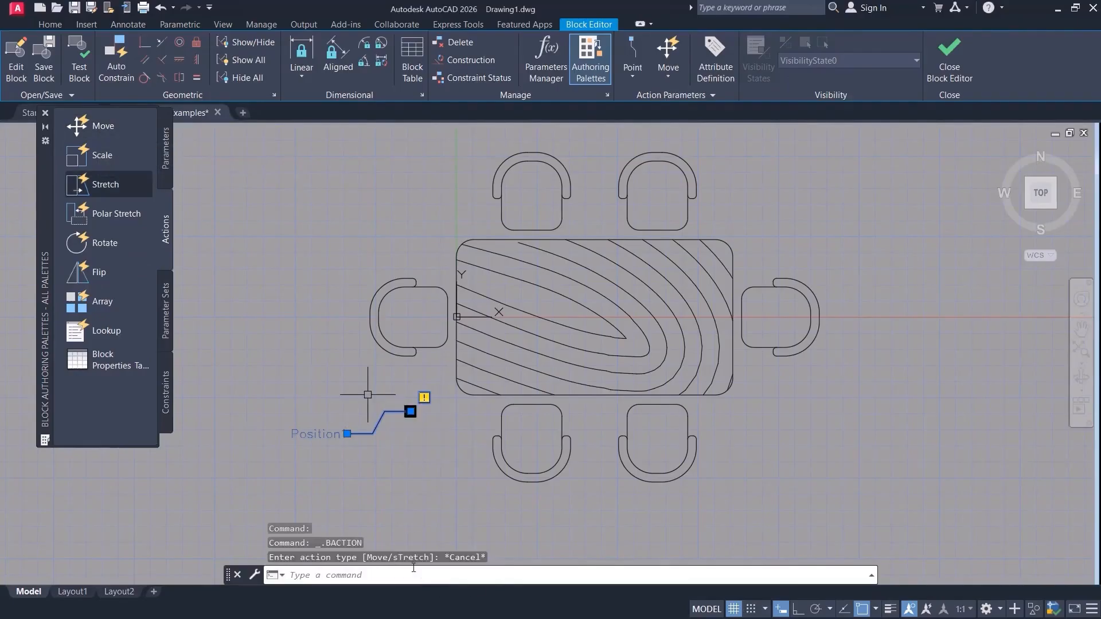
middle_drag(369, 456, 382, 470)
key(Escape)
middle_drag(334, 433, 345, 420)
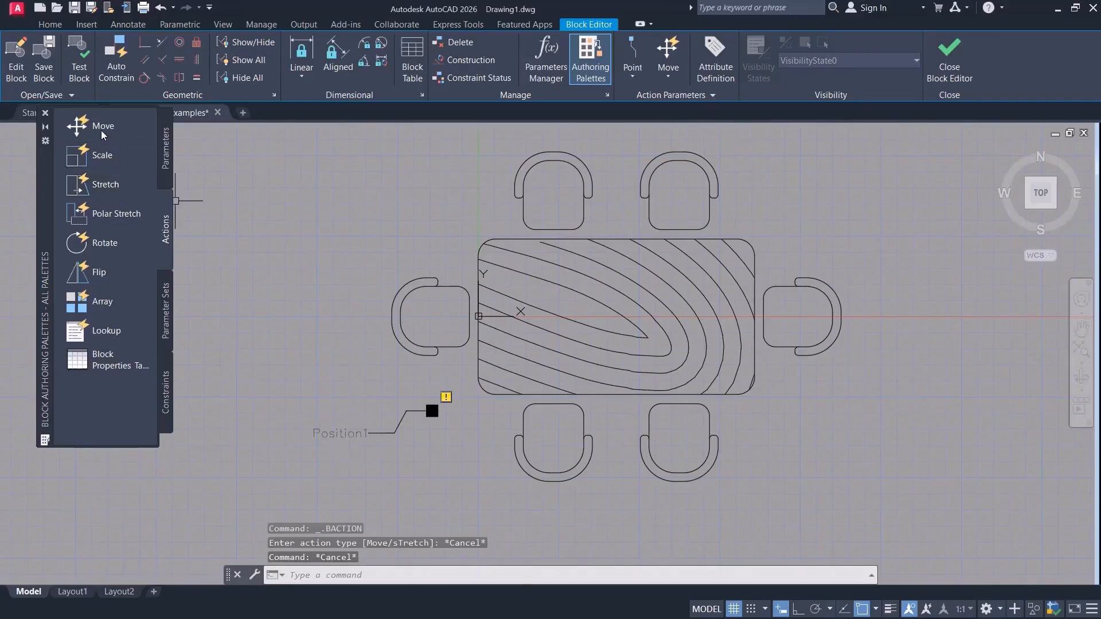
Add a Move action to the Position1 parameter covering the table and all chairs, and close the Block Editor saving the changes.
click(80, 124)
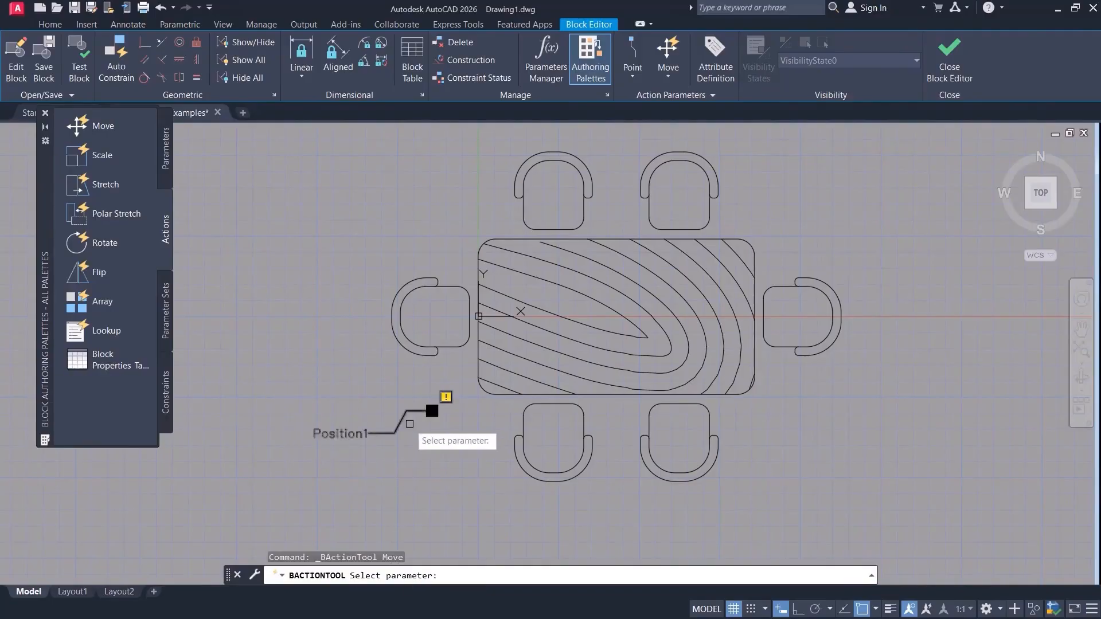
click(326, 434)
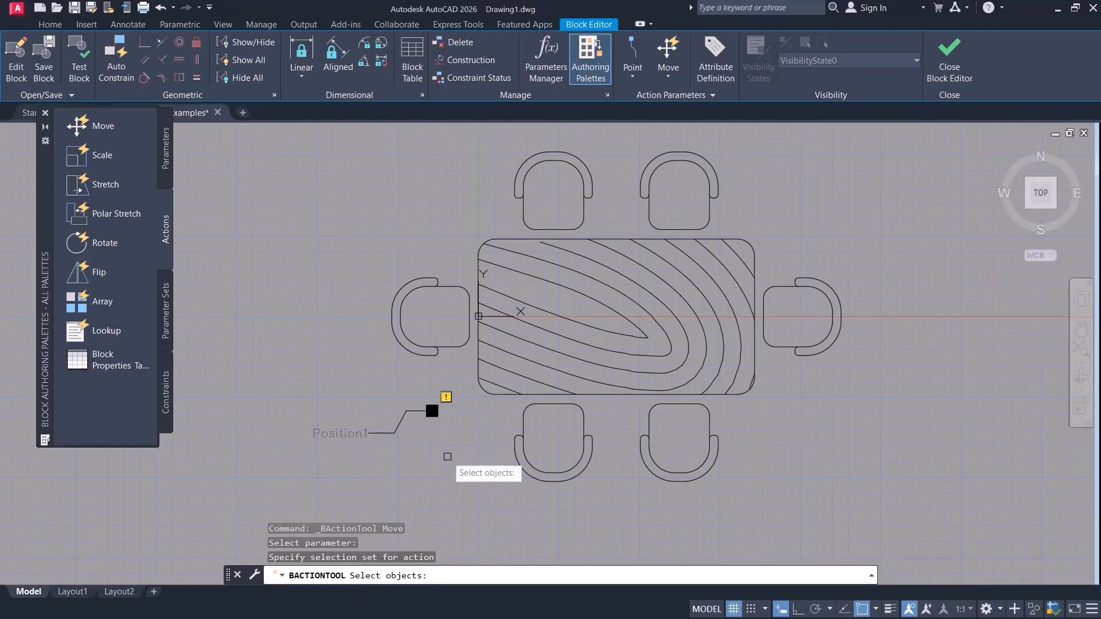
click(886, 138)
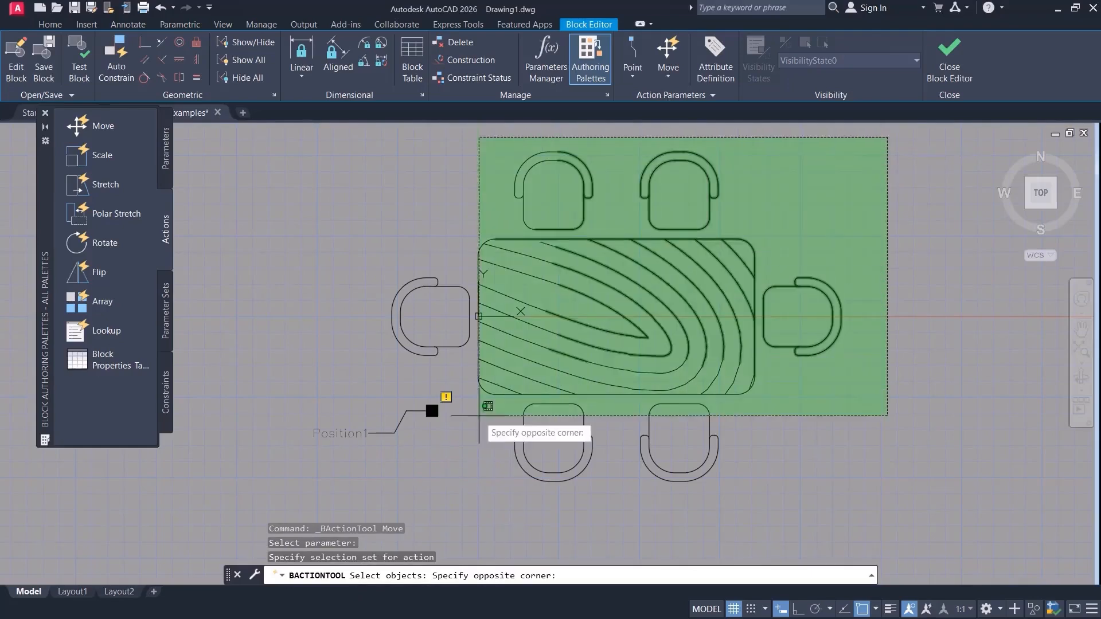
click(383, 503)
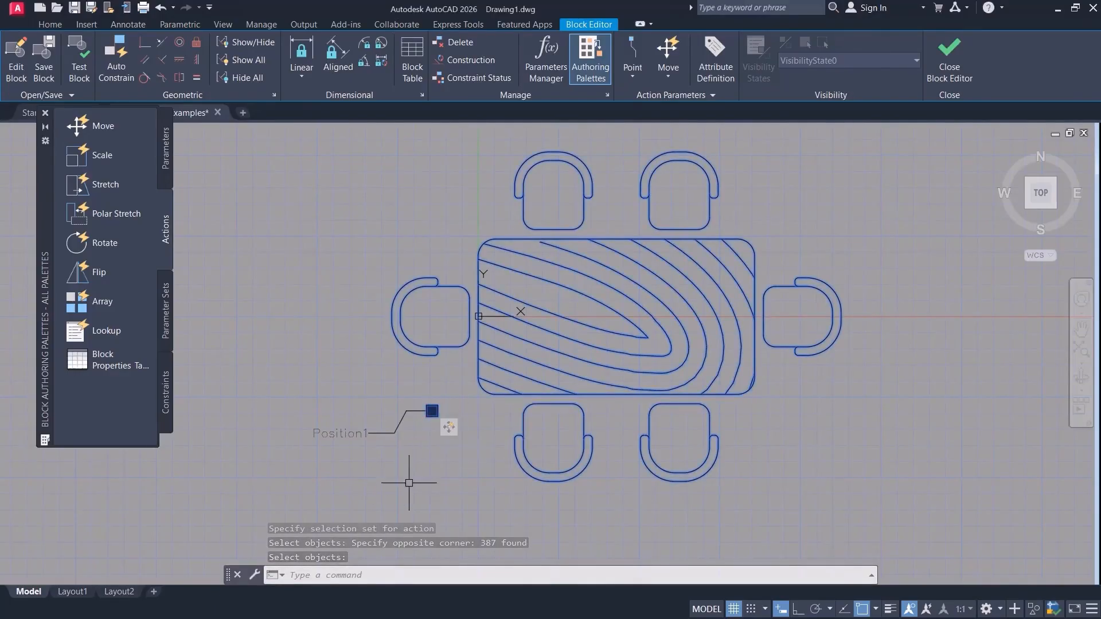
click(943, 70)
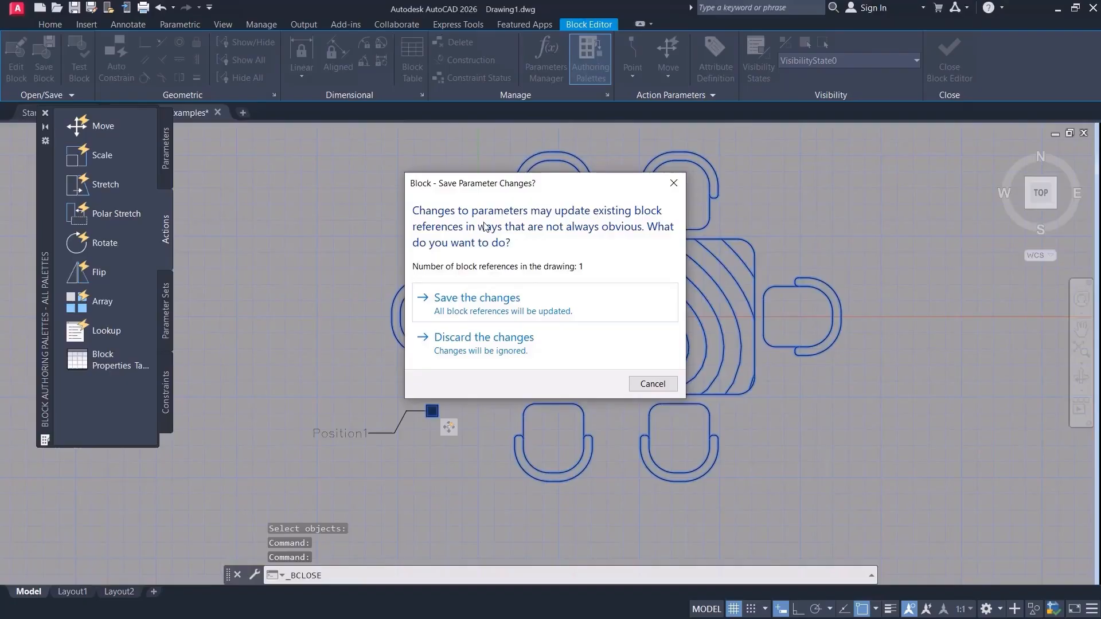
click(473, 299)
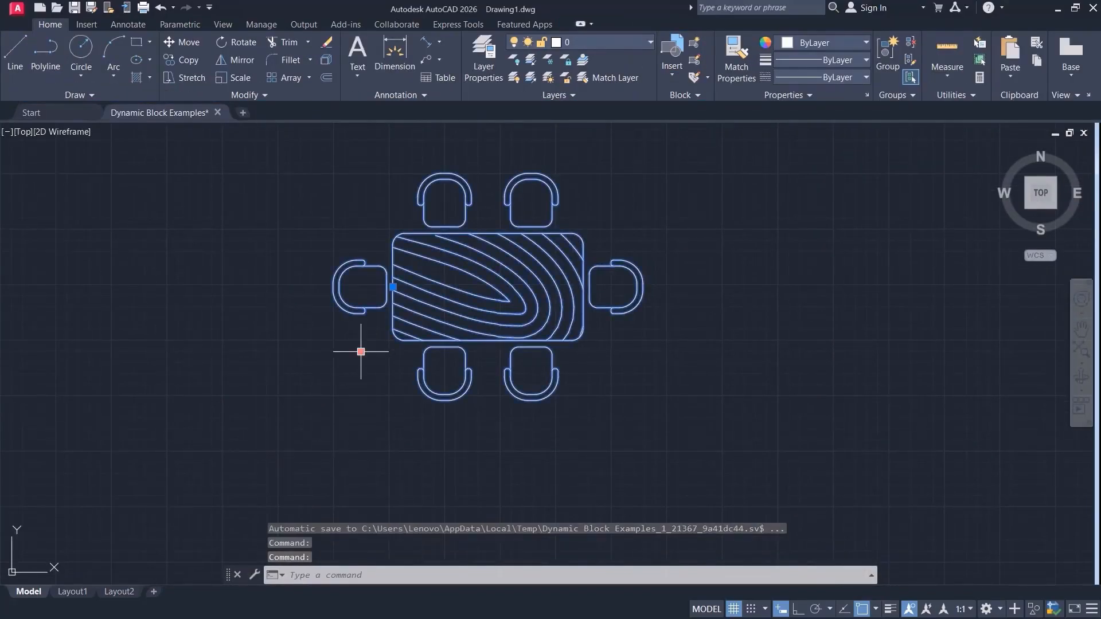
Move the table and chairs back and forth by the point parameter grip, leaving them near the middle of the drawing, and deselect the block.
scroll(323, 410, down, 2)
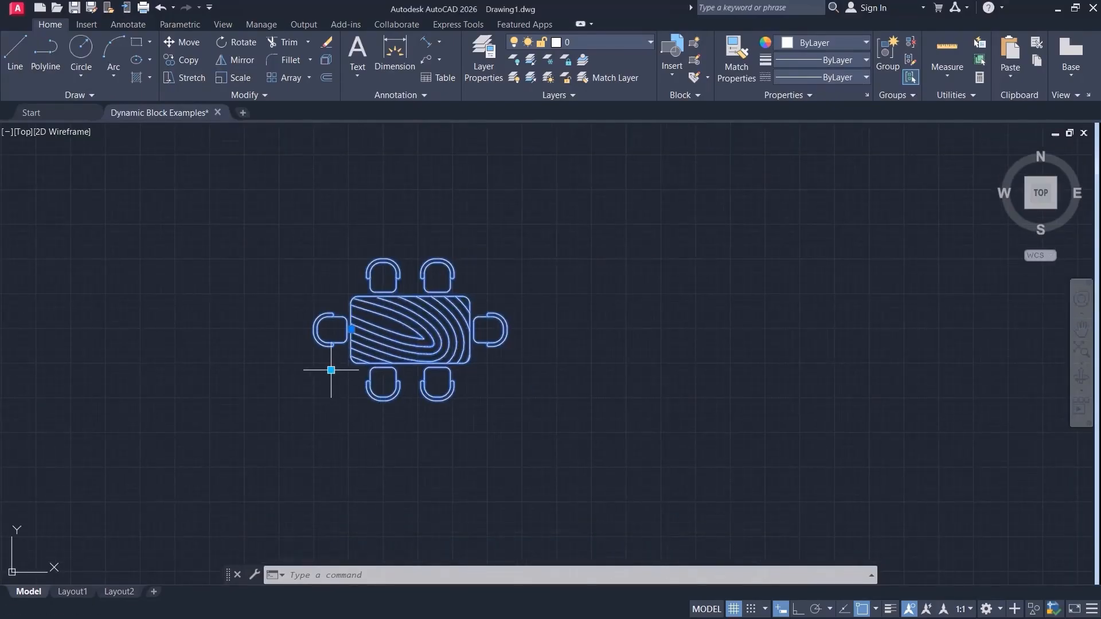
click(331, 370)
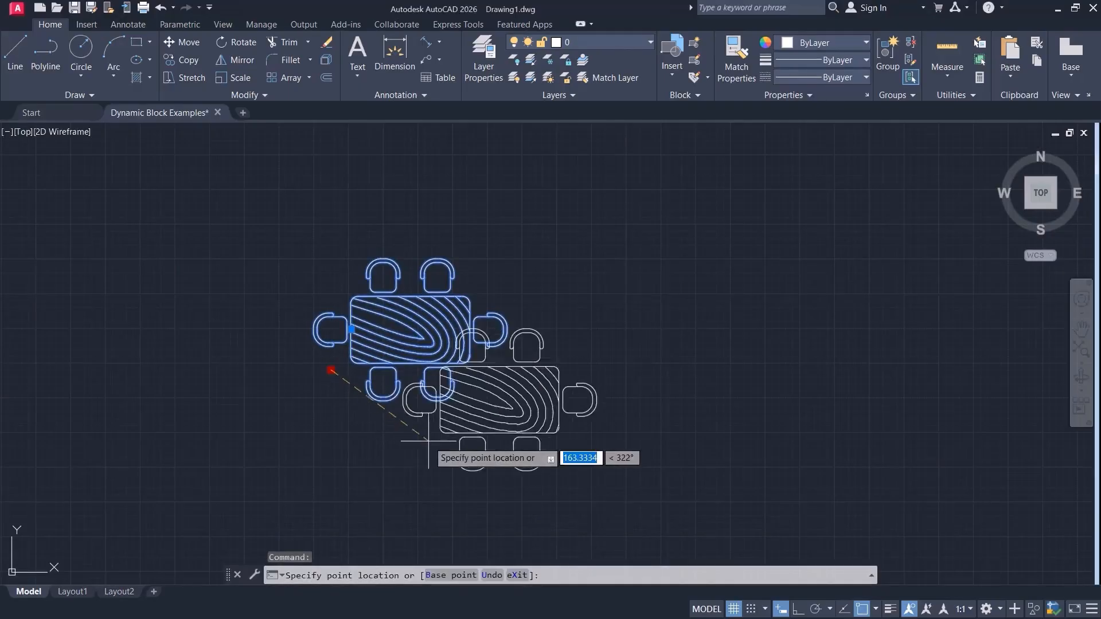
click(581, 370)
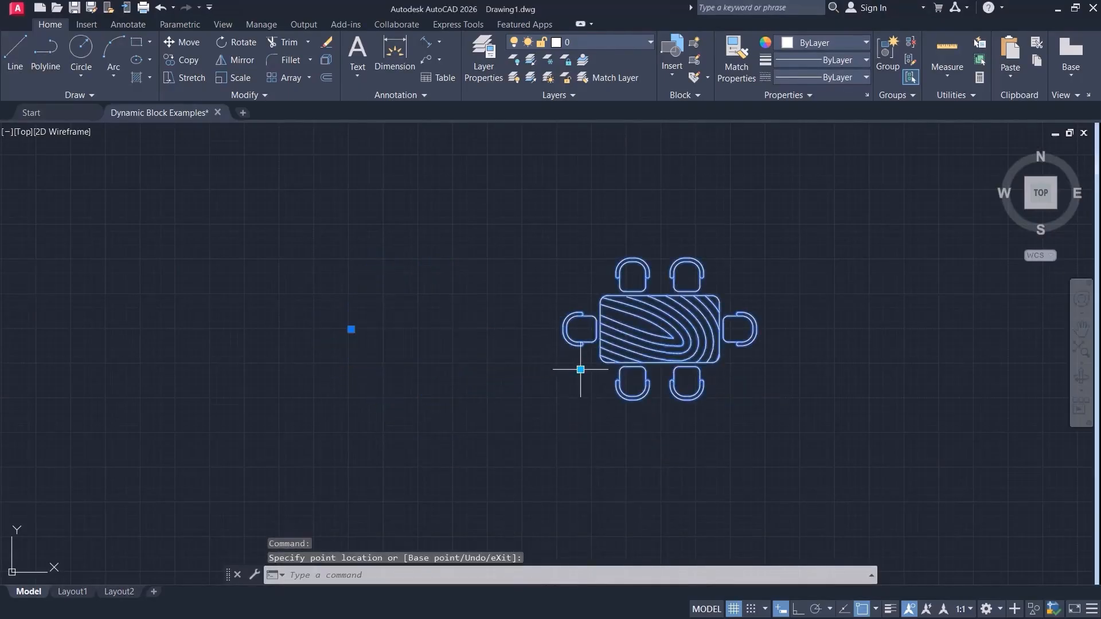
click(581, 370)
click(310, 379)
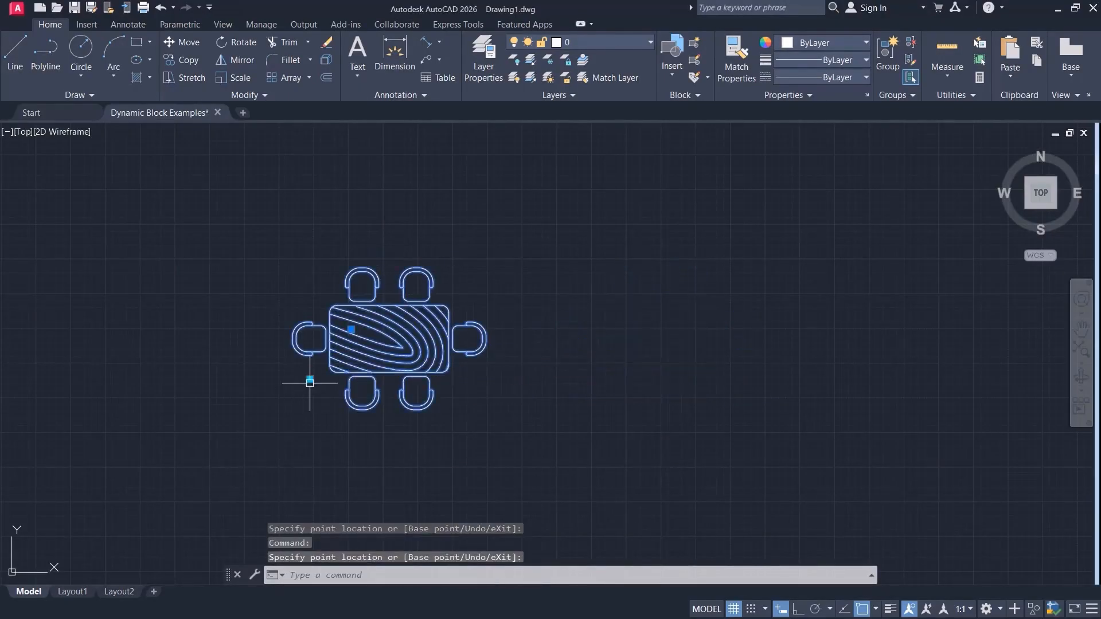
click(310, 379)
click(518, 349)
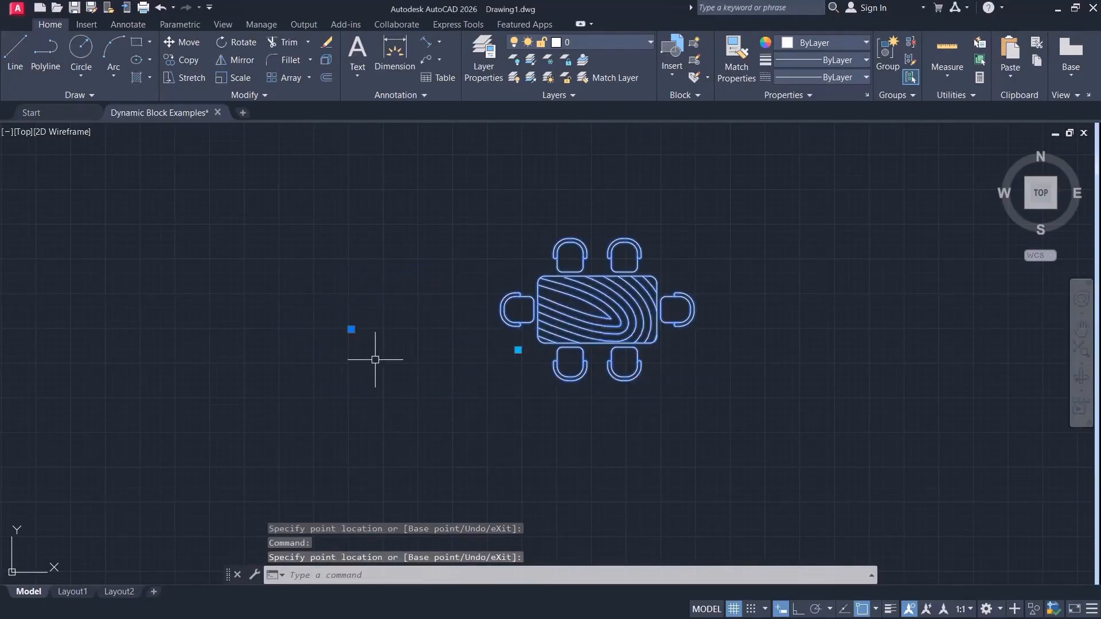
click(518, 350)
click(323, 395)
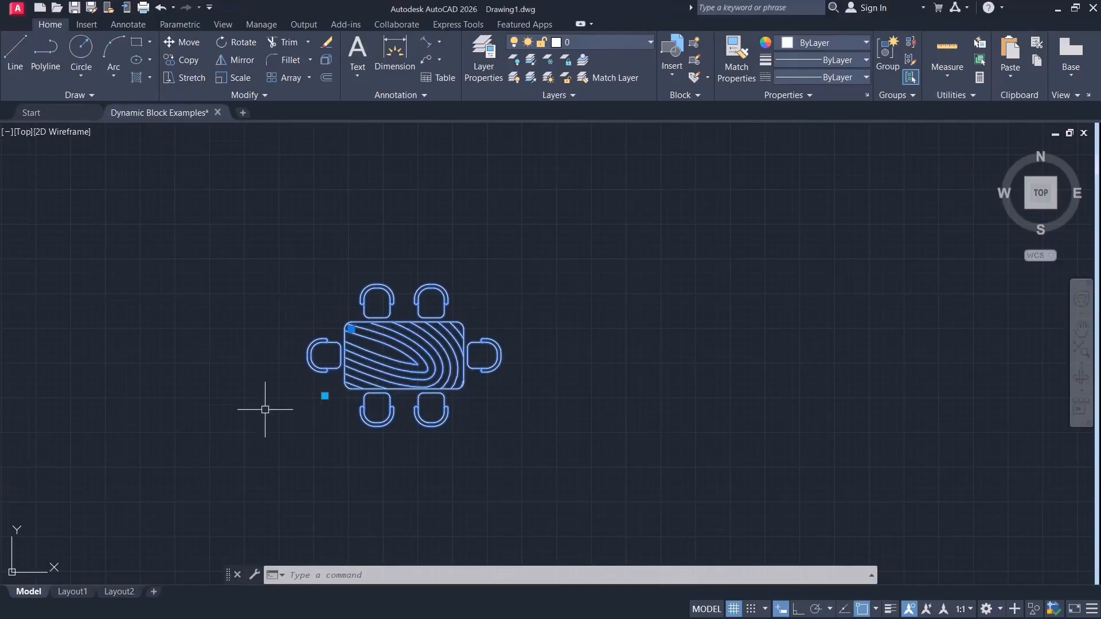
click(325, 395)
key(Escape)
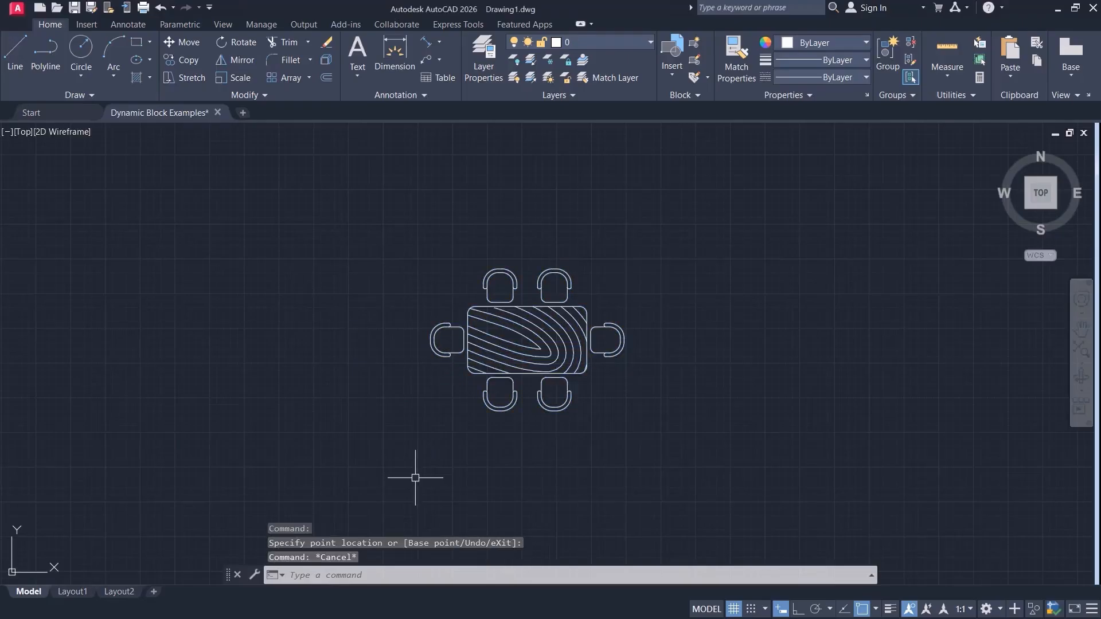
Move the whole table block up and to the right with the Move command, and check its grips.
click(181, 42)
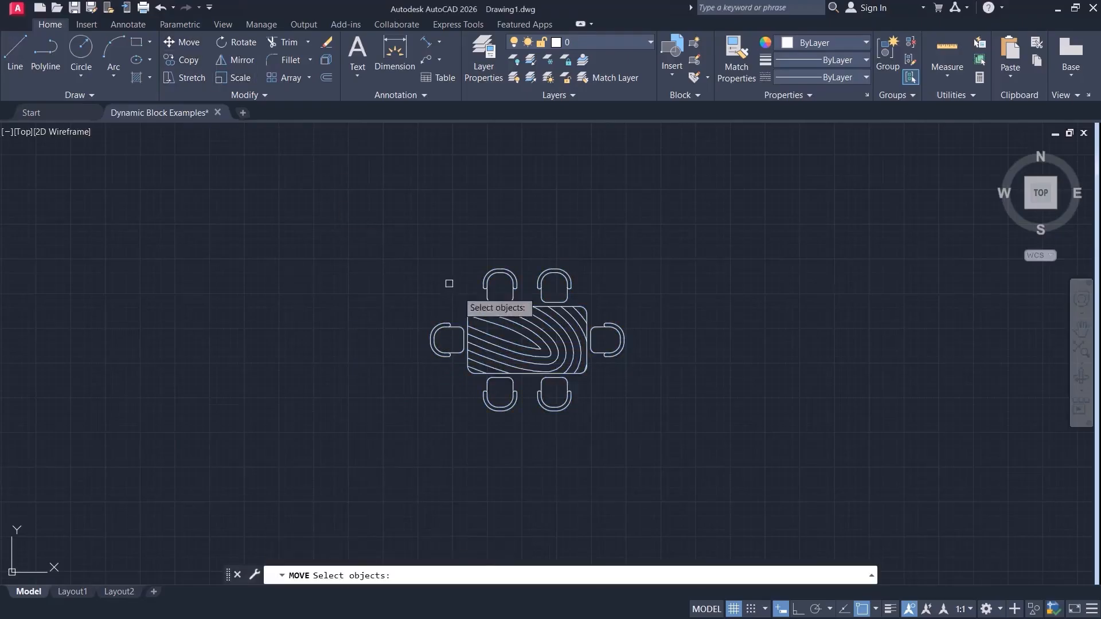
click(518, 365)
key(Return)
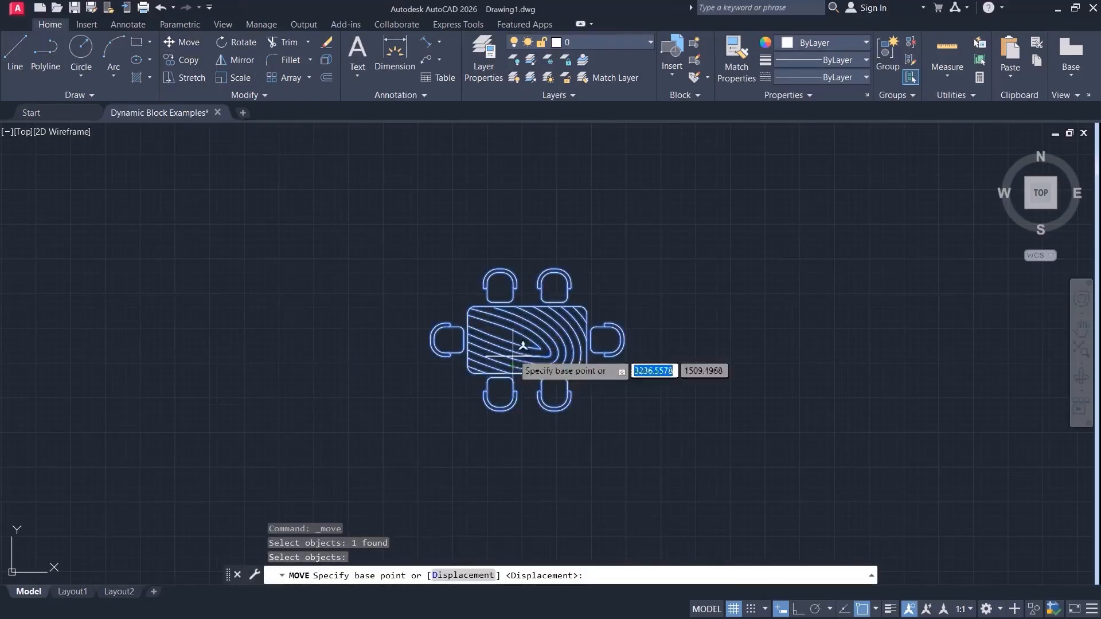
click(520, 324)
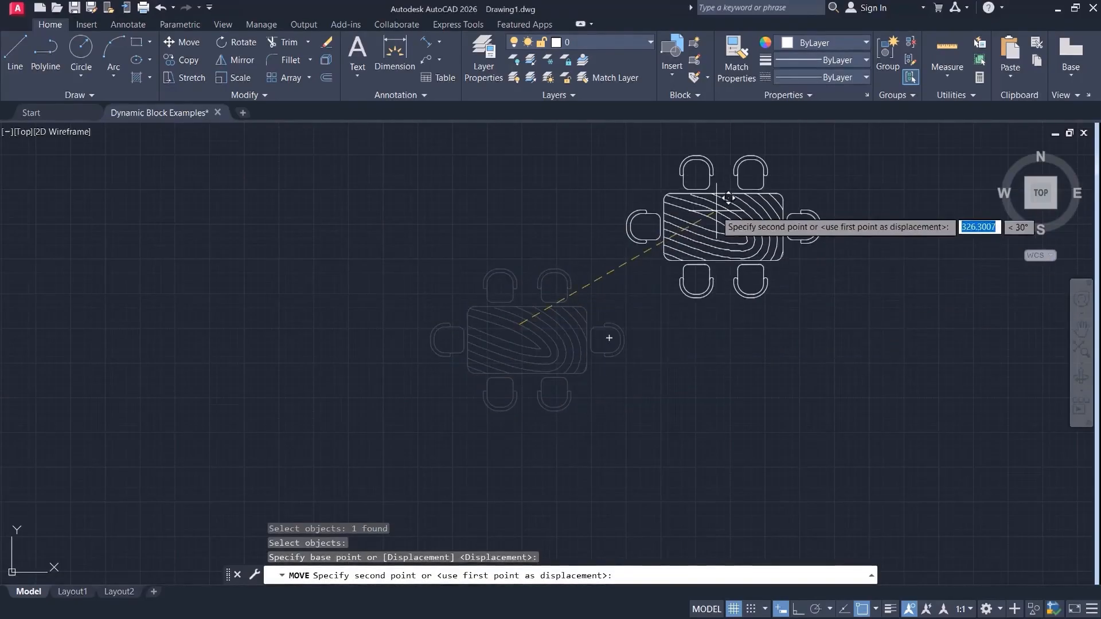
click(710, 203)
click(741, 209)
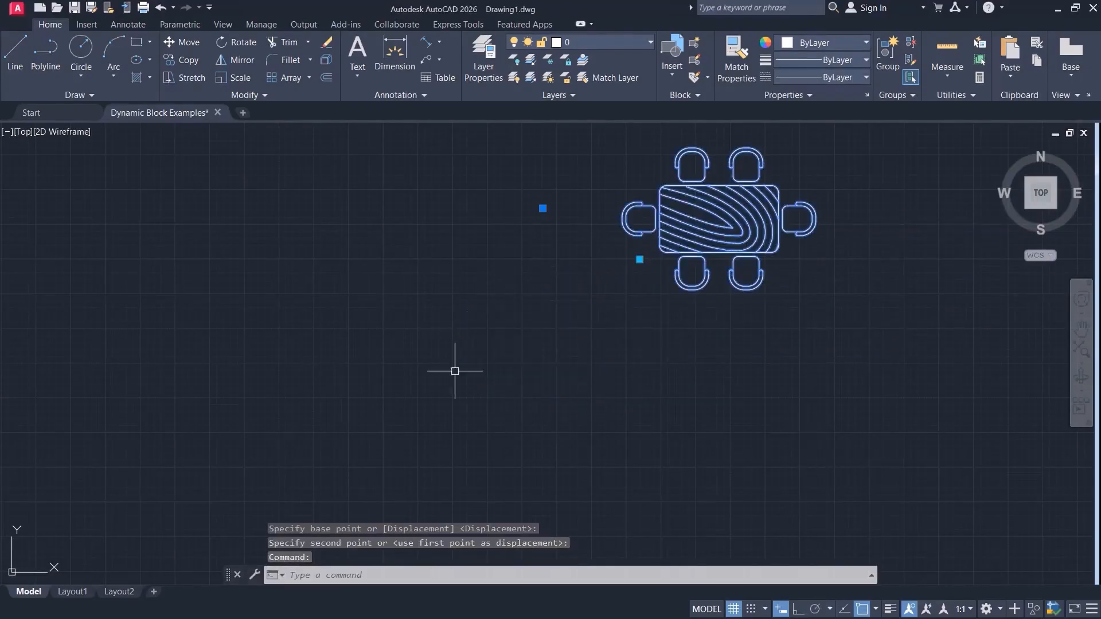
key(Escape)
Shift the table and chairs several times by the point parameter grip, ending down and to the left of their starting position.
click(680, 268)
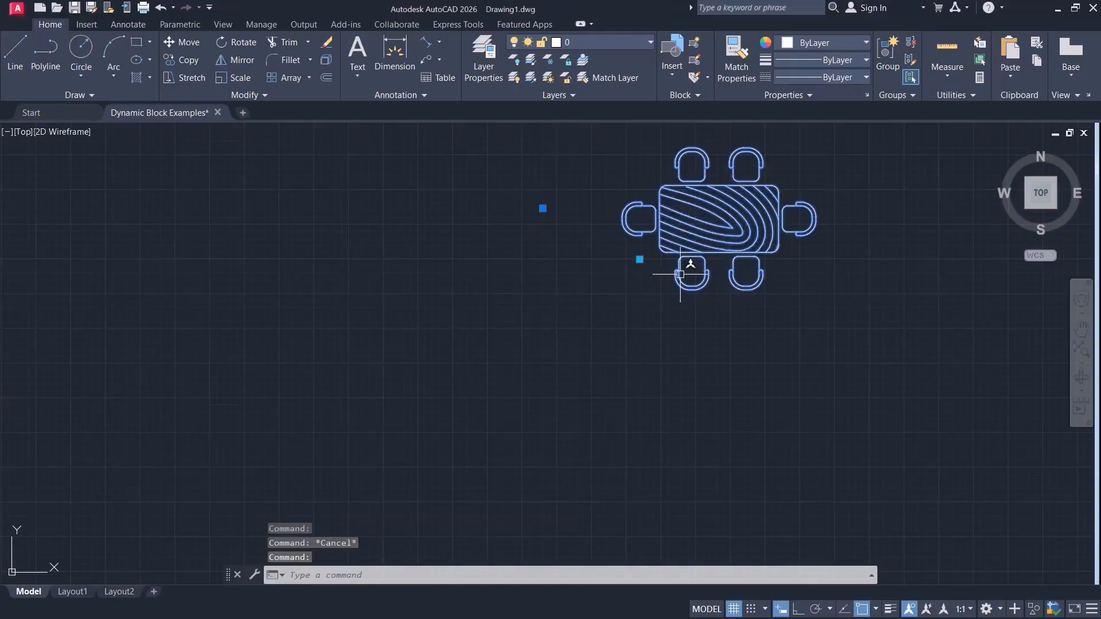
click(639, 259)
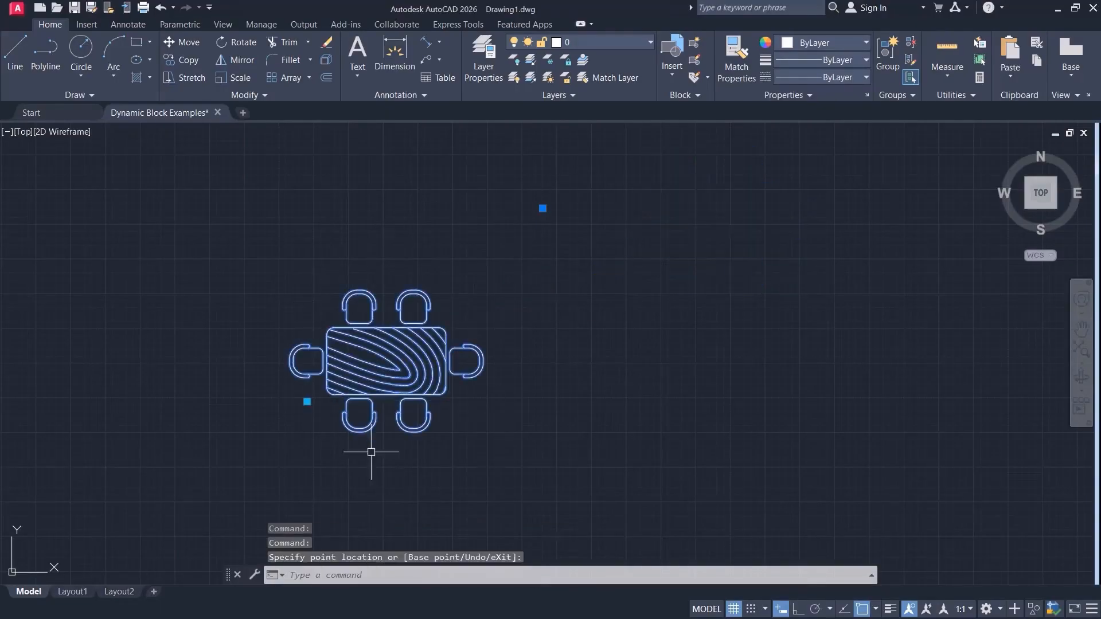
click(644, 400)
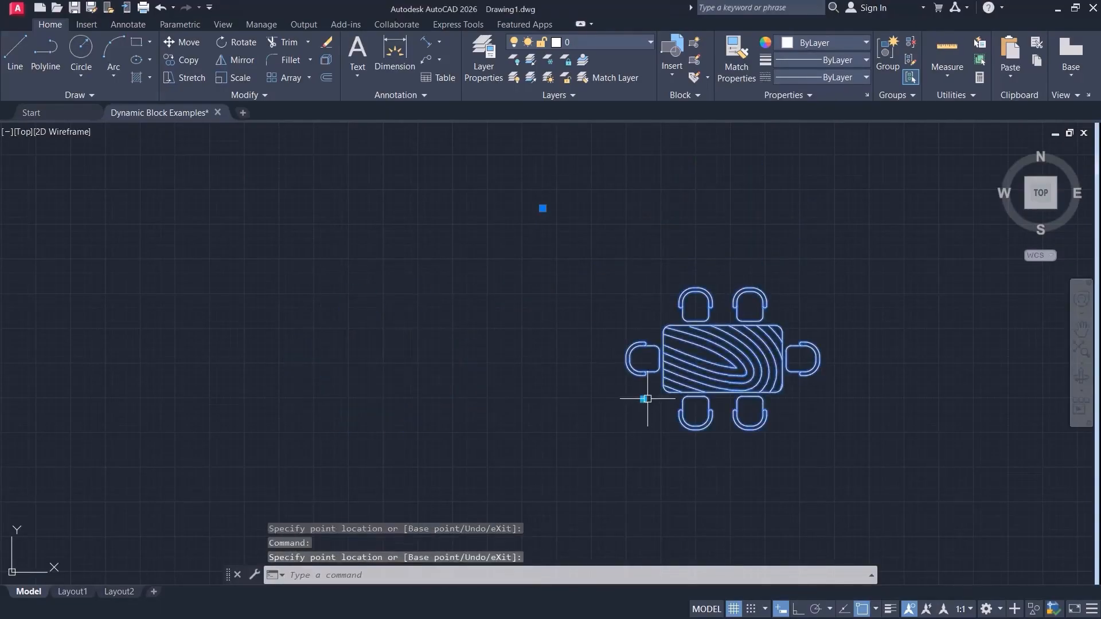
click(647, 398)
click(407, 371)
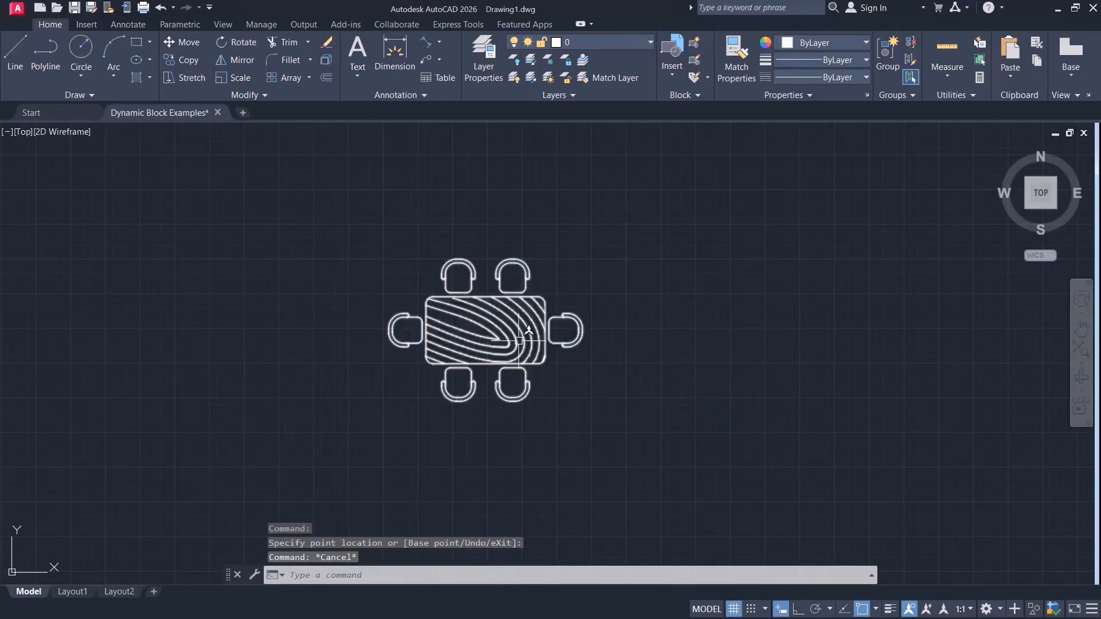
Reopen the dining table block in the Block Editor, with the table and its Position1 parameter in view.
double_click(485, 338)
click(539, 412)
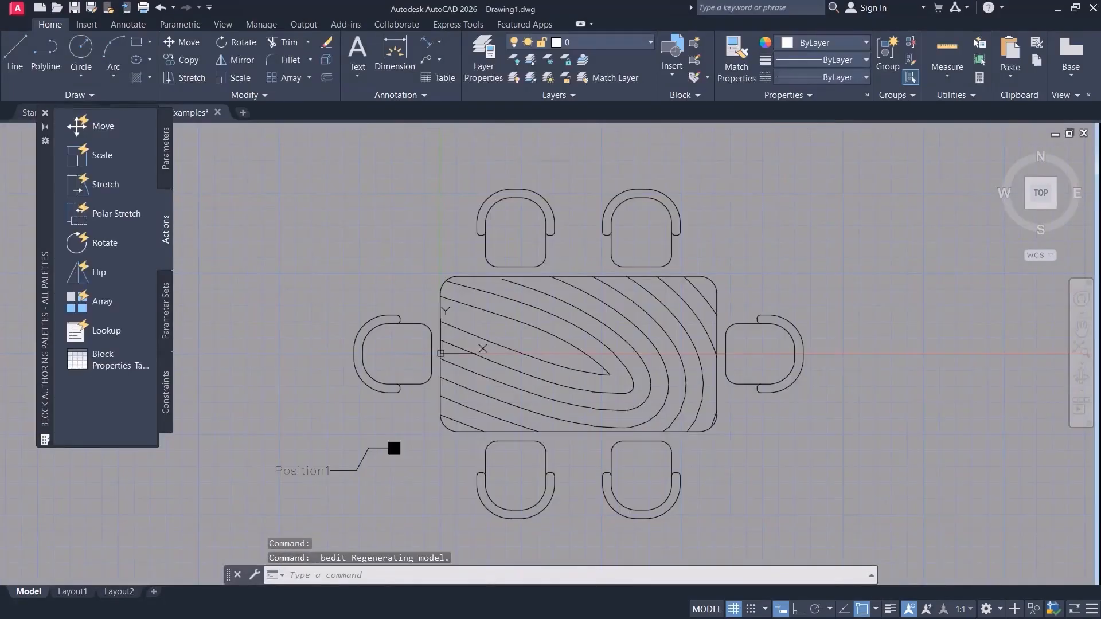
middle_drag(372, 403, 334, 373)
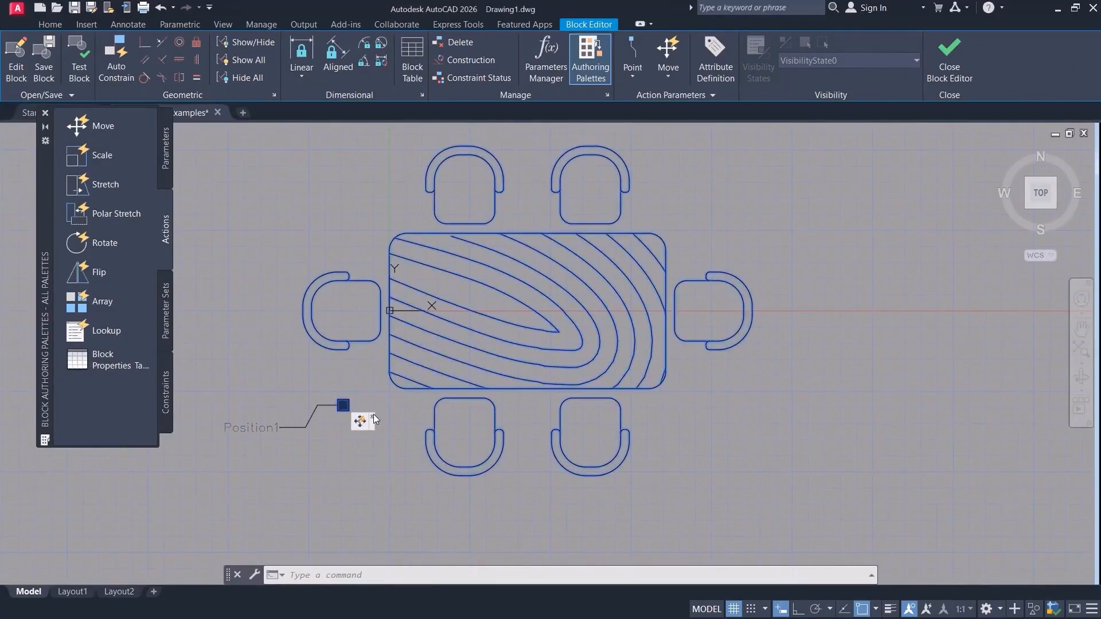
middle_drag(386, 418, 436, 430)
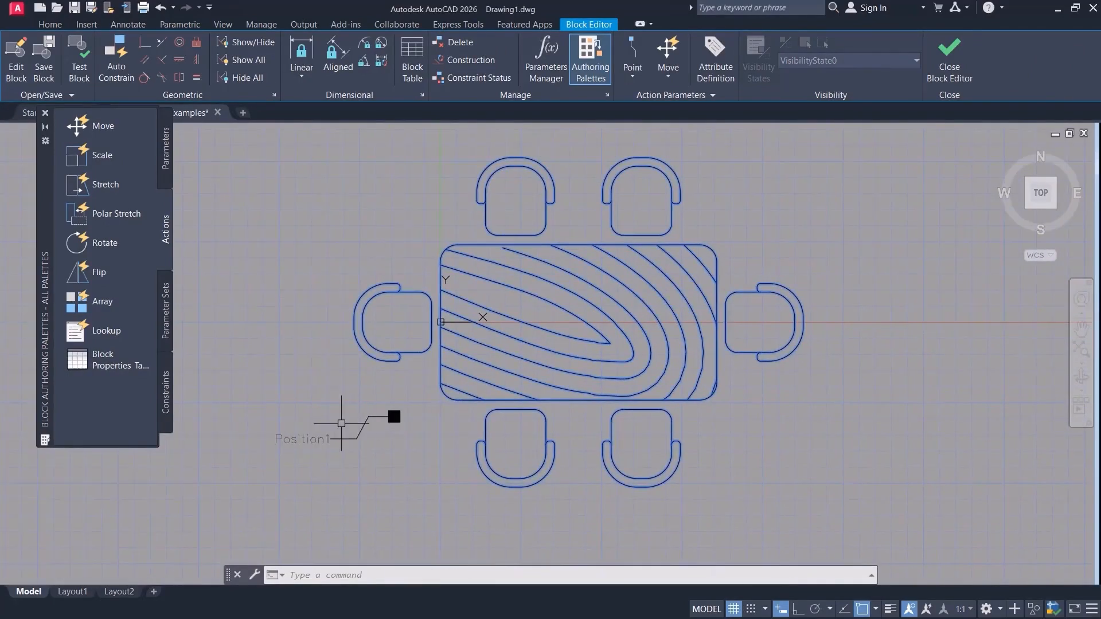
double_click(318, 439)
key(Escape)
double_click(304, 439)
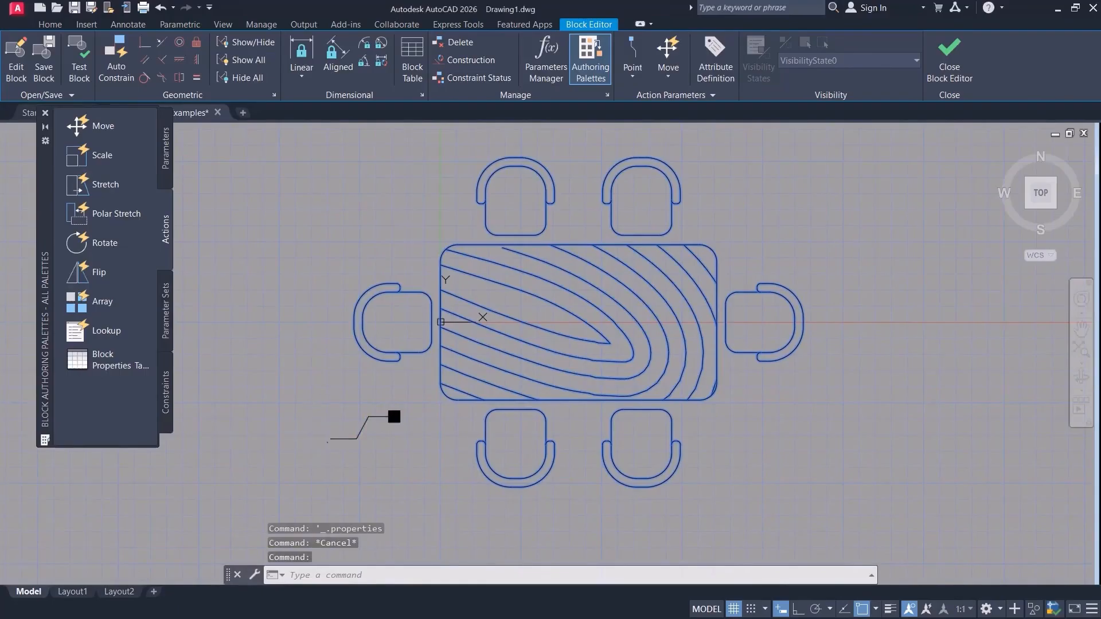
key(Escape)
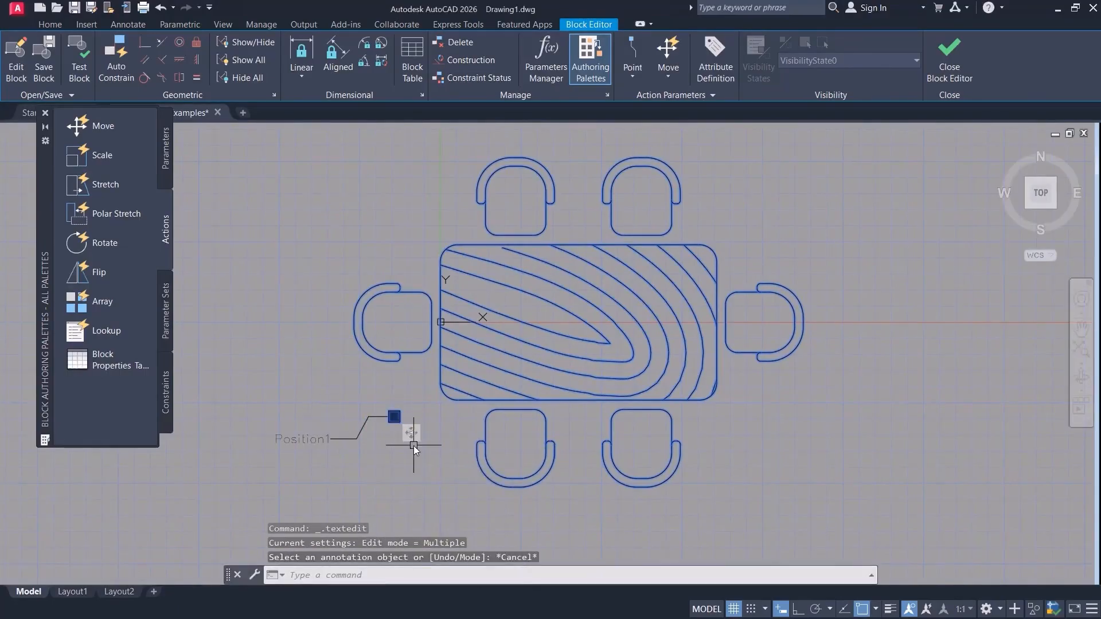
Examine the Move action's options for deleting, changing its selection set, renaming, and showing or hiding actions.
right_click(415, 436)
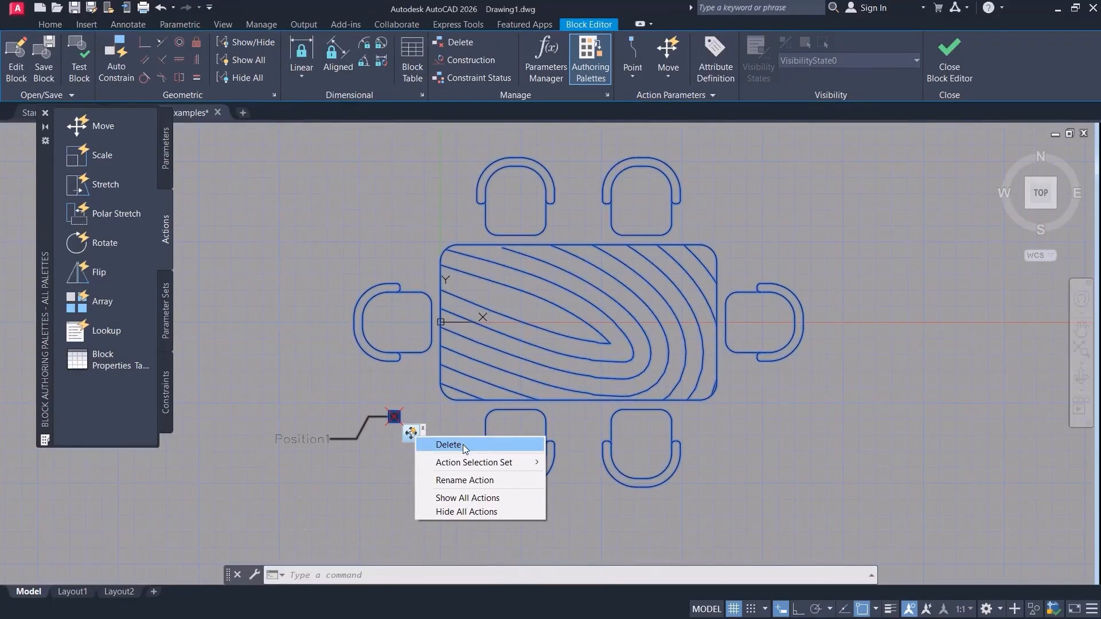
mouse_move(487, 463)
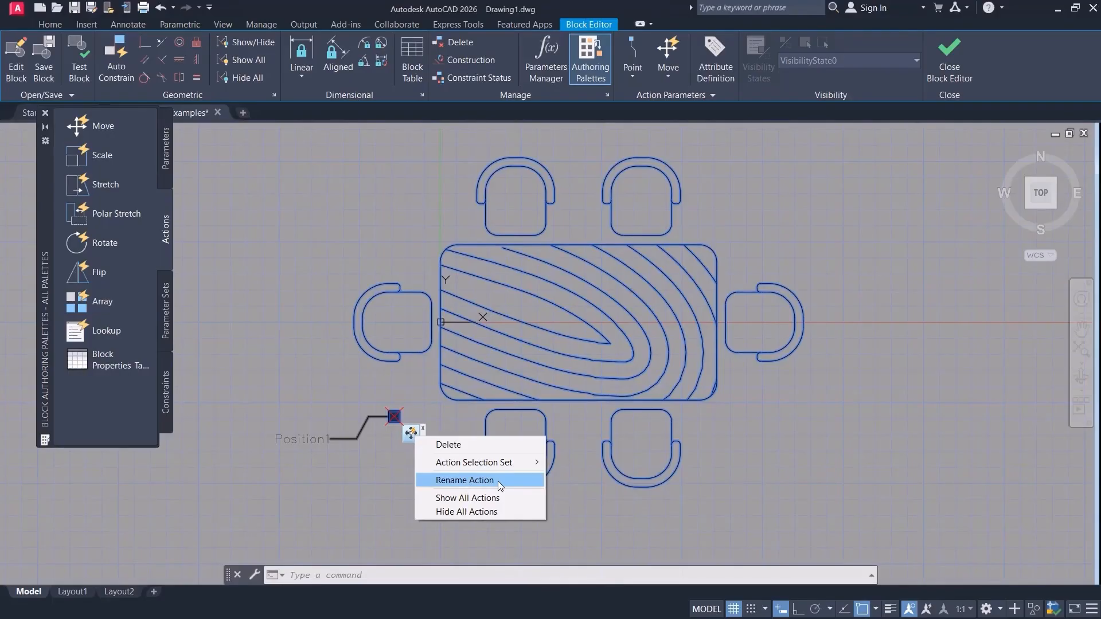
click(479, 511)
mouse_move(401, 464)
middle_down()
mouse_move(428, 447)
mouse_move(361, 457)
middle_up()
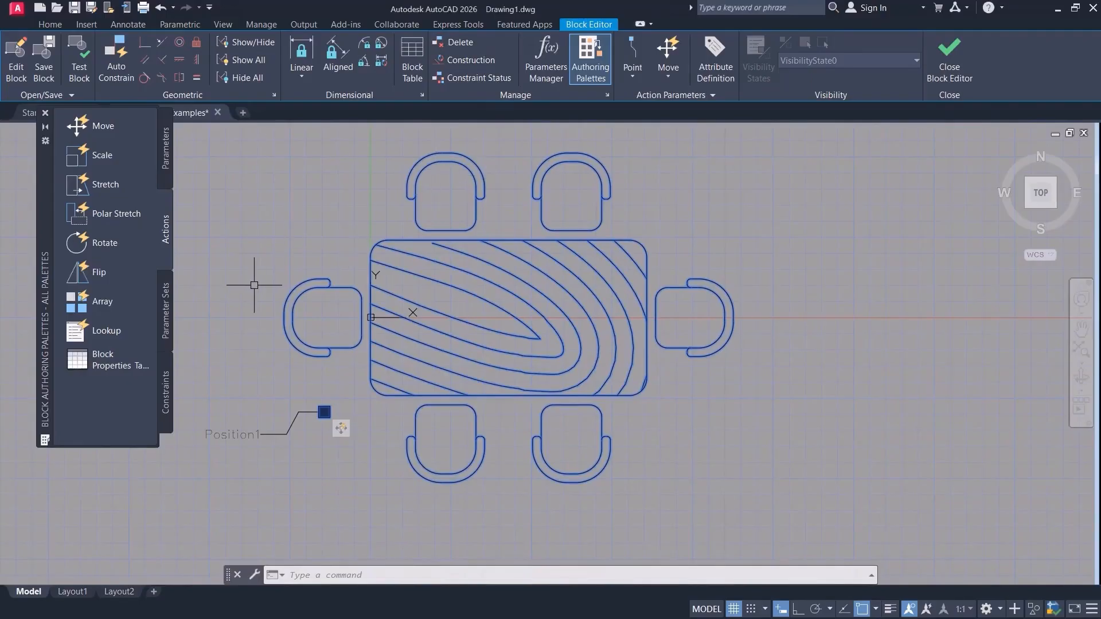
Close the Block Editor, saving the parameter changes, and check the table block's grips in the drawing.
click(952, 55)
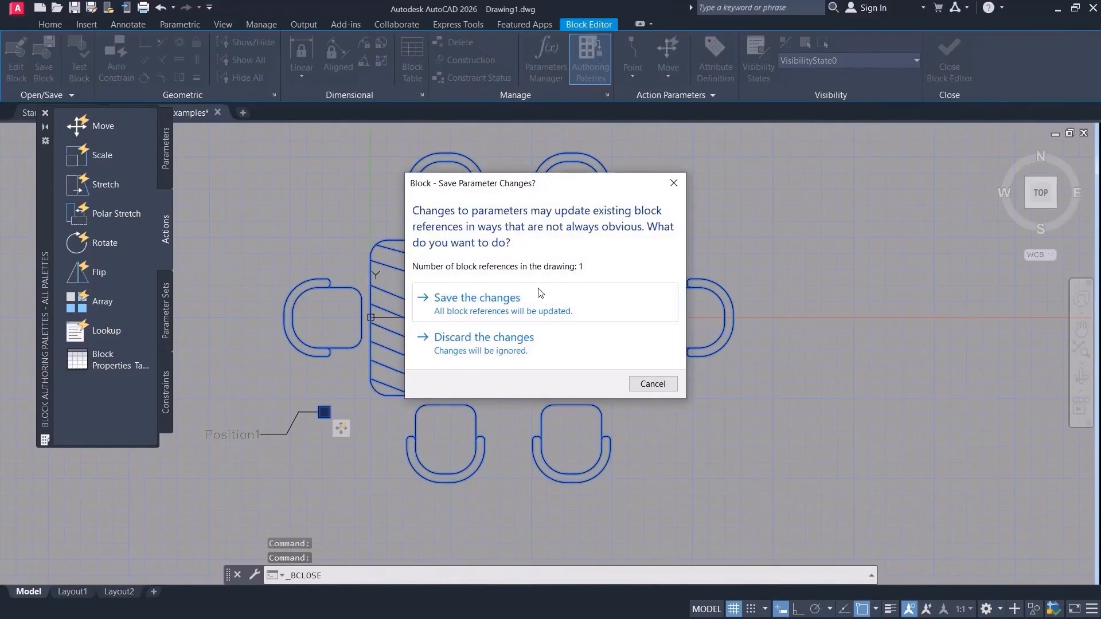
click(528, 298)
click(500, 276)
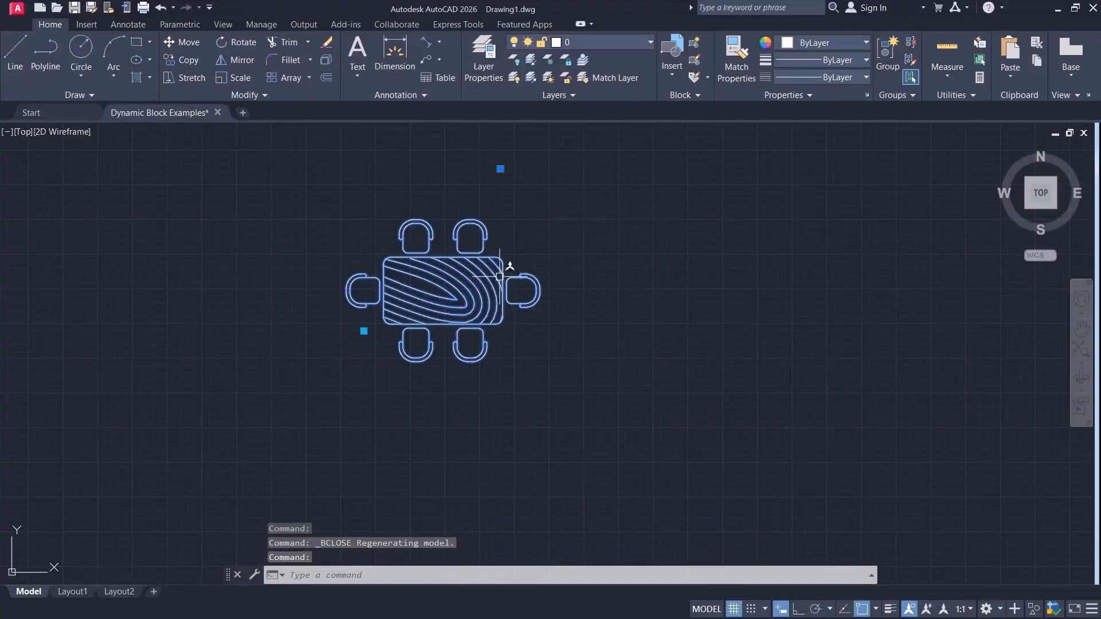
key(Escape)
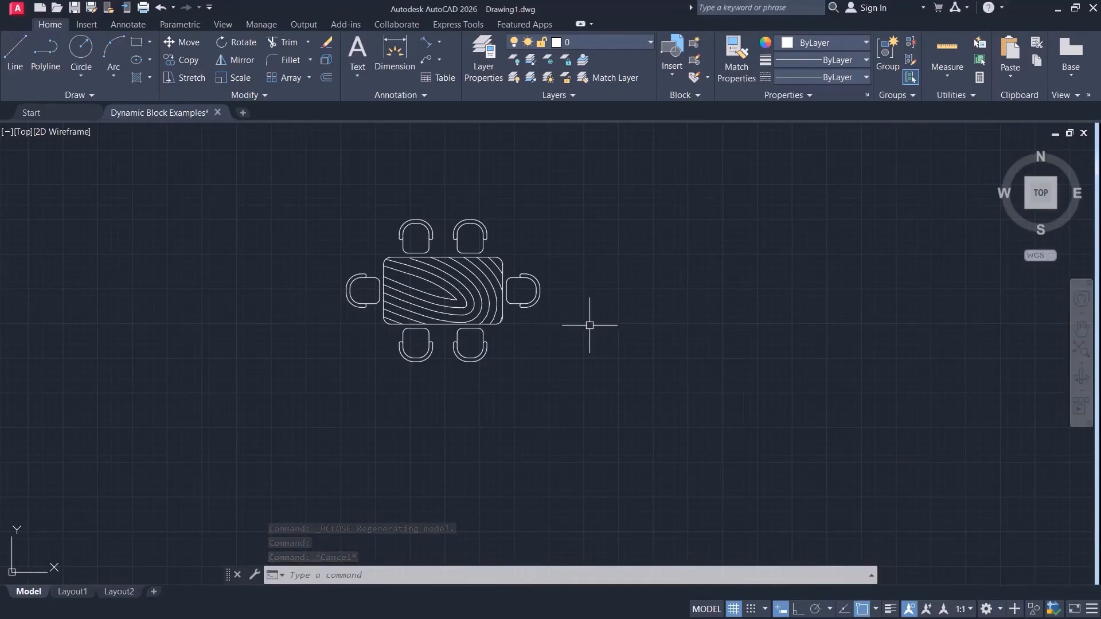
click(531, 295)
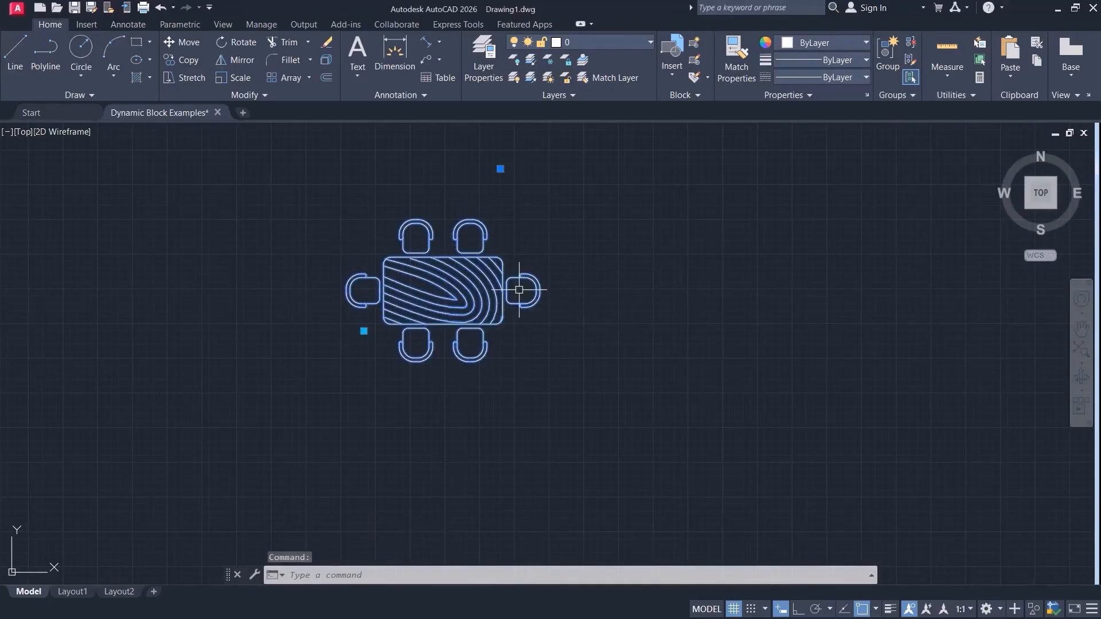
key(Escape)
click(530, 294)
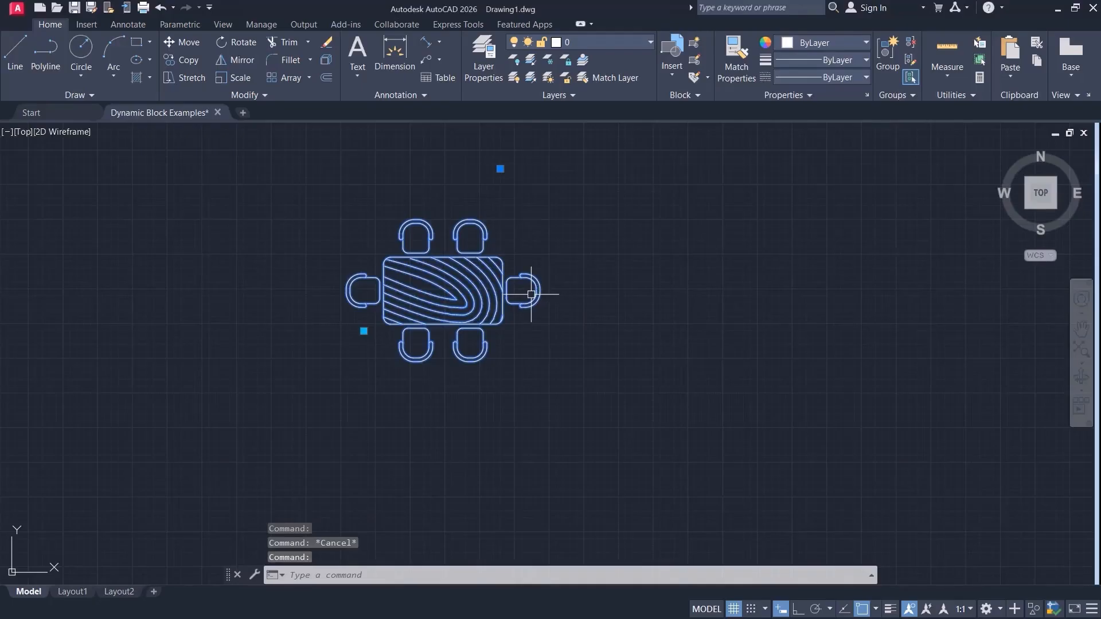
key(Escape)
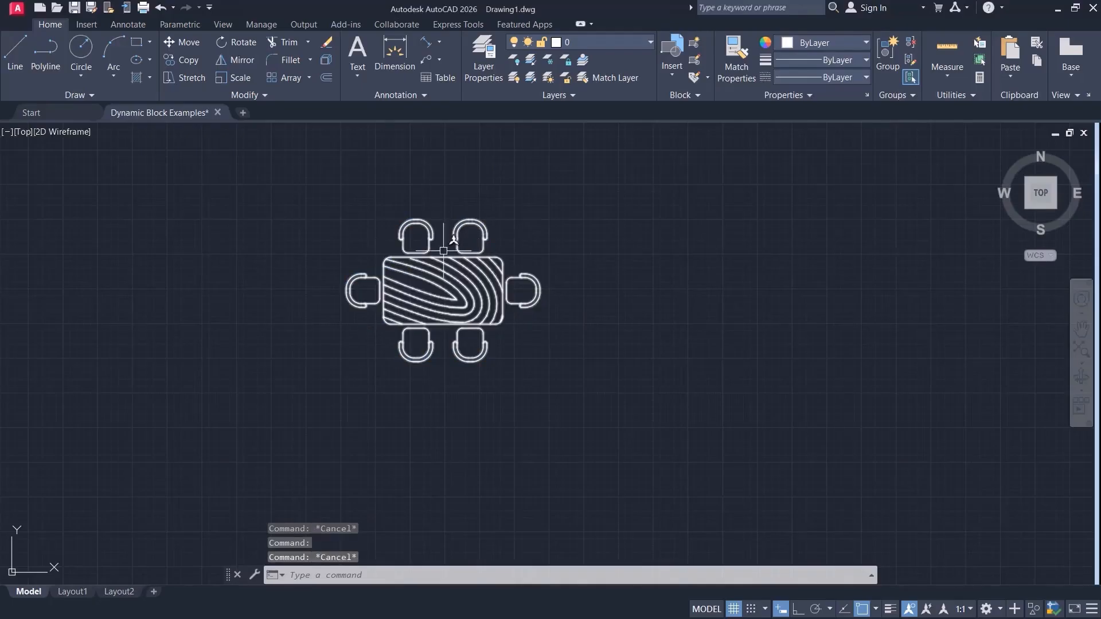
Reopen the Table 02 block definition in the Block Editor.
click(459, 281)
double_click(459, 281)
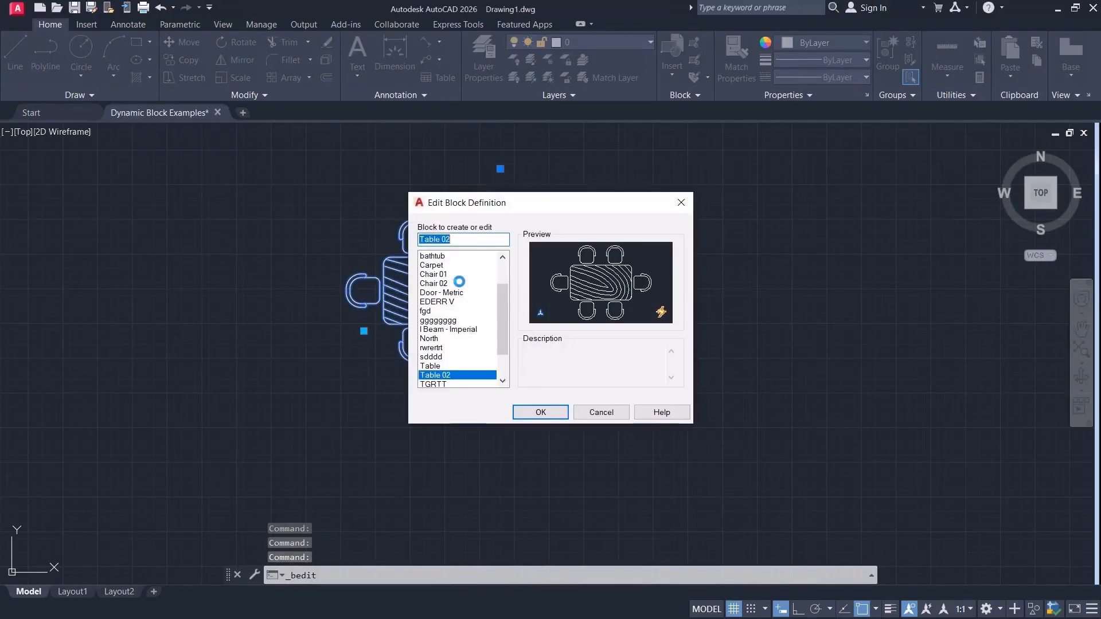
click(540, 412)
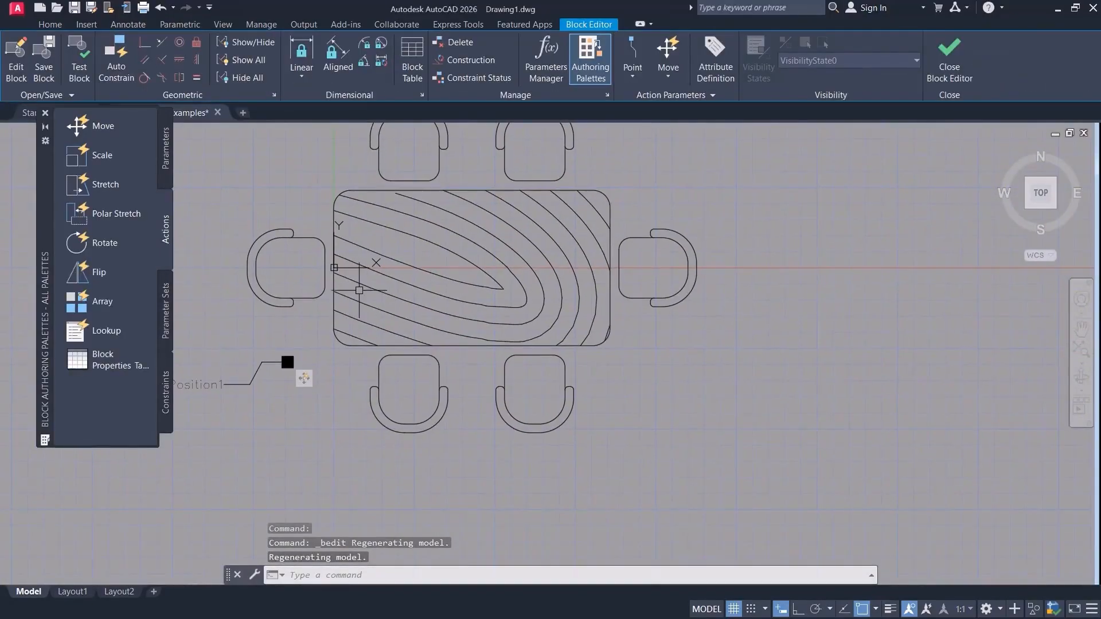
Add a second point parameter on the right-hand chair, with its label below and to the right of the chair.
click(165, 147)
click(99, 127)
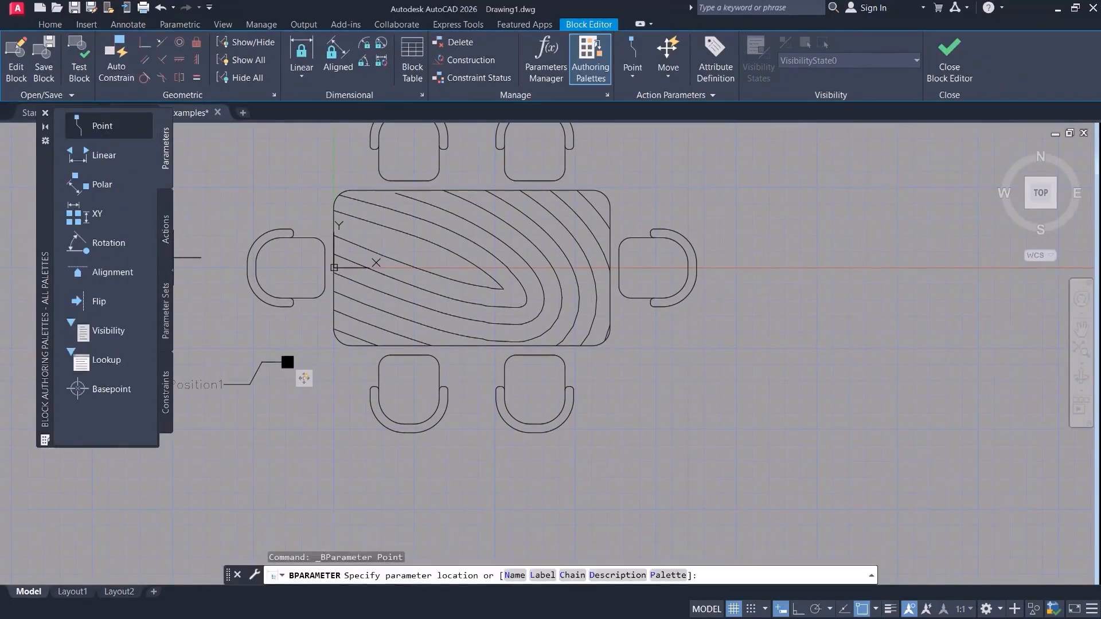
click(663, 267)
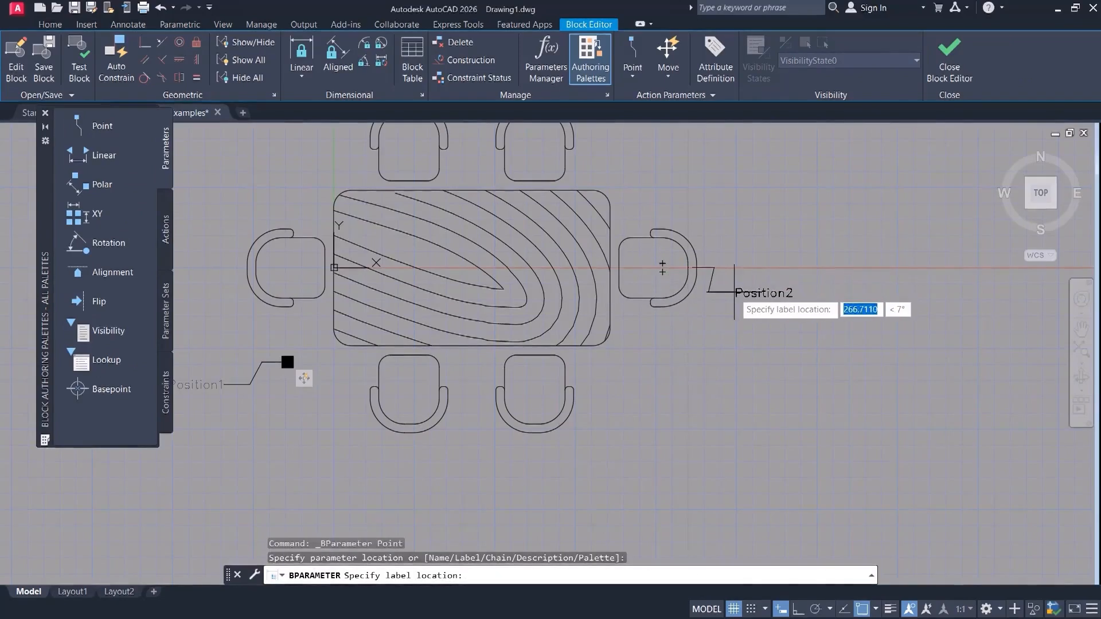
click(751, 308)
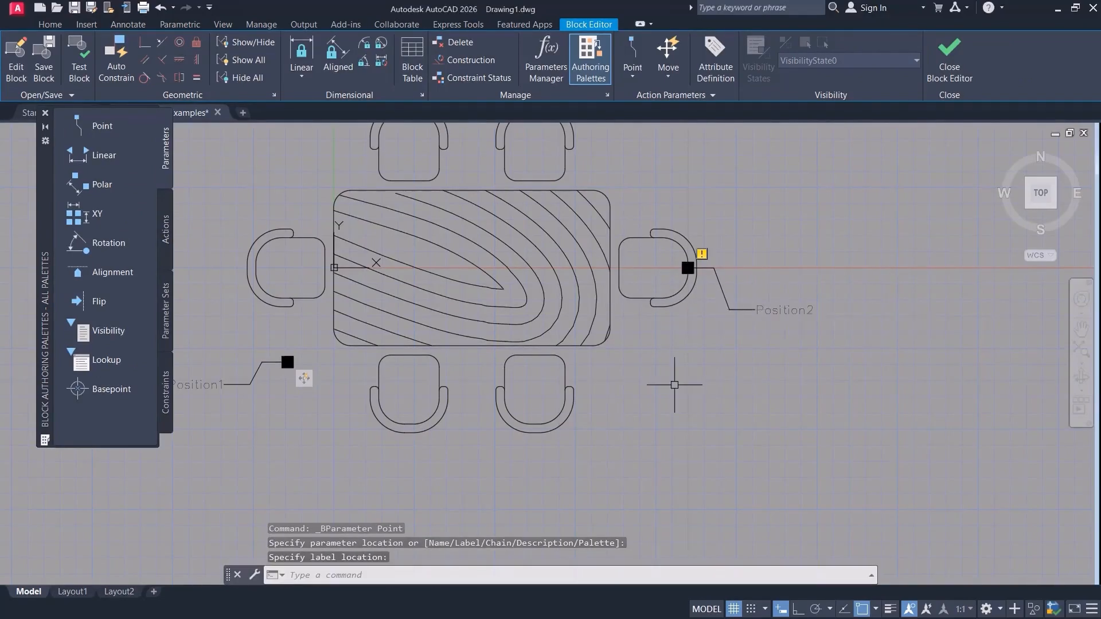
Assign a Move action to the new point parameter, with the right-hand chair and the parameter as its selection set.
click(165, 224)
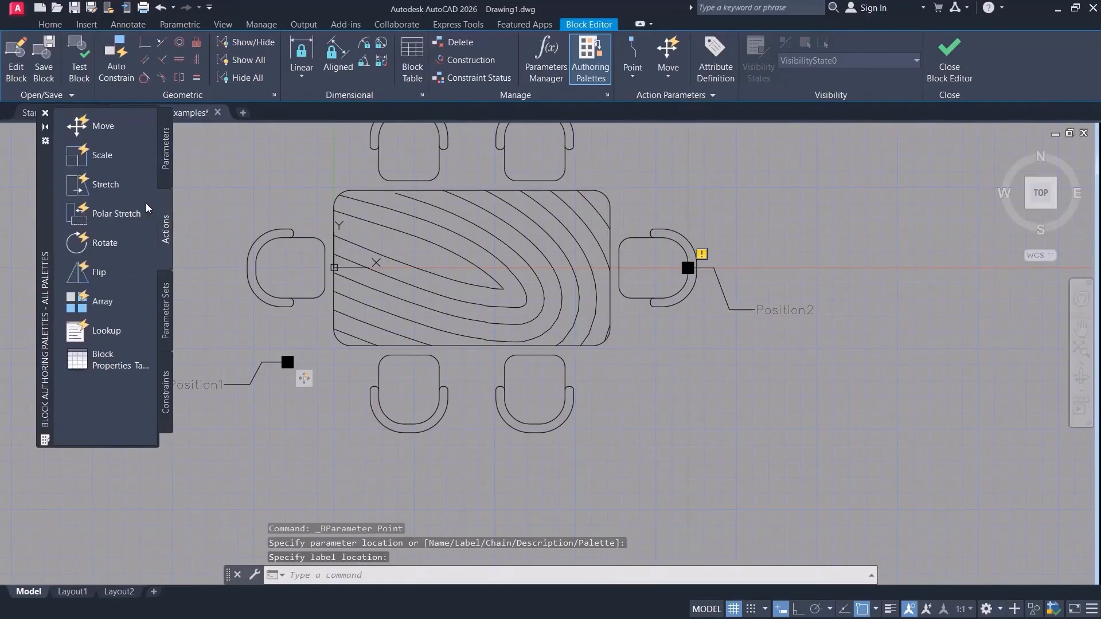
click(102, 127)
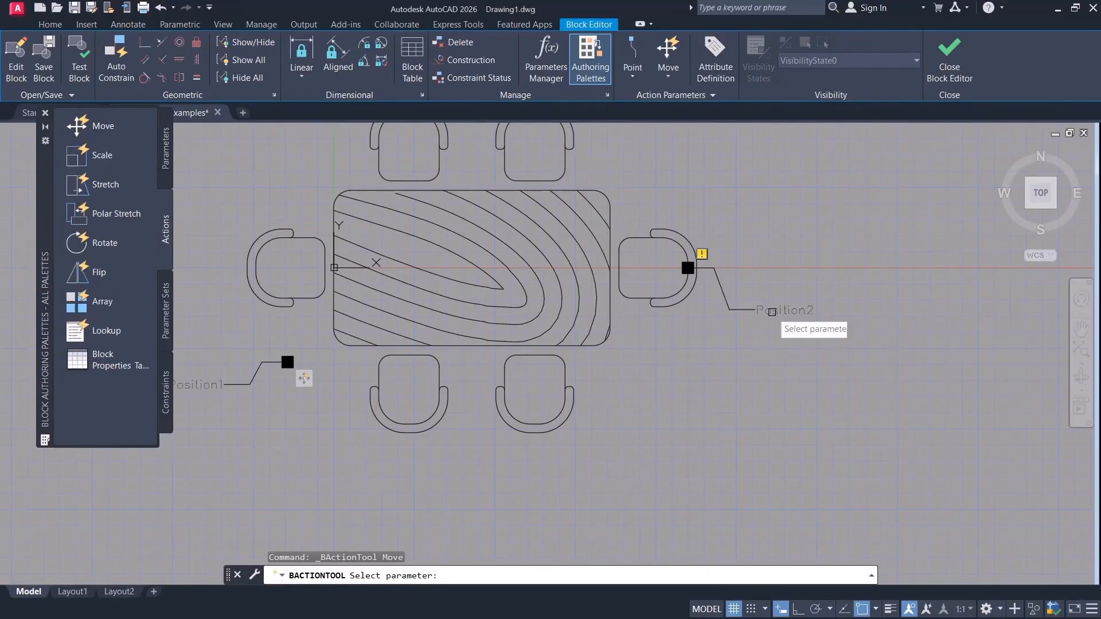
click(769, 311)
click(714, 208)
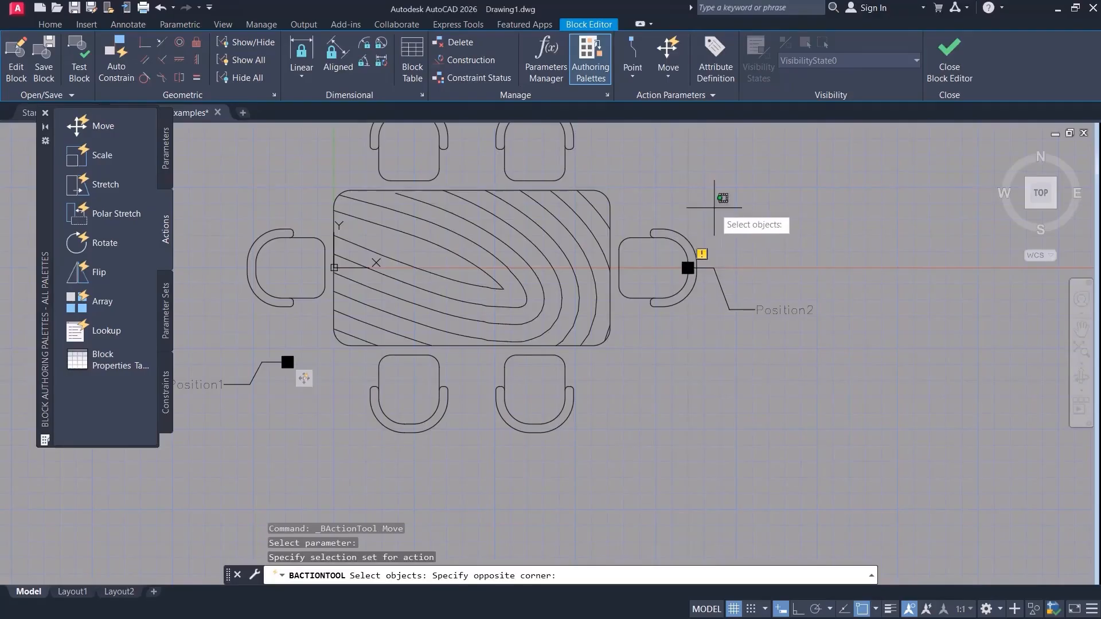
click(616, 327)
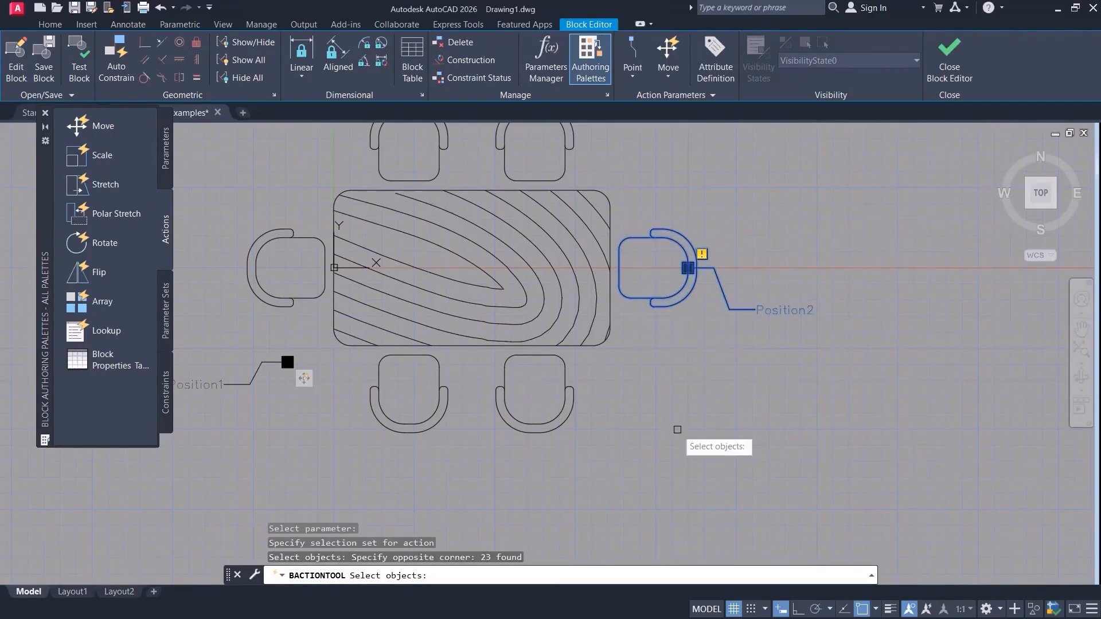
key(Return)
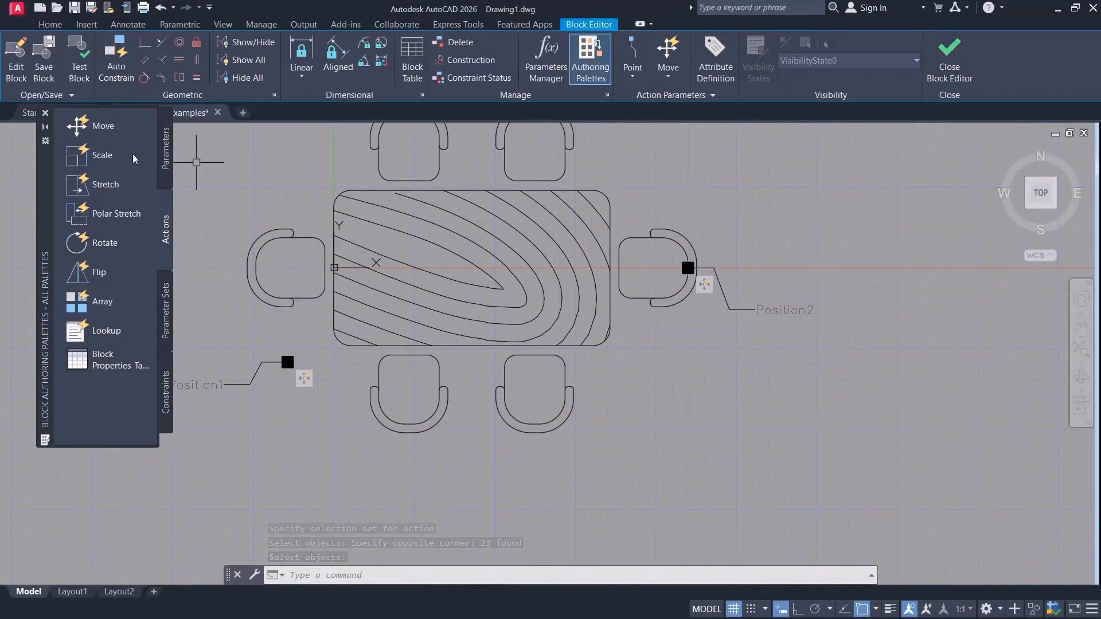
Open the block in a test window and shift the table with all chairs several times by the first point parameter's grip.
click(79, 68)
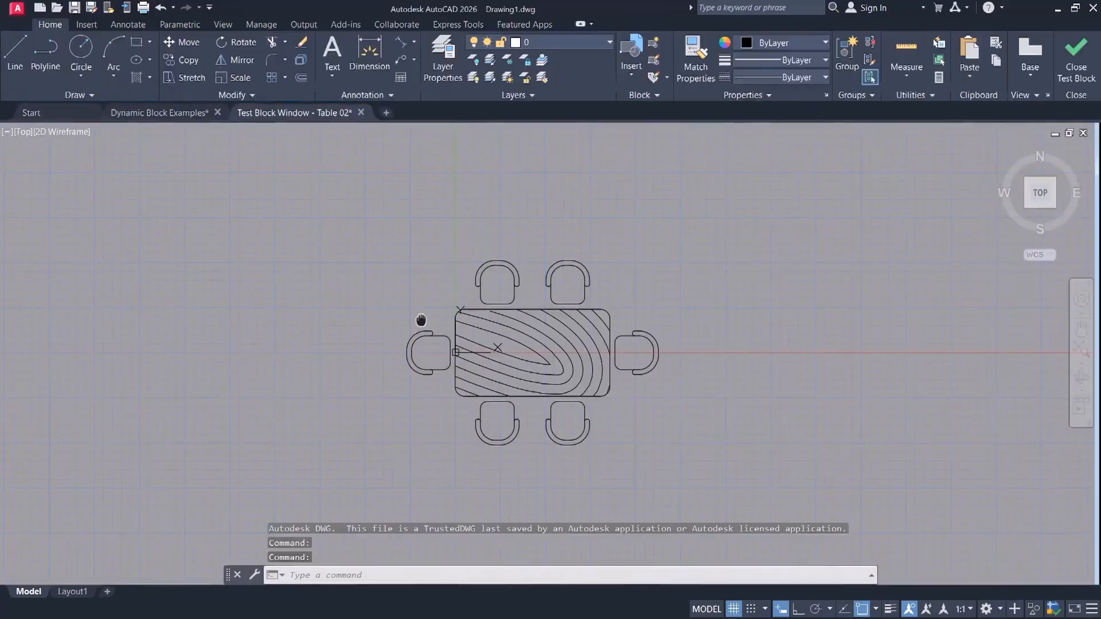
middle_drag(421, 320, 281, 285)
mouse_move(164, 292)
middle_down()
mouse_move(213, 284)
mouse_move(213, 274)
middle_up()
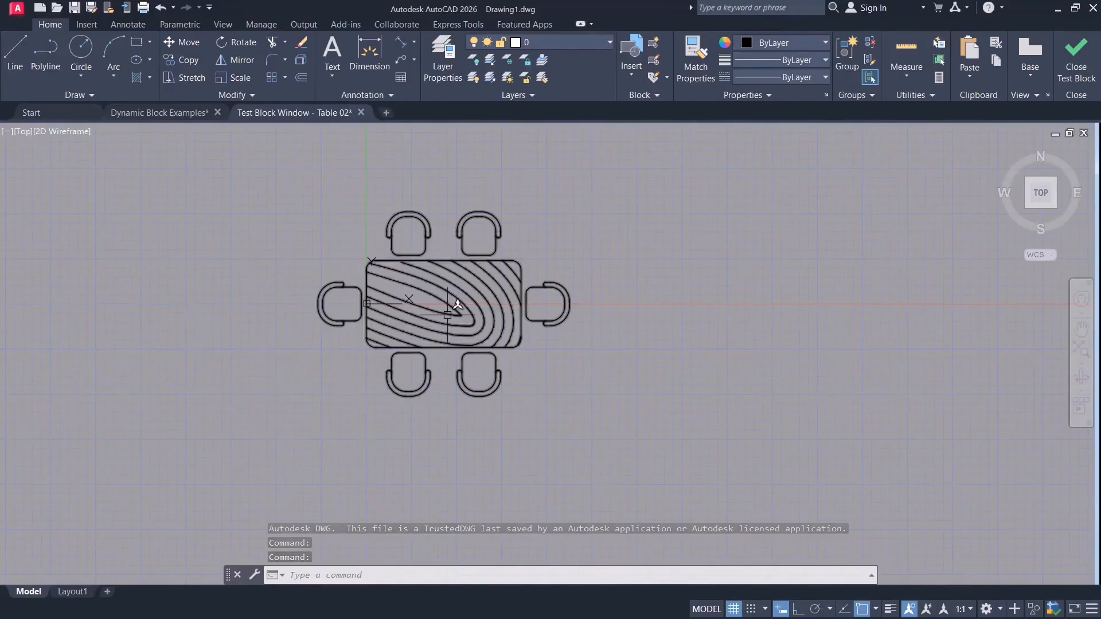
click(348, 350)
click(341, 357)
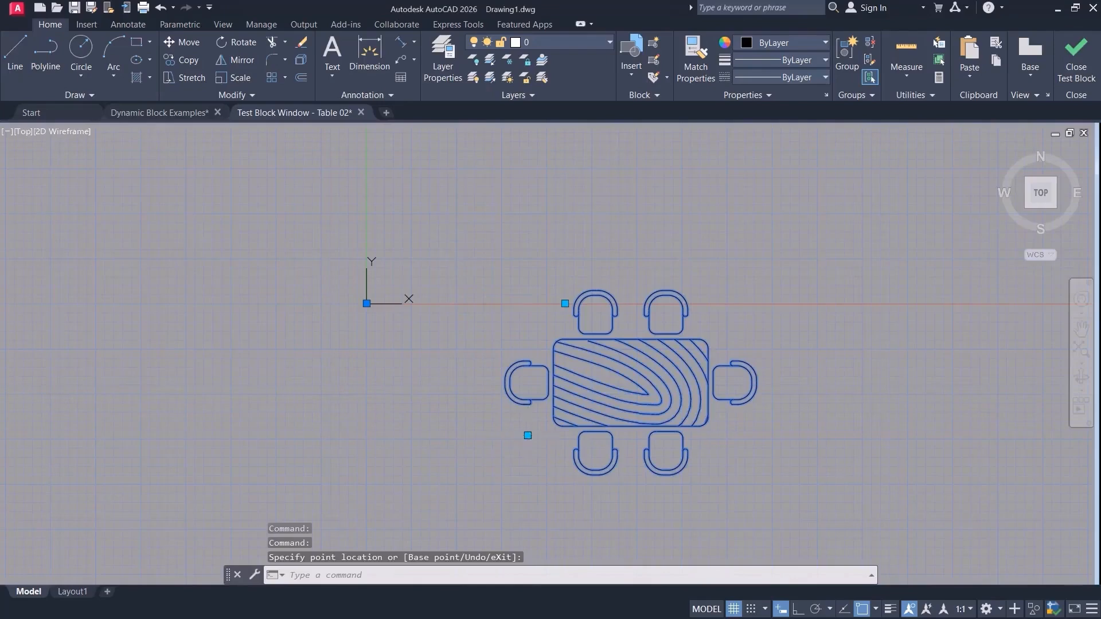
click(293, 366)
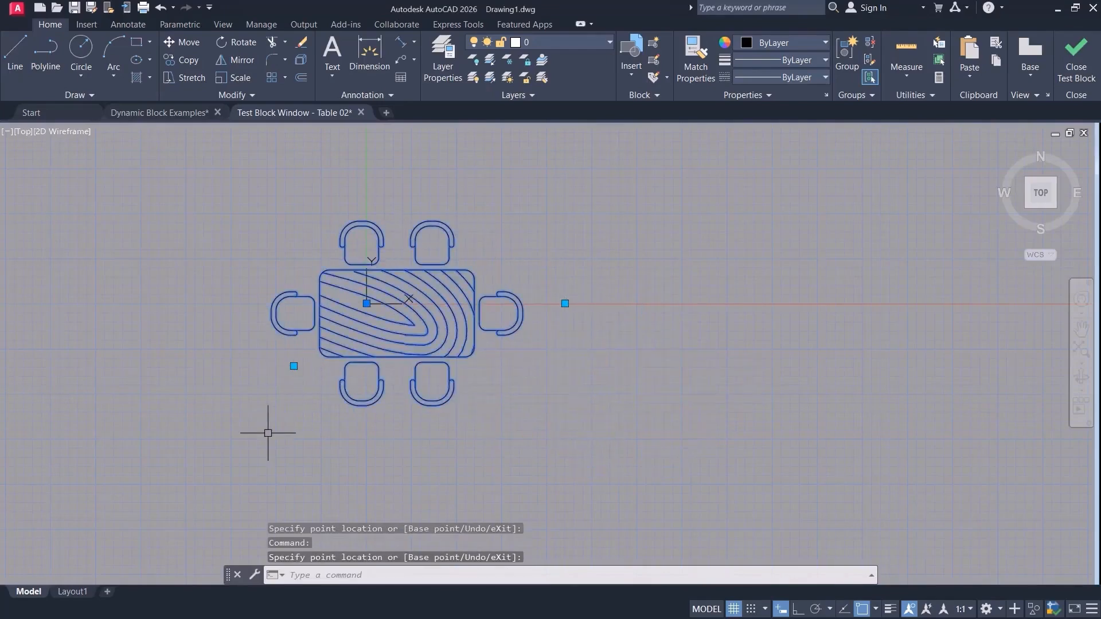
click(294, 366)
click(372, 362)
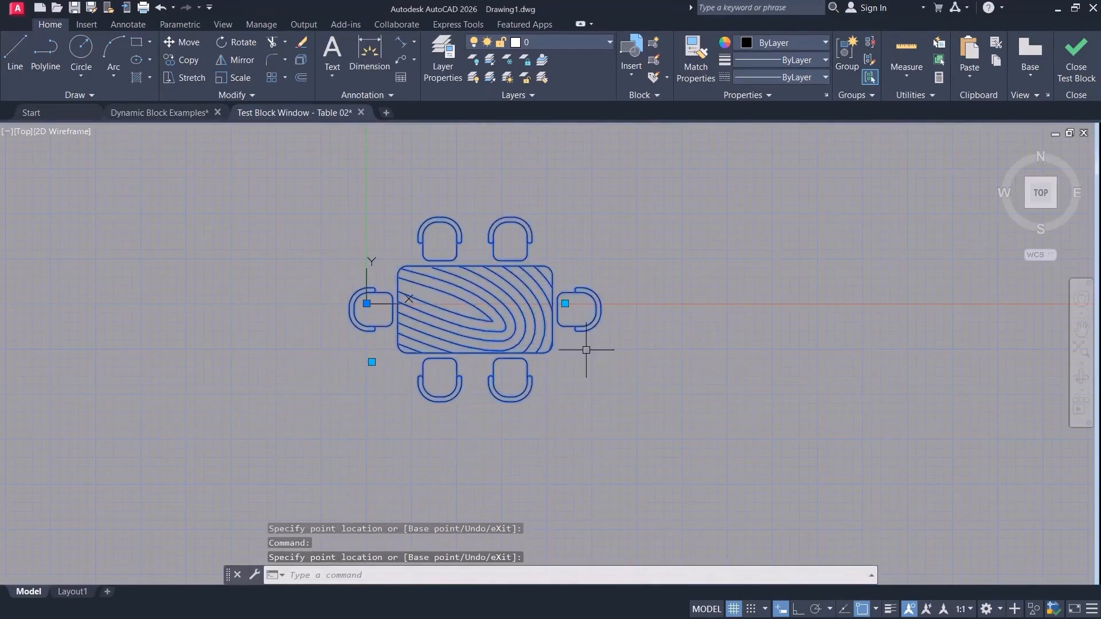
Move only the right-hand chair around by its own point grip, ending just beside the table's right edge.
click(565, 304)
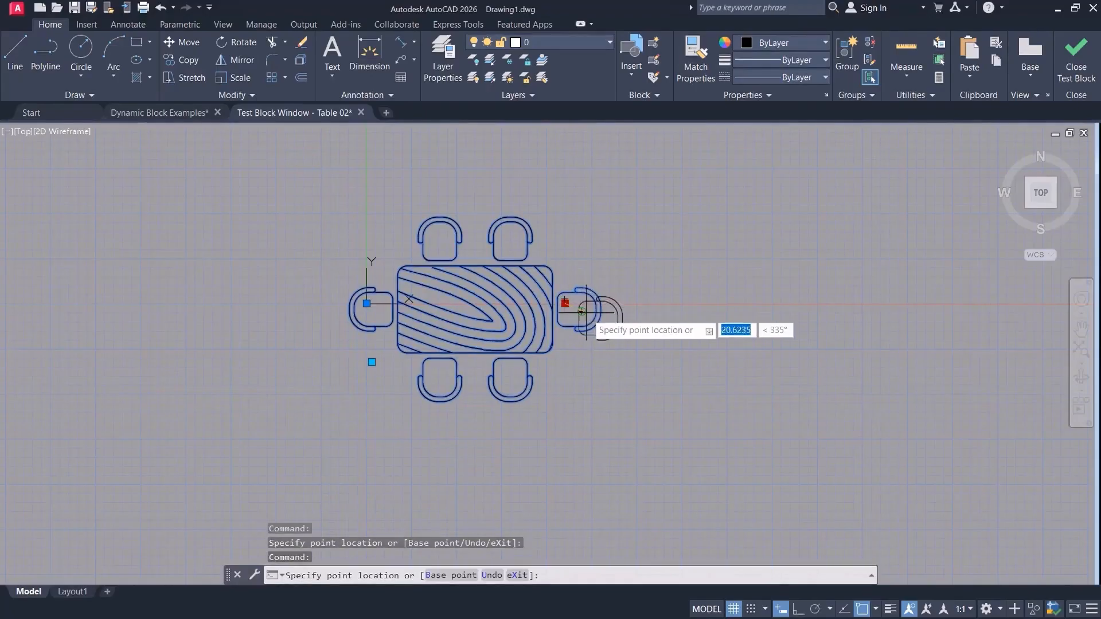
click(628, 327)
click(628, 327)
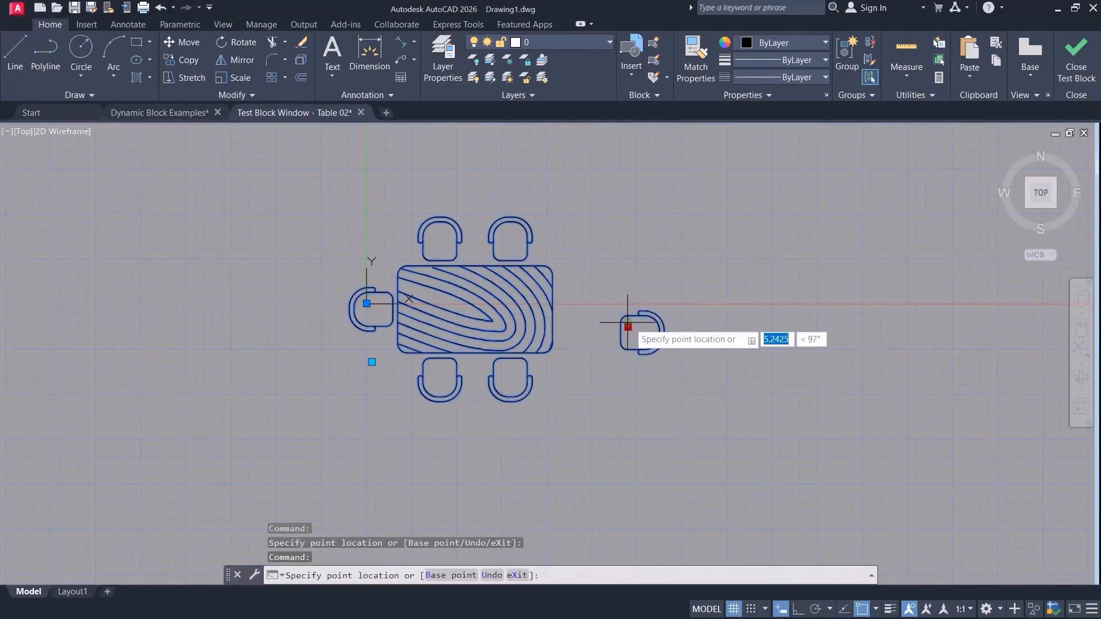
click(660, 251)
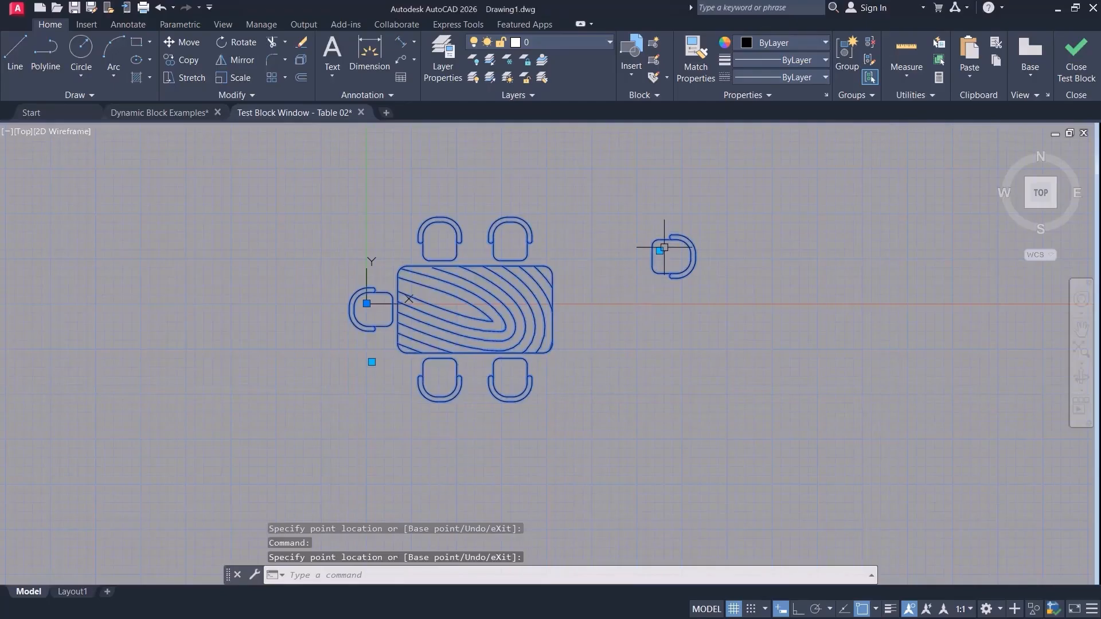
click(659, 251)
click(715, 309)
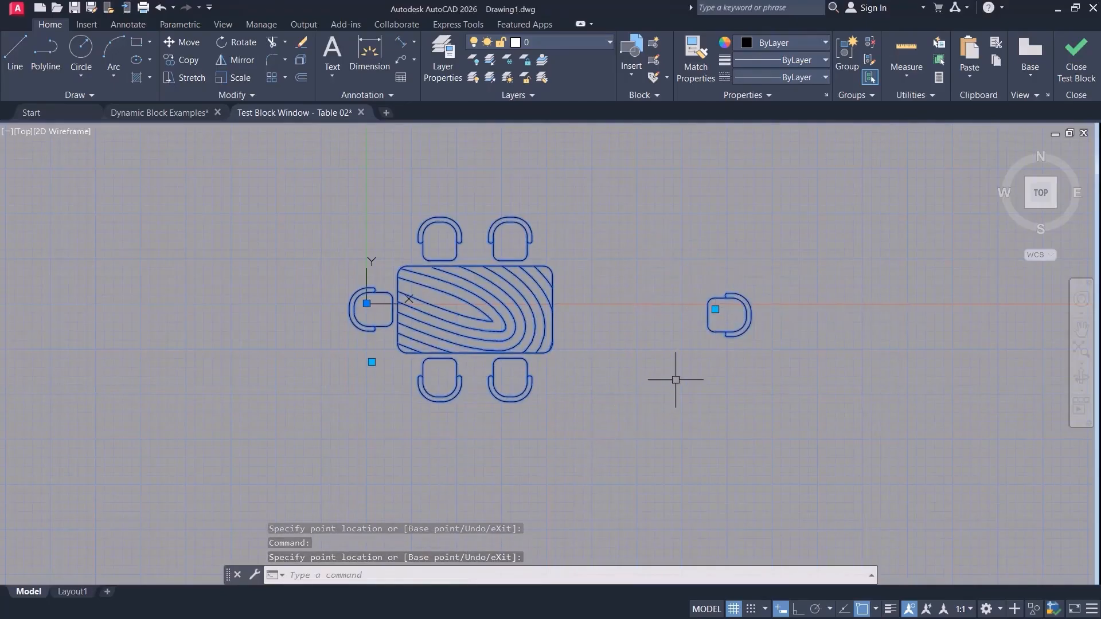
click(715, 309)
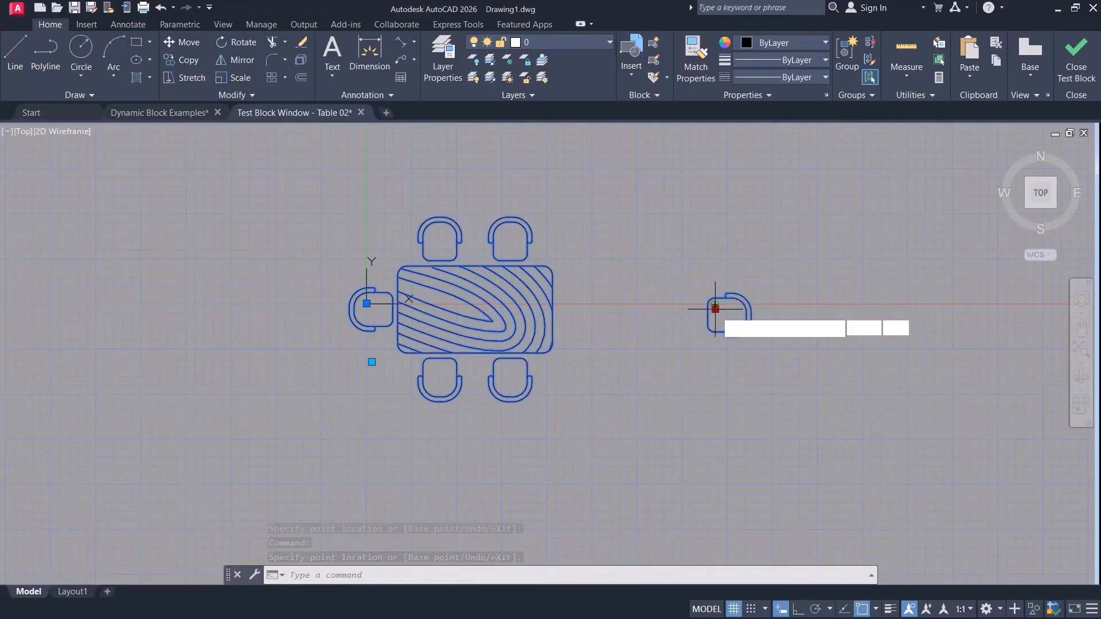
click(572, 299)
Shift the table and all chairs by the first point parameter's grip, ending well below the origin.
middle_drag(587, 410, 591, 360)
scroll(591, 360, down, 2)
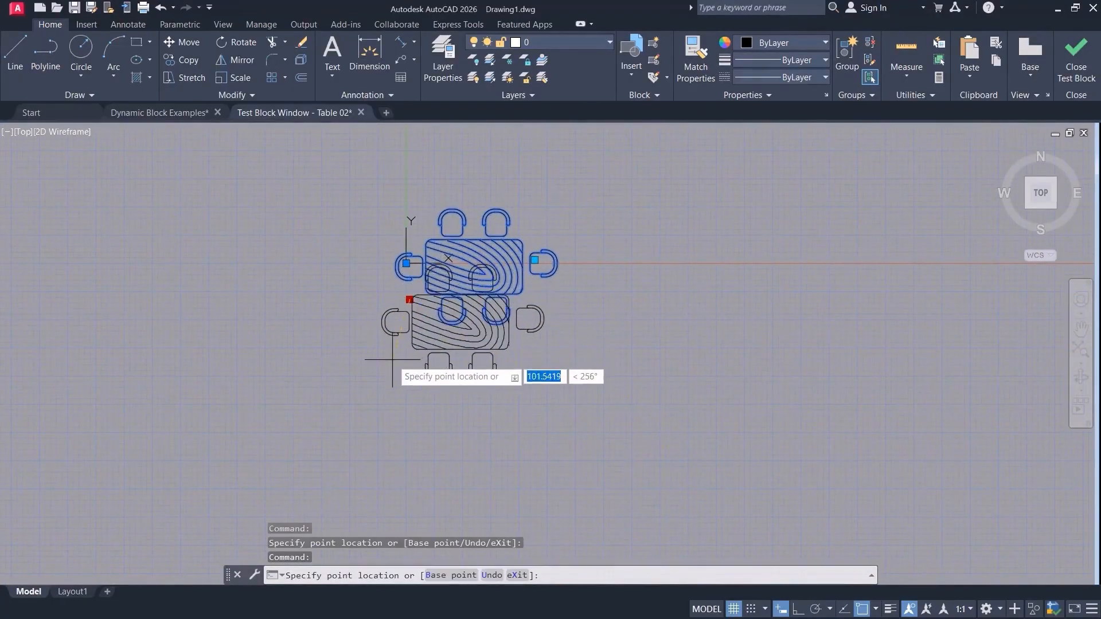
click(277, 429)
click(296, 398)
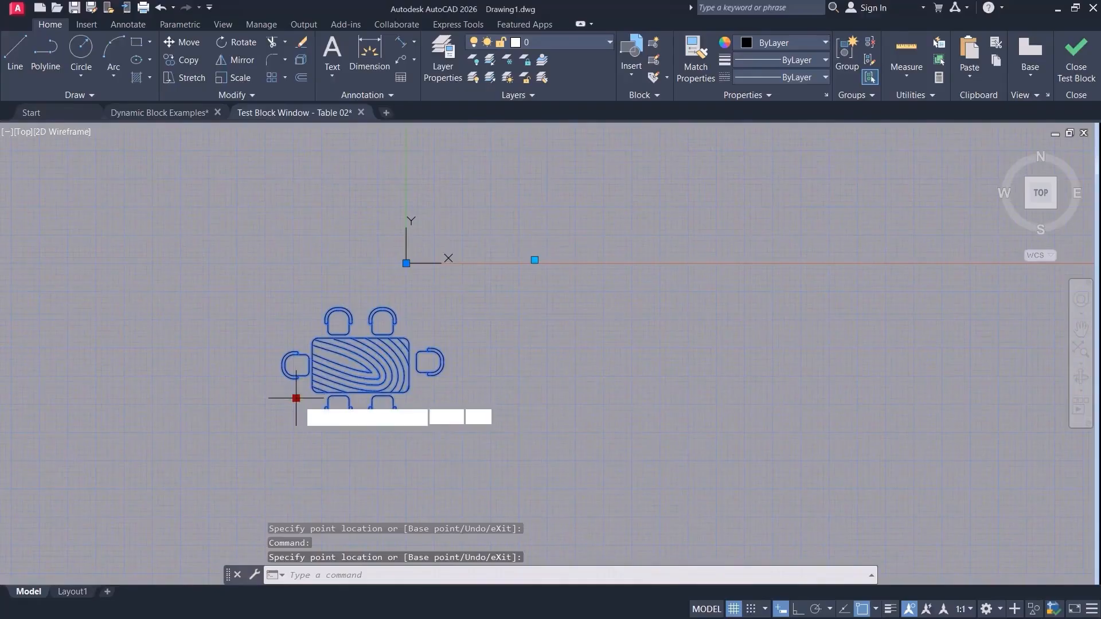
click(370, 457)
Pull the right-hand chair away from the table by its distant point grip and return it beside the table.
click(534, 260)
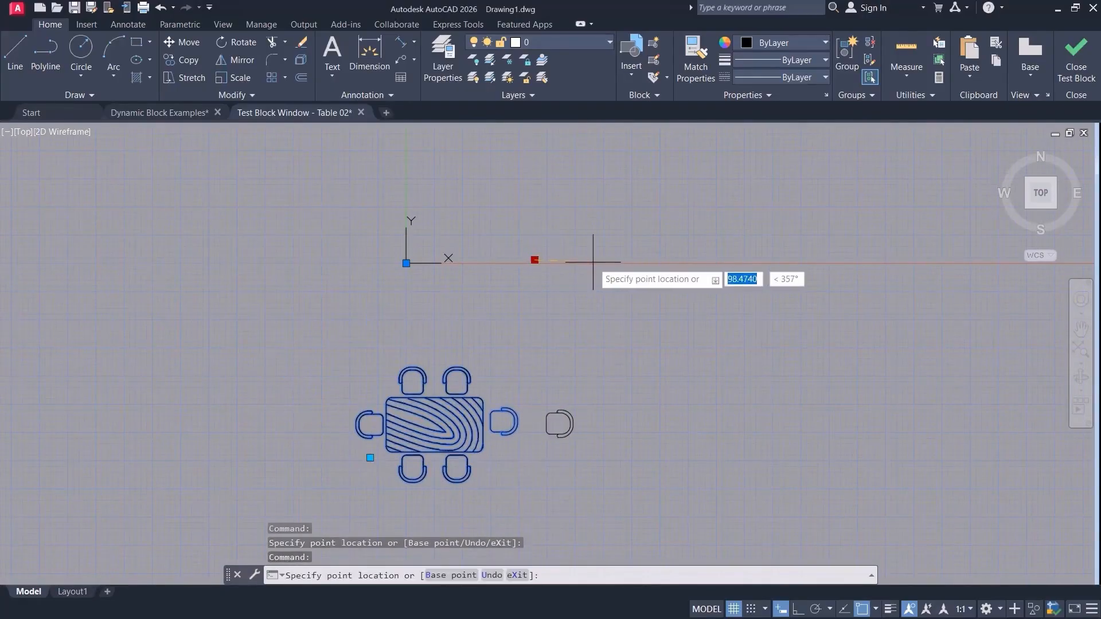
click(603, 260)
click(604, 260)
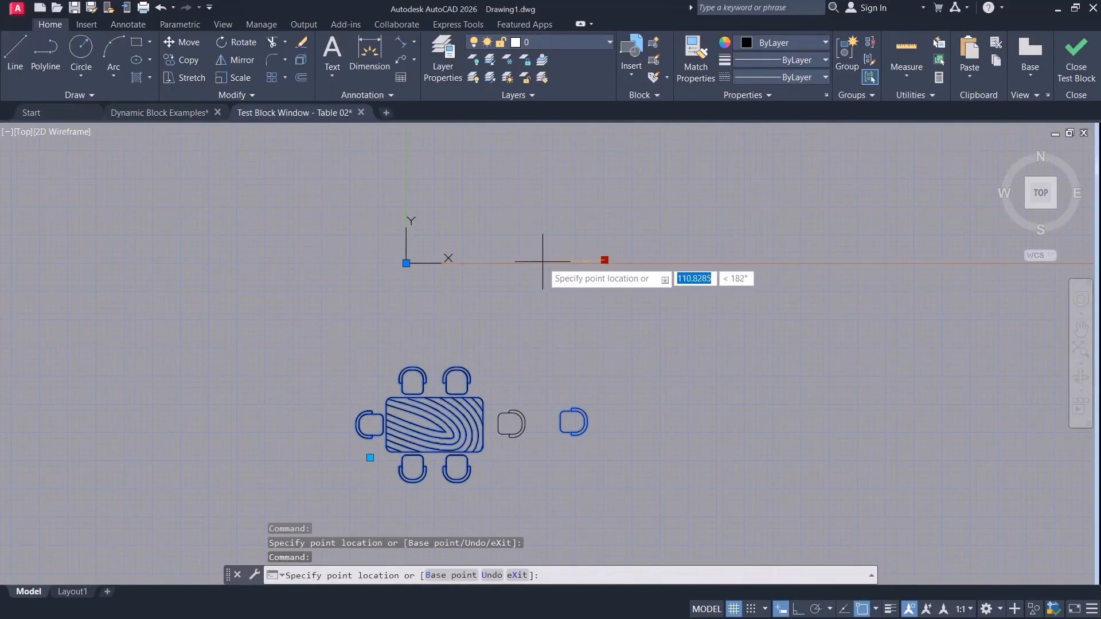
click(543, 261)
click(542, 262)
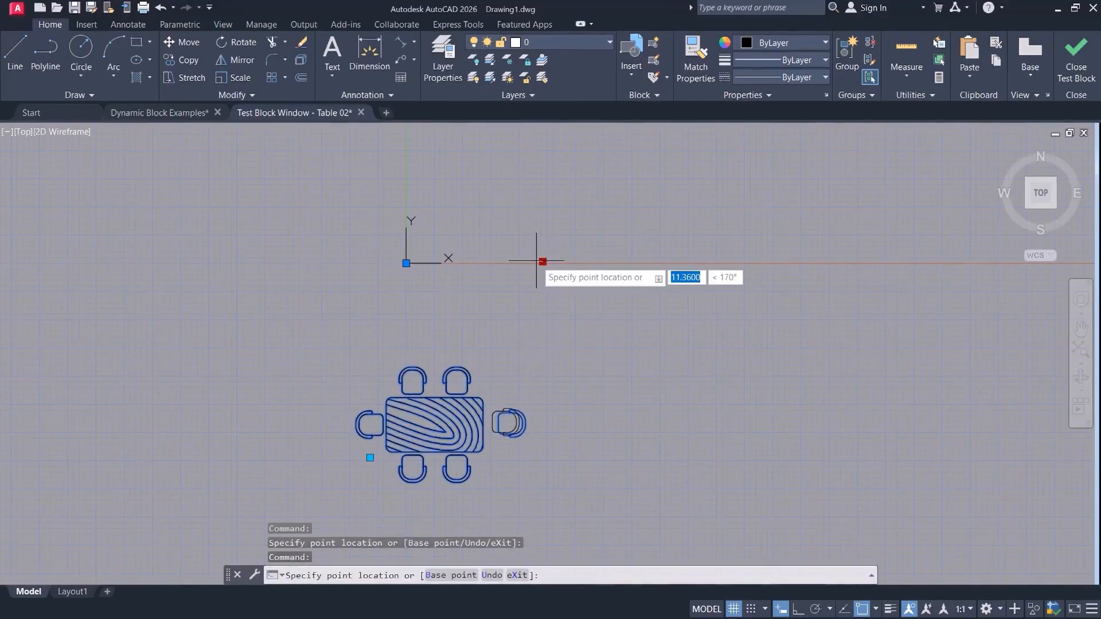
click(535, 259)
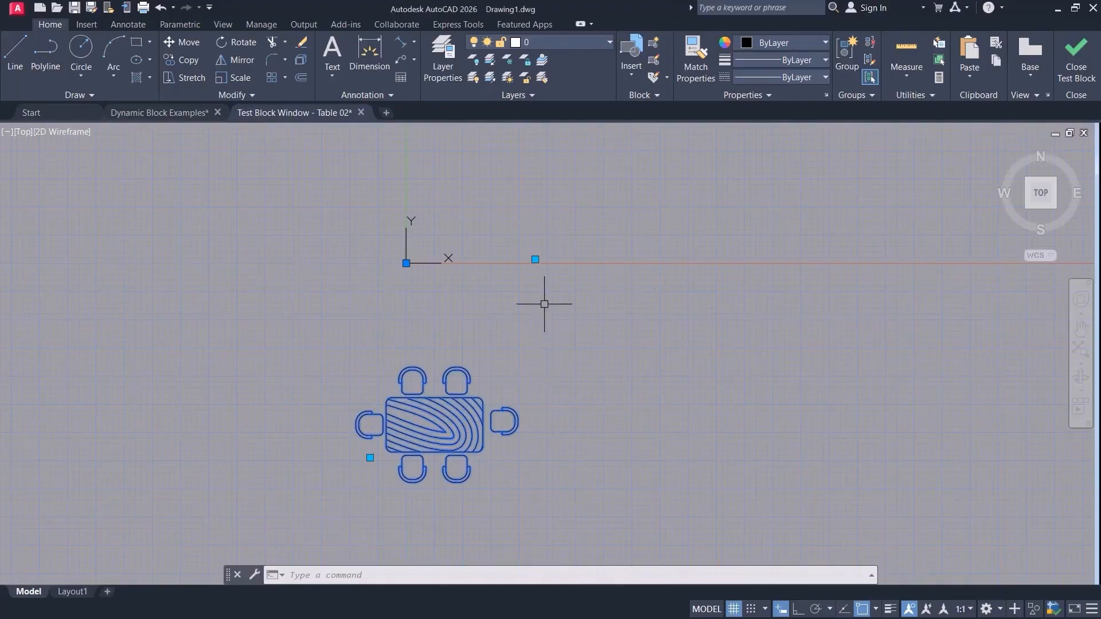
Close the test window and give the first point's Move action a new selection set covering the table, all chairs and the second point parameter.
click(1077, 68)
middle_drag(581, 310, 656, 319)
right_click(418, 377)
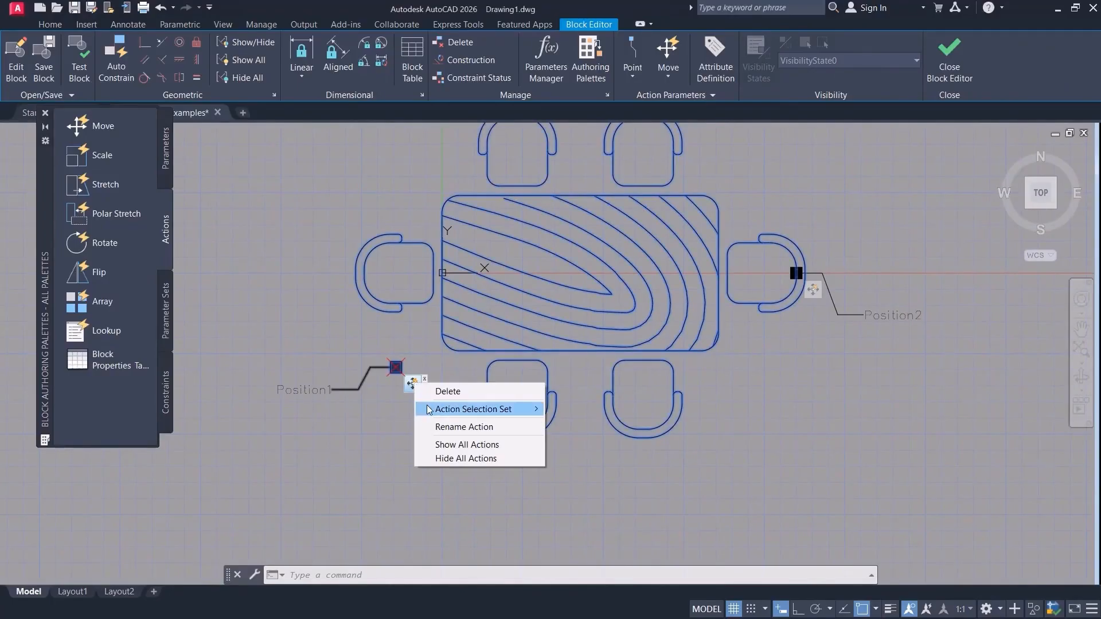
mouse_move(457, 409)
click(581, 409)
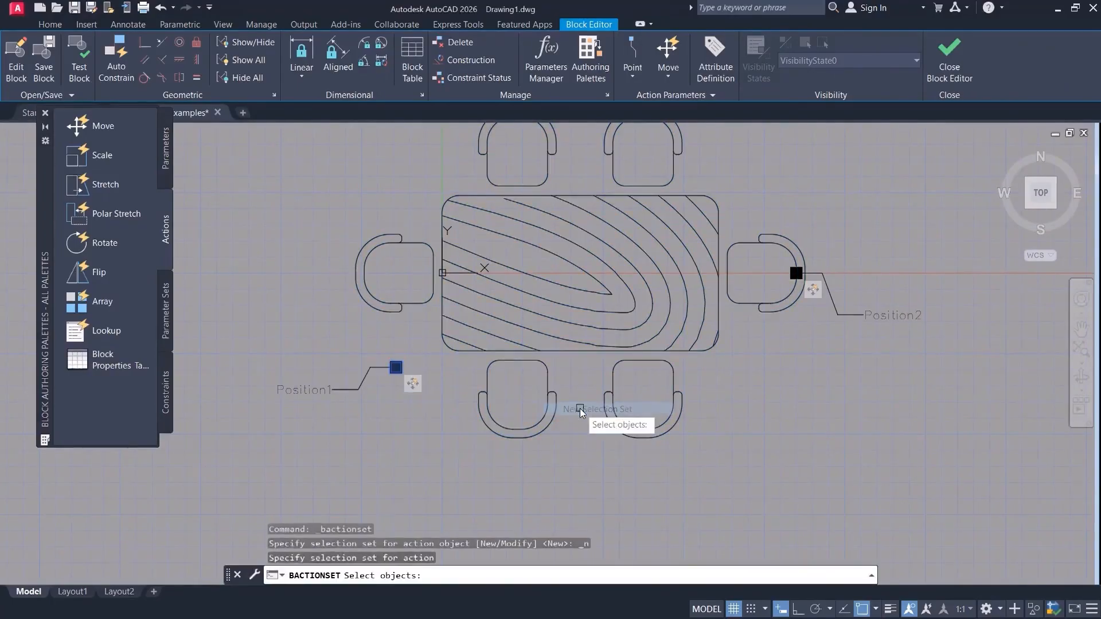
scroll(551, 419, down, 3)
click(772, 197)
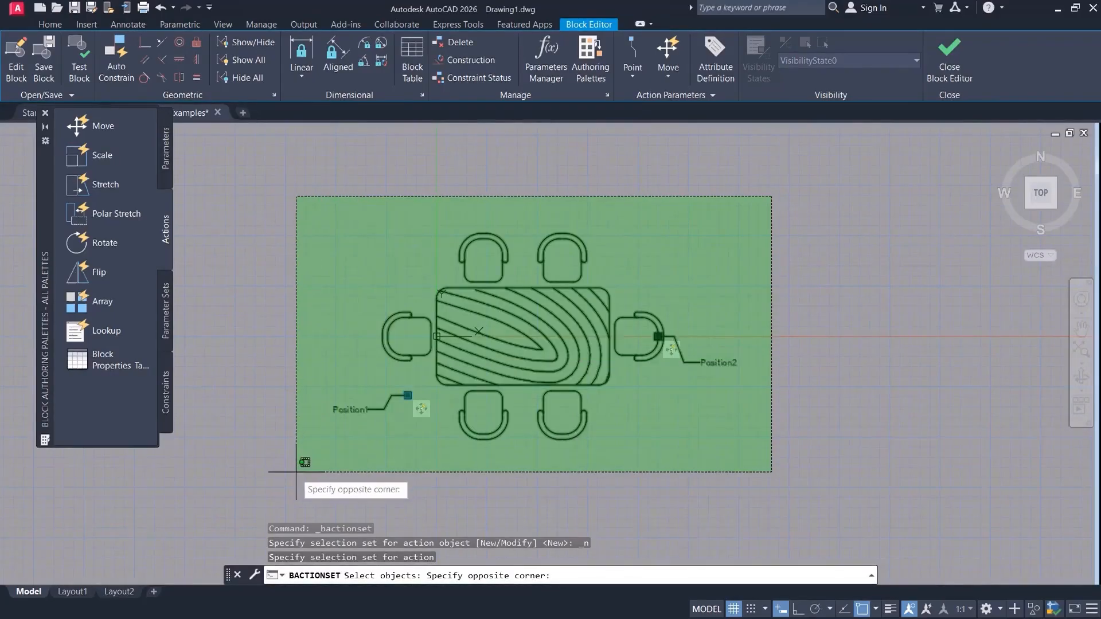
click(298, 453)
key(Return)
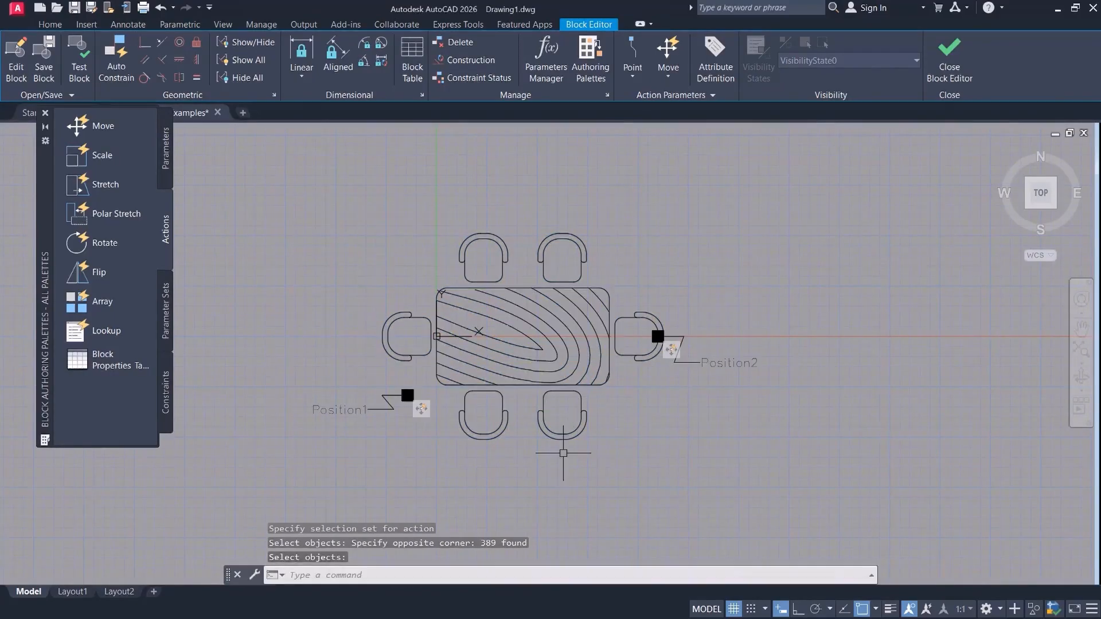
middle_drag(563, 454, 529, 441)
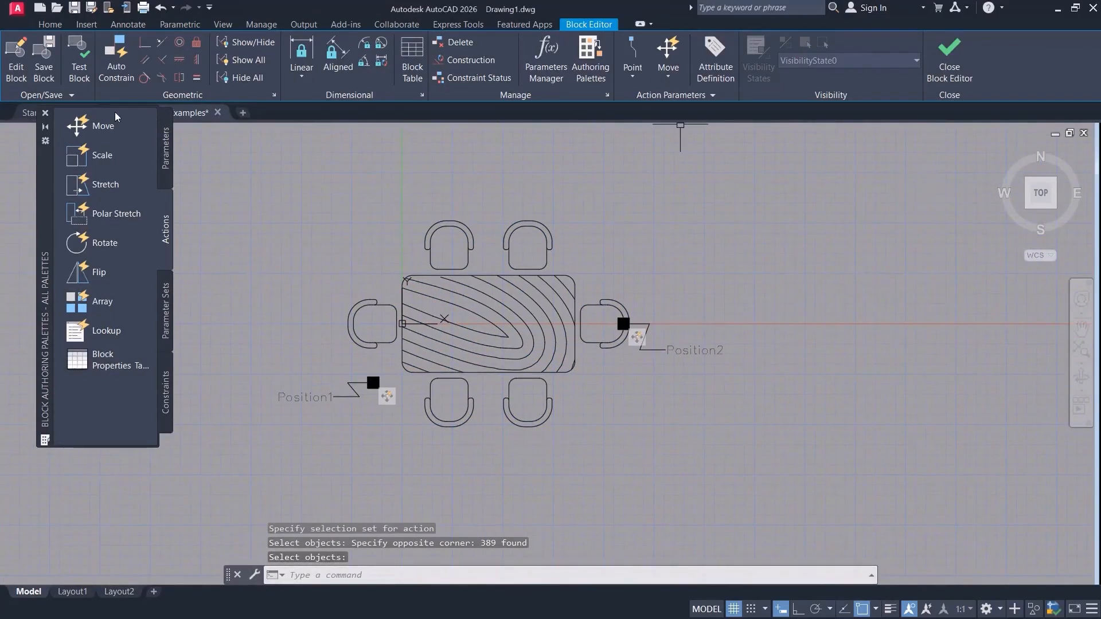
Test the block again and shift the table with all chairs to a spot below the origin by the first point parameter's grip.
click(79, 57)
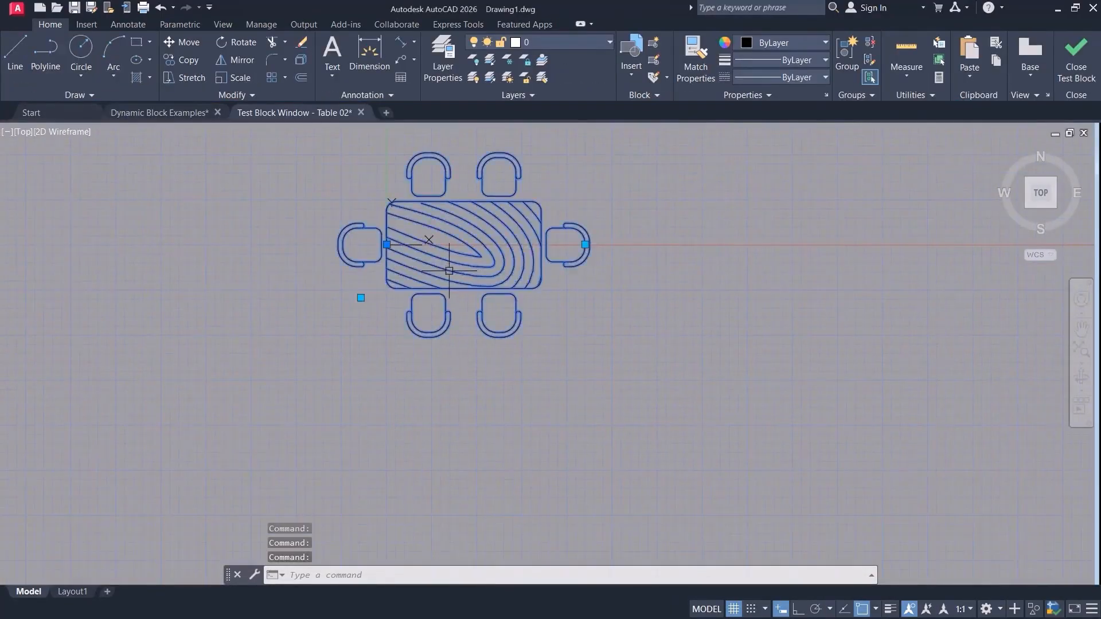
scroll(449, 271, down, 2)
click(390, 289)
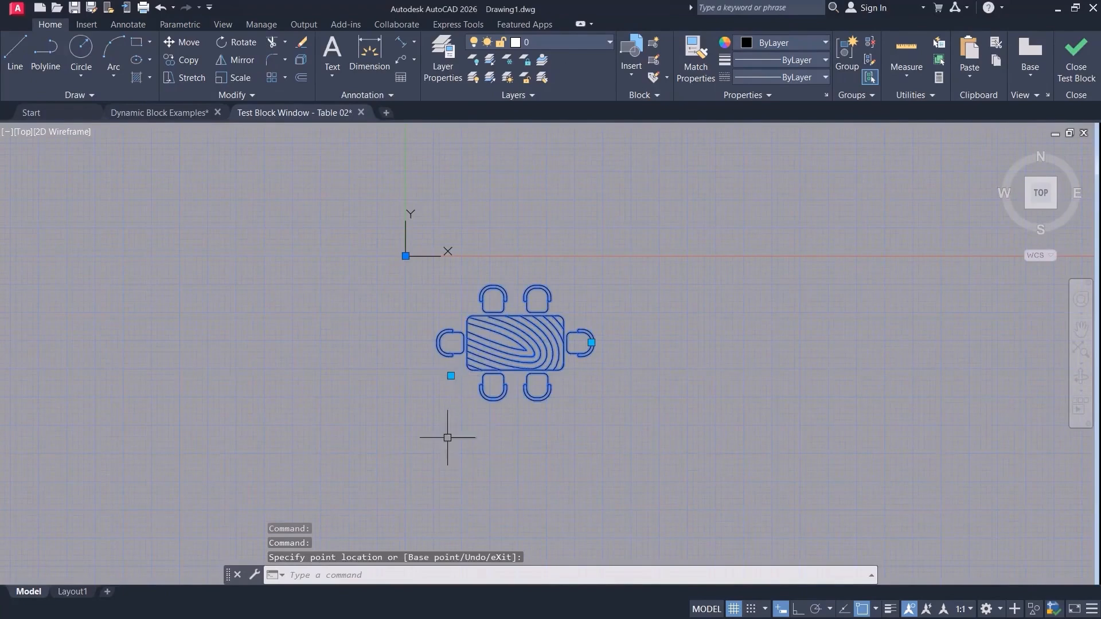
click(502, 444)
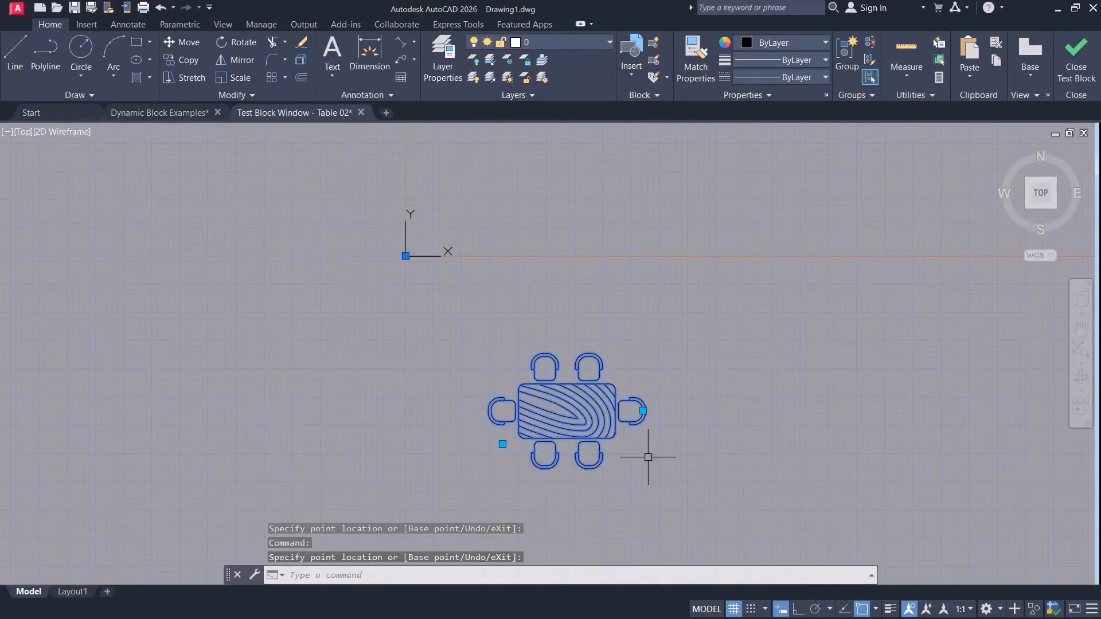
Move only the right-hand chair to two spots away from the table by its own point grip, then return it beside the table.
click(643, 410)
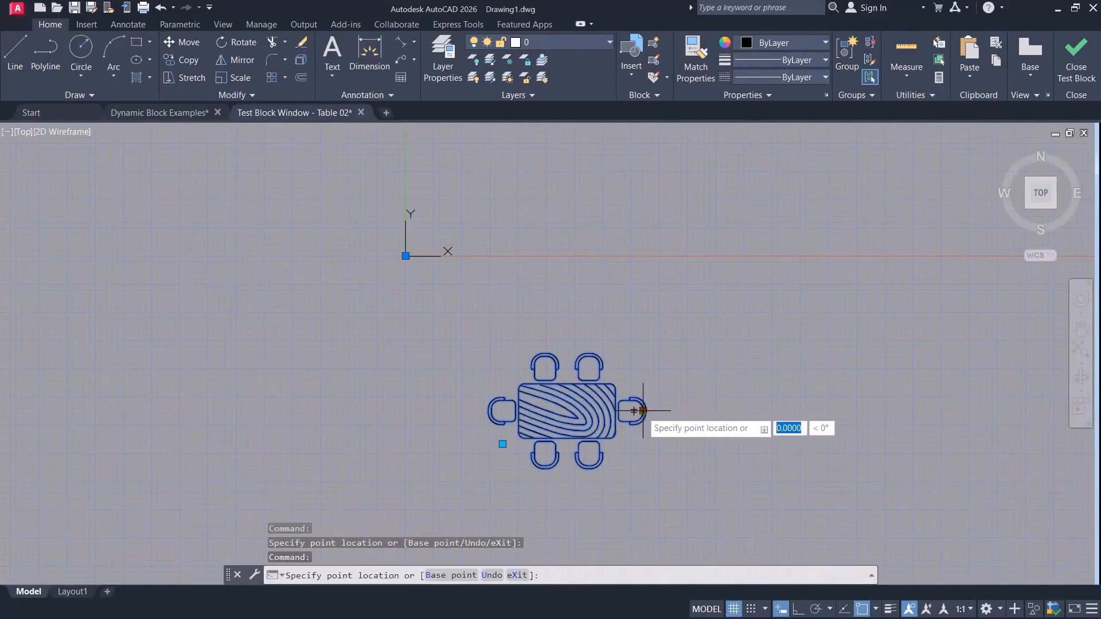
click(751, 335)
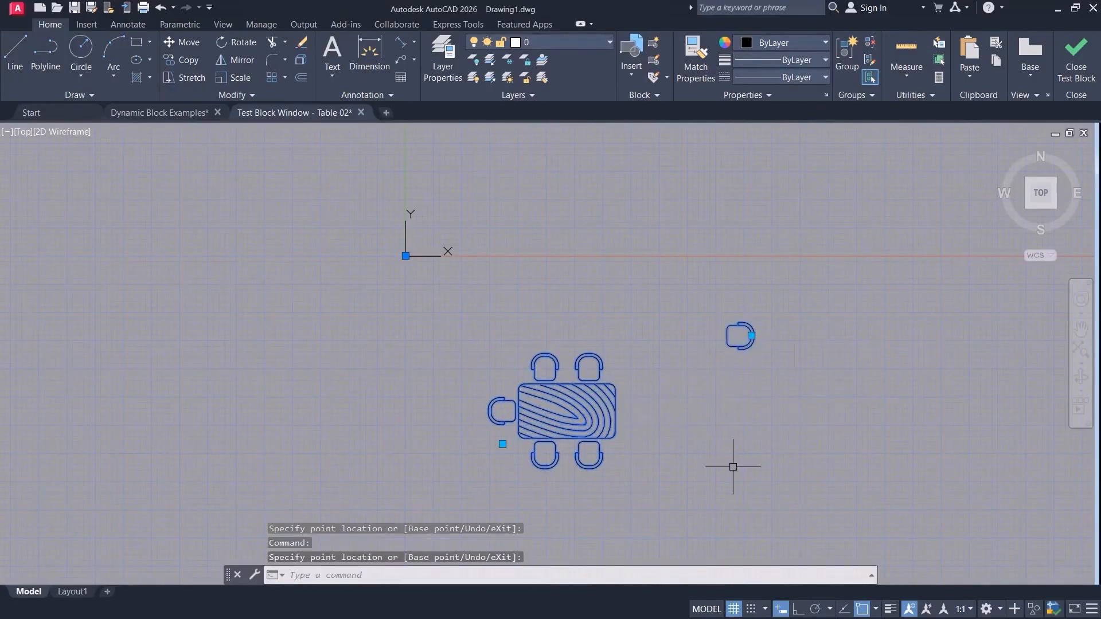
click(751, 335)
click(860, 424)
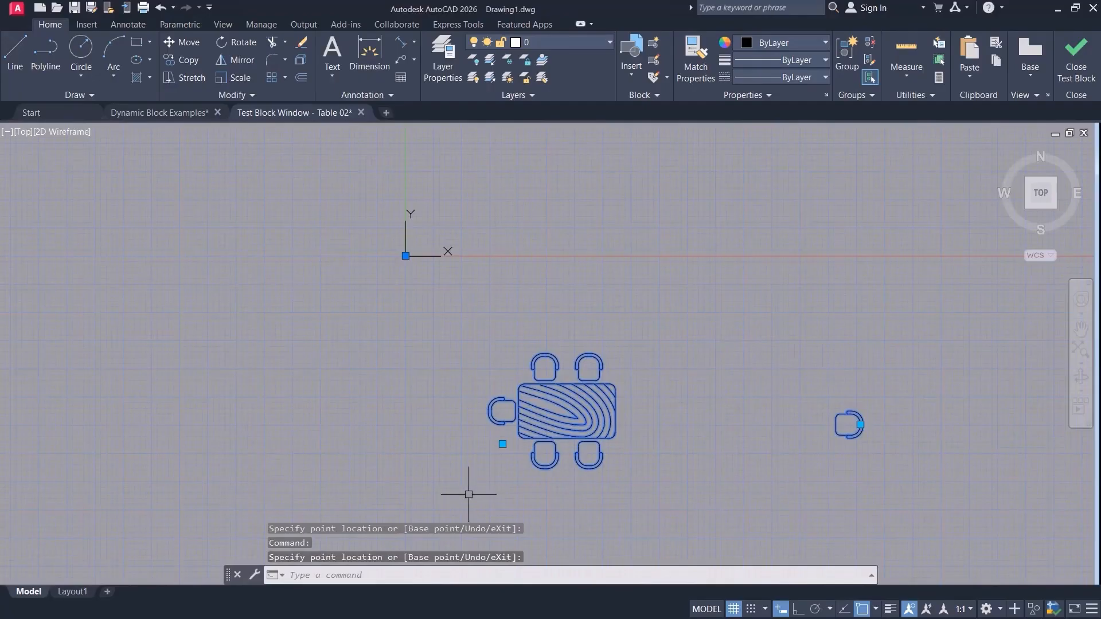
click(860, 425)
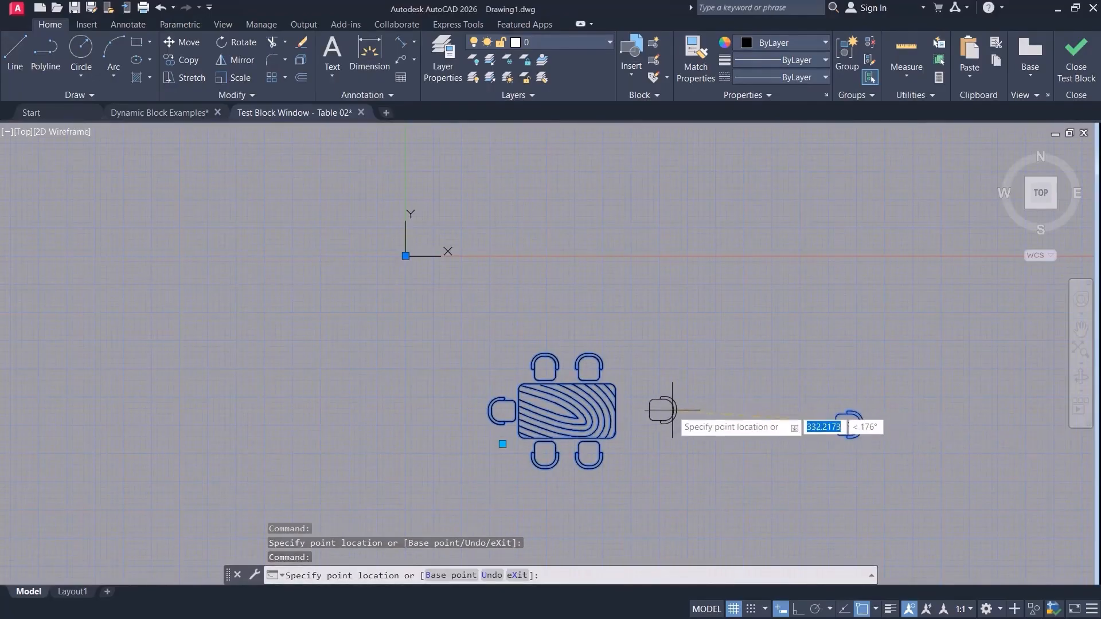
click(646, 410)
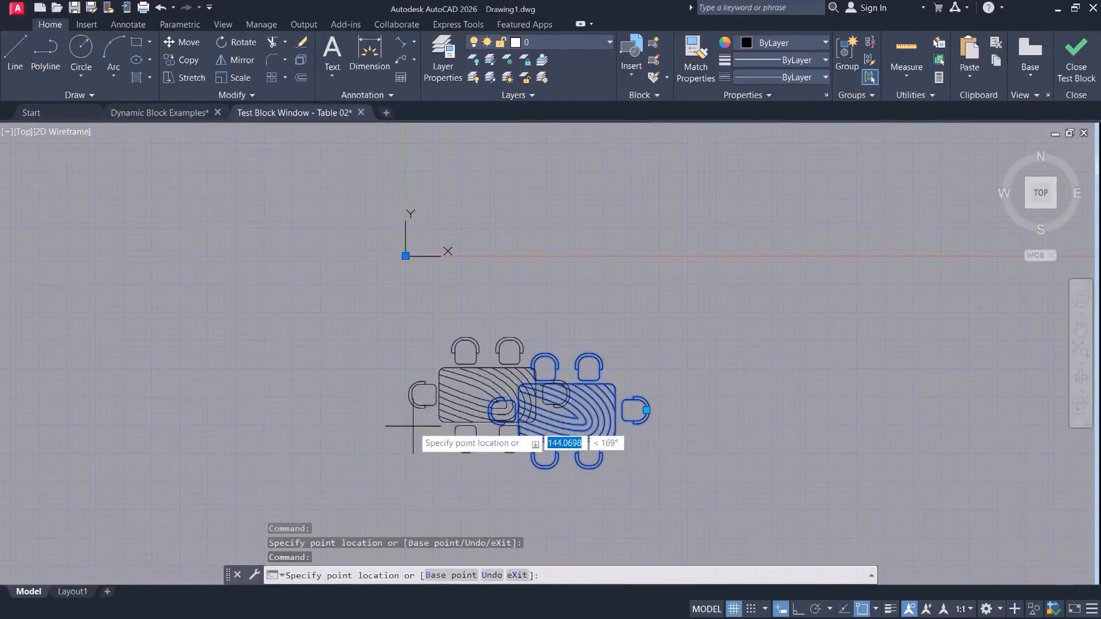
Shift the whole dining set around repeatedly by the first point parameter's grip, ending just below the origin.
click(237, 398)
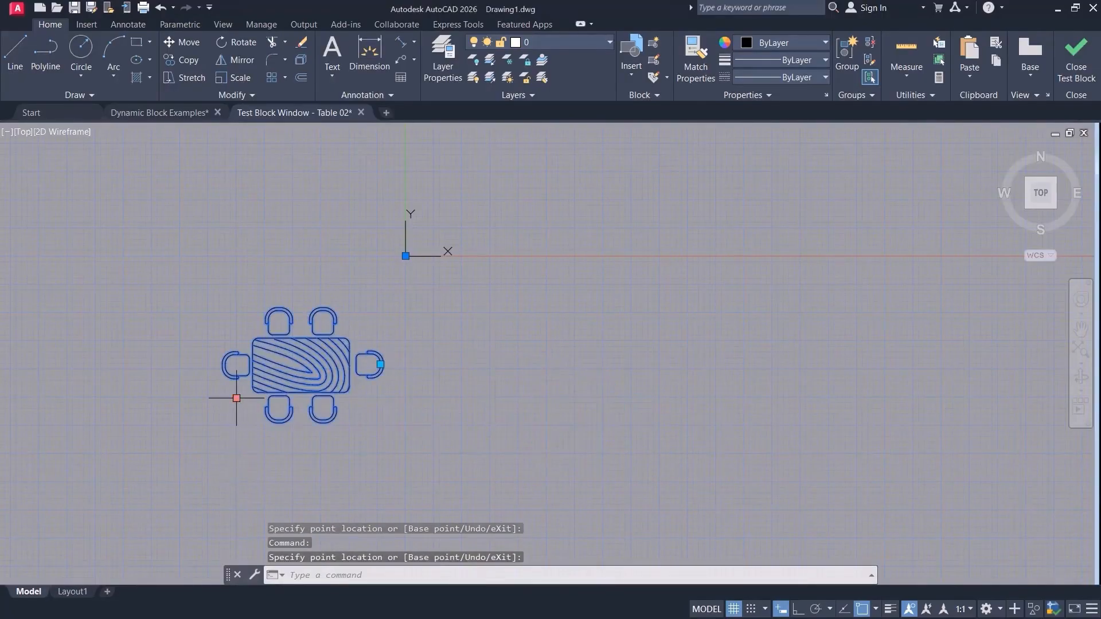
click(521, 440)
click(522, 441)
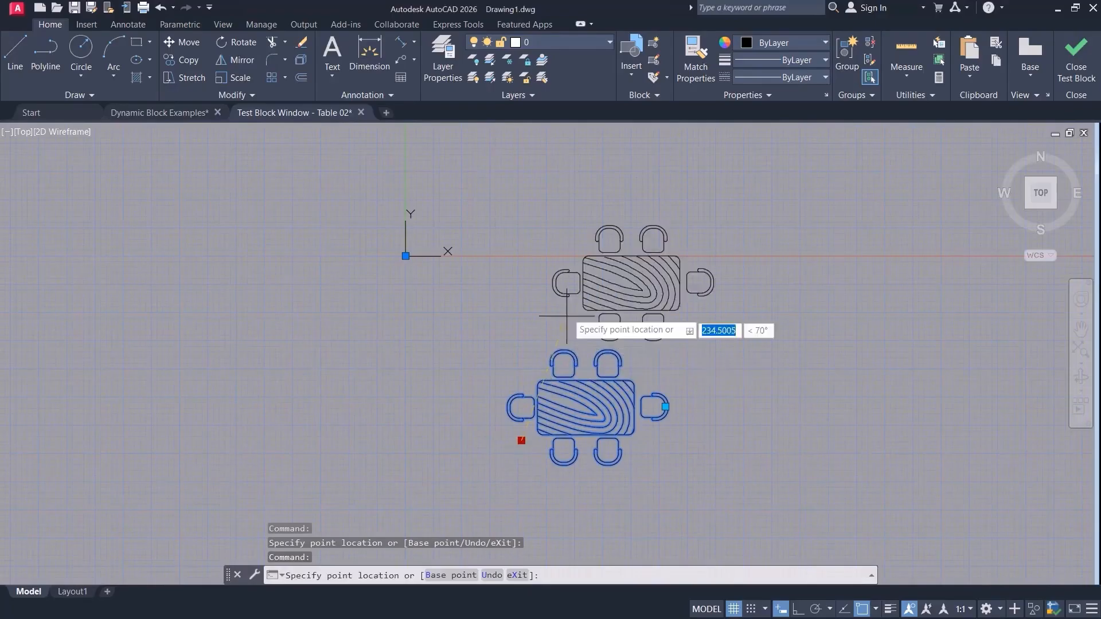
click(569, 306)
click(569, 306)
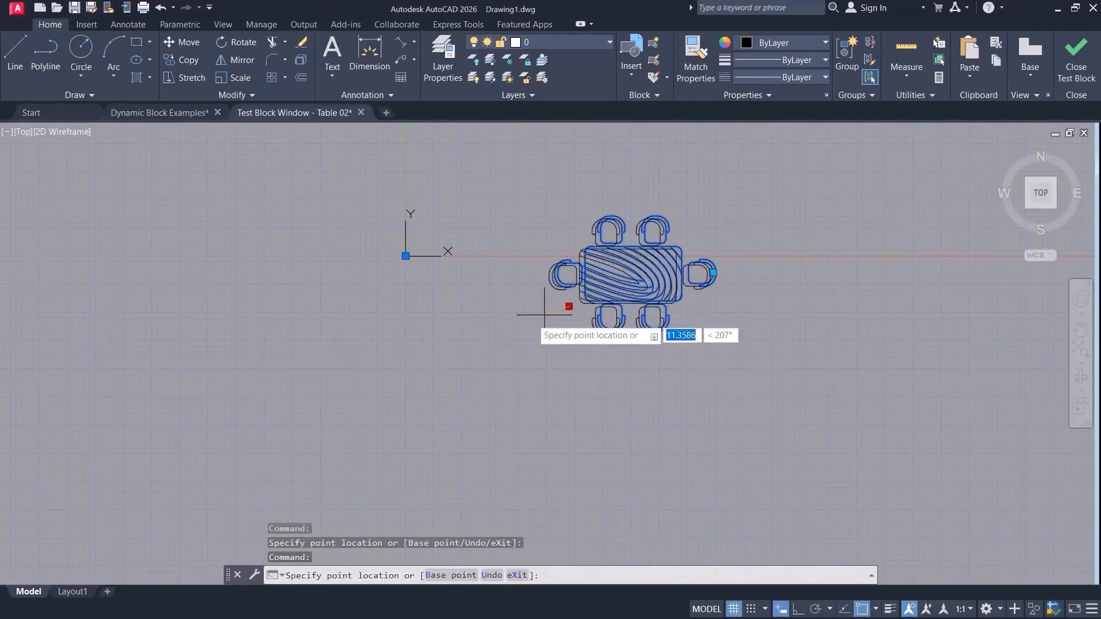
click(409, 355)
click(409, 355)
click(560, 408)
click(560, 409)
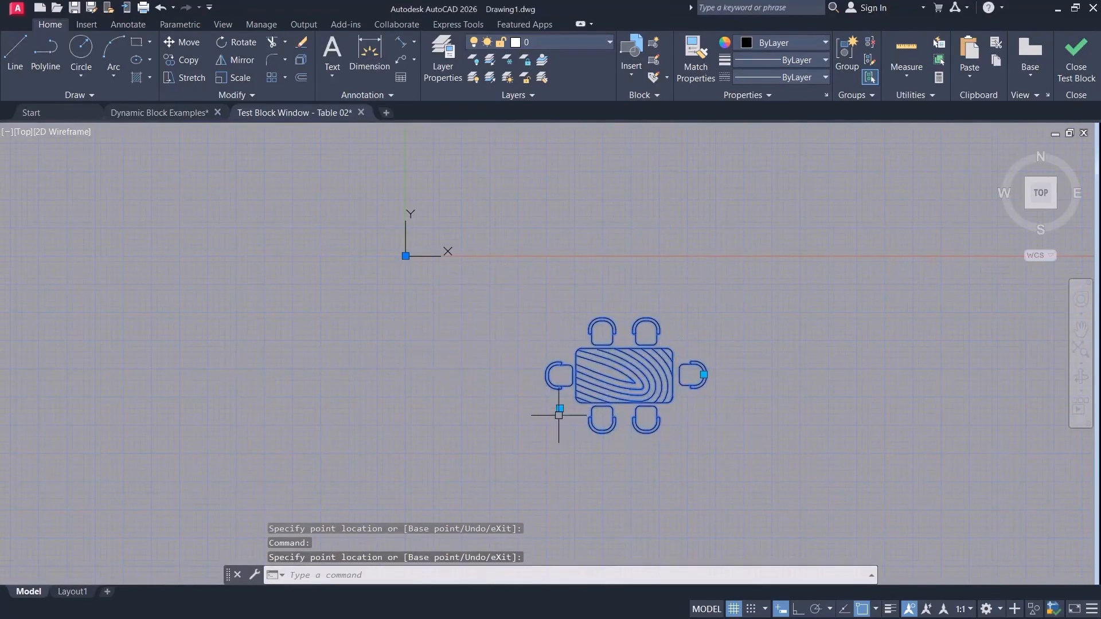
click(441, 379)
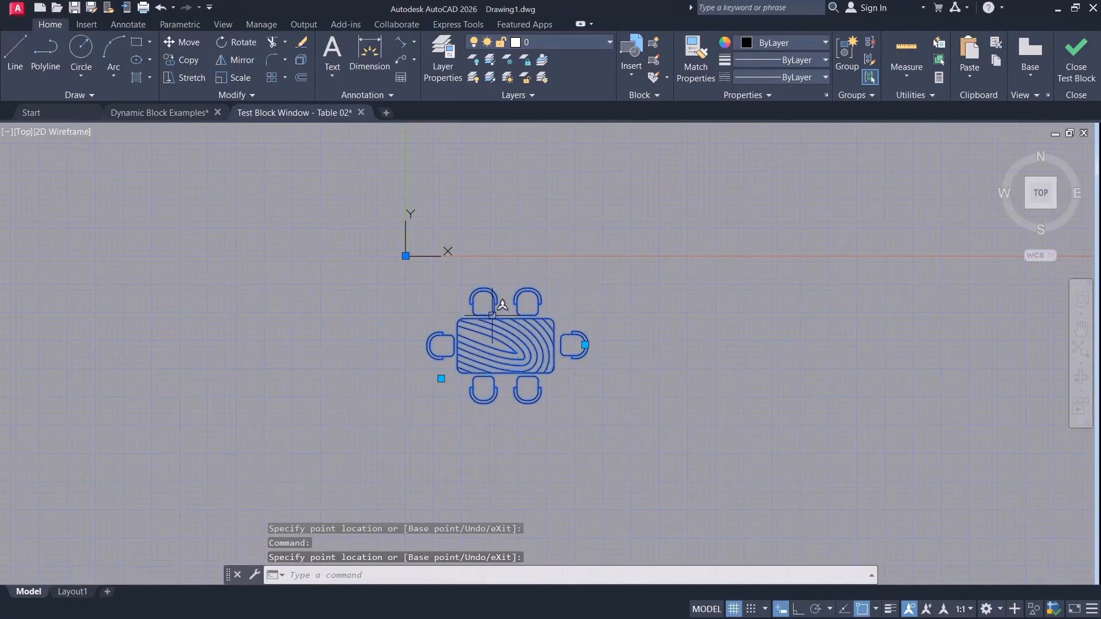
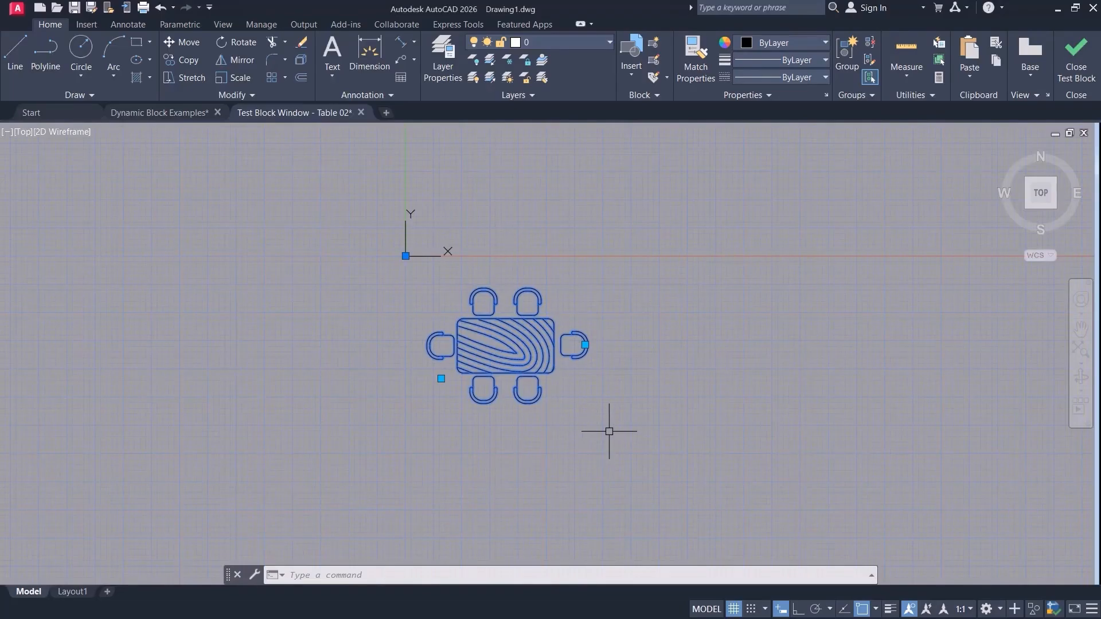
Return to the block editor and check which objects the chair's Move action and the whole set's Move action each control.
click(1077, 63)
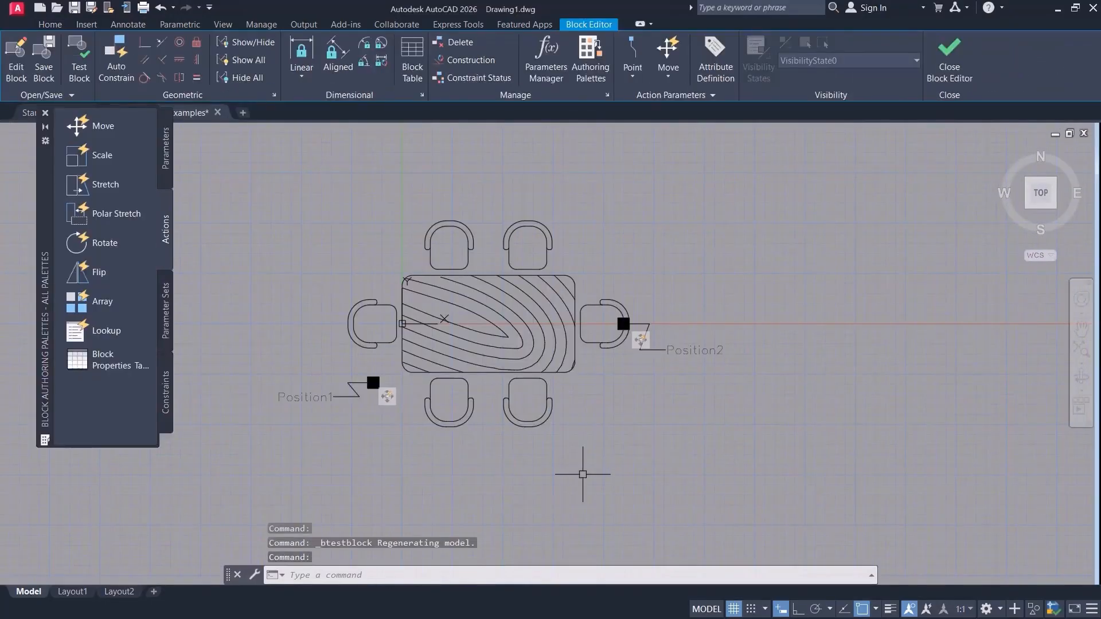
click(644, 342)
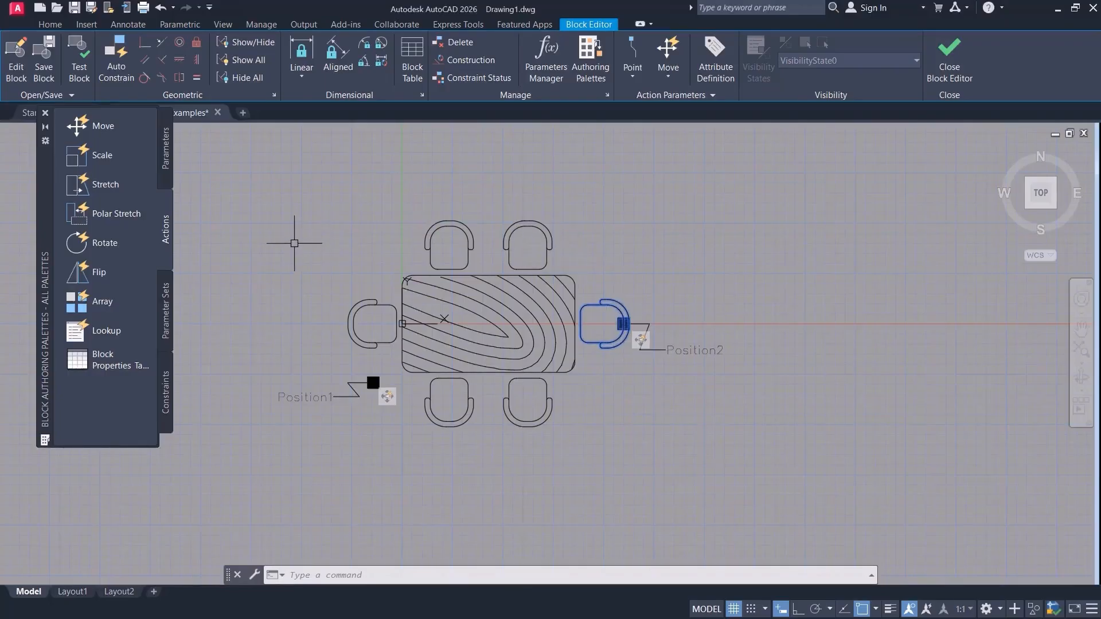
click(387, 396)
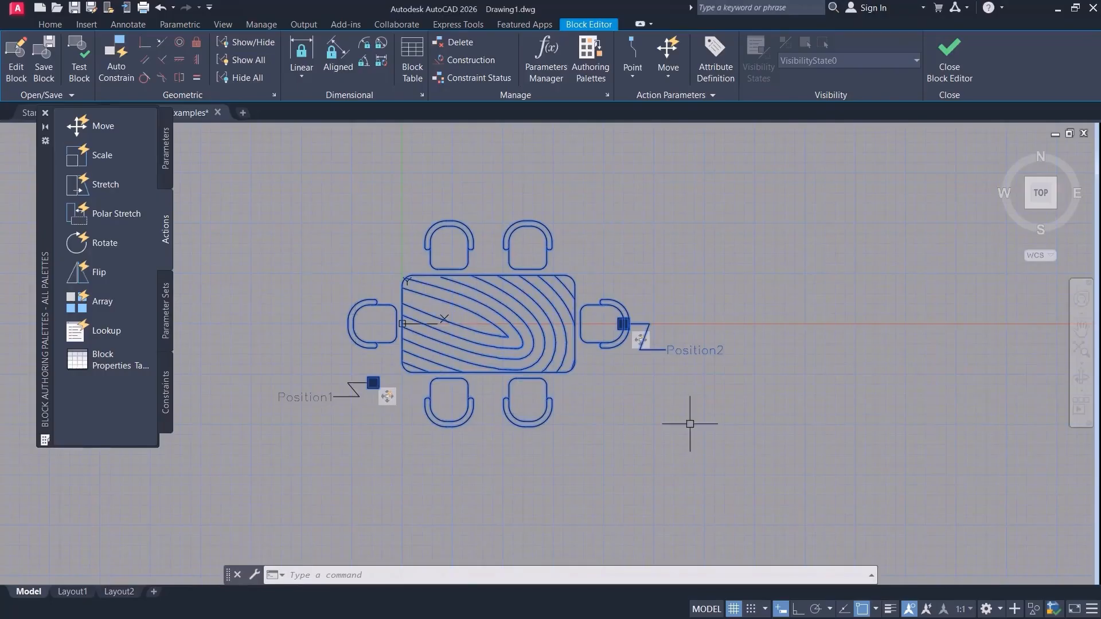
Close the block editor and bring the detached chair back beside the table's right edge in the drawing by its point grip.
click(948, 69)
click(504, 308)
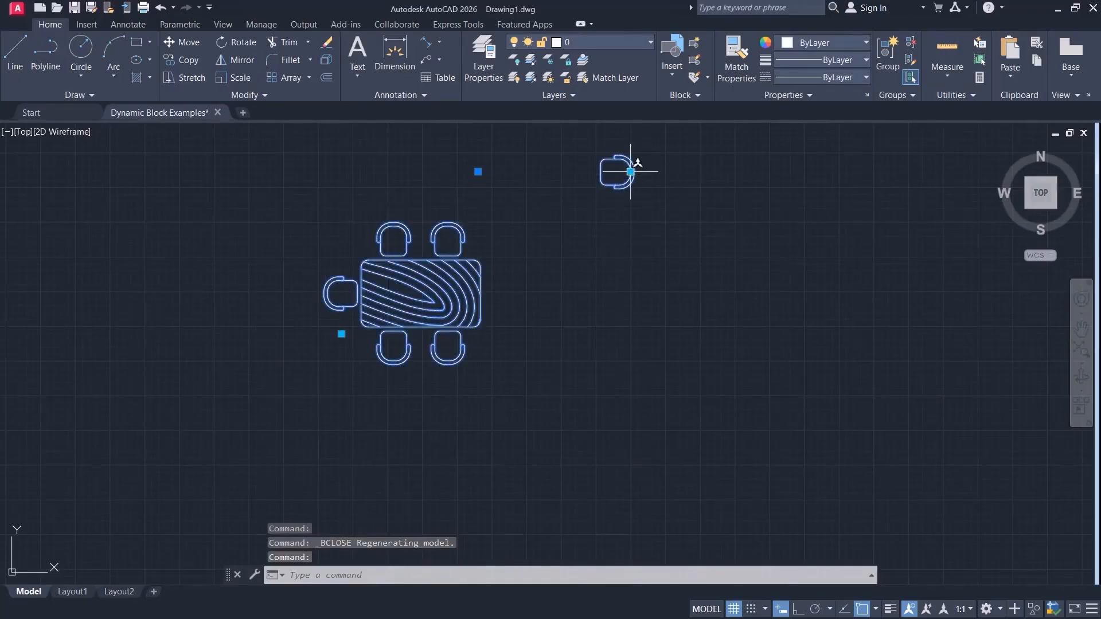
click(631, 172)
click(515, 293)
mouse_move(573, 380)
middle_down()
mouse_move(651, 321)
mouse_move(598, 346)
middle_up()
scroll(624, 315, down, 2)
key(Escape)
Shift the whole dining set down and to the left in the drawing by the first point parameter's grip.
click(537, 299)
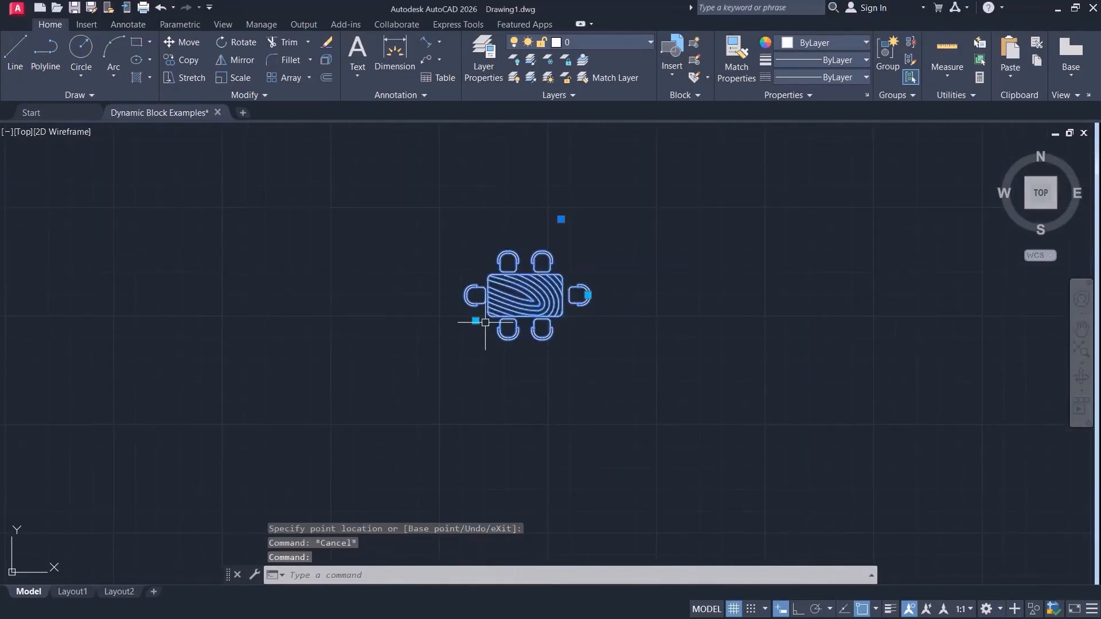
click(476, 321)
click(345, 388)
key(Escape)
Pull the right-hand chair far up and away from the table by its own point grip.
click(452, 364)
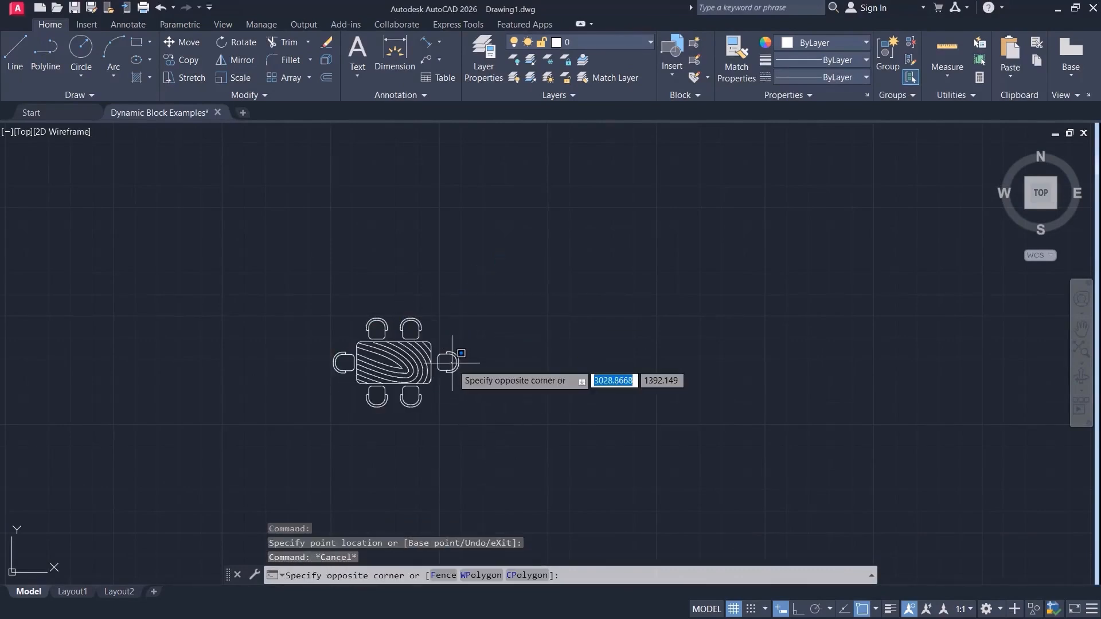
click(467, 357)
click(459, 362)
click(456, 363)
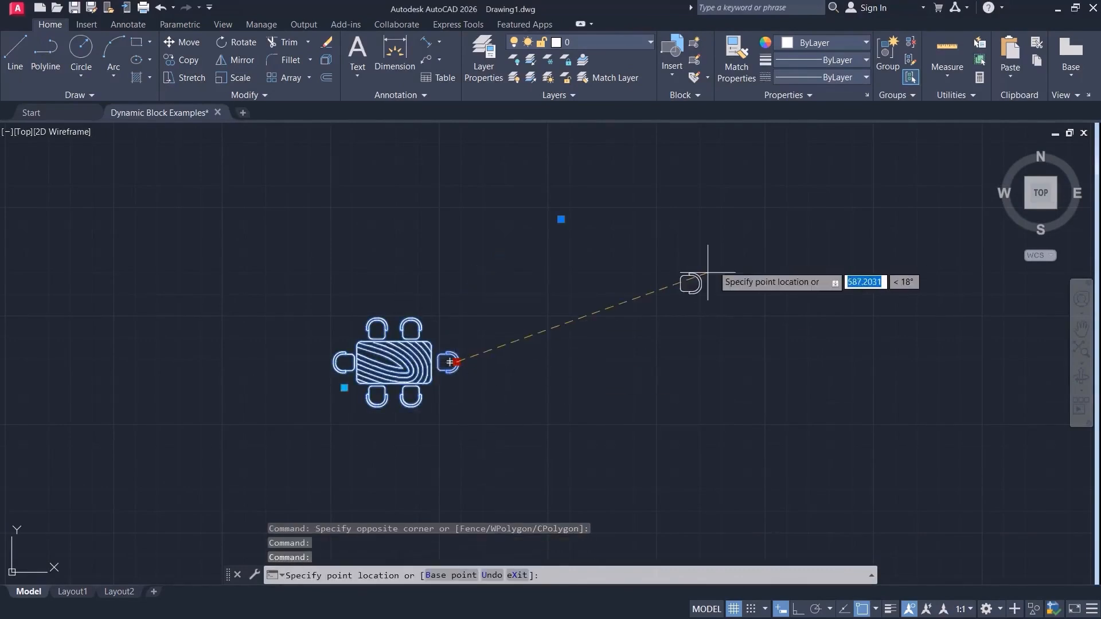
click(723, 248)
key(Escape)
Move the table together with its distant chair up and to the left by the first point parameter's grip.
scroll(673, 320, down, 2)
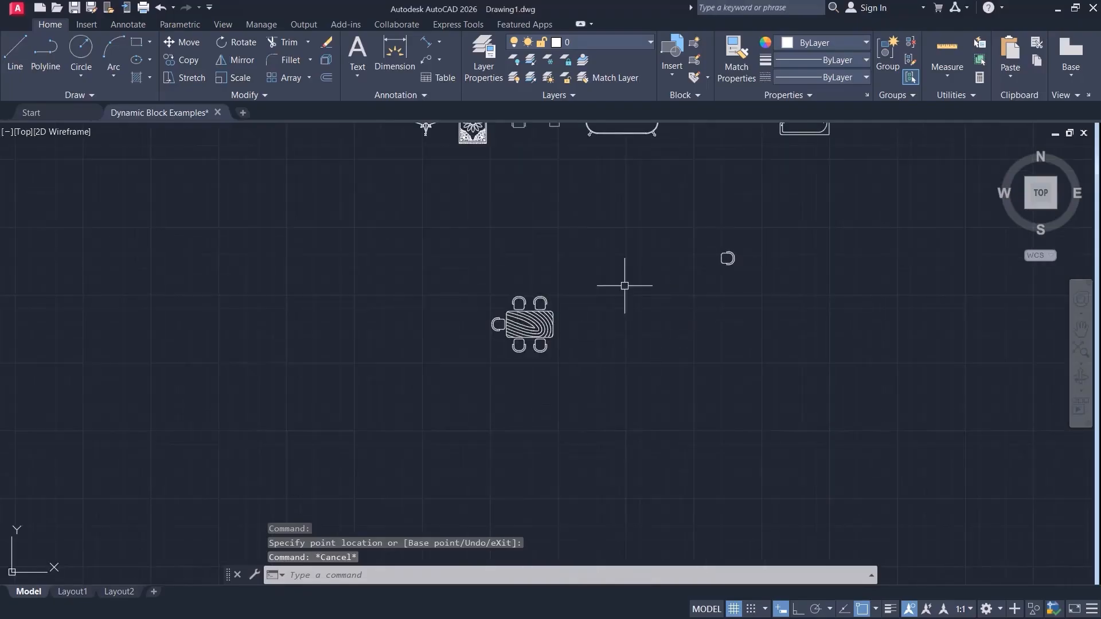
click(499, 341)
click(498, 341)
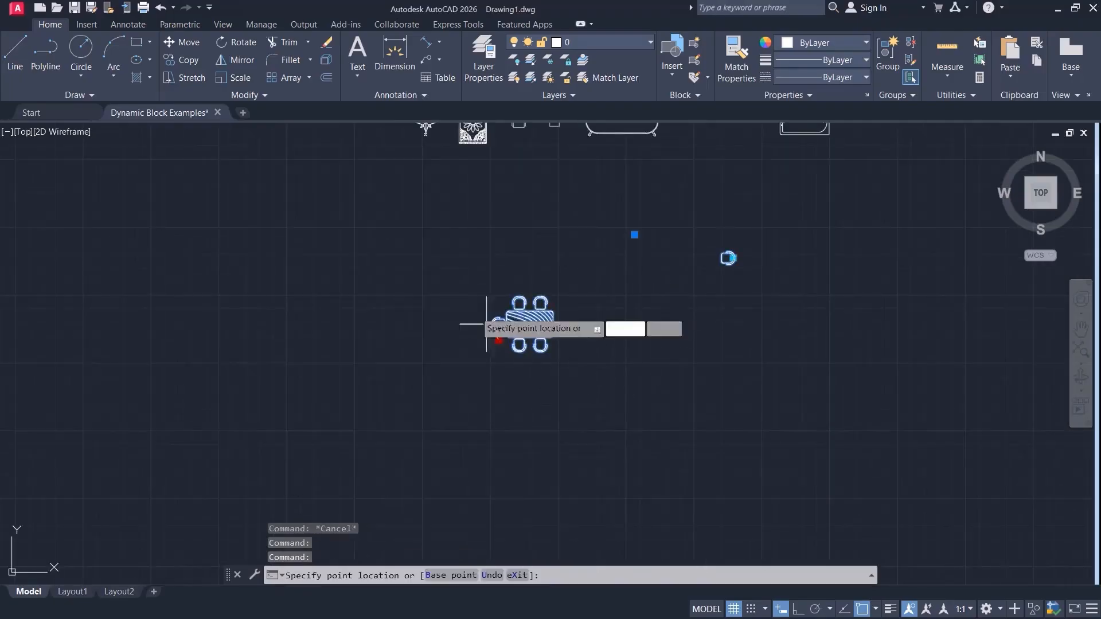
click(435, 290)
key(Escape)
Return the distant chair beside the table's right edge by its point grip, dismissing the block definition dialog without editing.
click(685, 188)
click(642, 231)
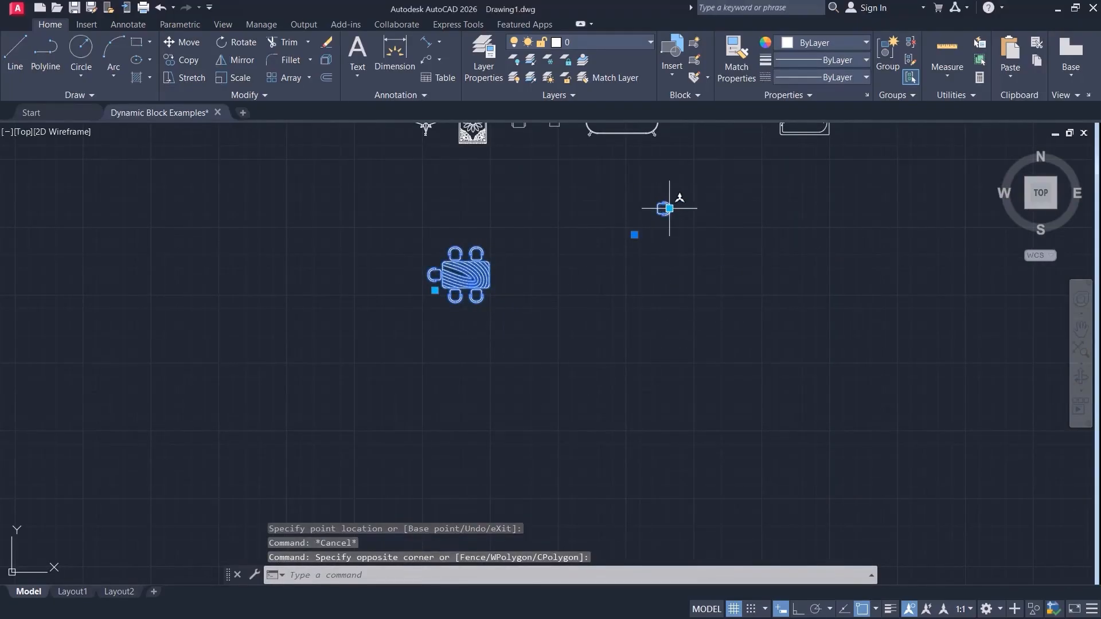
click(670, 208)
scroll(505, 258, up, 3)
middle_drag(488, 321, 793, 346)
double_click(731, 304)
click(618, 410)
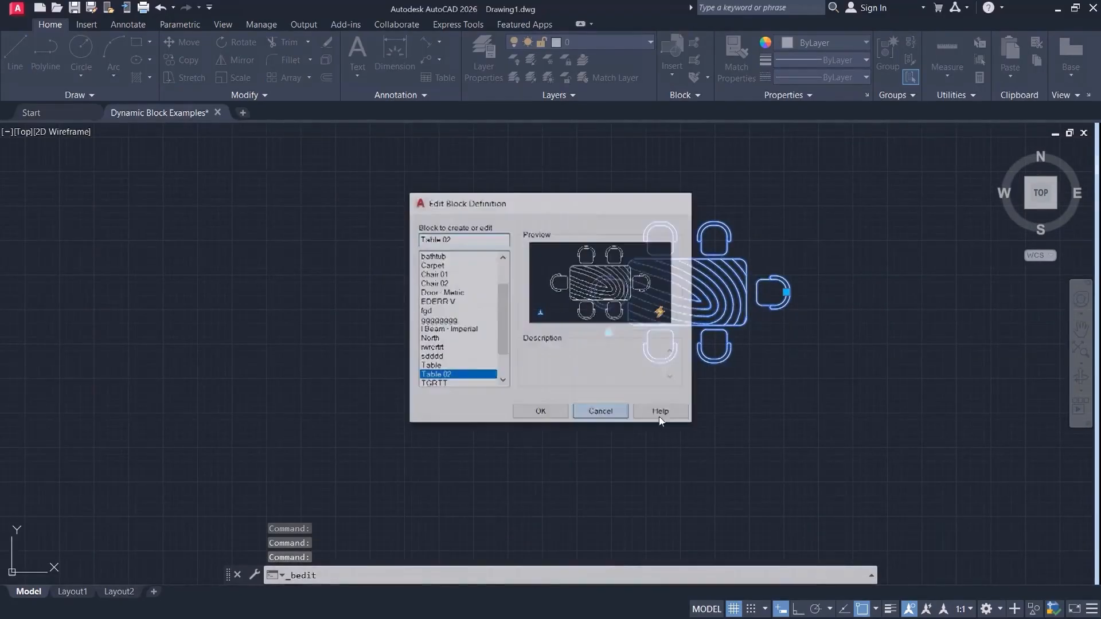
Place the dining table block in the row of furniture blocks, between the oval and the rectangular bathtub.
scroll(679, 407, down, 2)
scroll(621, 312, down, 2)
scroll(551, 420, down, 1)
click(551, 420)
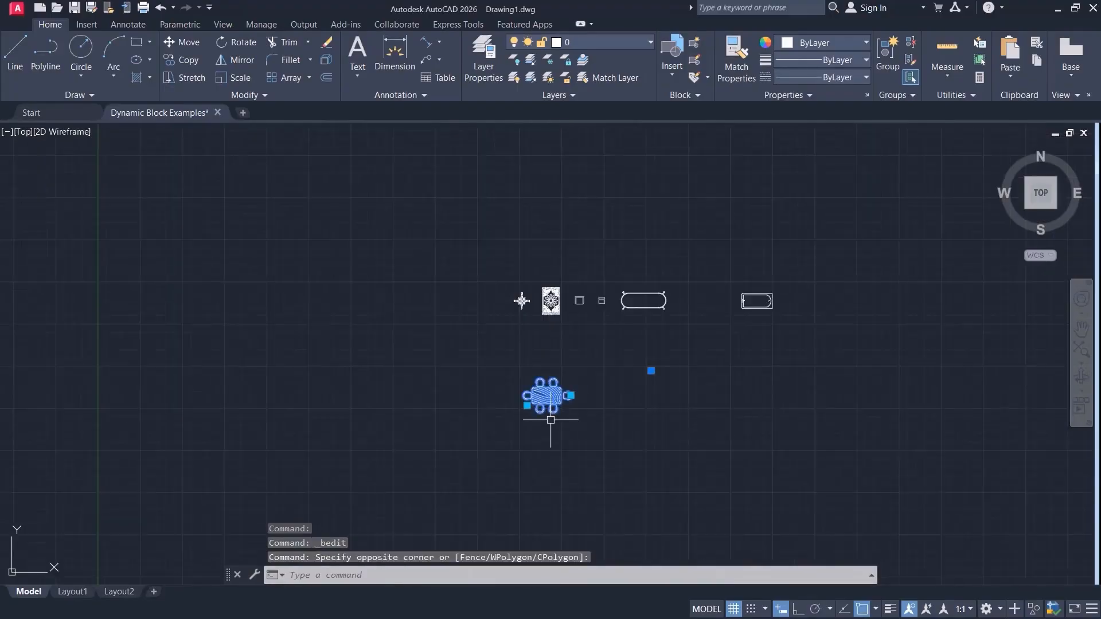
middle_drag(551, 420, 509, 432)
click(486, 419)
click(607, 381)
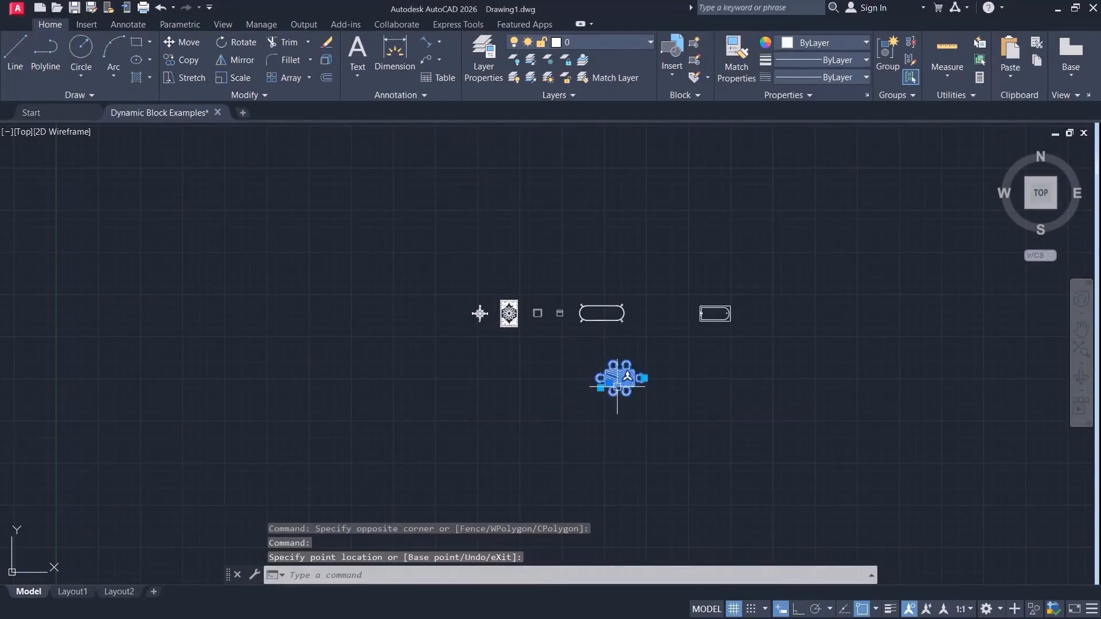
click(608, 381)
click(657, 313)
key(Escape)
Move the rectangular bathtub block out of the row into the empty area below and select it there.
middle_drag(618, 385, 614, 257)
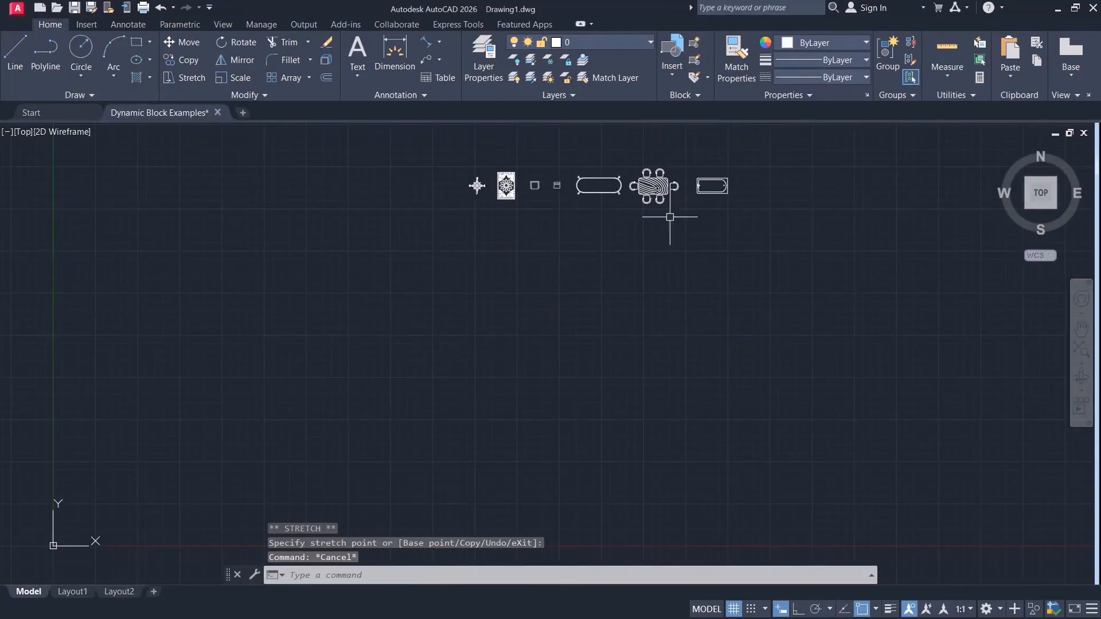
click(739, 158)
click(696, 208)
click(698, 185)
click(535, 334)
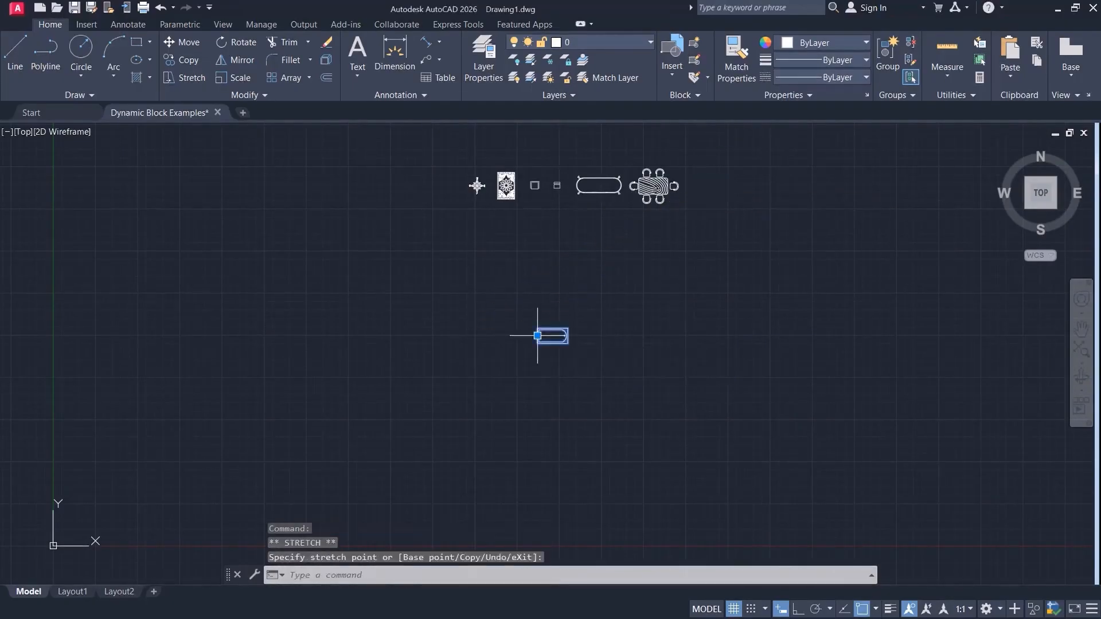
scroll(550, 338, up, 8)
key(Escape)
click(411, 307)
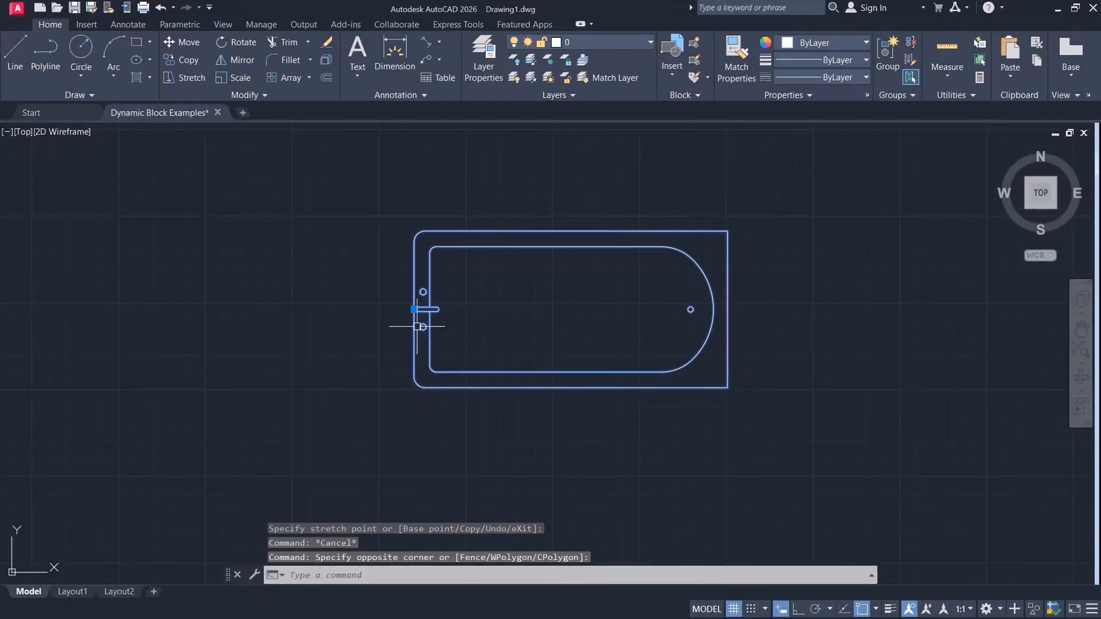
Reposition the rectangular bathtub slightly by its insertion grip and open the bathtub block definition in the Block Editor.
click(414, 309)
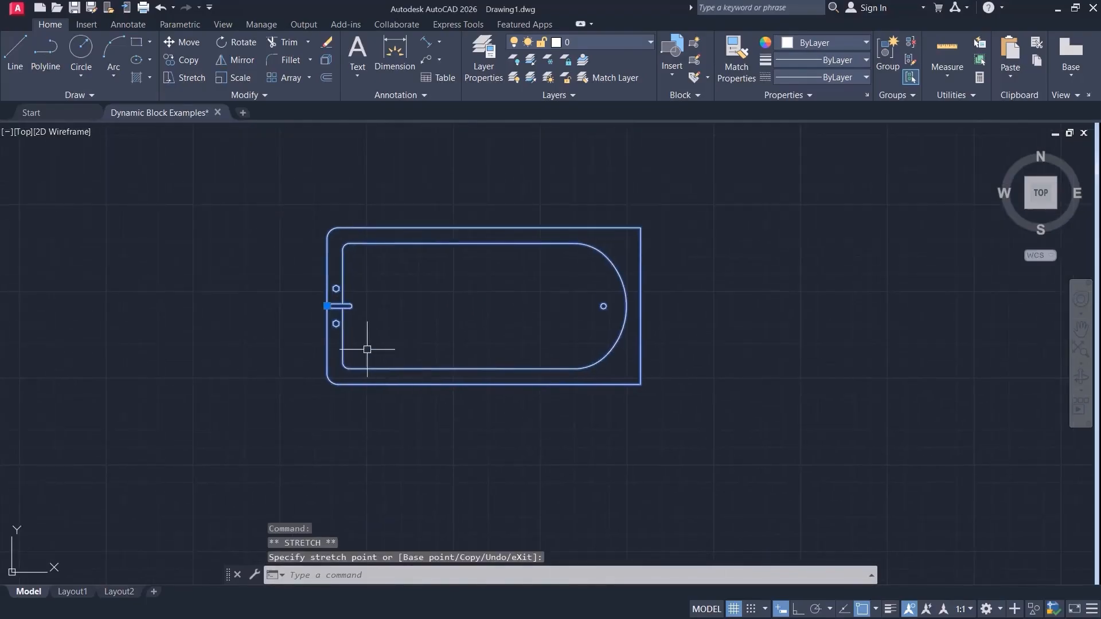
click(350, 306)
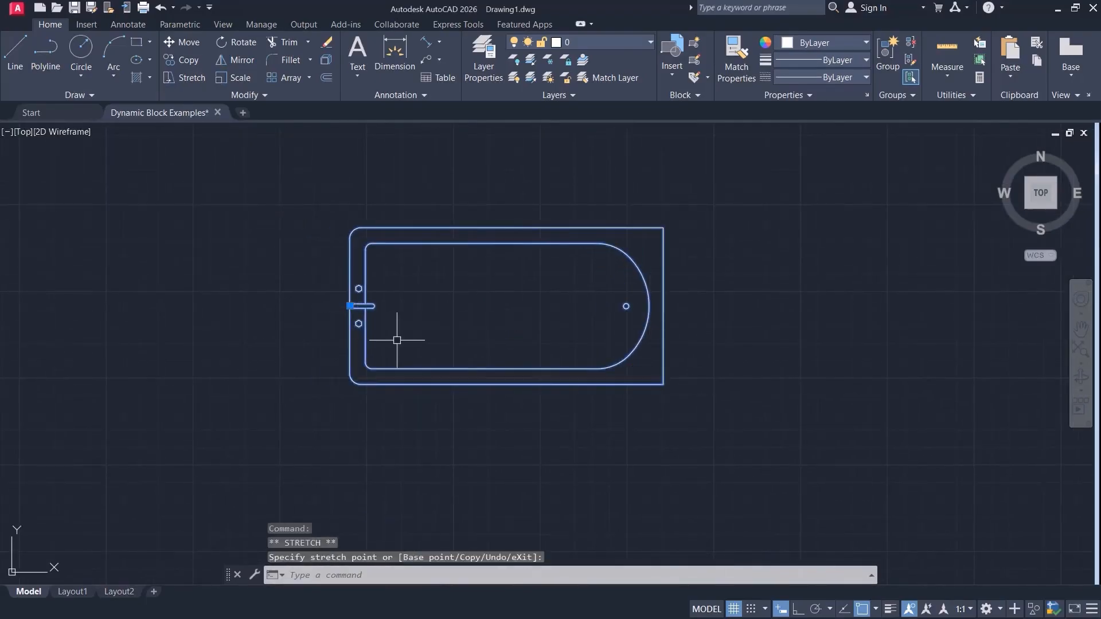
double_click(515, 370)
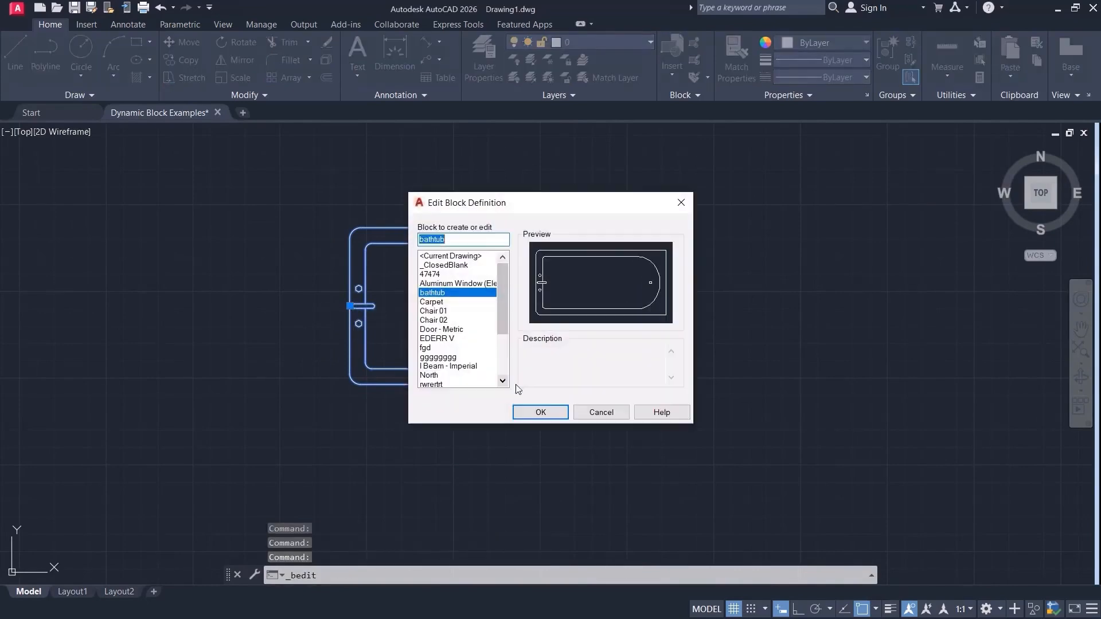
click(543, 413)
middle_drag(497, 414, 548, 383)
scroll(560, 369, down, 2)
middle_drag(635, 375, 555, 362)
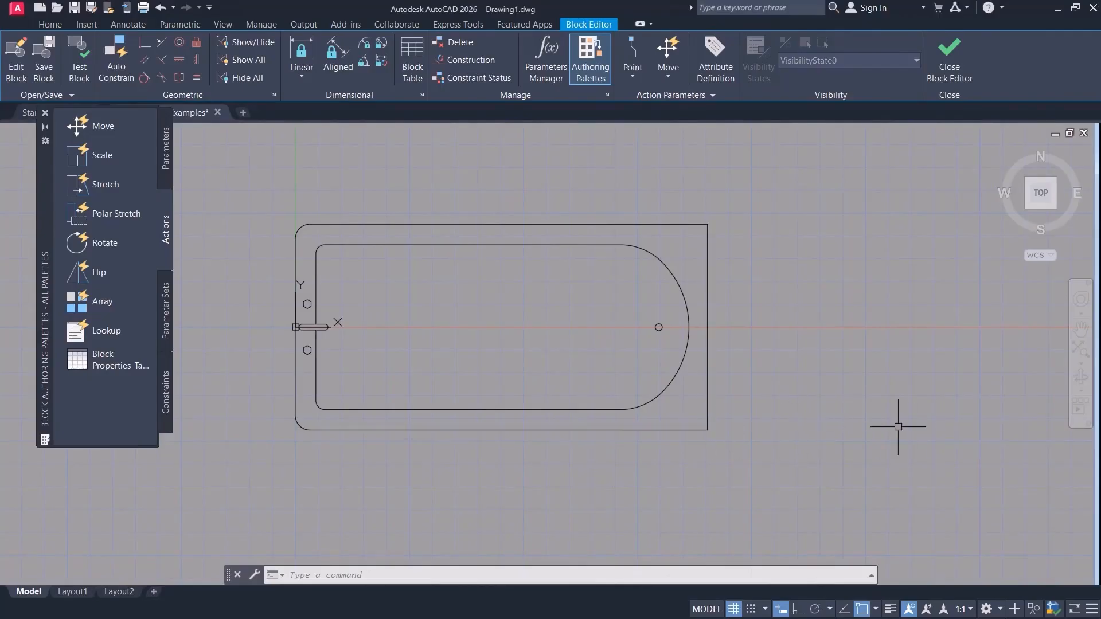
Add a Point parameter at the bathtub's lower-right outer corner, with its label just outside the corner.
click(163, 169)
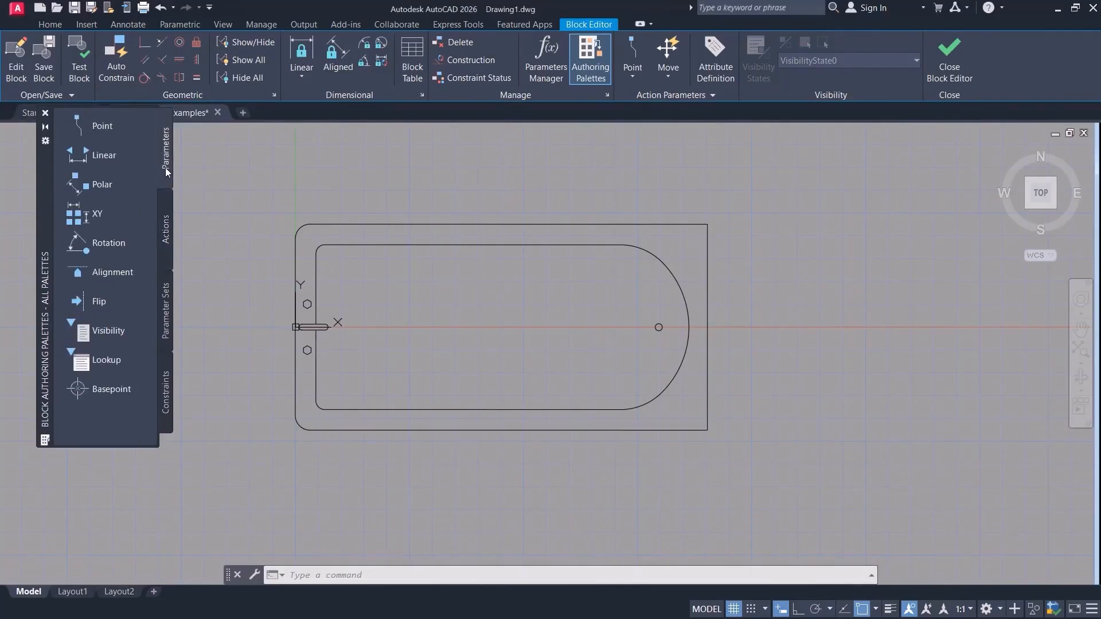
click(98, 127)
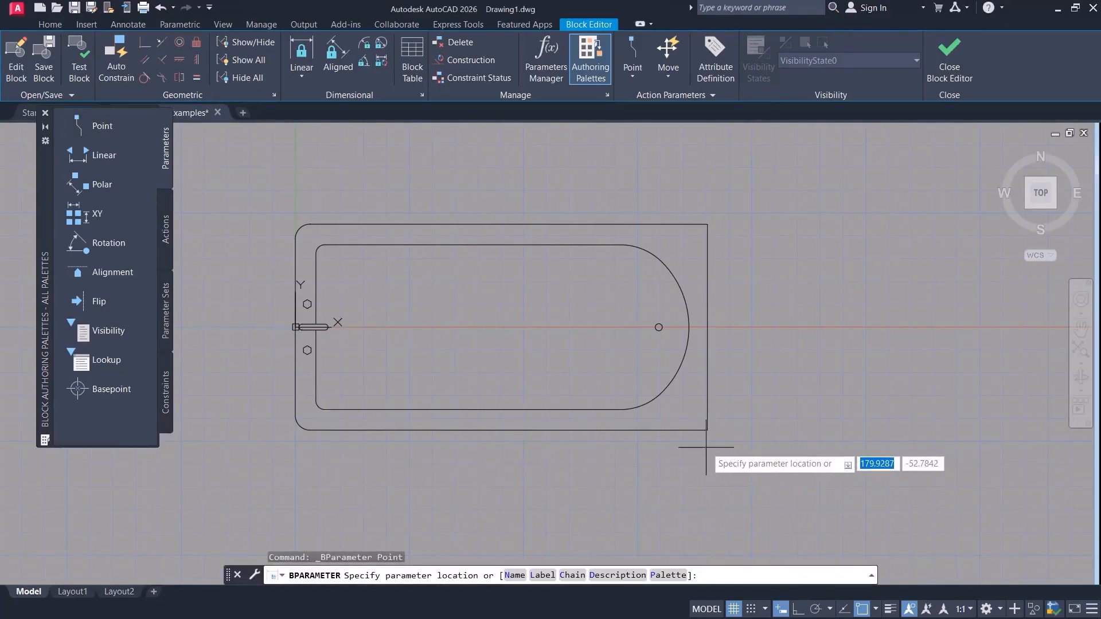
click(708, 430)
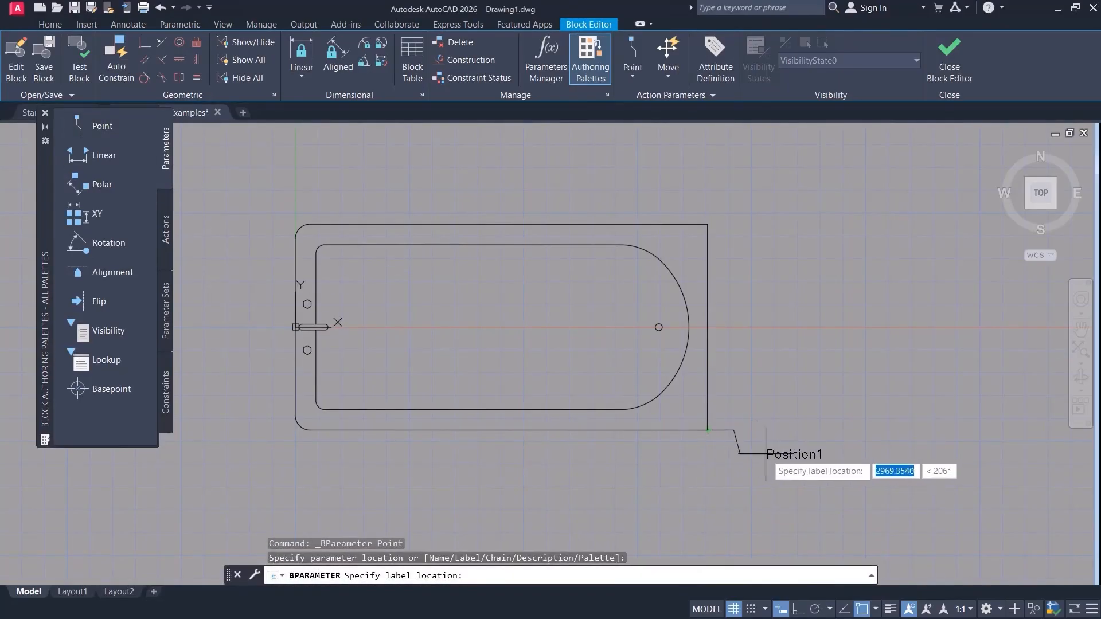
click(753, 451)
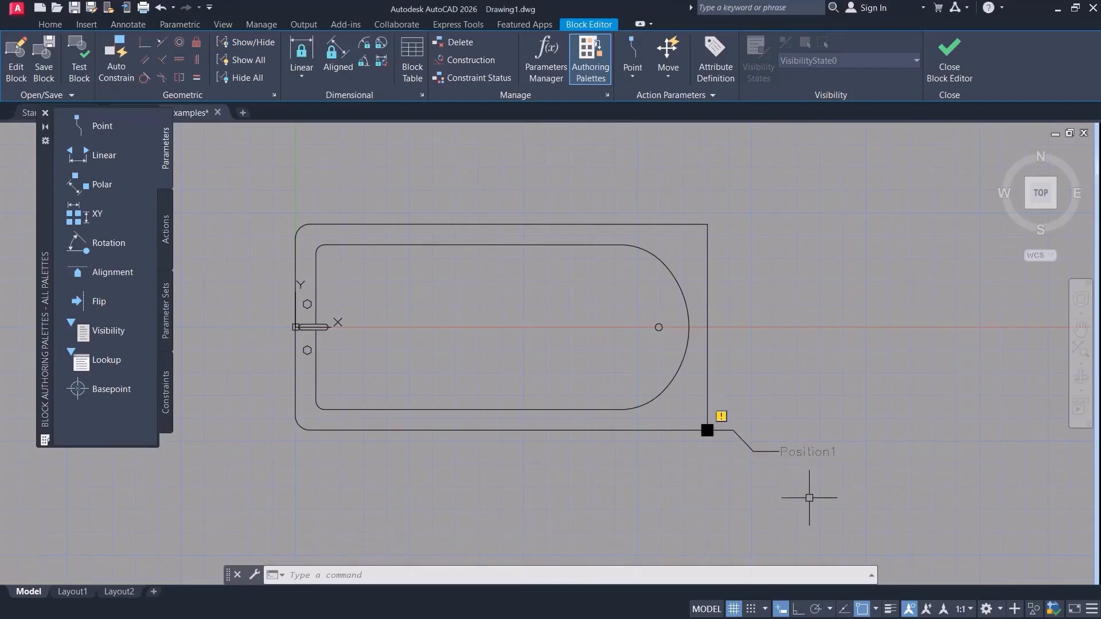
double_click(806, 452)
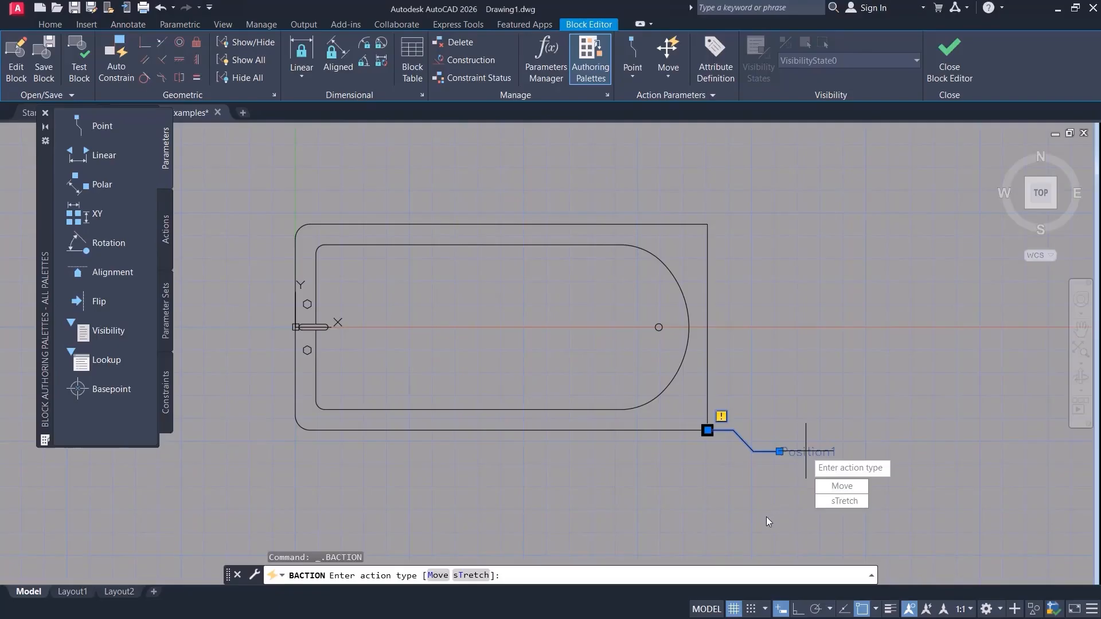
key(Escape)
key(Escape)
Add a Stretch action to the point parameter, framing the bathtub's right half and selecting all geometry crossed by that frame.
click(166, 235)
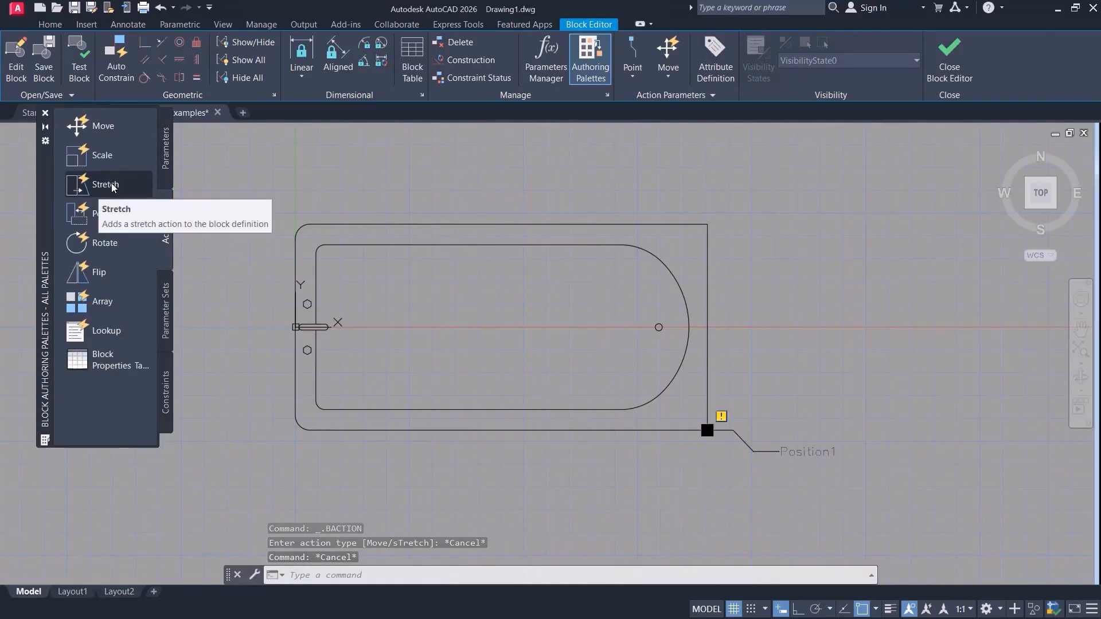
click(50, 25)
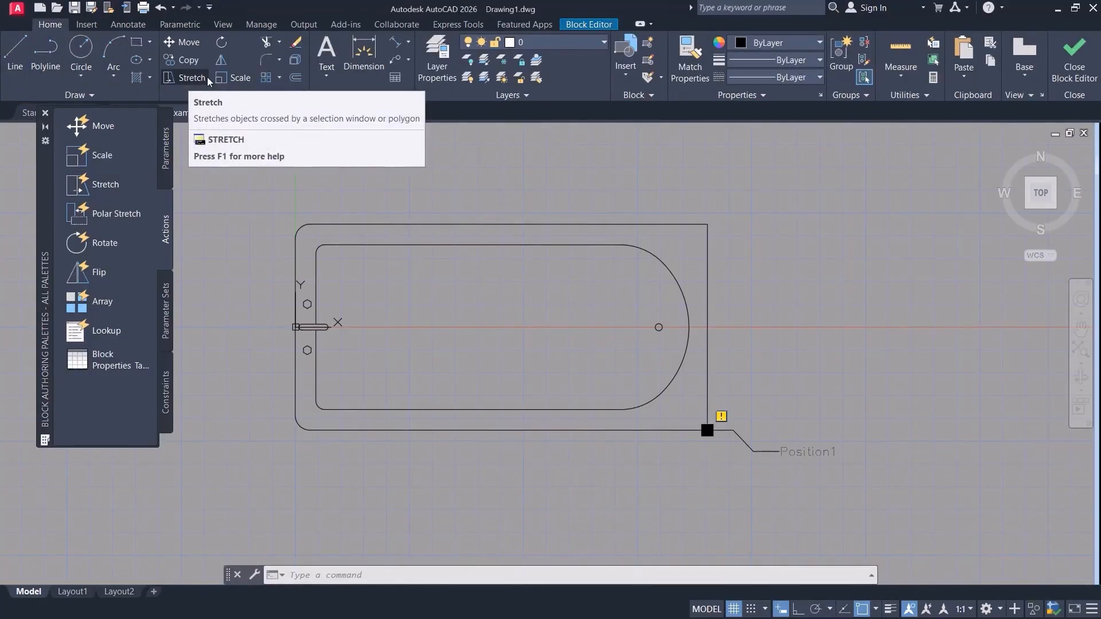
click(588, 26)
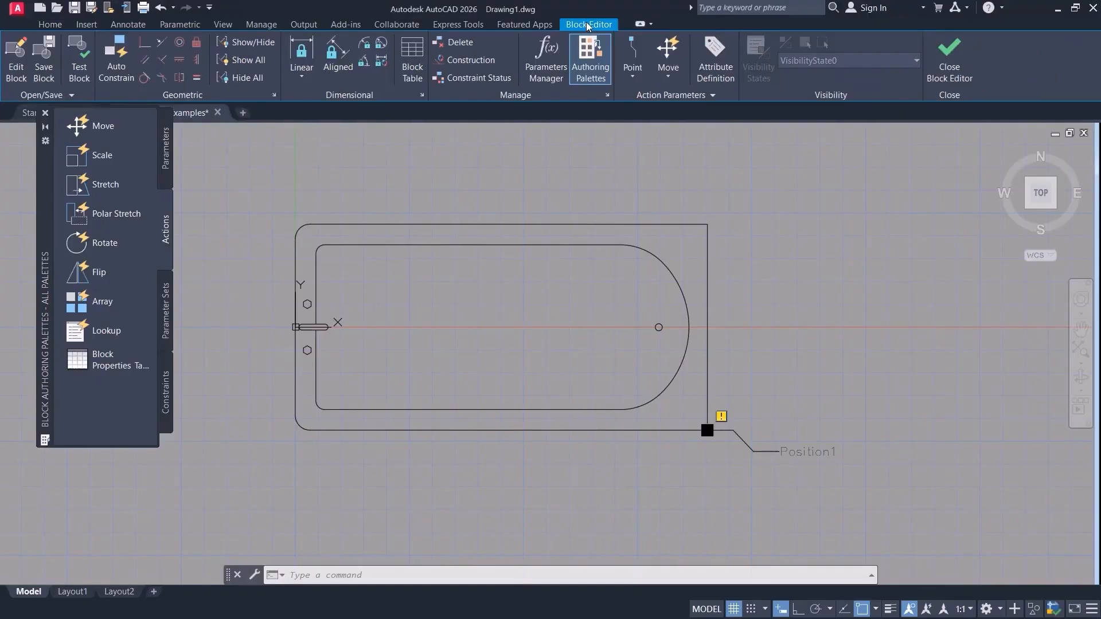
click(106, 184)
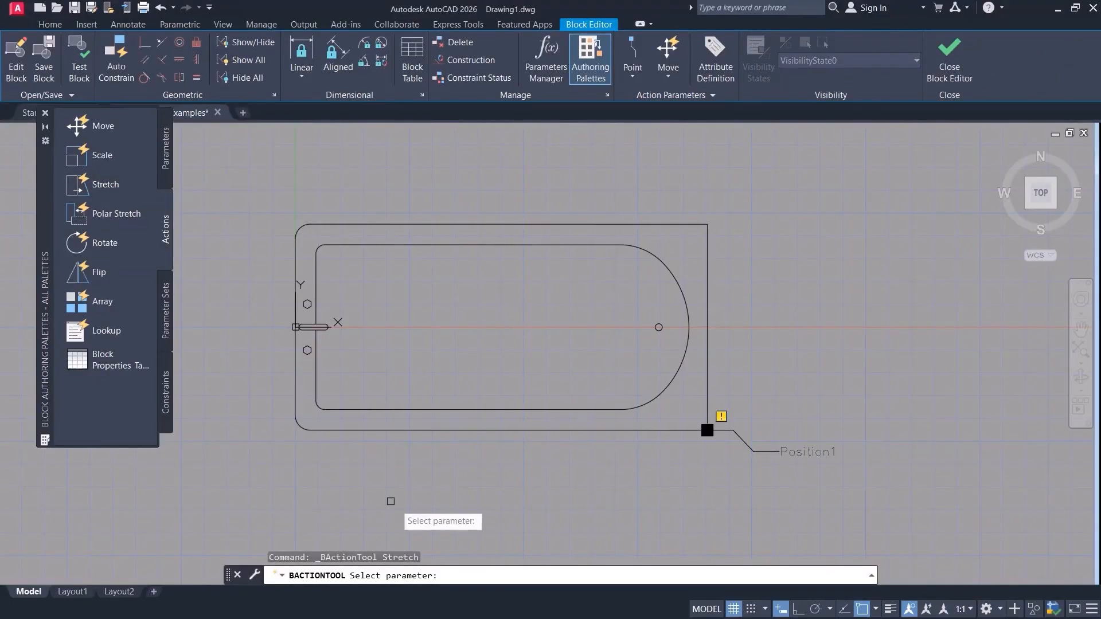
click(805, 454)
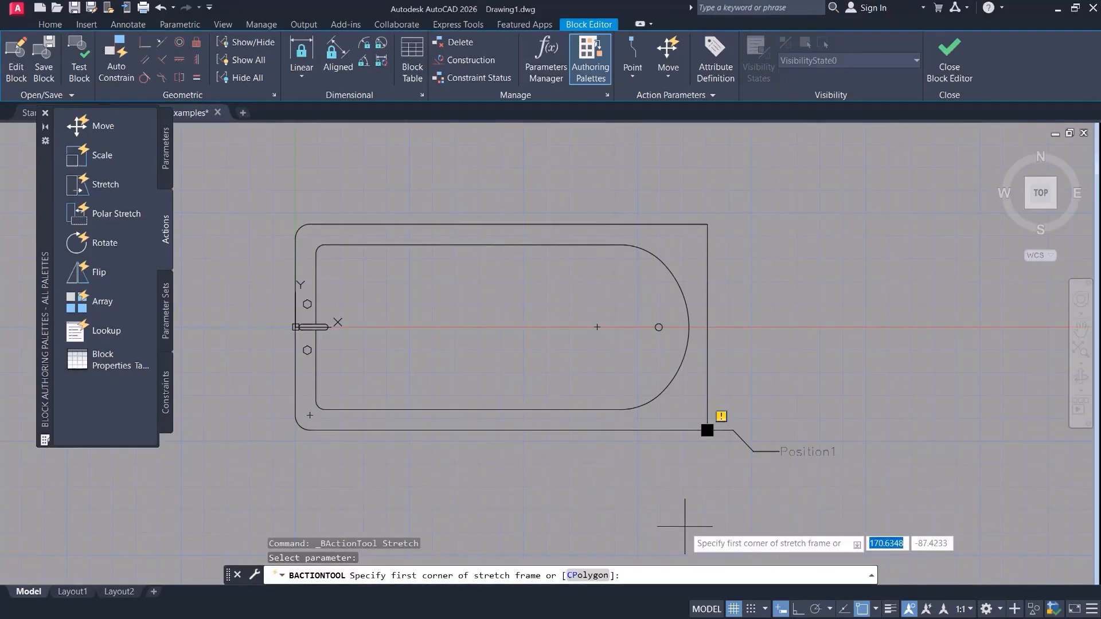
click(759, 479)
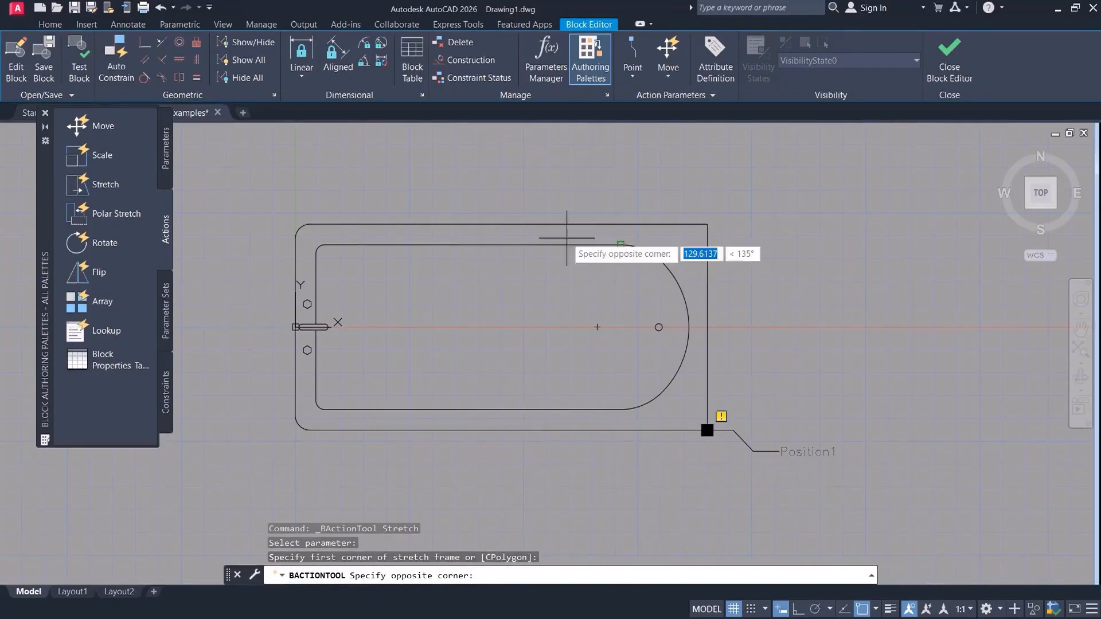
click(526, 182)
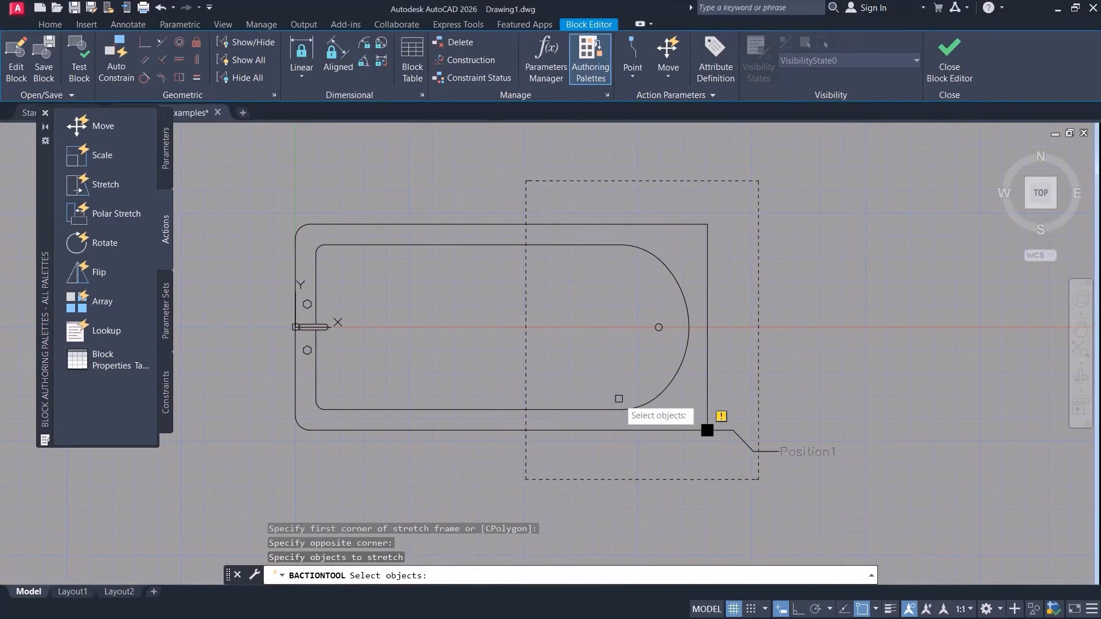
click(733, 454)
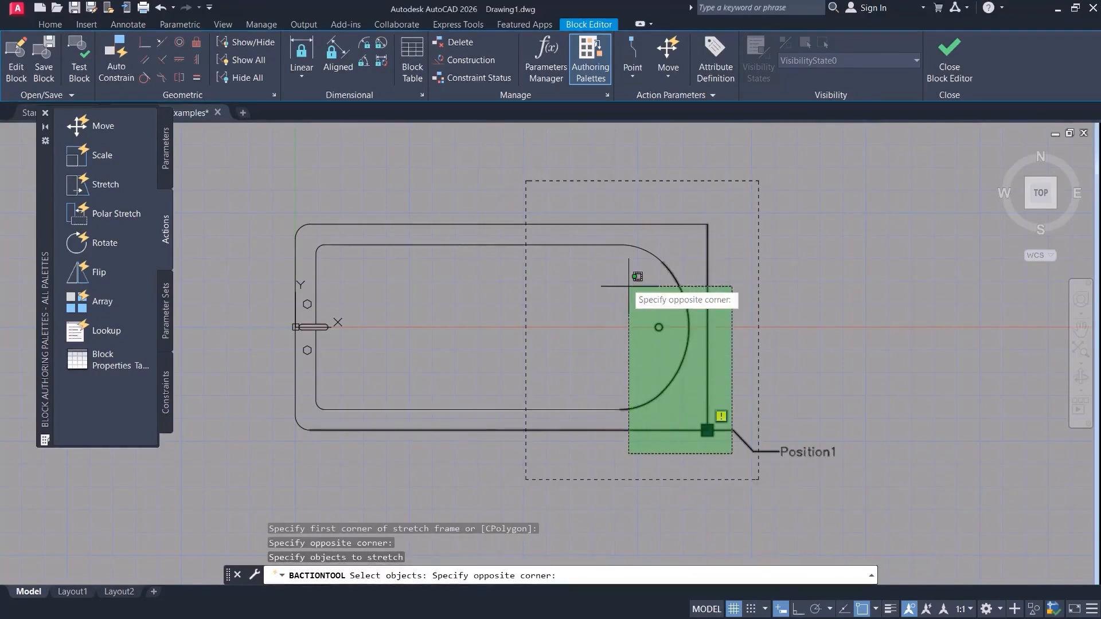
click(556, 193)
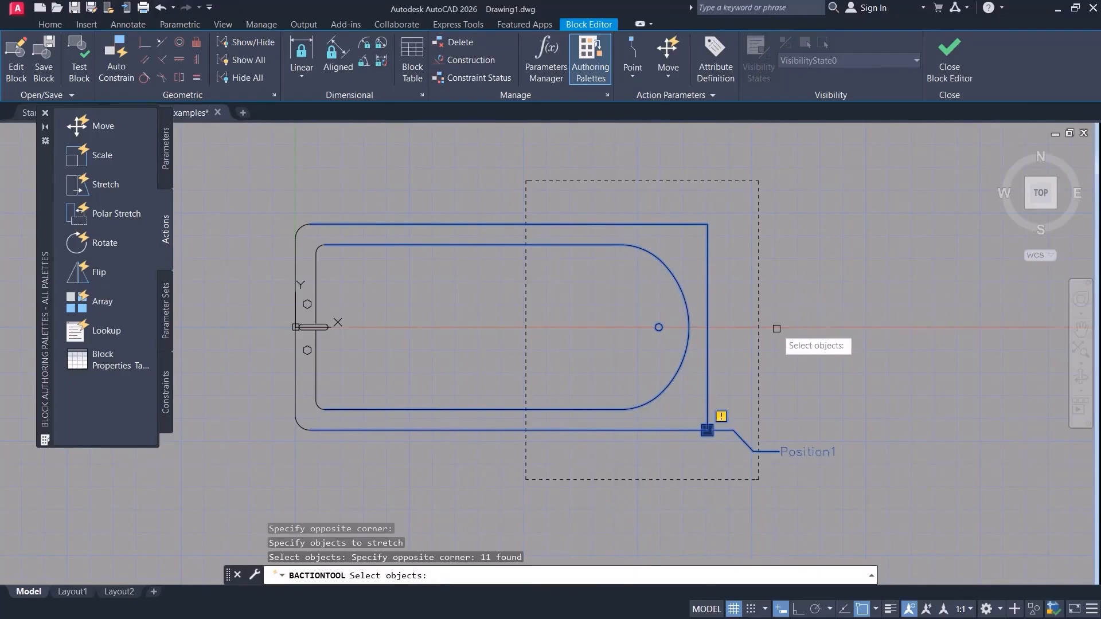
key(Return)
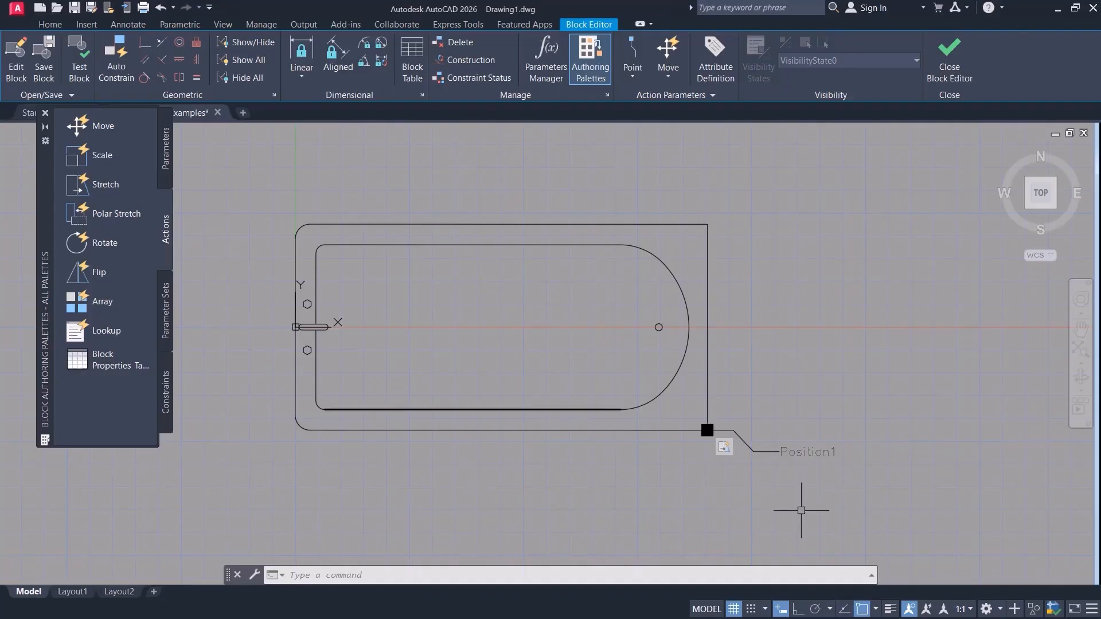
Close the Block Editor, saving the changes to the bathtub block.
click(949, 58)
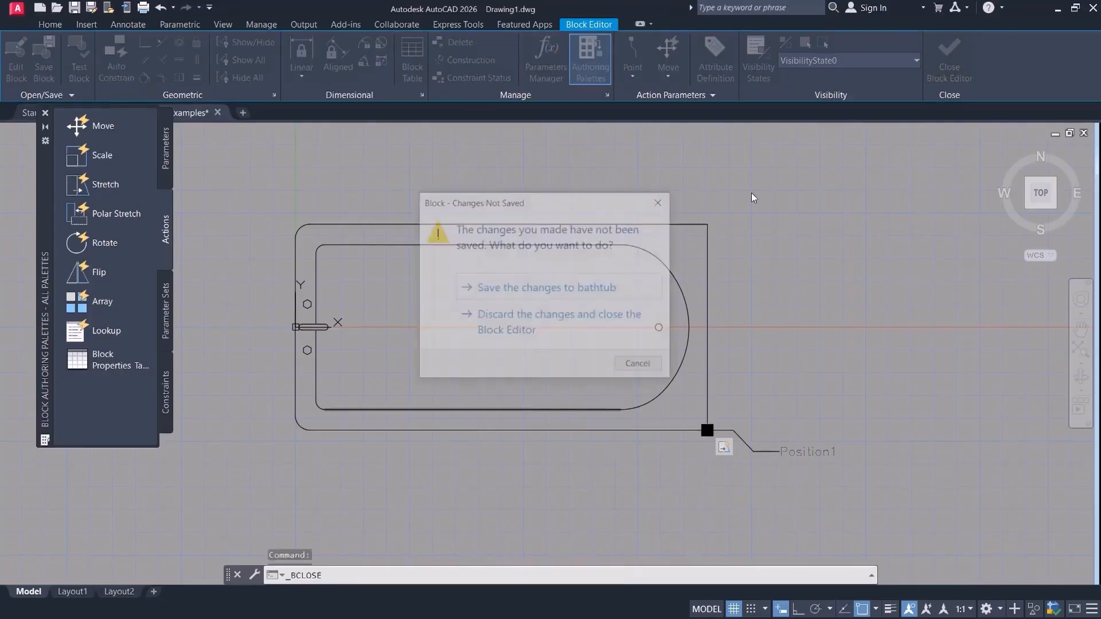
click(533, 289)
middle_drag(413, 277, 351, 364)
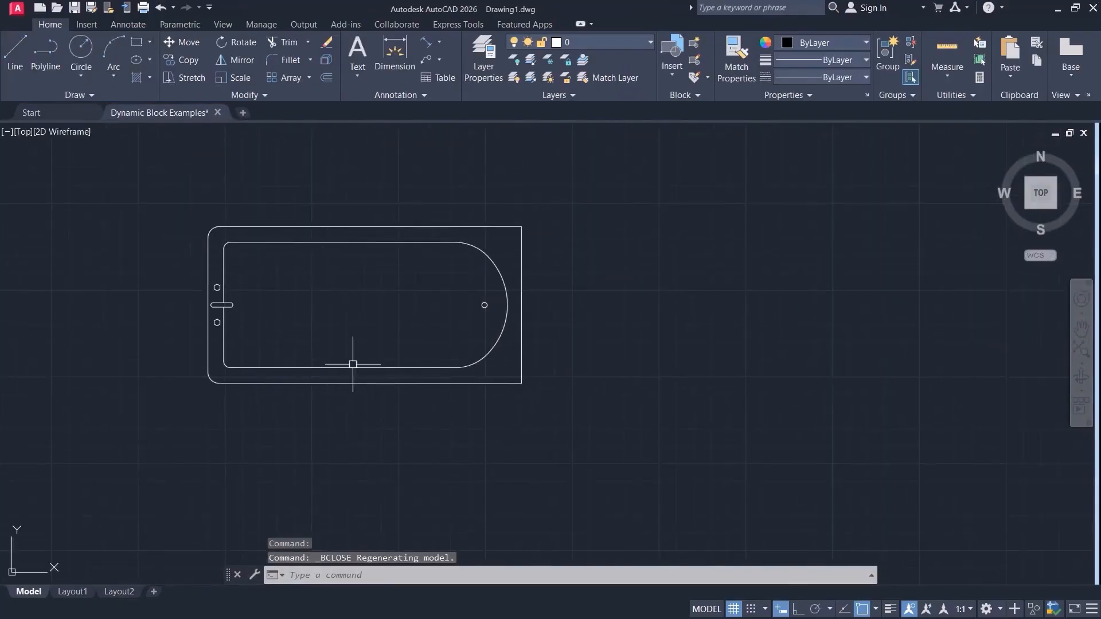
Test the bathtub's corner point grip by stretching its right end freely to several diagonal positions.
click(508, 290)
scroll(406, 368, down, 2)
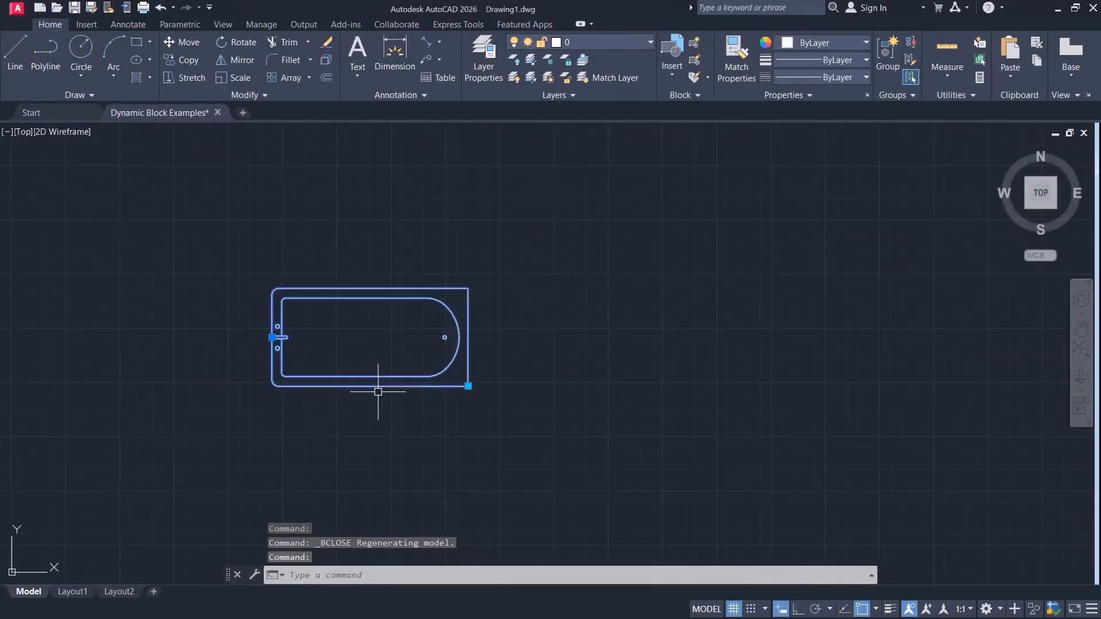
click(456, 416)
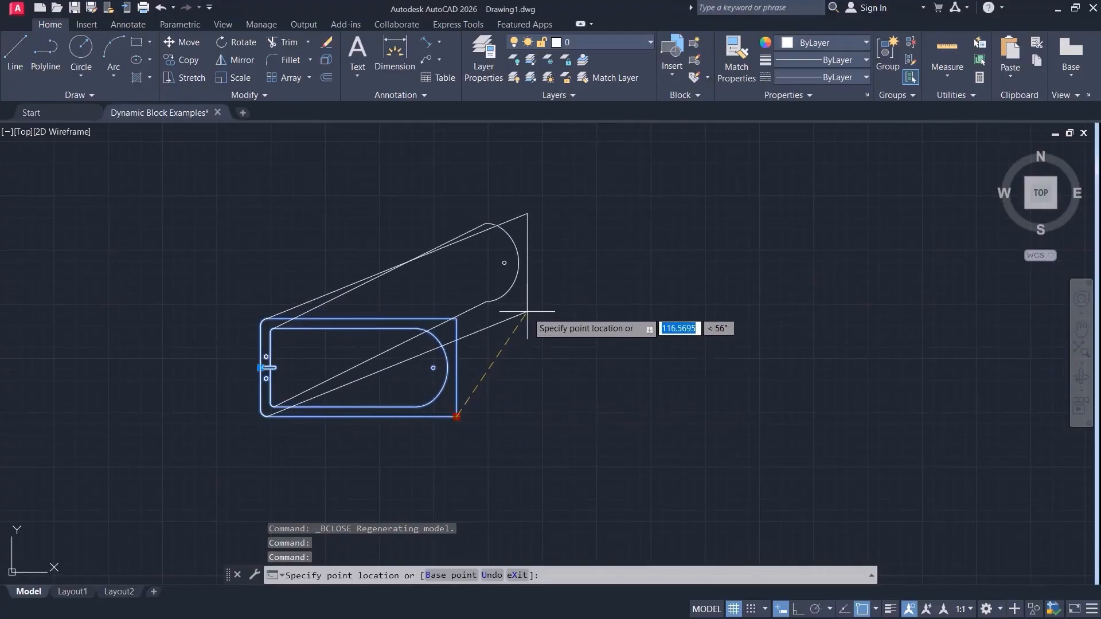
click(577, 337)
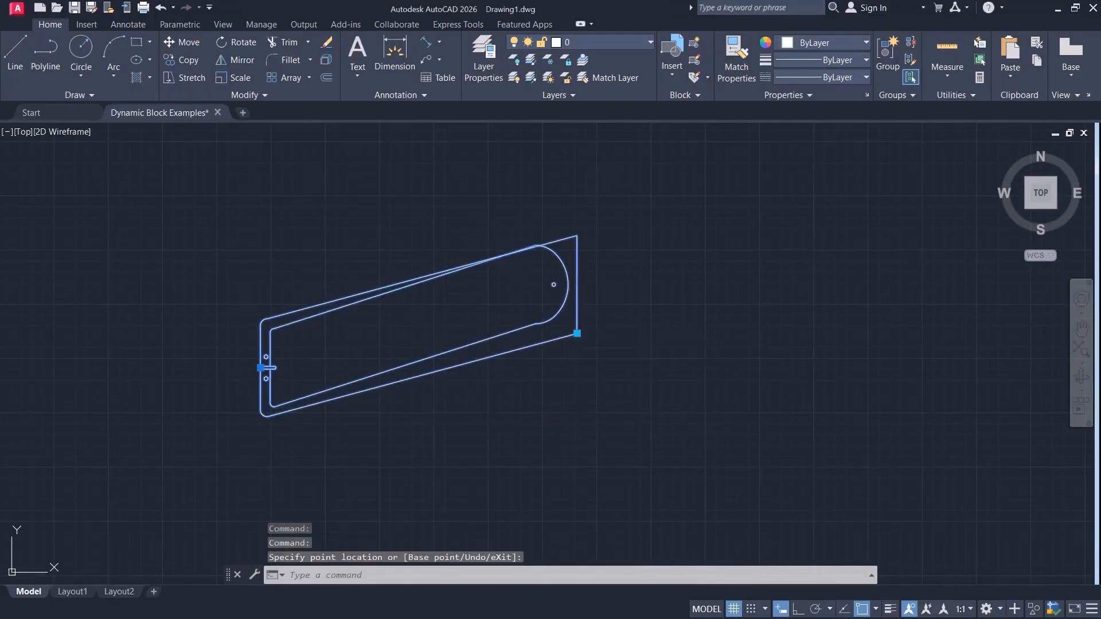
click(577, 334)
click(583, 442)
click(583, 443)
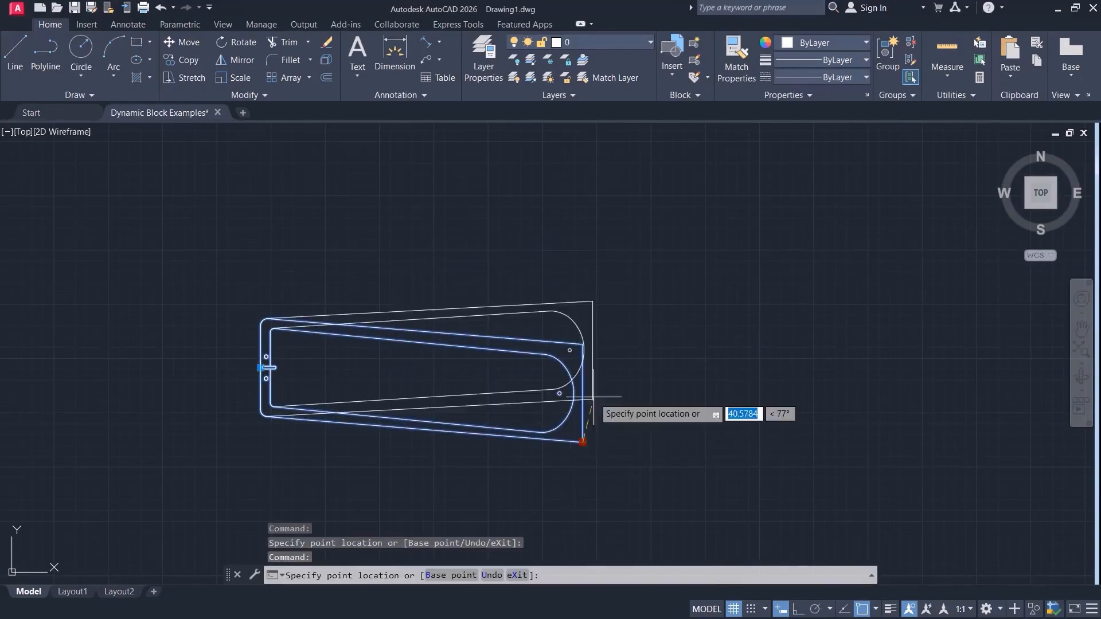
click(602, 404)
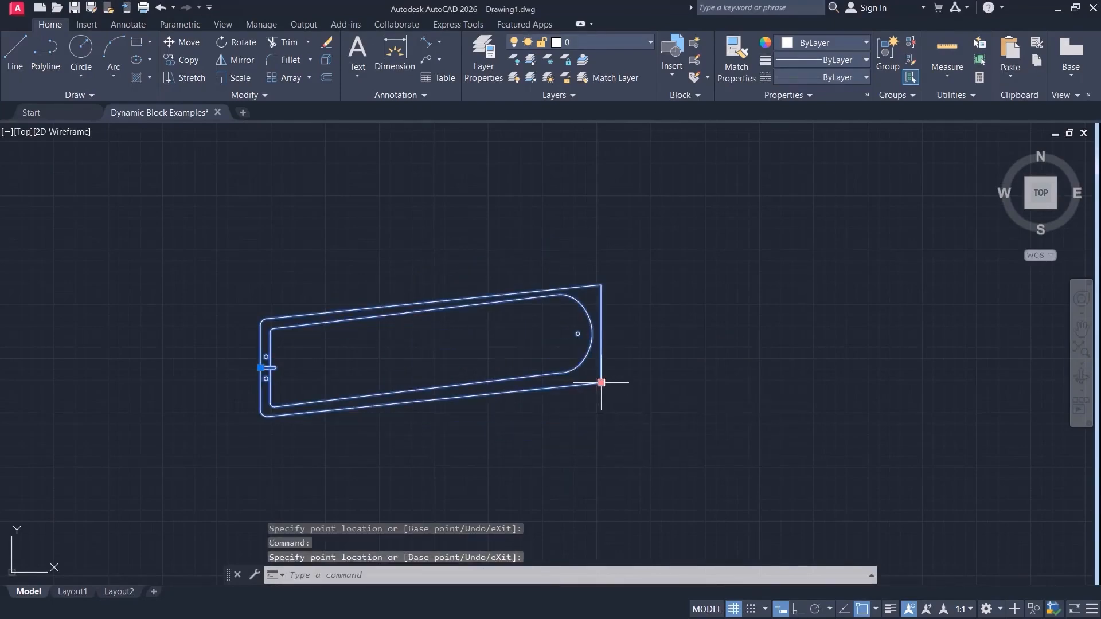
Undo the diagonal grip stretches of the bathtub.
key(ctrl+z)
key(ctrl+z)
key(ctrl+z)
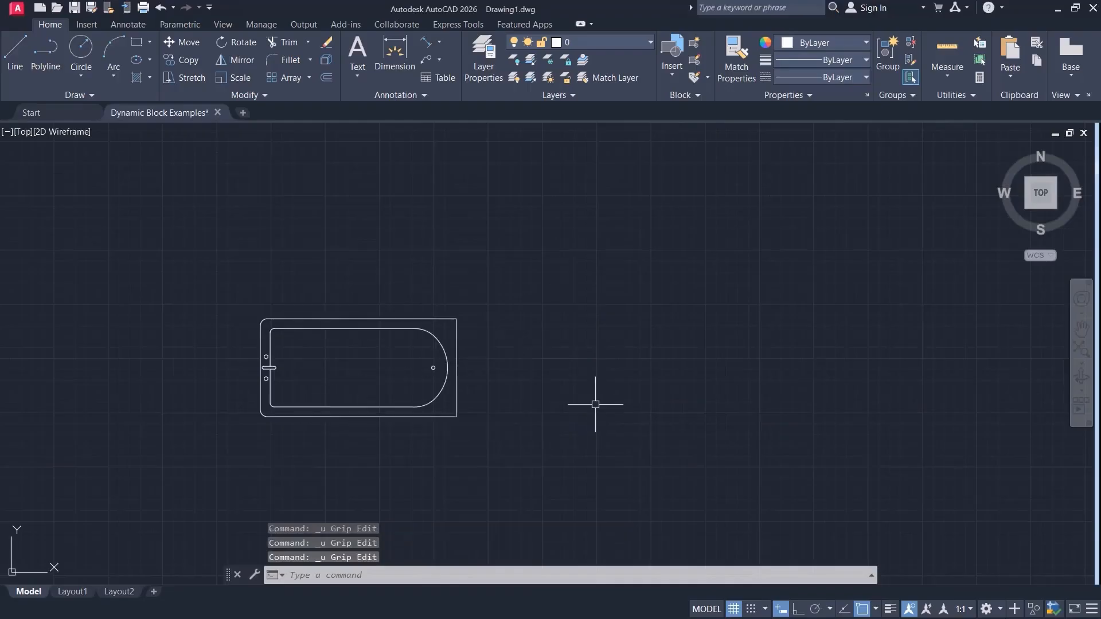
Turn Ortho on and lengthen the bathtub straight to the right by its corner point grip.
click(458, 397)
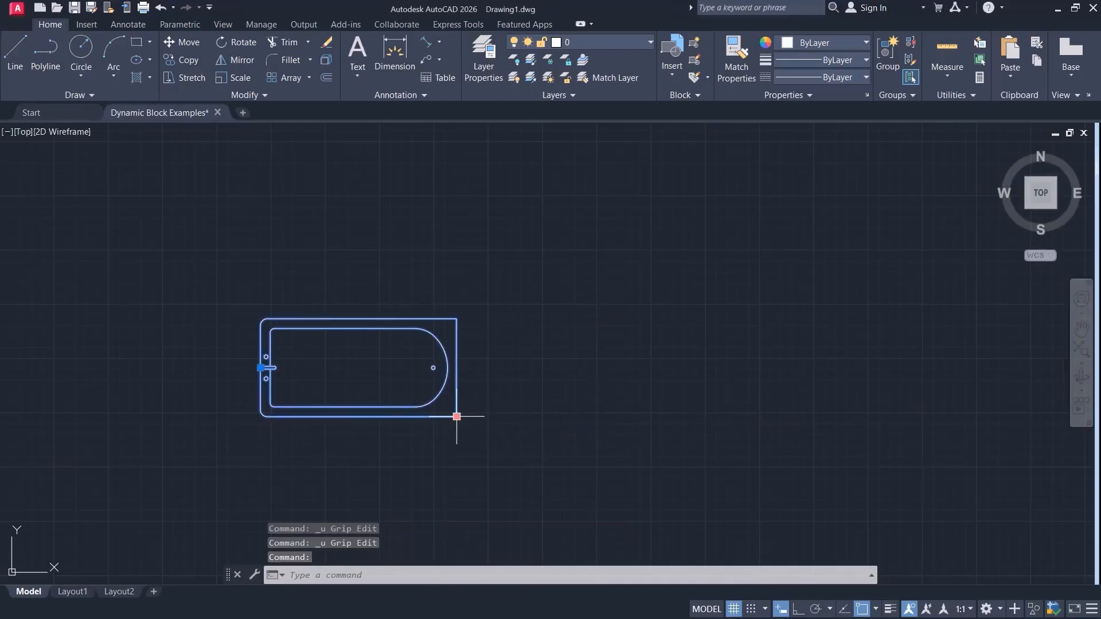
key(F8)
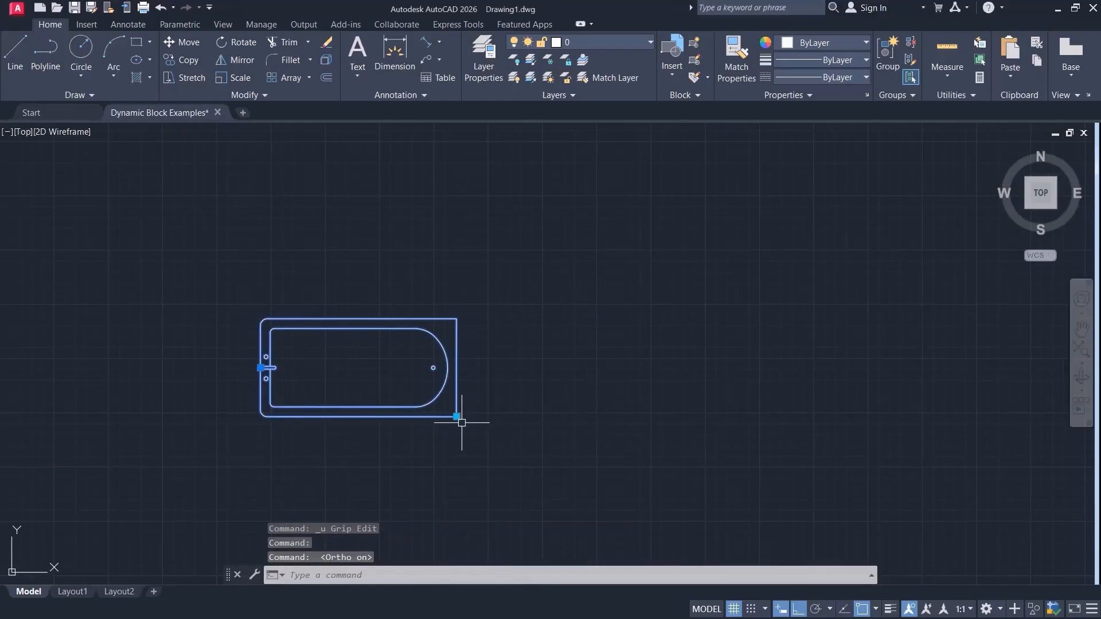
click(457, 417)
click(601, 427)
Shorten the bathtub horizontally by its corner point grip, and lengthen it again to roughly its original proportions.
click(601, 417)
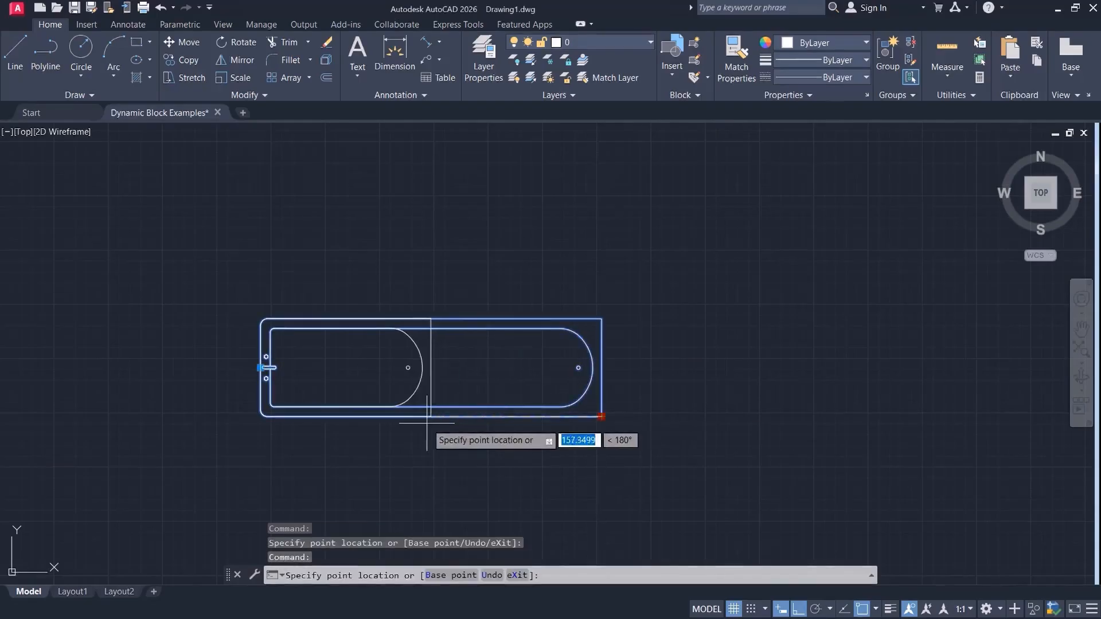
click(386, 421)
mouse_move(367, 491)
middle_down()
mouse_move(450, 491)
mouse_move(168, 469)
middle_up()
scroll(443, 458, up, 2)
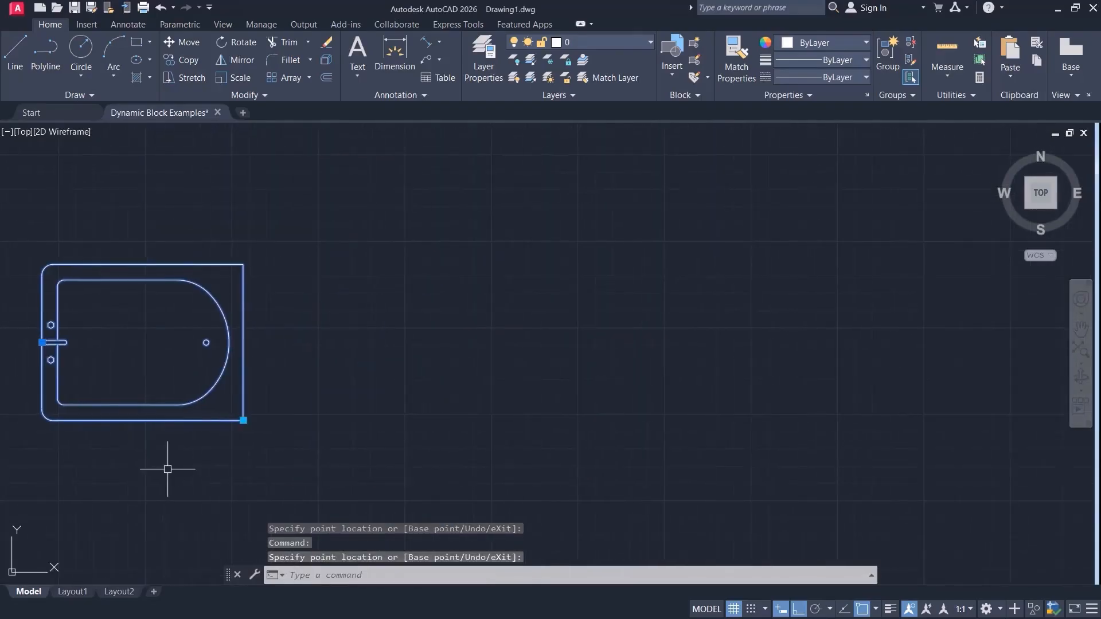
click(243, 421)
click(362, 421)
scroll(327, 449, down, 2)
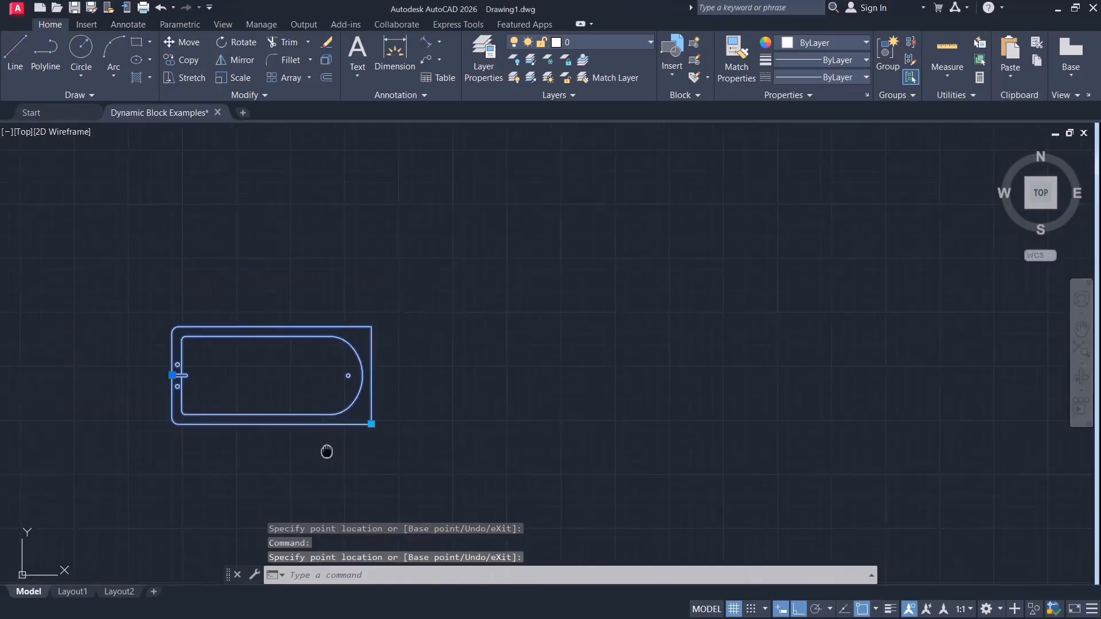
Turn Ortho off and move the whole bathtub up and to the right by its insertion grip.
click(199, 372)
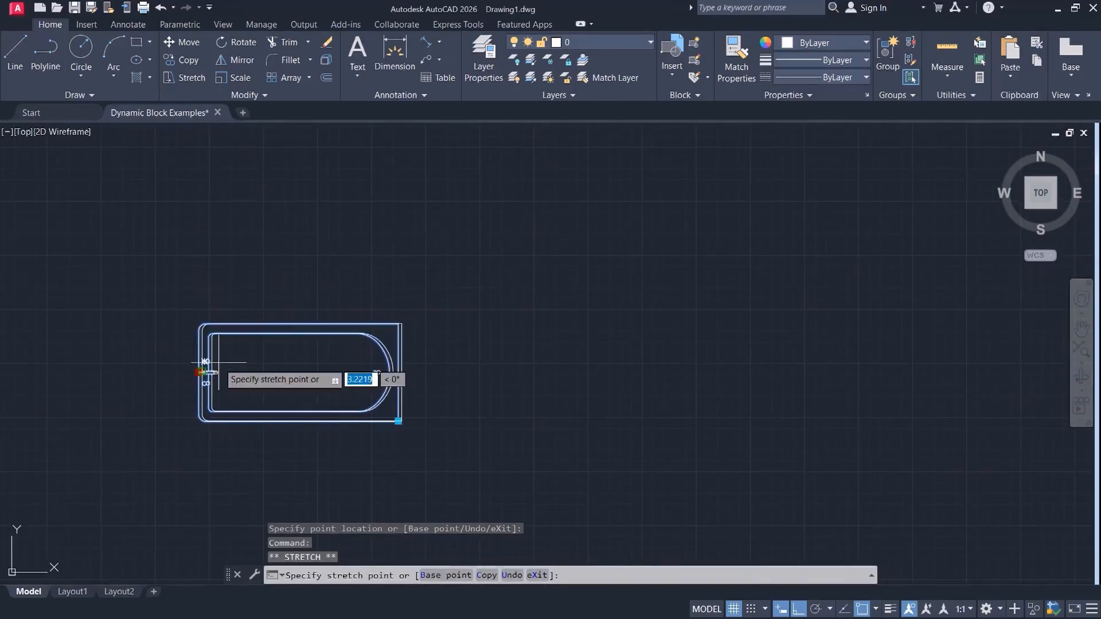
key(F8)
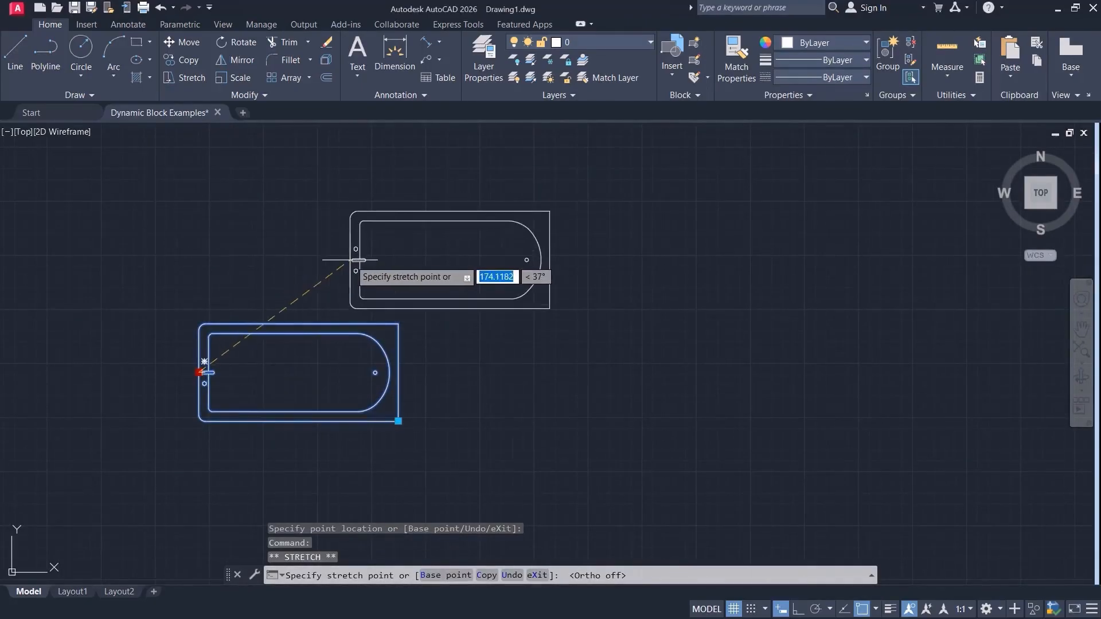
click(373, 258)
Turn Ortho on and lengthen the bathtub straight to the right in two stretches by its corner point grip.
middle_drag(401, 351, 311, 376)
key(F8)
click(486, 334)
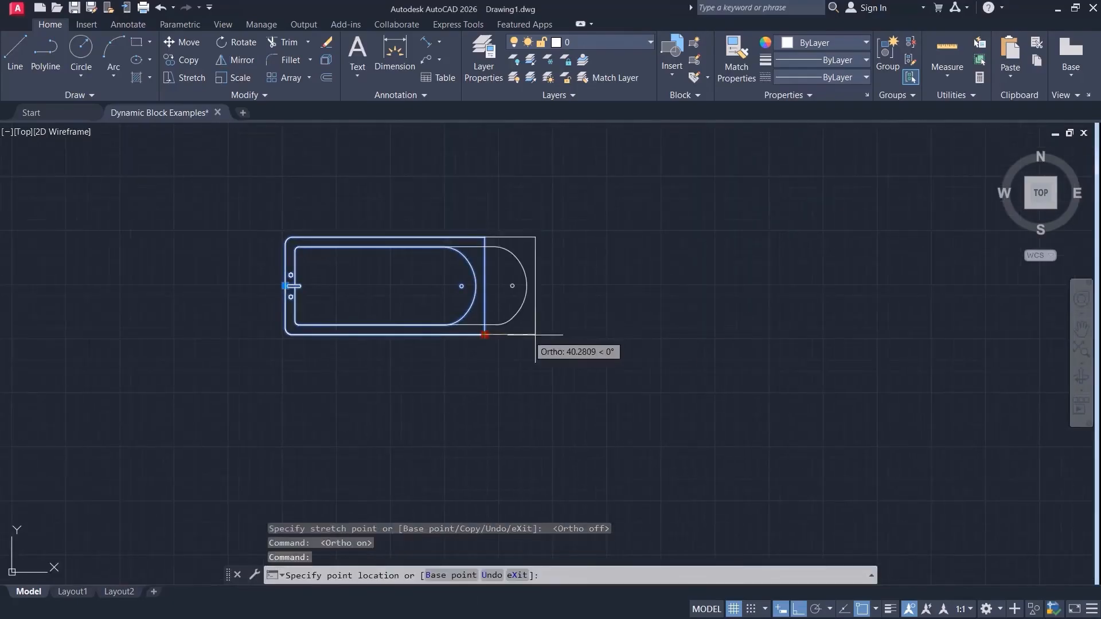
click(560, 335)
middle_drag(447, 429, 330, 460)
click(444, 365)
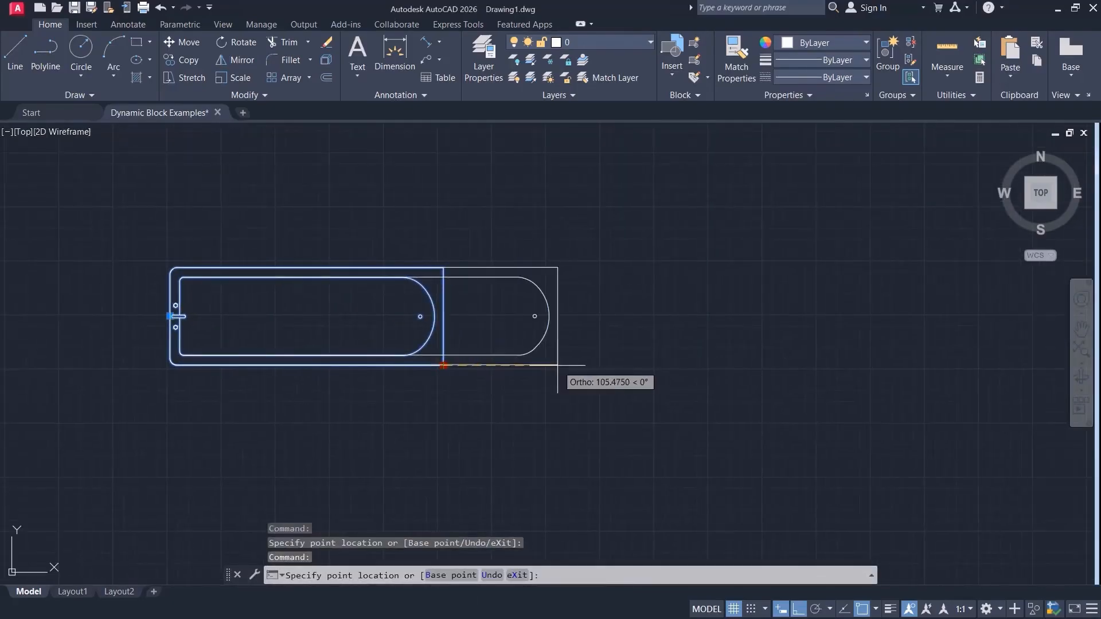
click(558, 365)
Shorten the bathtub by its corner point grip, and stretch it about 332 units to the right.
click(558, 364)
click(367, 365)
click(367, 365)
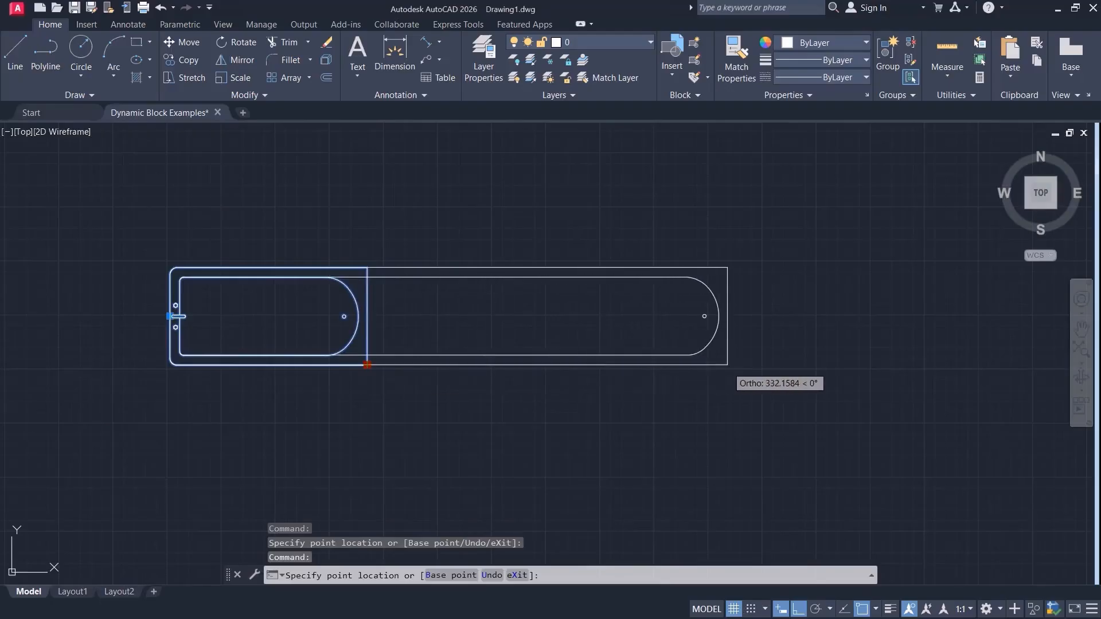
click(729, 365)
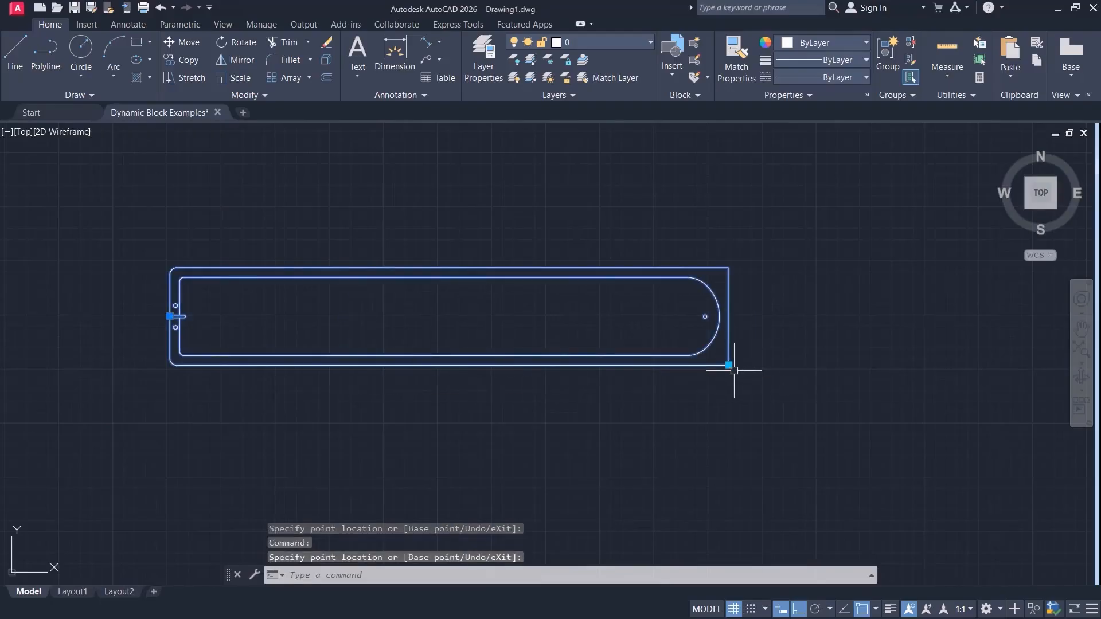
Shorten the bathtub in stages by its corner point grip, lengthen it back to a normal tub proportion, and deselect it.
click(450, 364)
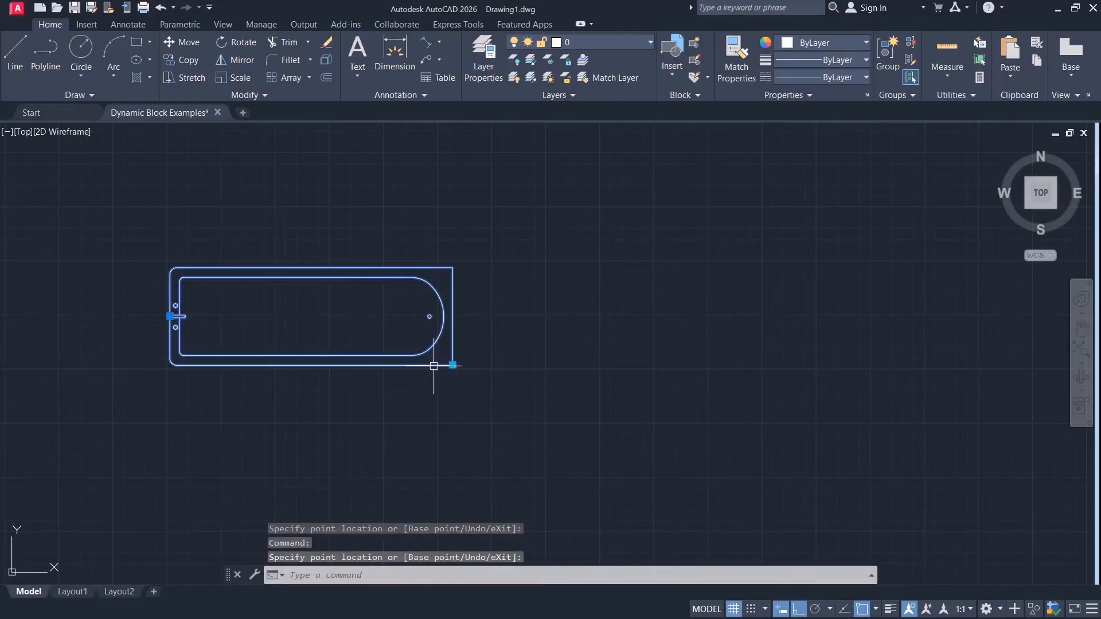
mouse_move(453, 369)
middle_down()
mouse_move(494, 413)
mouse_move(673, 421)
middle_up()
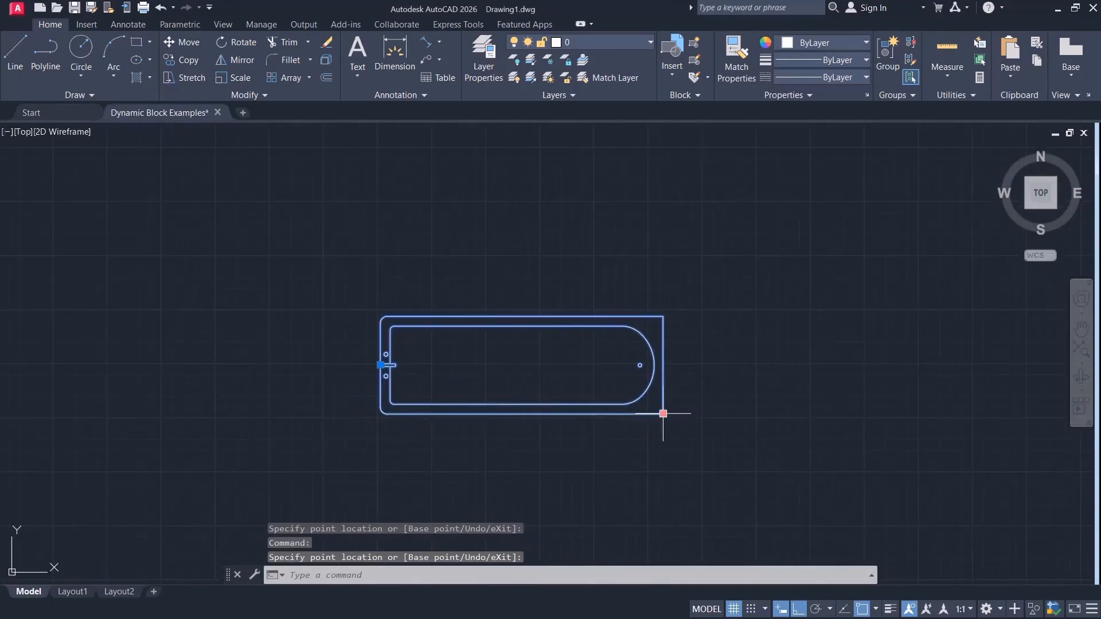
click(526, 414)
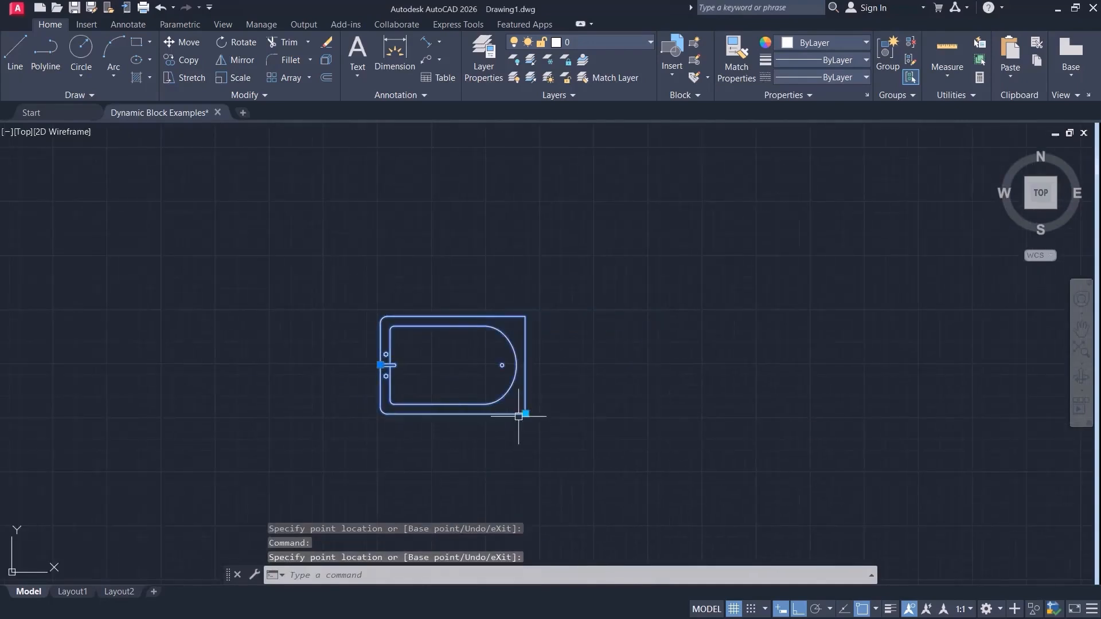
click(526, 414)
click(472, 414)
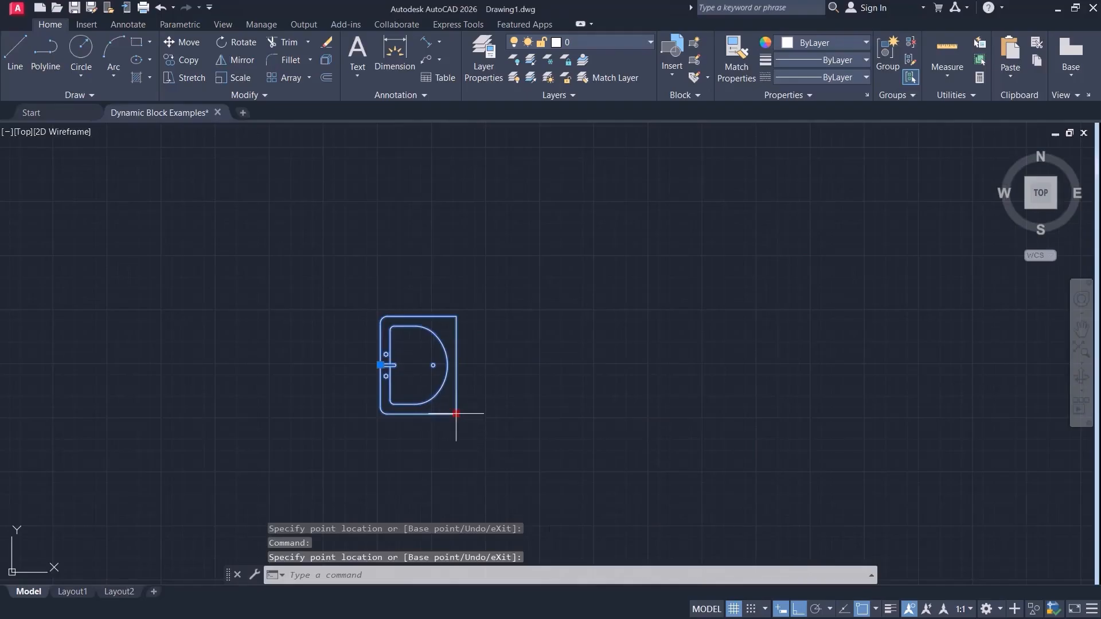
click(612, 413)
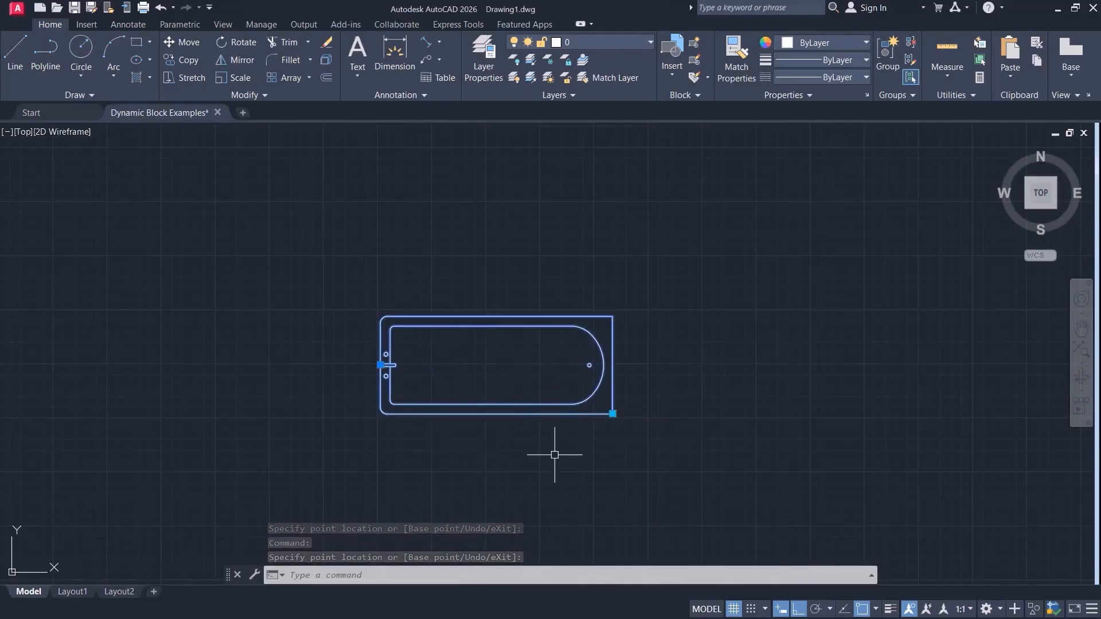
key(Escape)
Turn Ortho off and move the bathtub by its insertion grip into the row of blocks, just right of the dining table.
scroll(588, 451, down, 3)
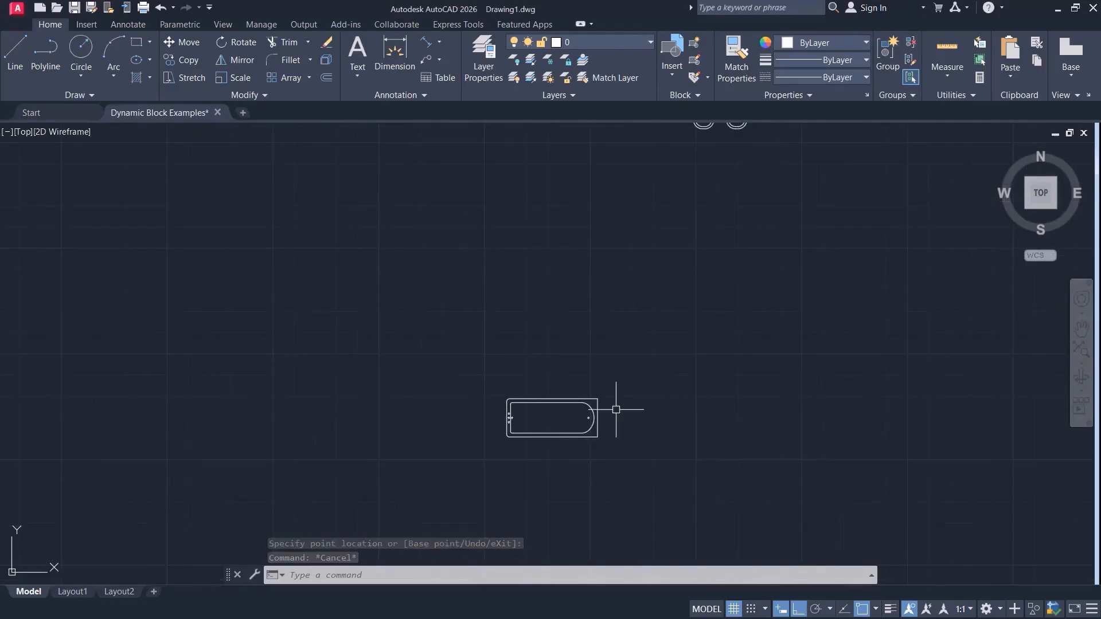
scroll(616, 410, down, 2)
middle_drag(616, 410, 539, 436)
click(552, 418)
click(506, 444)
click(471, 441)
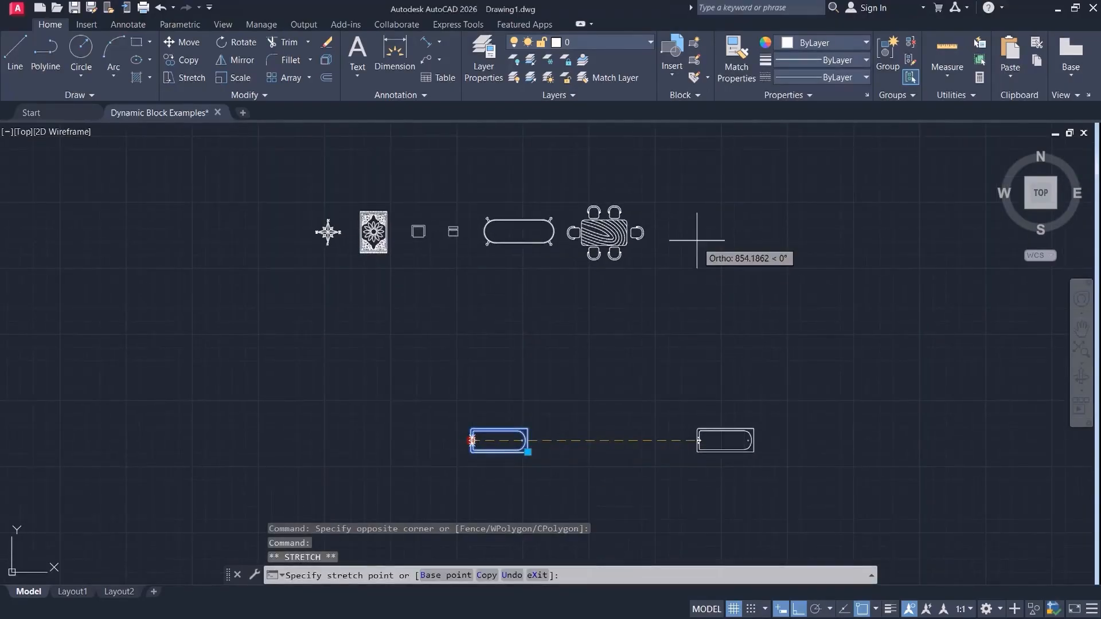
click(676, 237)
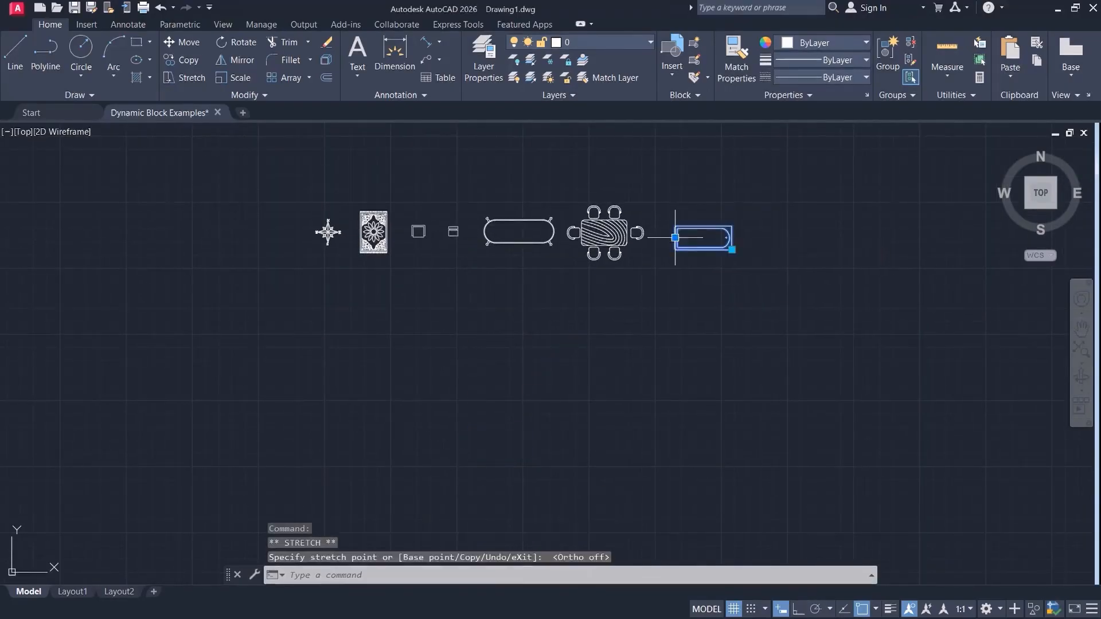
Move the square armchair block by its insertion grip from the row down into the empty drawing area.
click(433, 219)
click(409, 246)
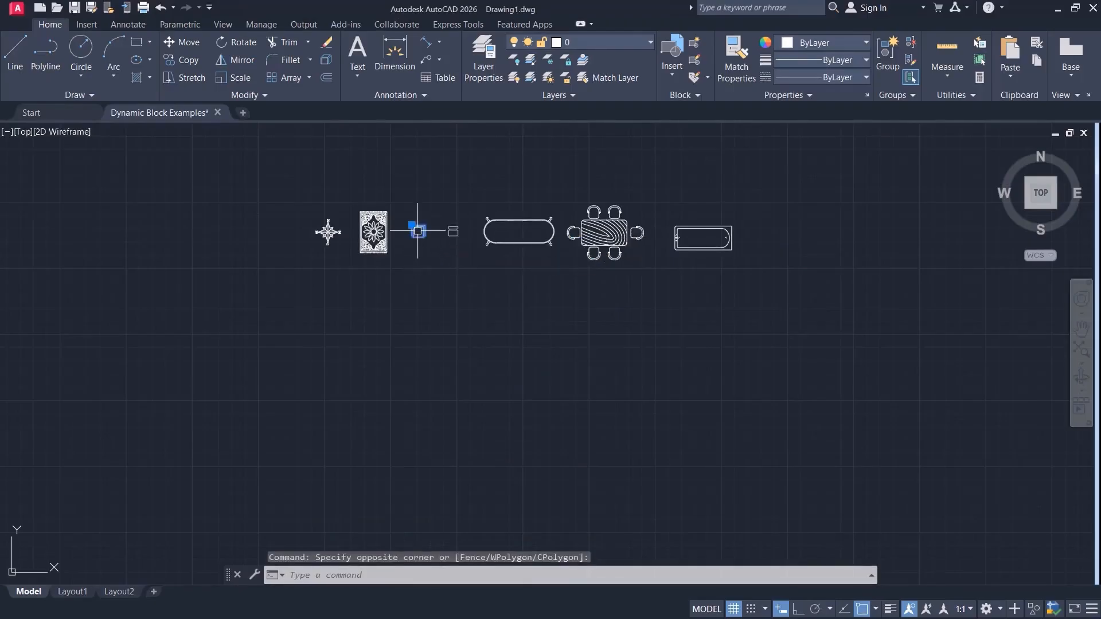
click(413, 225)
middle_drag(449, 405, 394, 282)
key(Escape)
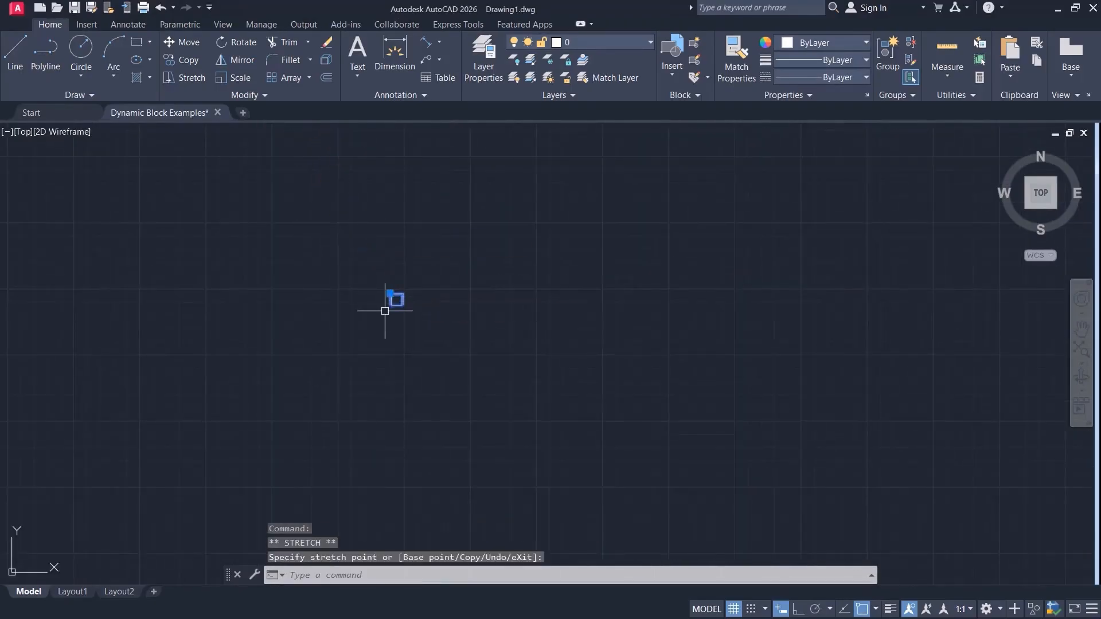
Open the square armchair block in the Block Editor.
scroll(402, 298, up, 5)
double_click(449, 297)
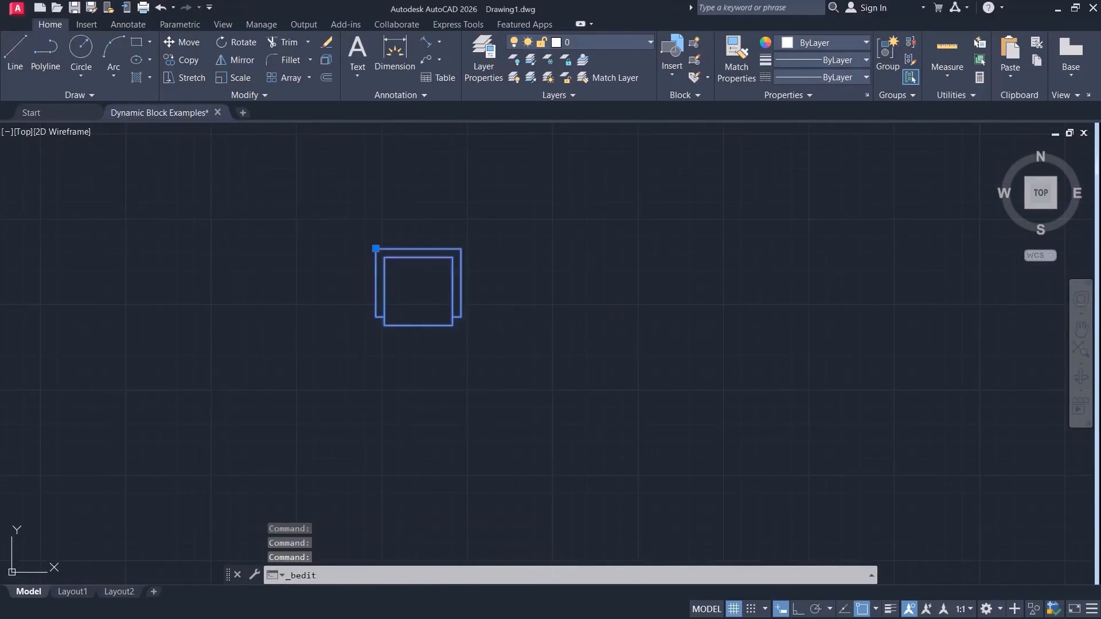
click(541, 412)
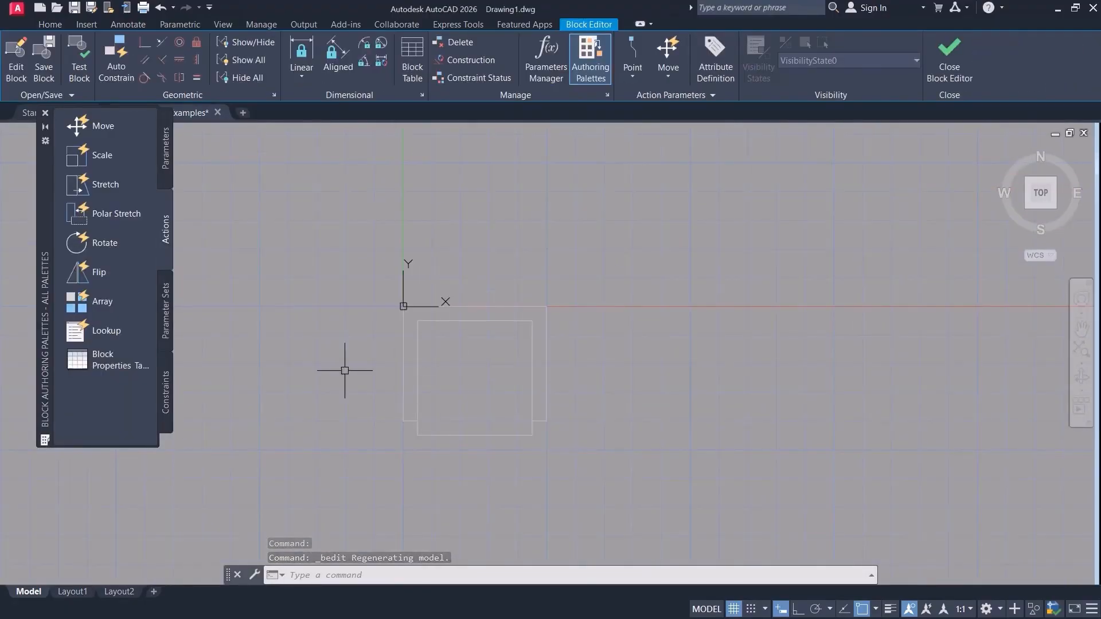
Add a Linear parameter across the chair's back from its upper-left corner to its upper-right corner, with the label above the chair.
click(162, 161)
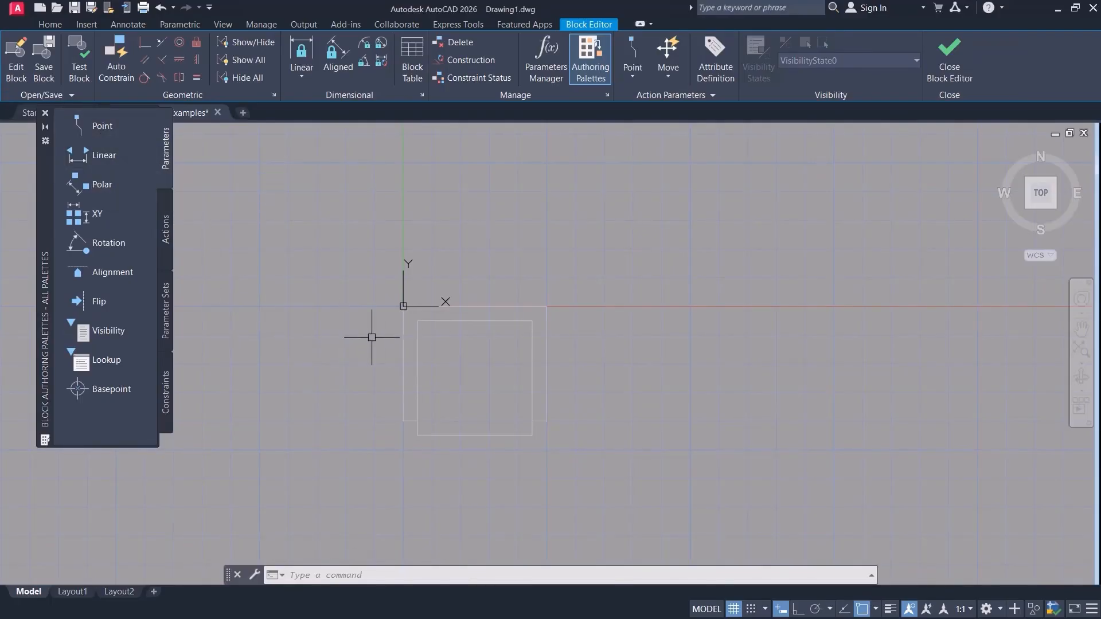
click(101, 159)
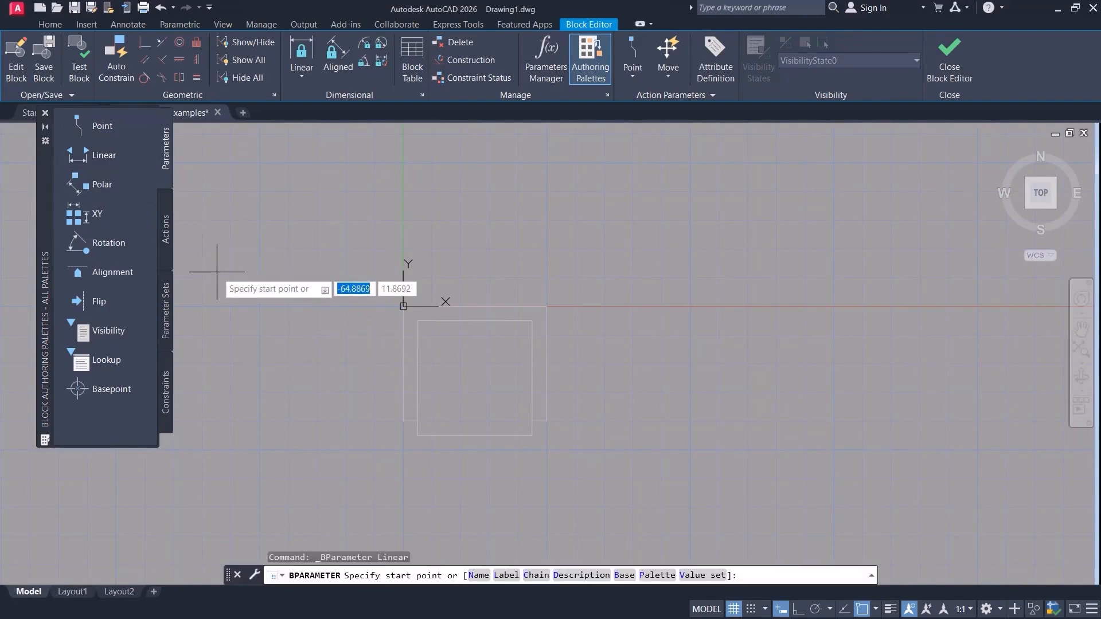
click(403, 306)
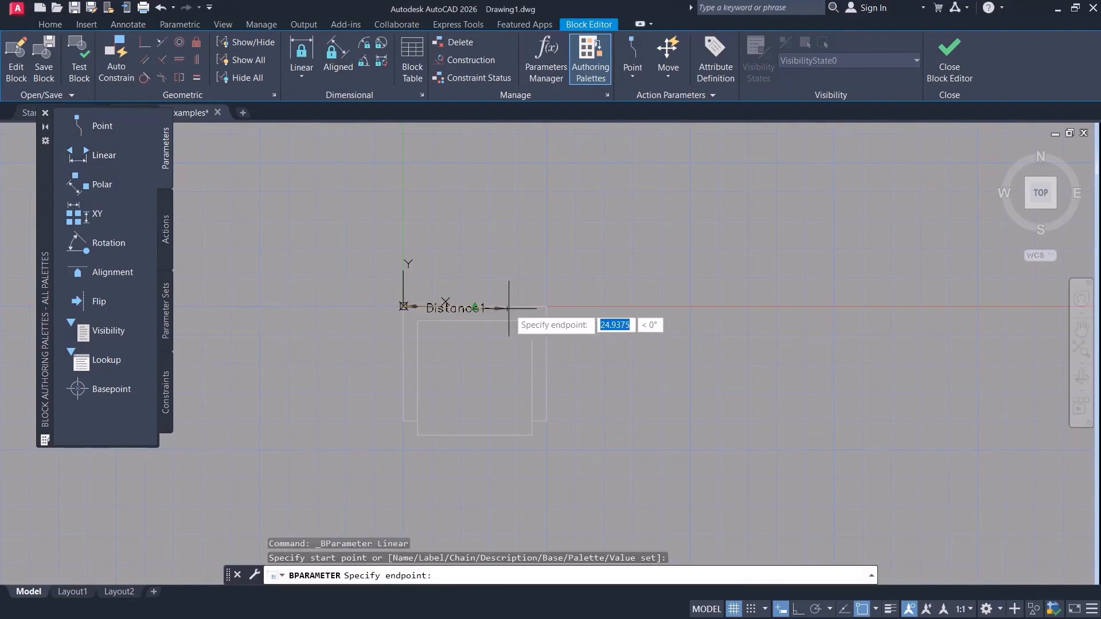
click(546, 307)
click(542, 235)
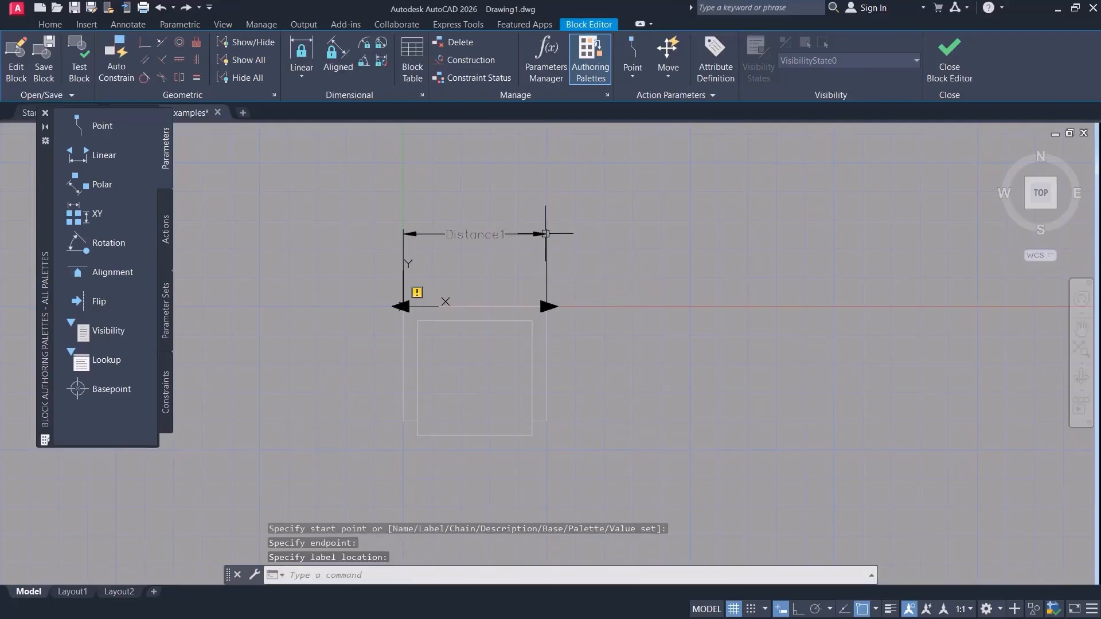
middle_drag(313, 280, 270, 239)
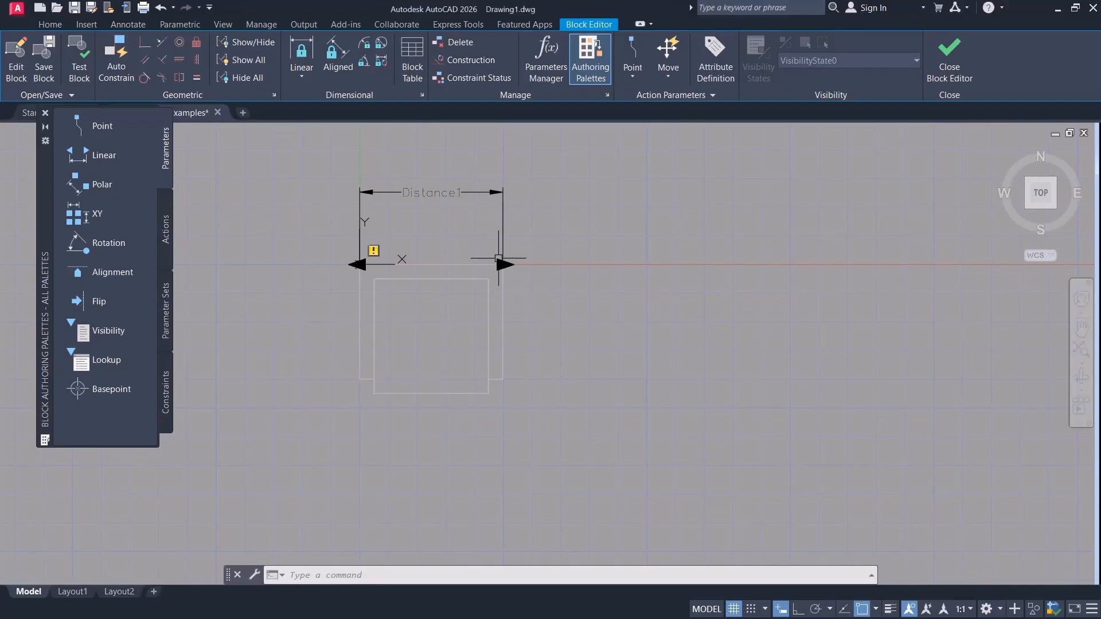
middle_drag(602, 361, 678, 353)
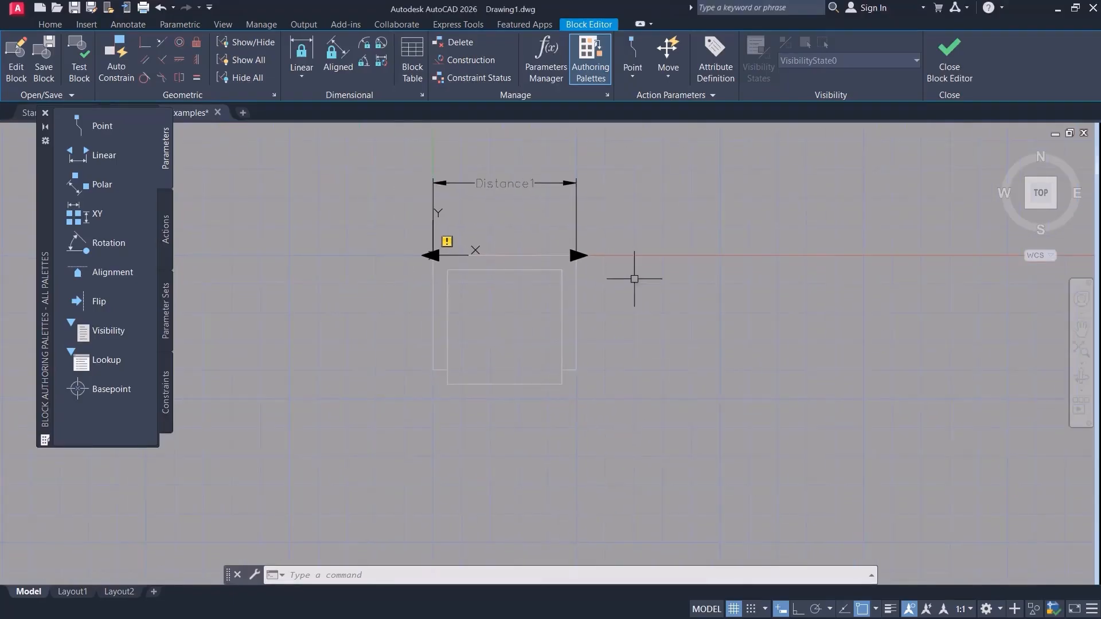
double_click(522, 184)
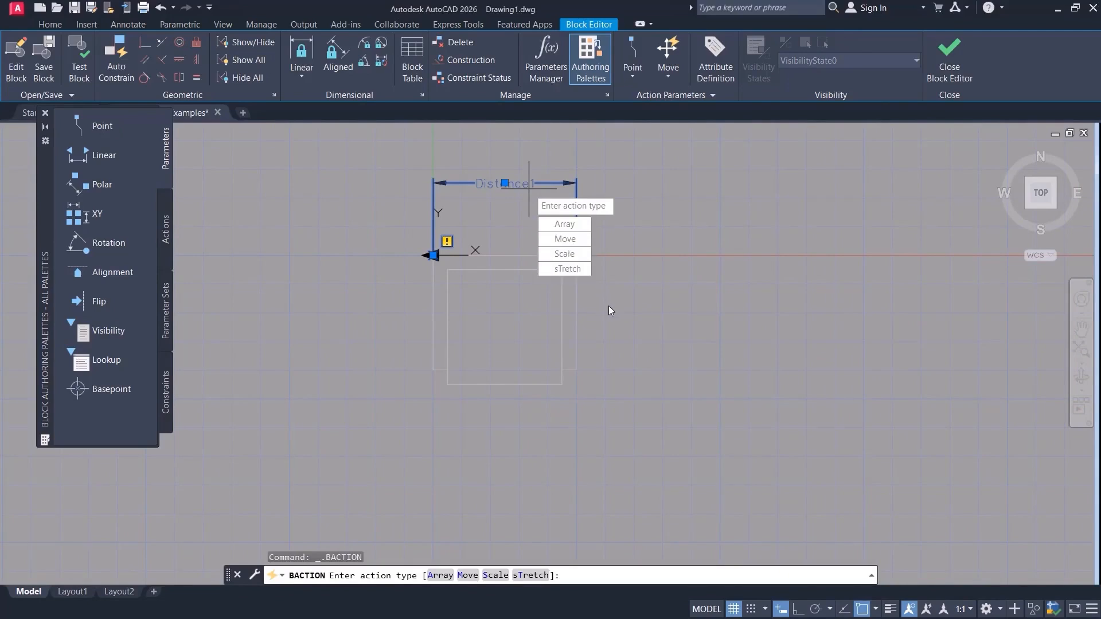
key(Escape)
key(Escape)
middle_drag(454, 359, 429, 397)
click(498, 221)
key(Return)
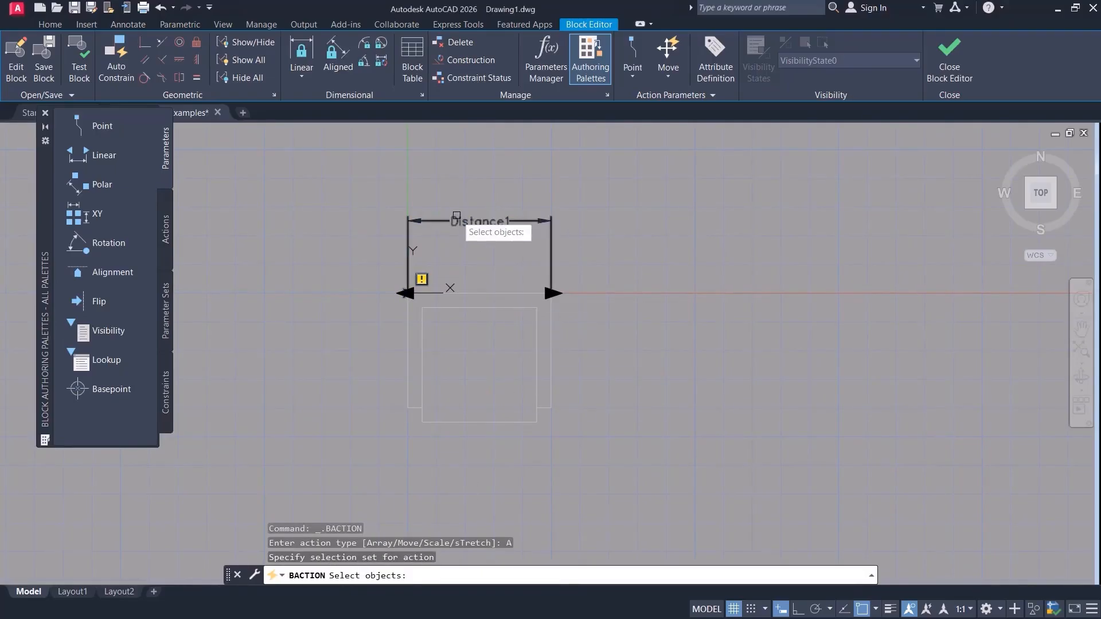
key(Escape)
key(Escape)
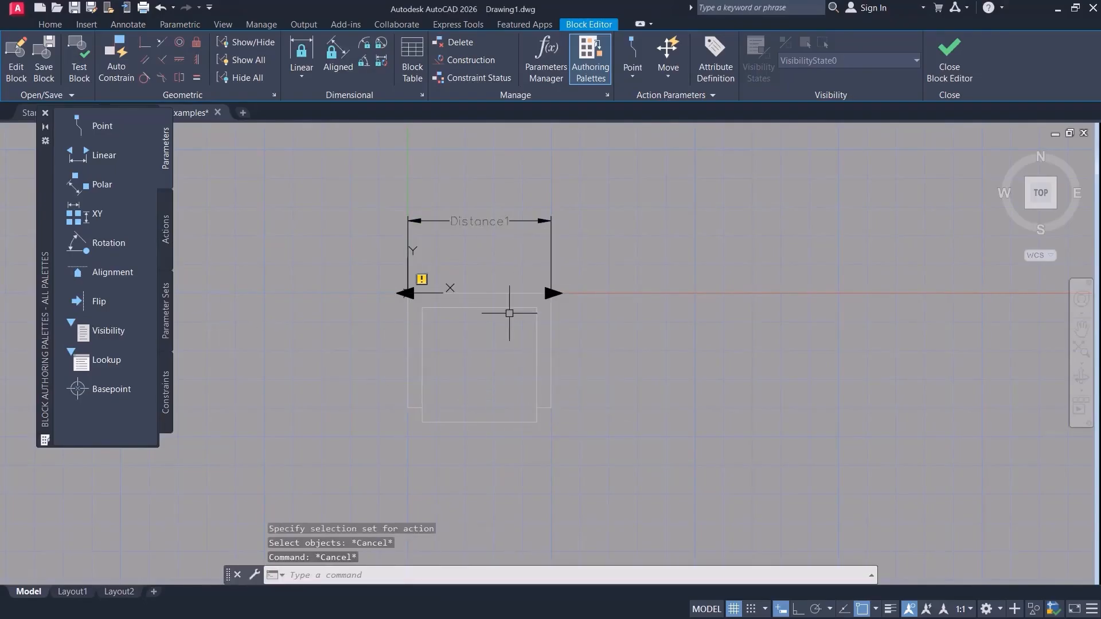
Add an Array action to the Linear parameter for the whole chair, with Ortho on and the column distance picked slightly wider than the chair.
click(169, 250)
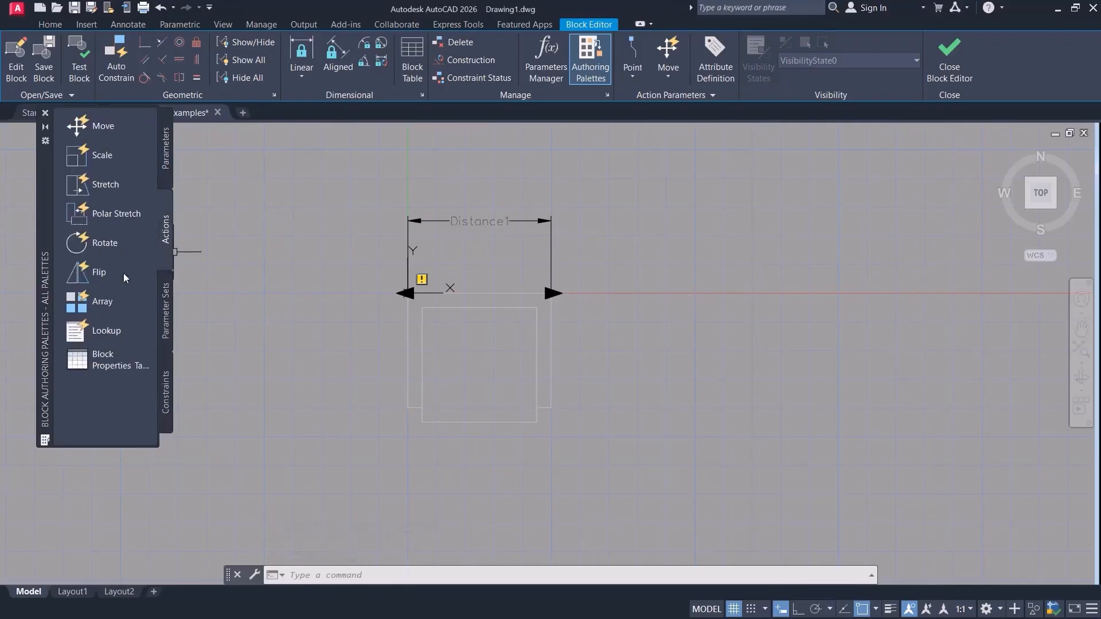
click(100, 306)
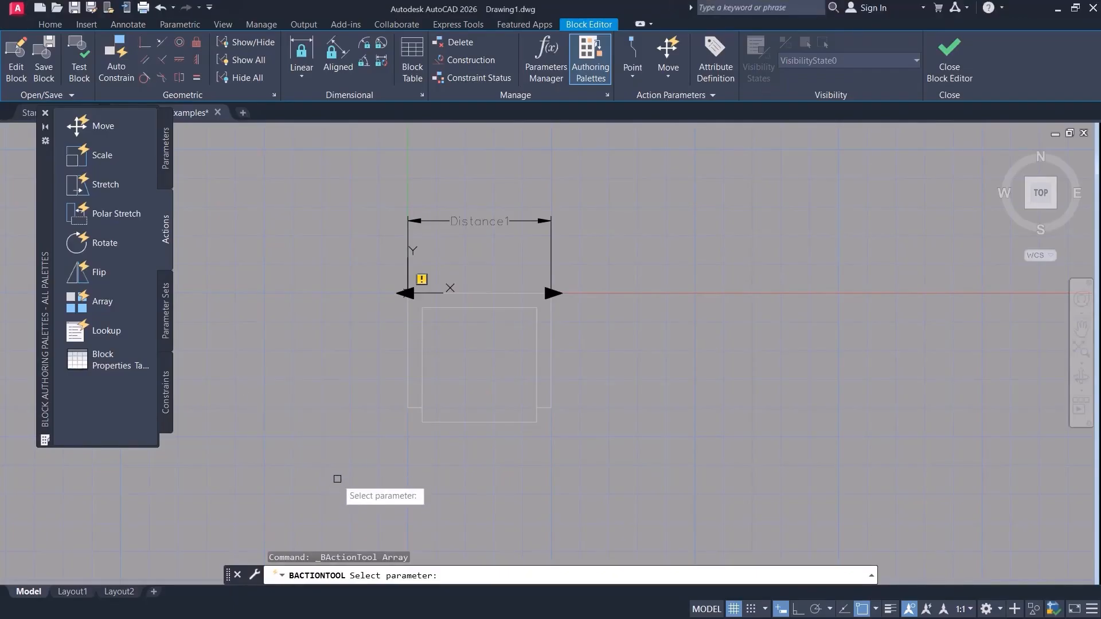
click(474, 222)
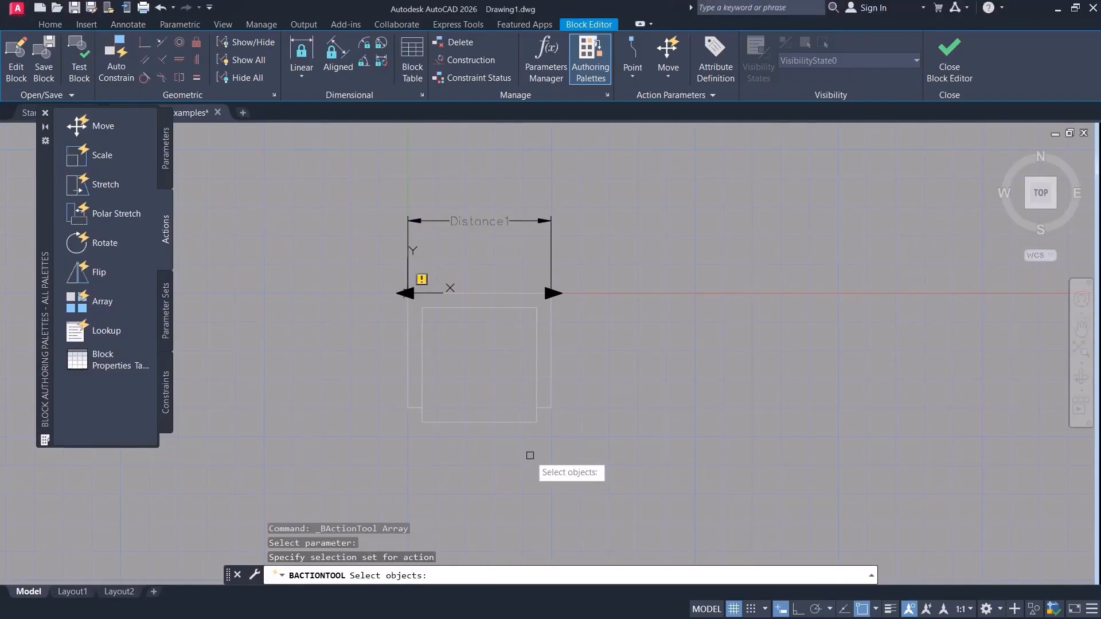
click(580, 443)
click(374, 252)
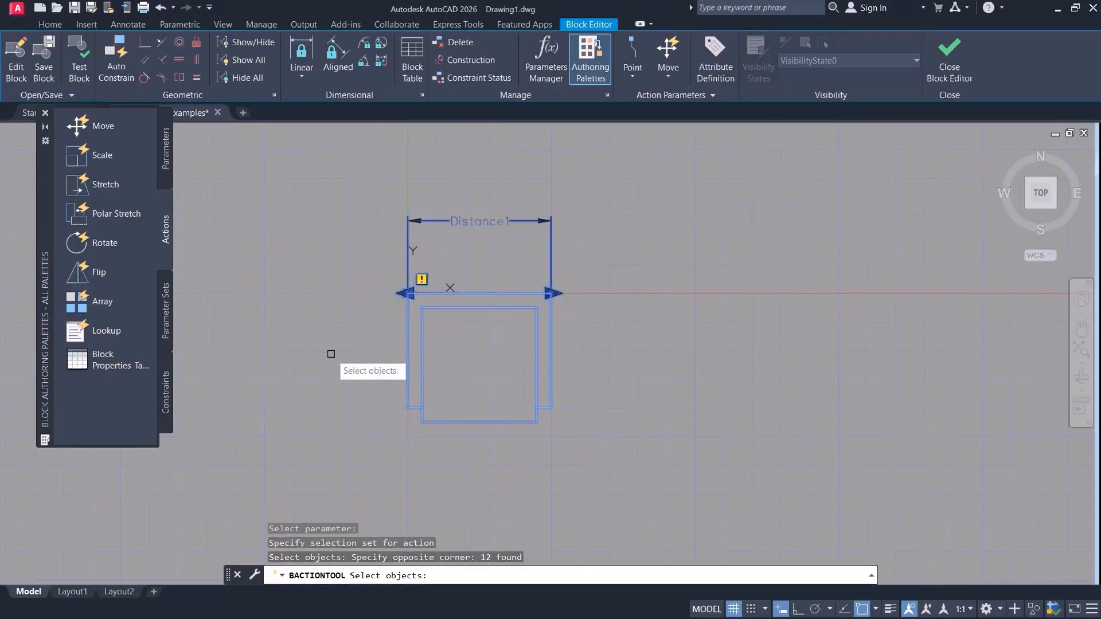
key(Return)
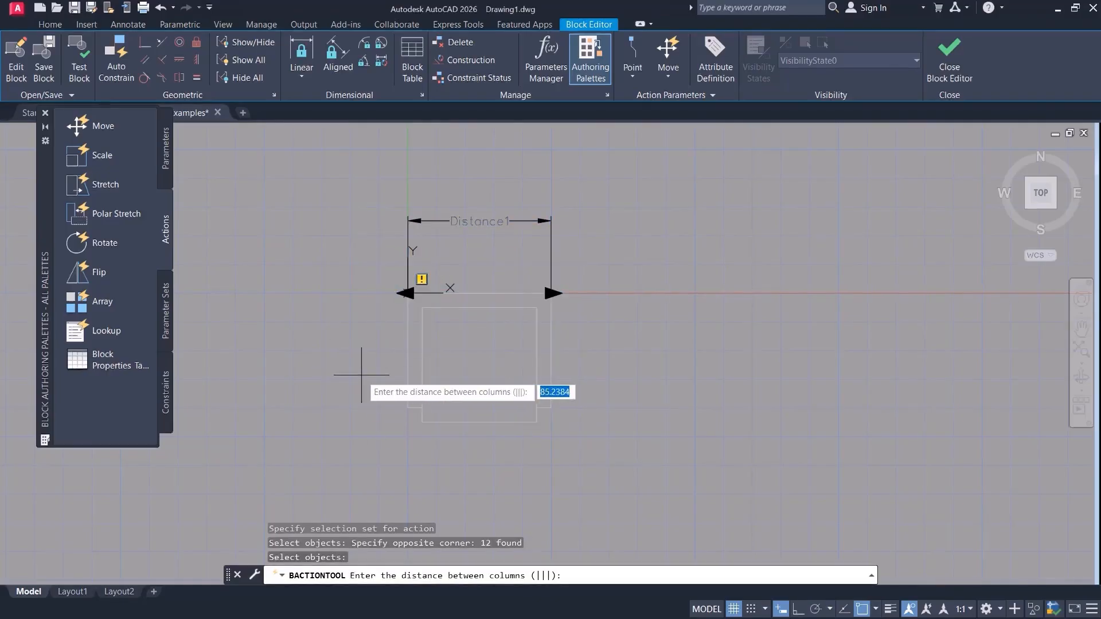
click(408, 421)
key(F8)
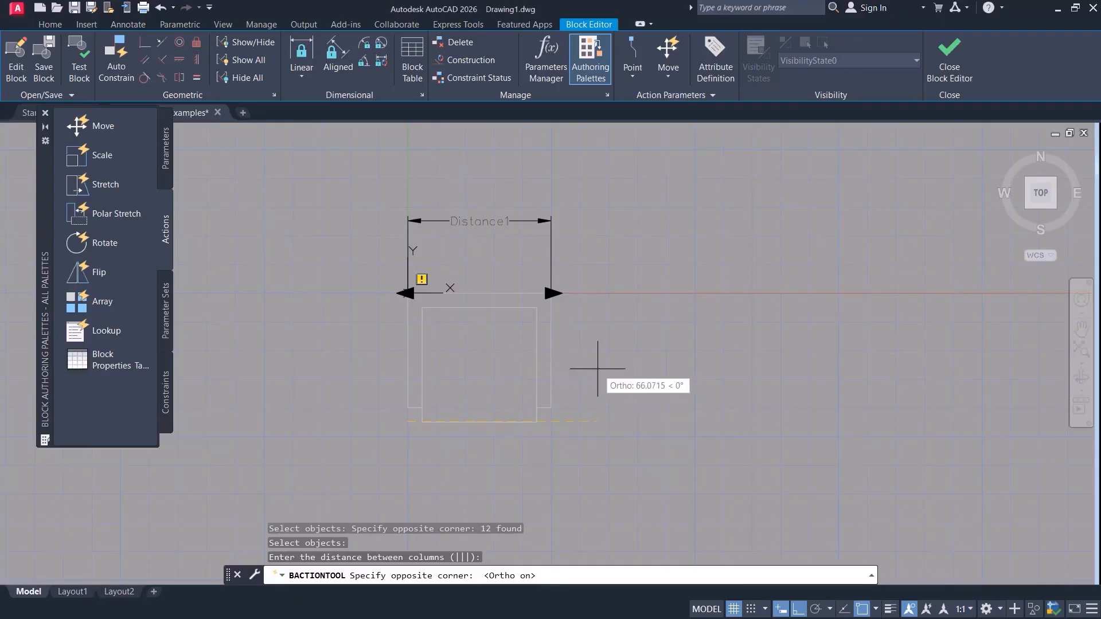
click(580, 370)
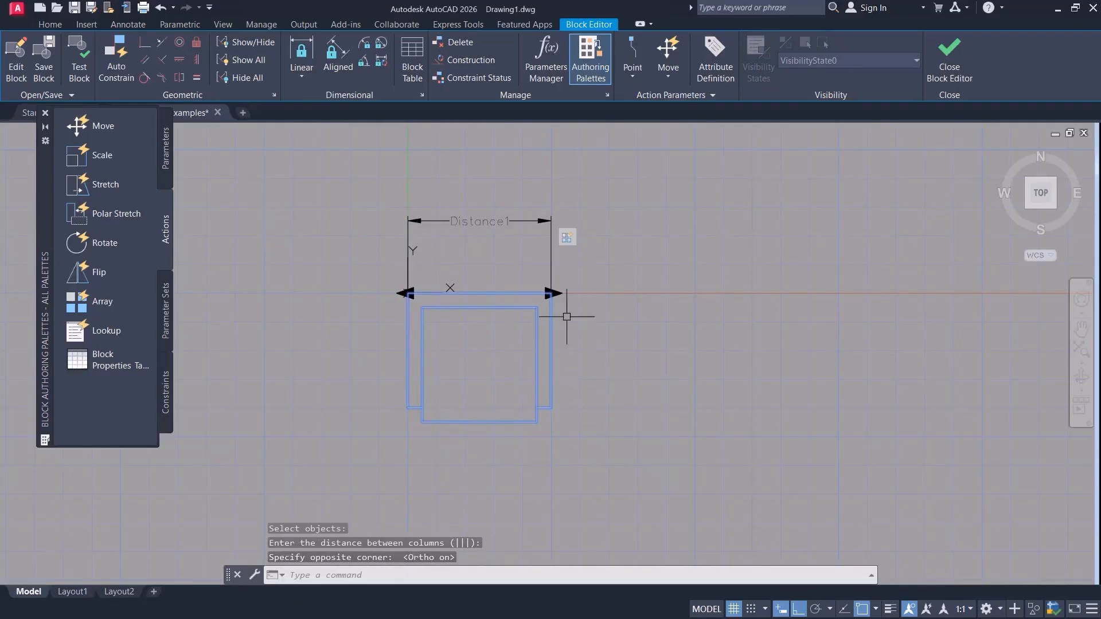
Open the chair in a test block window and select it to show its linear parameter grips.
click(80, 66)
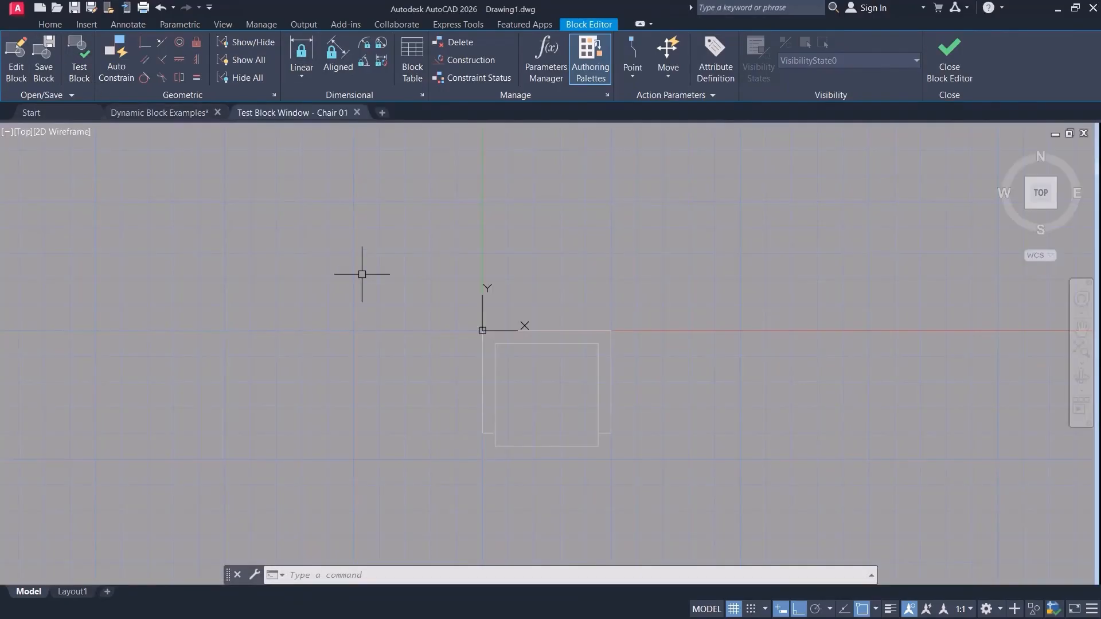
click(335, 270)
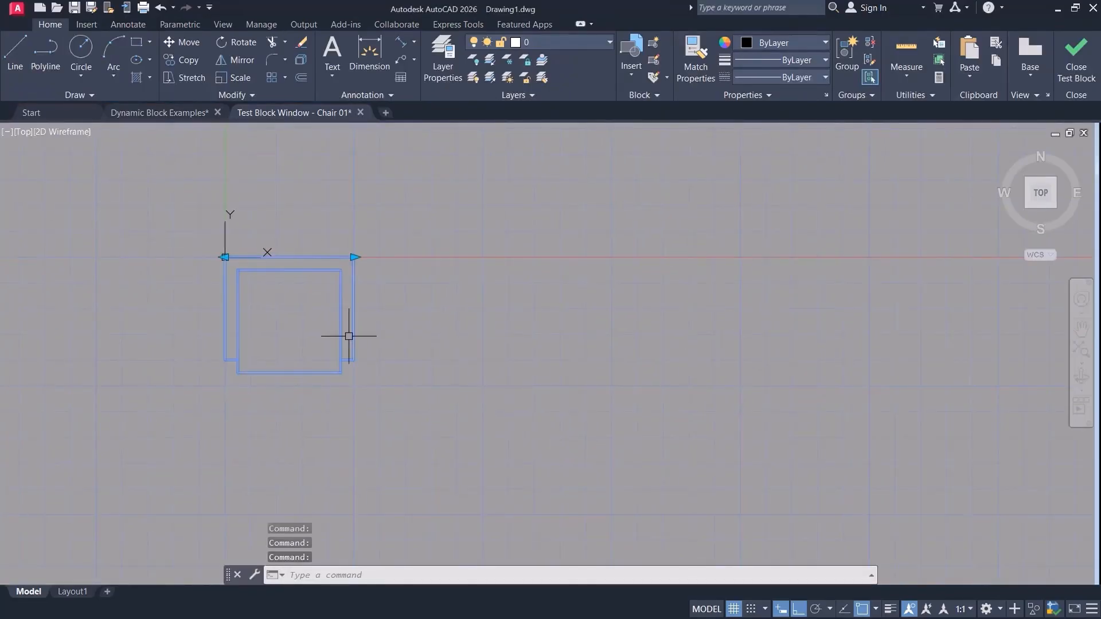
scroll(349, 337, down, 2)
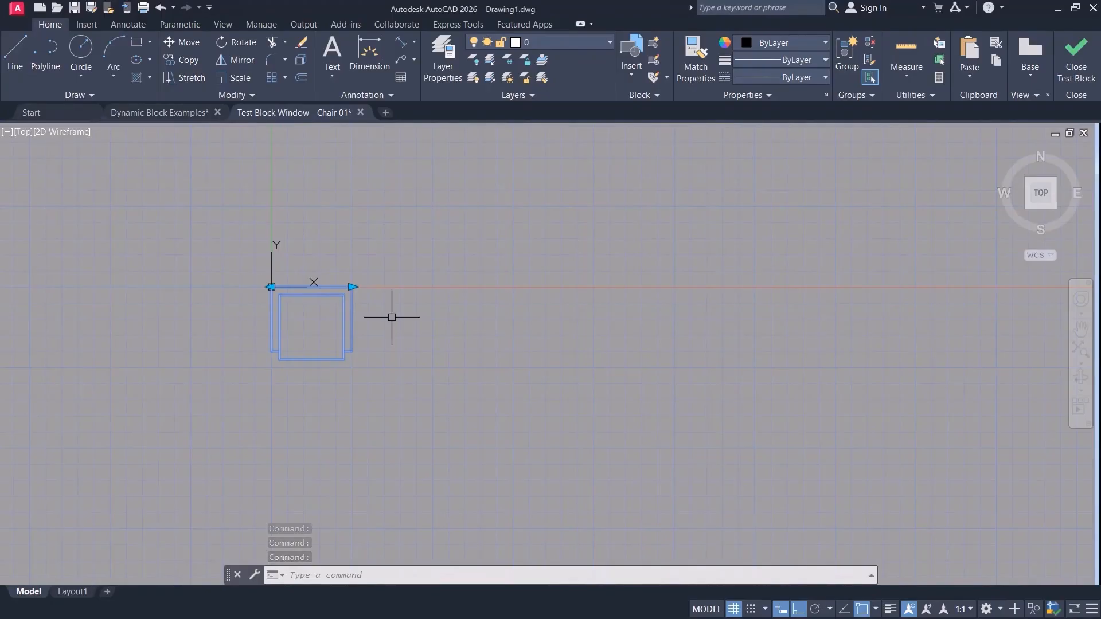
Stretch the chair block with its linear grips, extending the row of repeated chairs in both directions.
click(351, 287)
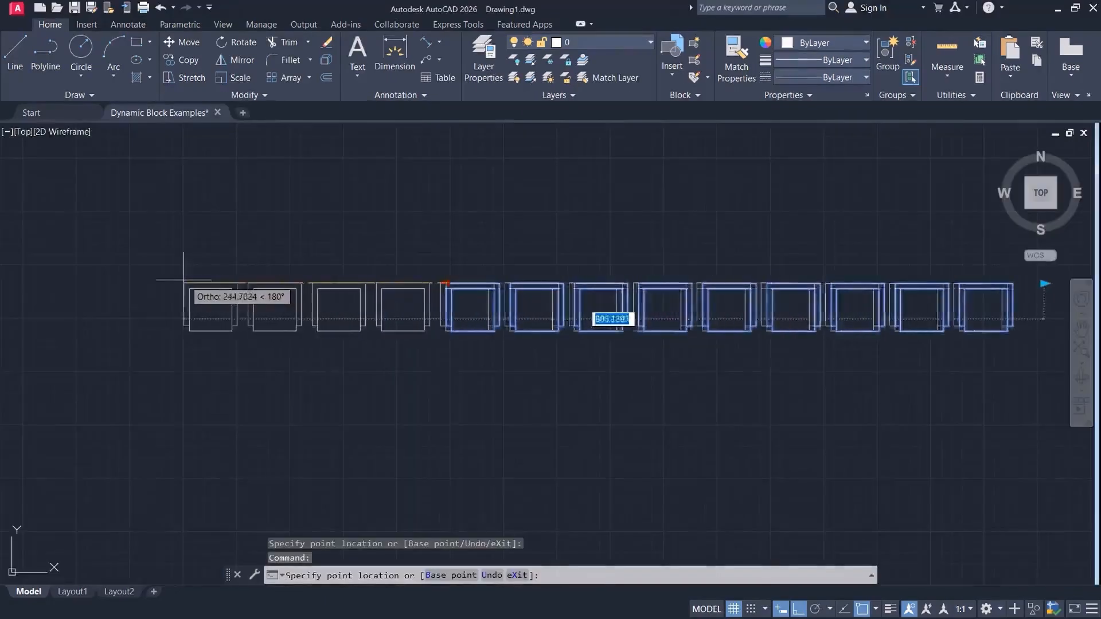
click(140, 281)
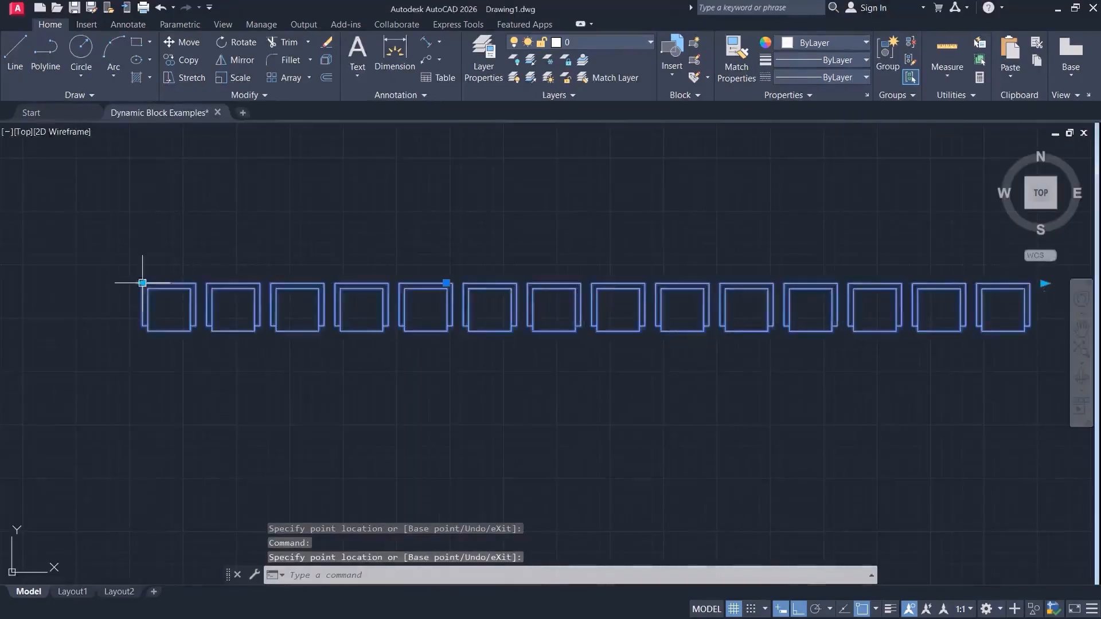
scroll(140, 287, down, 3)
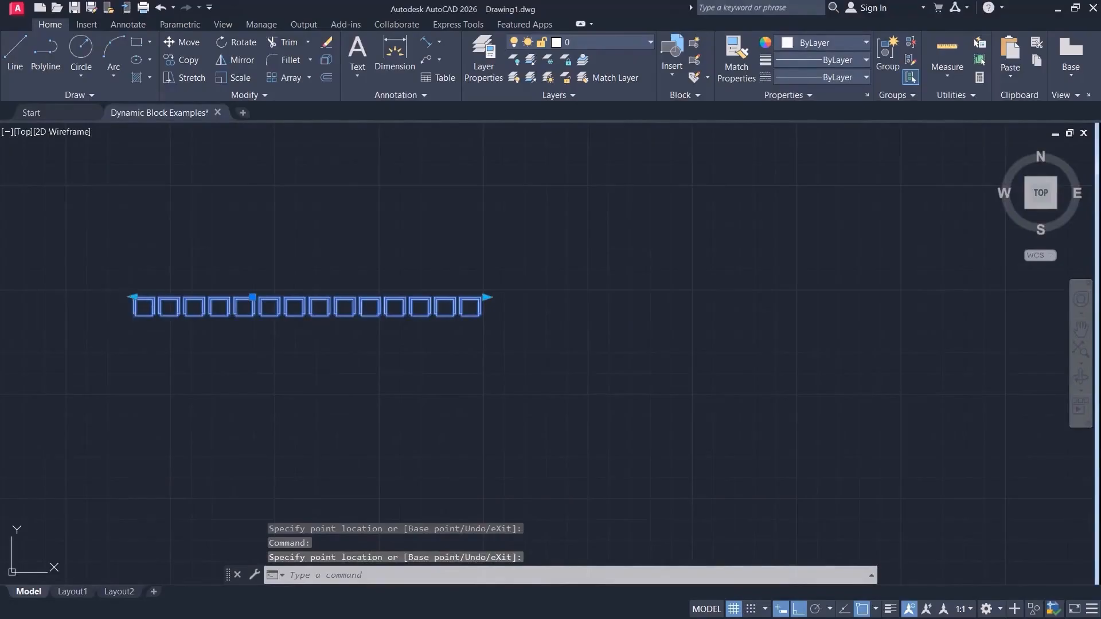
click(132, 296)
click(55, 297)
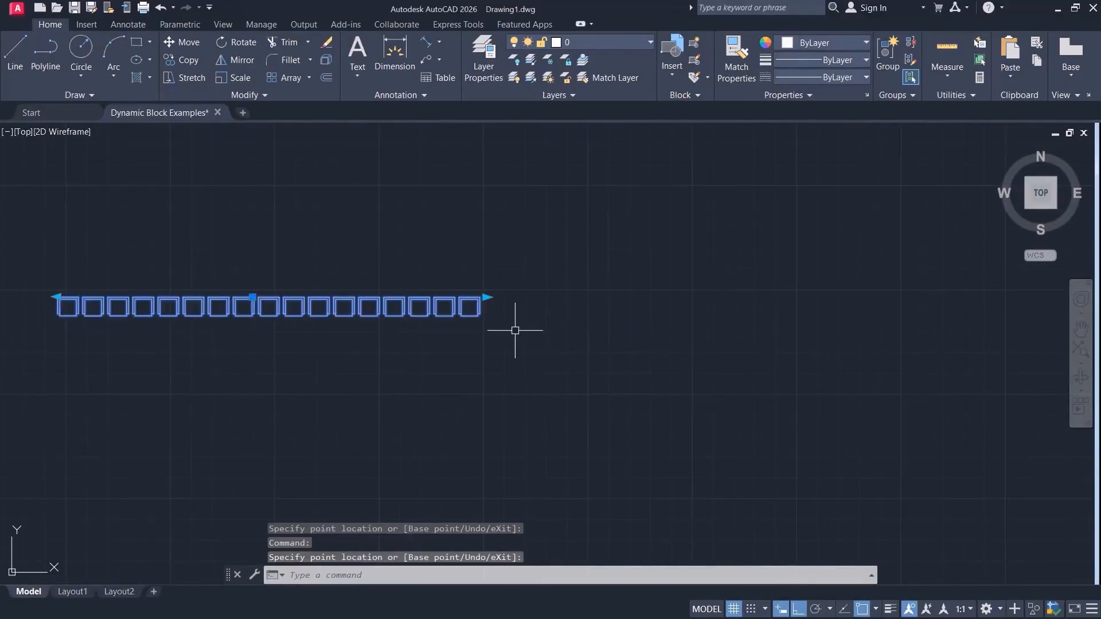
click(486, 297)
click(565, 299)
middle_drag(381, 393, 555, 403)
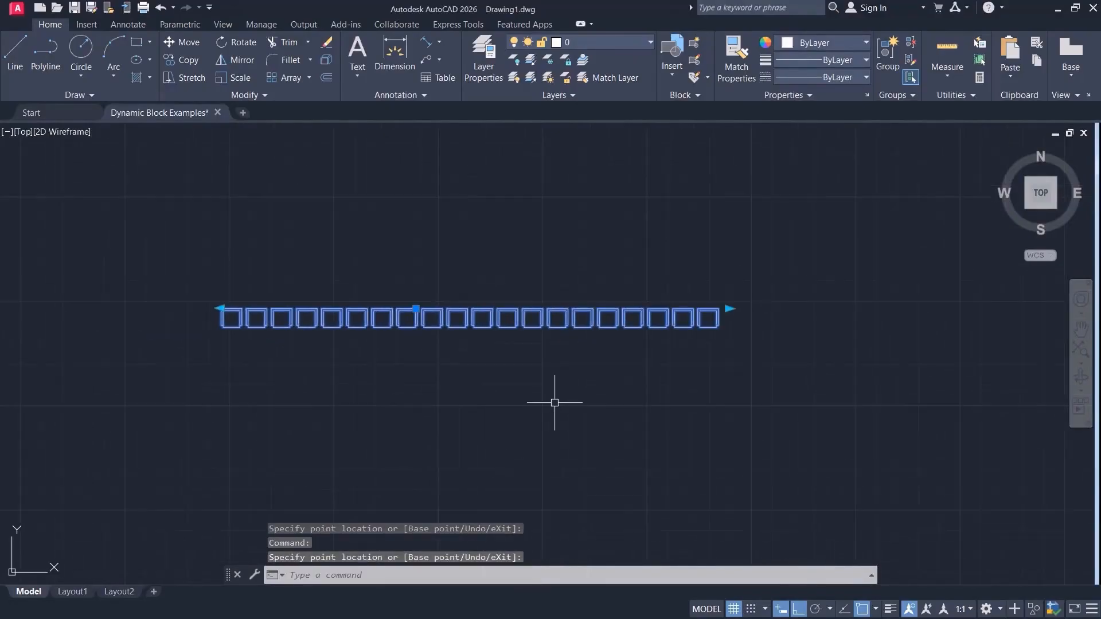
Undo the grip stretches back to a single chair.
key(ctrl+z)
key(ctrl+z)
key(ctrl+z)
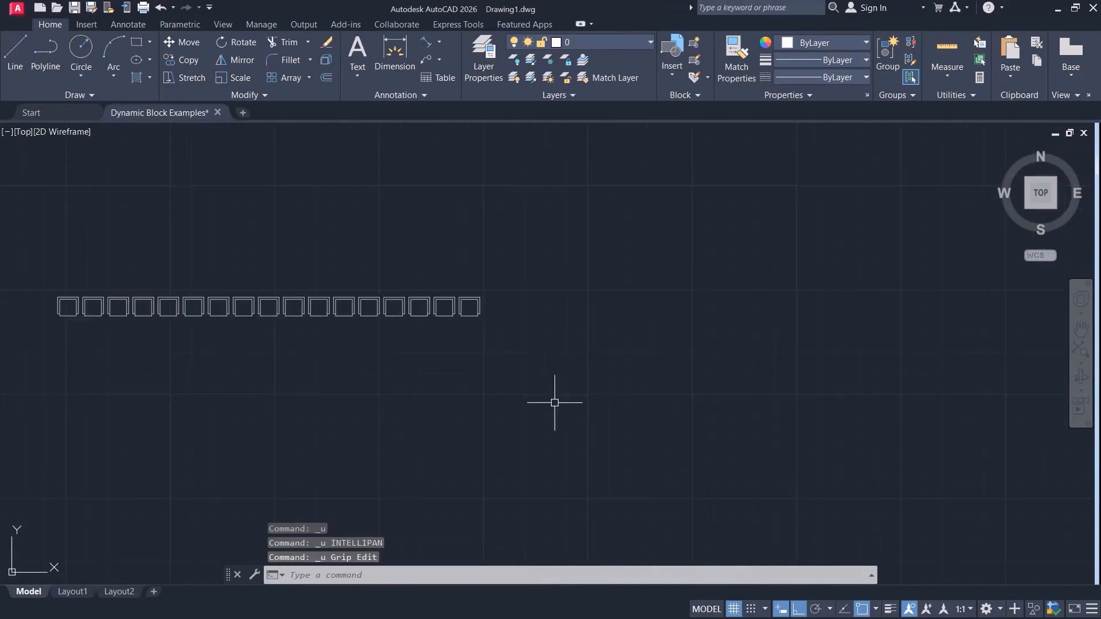
key(ctrl+z)
key(ctrl+z)
key(ctrl+z)
key(ctrl+z)
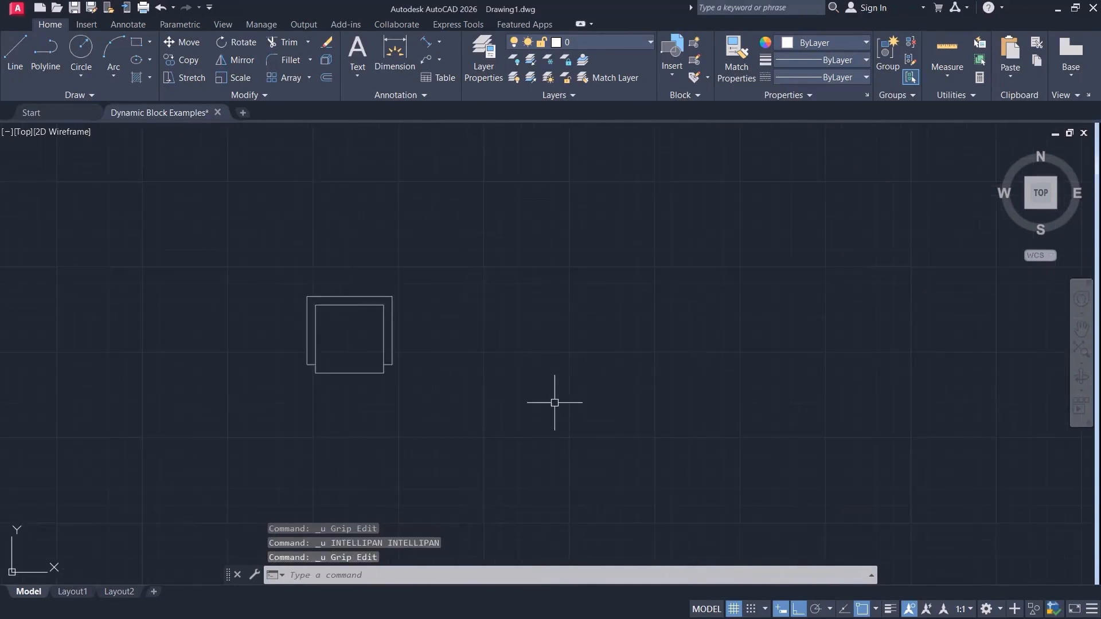
Stretch the single chair from its right linear grip into a horizontal row of twelve chairs.
middle_drag(467, 387, 448, 397)
click(443, 295)
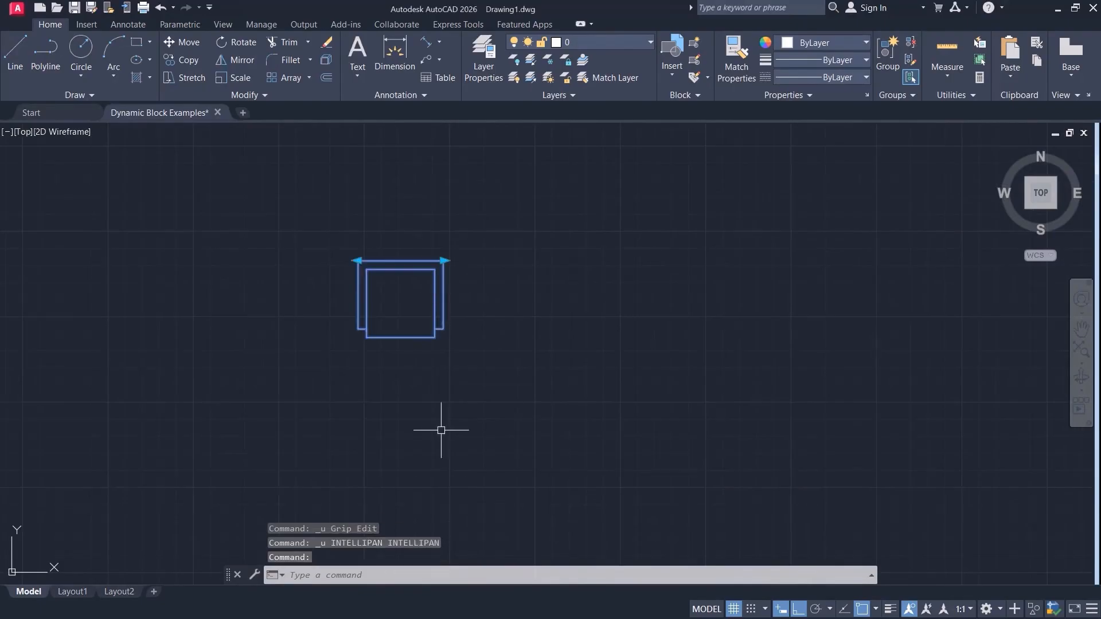
middle_drag(428, 440, 405, 458)
scroll(428, 393, down, 3)
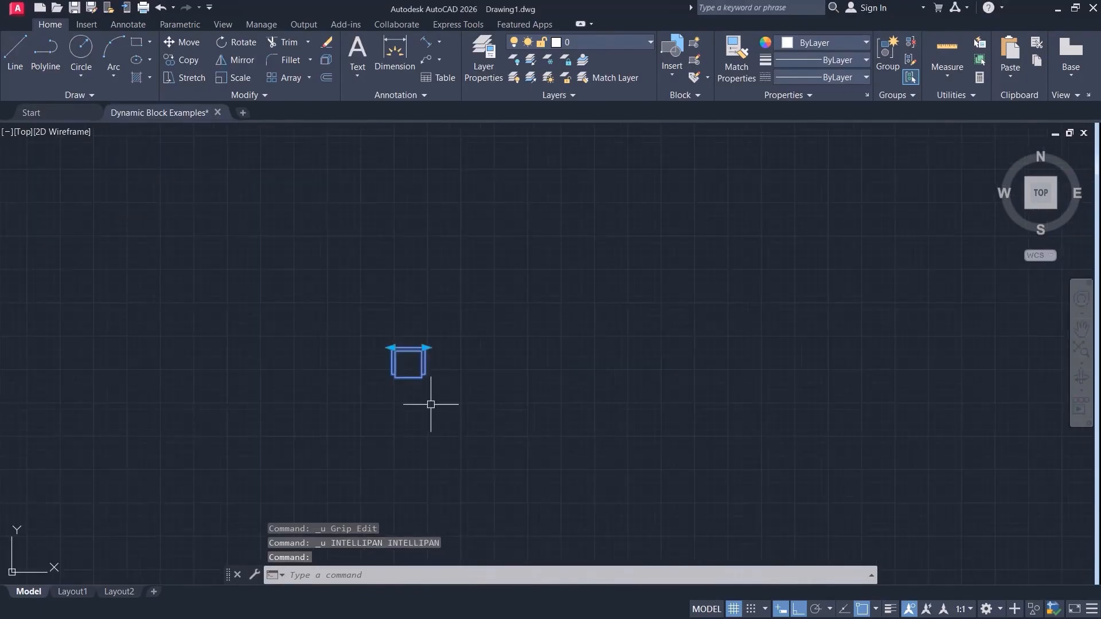
middle_drag(432, 406, 304, 369)
click(303, 307)
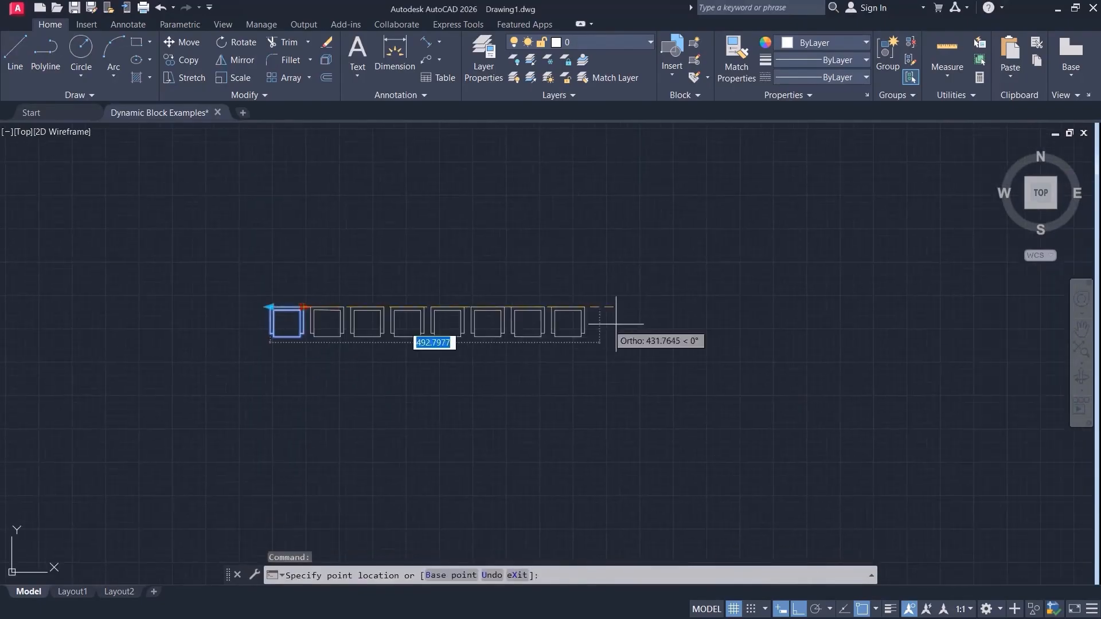
click(790, 307)
middle_drag(555, 423, 471, 350)
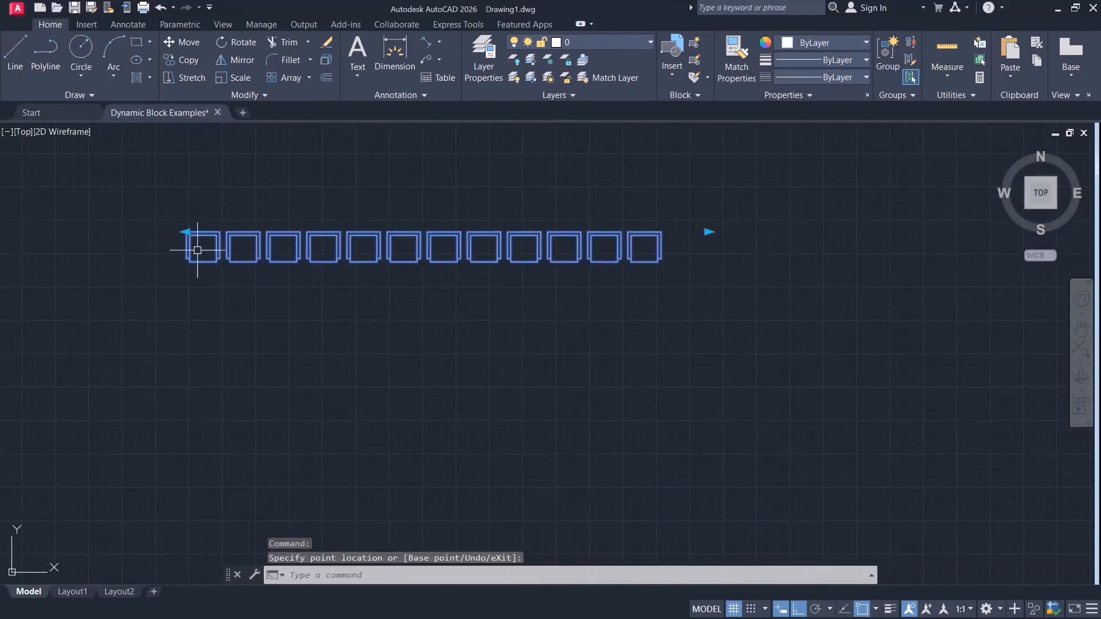
Copy the chair row twice straight down to make two more evenly spaced rows below it.
click(183, 60)
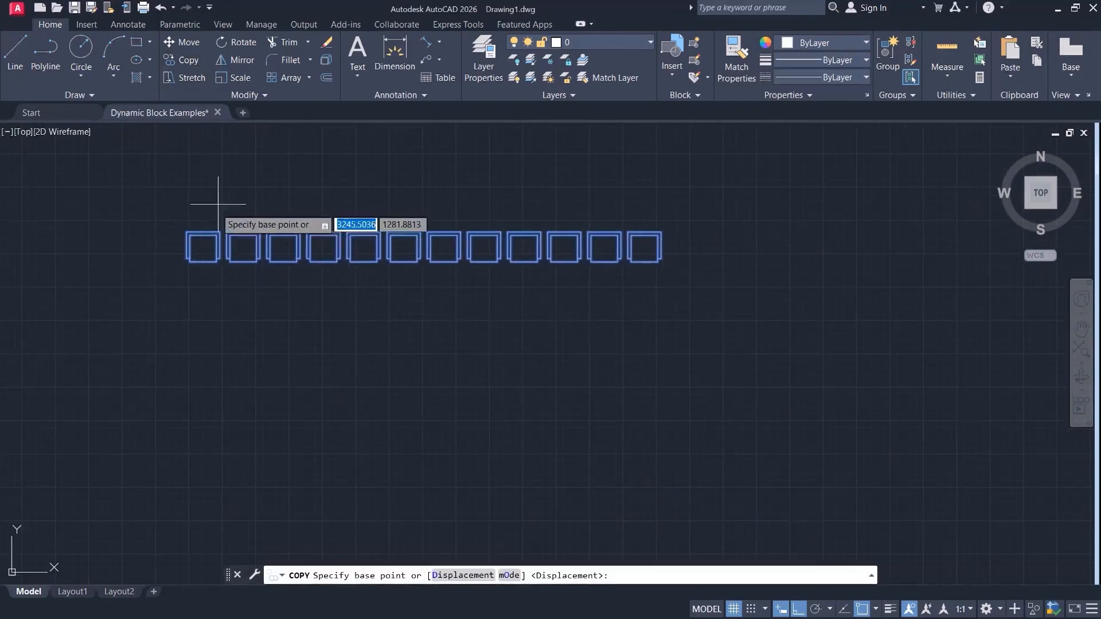
click(204, 234)
click(201, 294)
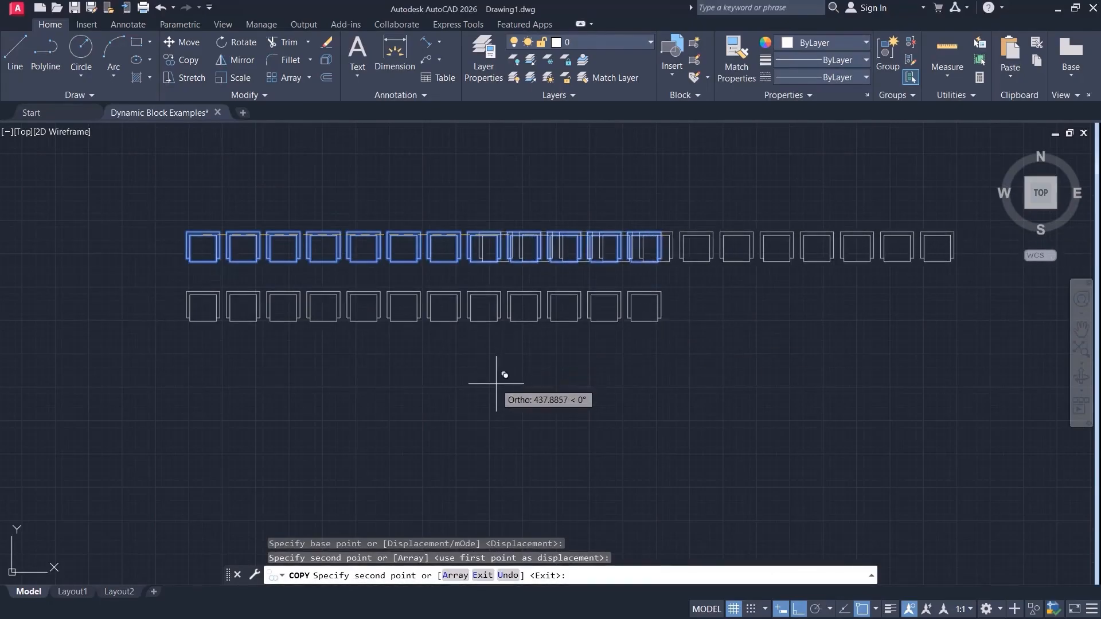
click(241, 352)
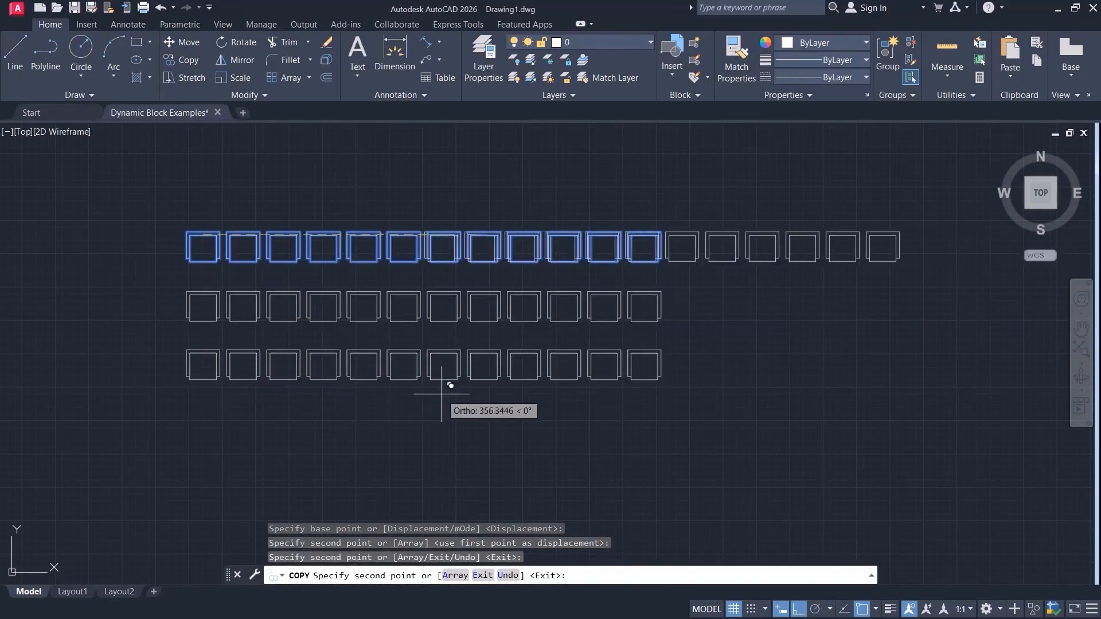
key(Escape)
Shorten the middle row to eight chairs and the lowest row to four with their right linear grips.
click(662, 301)
click(707, 291)
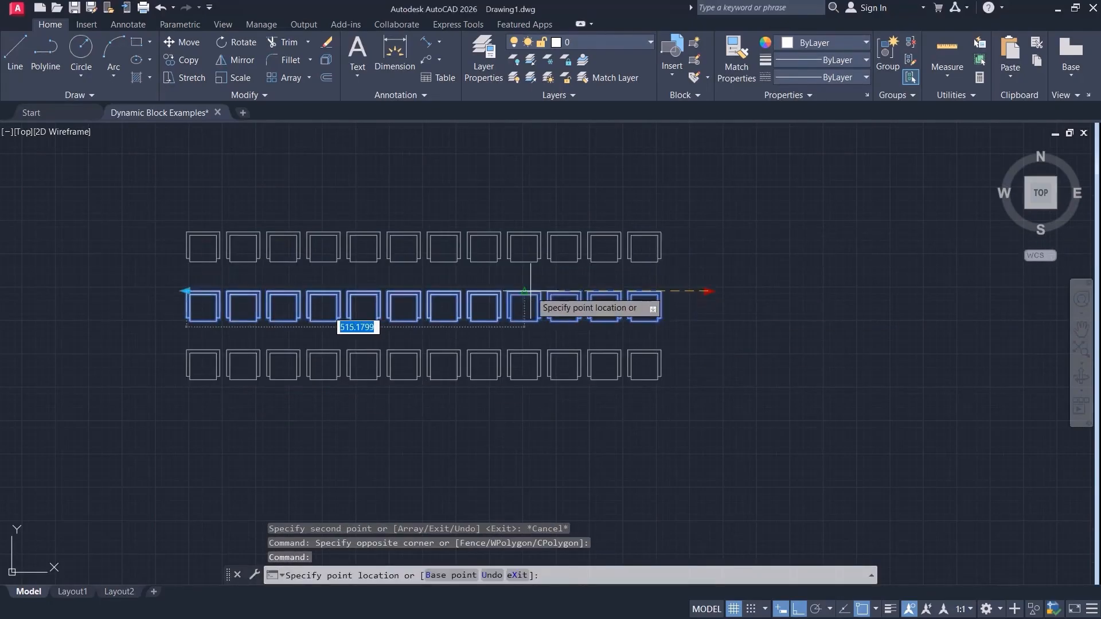
click(526, 291)
drag(679, 357, 635, 376)
click(707, 349)
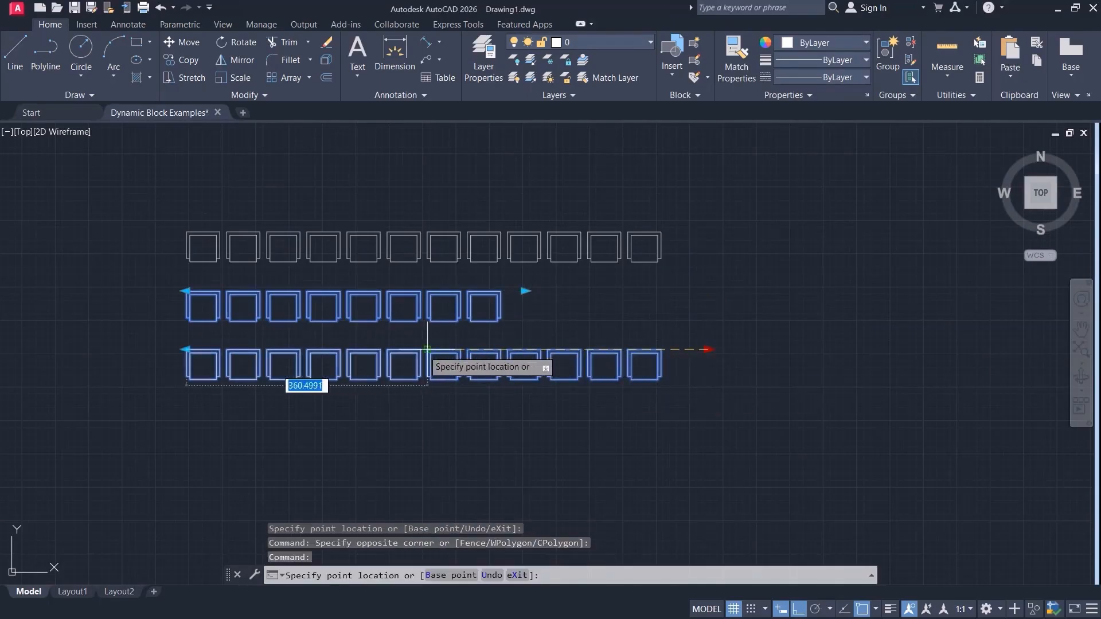
click(381, 350)
mouse_move(426, 410)
middle_down()
mouse_move(450, 394)
mouse_move(464, 424)
mouse_move(465, 337)
mouse_move(481, 369)
mouse_move(484, 446)
middle_up()
key(Escape)
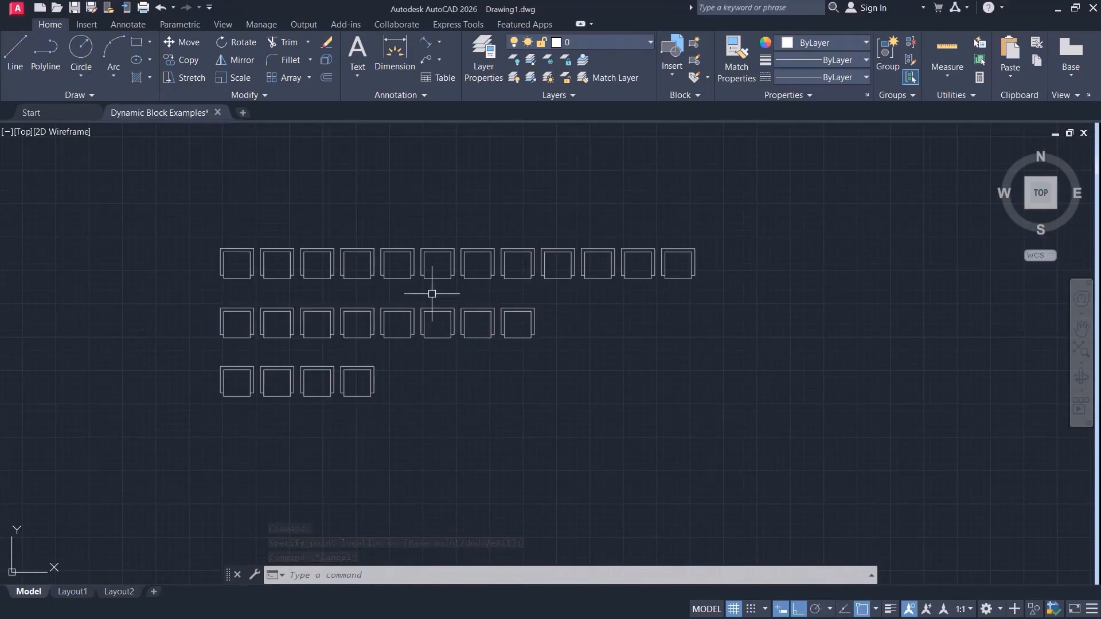
Delete the two lower chair rows and extend the remaining row at both ends to nineteen chairs.
drag(433, 290, 300, 413)
key(Delete)
click(534, 267)
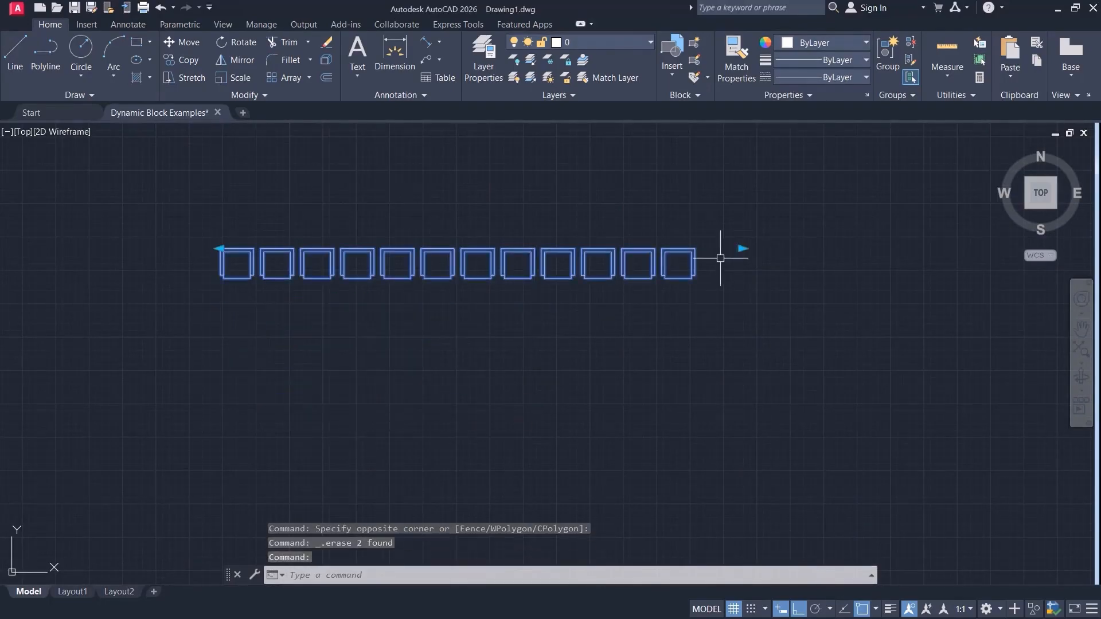
click(741, 248)
click(862, 248)
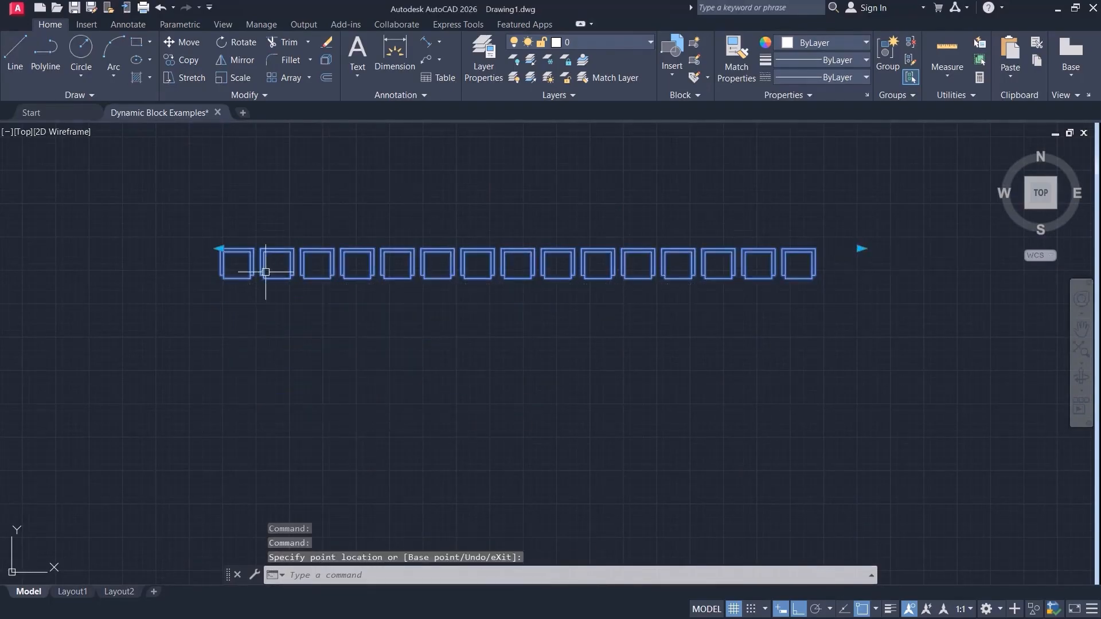
click(220, 248)
click(87, 248)
middle_drag(172, 344, 179, 375)
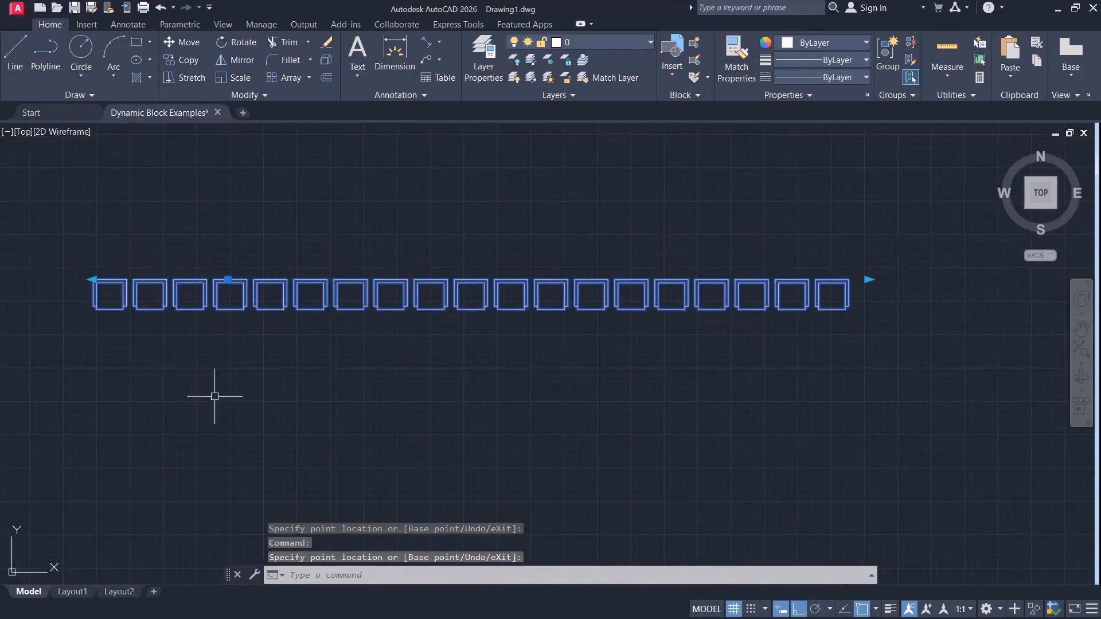
Open the Chair 01 block in the Block Editor.
double_click(356, 292)
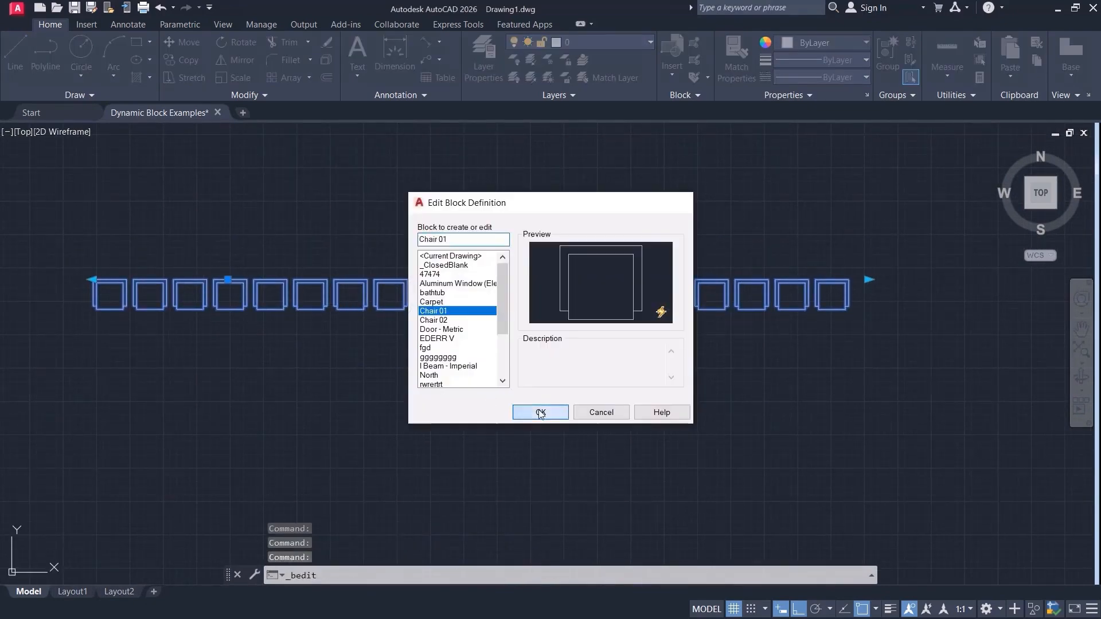
click(536, 412)
mouse_move(382, 388)
middle_down()
mouse_move(328, 315)
mouse_move(310, 335)
middle_up()
scroll(309, 335, down, 2)
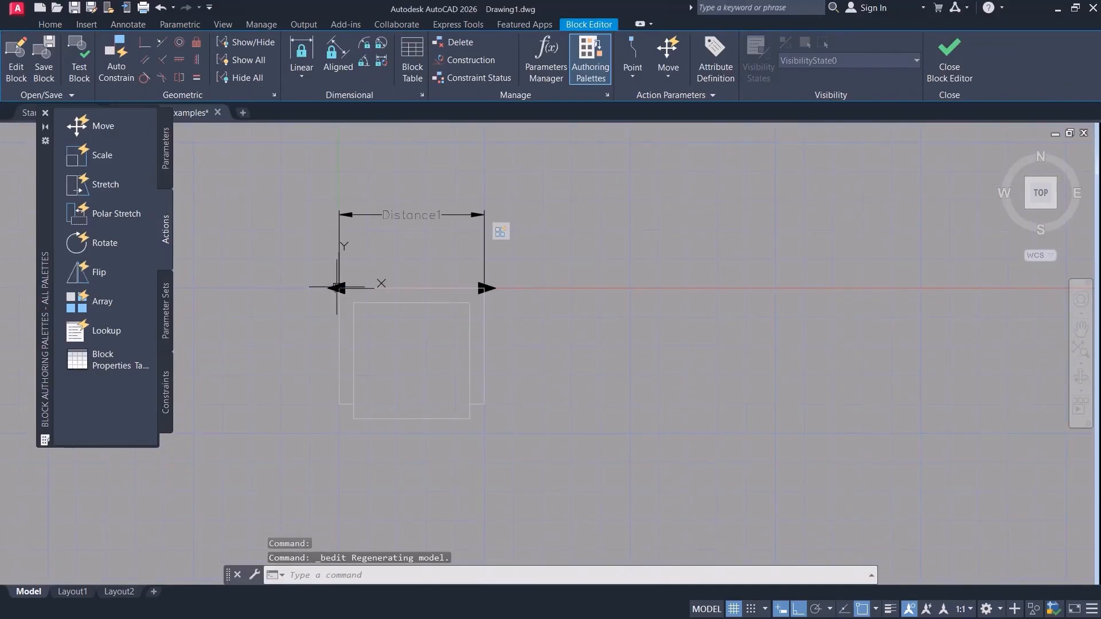
Set the Number of Grips of the chair's linear parameter to 0 in its properties.
click(440, 199)
click(401, 252)
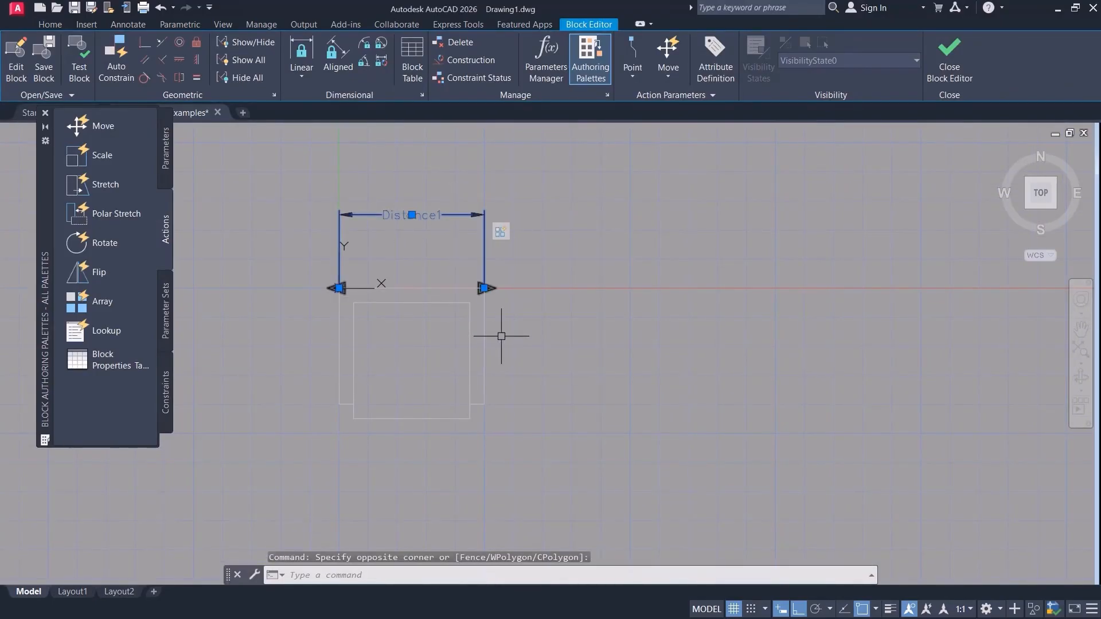
key(ctrl+1)
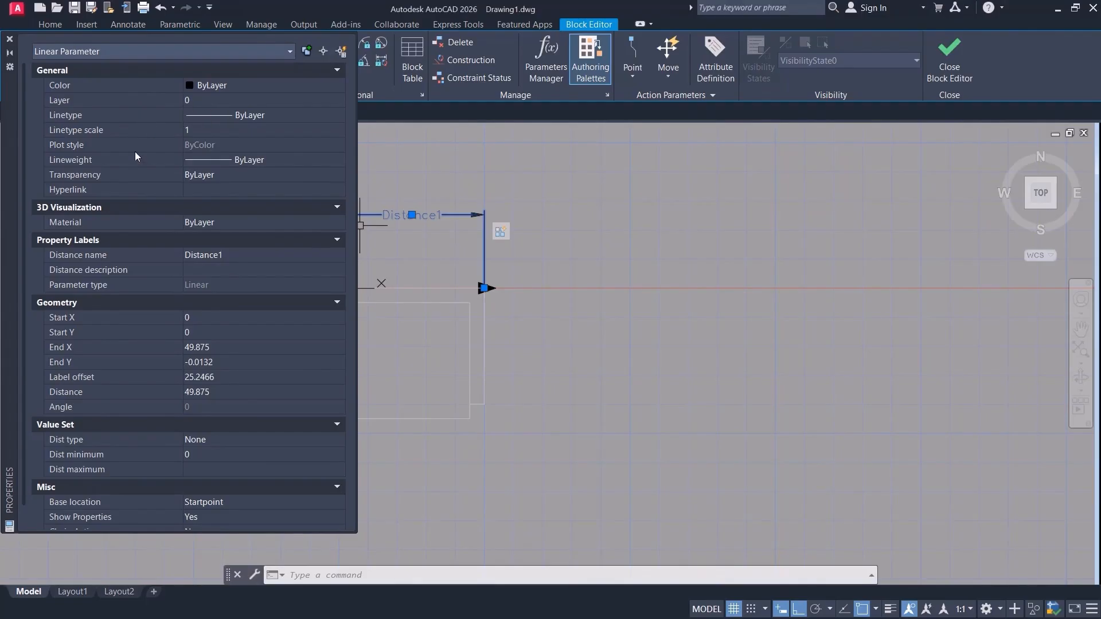
scroll(93, 480, down, 2)
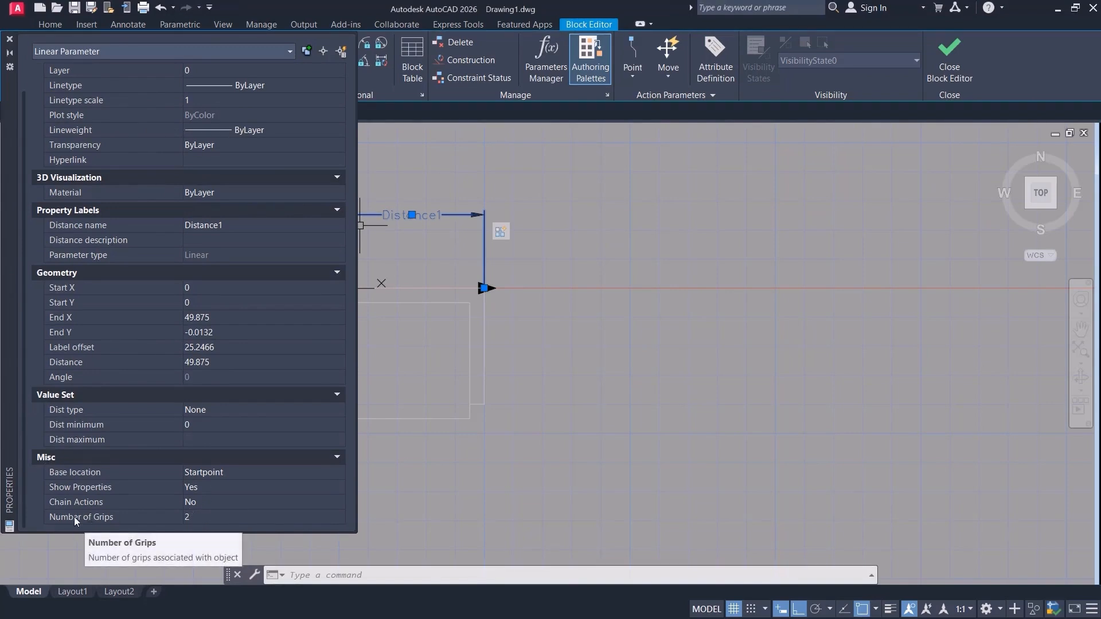
click(189, 519)
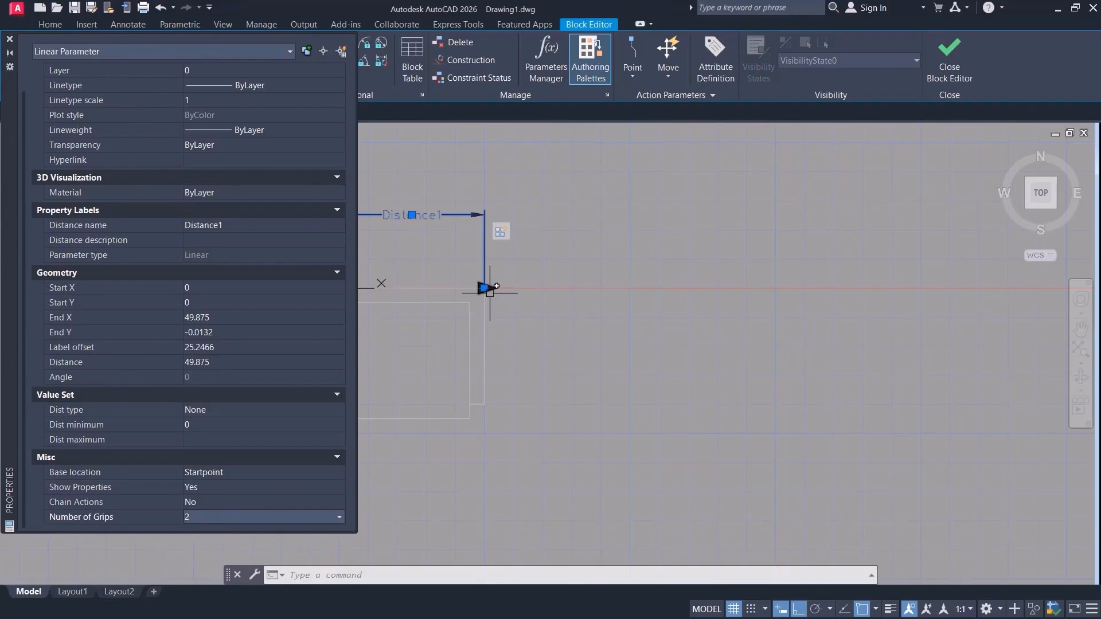
click(190, 516)
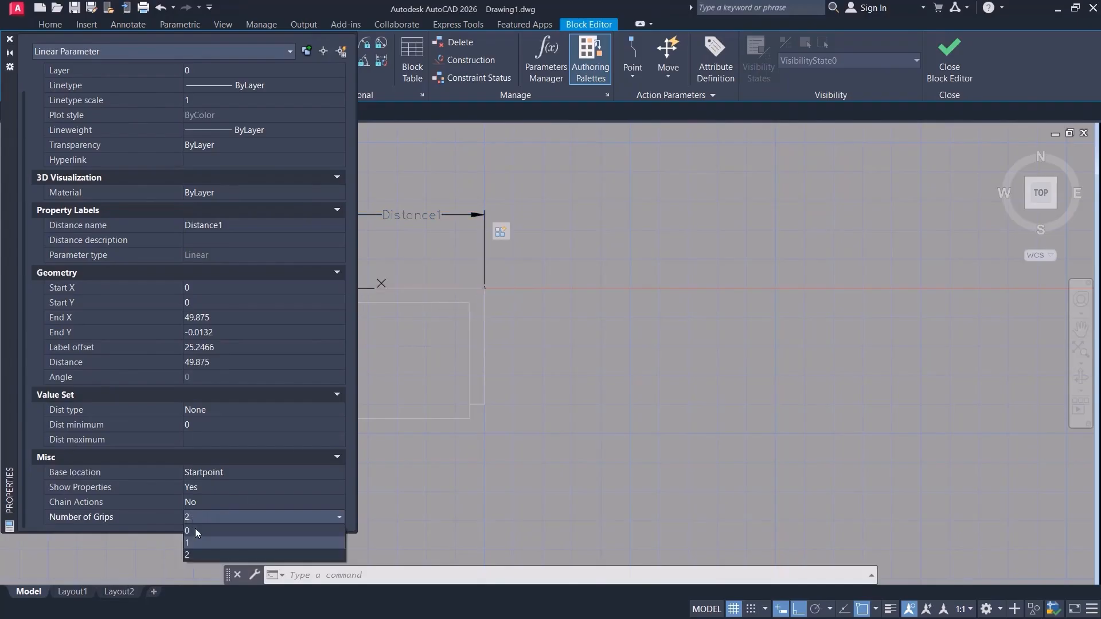
click(195, 530)
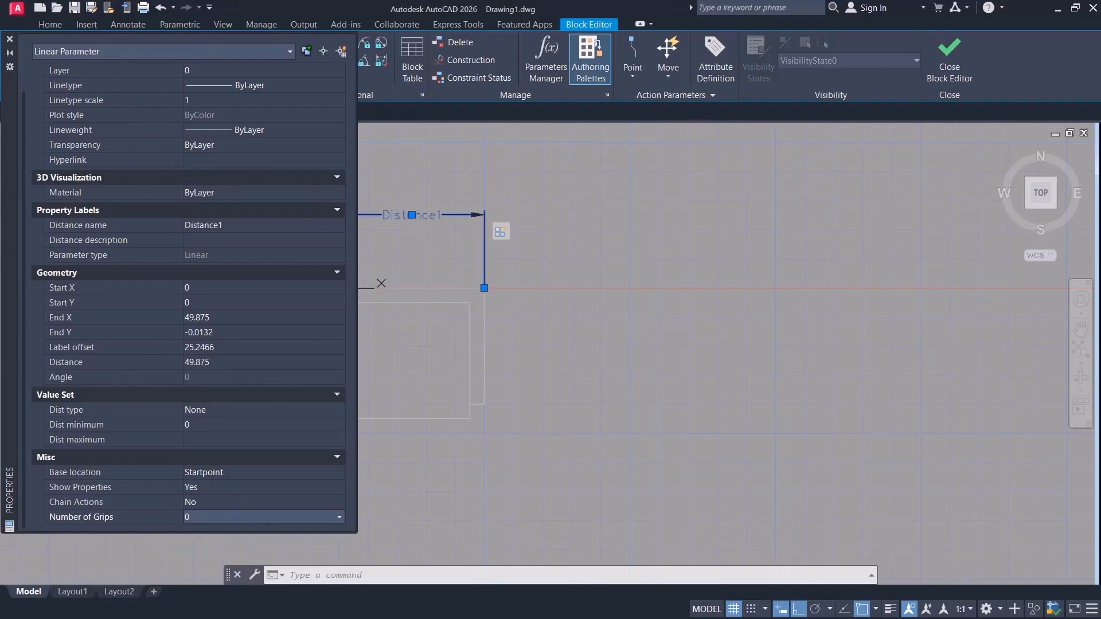
Close the parameter's properties and leave the Block Editor, saving the changes to the chair block.
click(10, 39)
click(950, 57)
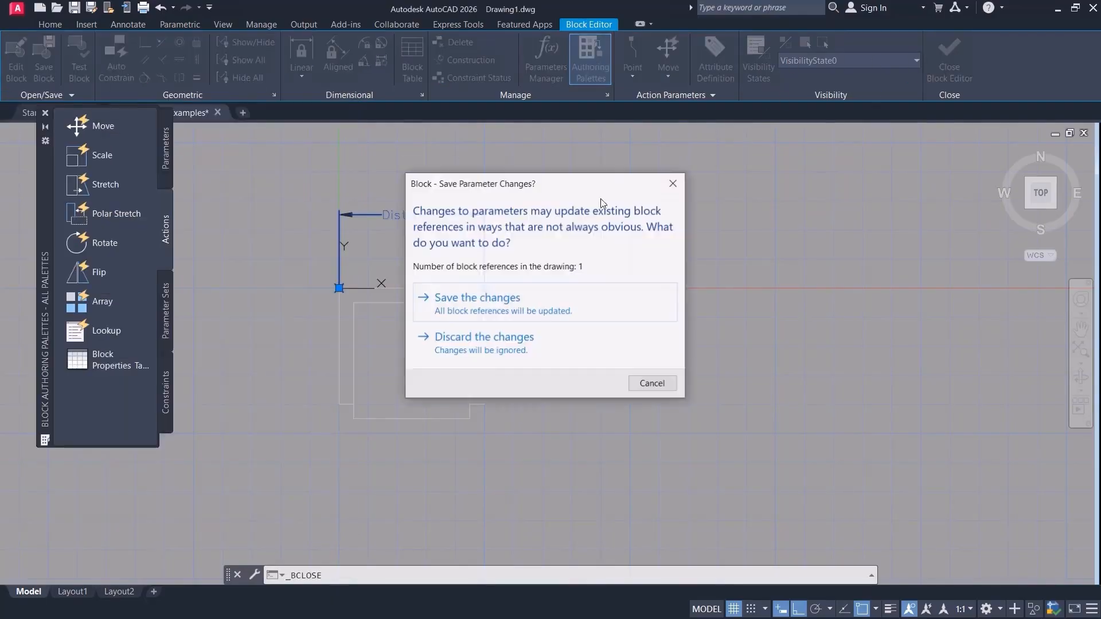
click(506, 301)
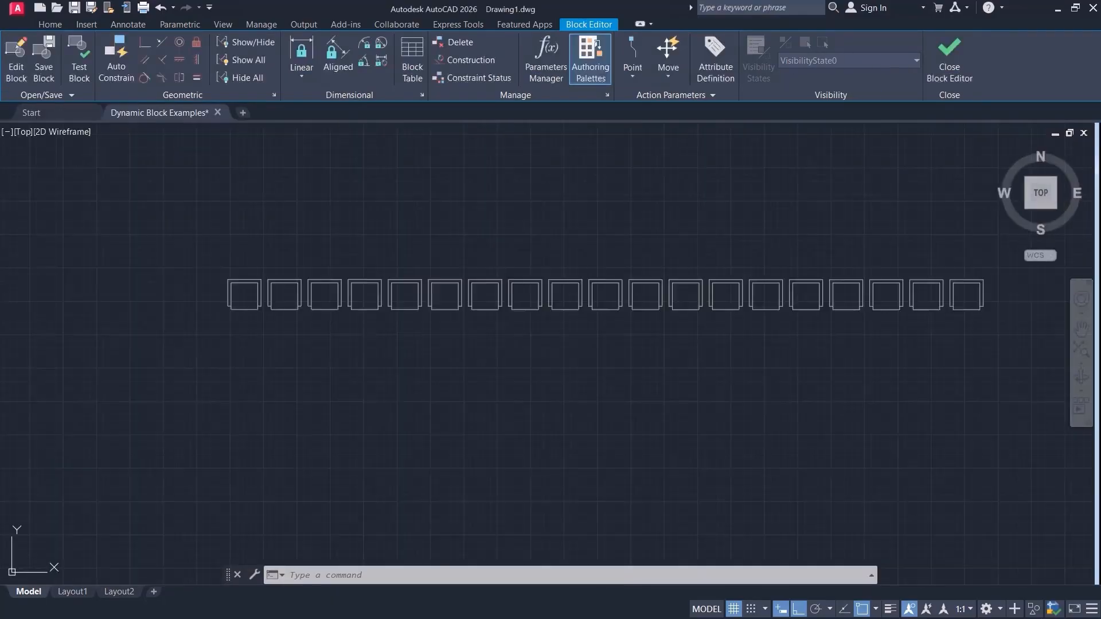
Select the chair row and move it straight up about 70 units by its insertion grip.
click(494, 293)
click(188, 291)
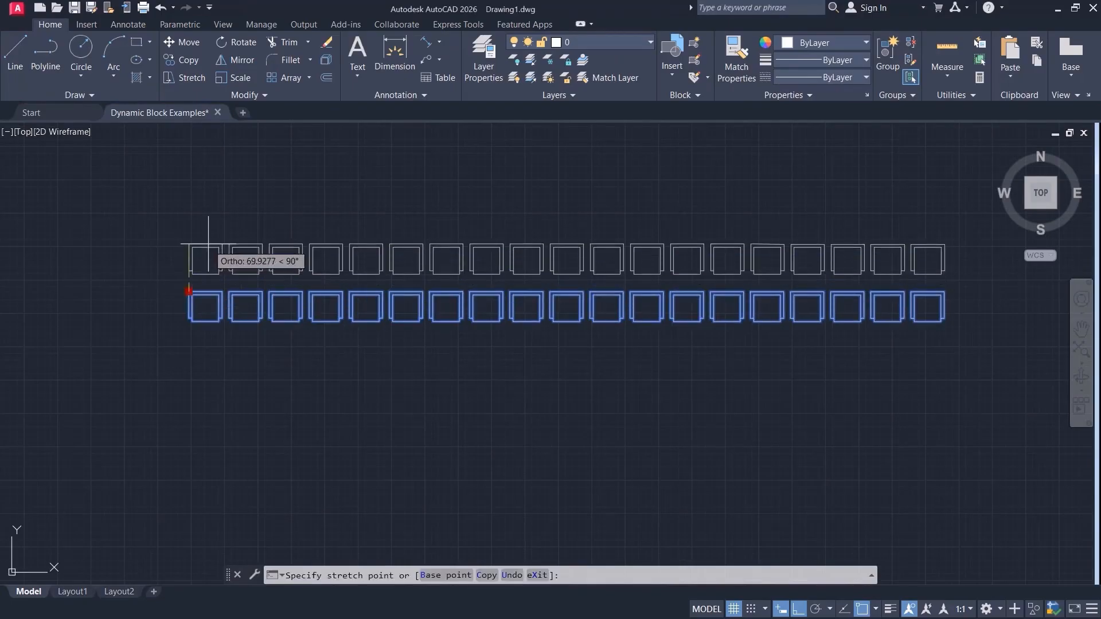
click(208, 243)
middle_drag(340, 305, 241, 340)
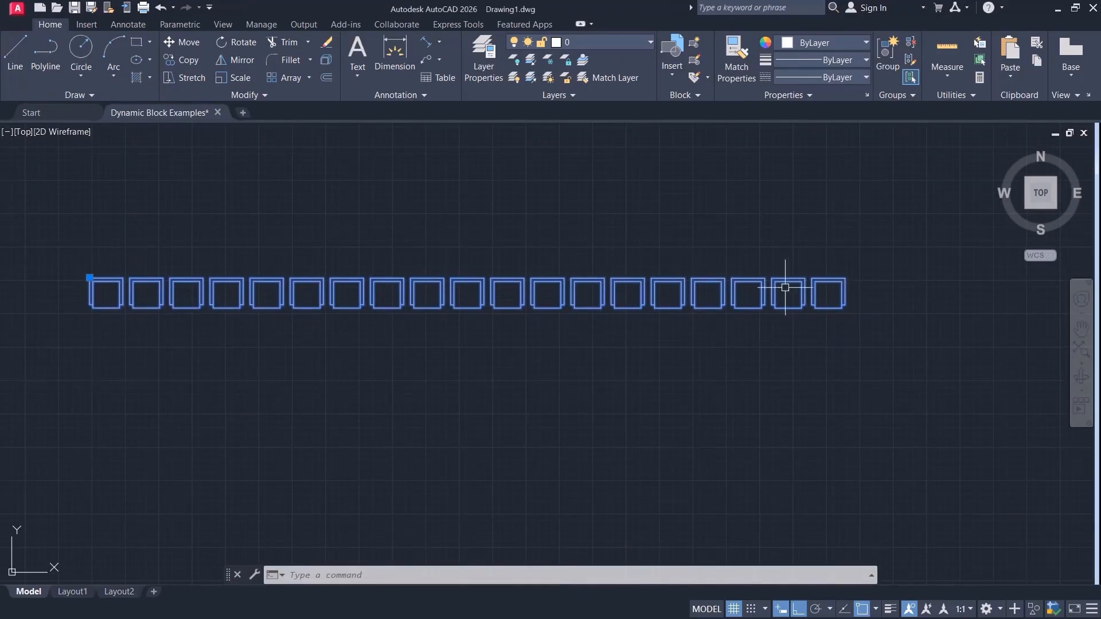
Open the chair block in the Block Editor and set the Number of Grips of its linear parameter to 1.
double_click(365, 286)
click(539, 412)
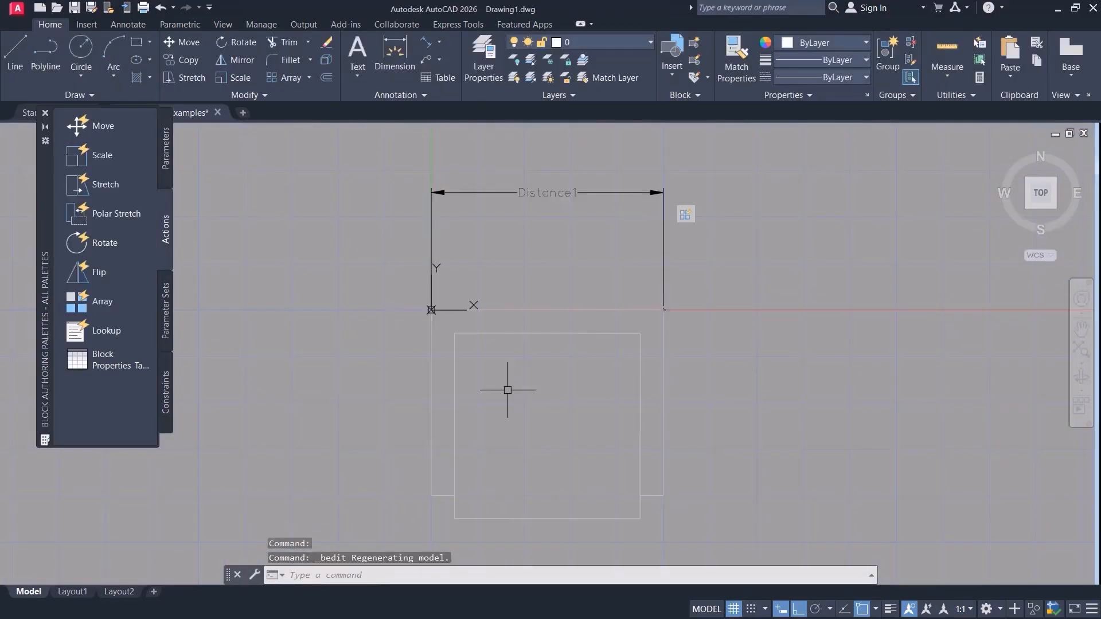
click(507, 241)
key(ctrl+1)
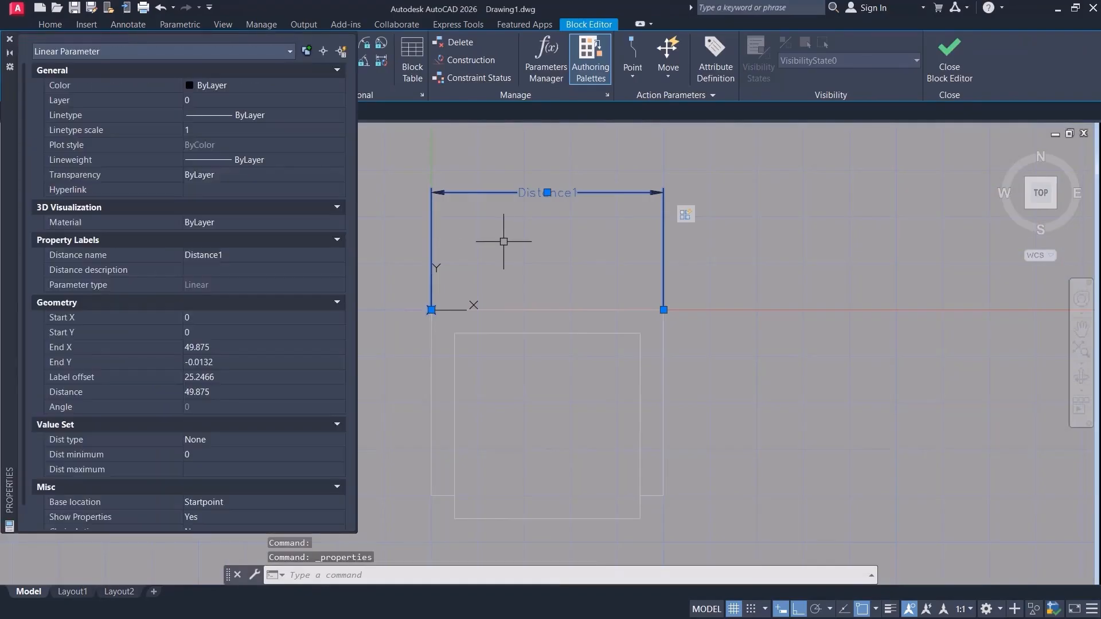
scroll(173, 402, down, 2)
click(198, 518)
click(197, 517)
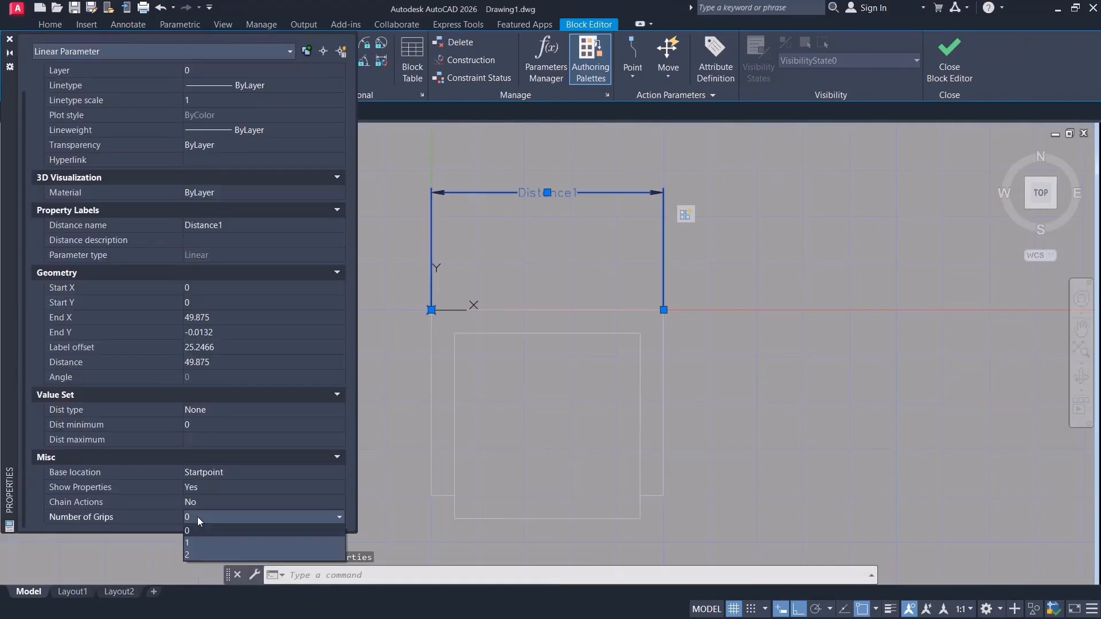
click(201, 542)
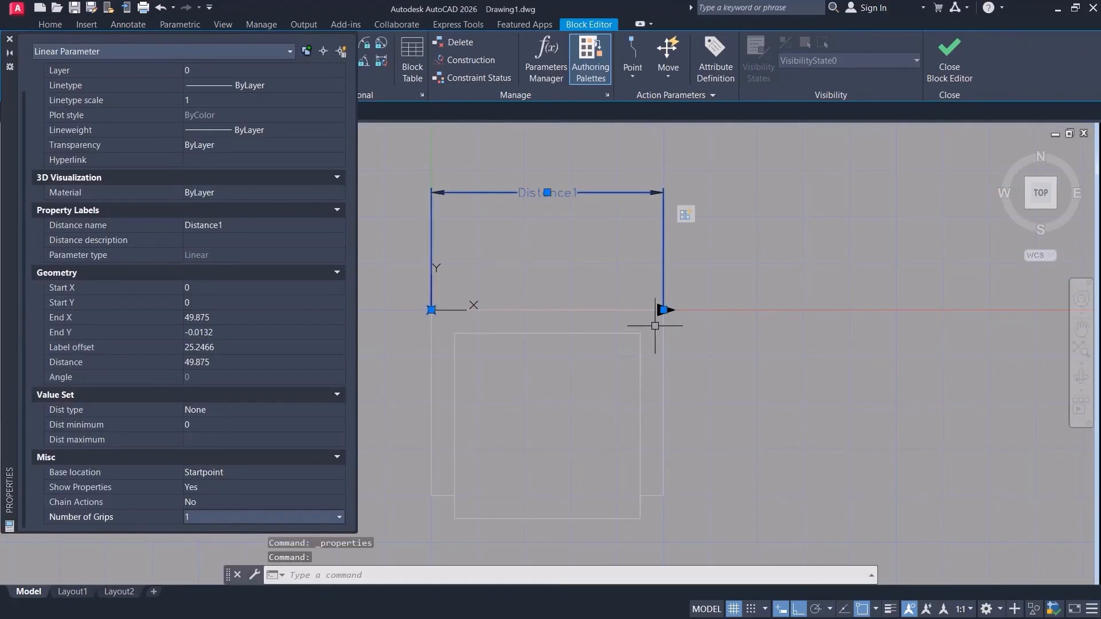
Close the linear parameter's properties and leave the Block Editor, saving the changes to the block.
click(9, 38)
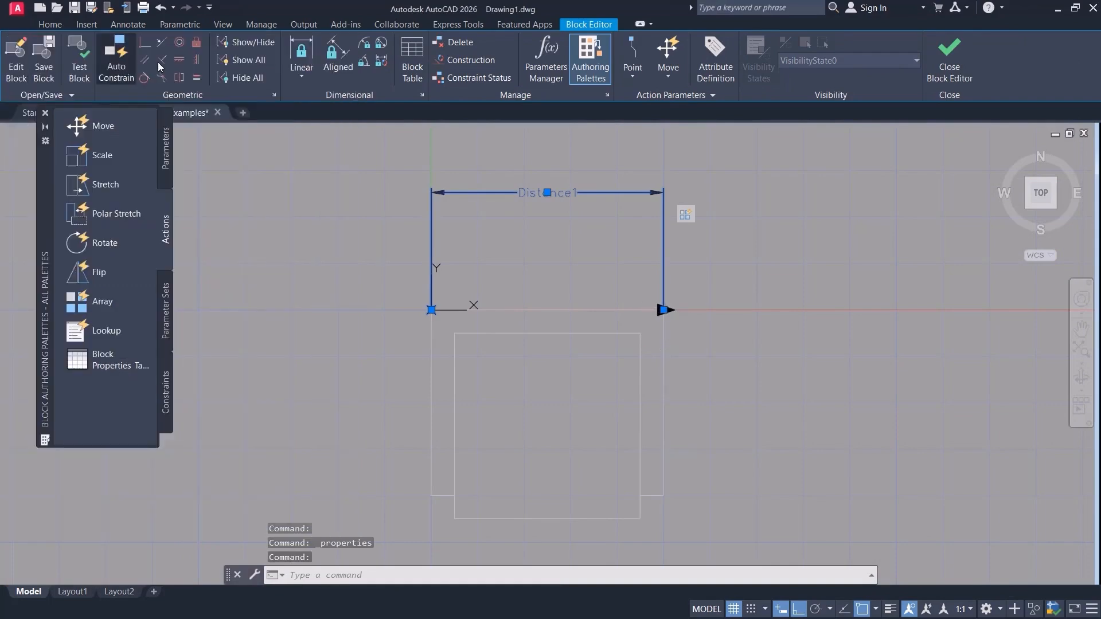
click(942, 56)
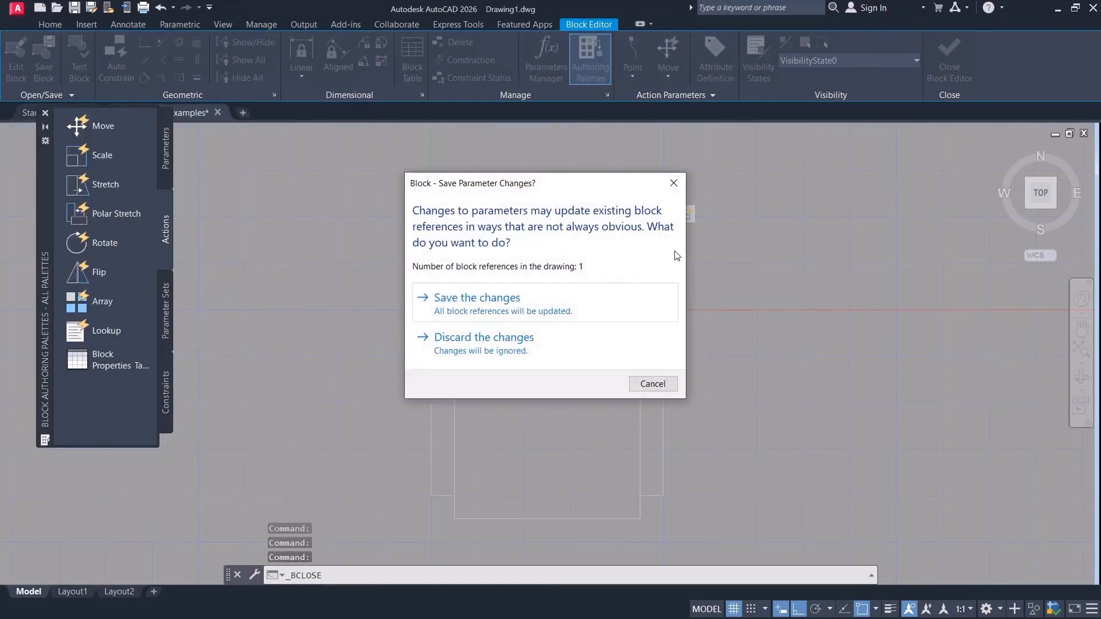
click(530, 313)
Select the chair row, extend it to 26 chairs with its array grip, and shift it slightly left by its insertion grip.
click(652, 299)
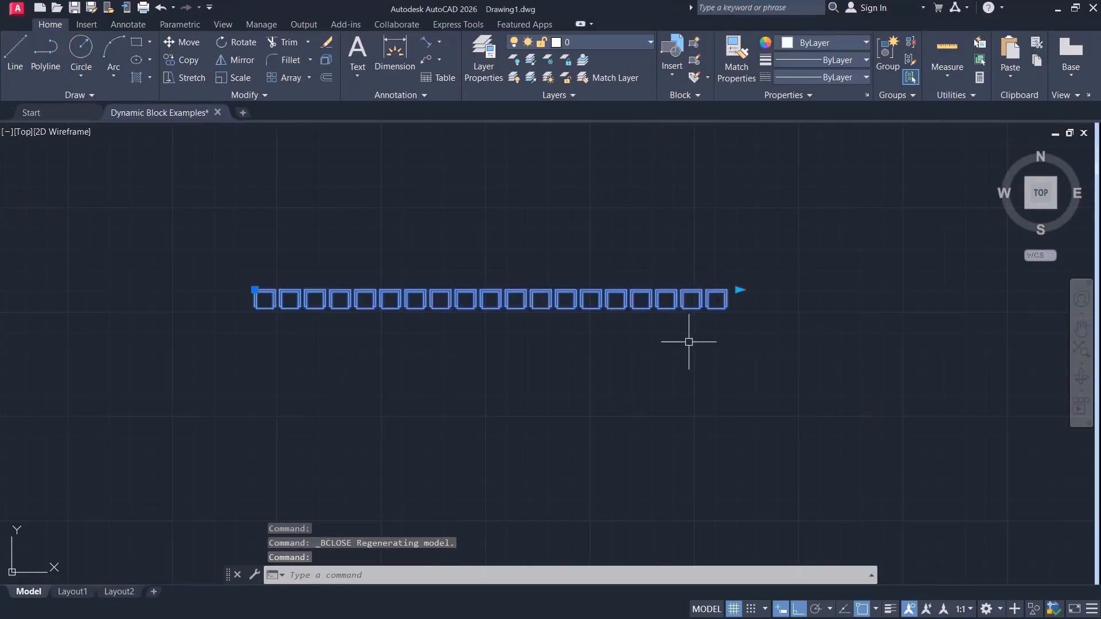
click(741, 292)
click(910, 291)
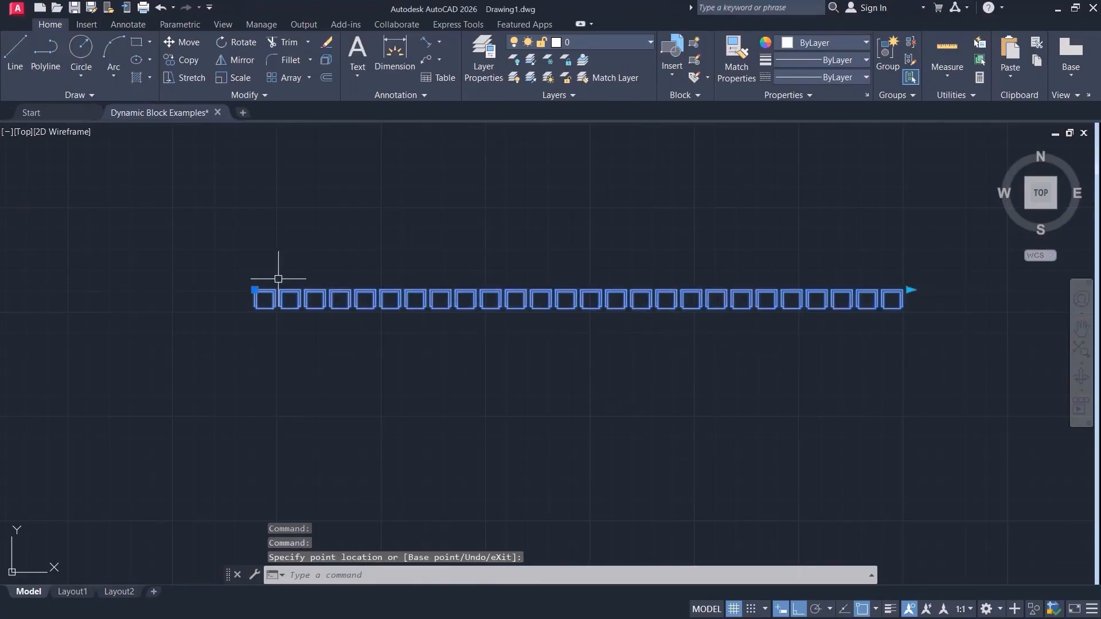
click(255, 290)
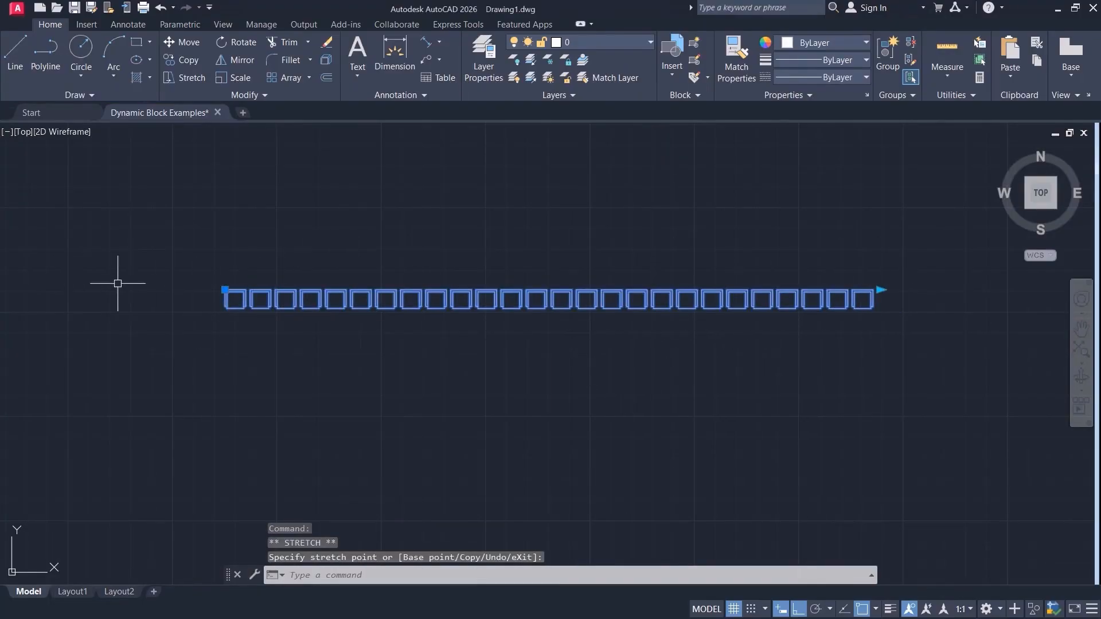
Shorten the chair array block with its distance grip until only a single chair remains.
click(881, 289)
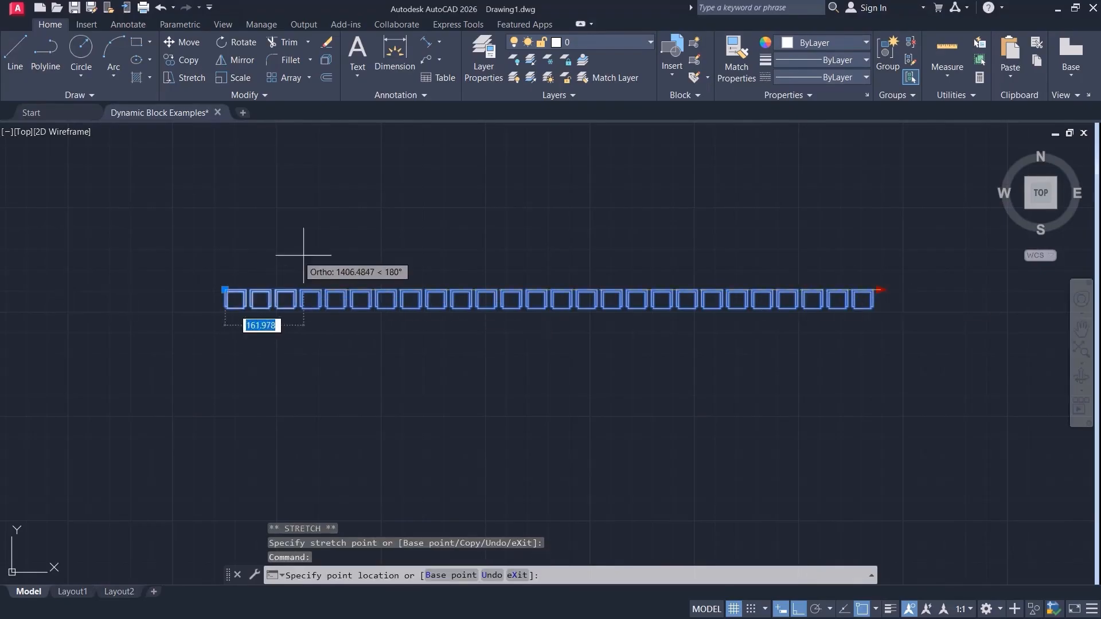
click(427, 322)
click(425, 290)
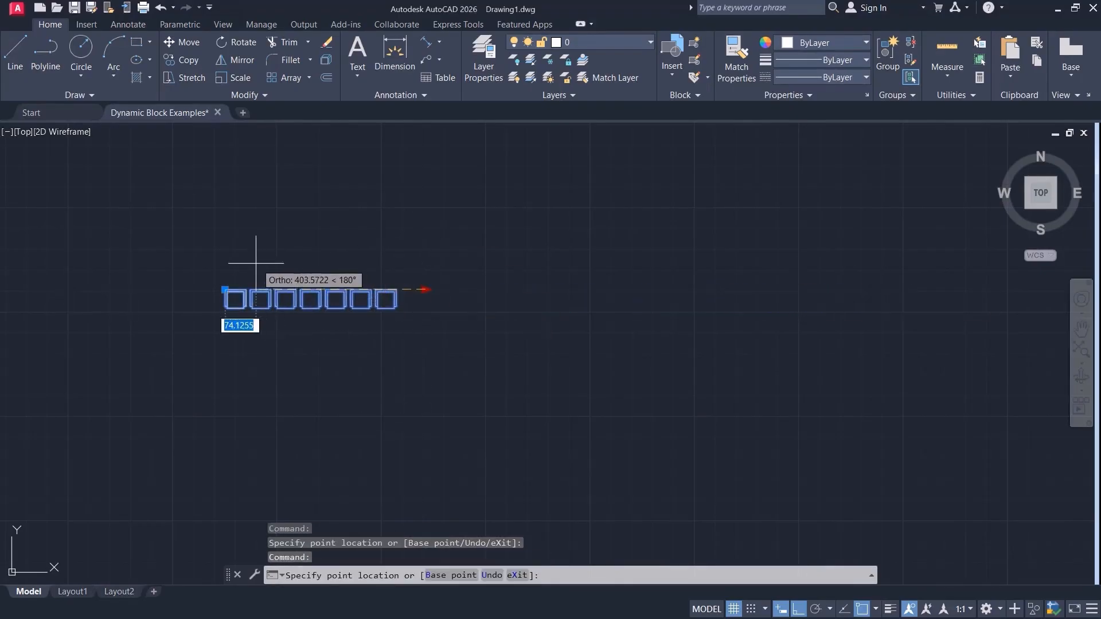
click(274, 295)
scroll(340, 332, up, 3)
middle_drag(340, 333, 417, 324)
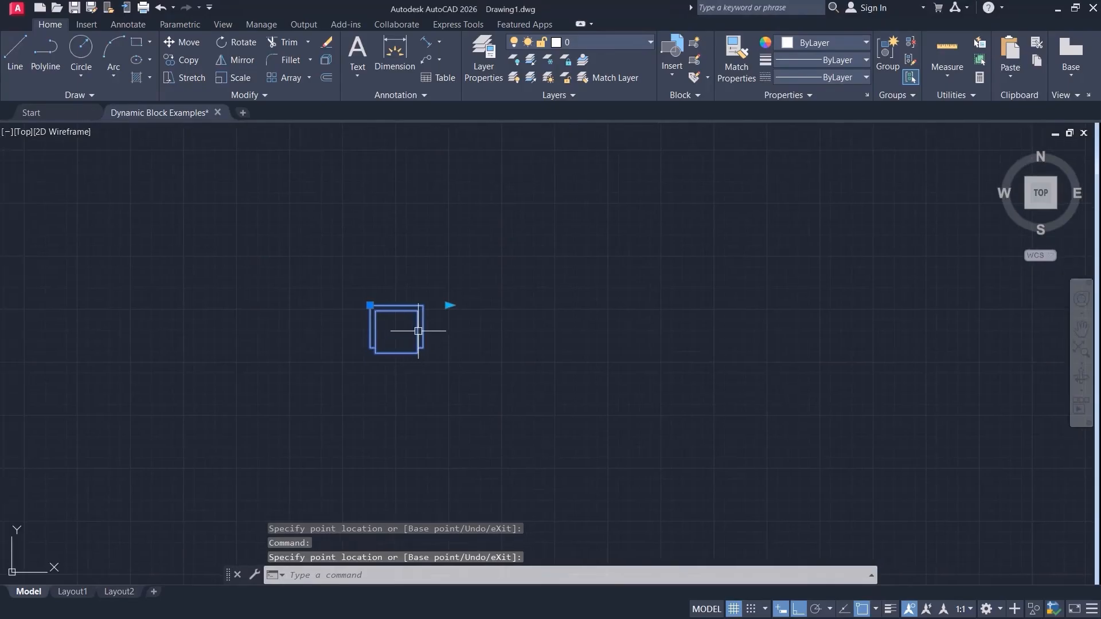
Open the chair block's definition in the Block Editor.
double_click(418, 331)
click(538, 412)
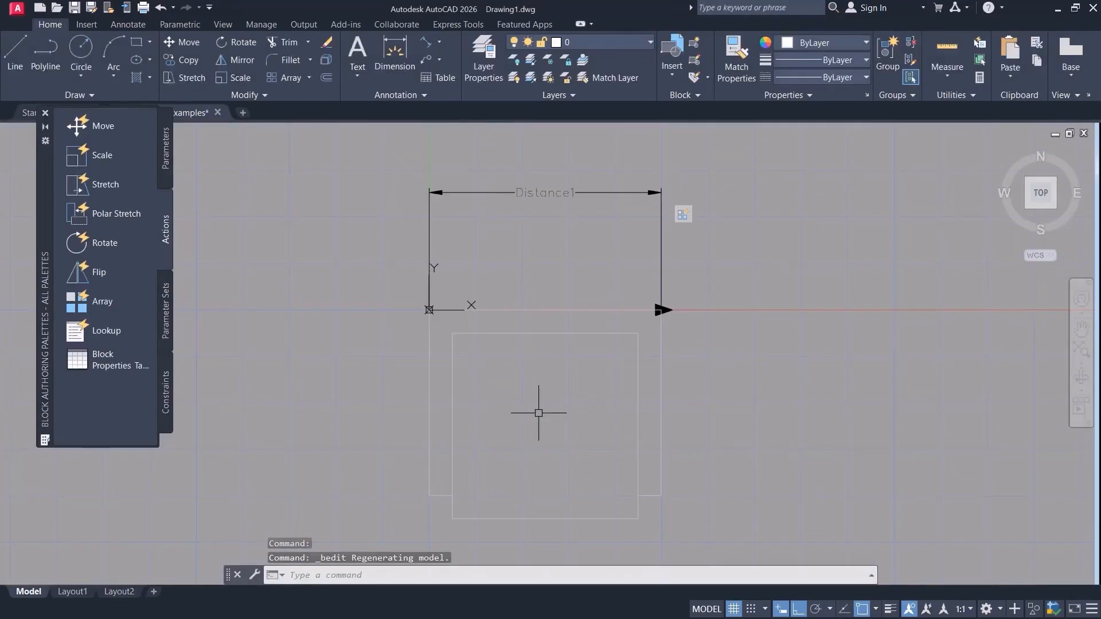
middle_drag(365, 367, 309, 333)
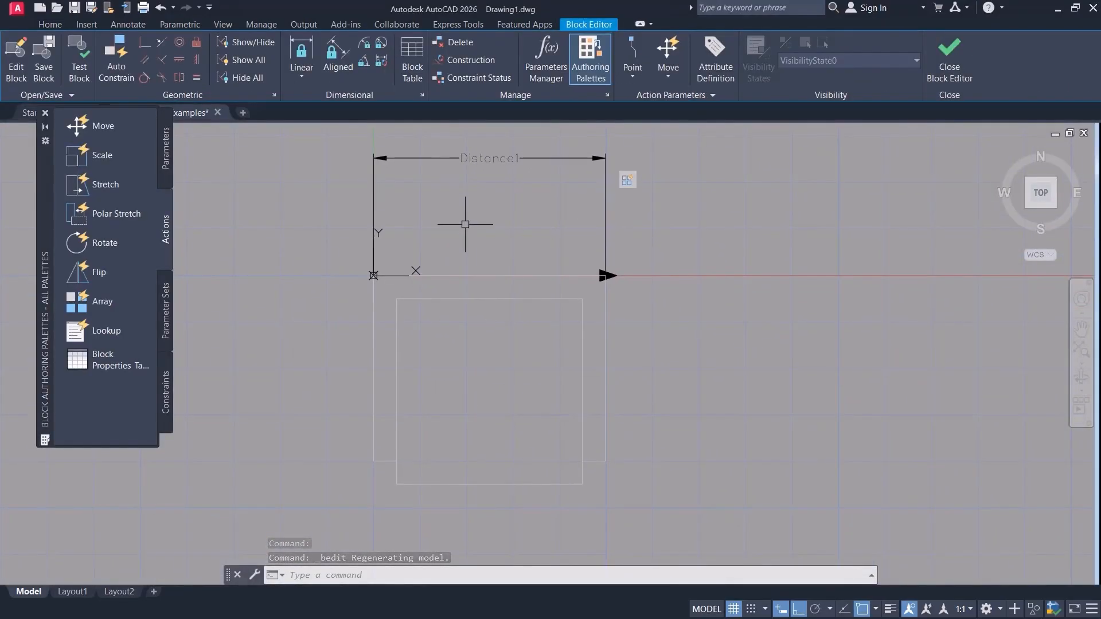
Set the base location of the Distance1 linear parameter to Midpoint and save the changes to the block definition.
click(489, 147)
click(476, 180)
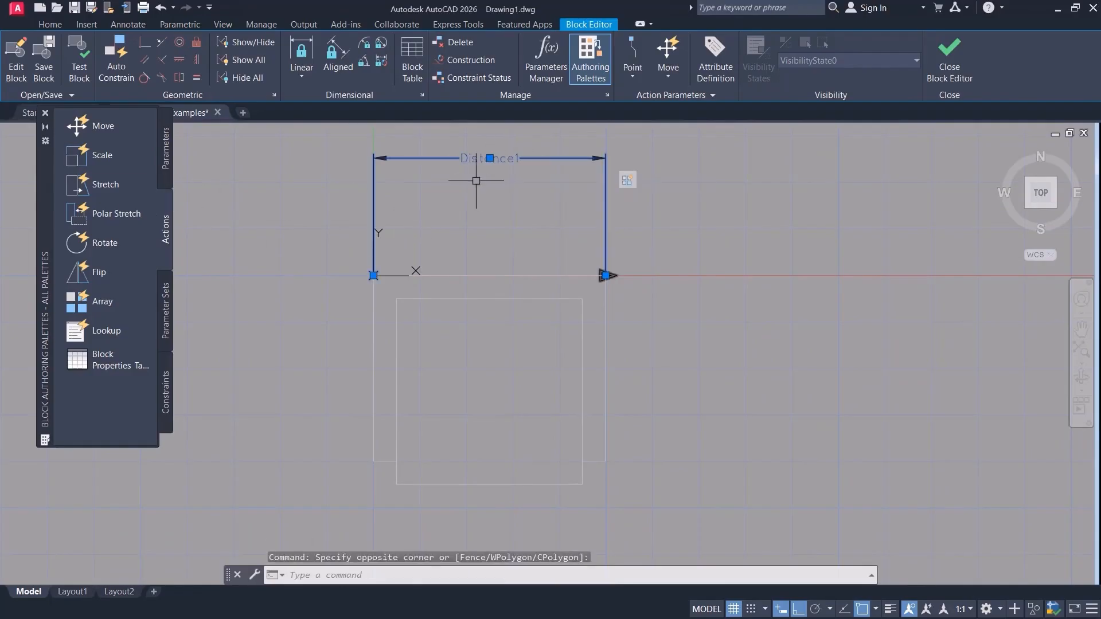
key(ctrl+1)
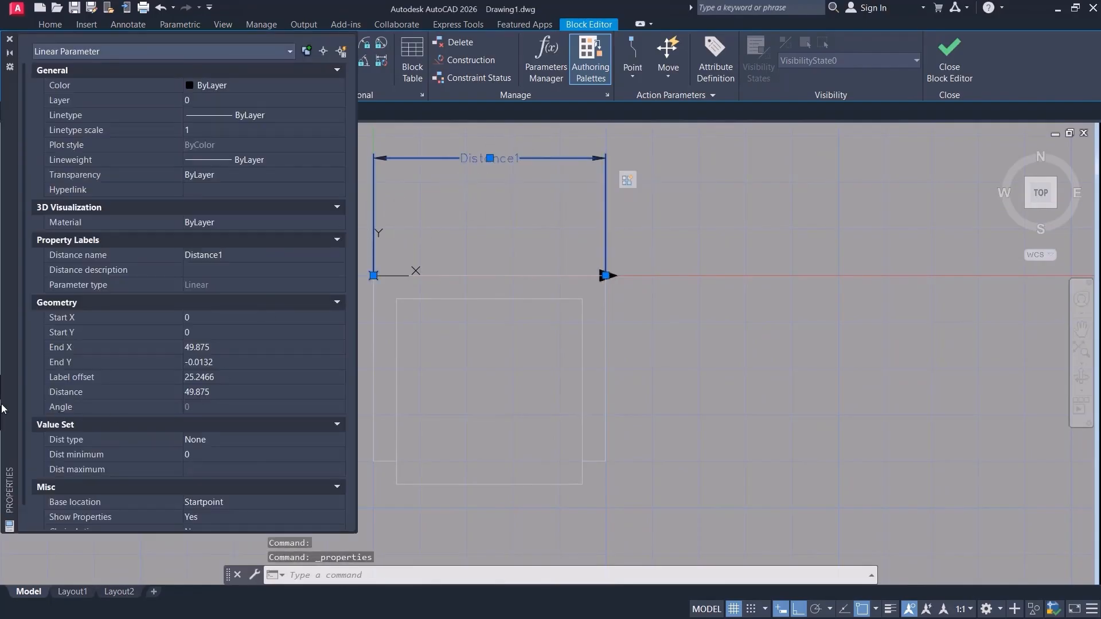
scroll(39, 443, down, 2)
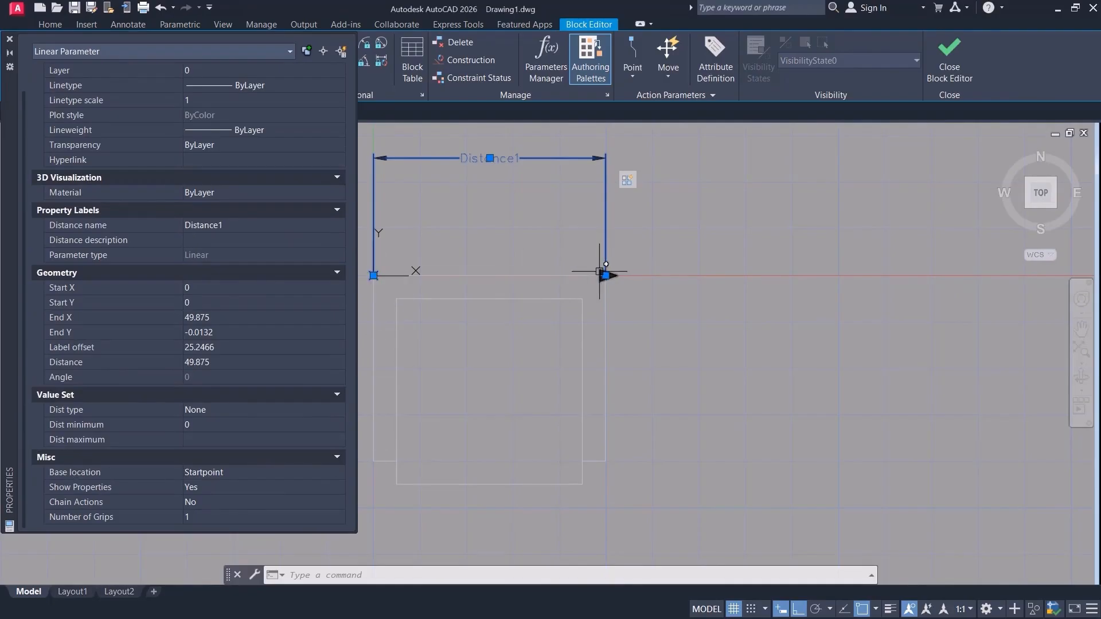
click(245, 469)
click(244, 470)
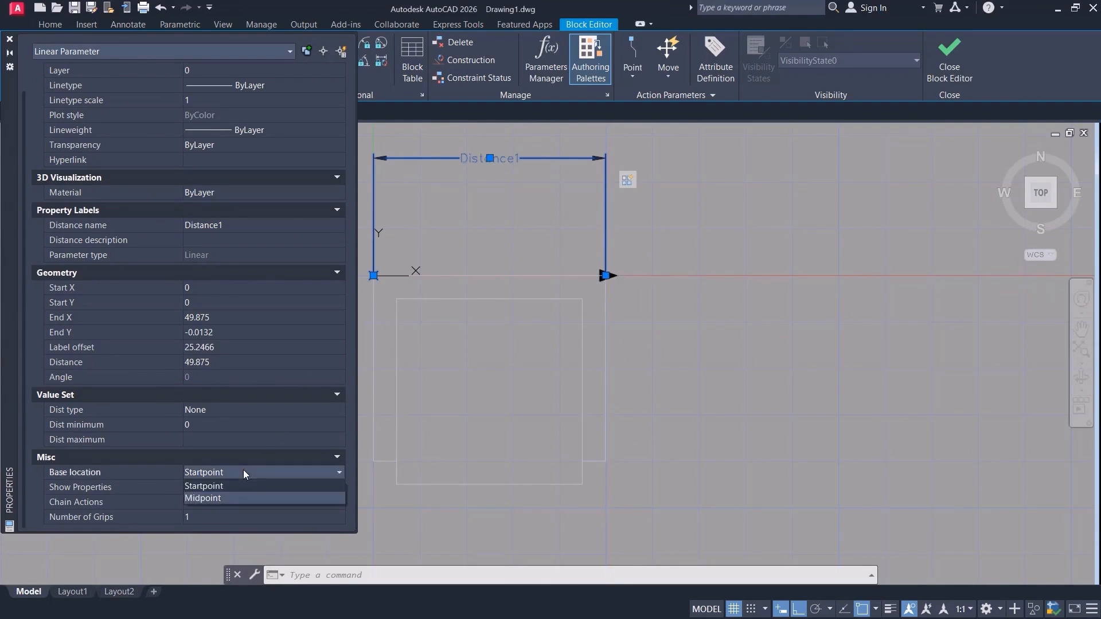
click(225, 498)
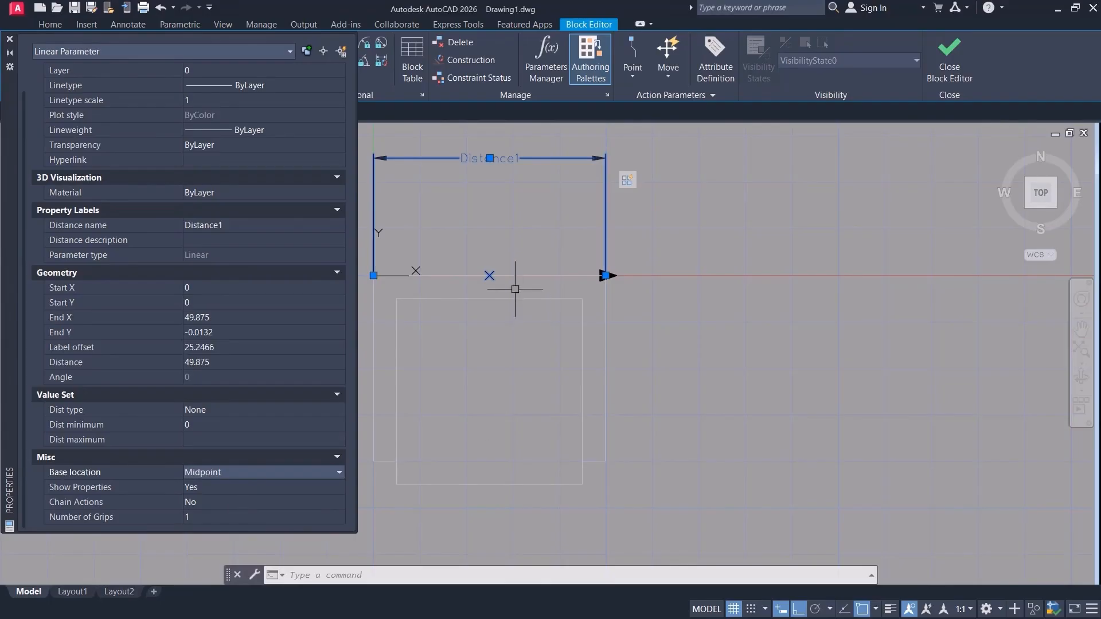
click(9, 39)
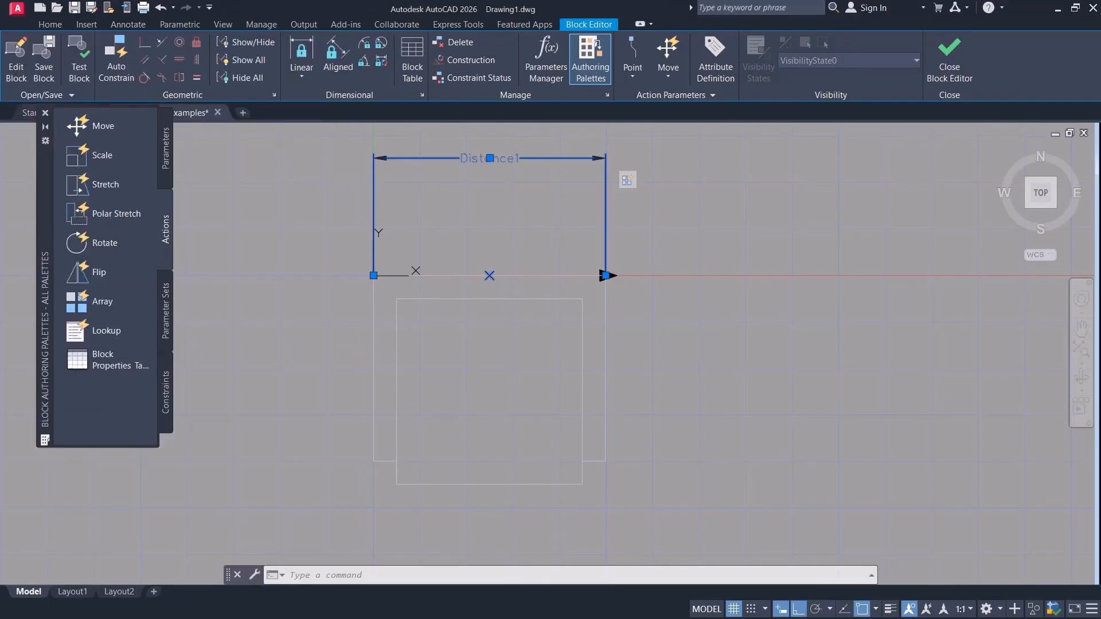
click(950, 58)
click(570, 301)
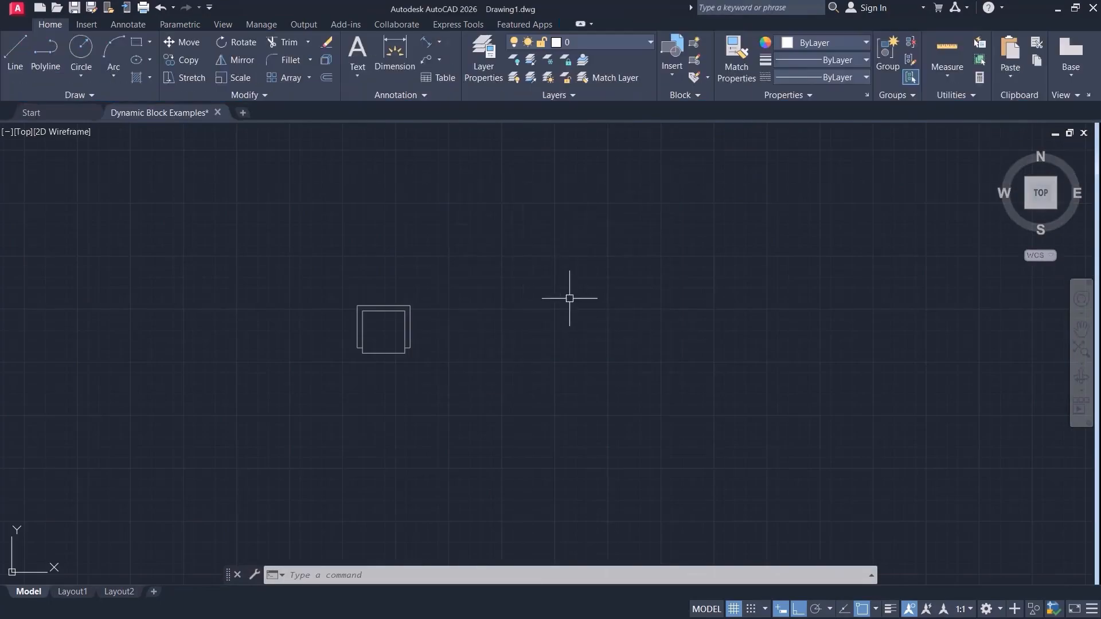
Stretch the chair block repeatedly with its distance grip so the row of chairs grows outward on both sides of the insertion point.
click(470, 309)
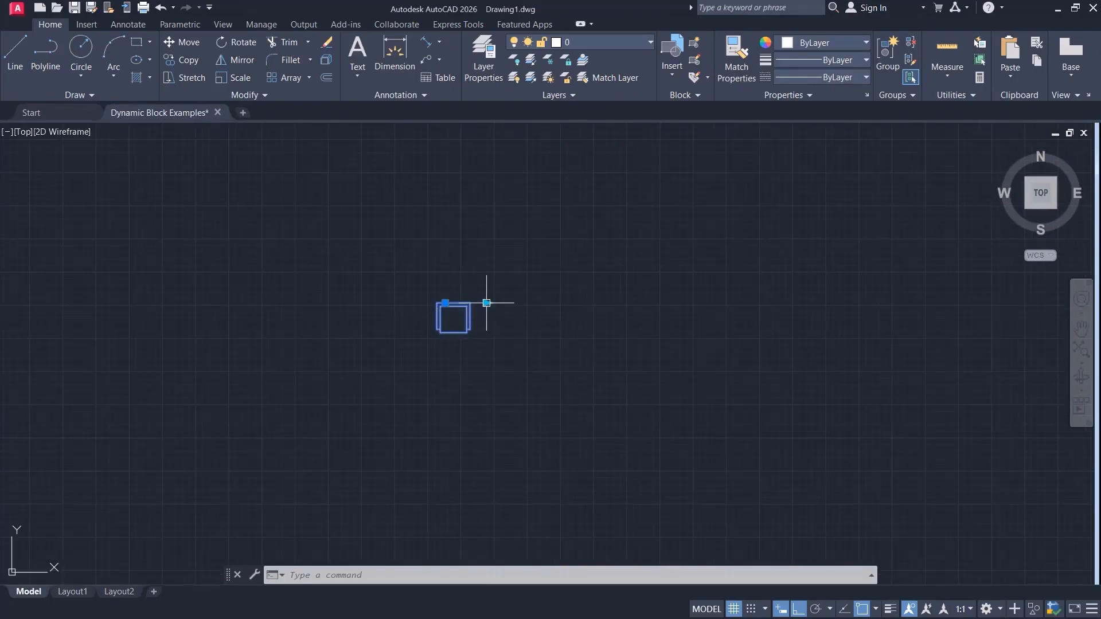
click(486, 303)
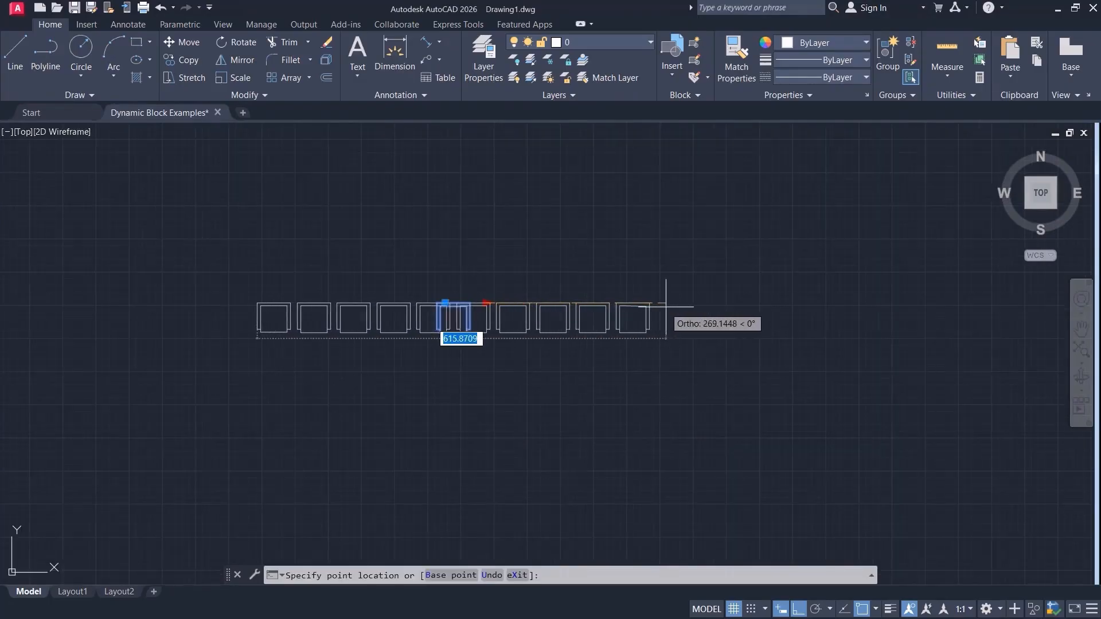
click(684, 307)
click(708, 304)
click(801, 308)
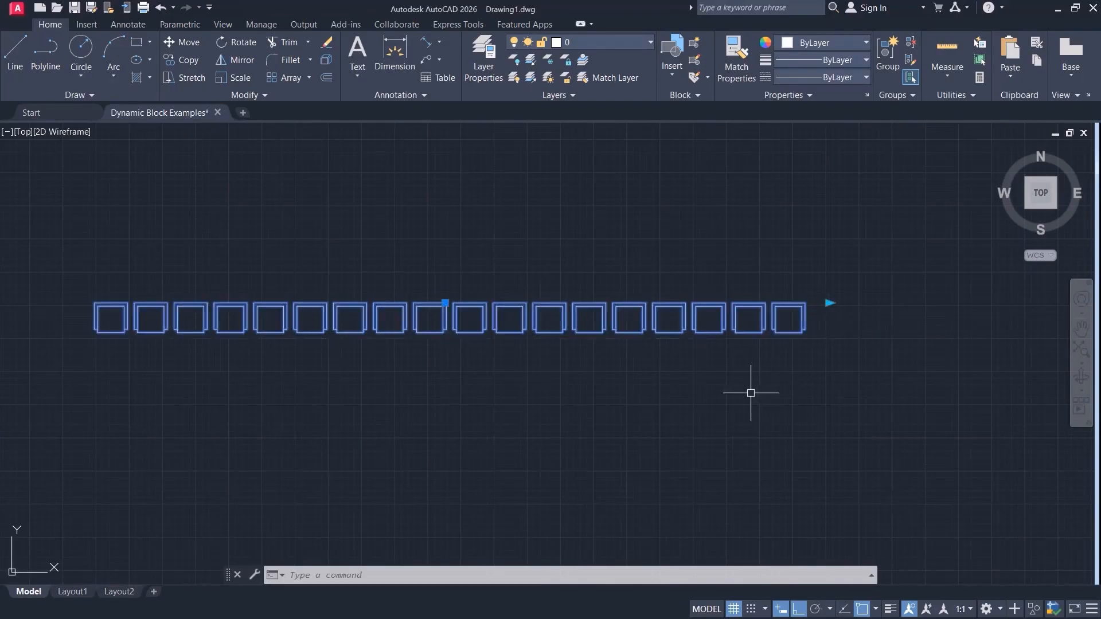
click(777, 310)
click(872, 310)
scroll(603, 358, down, 2)
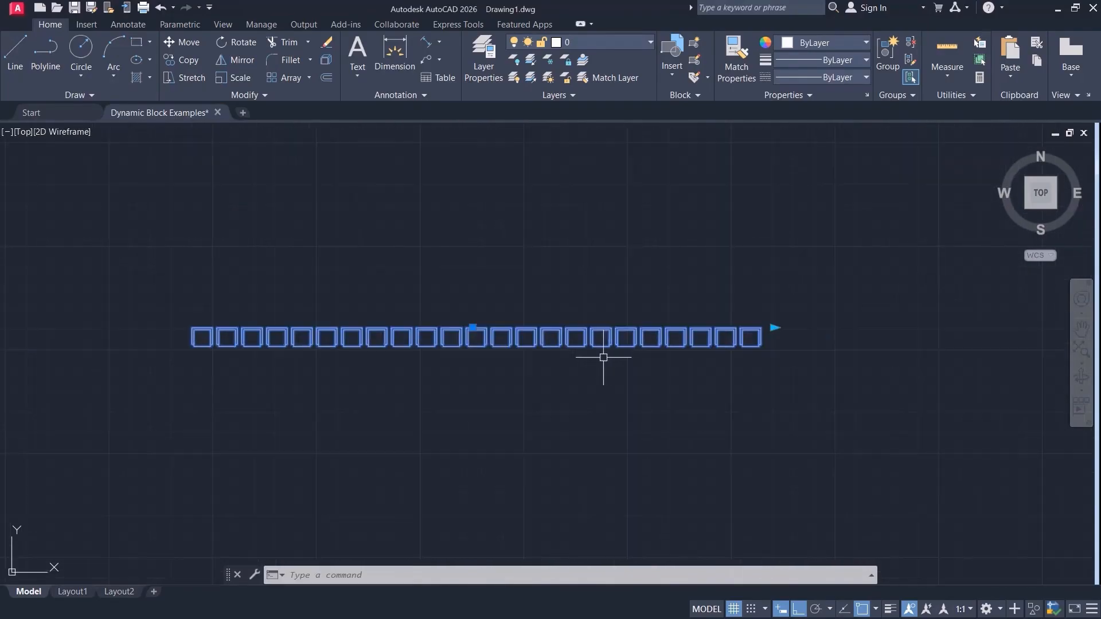
click(774, 324)
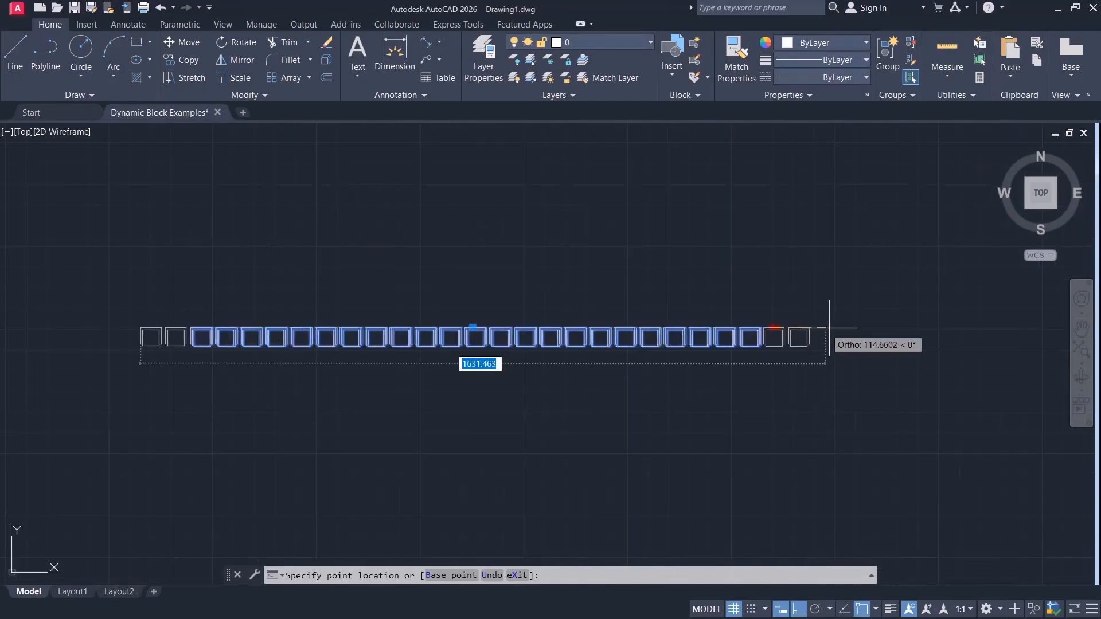
click(860, 321)
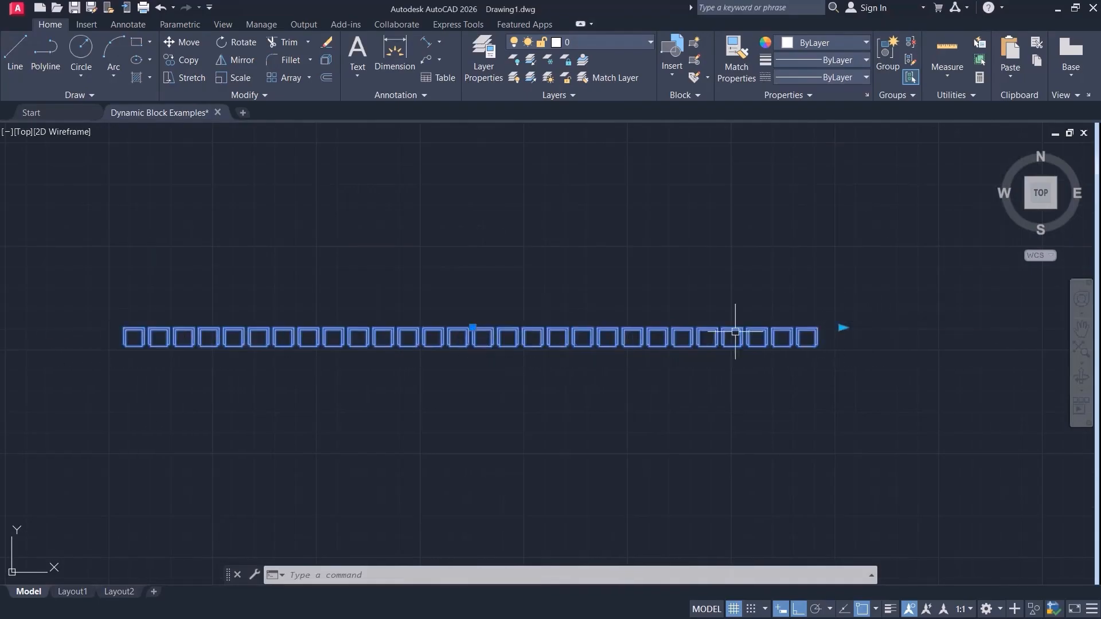
click(907, 329)
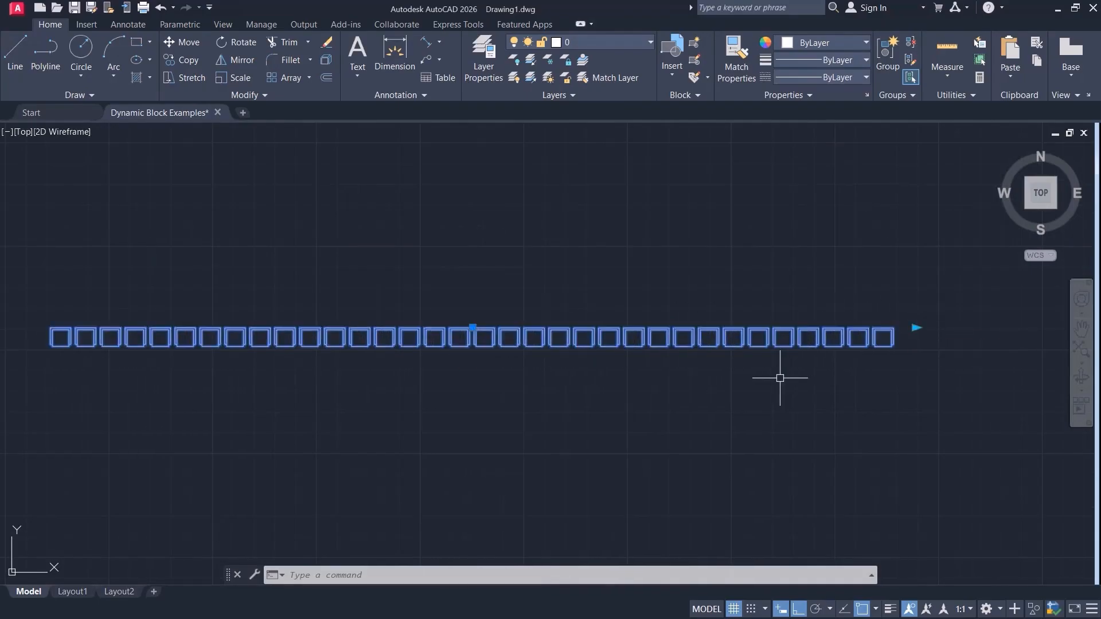
scroll(782, 376, down, 2)
click(865, 347)
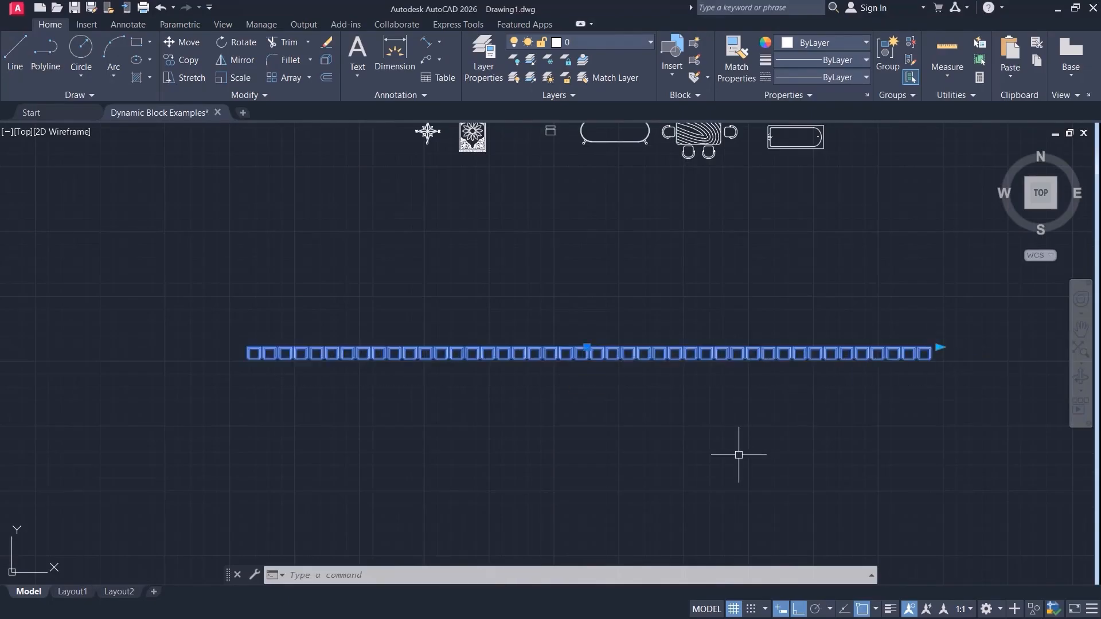
key(Escape)
Shrink the long chair row with its distance grip to a single chair centred on the insertion point.
click(847, 353)
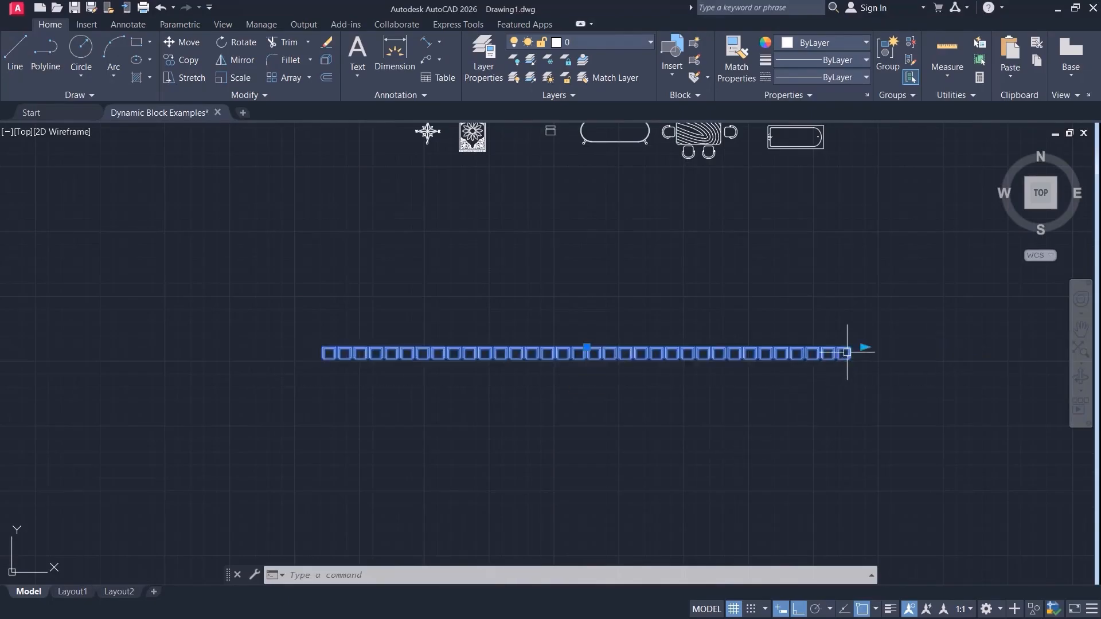
click(864, 347)
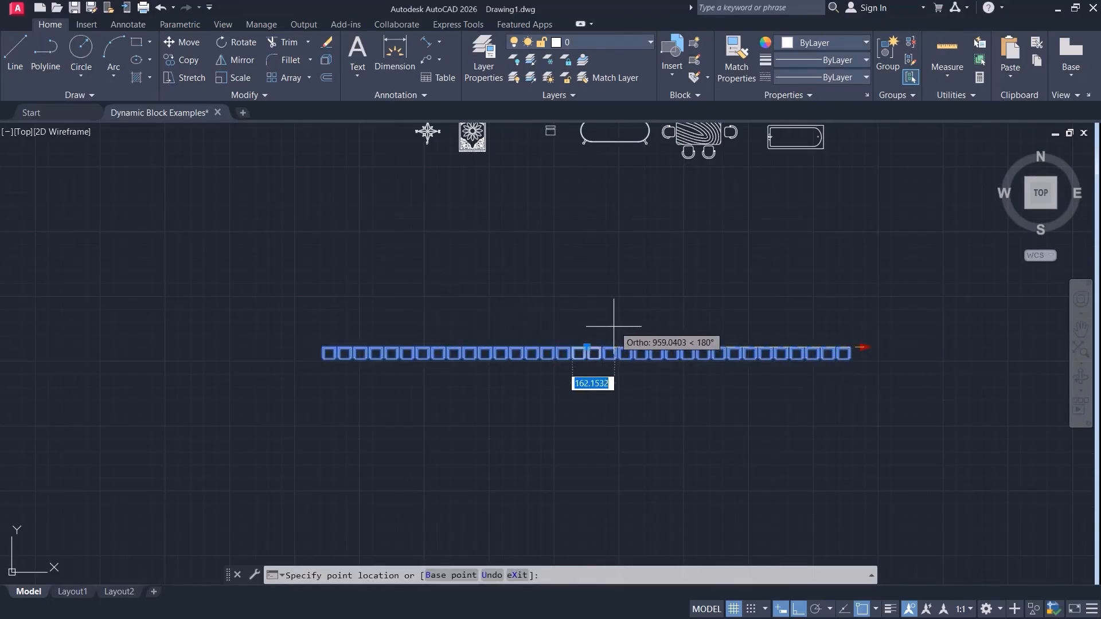
click(586, 348)
scroll(590, 356, up, 8)
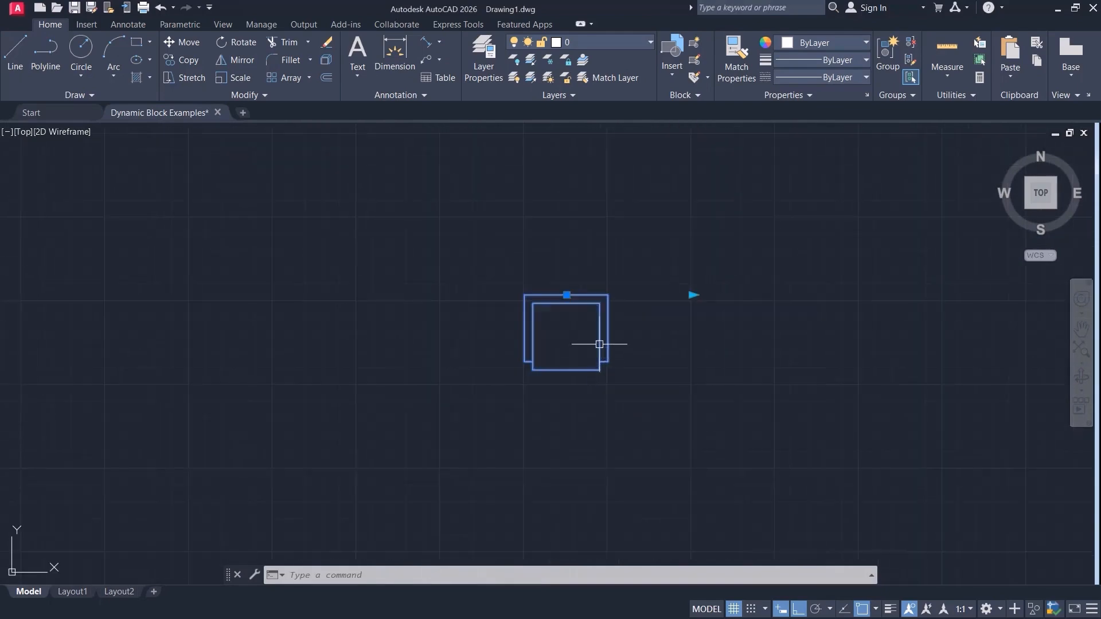
Reopen the single chair block's definition in the Block Editor.
click(603, 344)
double_click(604, 345)
click(544, 413)
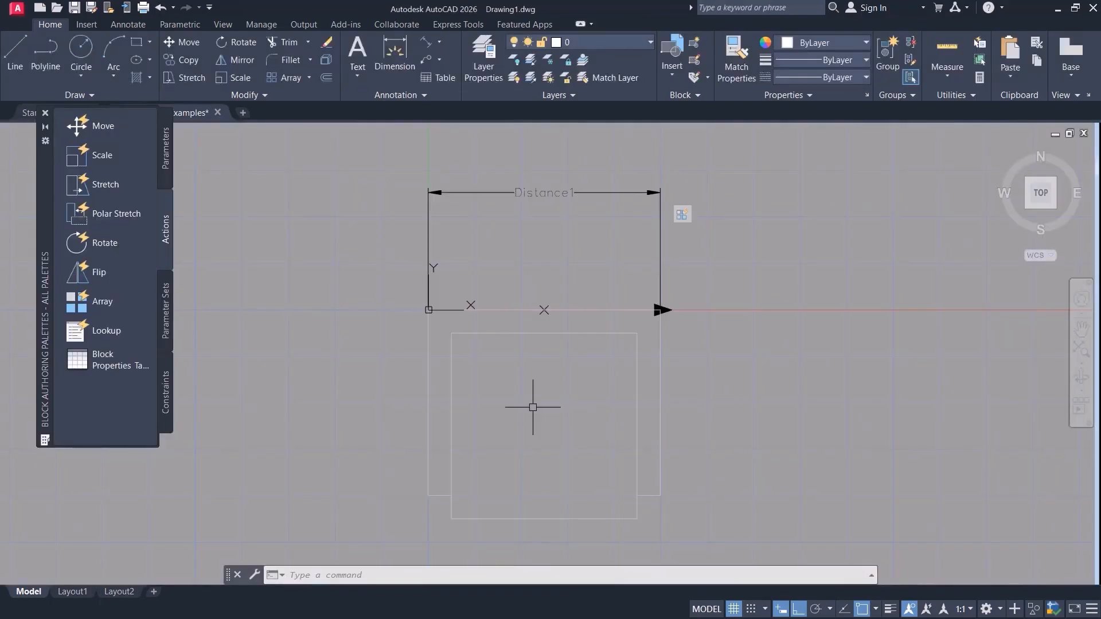
Set the base location of the Distance1 linear parameter back to Startpoint.
click(579, 158)
click(522, 241)
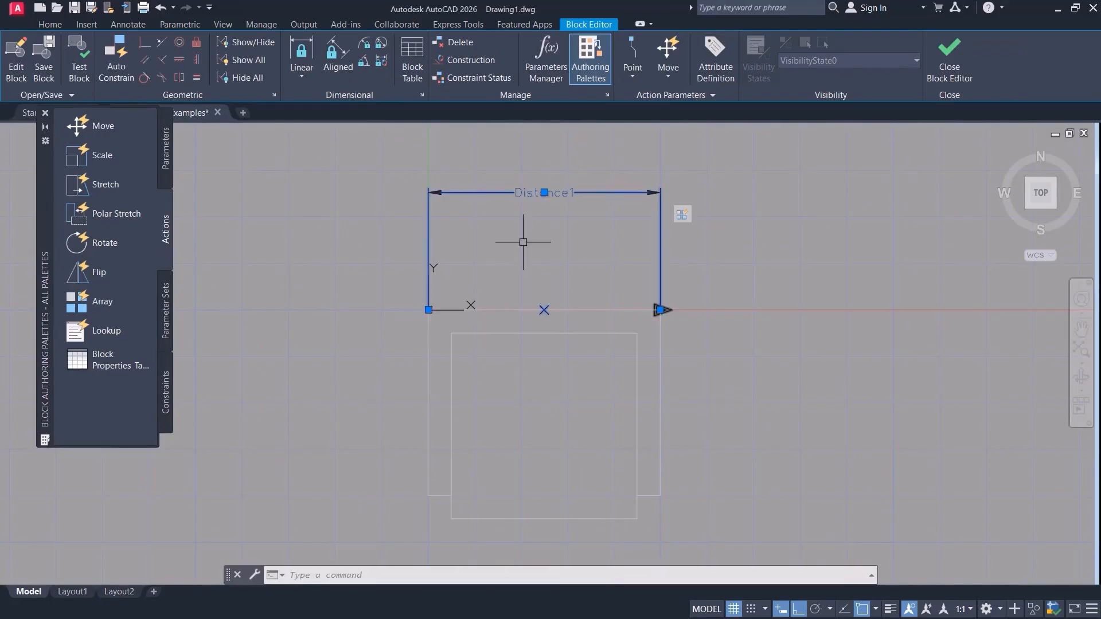
key(ctrl+1)
scroll(47, 421, down, 1)
click(235, 469)
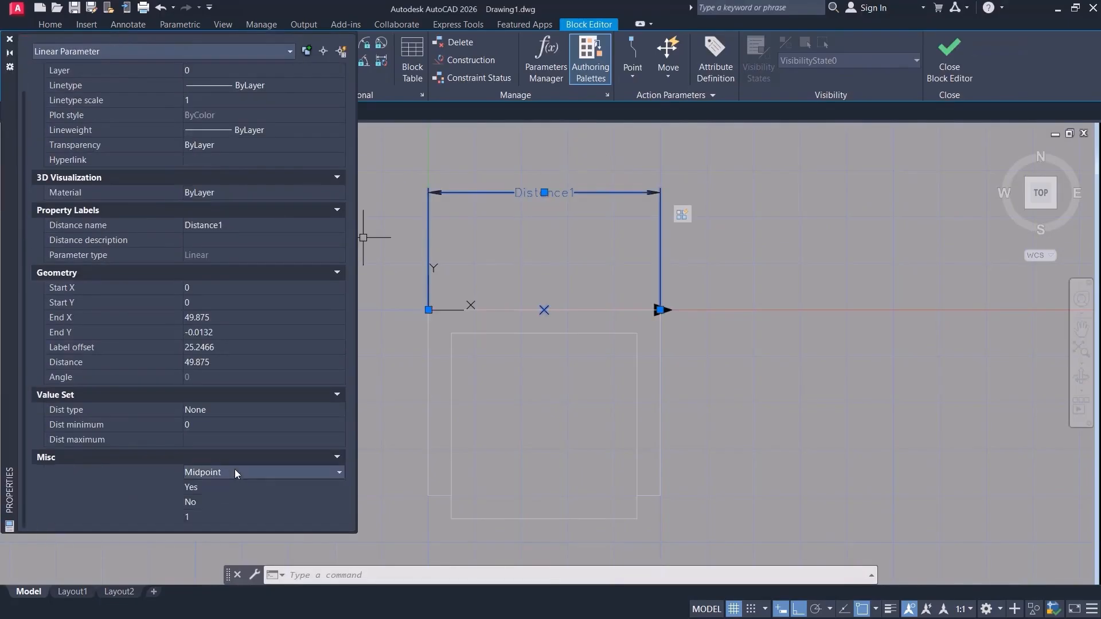
click(221, 472)
click(211, 487)
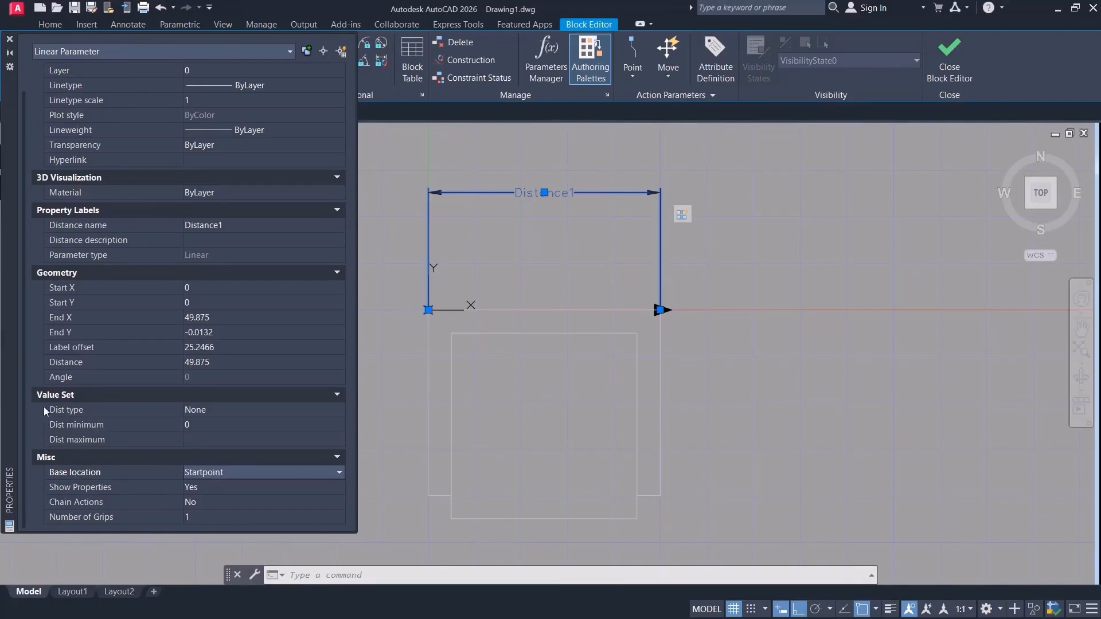
click(9, 40)
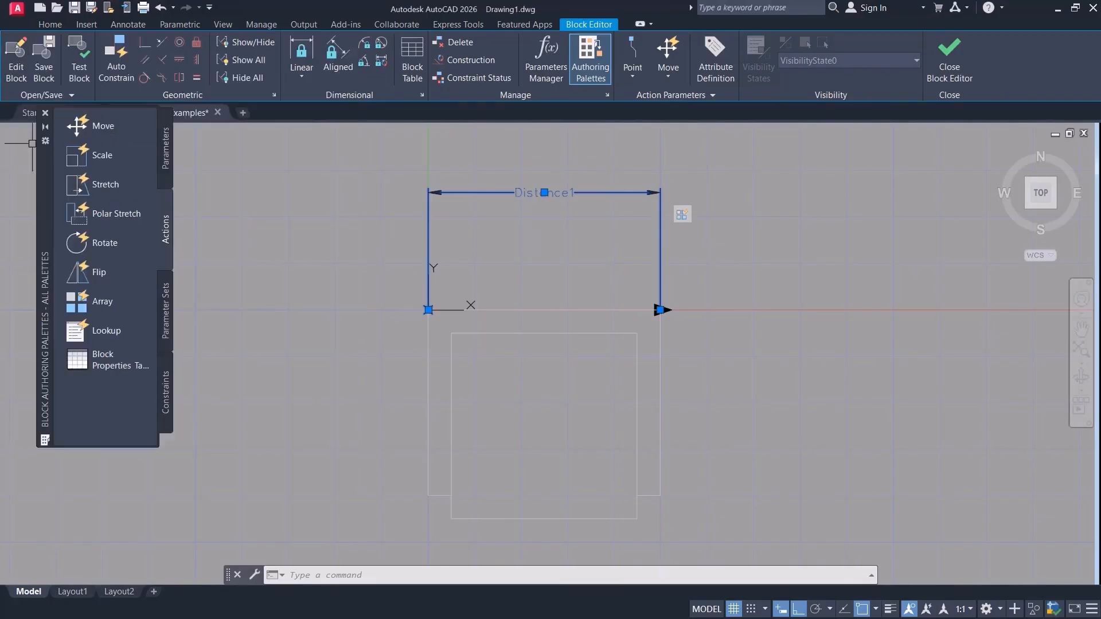
Examine the available block parameters, especially the XY parameter, in relation to the chair geometry and its existing linear parameter.
middle_drag(388, 262, 357, 237)
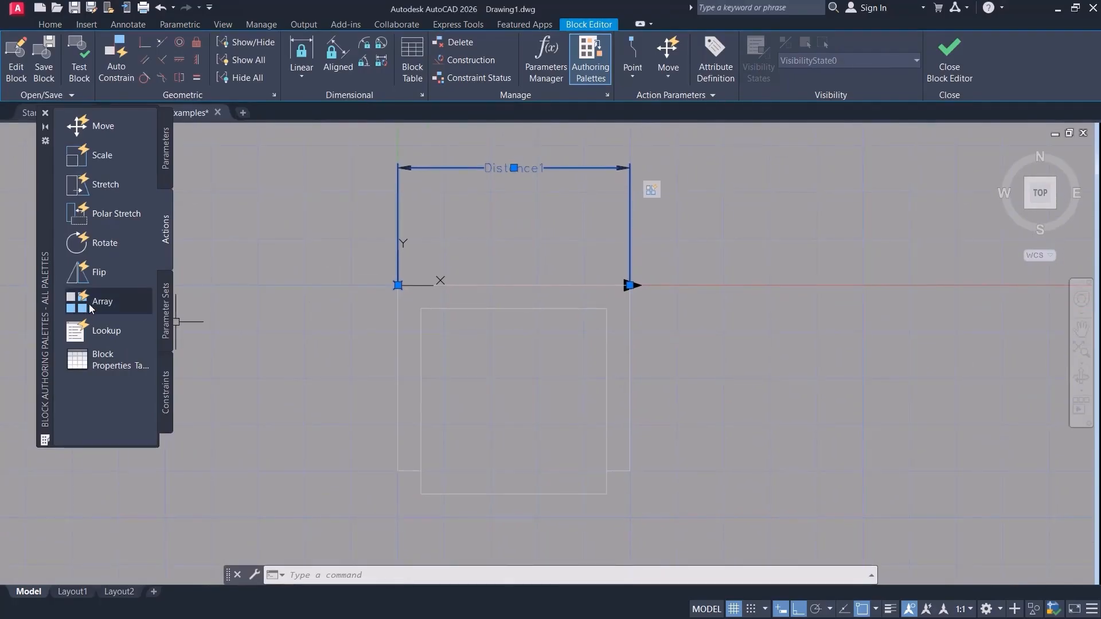
click(166, 161)
scroll(491, 295, down, 2)
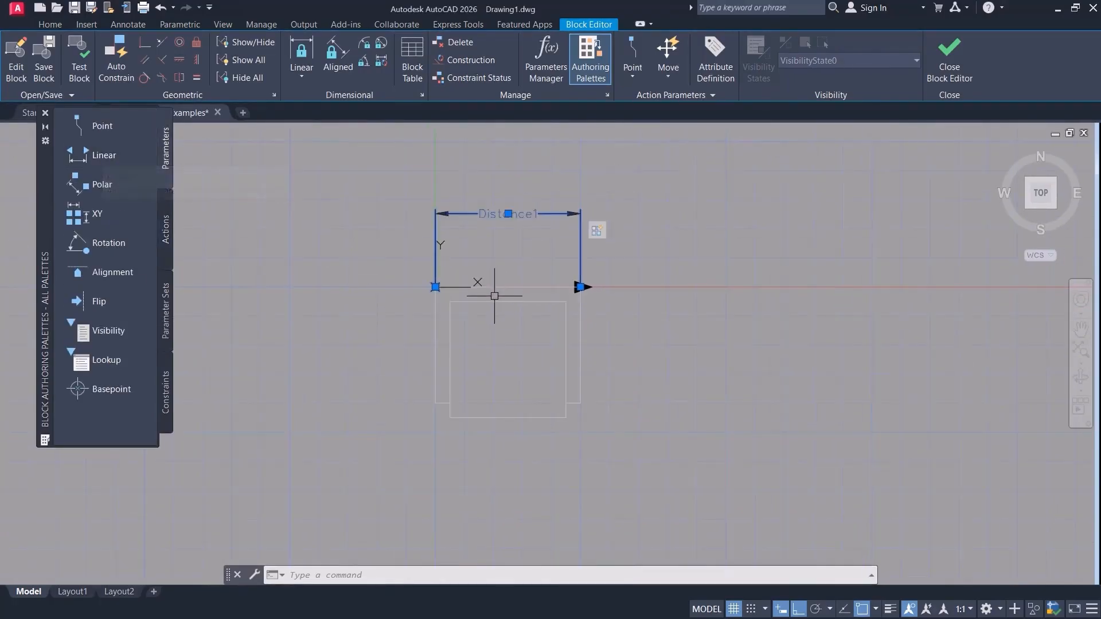
middle_drag(492, 294, 373, 291)
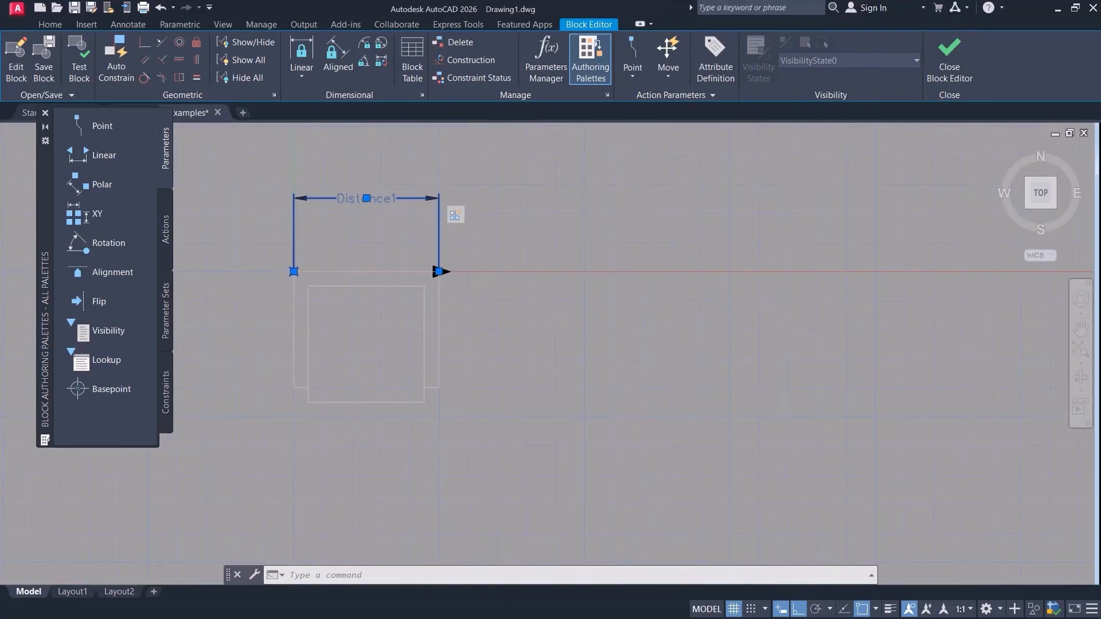
scroll(488, 358, down, 2)
middle_drag(487, 358, 352, 456)
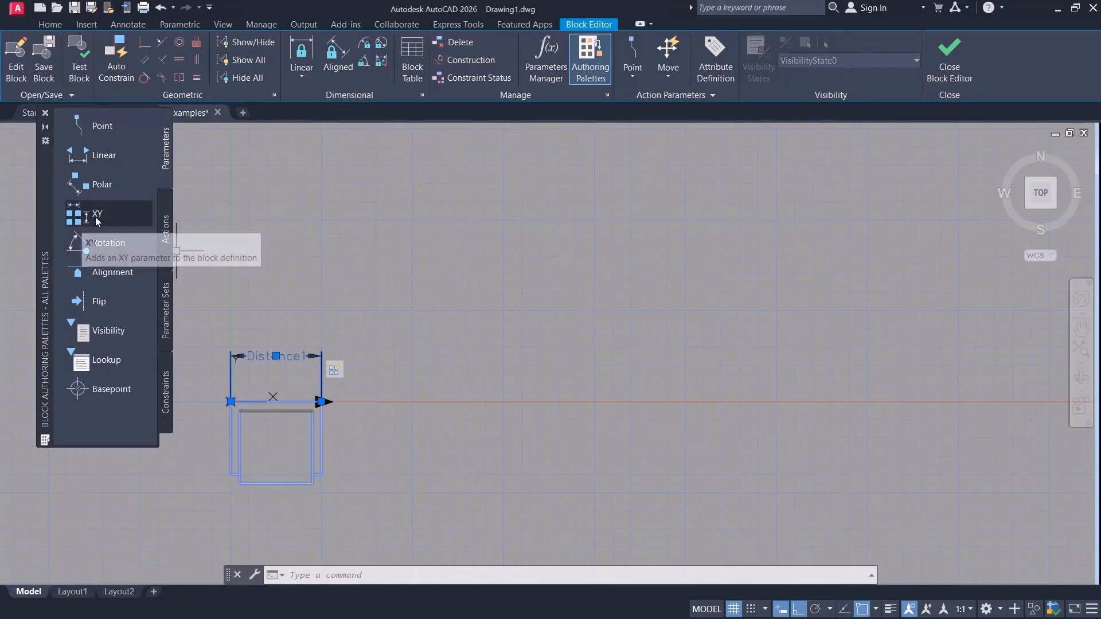
middle_drag(453, 327, 709, 285)
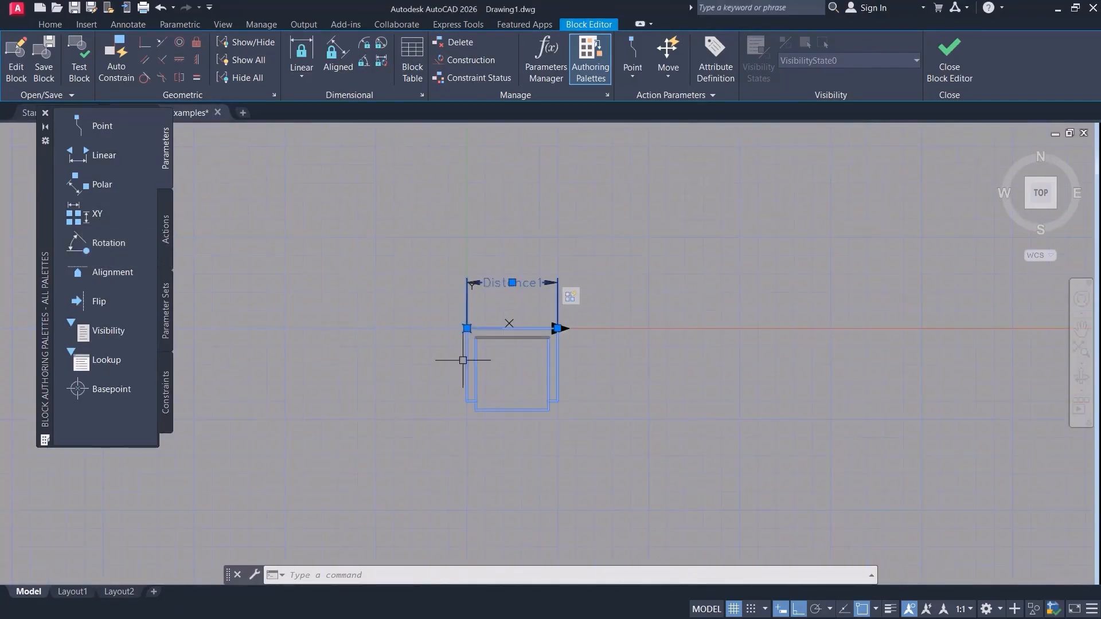
scroll(476, 358, up, 2)
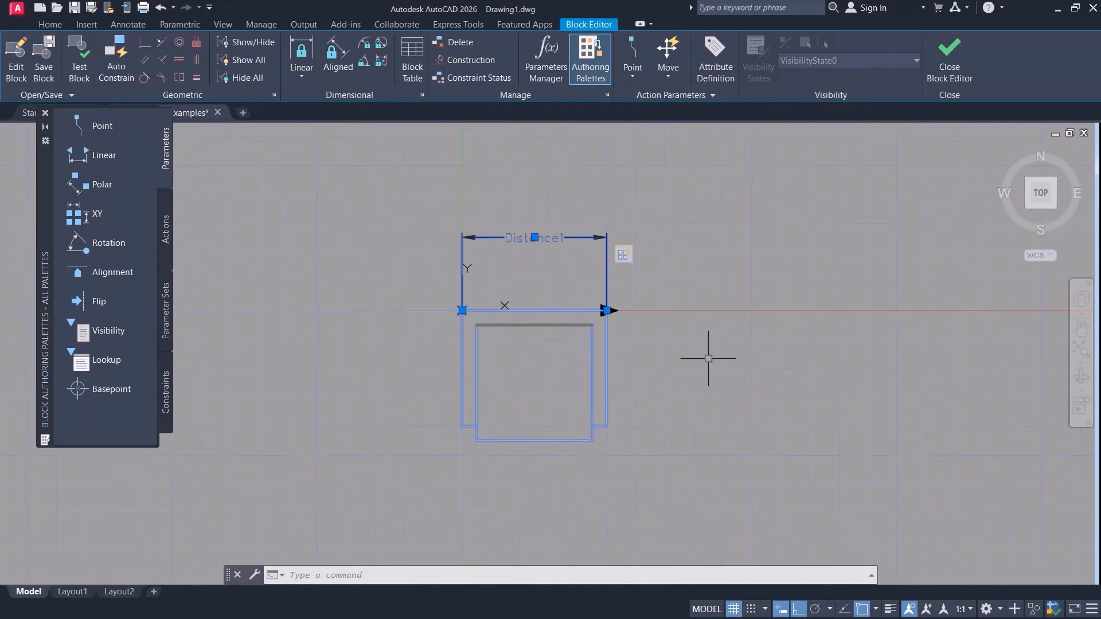
Close the Block Editor discarding the chair's parameter changes, then move the chair with Ortho off into the gap beside the carpet block.
click(950, 61)
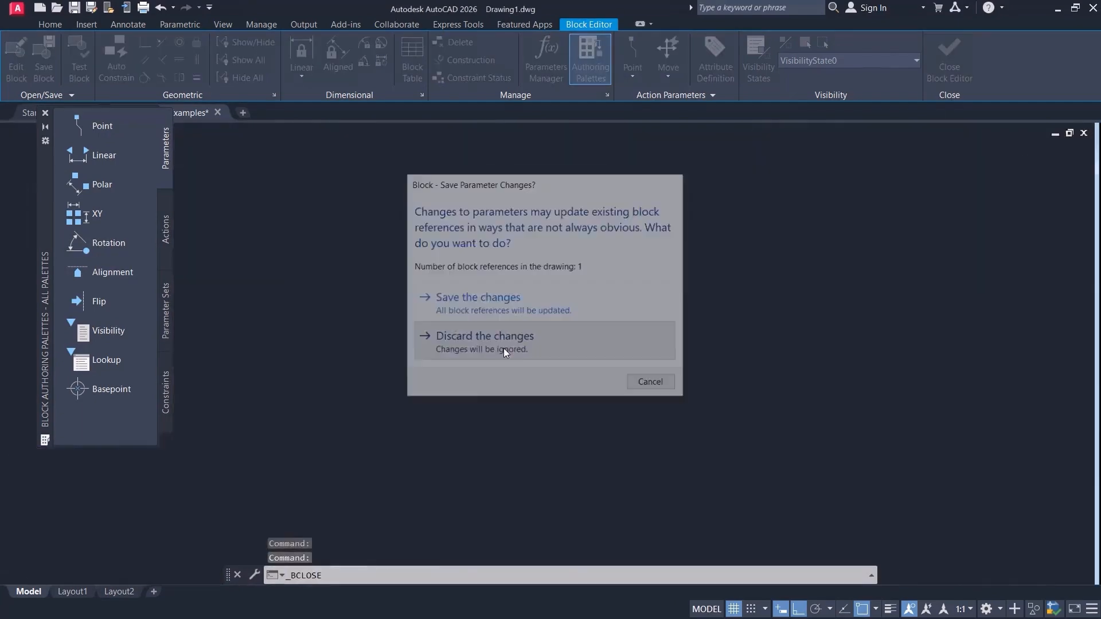
click(504, 348)
click(552, 314)
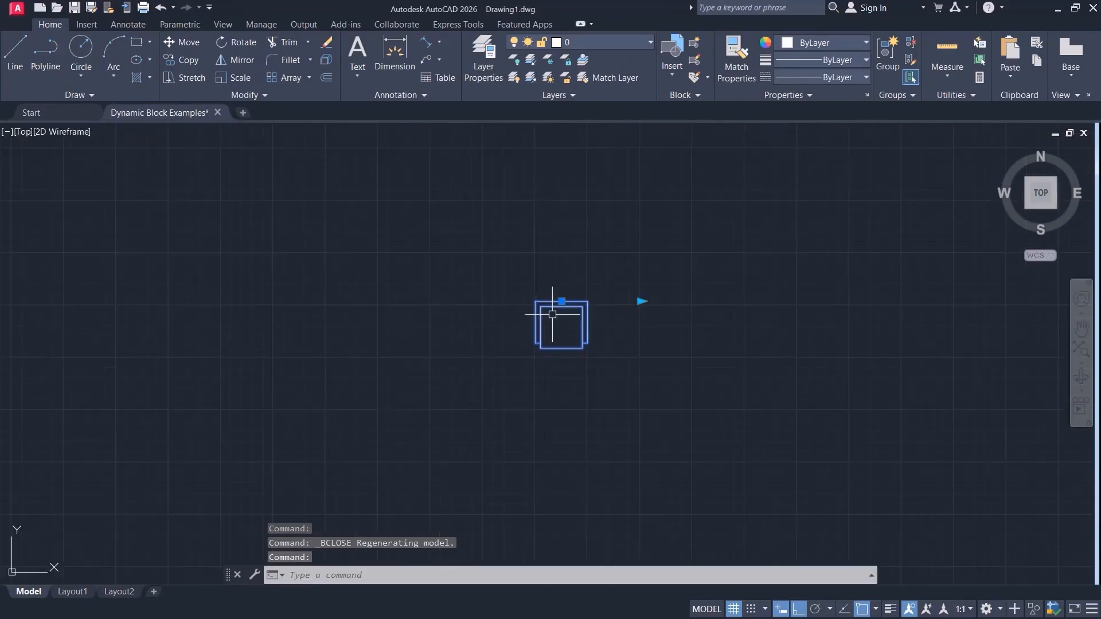
scroll(552, 314, down, 4)
middle_drag(553, 314, 464, 426)
scroll(465, 405, down, 2)
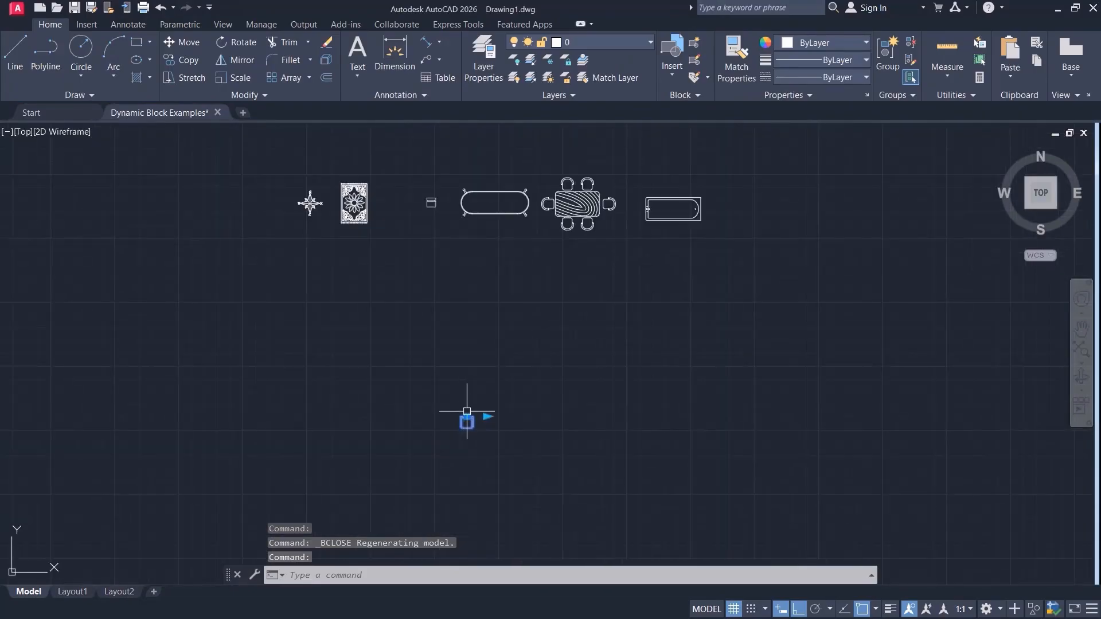
click(467, 422)
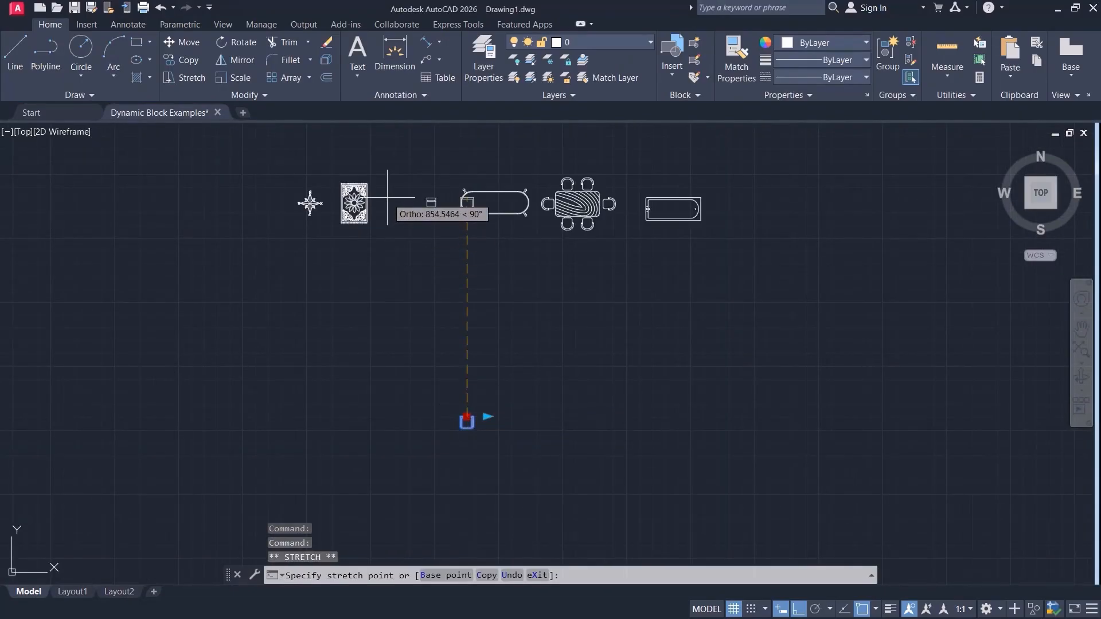
key(F8)
click(396, 201)
key(Escape)
Move the rounded table block out of the row into the empty area below by its insertion point.
click(492, 207)
click(492, 214)
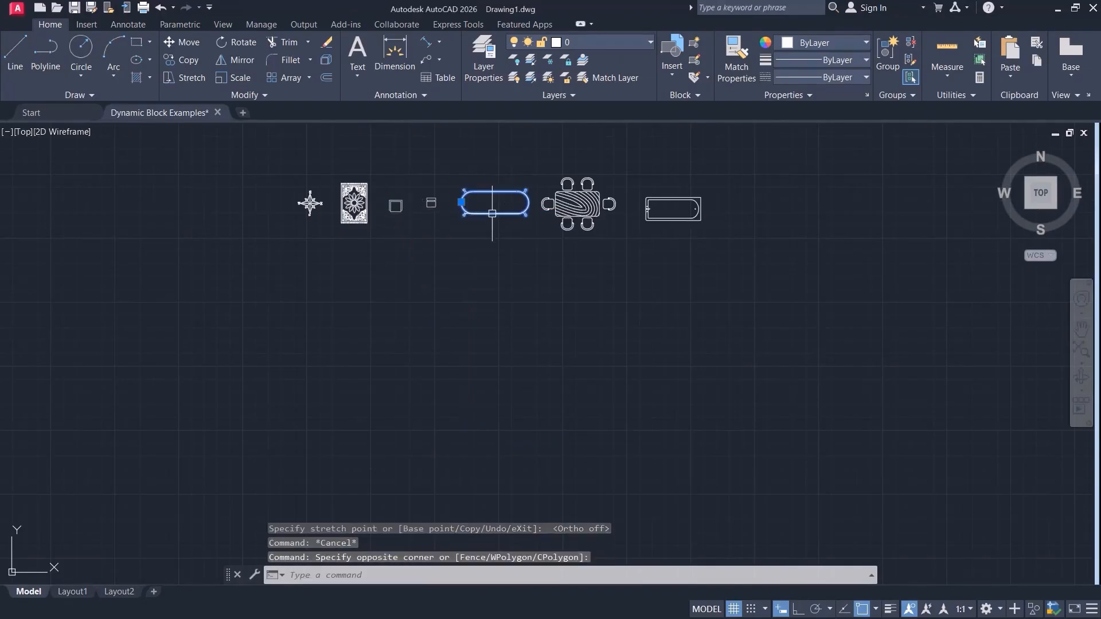
click(462, 202)
click(401, 413)
scroll(422, 450, up, 4)
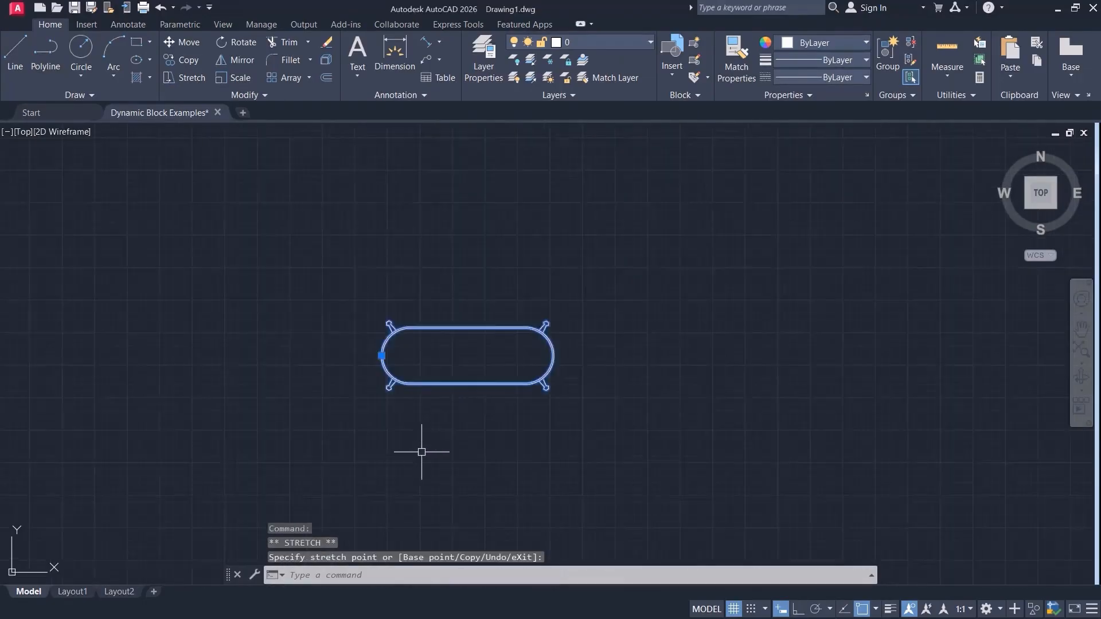
key(Escape)
Open the Table block's definition in the Block Editor.
double_click(573, 367)
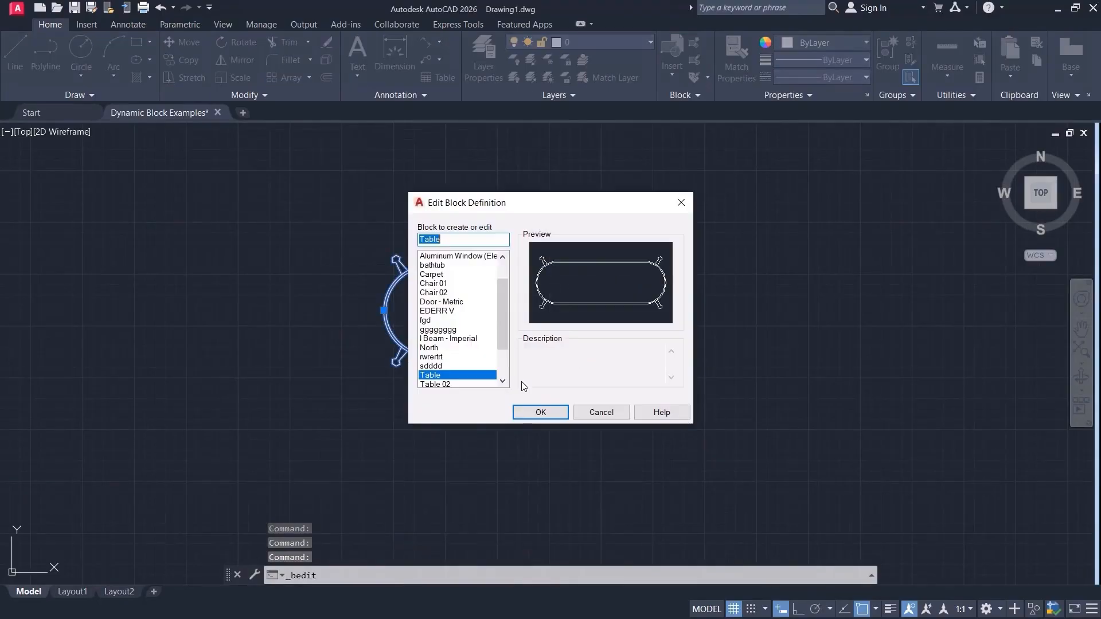
click(540, 413)
scroll(504, 339, down, 2)
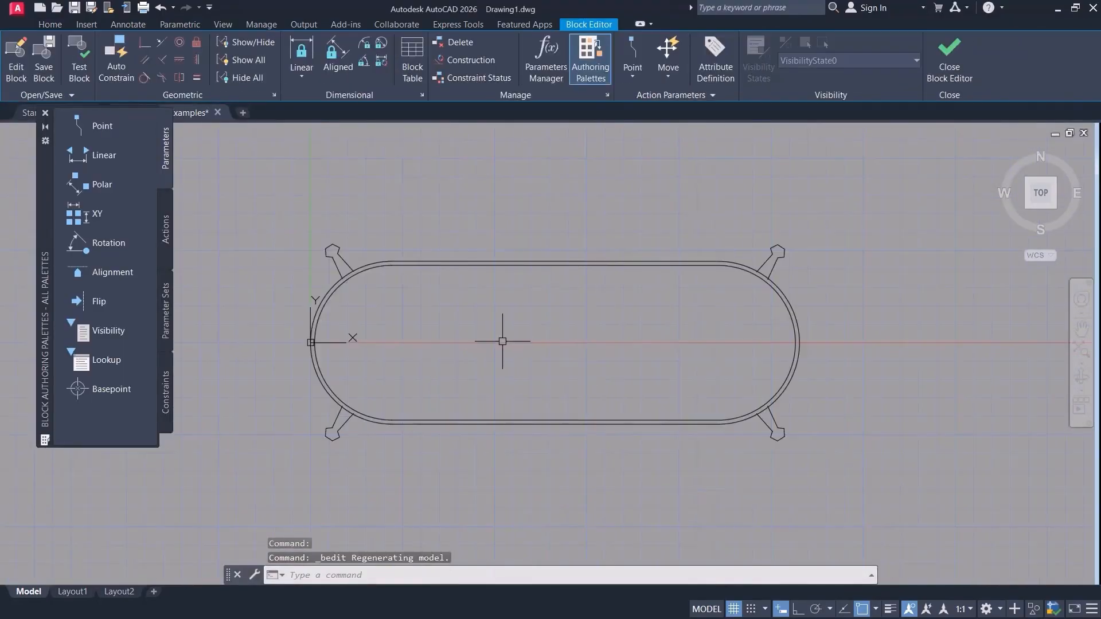
scroll(478, 362, up, 1)
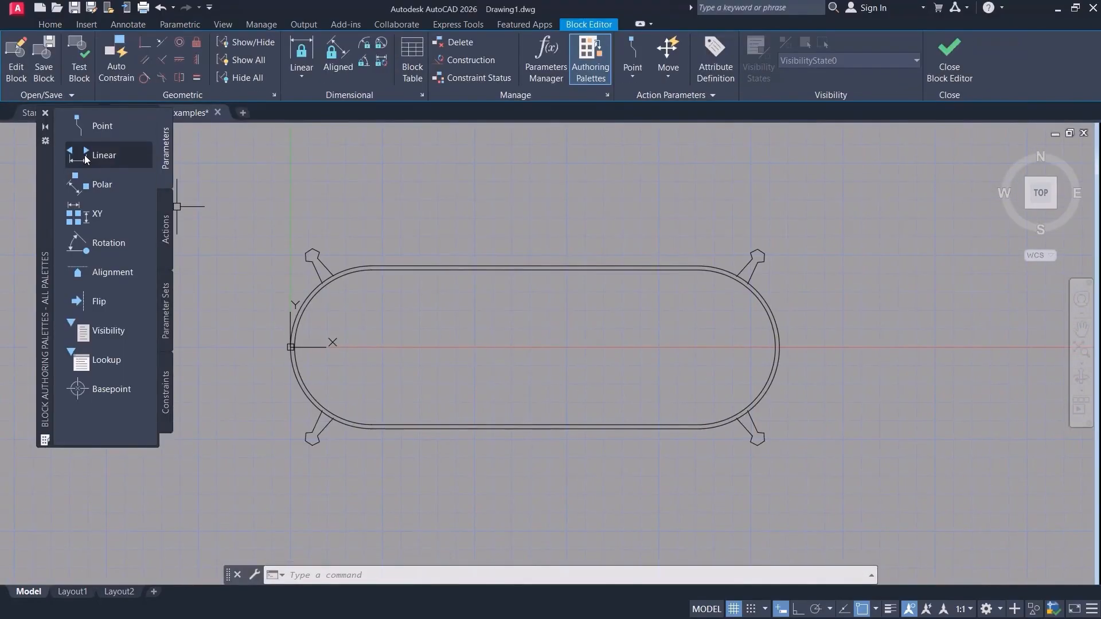
Add a linear parameter about 265 units long between the table's left and right extremes, with its label above the table.
click(101, 156)
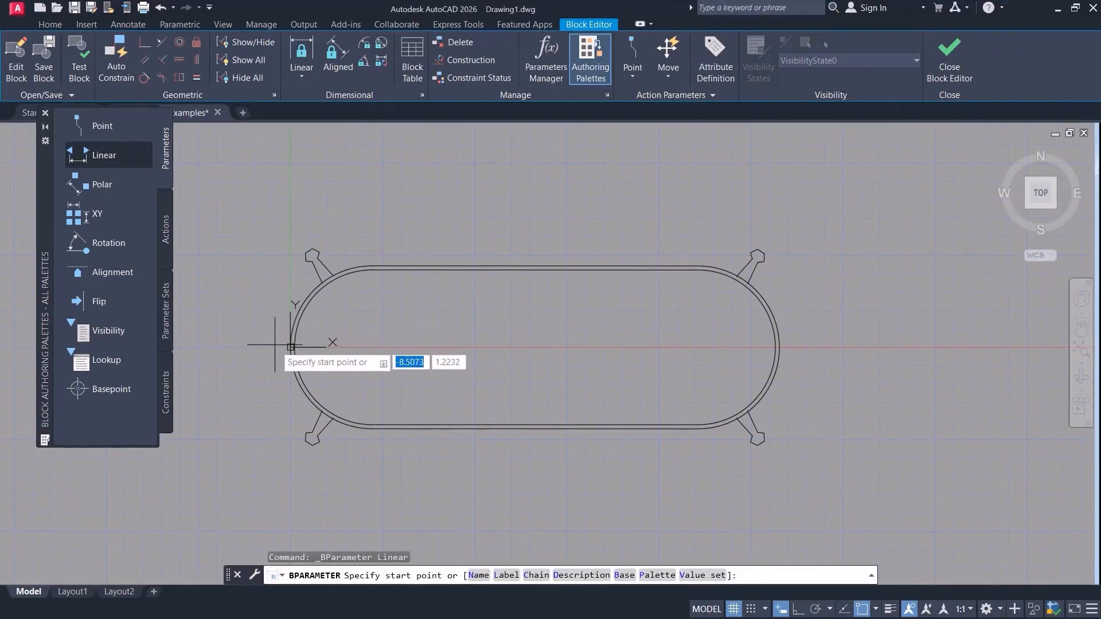
click(291, 347)
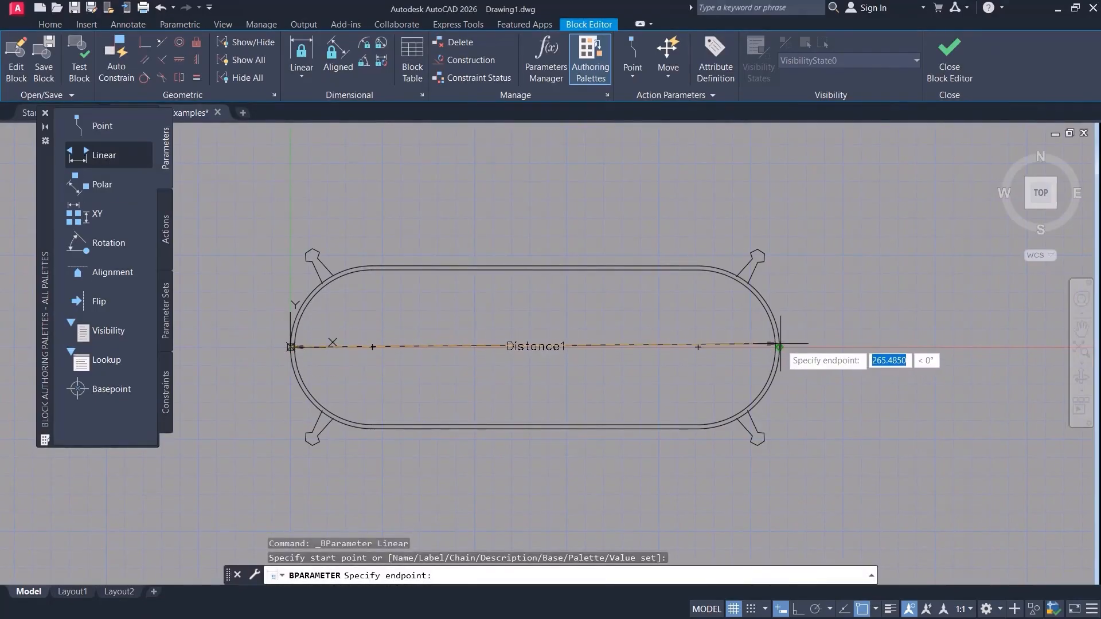
click(780, 347)
click(783, 185)
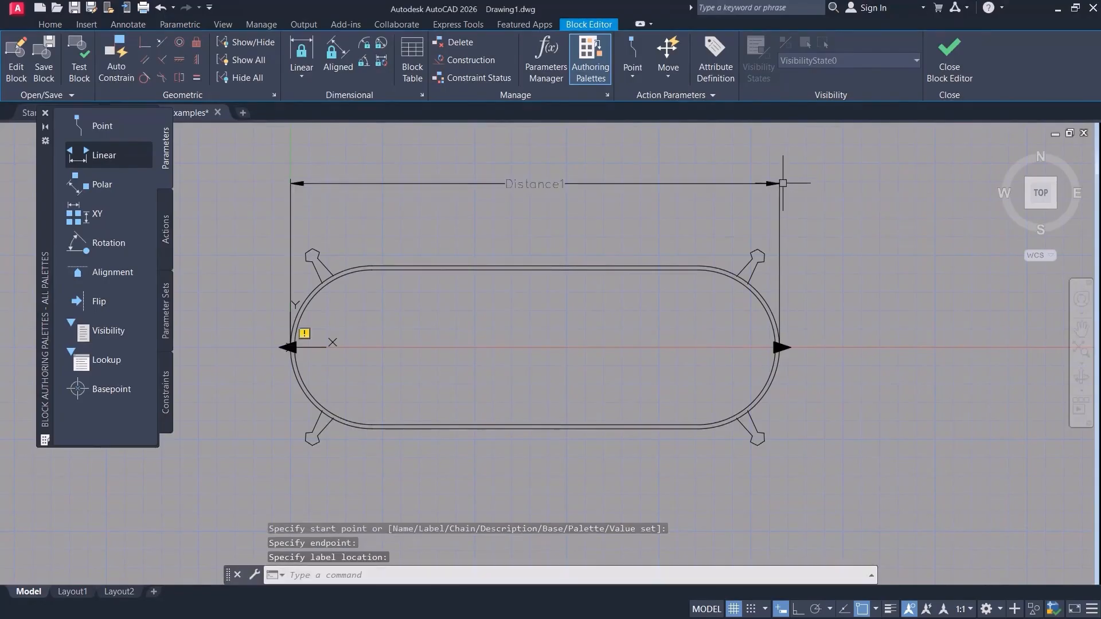
middle_drag(481, 239, 400, 247)
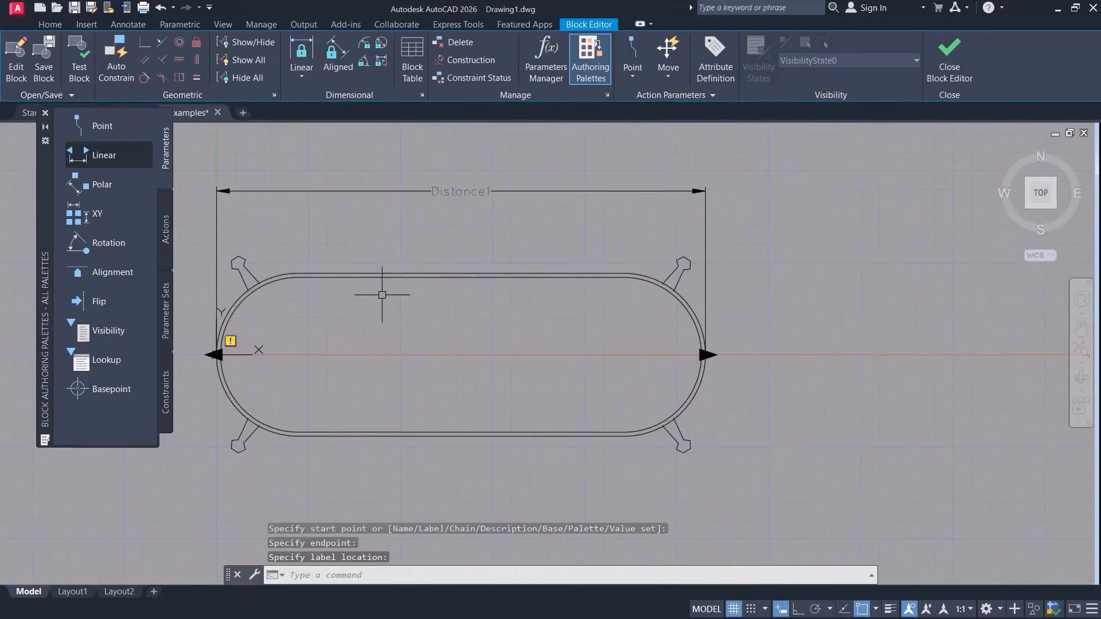
double_click(462, 191)
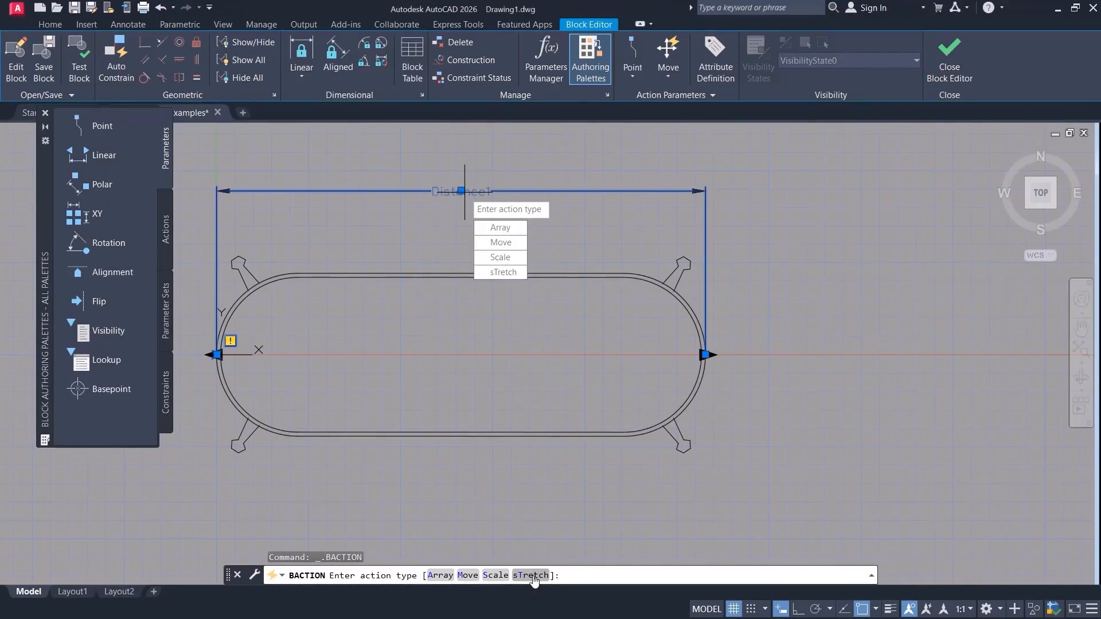
key(Escape)
key(Escape)
key(Escape)
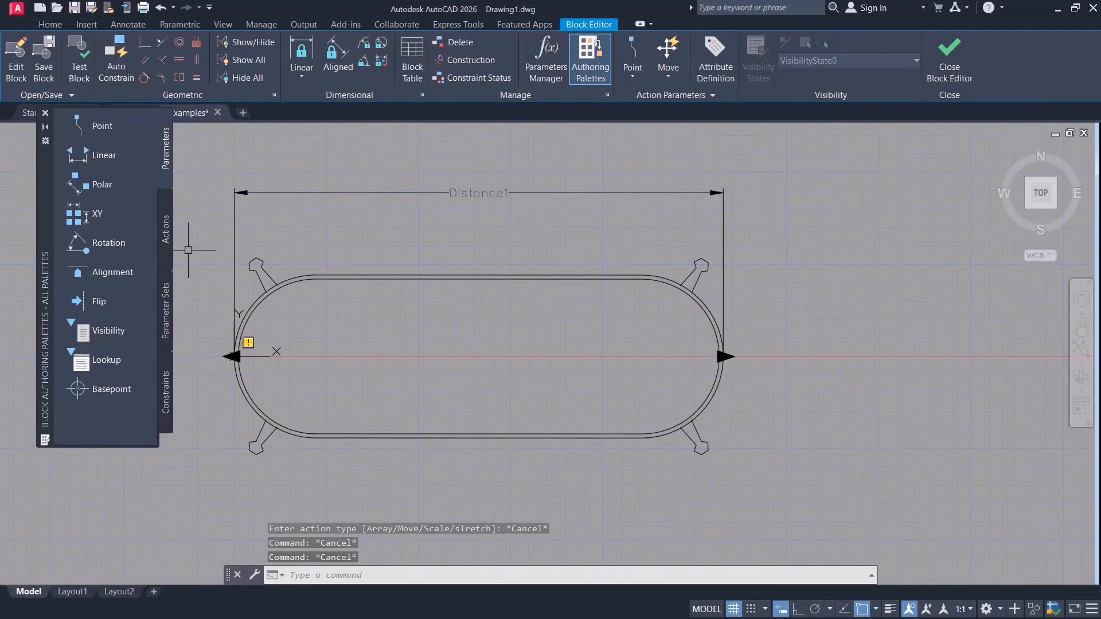
Add a Stretch action to the linear parameter's right end point, with the frame and object selection covering the table's right half.
click(170, 243)
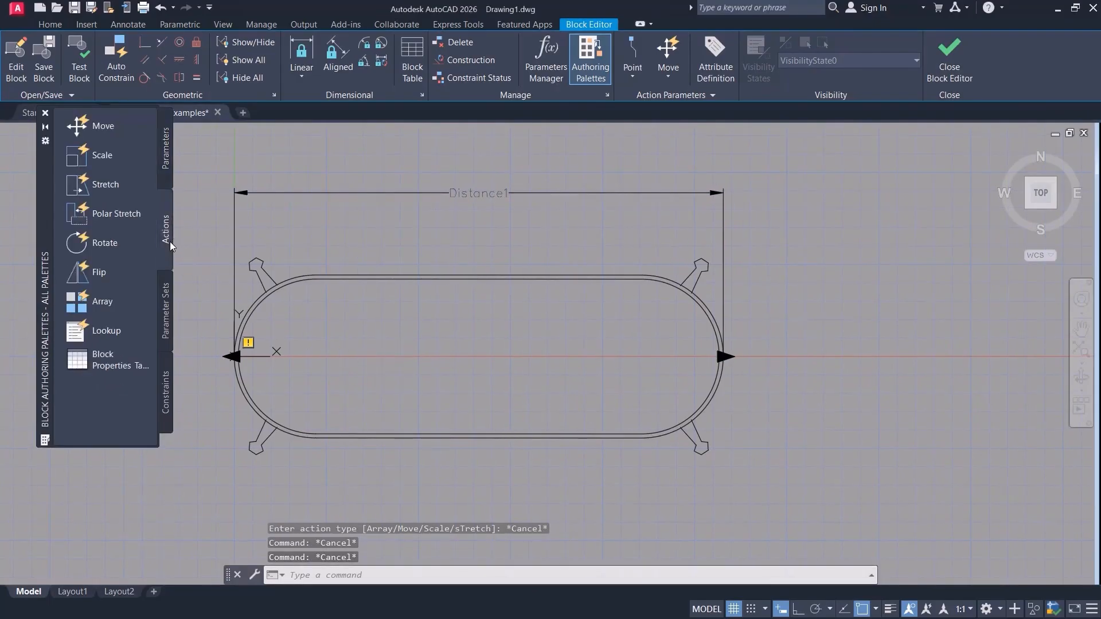
click(101, 186)
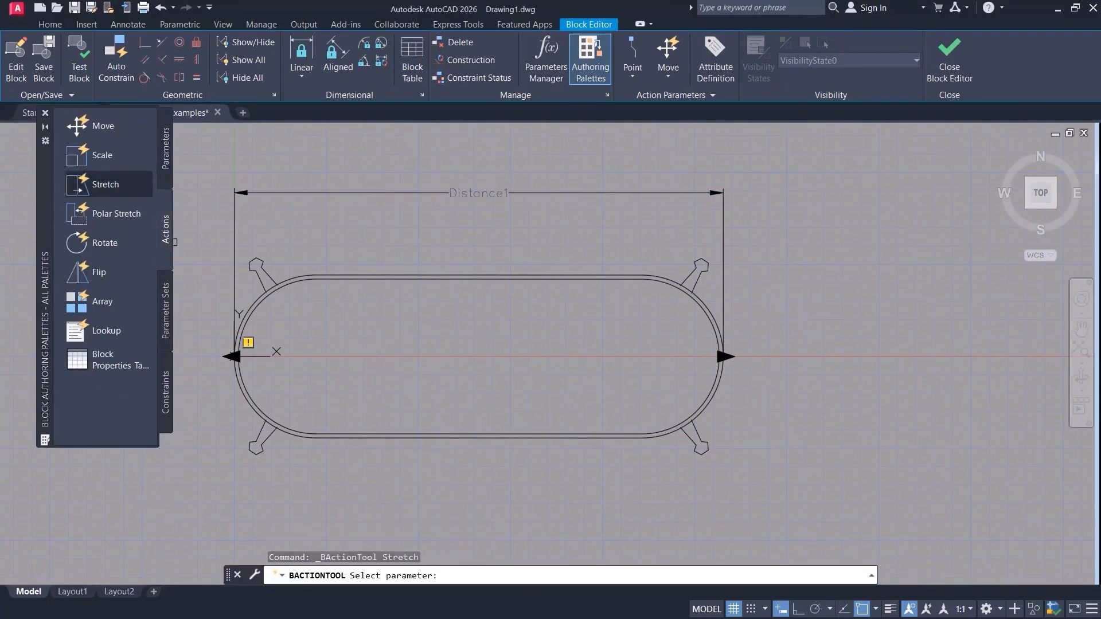
click(472, 192)
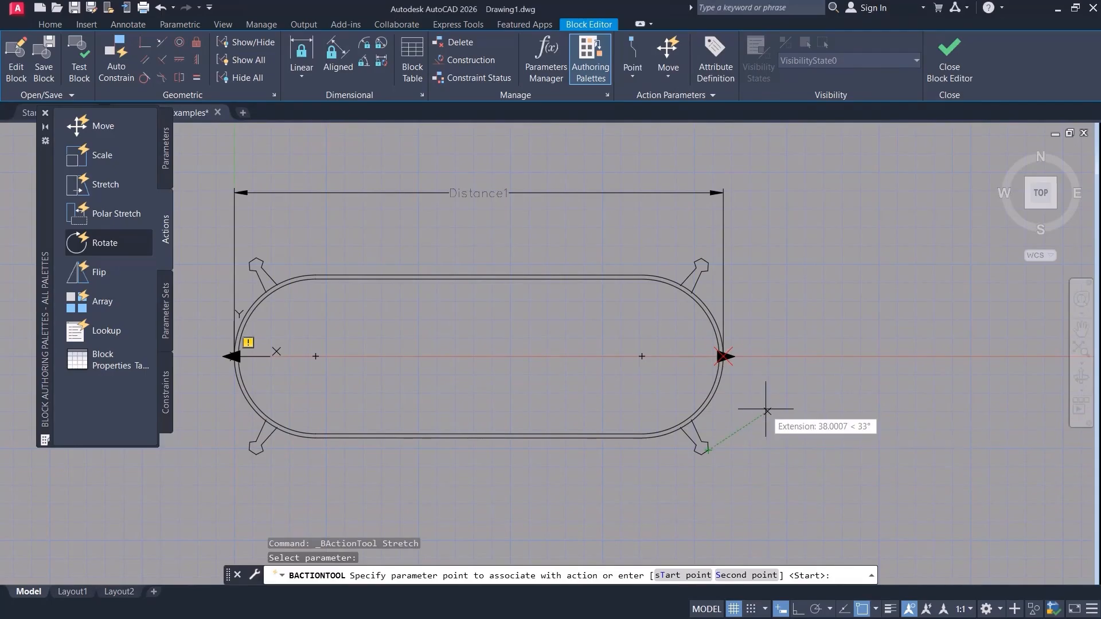
click(722, 357)
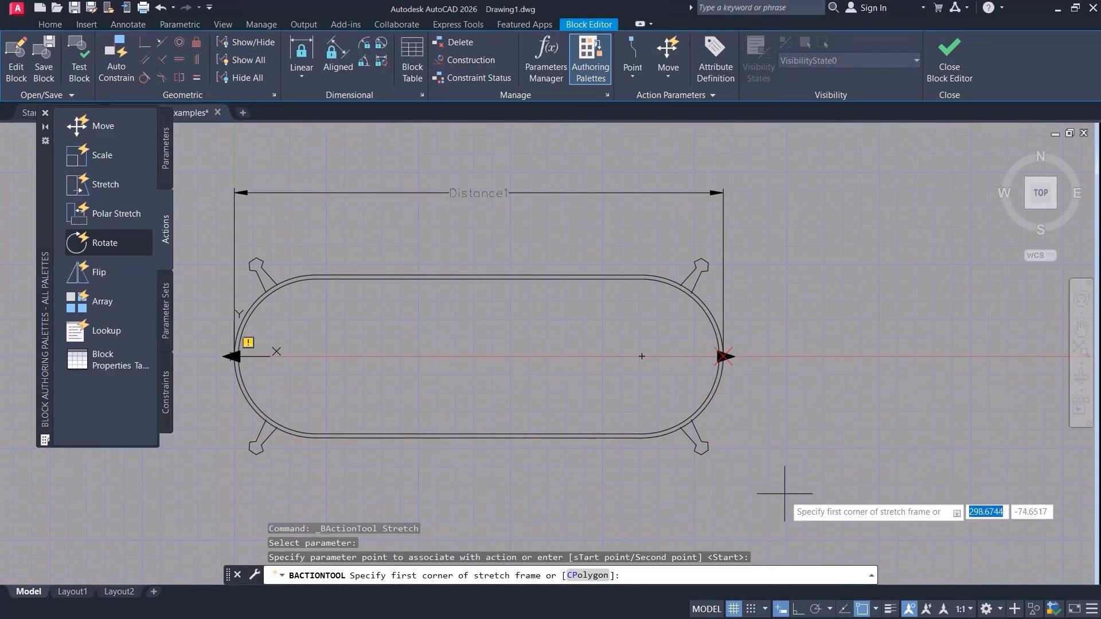
click(789, 473)
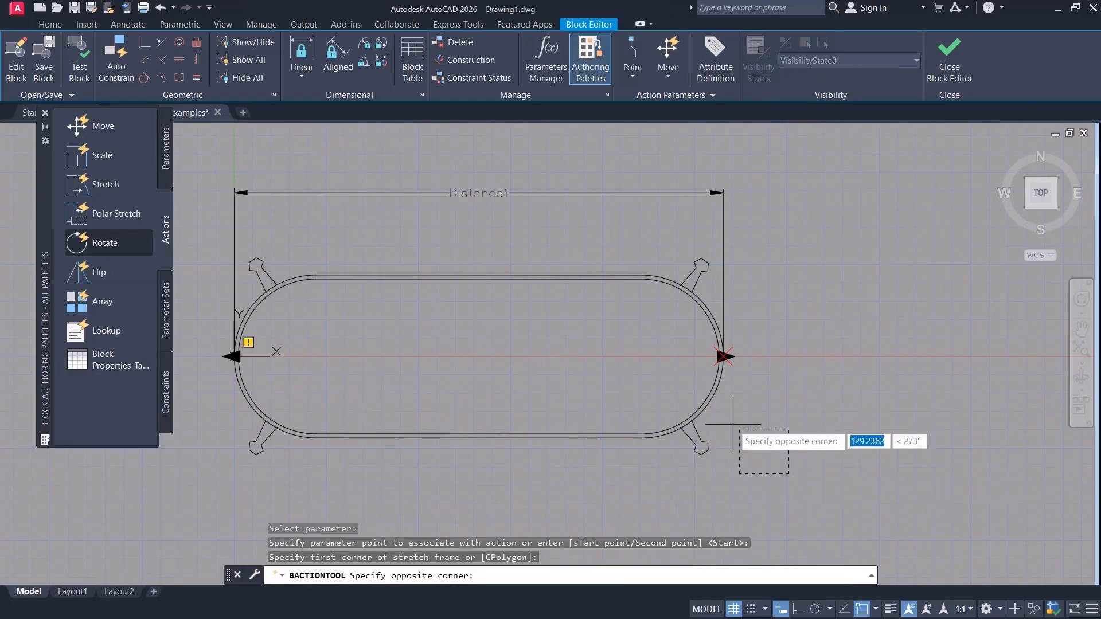
click(552, 232)
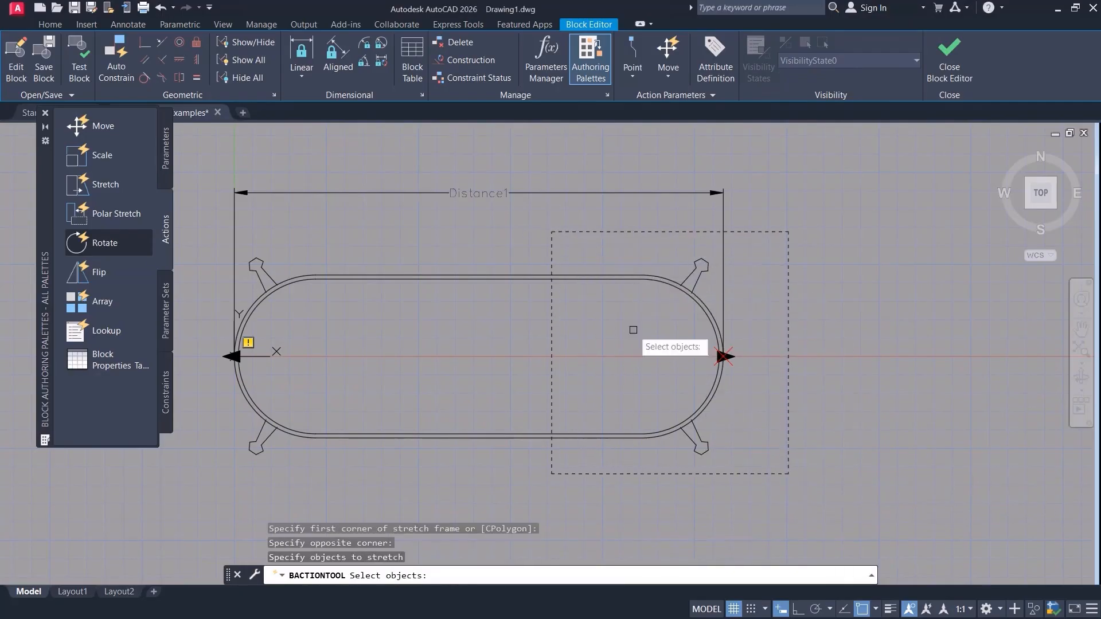
click(770, 466)
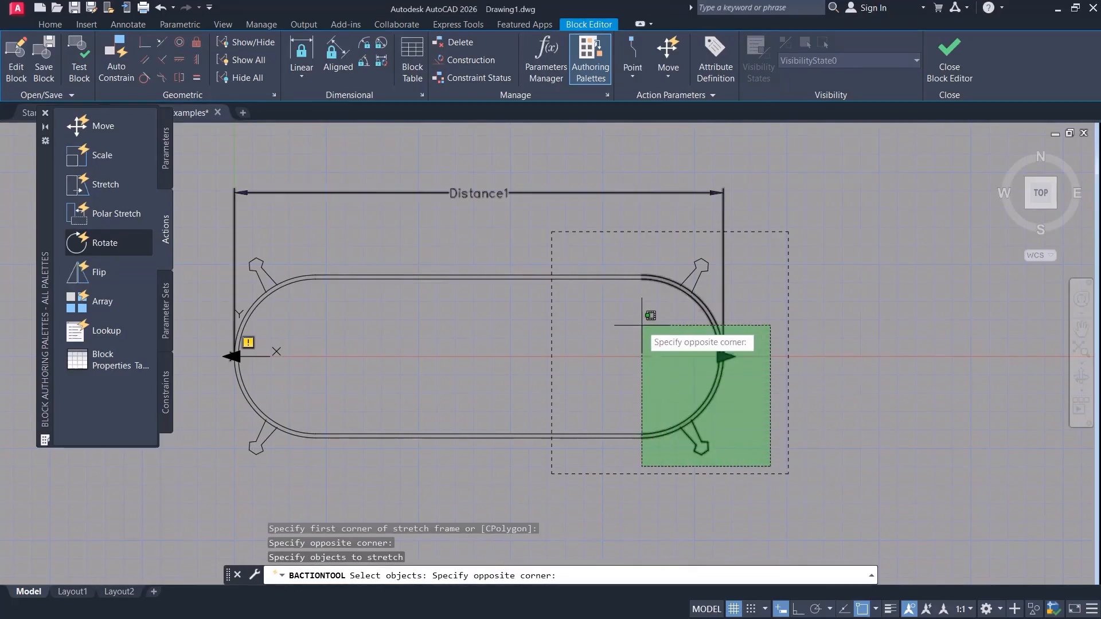
click(586, 233)
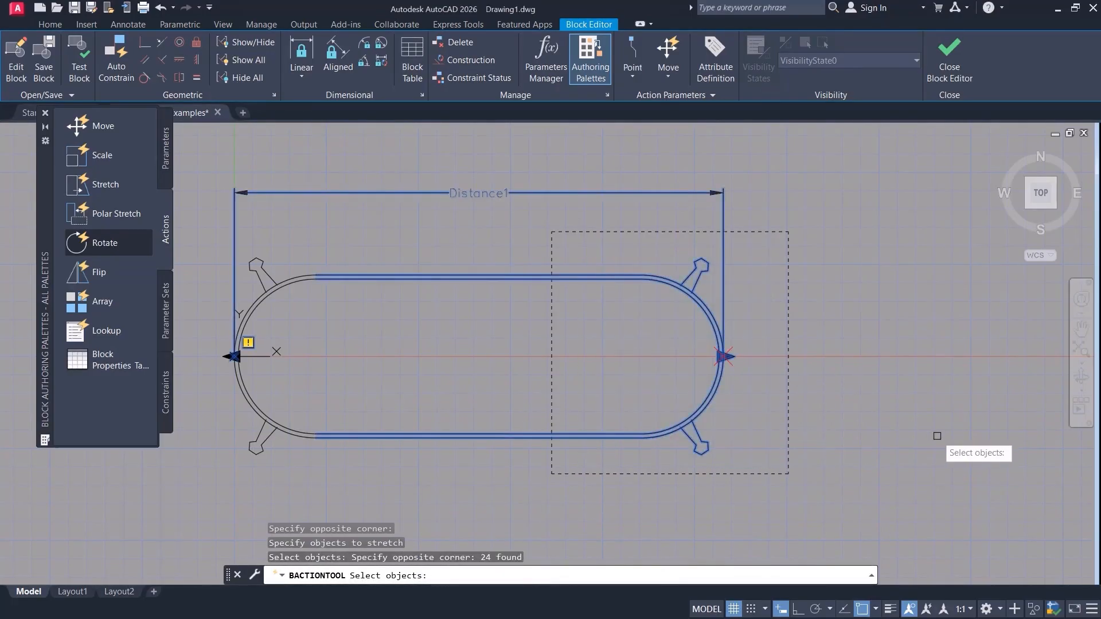
key(Return)
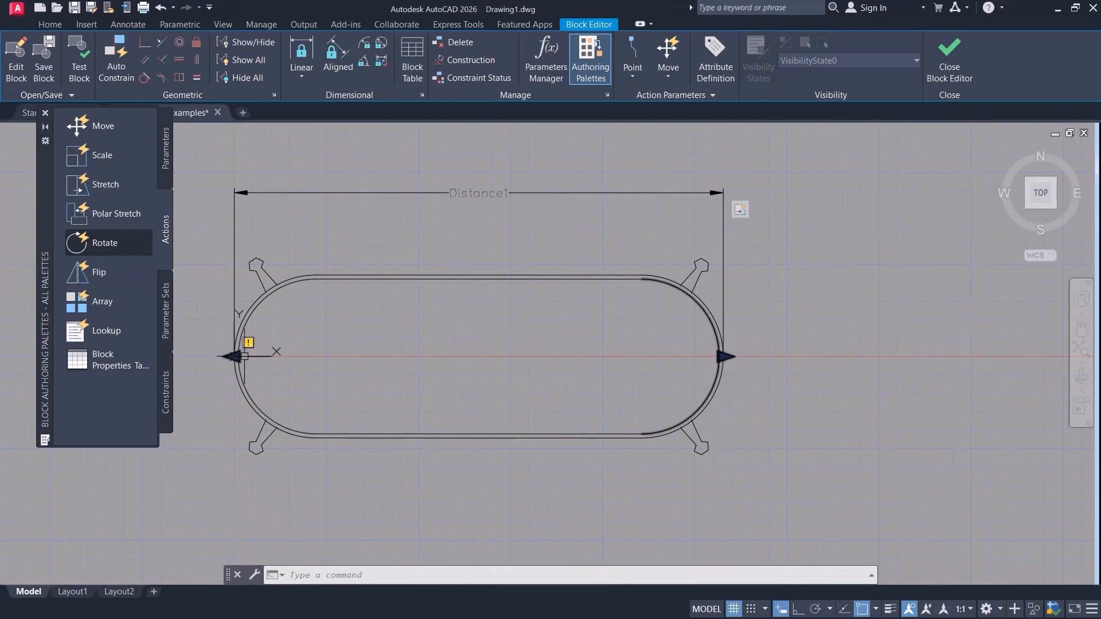
Set the linear parameter's number of grips to 1, then close the Block Editor and save the changes.
click(519, 167)
click(450, 234)
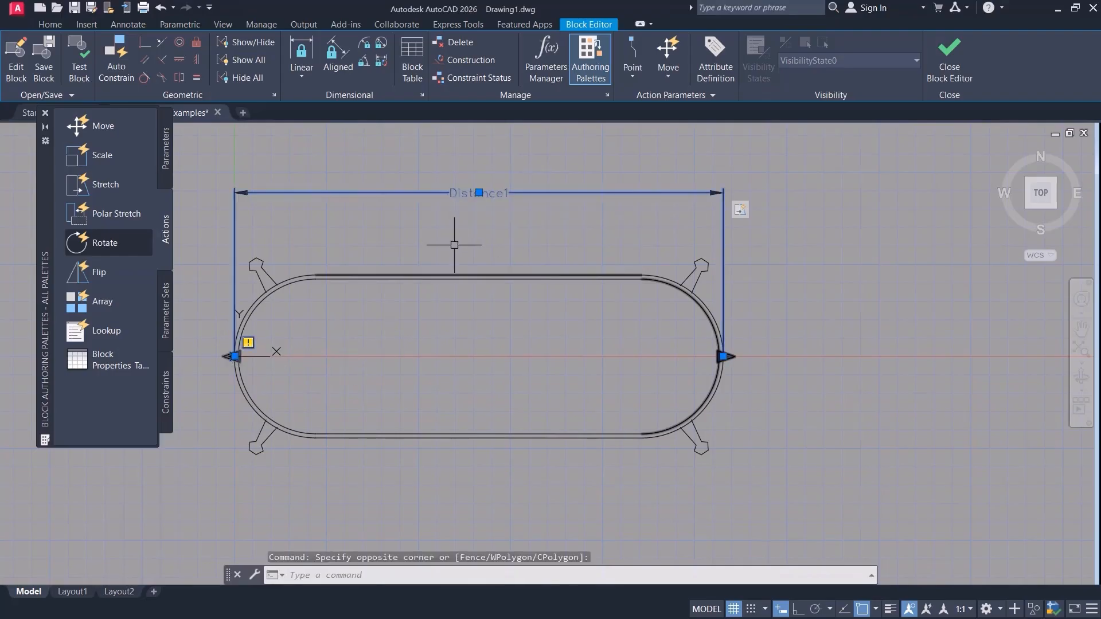
key(ctrl+1)
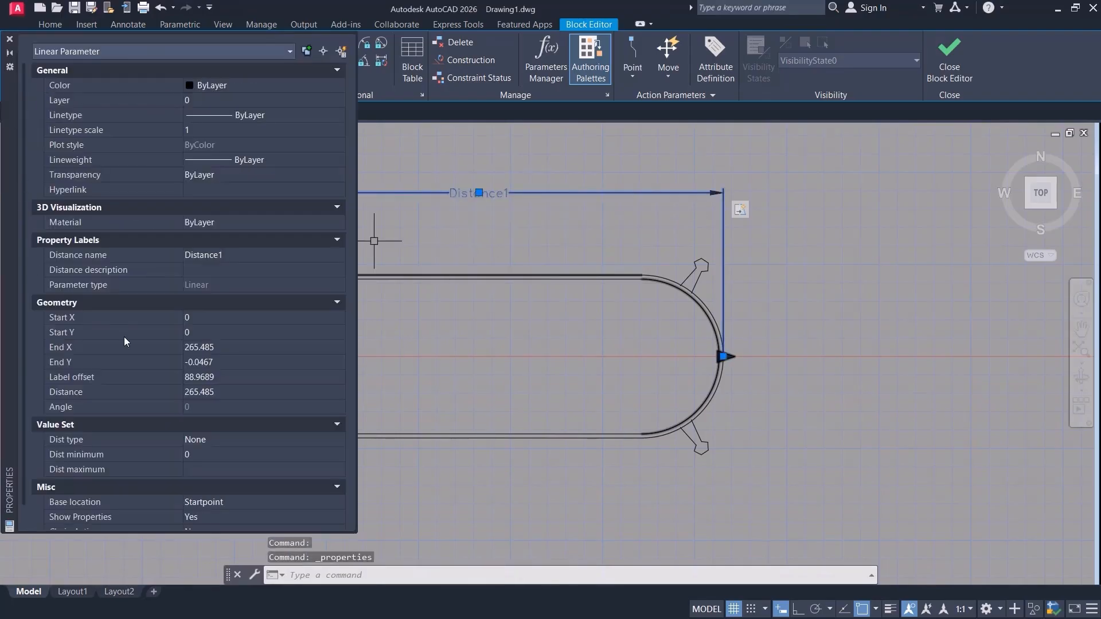
scroll(124, 336, down, 2)
click(216, 515)
click(215, 515)
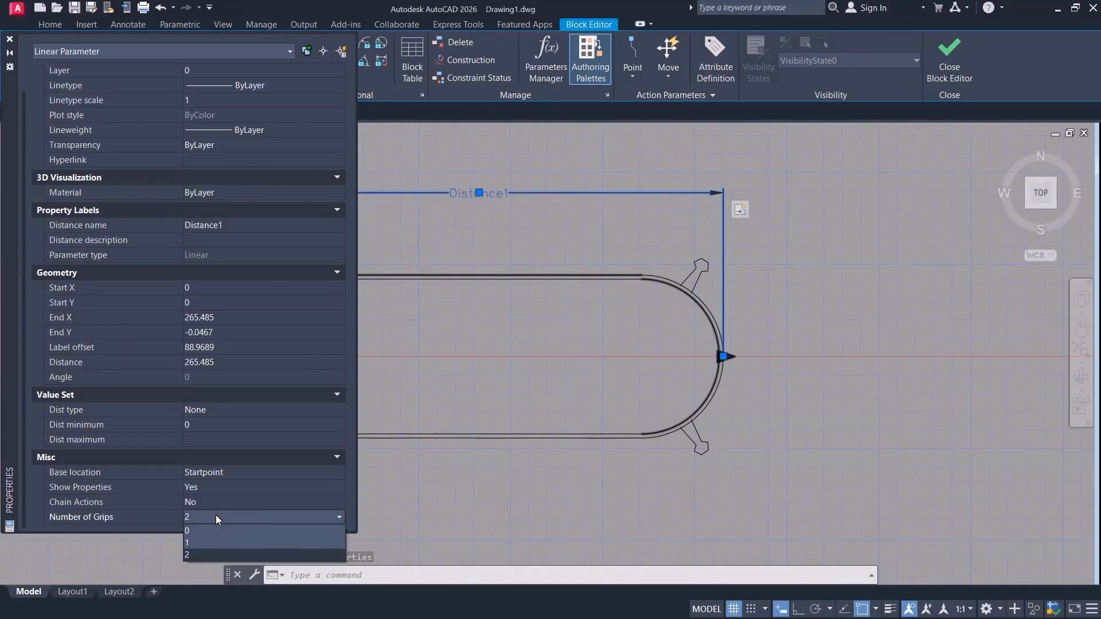
click(212, 539)
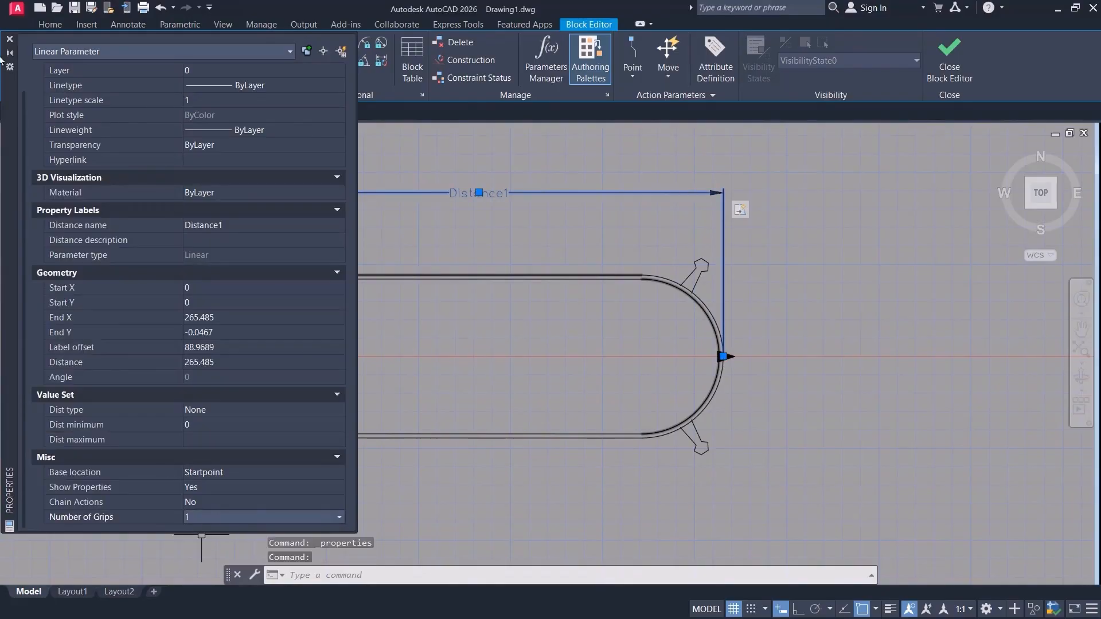
click(9, 38)
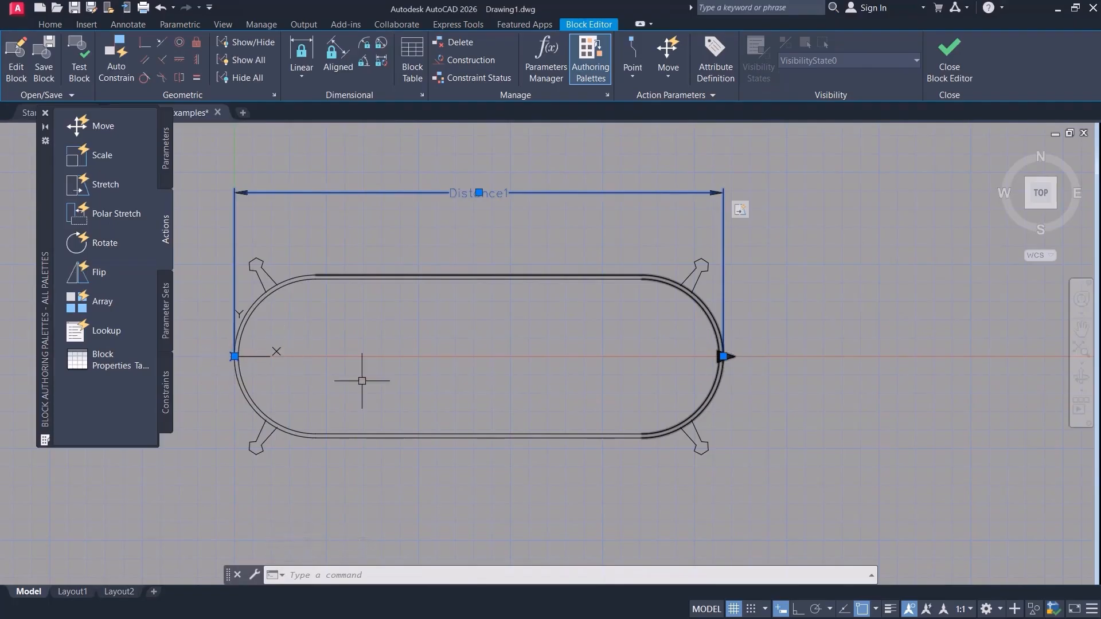
click(947, 63)
click(493, 287)
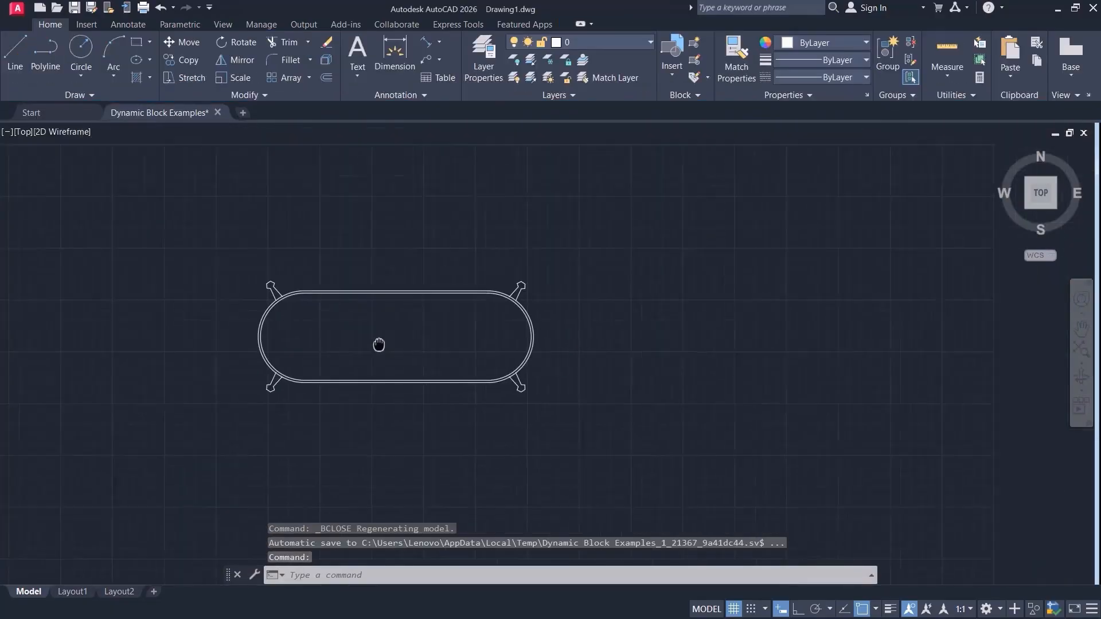
Move the table block slightly up and to the right by its insertion grip.
middle_drag(379, 345, 361, 349)
click(446, 298)
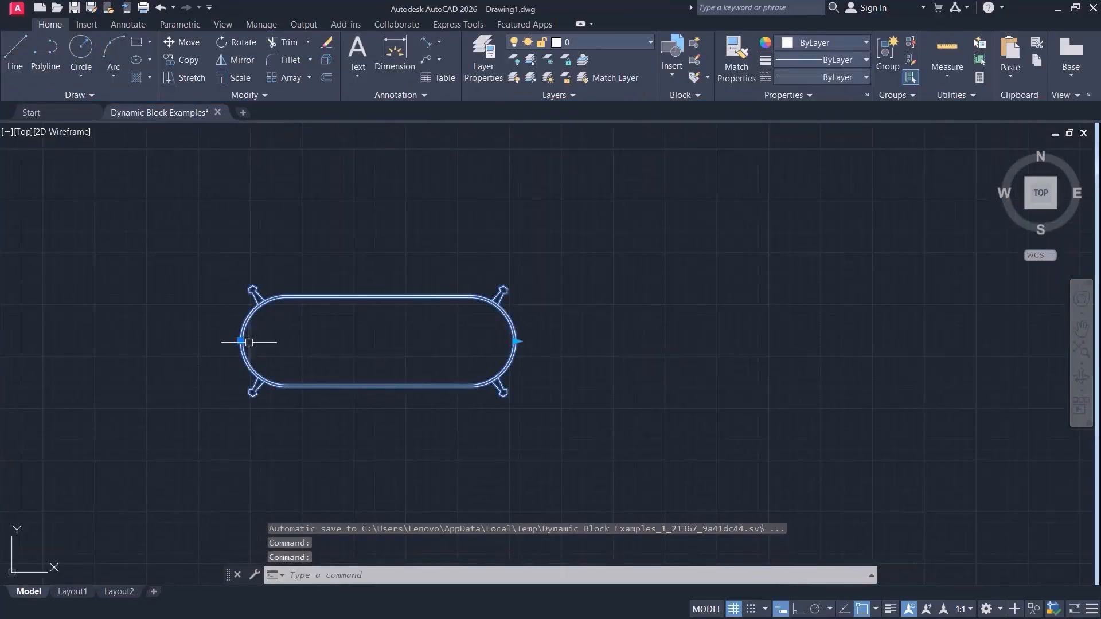
click(241, 341)
click(313, 250)
middle_drag(362, 342, 235, 448)
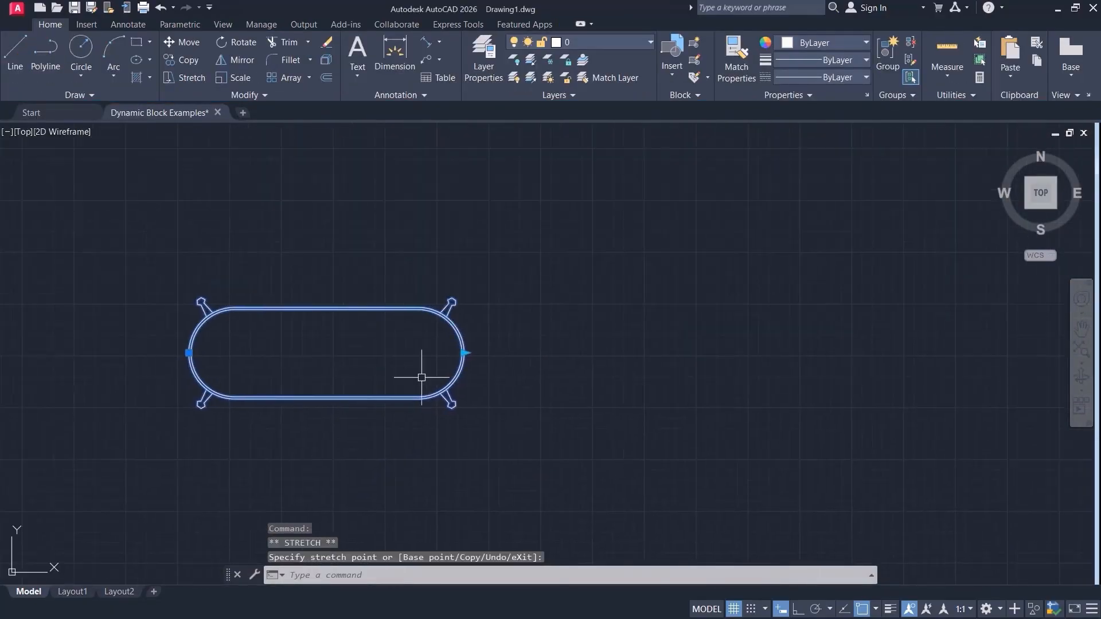
Stretch the table twice to the right with its distance grip, to about two and a half times its original length.
click(464, 353)
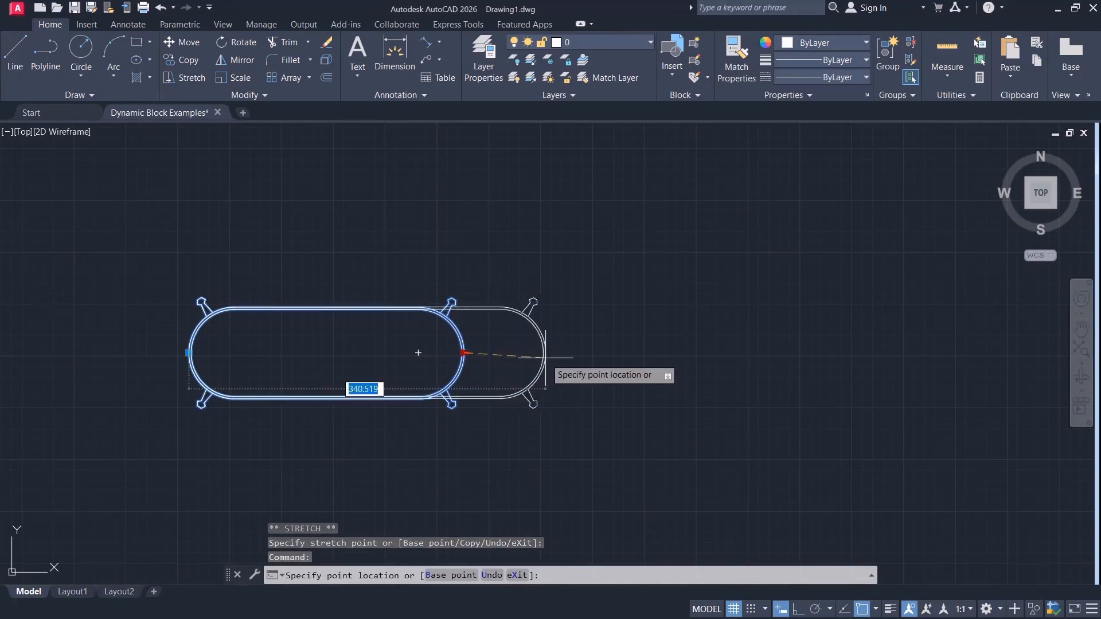
click(637, 361)
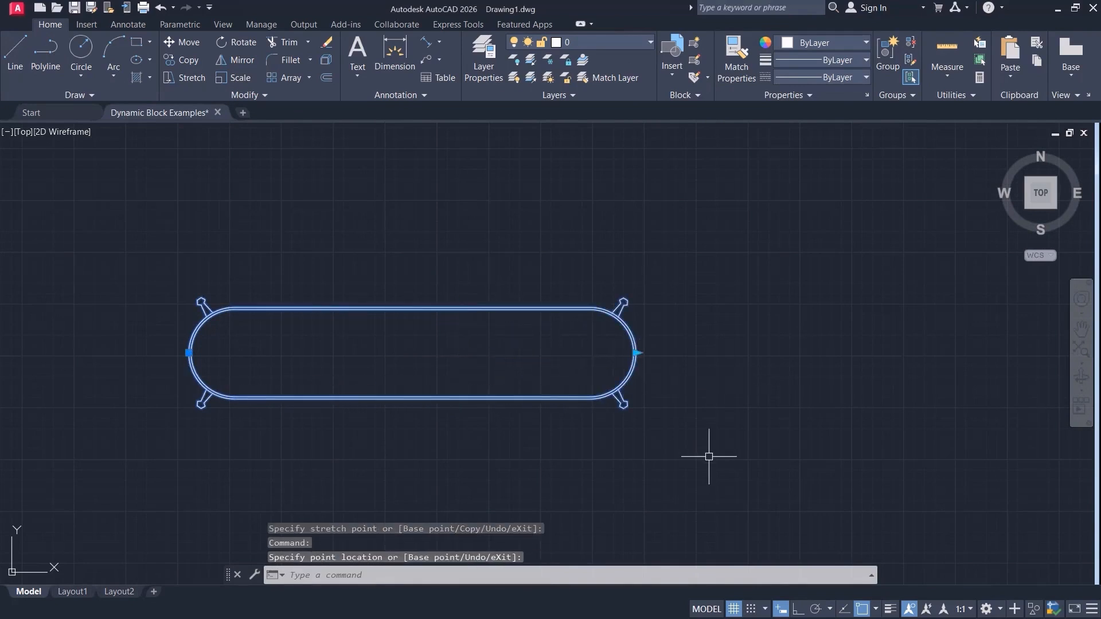
click(636, 353)
click(862, 365)
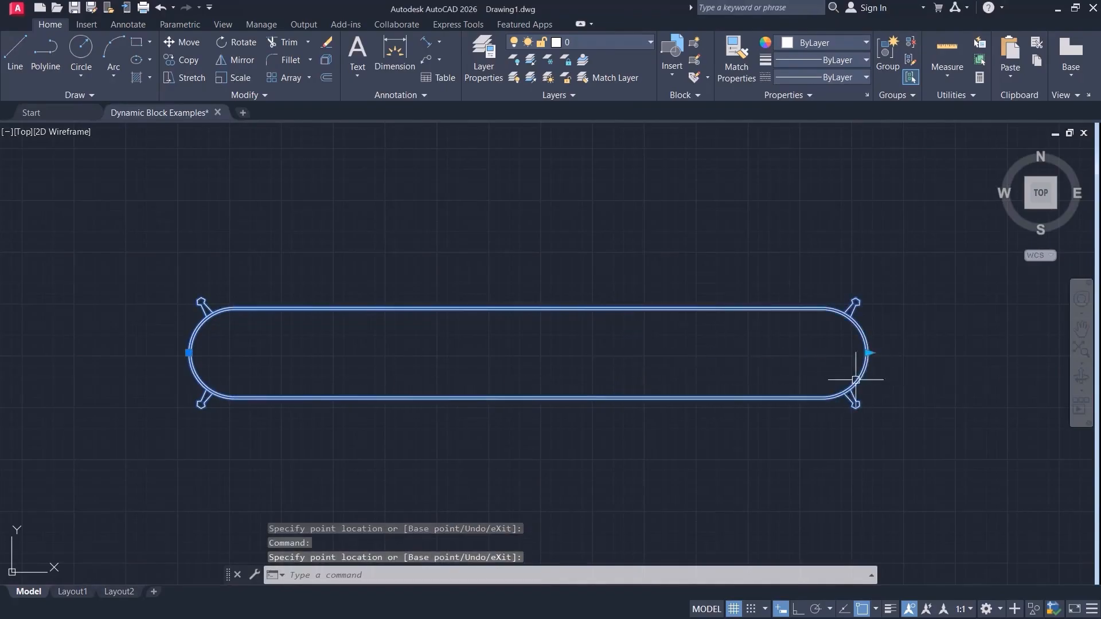
Shrink the table block to a circle with its distance grip, then stretch it in three stages to about six times that length.
click(872, 353)
click(280, 367)
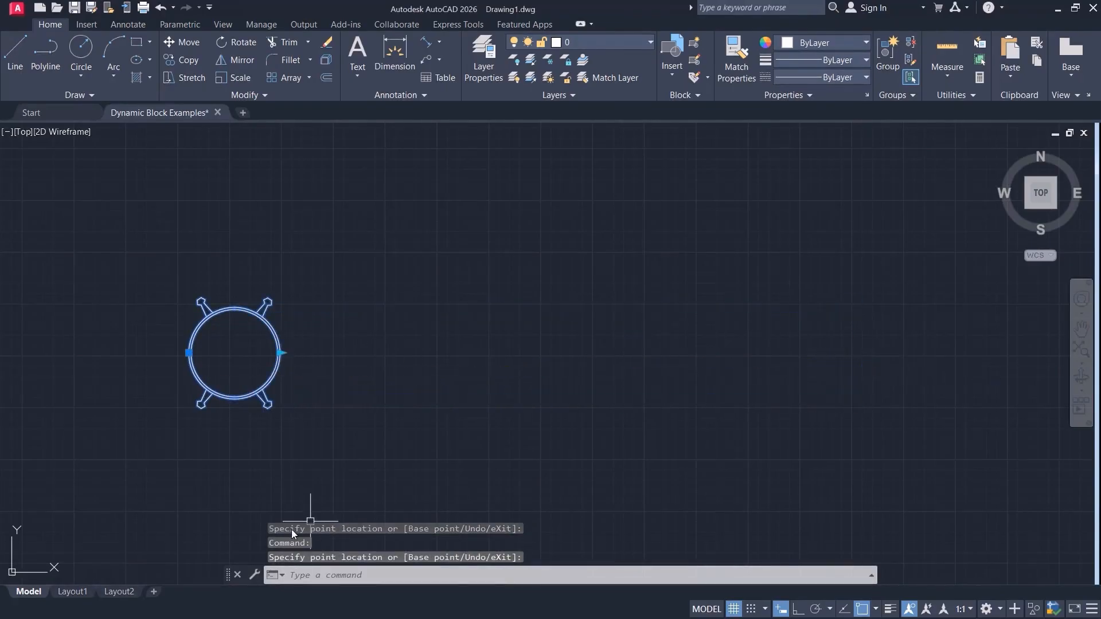
click(281, 353)
click(395, 358)
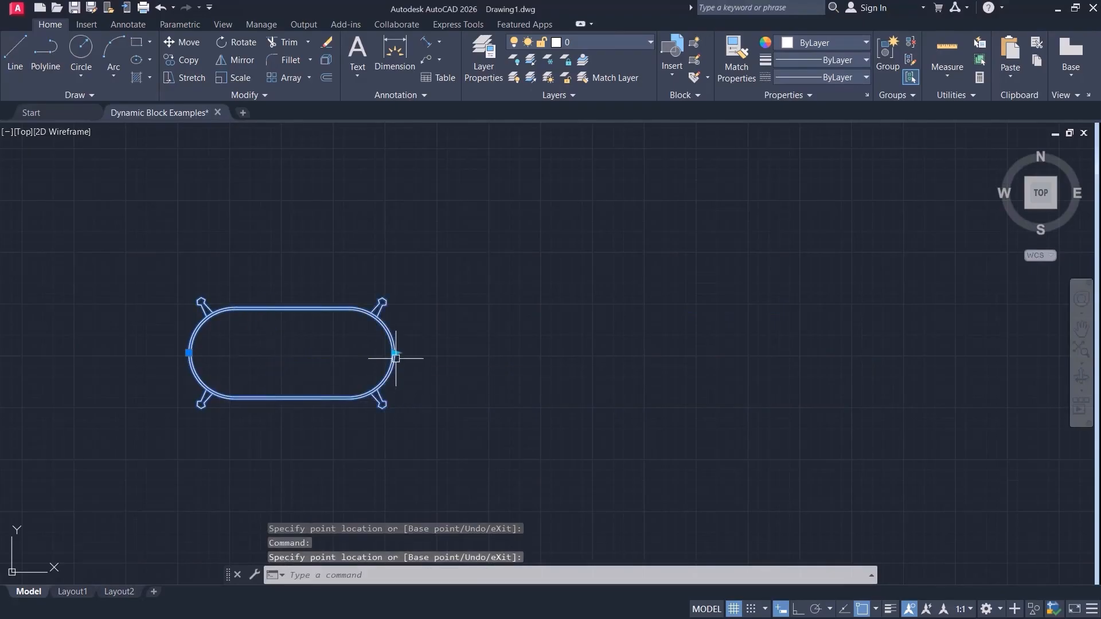
click(395, 353)
click(505, 361)
click(505, 353)
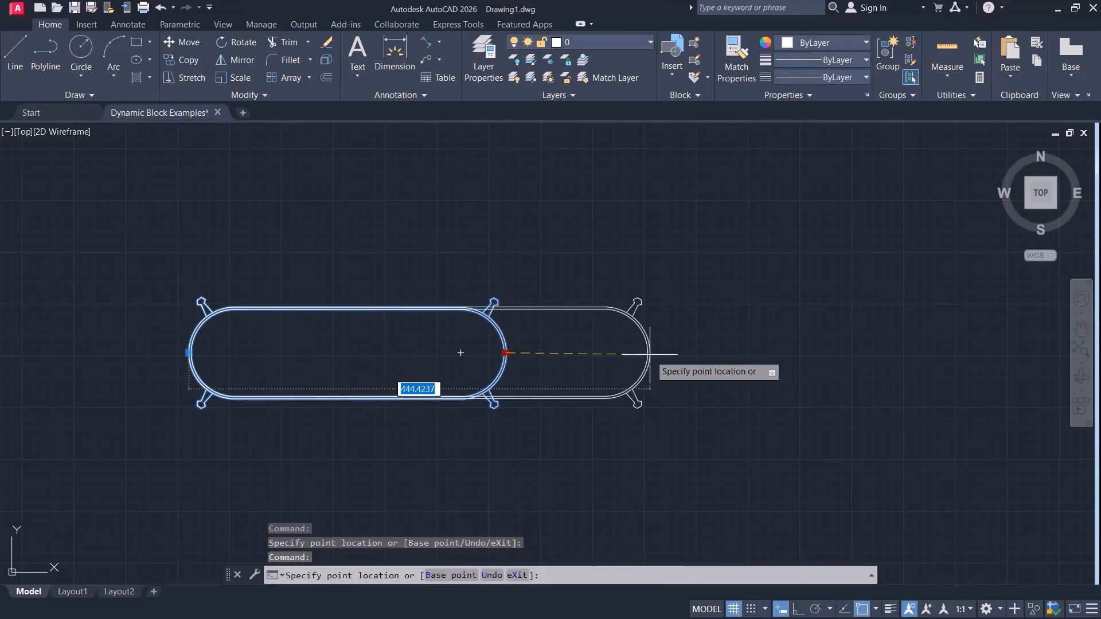
click(761, 363)
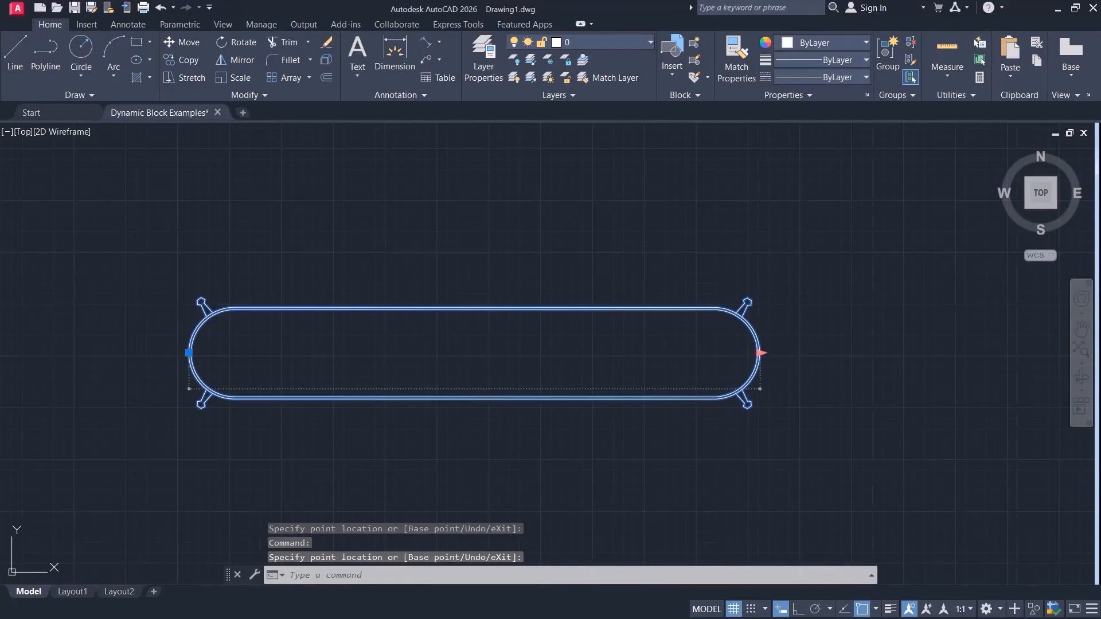
Shorten the table block in stages with its distance grip to about 301 units long.
click(706, 360)
click(715, 353)
click(615, 353)
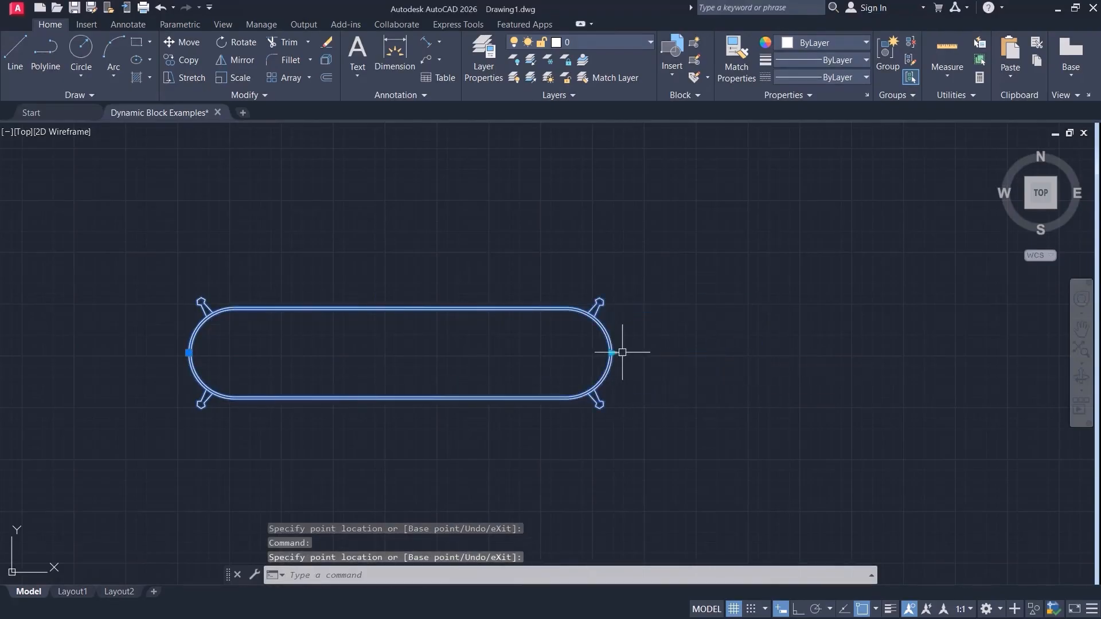
click(602, 355)
click(602, 356)
click(612, 353)
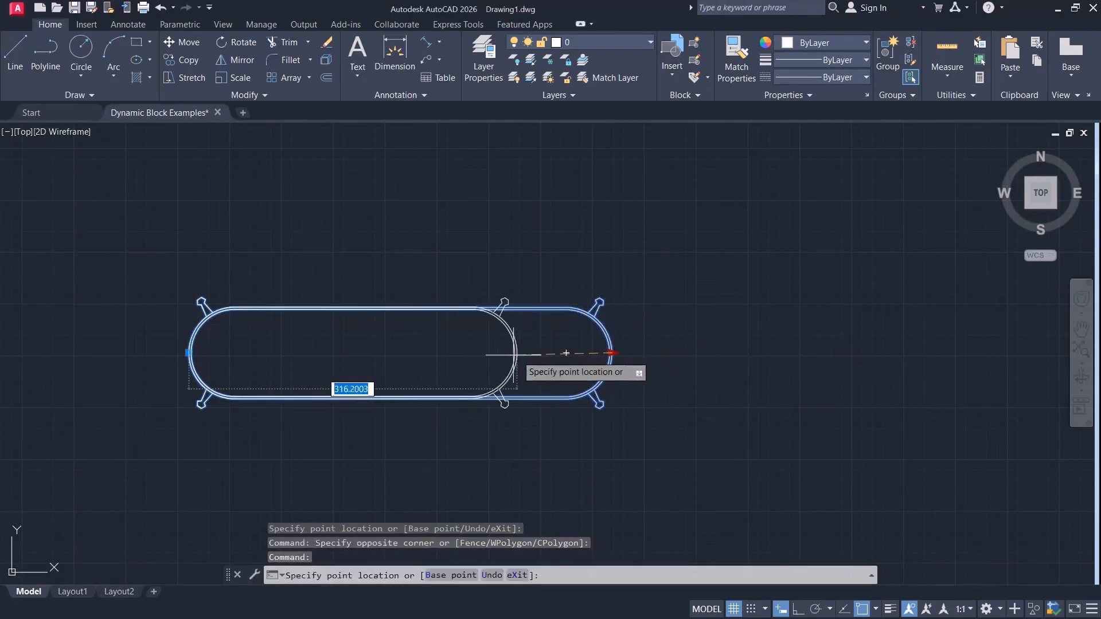
click(501, 353)
Turn on Ortho mode while stretching the table block to the right, then shorten it to about 362 units.
click(503, 353)
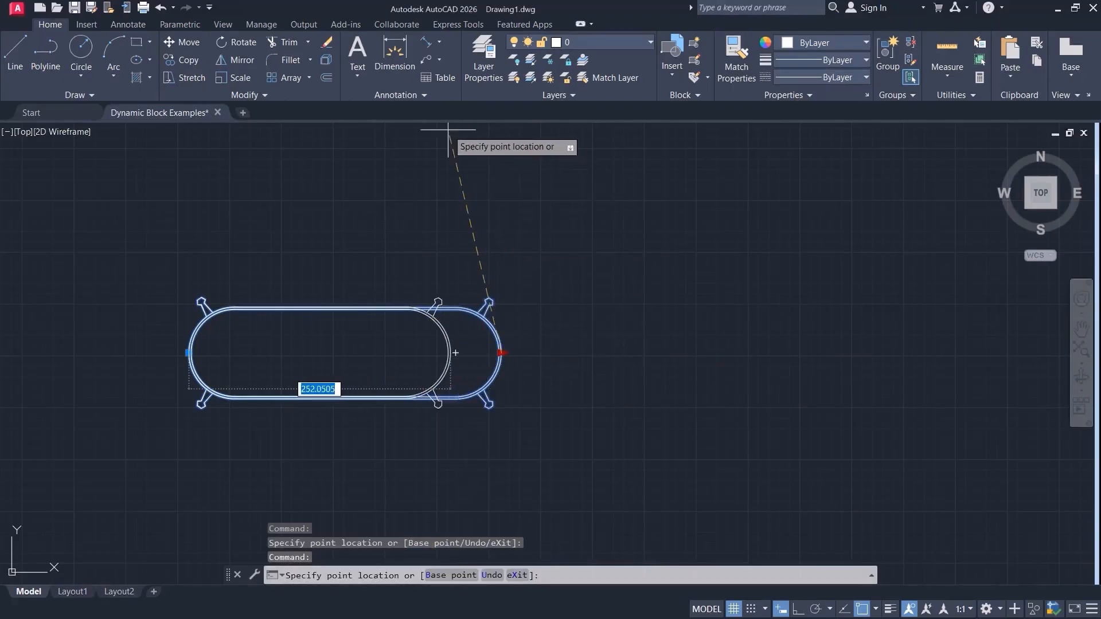
key(F8)
scroll(598, 361, down, 5)
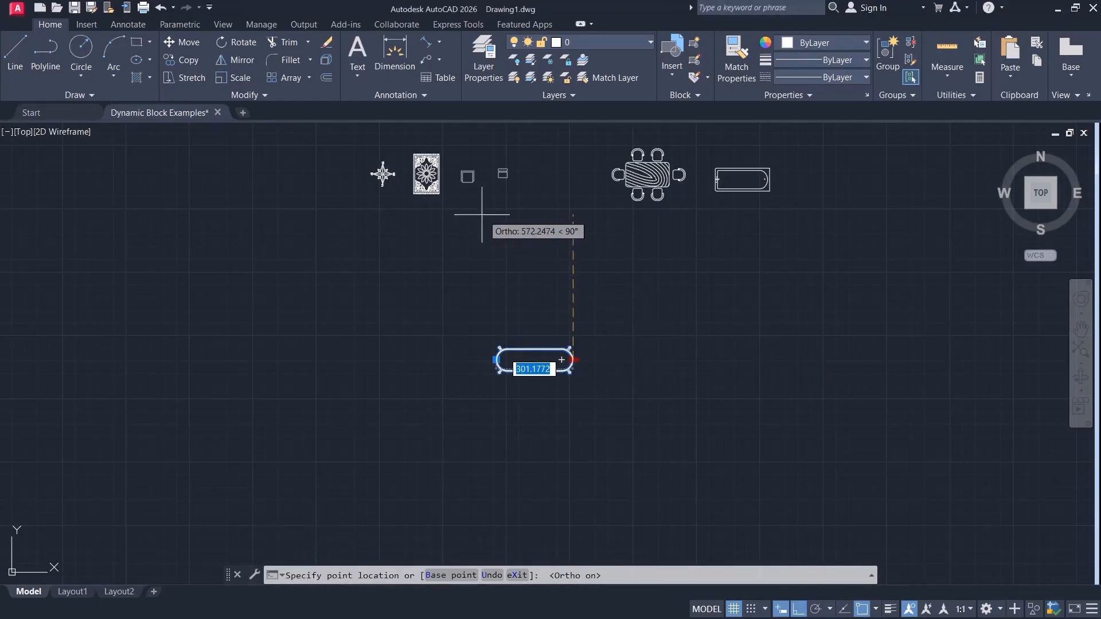
middle_drag(533, 352, 445, 386)
scroll(448, 406, up, 5)
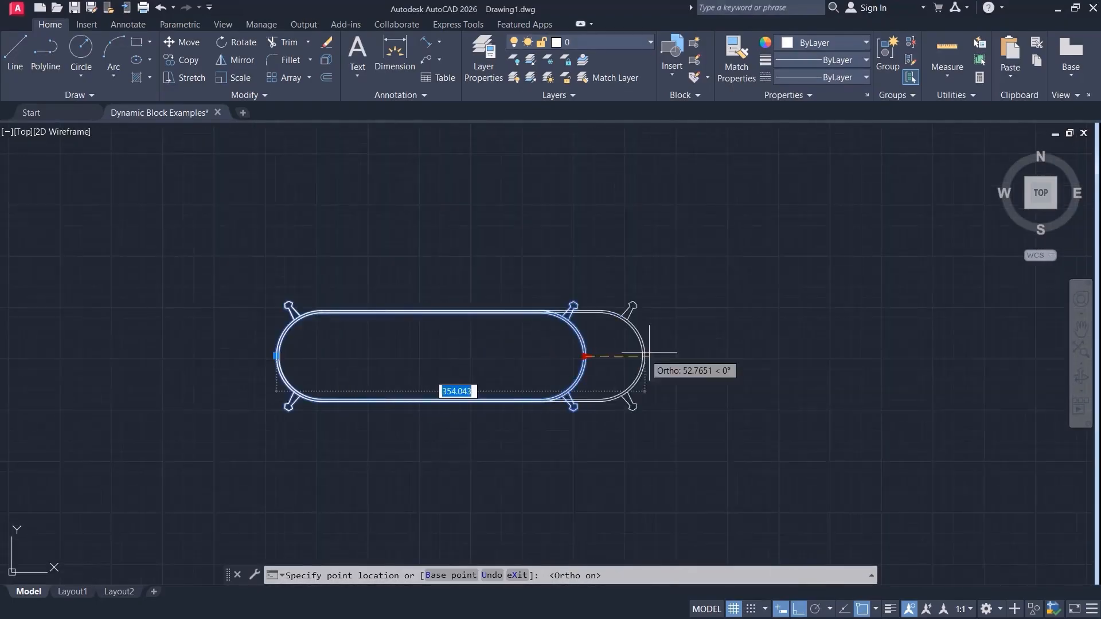
click(782, 360)
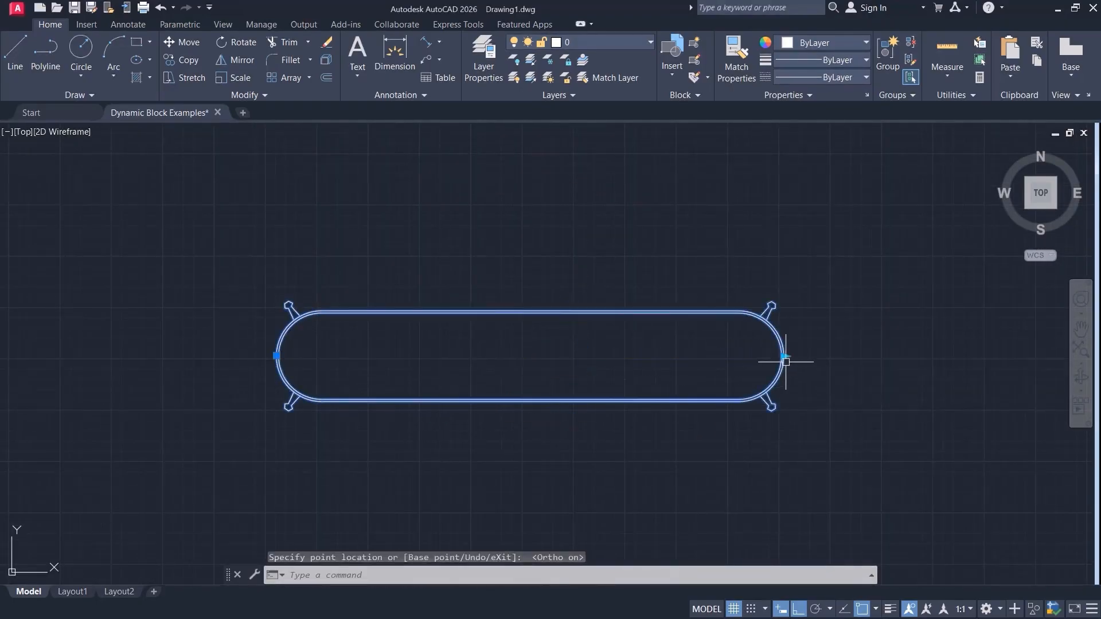
click(784, 357)
click(649, 364)
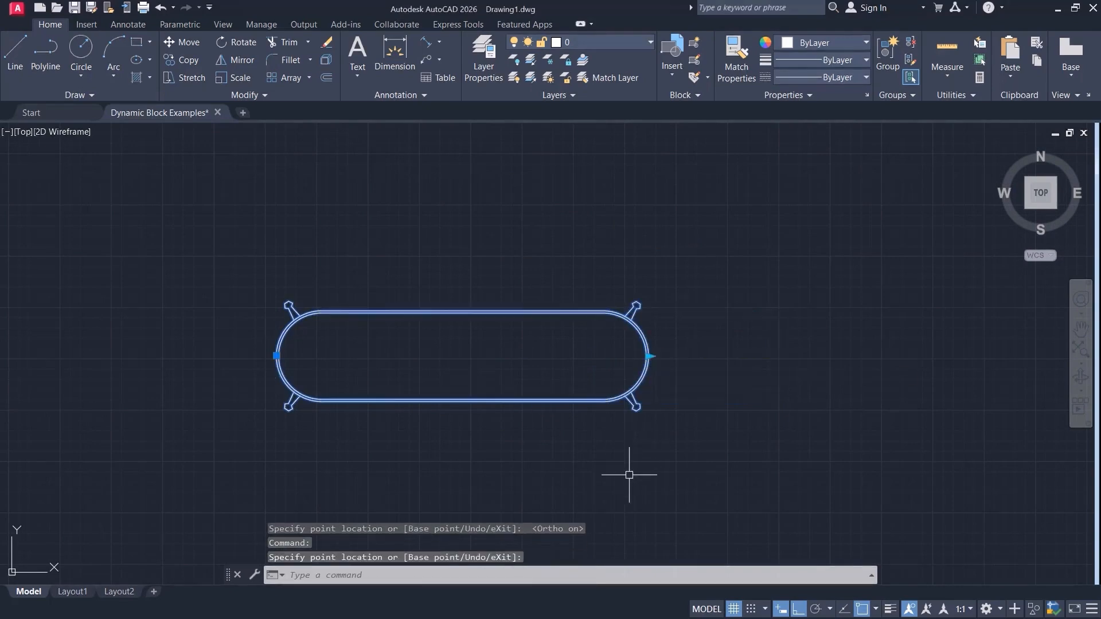
Open the table block in the Block Editor to review its linear parameter, then close the editor and discard the changes.
double_click(621, 313)
click(541, 408)
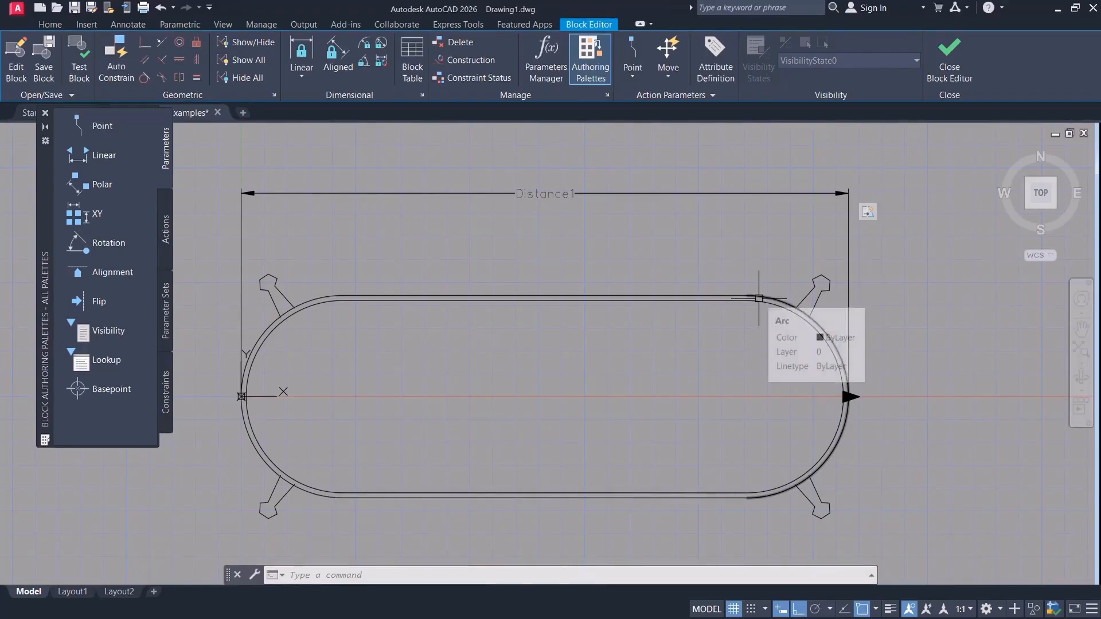
middle_drag(625, 370, 638, 342)
click(949, 57)
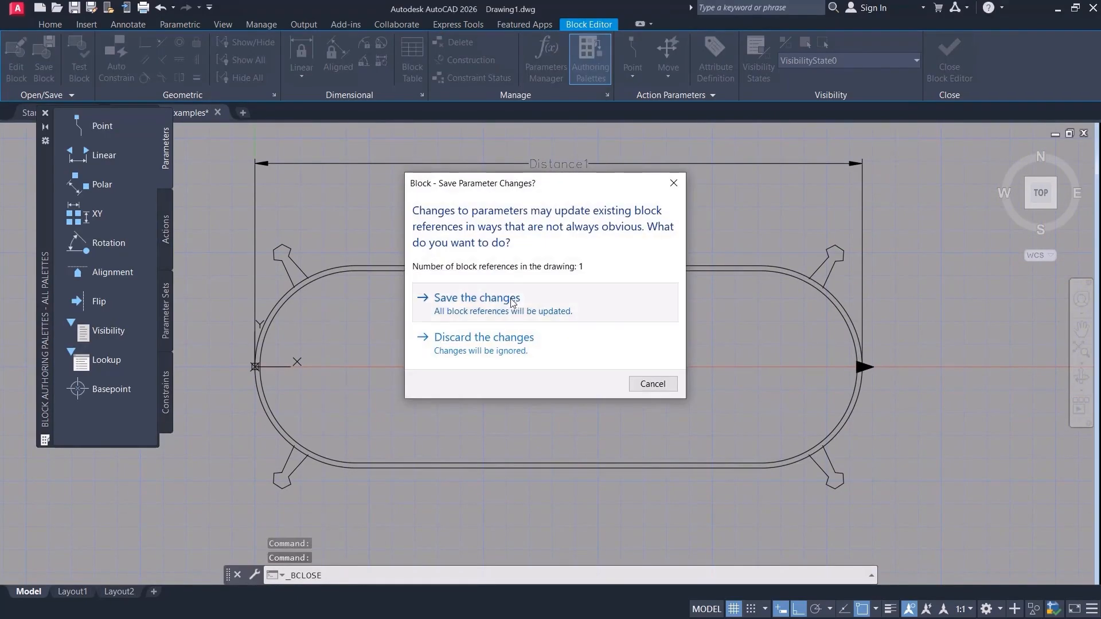
click(505, 363)
Select the table block and shorten it to about 150 units with its distance grip.
click(631, 337)
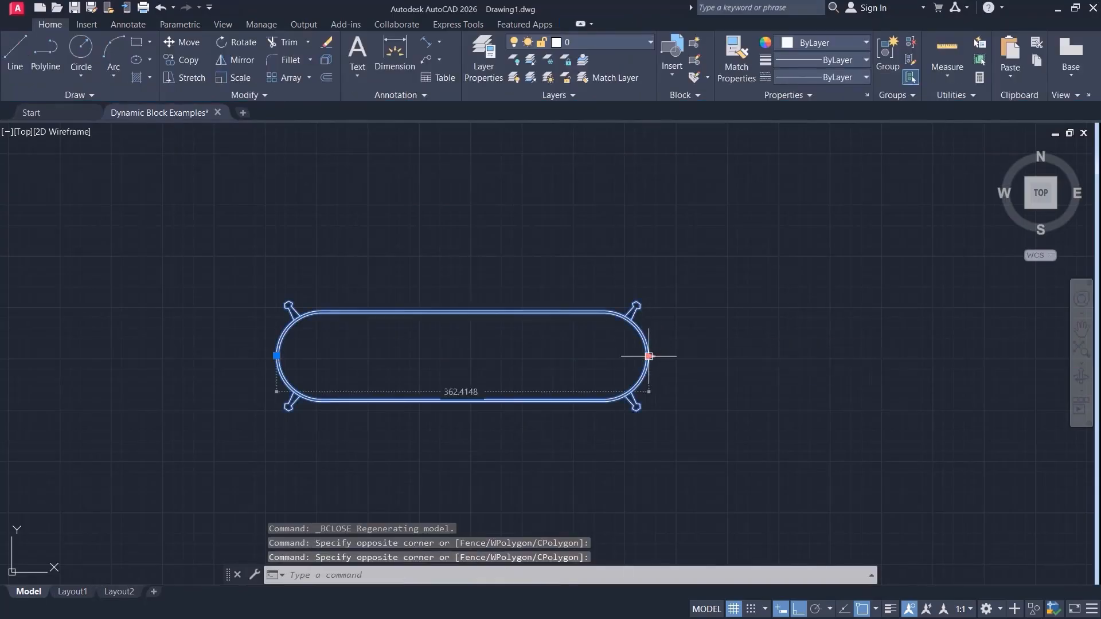
click(647, 356)
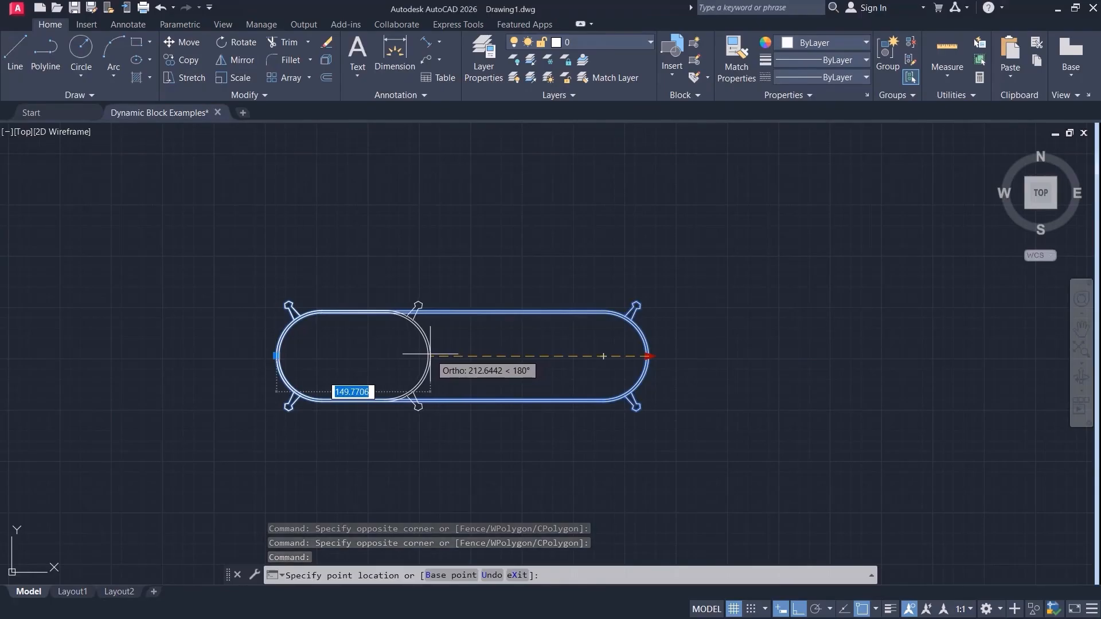
click(430, 355)
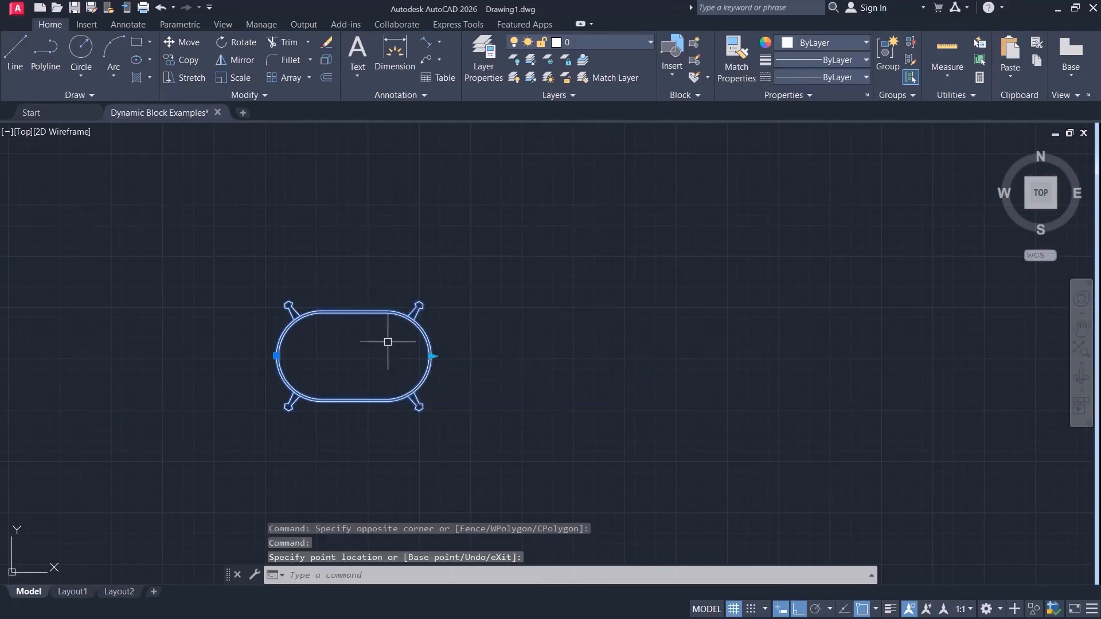
Set the table block's length through its distance grip to exactly 250, and then to 400.
click(430, 354)
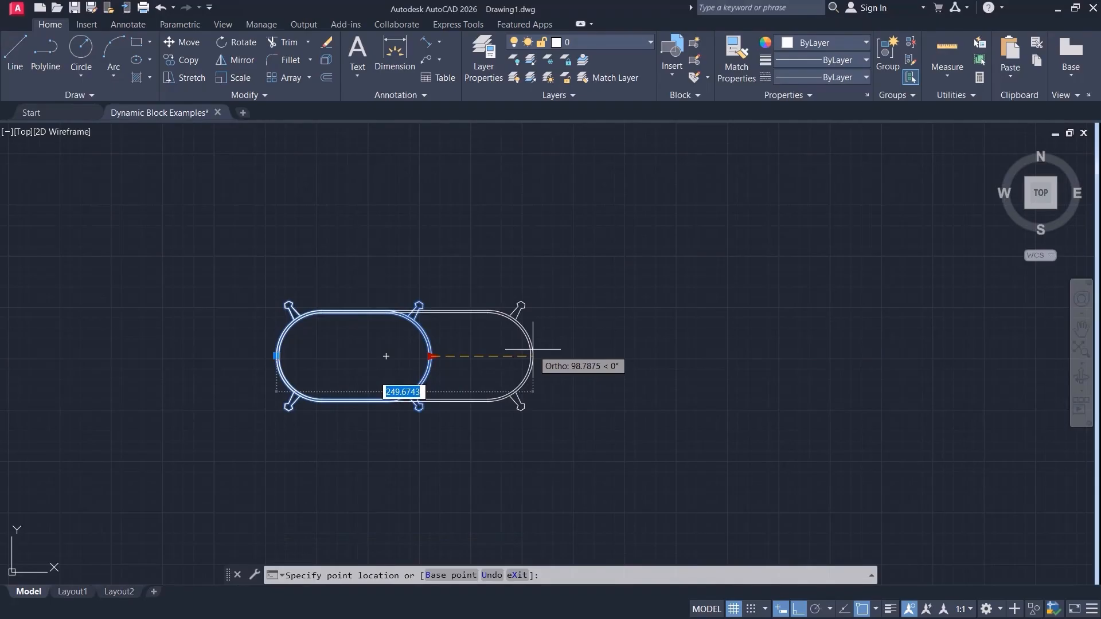
text(250)
key(Return)
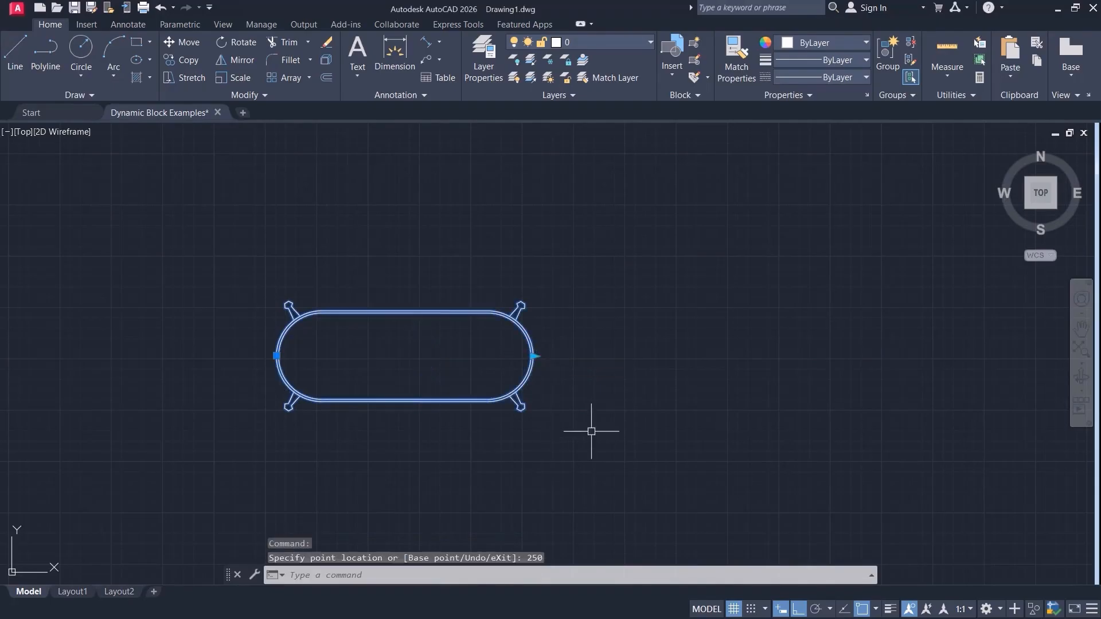
click(536, 356)
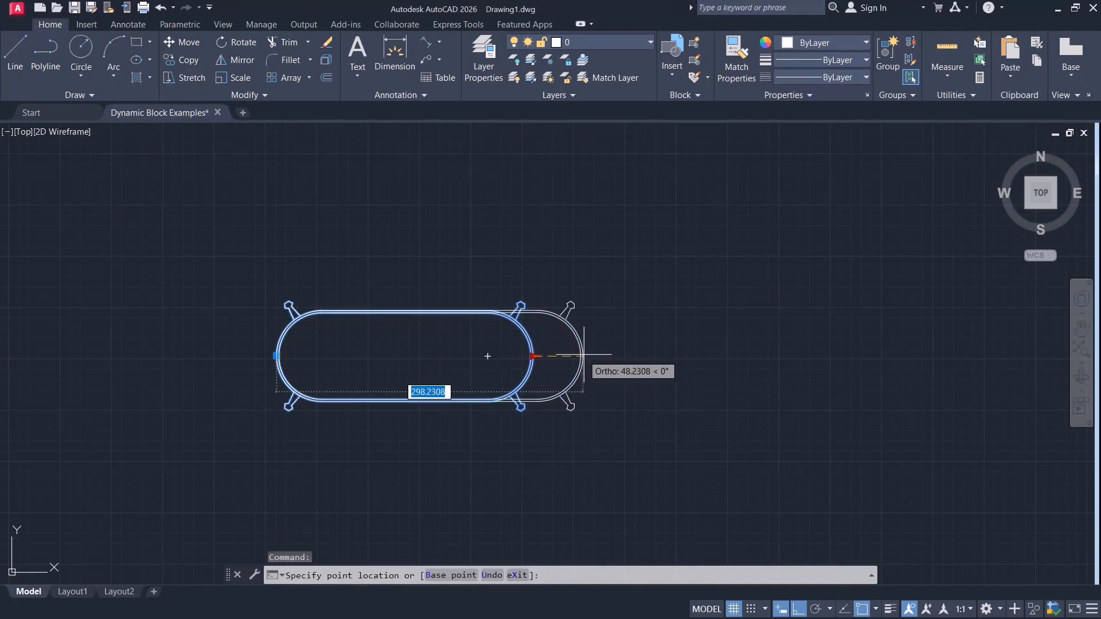
text(400)
key(Return)
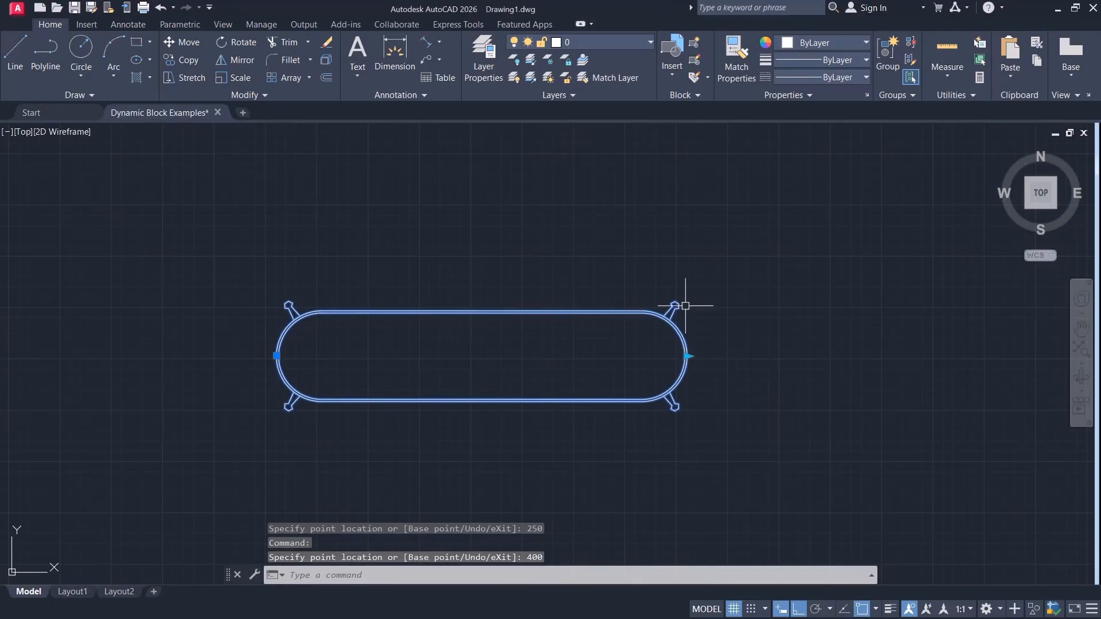
Open the table block in the Block Editor and display the properties of its linear parameter.
double_click(669, 312)
click(555, 413)
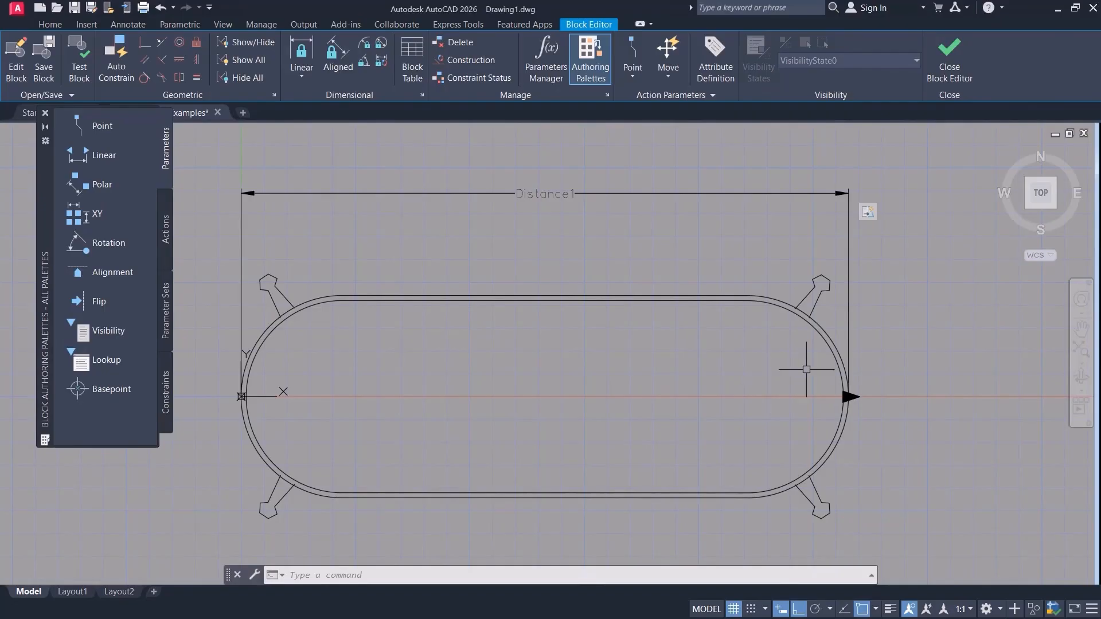
click(654, 152)
click(476, 228)
key(ctrl+1)
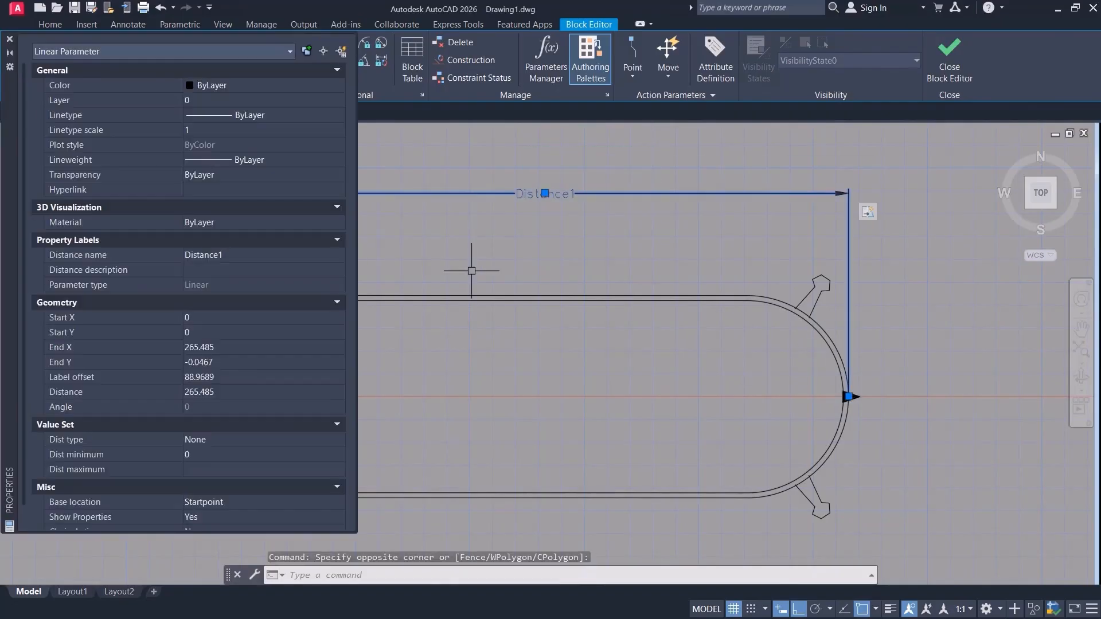
Set the linear parameter's distance type to Increment with an increment of 100, a minimum of 200 and a distance maximum.
scroll(84, 371, down, 1)
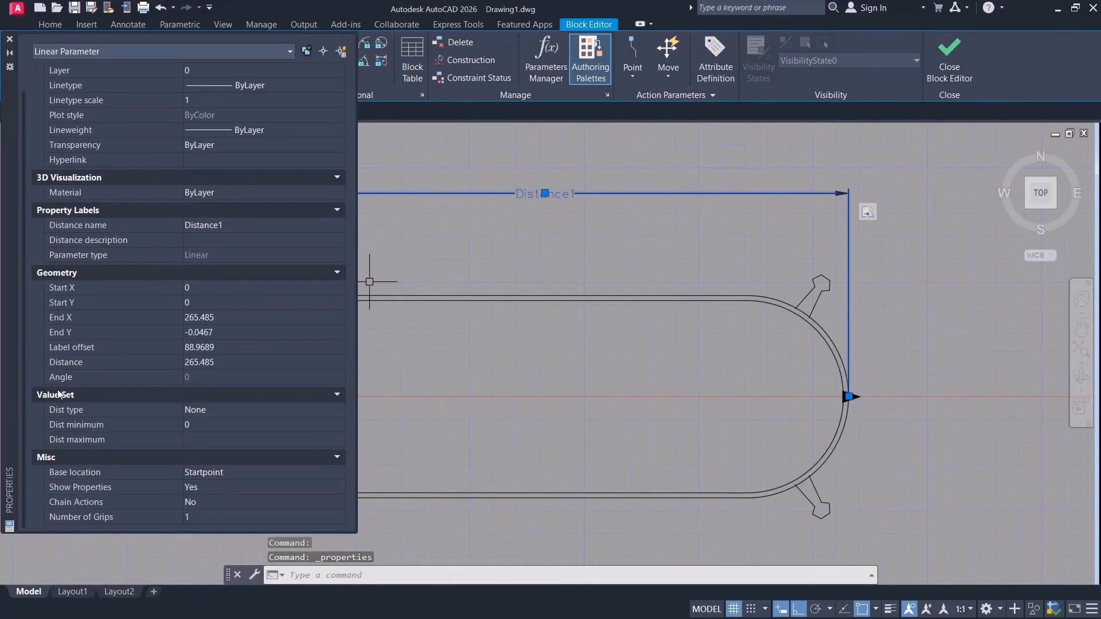
click(233, 410)
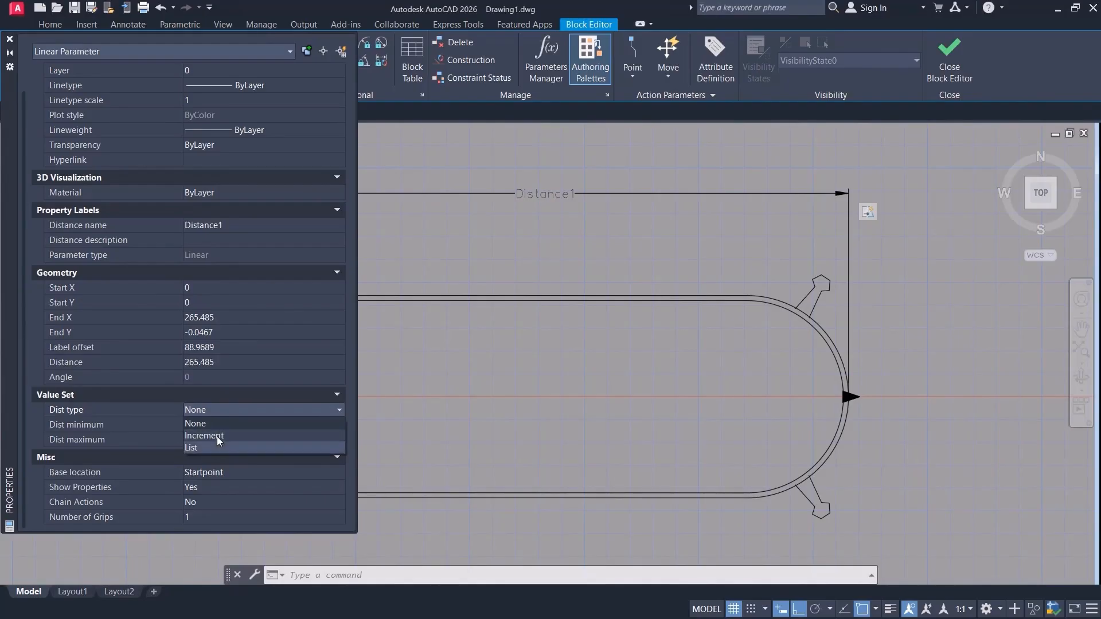
click(217, 436)
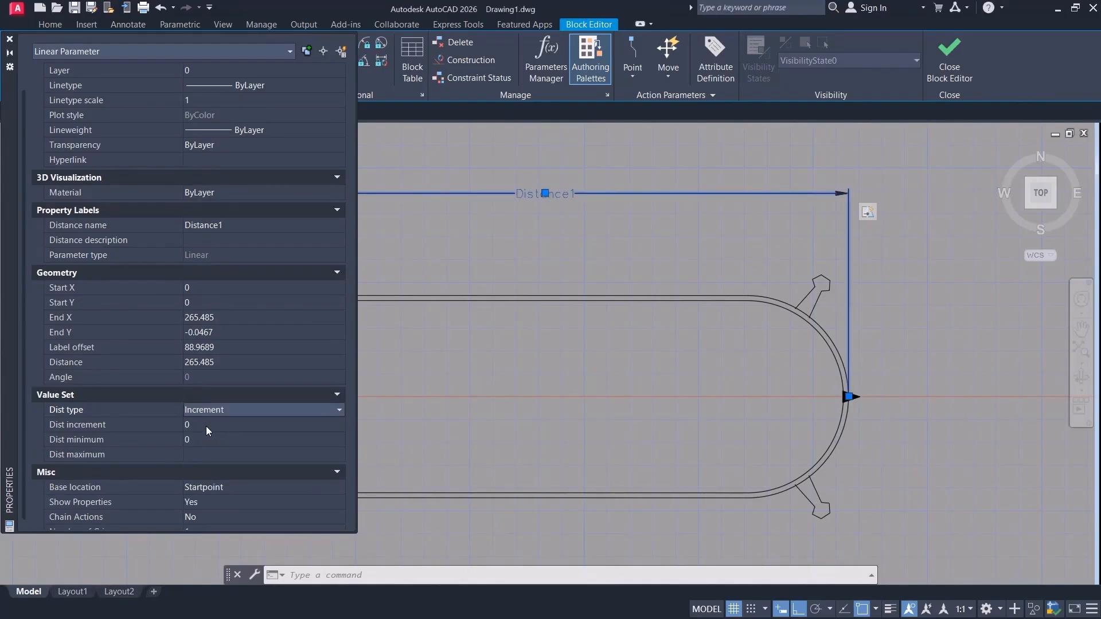
click(204, 425)
text(50)
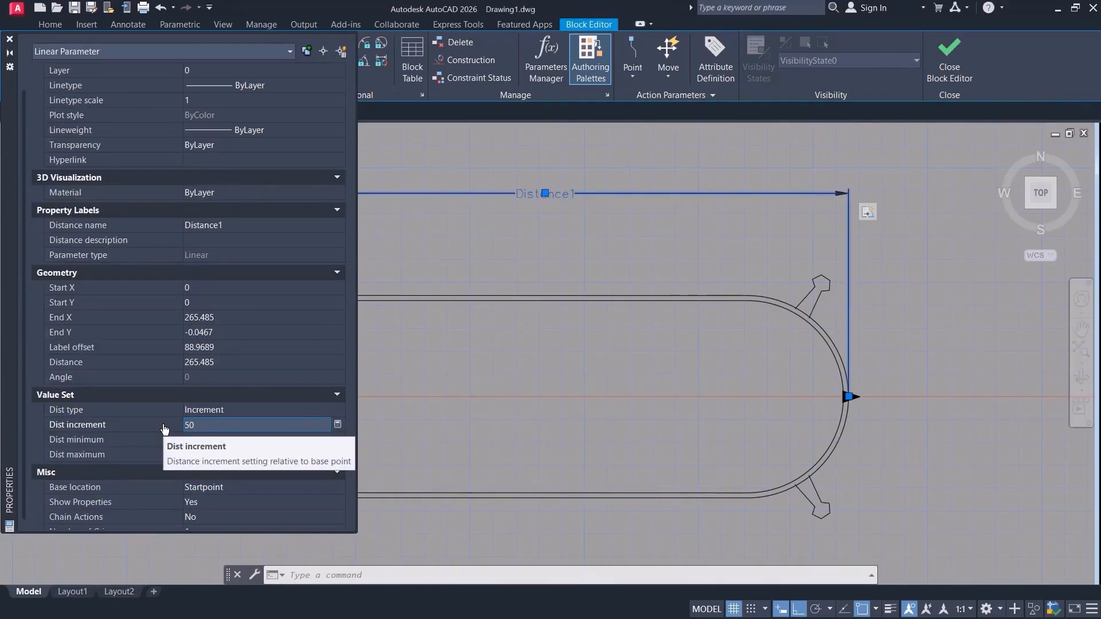
text(1)
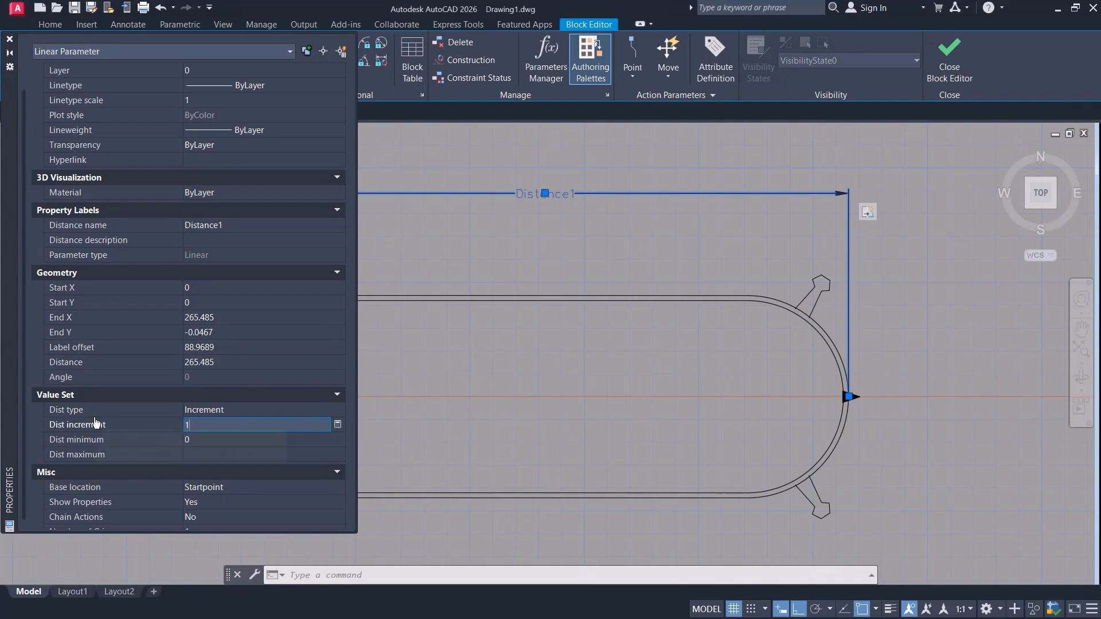
text(00)
click(206, 440)
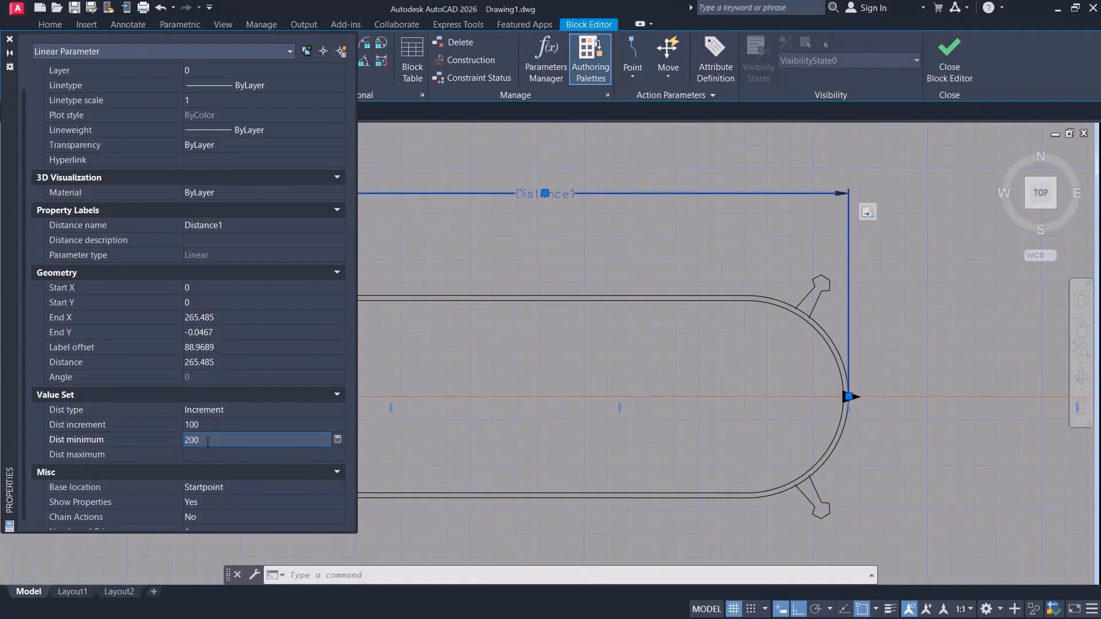
click(205, 455)
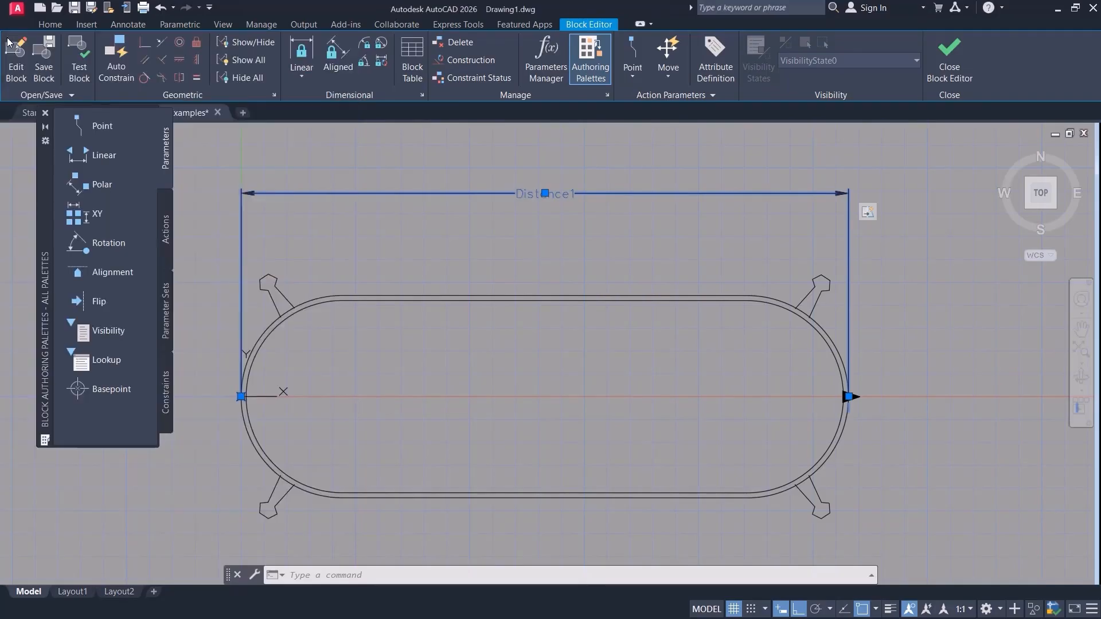
Check the extent of the increment marks beside the table, then close the Block Editor and save the changes.
middle_drag(666, 310, 498, 286)
scroll(544, 301, down, 4)
middle_drag(575, 325, 379, 313)
scroll(462, 318, down, 2)
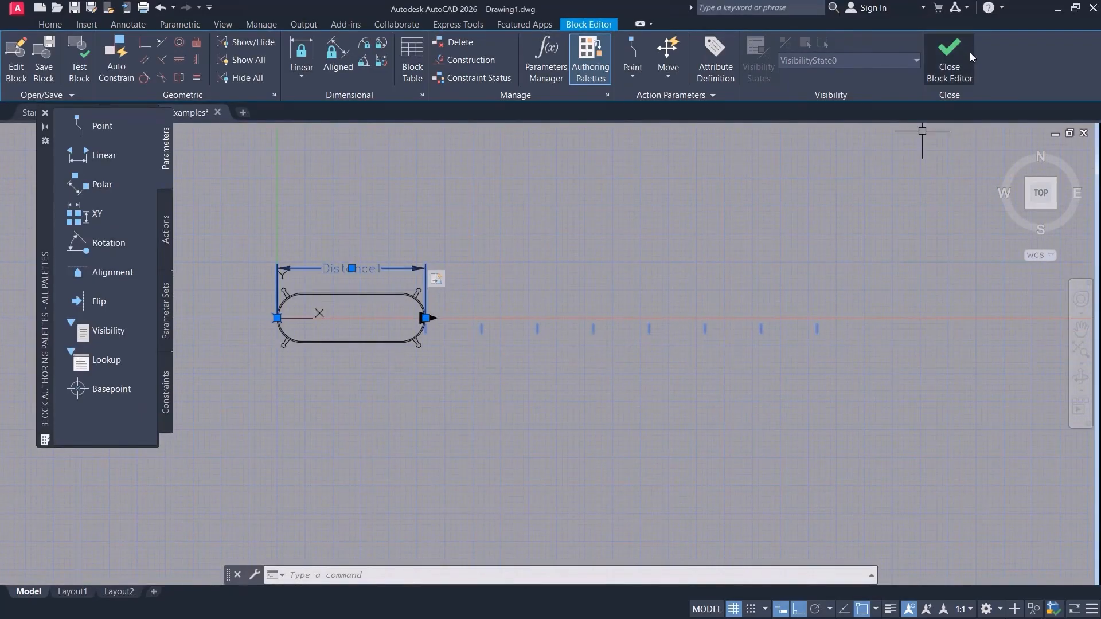
click(492, 301)
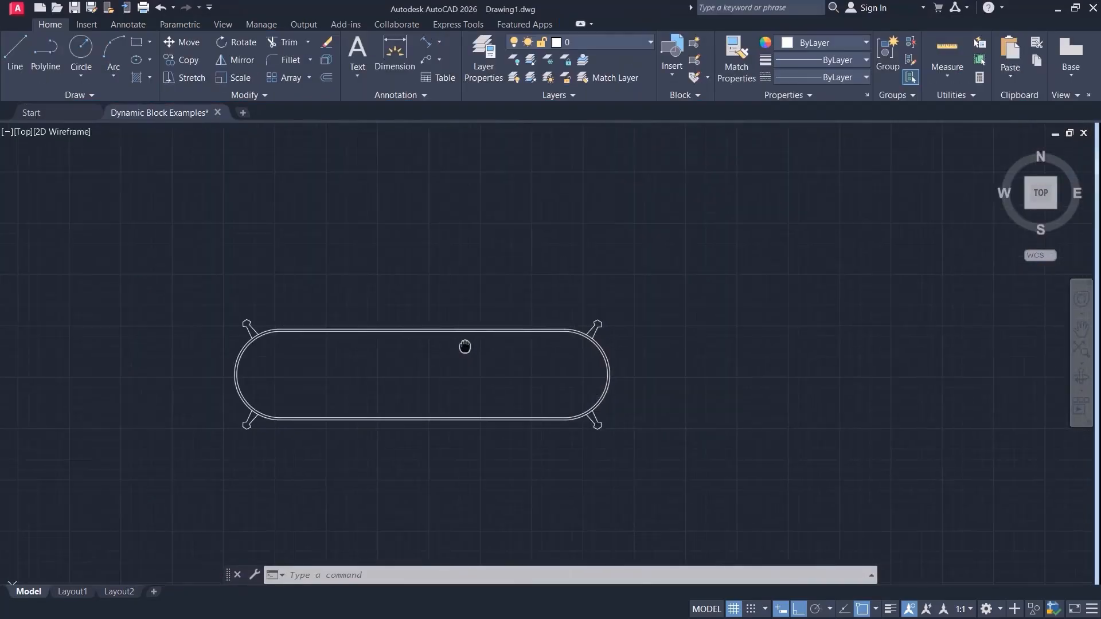
Select the table block and shorten it by one 100-unit increment with its distance grip.
click(585, 345)
click(606, 346)
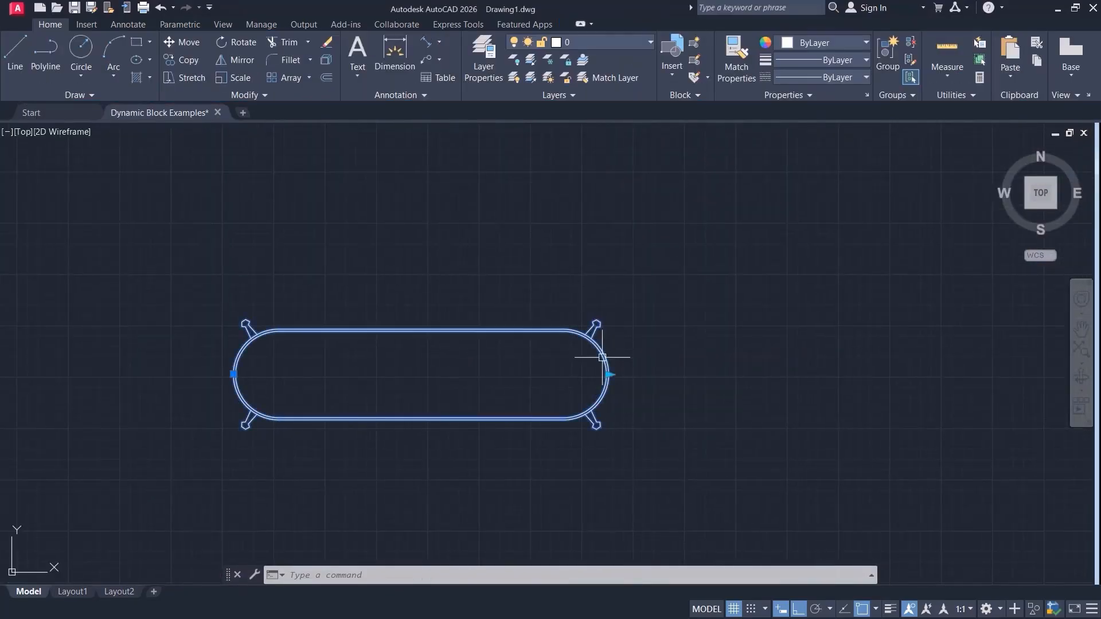
click(609, 374)
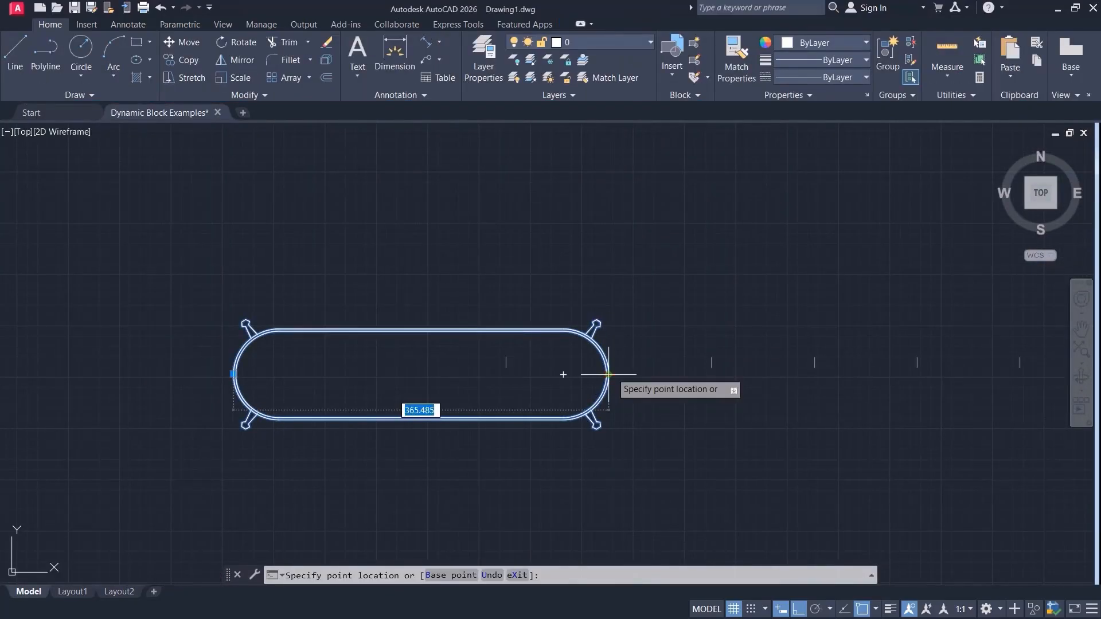
click(518, 374)
Lengthen the table block by five 100-unit increments with its distance grip, then shorten it to its smallest allowed length.
scroll(518, 374, down, 2)
middle_drag(519, 401, 356, 408)
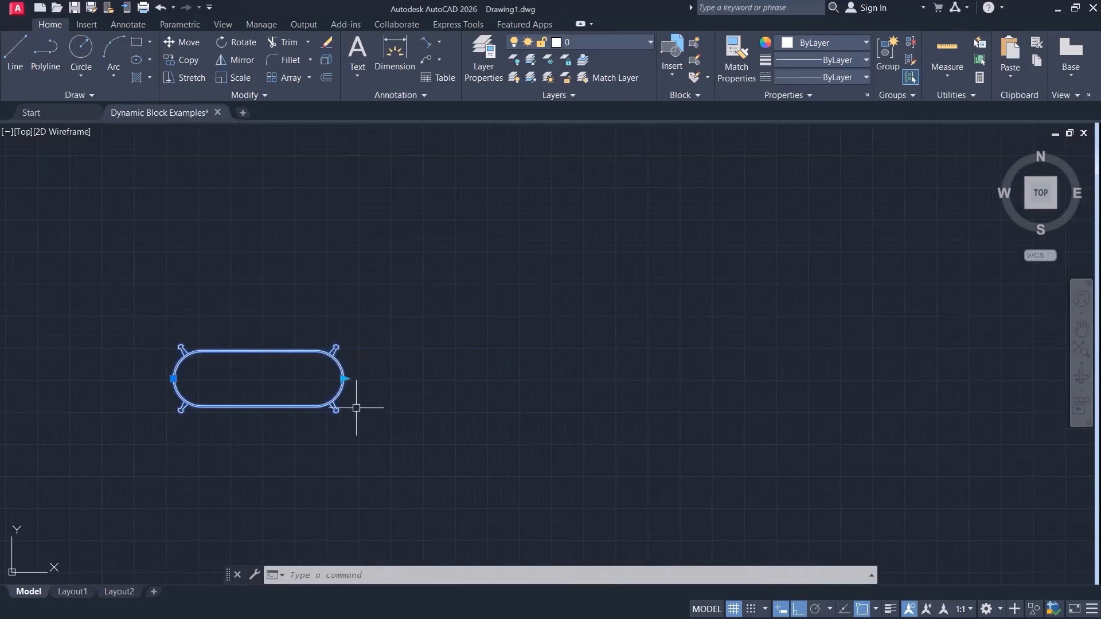
click(344, 379)
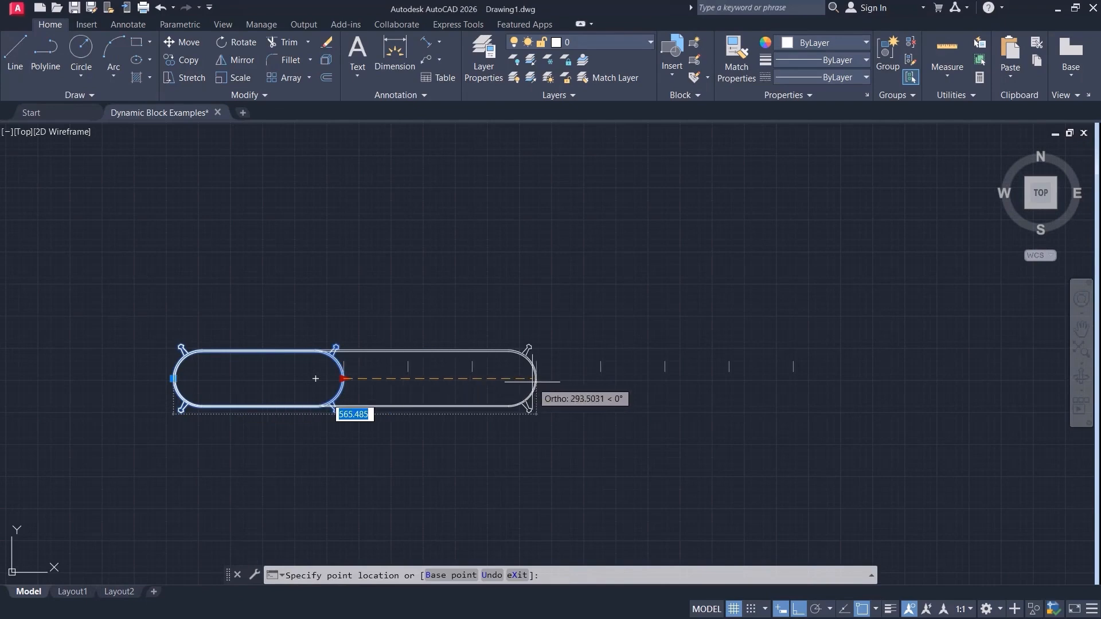
click(667, 380)
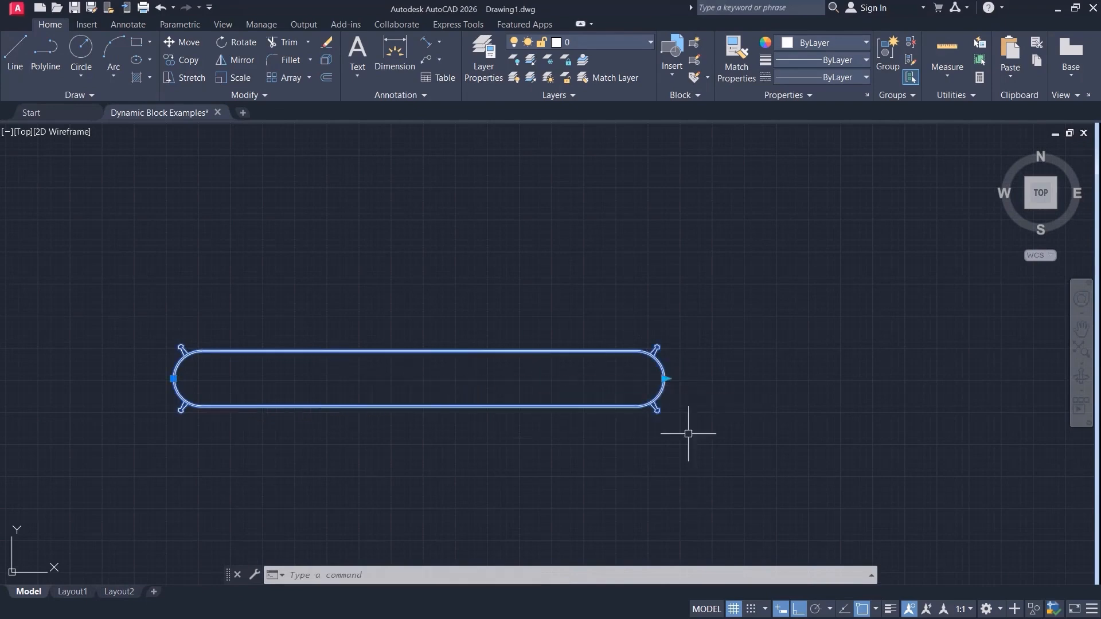
click(666, 379)
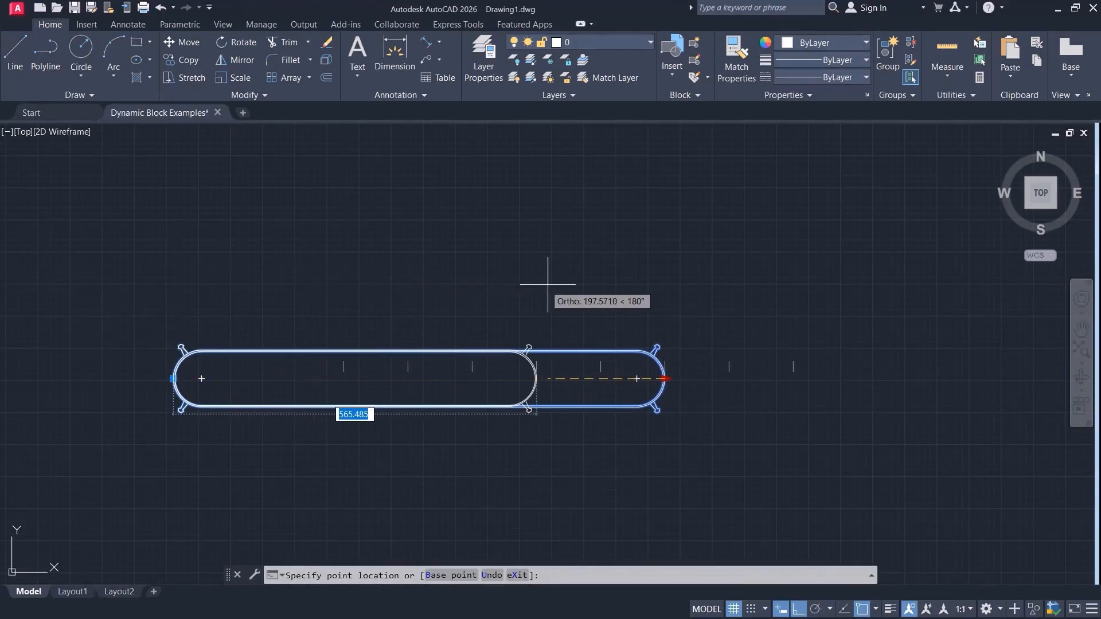
click(307, 236)
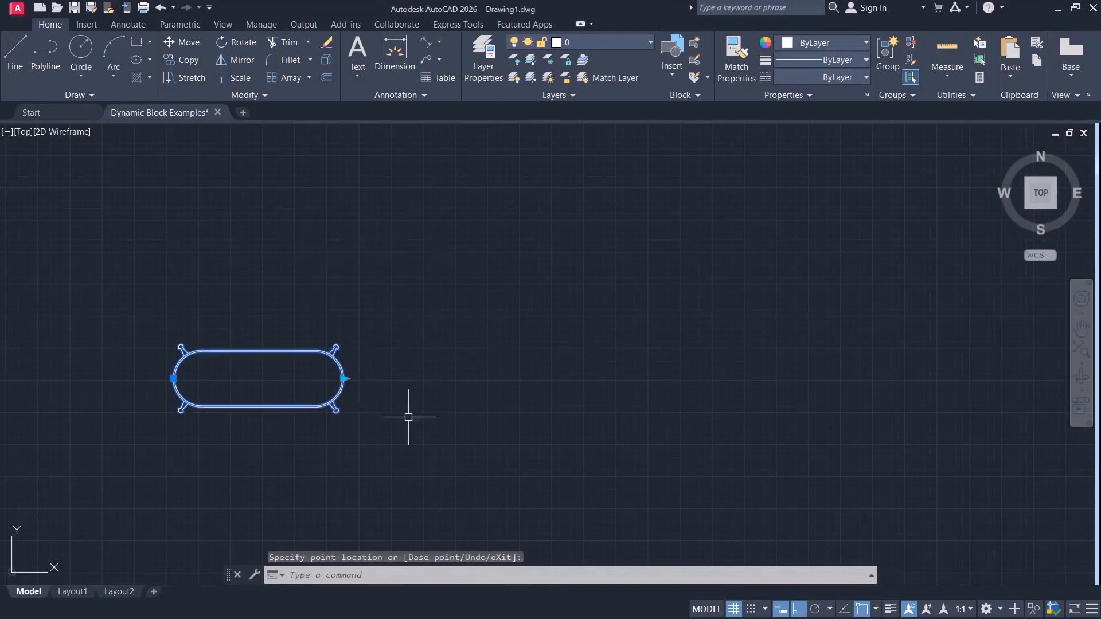
Stretch the table block with its distance grip to a length of 565.485.
click(253, 410)
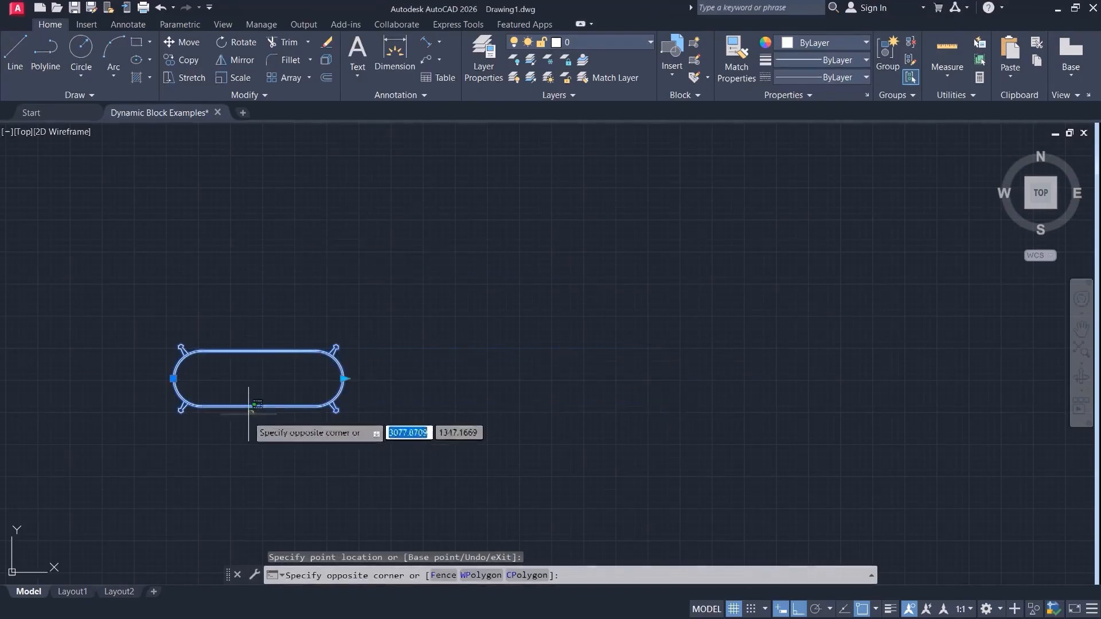
click(234, 453)
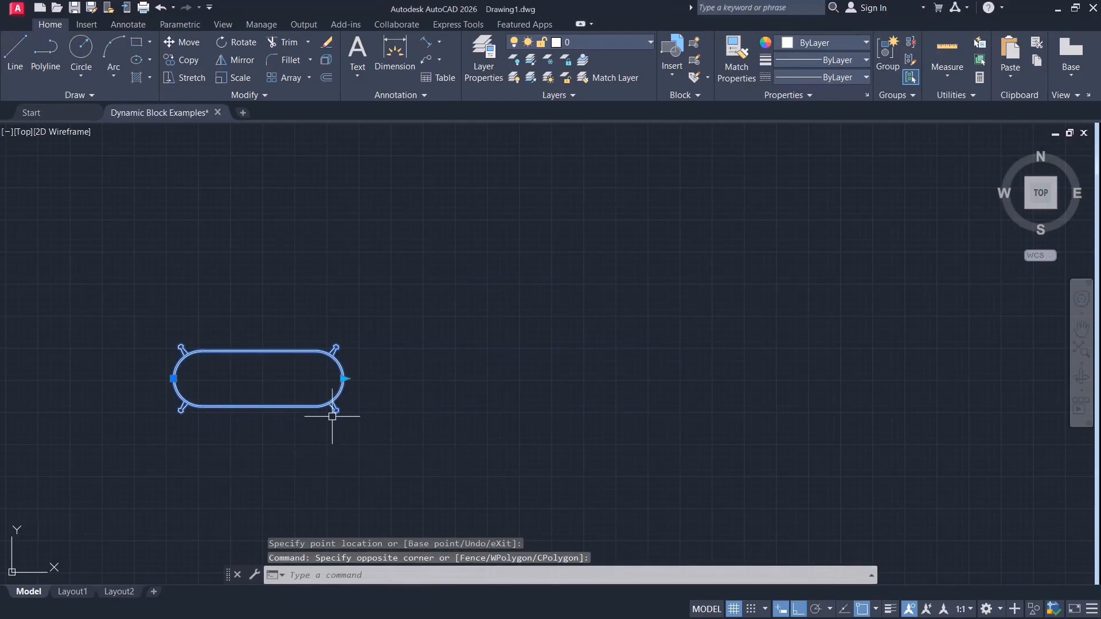
click(344, 378)
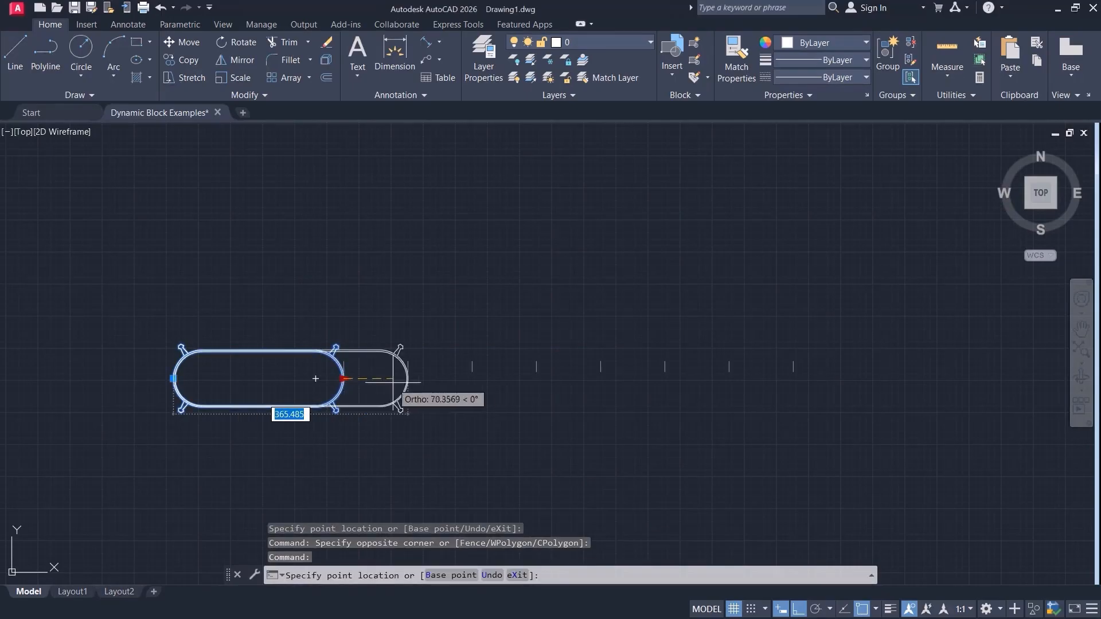
click(532, 383)
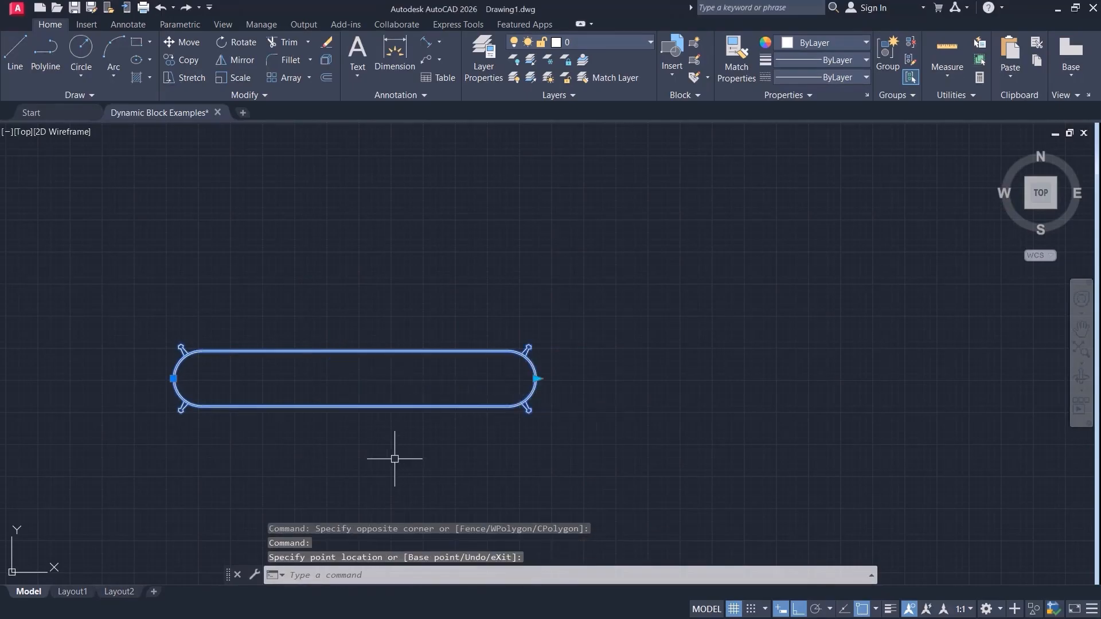
Open the Table block in the Block Editor and display the properties of its Distance1 linear parameter.
double_click(476, 408)
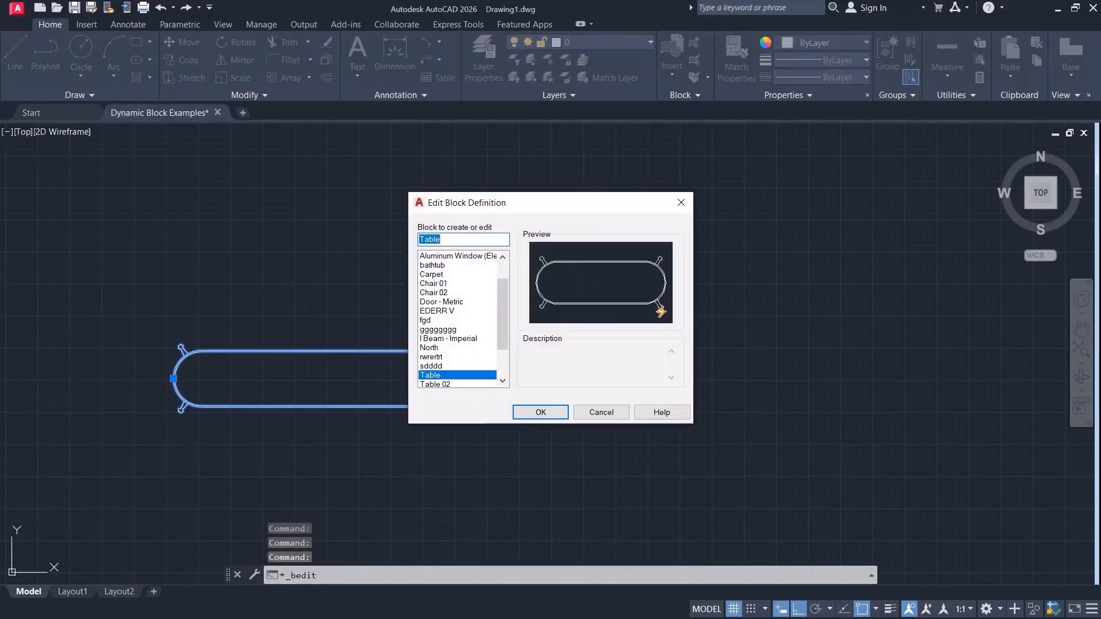
click(522, 411)
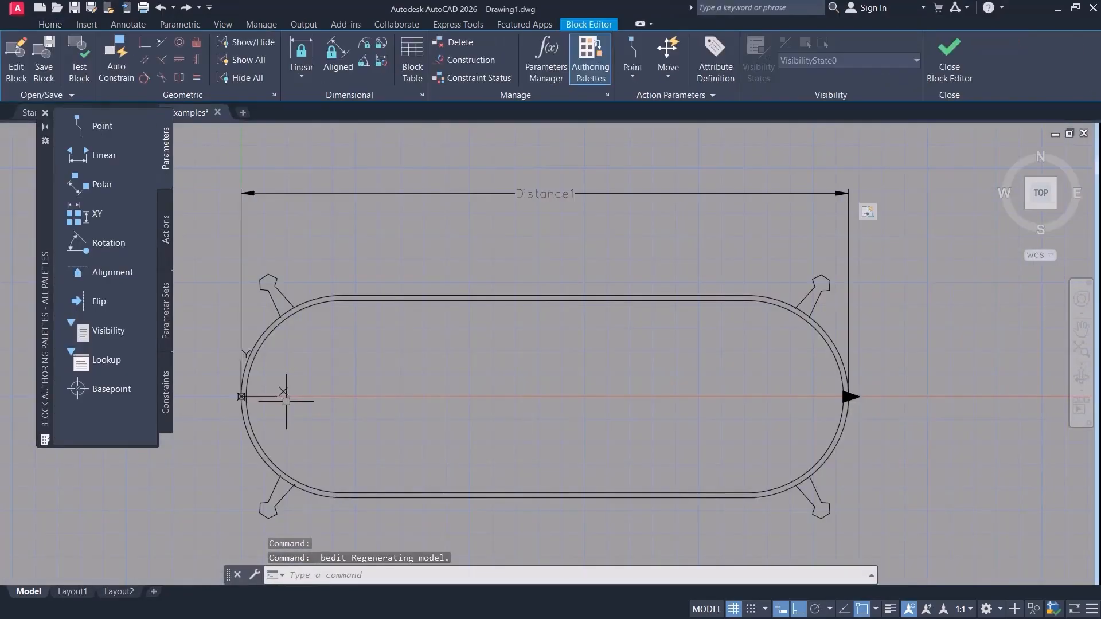
middle_drag(287, 394, 332, 355)
click(612, 160)
click(505, 226)
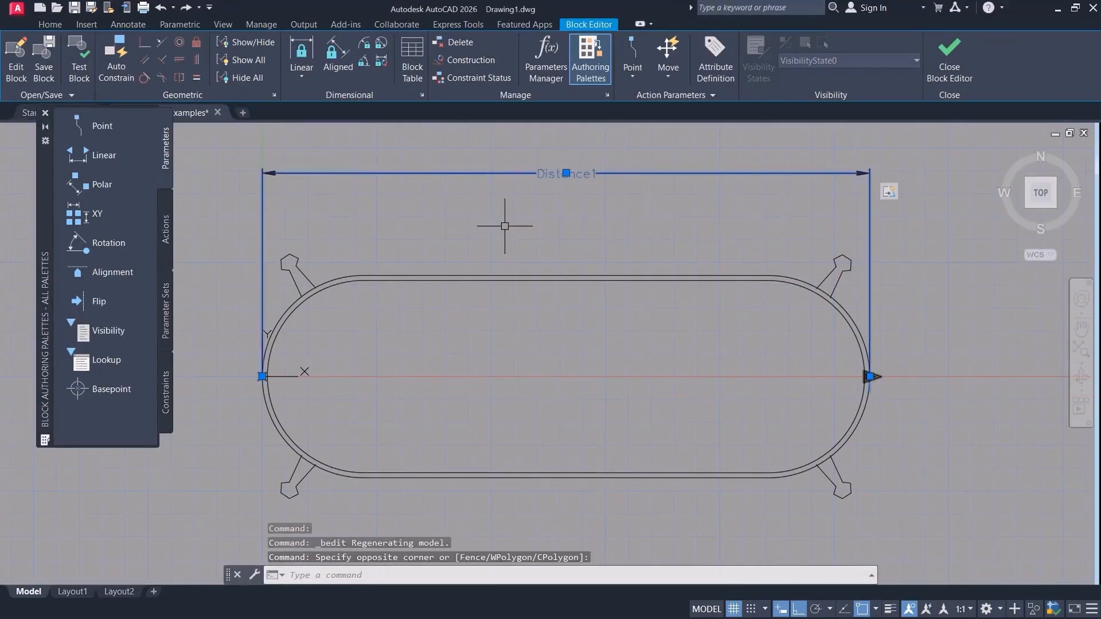
key(ctrl+1)
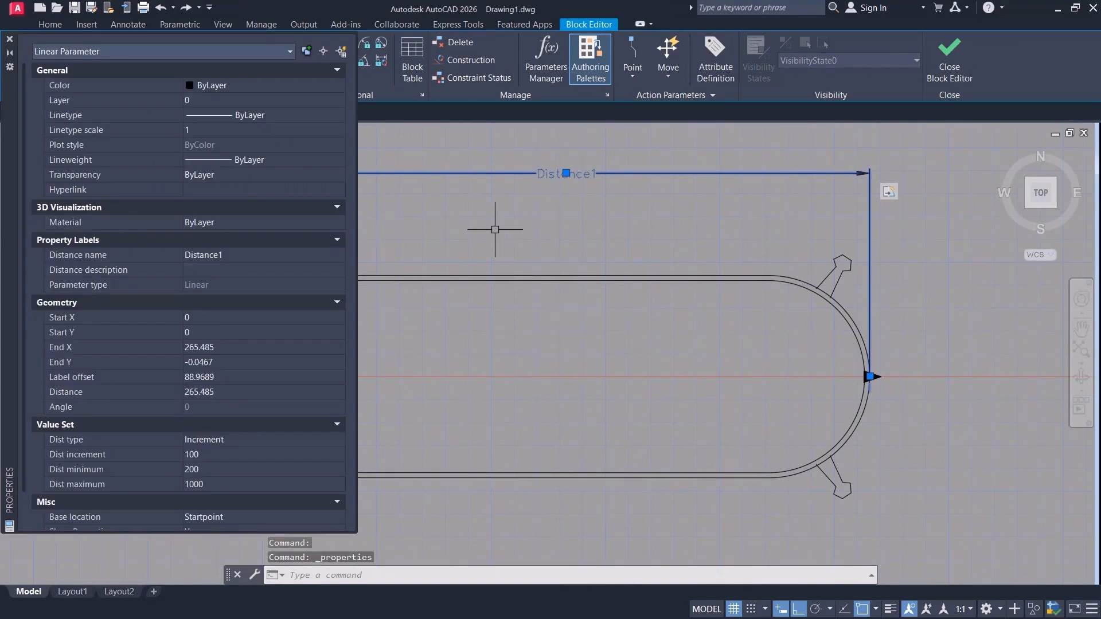
Set the linear parameter's distance type to List and delete the 265.485 entry from its editable distance values.
click(219, 435)
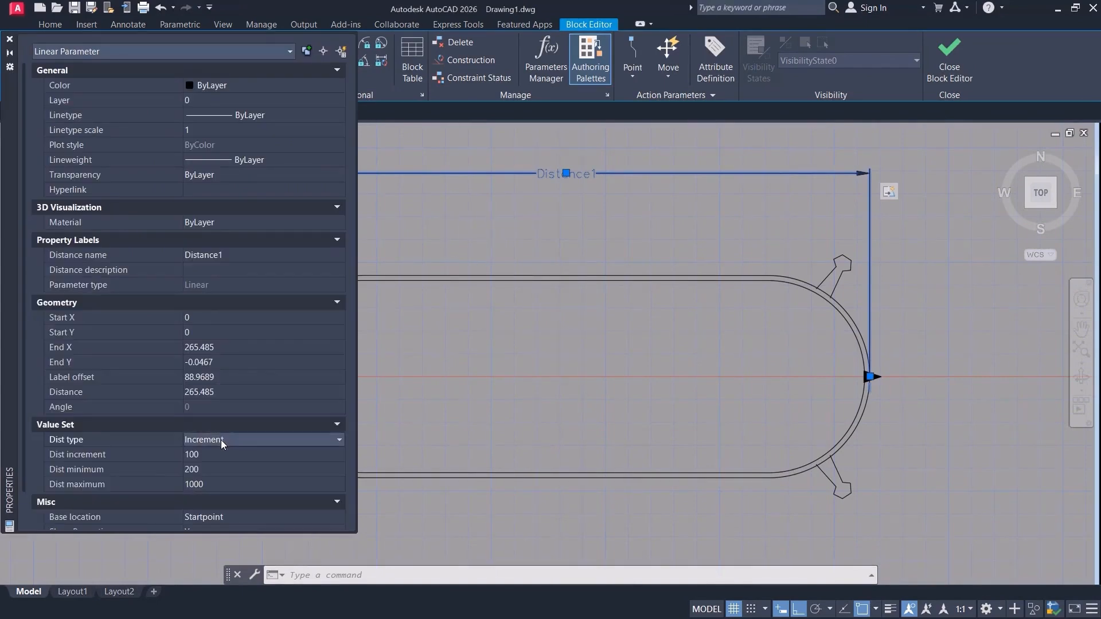
click(221, 439)
click(205, 477)
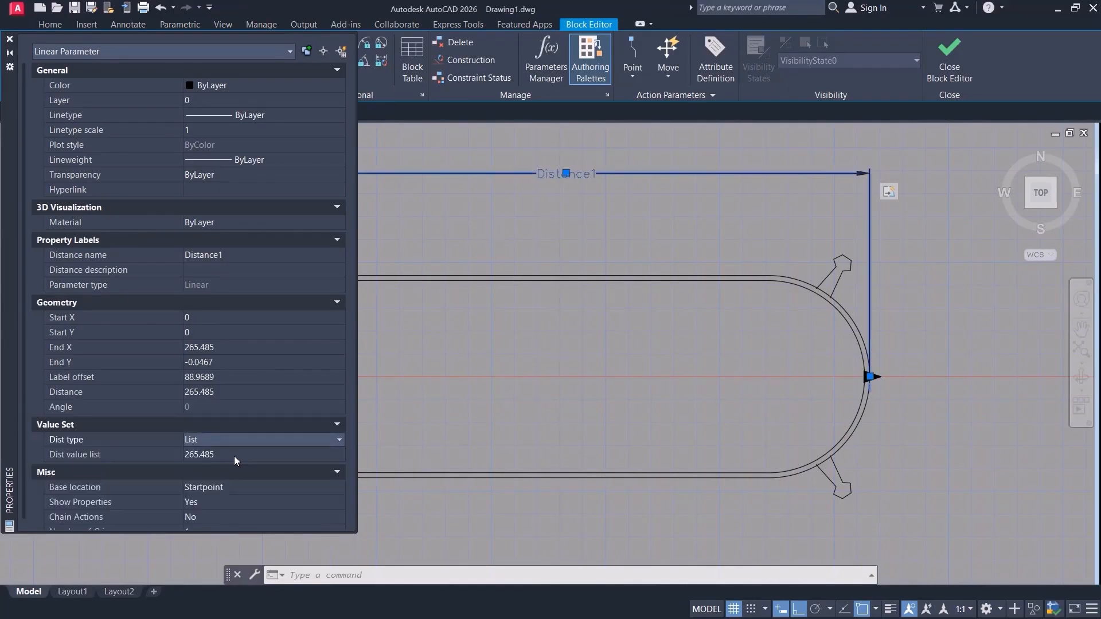
click(235, 456)
click(338, 455)
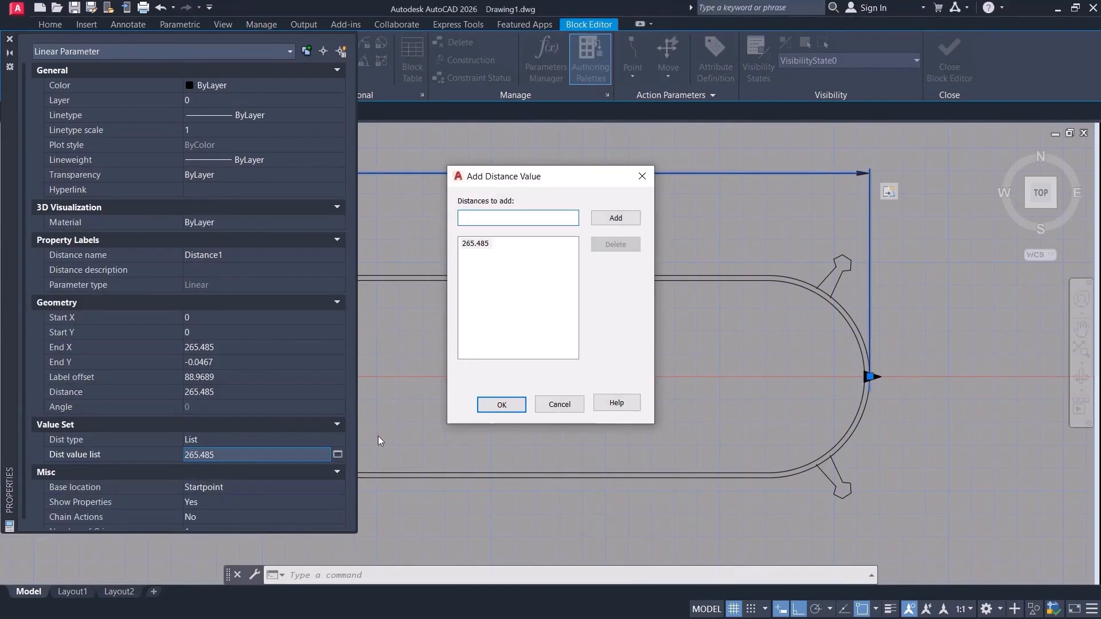
click(480, 245)
click(615, 244)
click(502, 220)
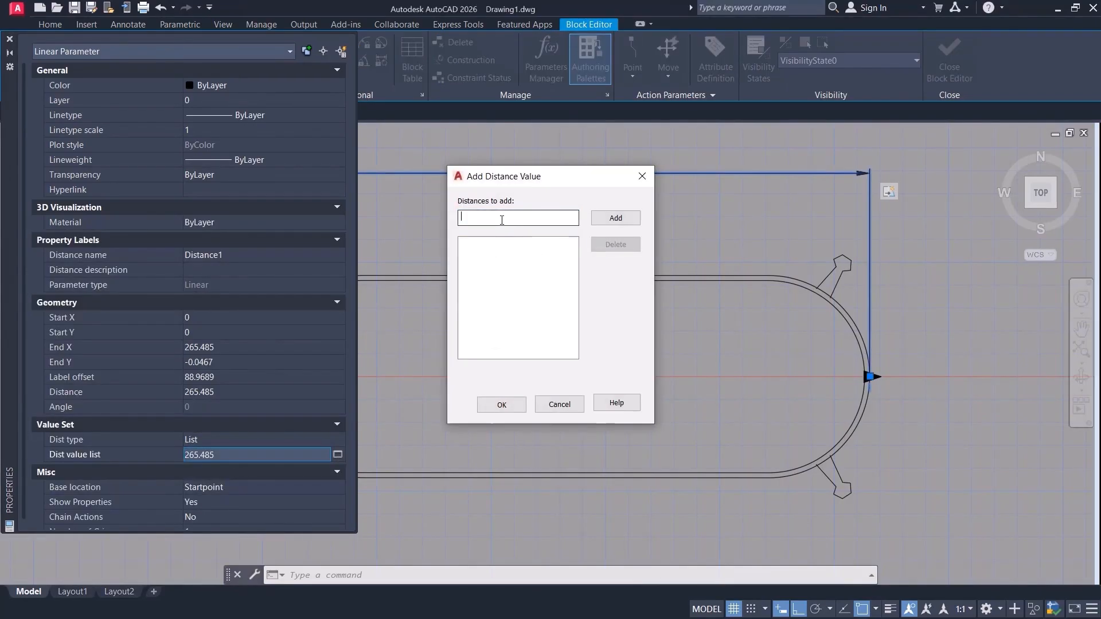
Add 100, 200 and 300 to the linear parameter's distance value list and accept it.
text(100)
key(Return)
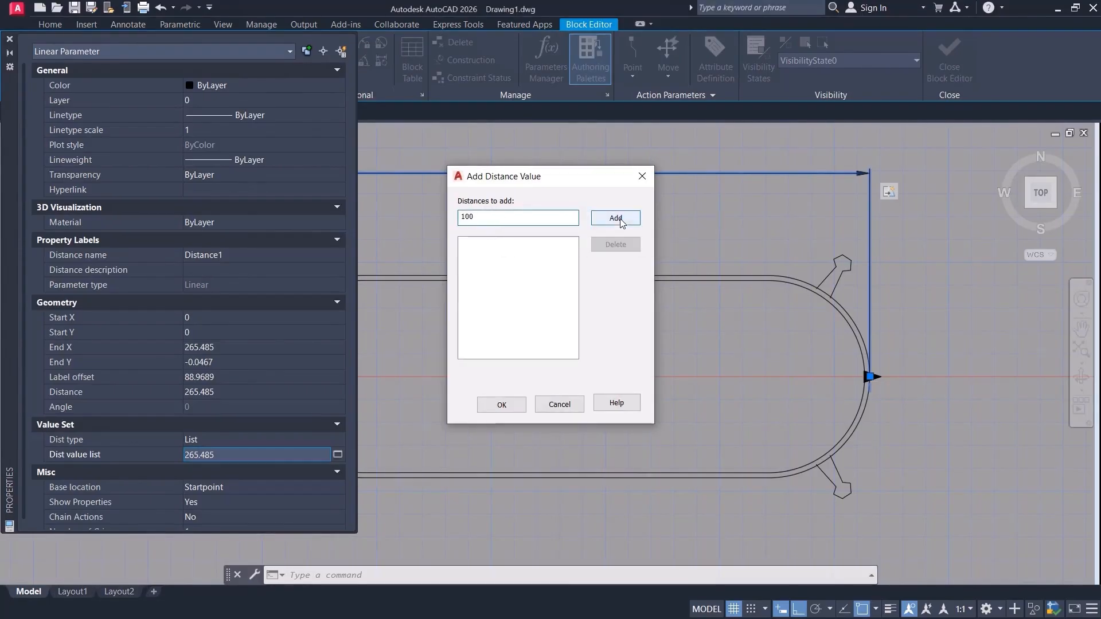
key(Return)
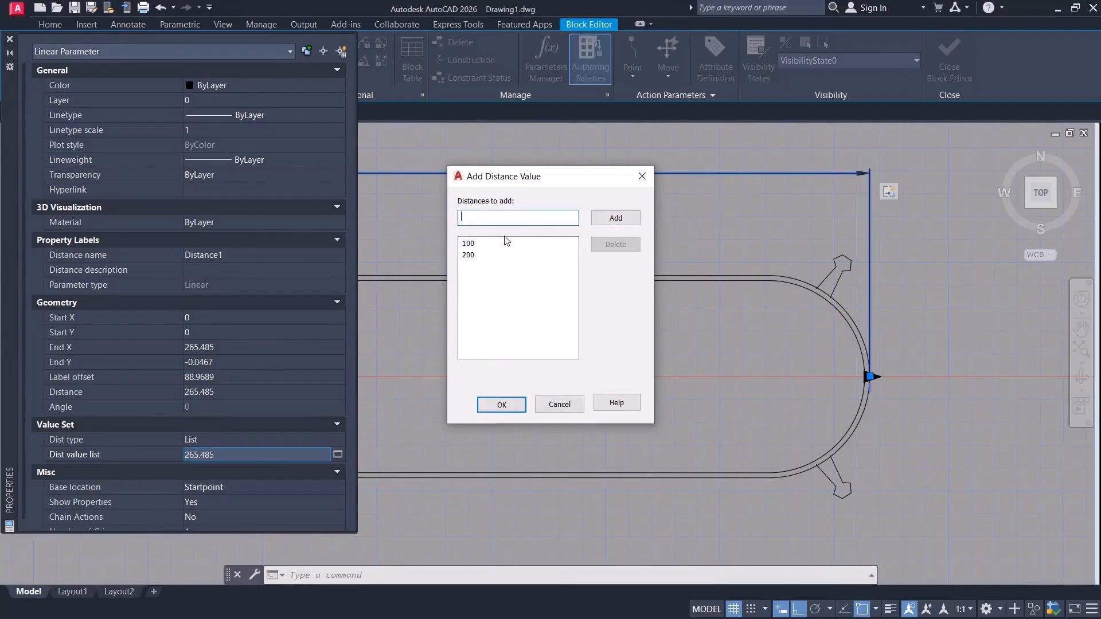
text(300)
key(Return)
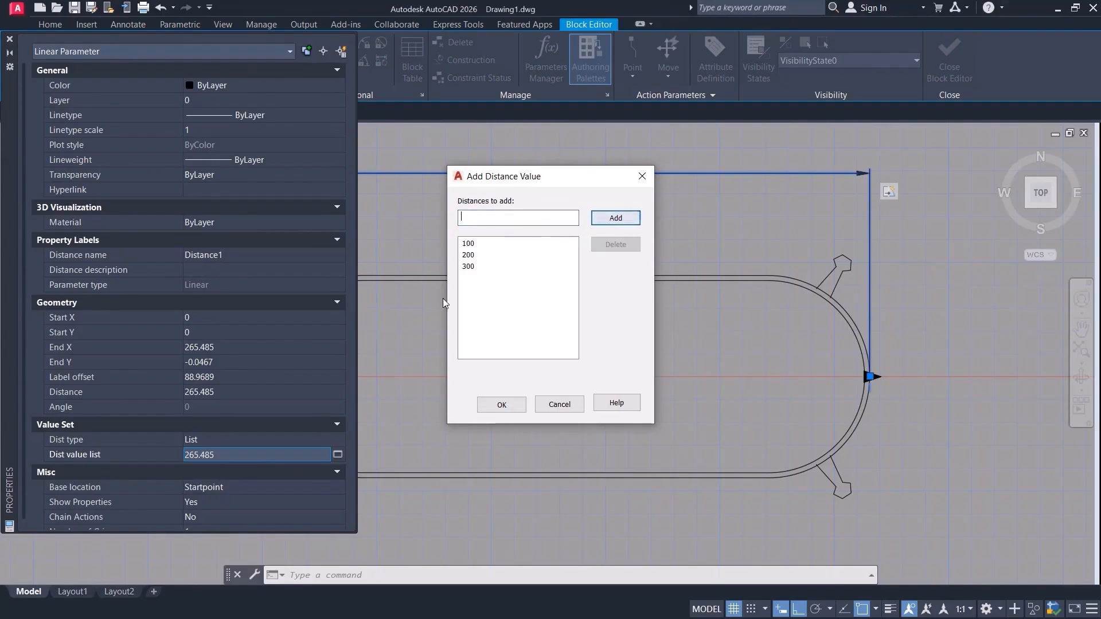
click(503, 405)
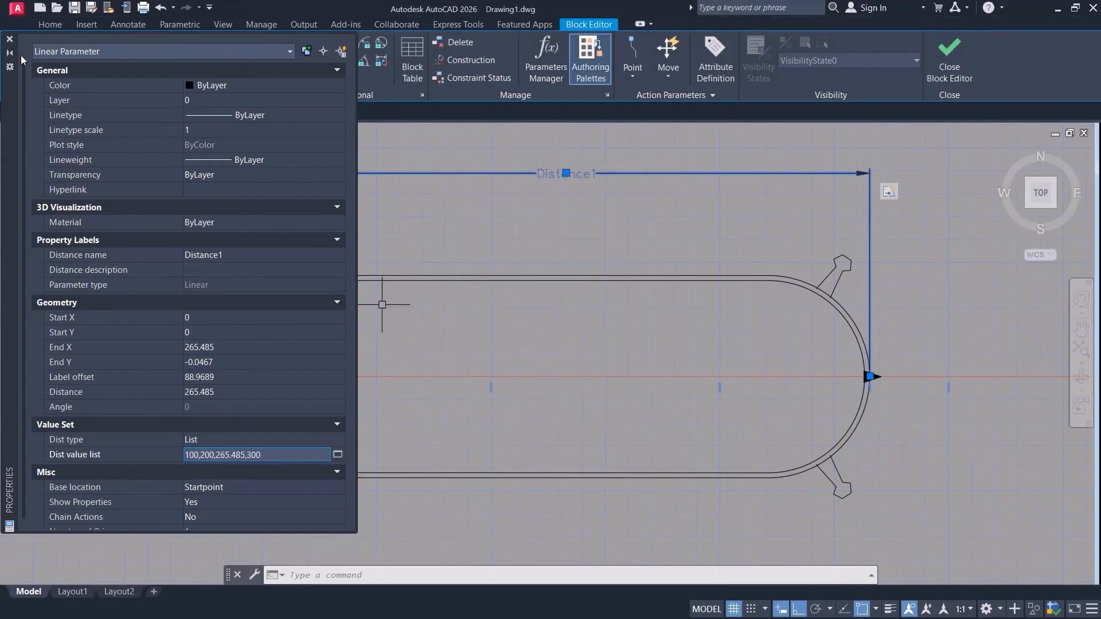
Close the parameter's properties and the Block Editor, saving the changes to the table block.
click(10, 39)
click(949, 60)
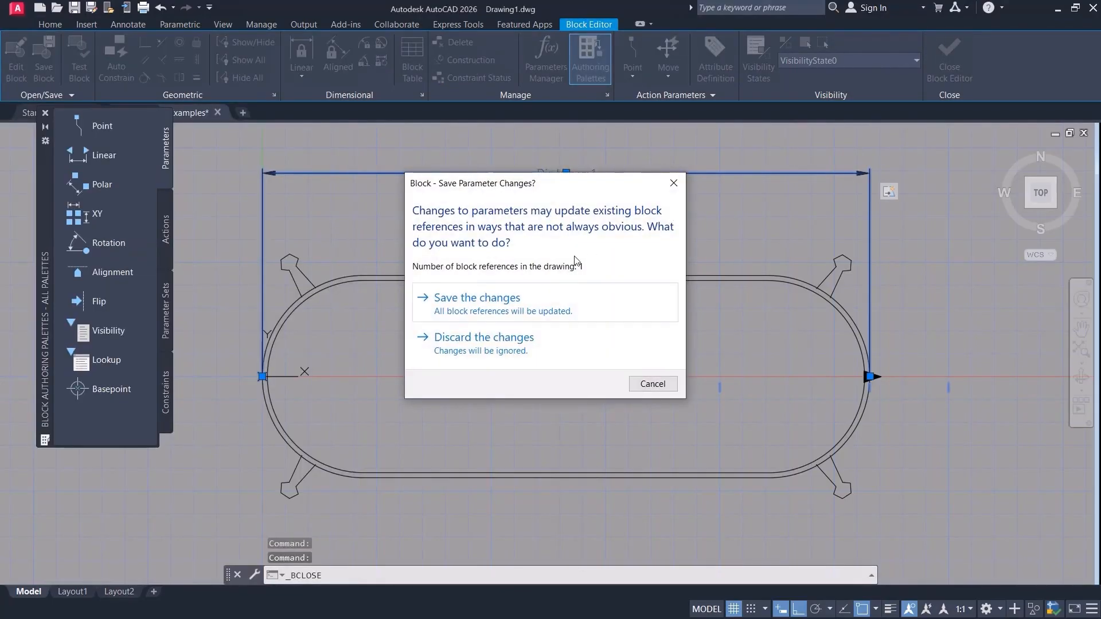
click(533, 315)
Shorten the table block to the listed length of 100 with its distance grip, then lengthen it to 200.
click(434, 326)
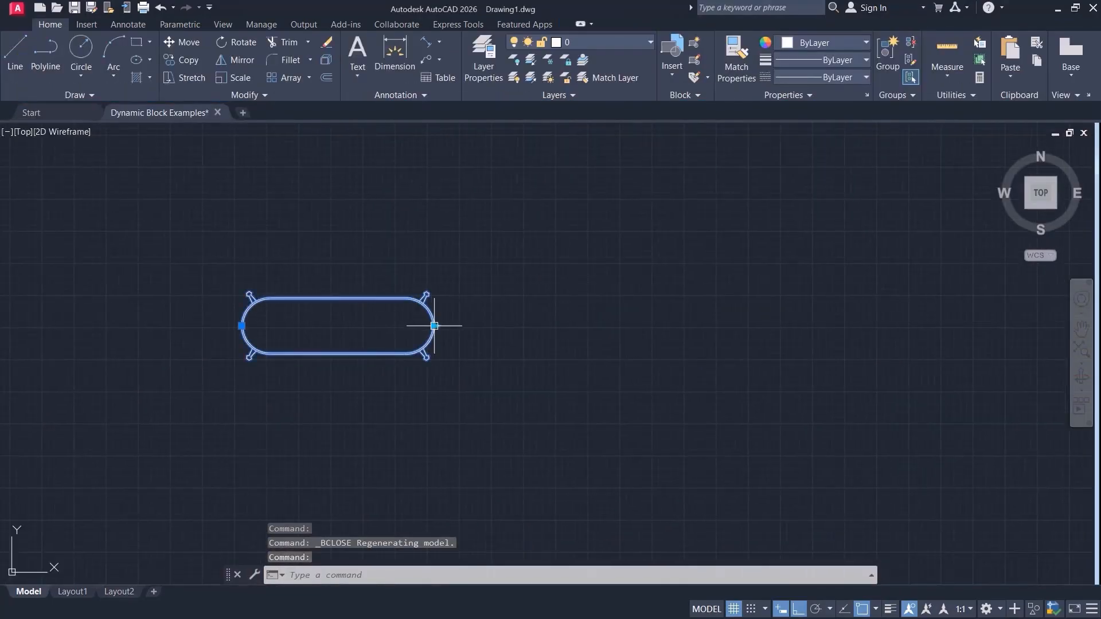
click(437, 322)
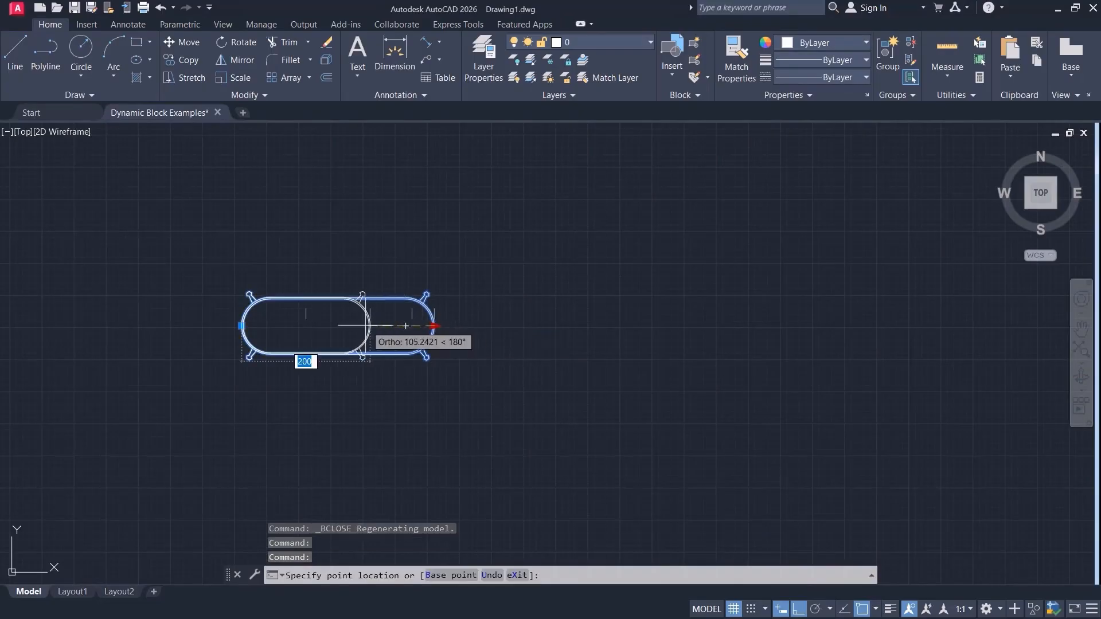
click(296, 353)
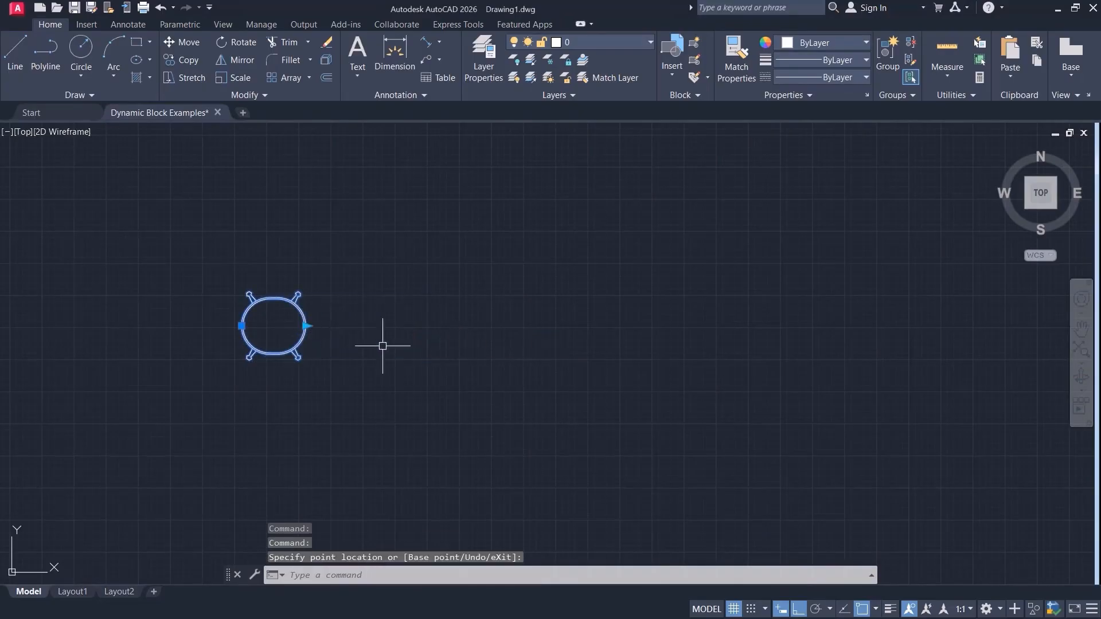
click(305, 325)
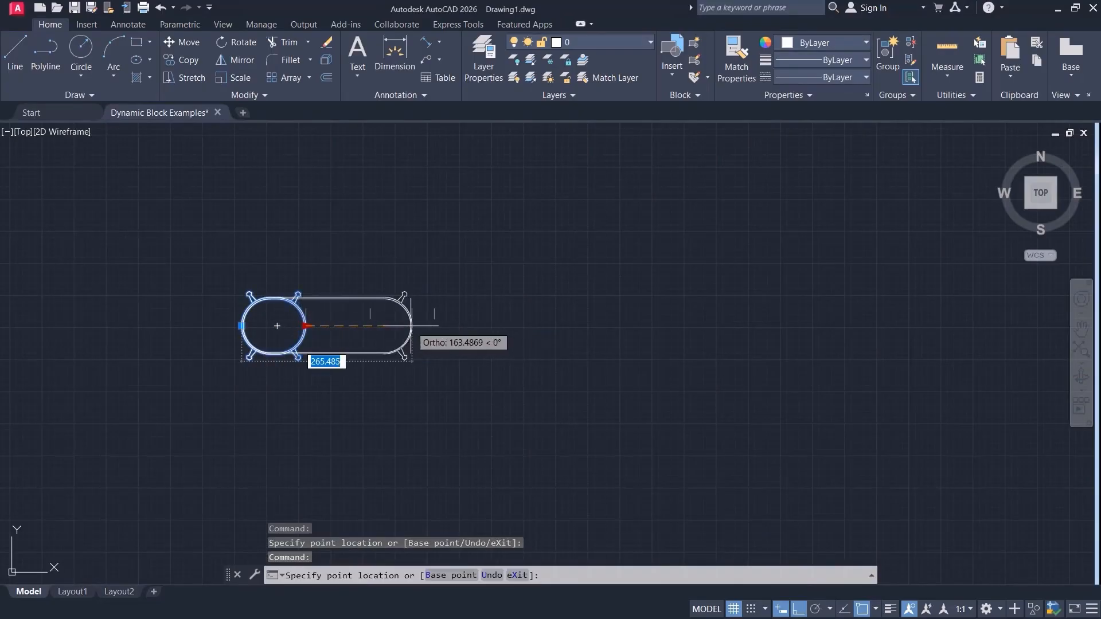
click(306, 326)
click(306, 325)
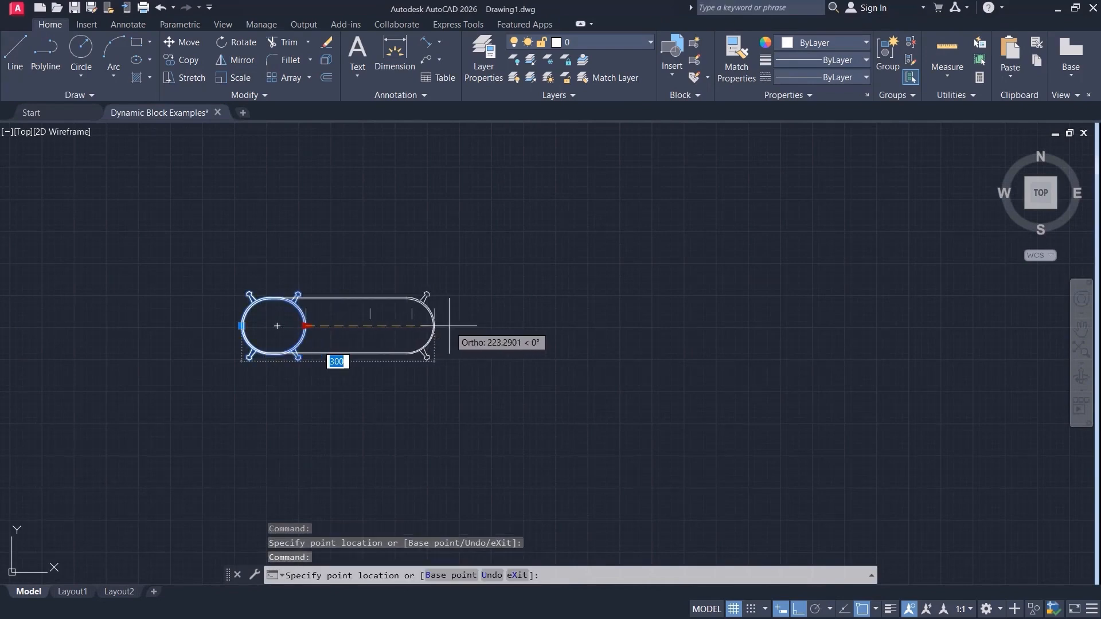
click(370, 324)
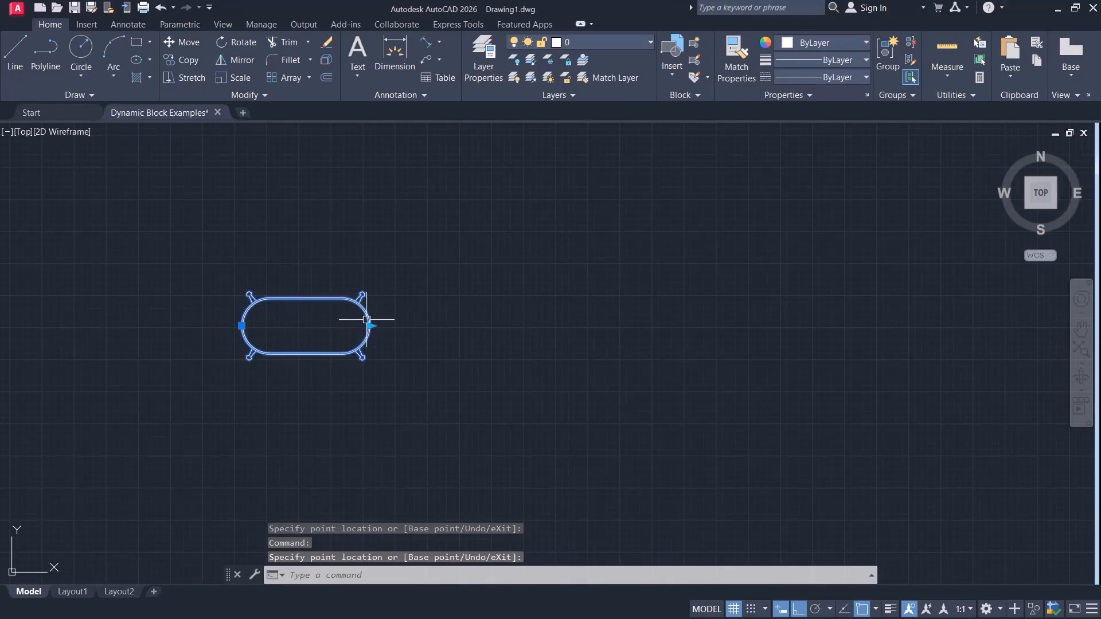
Shorten the table block to 100 again, then stretch it to the listed length of 300 and deselect it.
click(370, 325)
click(306, 326)
click(305, 326)
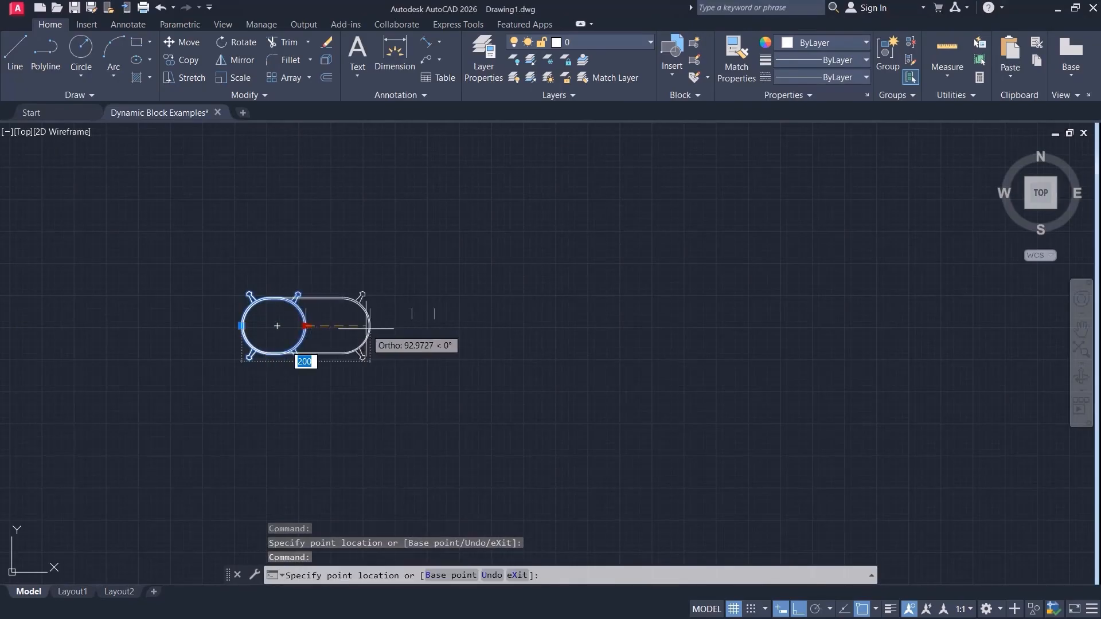
click(436, 327)
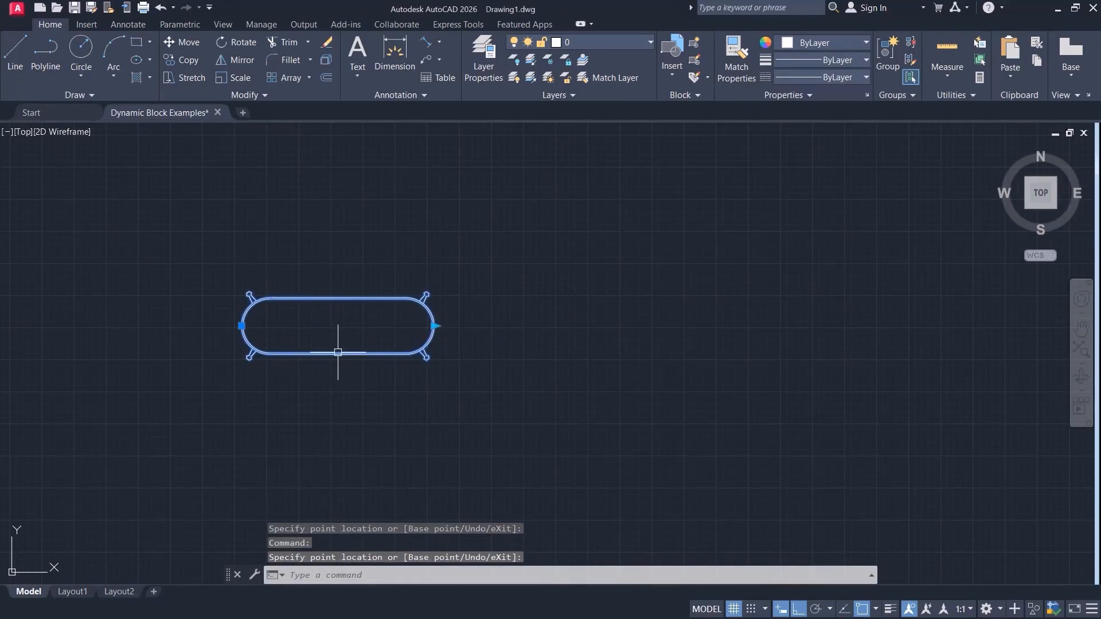
key(Escape)
Move the table block by its base grip into the row of sample blocks, beside the dining table, with Ortho off.
scroll(431, 295, down, 3)
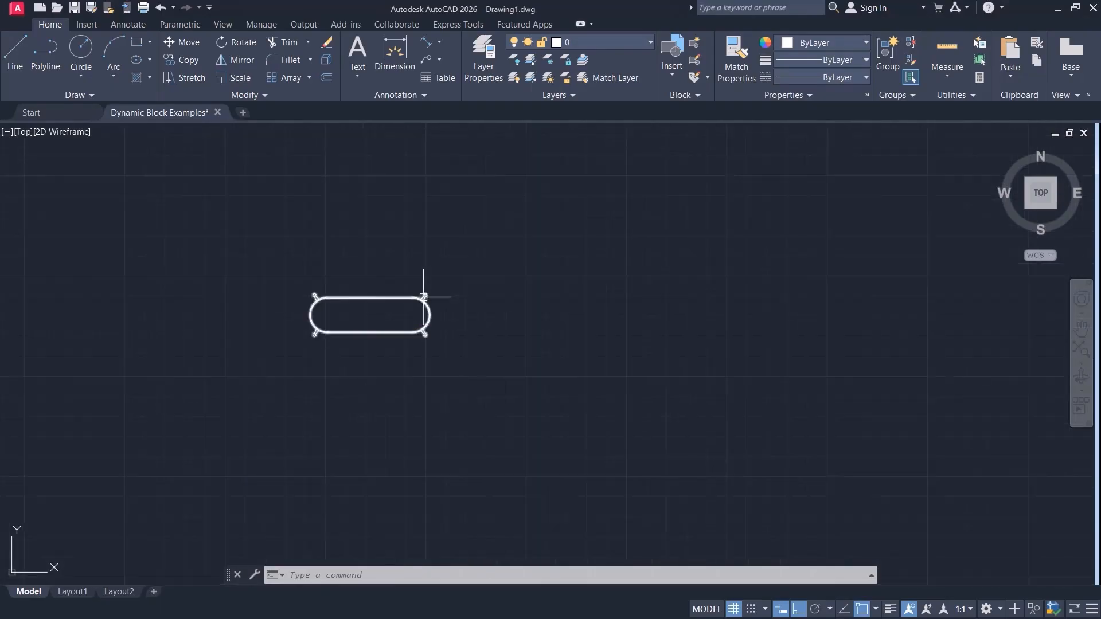
middle_drag(430, 295, 308, 380)
click(288, 395)
click(286, 398)
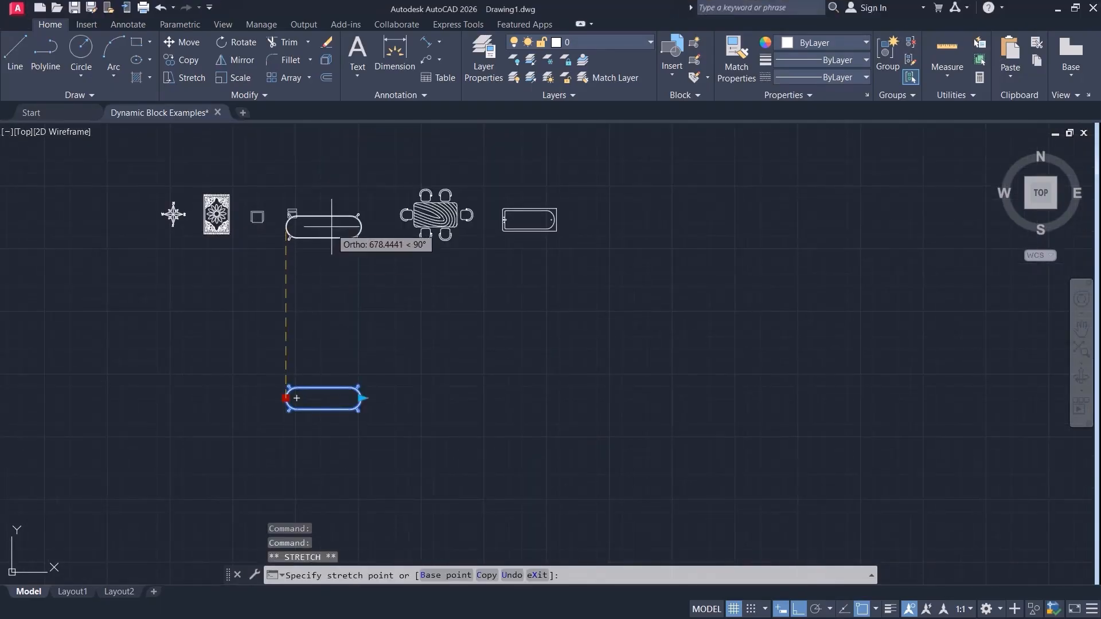
key(F8)
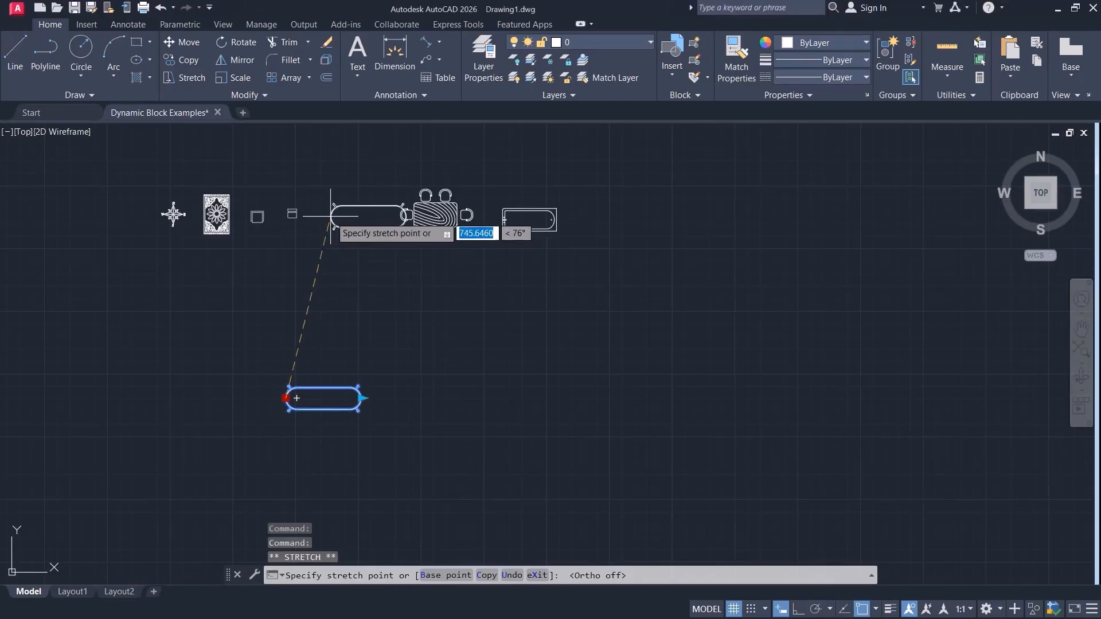
click(315, 220)
Shorten the table block to 200, shift it slightly toward the dining table in the row, and deselect it.
click(392, 220)
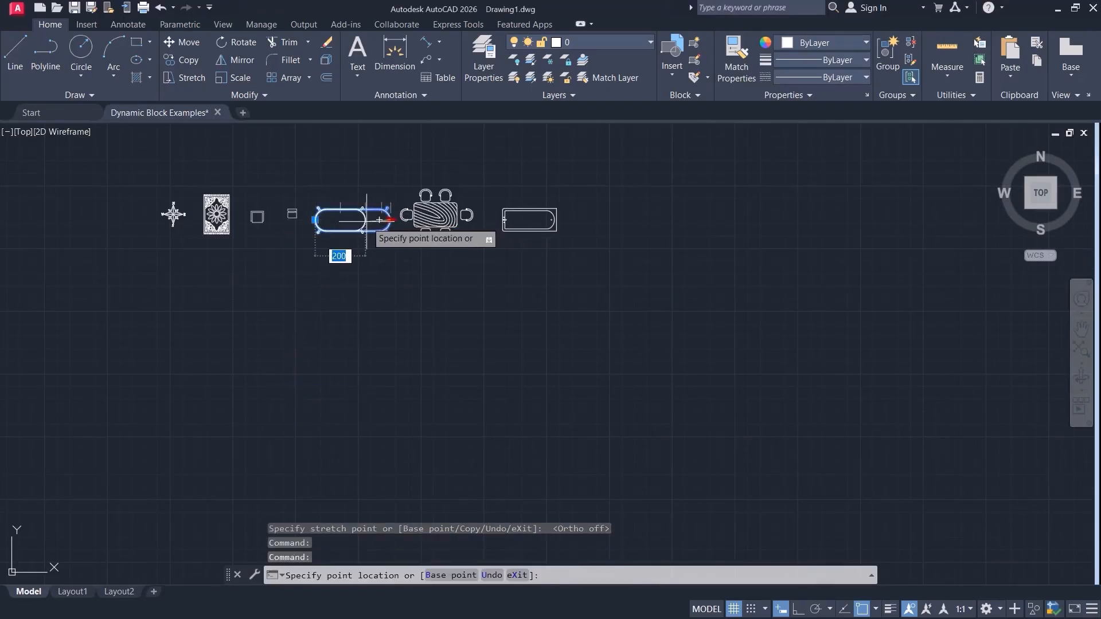
click(367, 221)
click(315, 219)
key(Escape)
key(Escape)
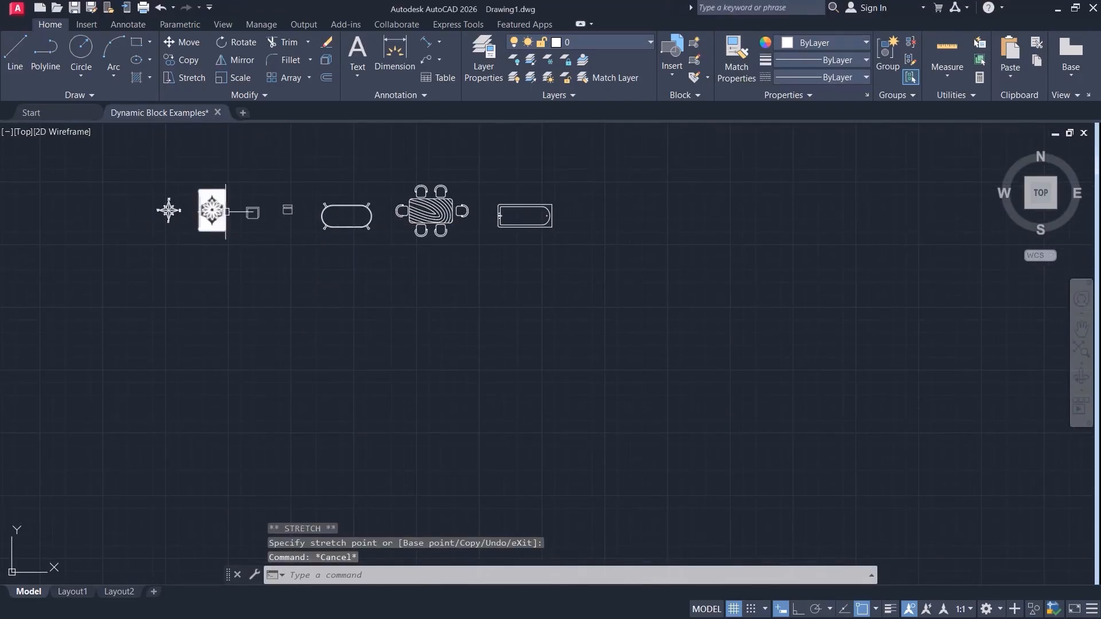
Move the carpet block out of the row into the empty area below and open it in the Block Editor.
click(212, 224)
click(200, 228)
scroll(379, 301, up, 10)
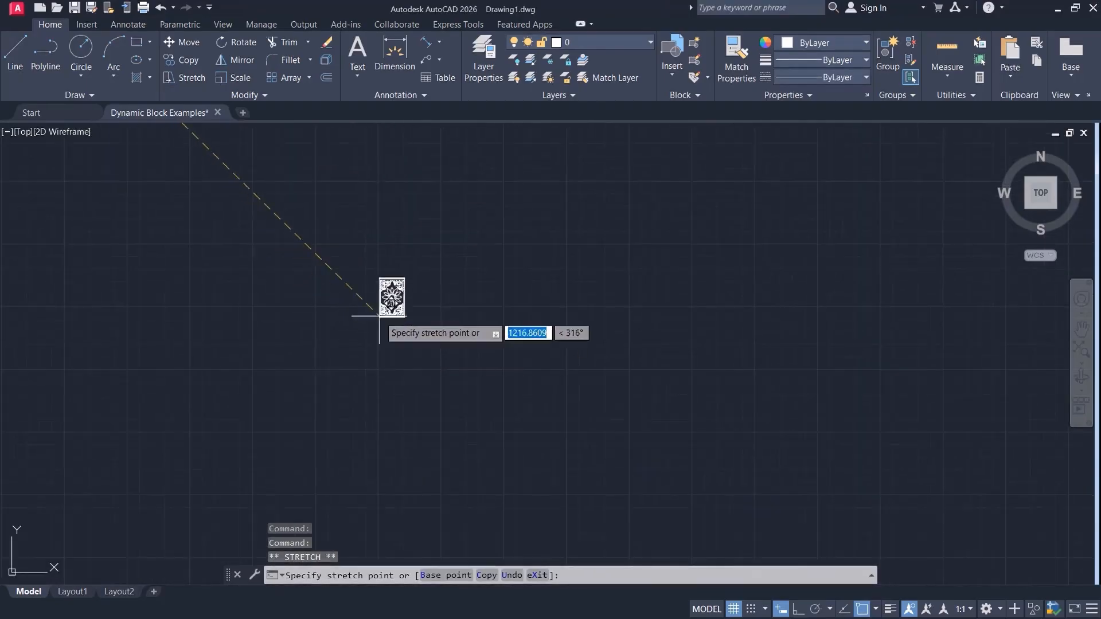
scroll(565, 317, down, 2)
middle_drag(565, 317, 506, 323)
double_click(506, 324)
click(545, 413)
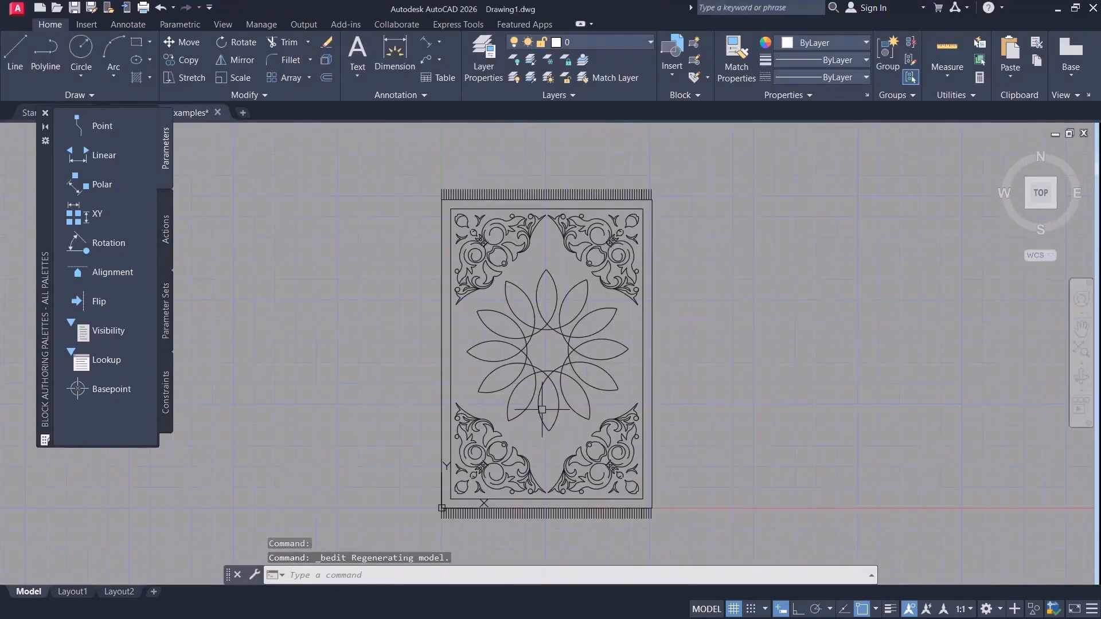
Add a linear parameter across the carpet's upper edge from corner to corner, placing its label above the fringe.
click(94, 156)
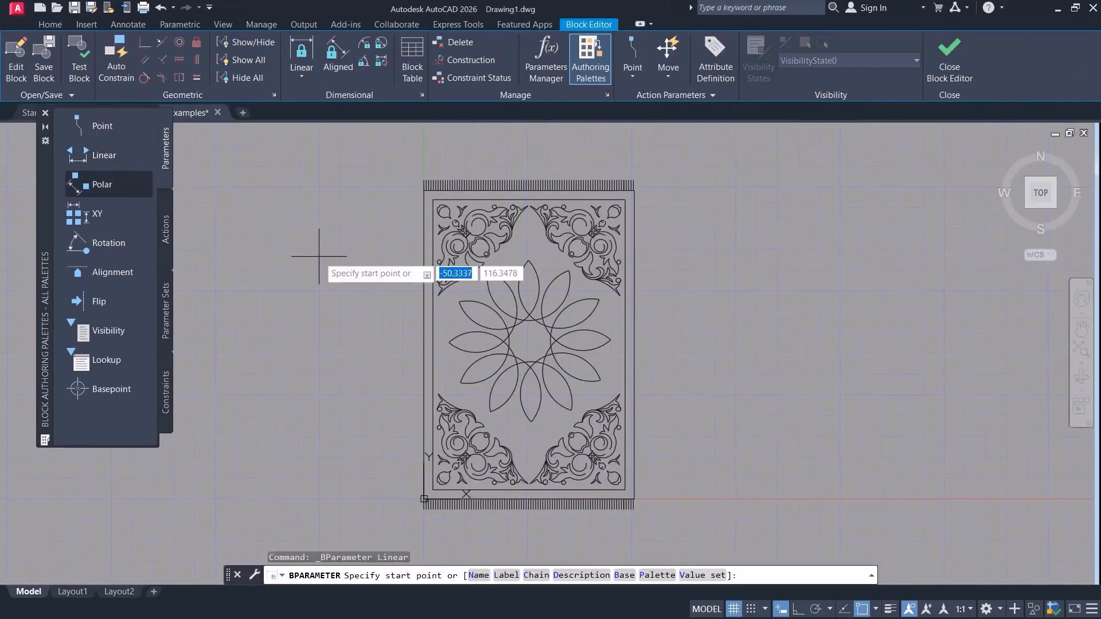
middle_drag(332, 251, 283, 286)
click(375, 226)
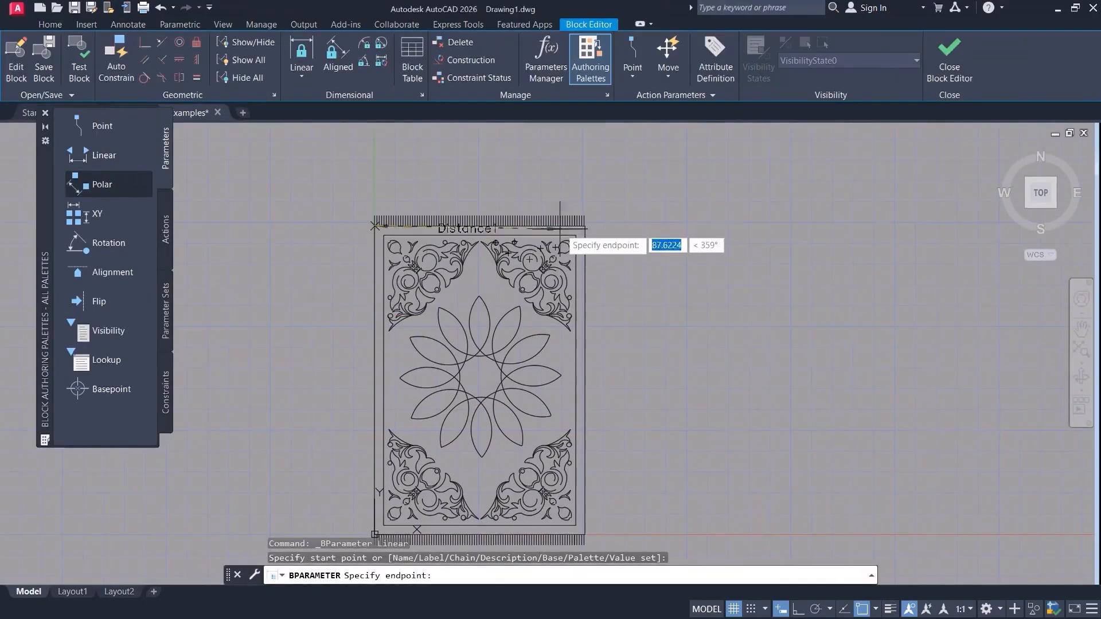
click(585, 226)
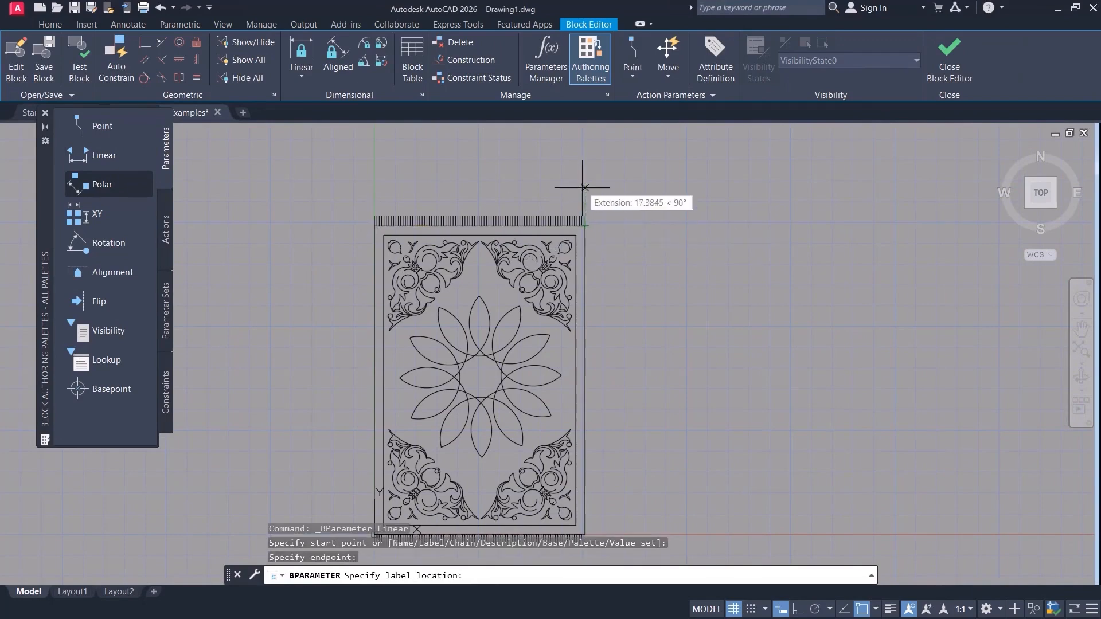
click(579, 188)
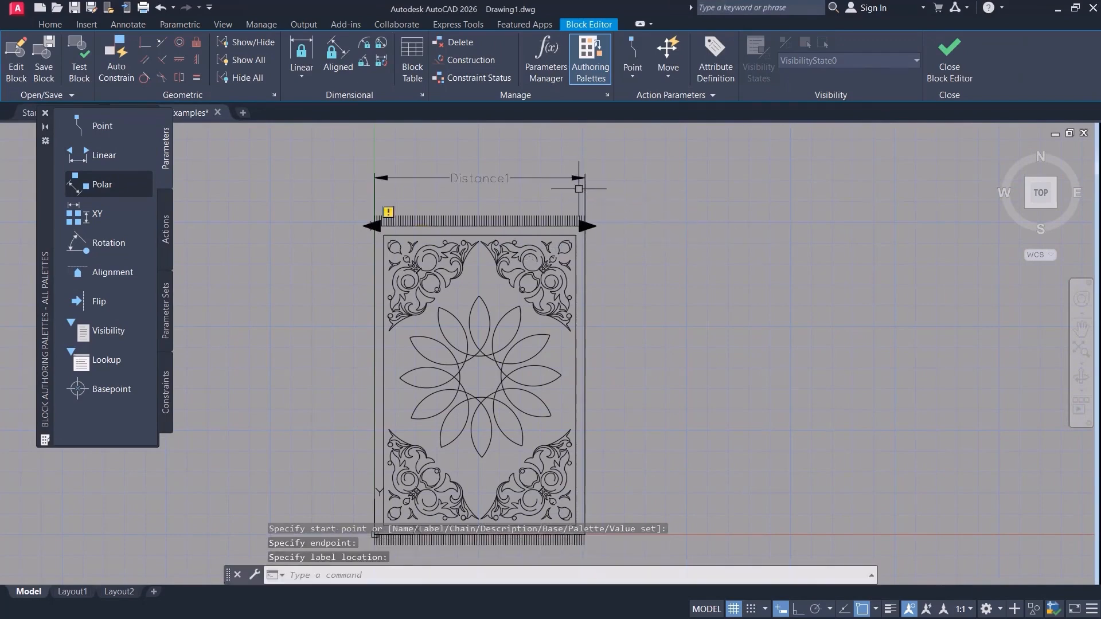
Attach a Scale action to the Distance1 linear parameter, with the whole carpet as its selection set.
double_click(479, 179)
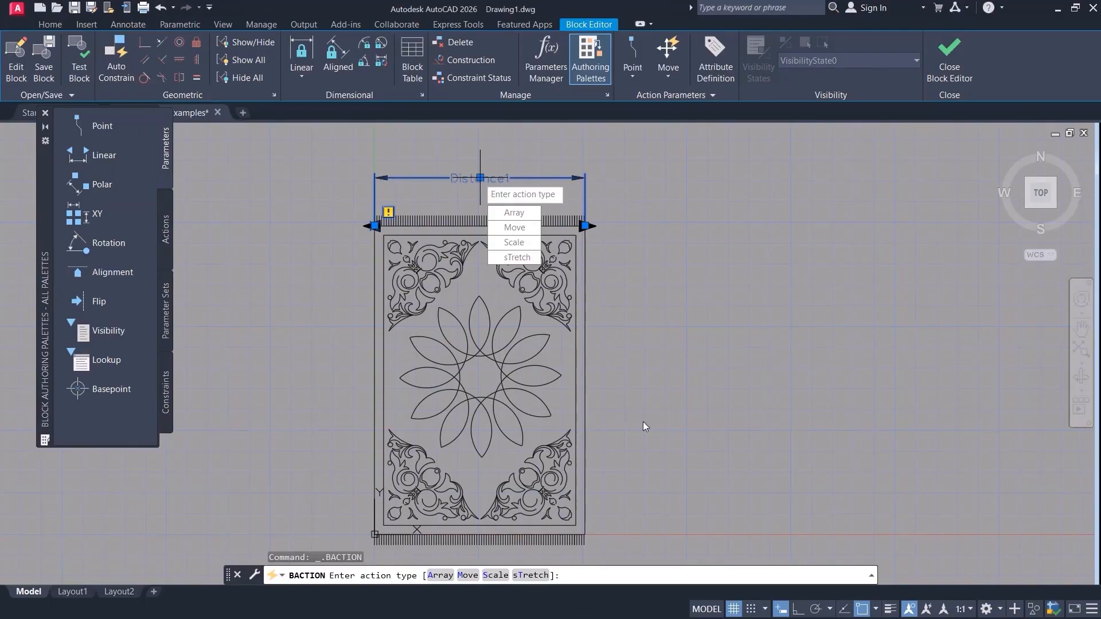
key(Escape)
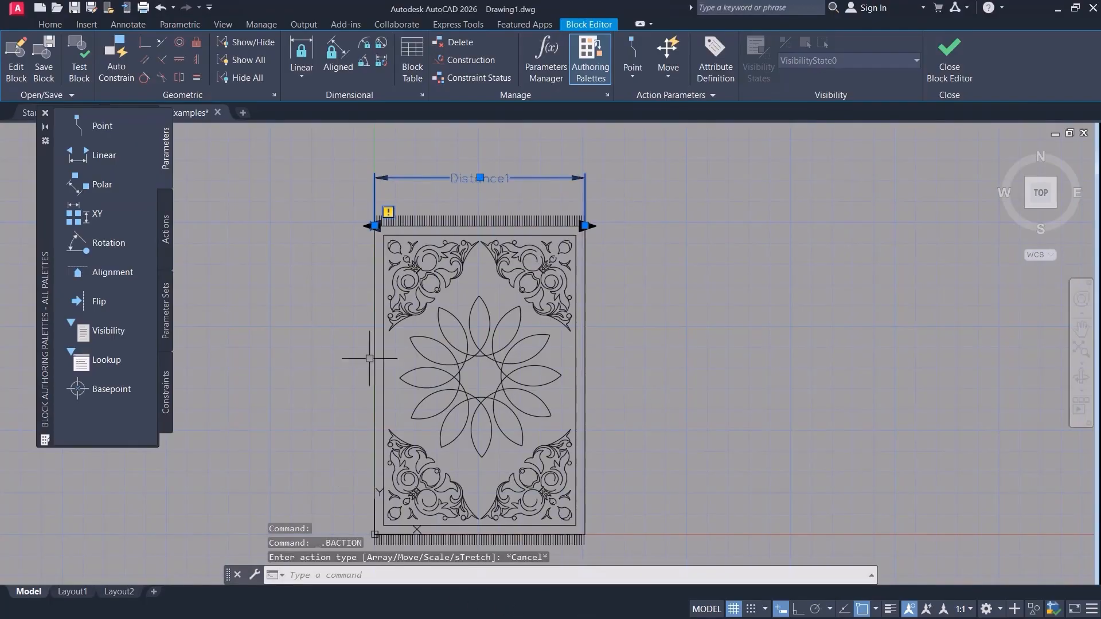
click(166, 237)
key(Escape)
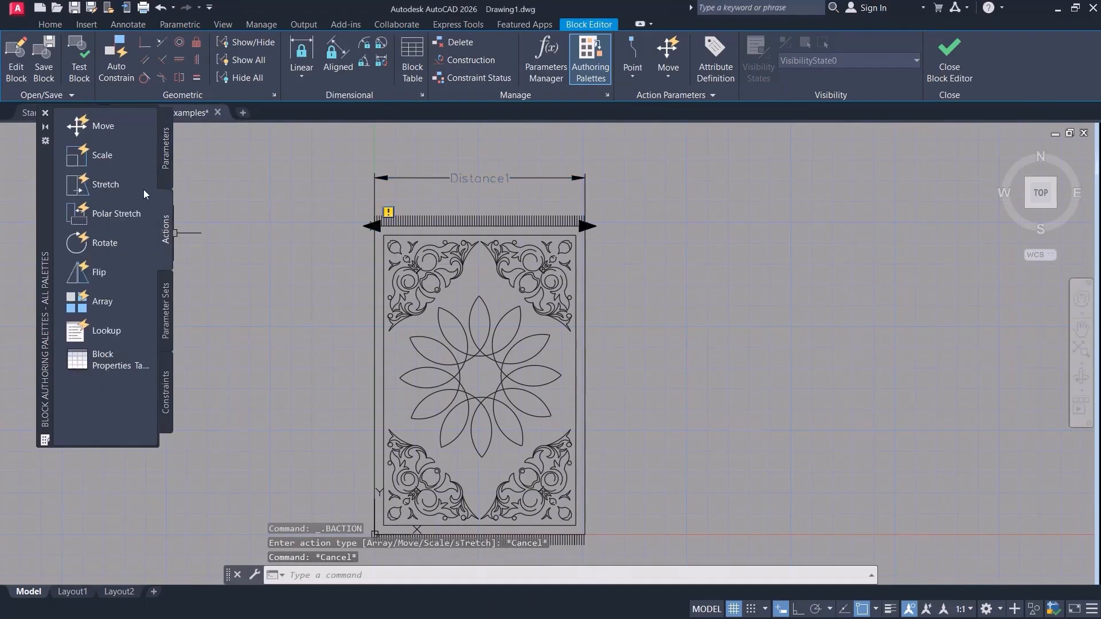
click(96, 156)
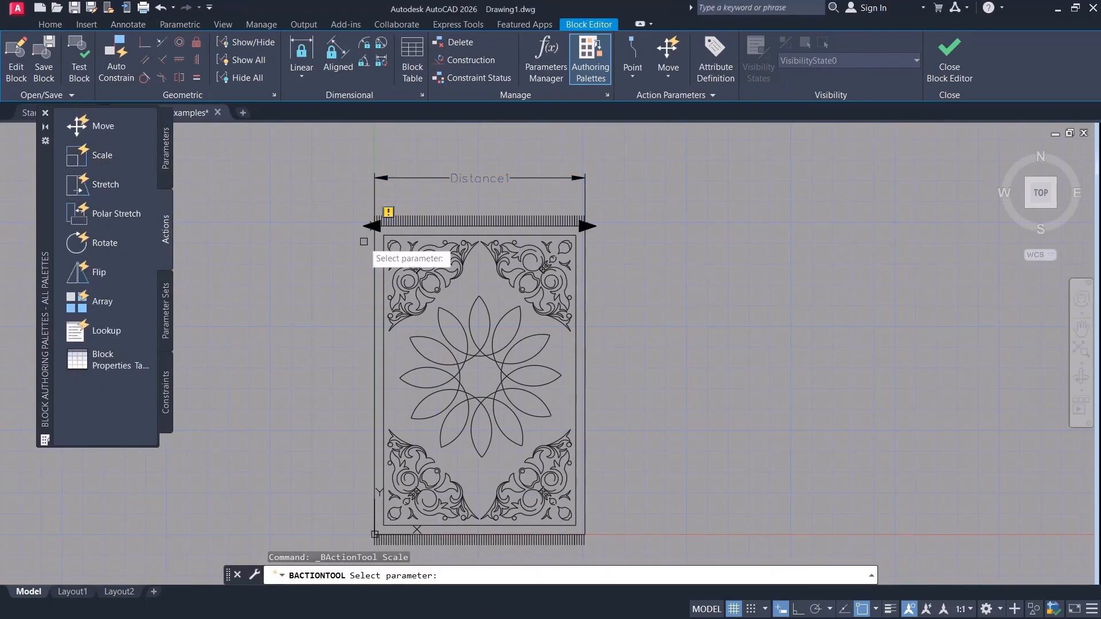
click(485, 176)
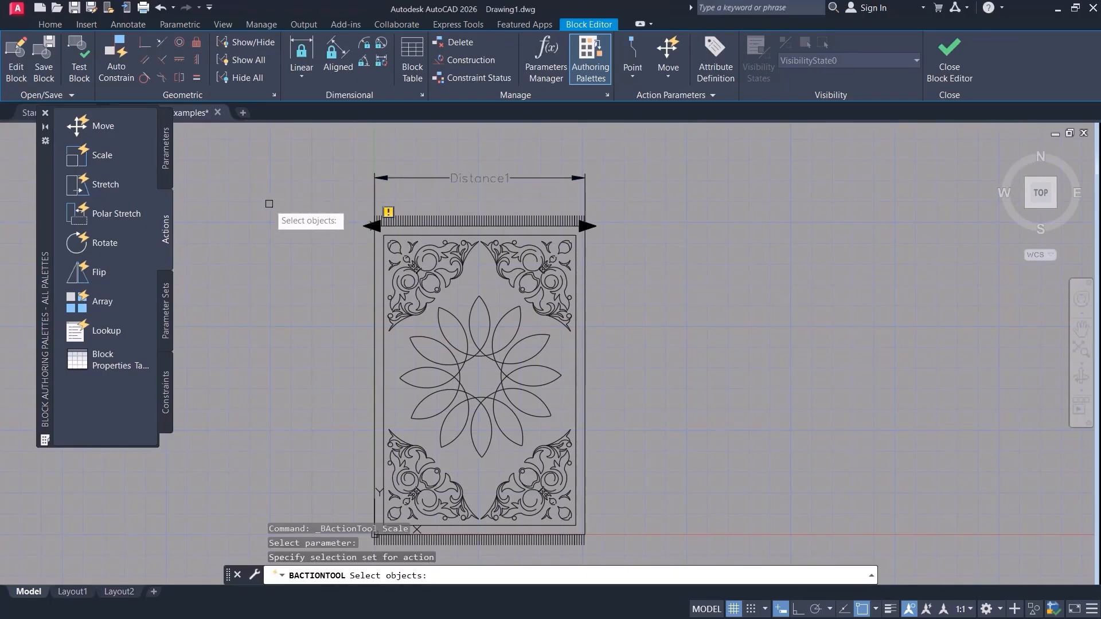
click(626, 550)
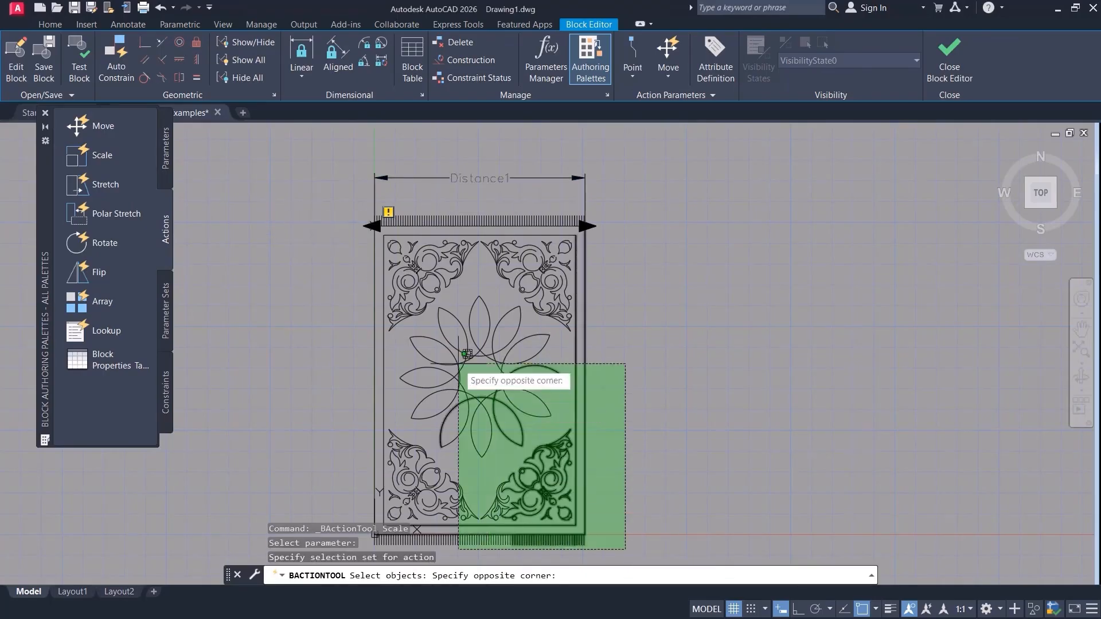
click(313, 163)
middle_drag(310, 258, 312, 243)
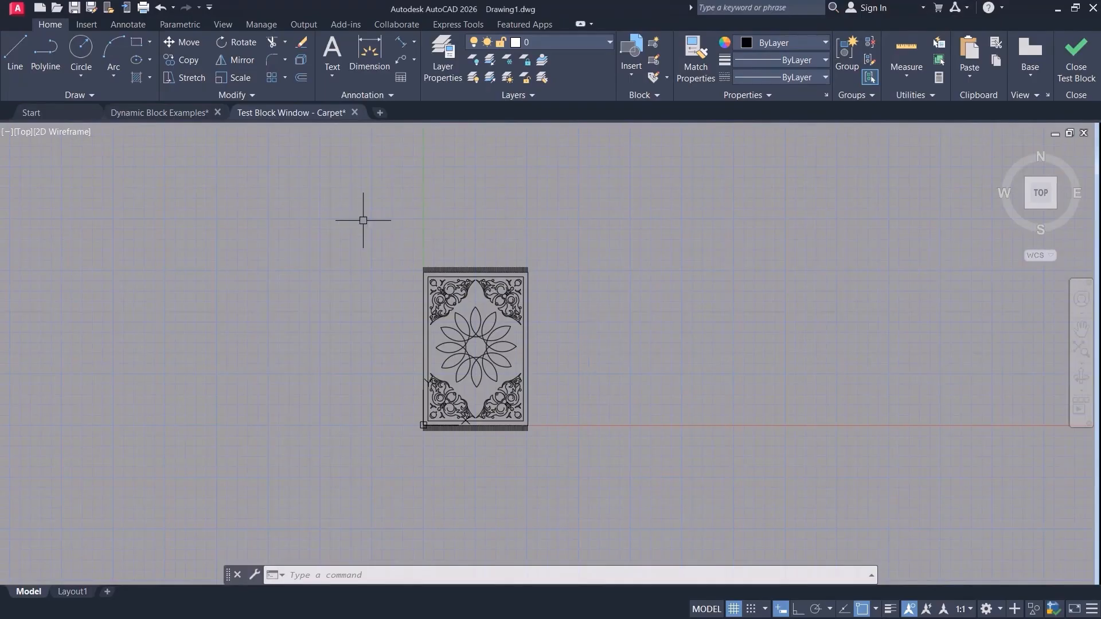
Select the carpet in the test block window and enlarge it twice with the distance grip at its upper-right corner.
middle_drag(592, 333, 478, 363)
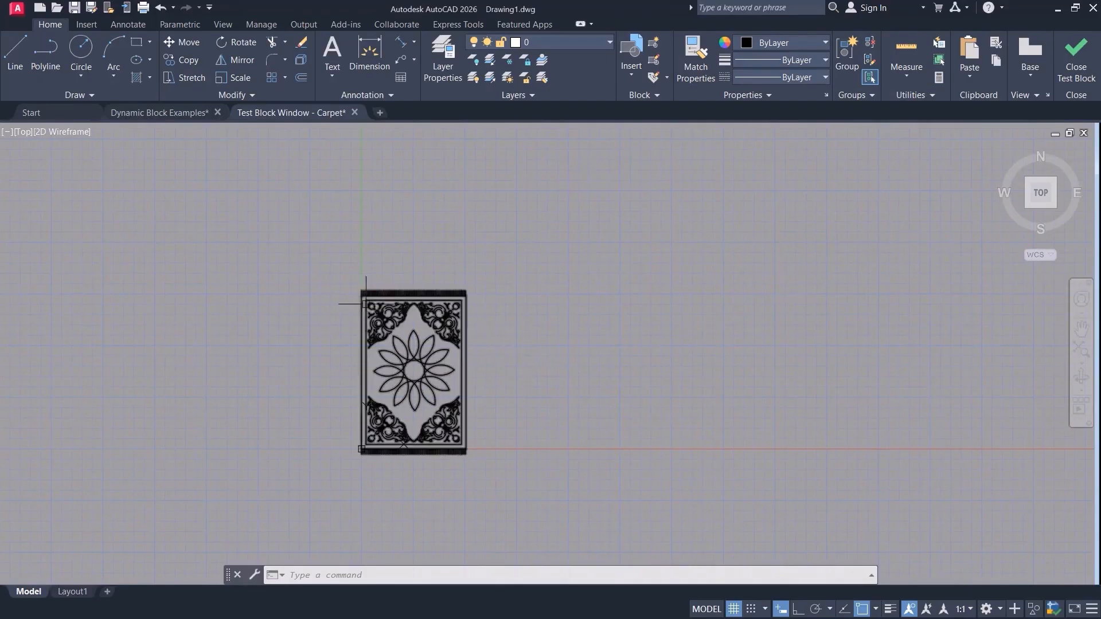
click(413, 327)
click(482, 354)
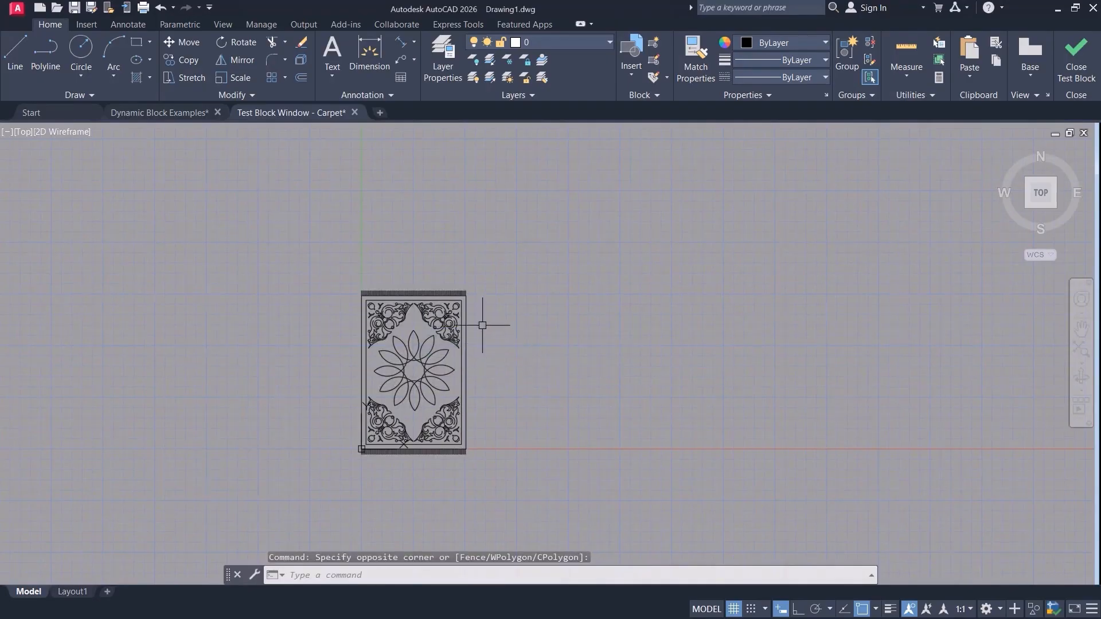
click(459, 318)
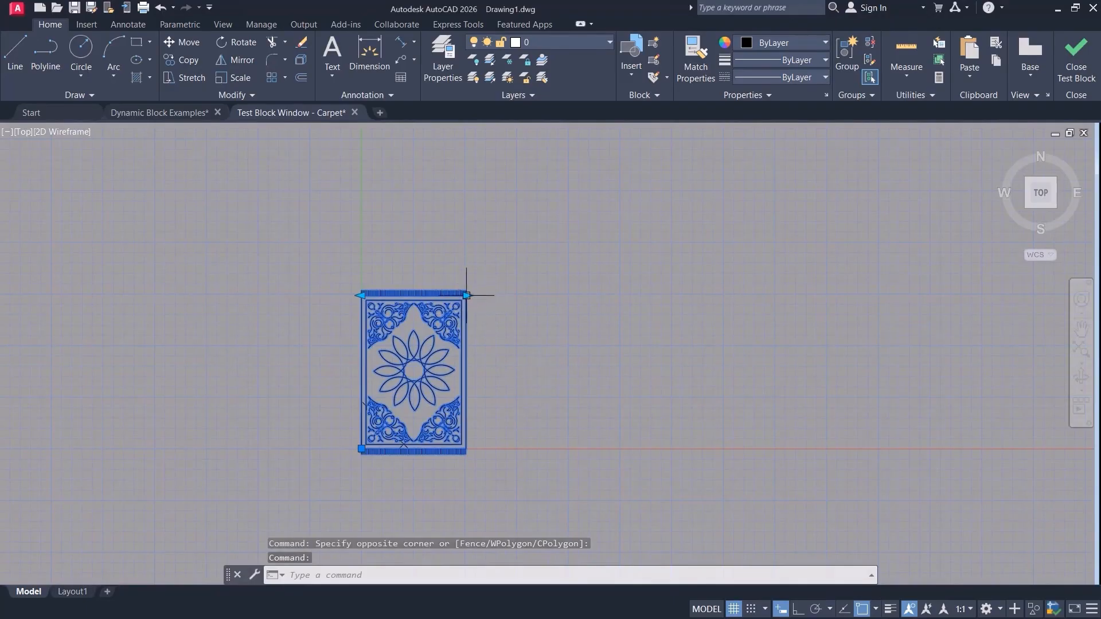
click(468, 296)
click(534, 296)
middle_drag(555, 401, 465, 283)
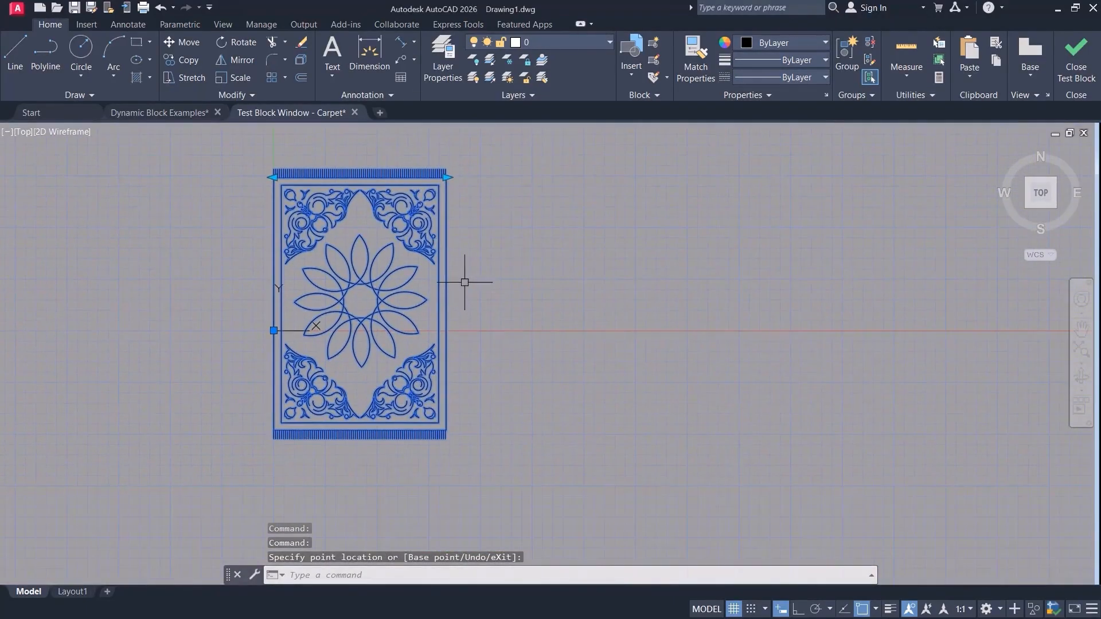
click(447, 177)
click(492, 178)
scroll(540, 328, down, 2)
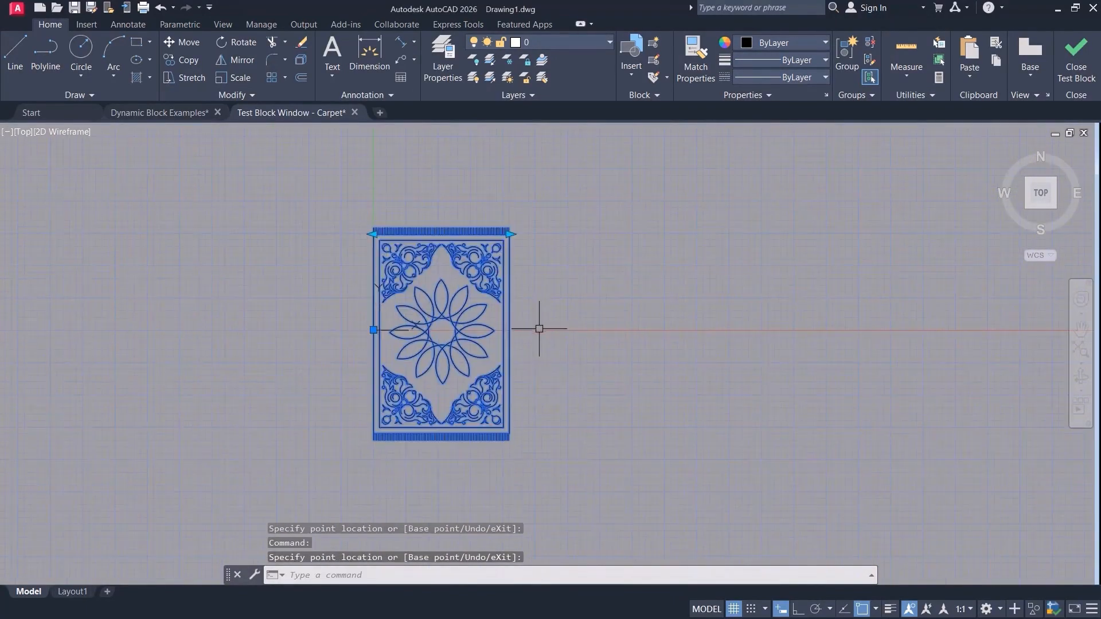
Test the carpet's opposite distance grip by pulling it outward, then scale the carpet further with the endpoint grip.
click(374, 234)
click(305, 241)
mouse_move(565, 392)
middle_down()
mouse_move(405, 353)
mouse_move(354, 298)
middle_up()
click(349, 195)
click(450, 210)
scroll(472, 314, down, 2)
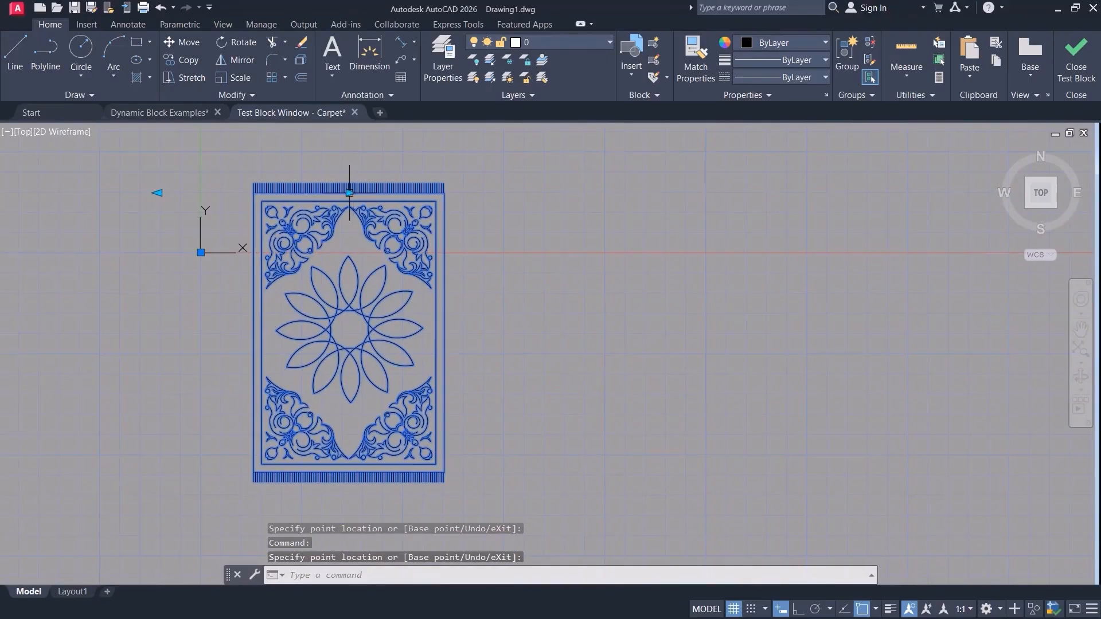
click(349, 193)
click(425, 210)
double_click(479, 245)
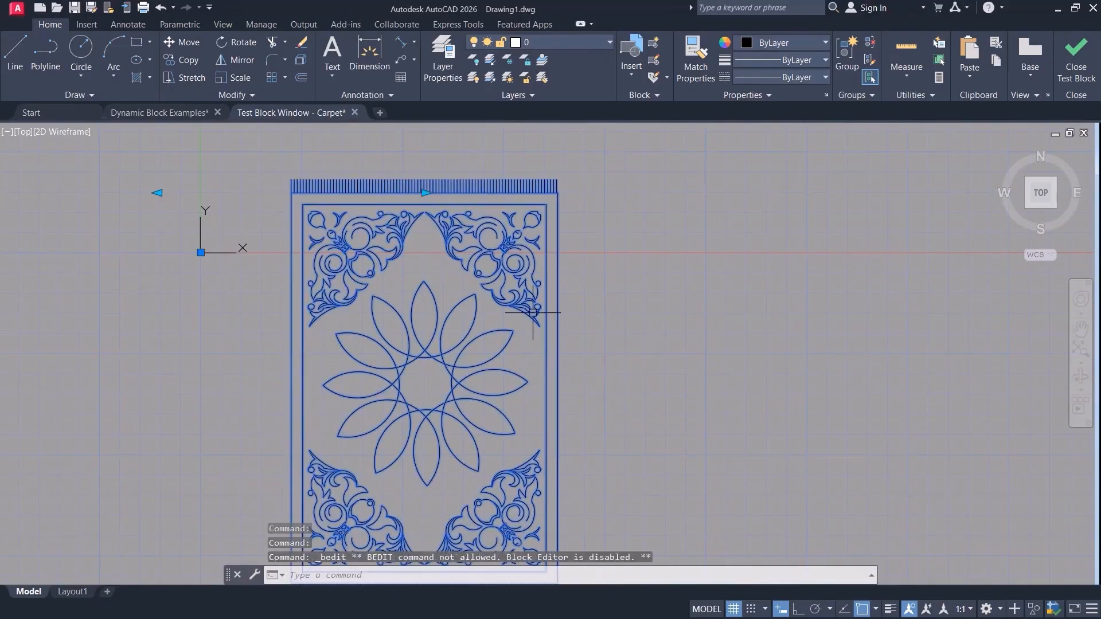
Close the test block window and set the Distance1 linear parameter's number of grips to 1.
click(1068, 67)
click(468, 170)
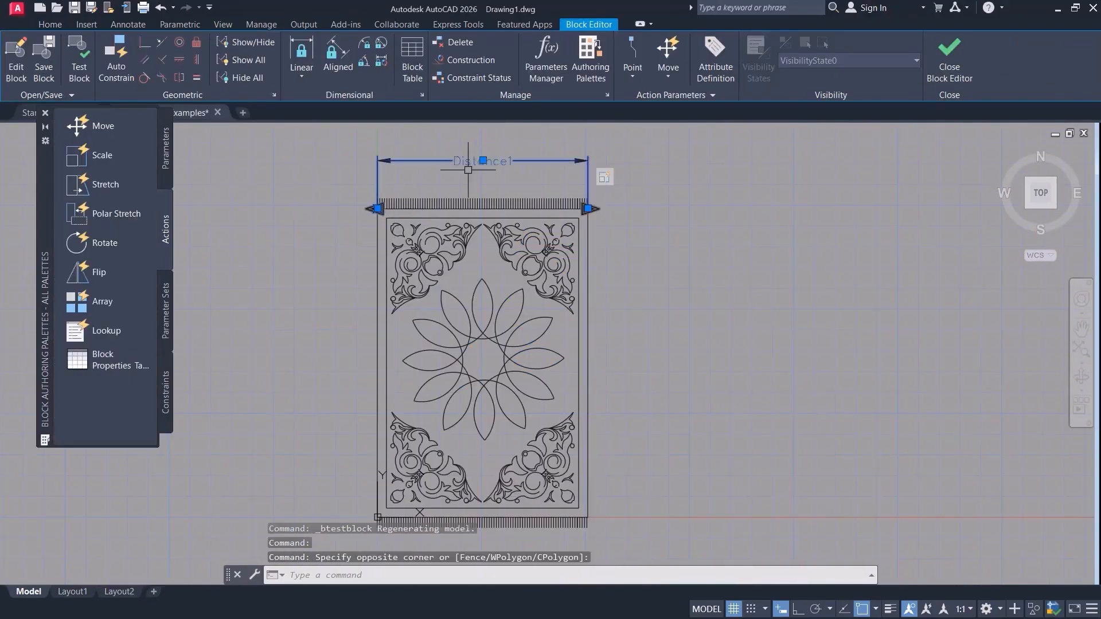
double_click(468, 170)
scroll(195, 441, down, 2)
click(202, 516)
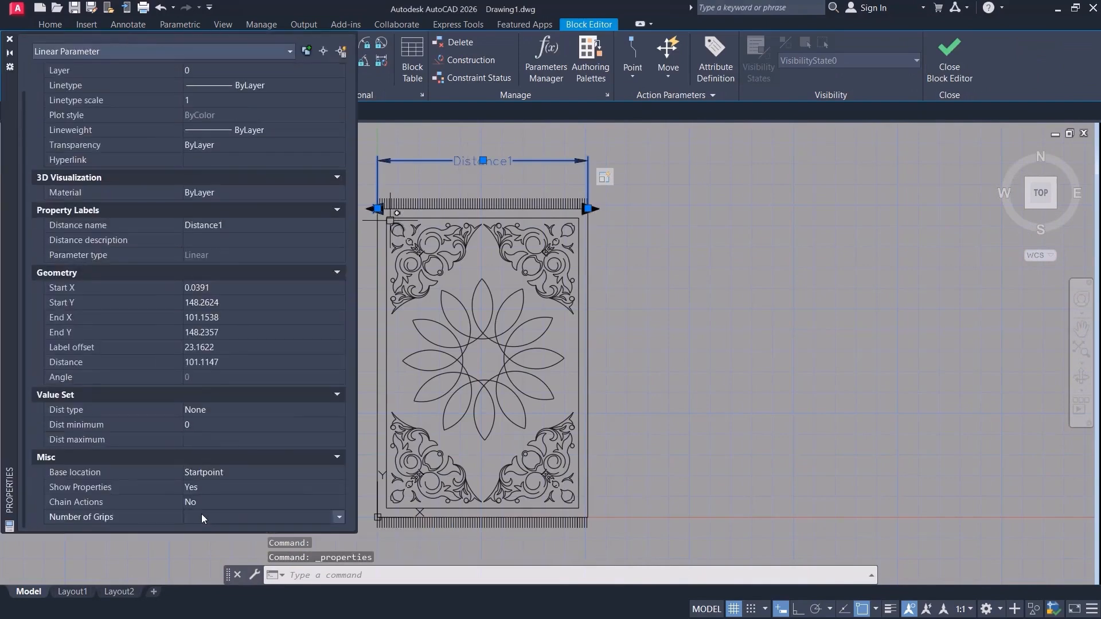
click(205, 519)
click(206, 530)
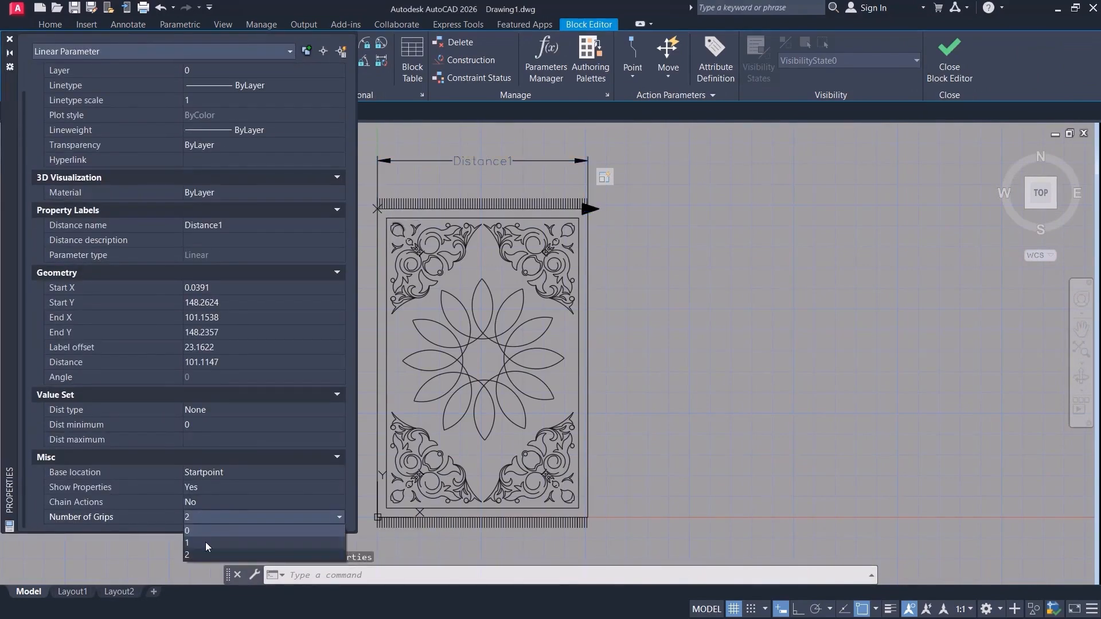
click(9, 40)
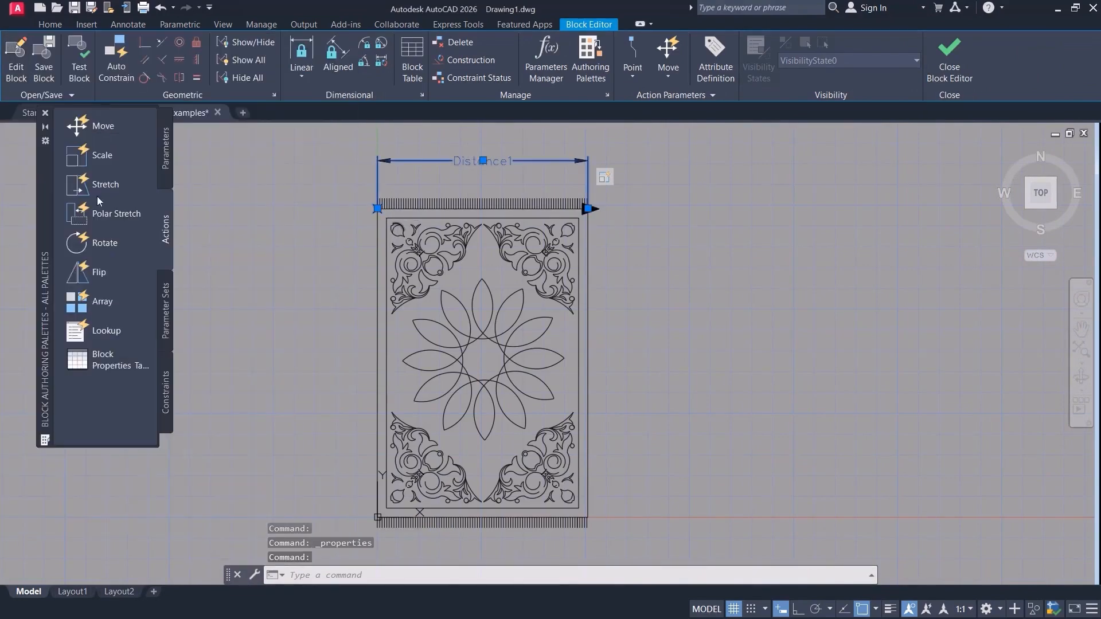
Test the carpet block again and enlarge it to a distance of about 214 with its single grip.
click(78, 68)
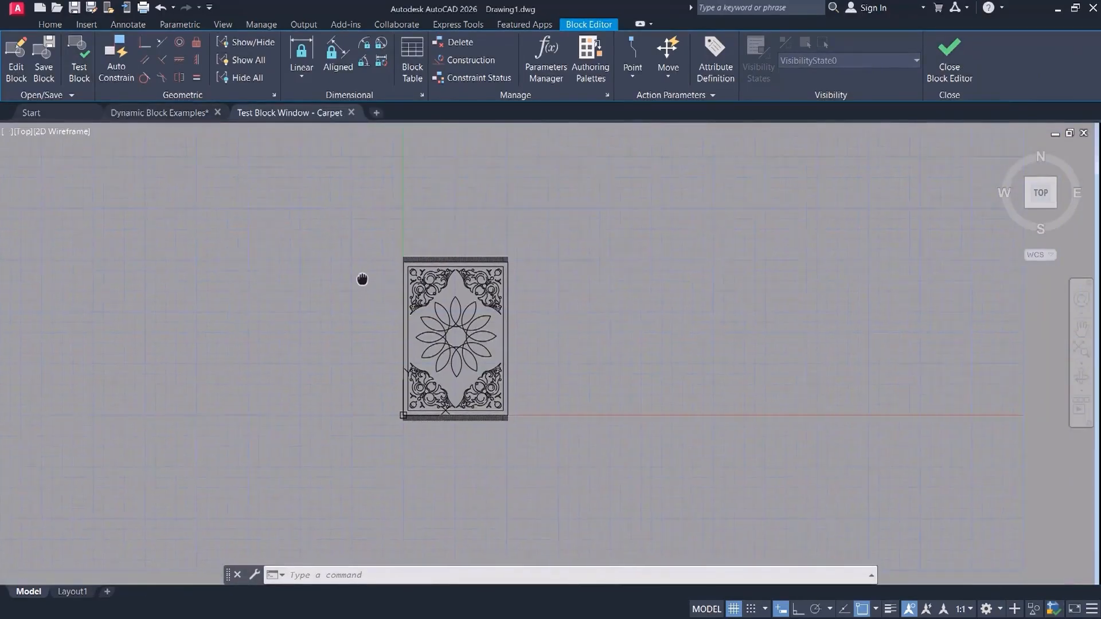
middle_drag(362, 280, 331, 266)
click(455, 248)
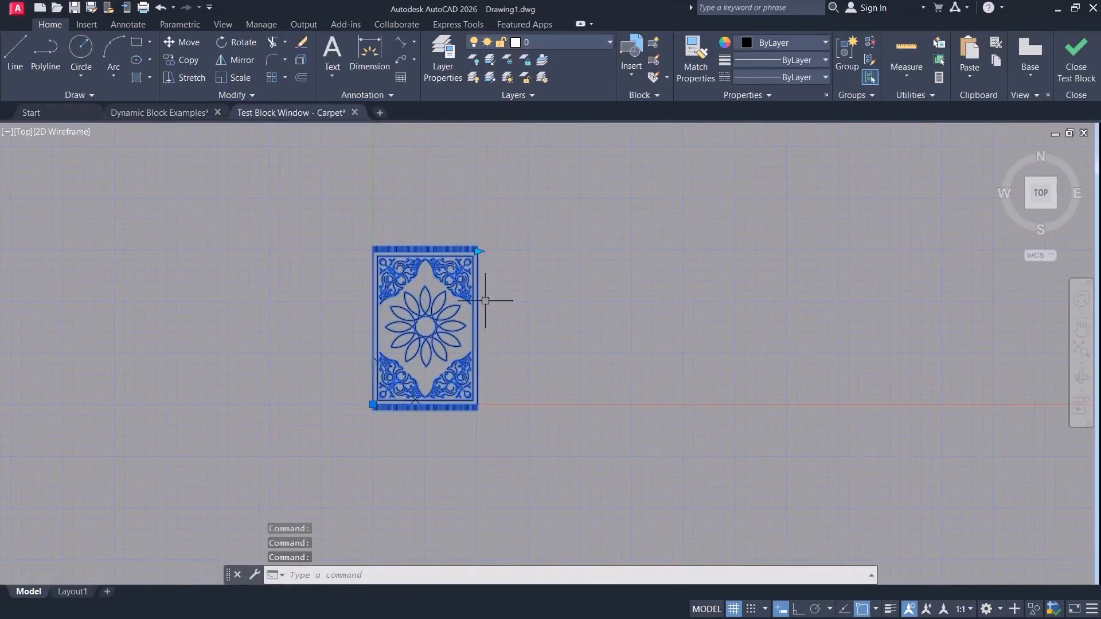
click(478, 251)
middle_drag(540, 377, 477, 294)
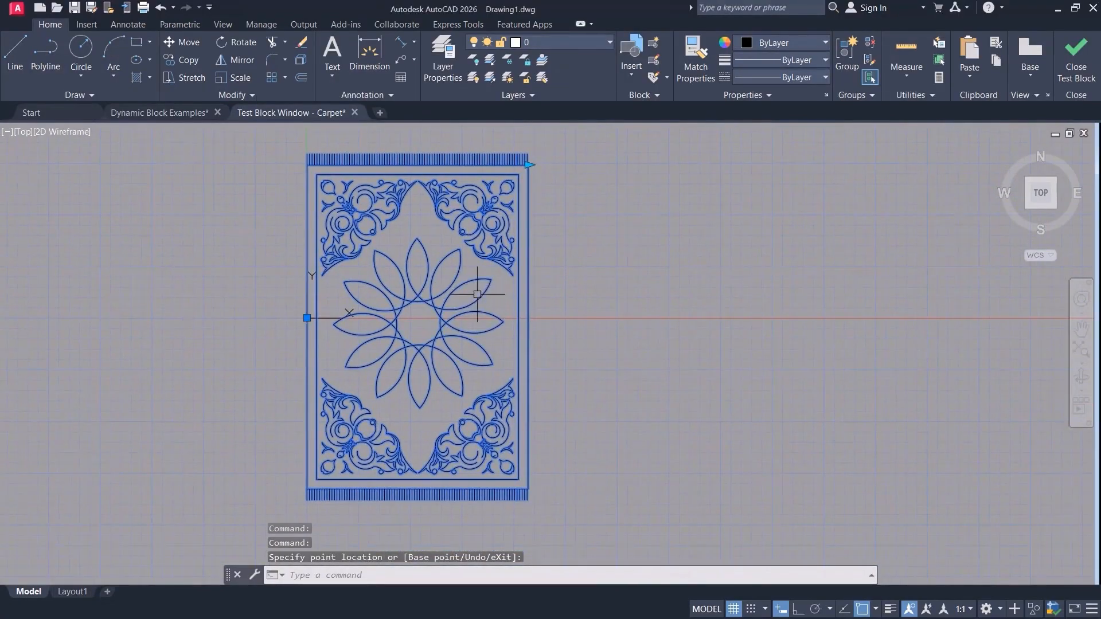
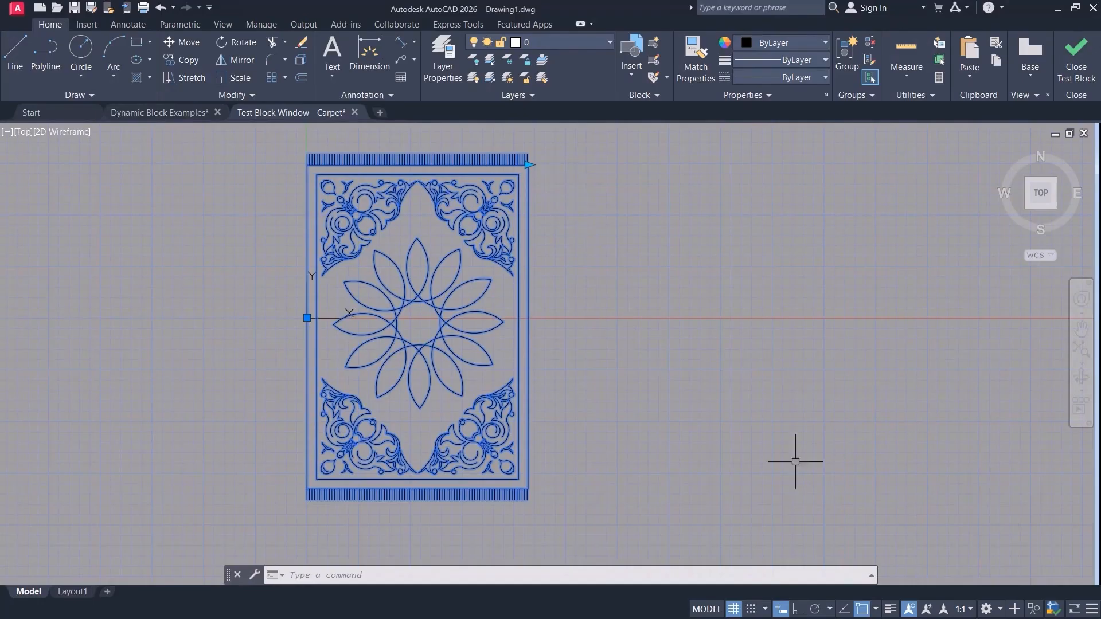
Shrink and enlarge the test carpet alternately with its single distance grip, finishing with an enlargement.
click(528, 165)
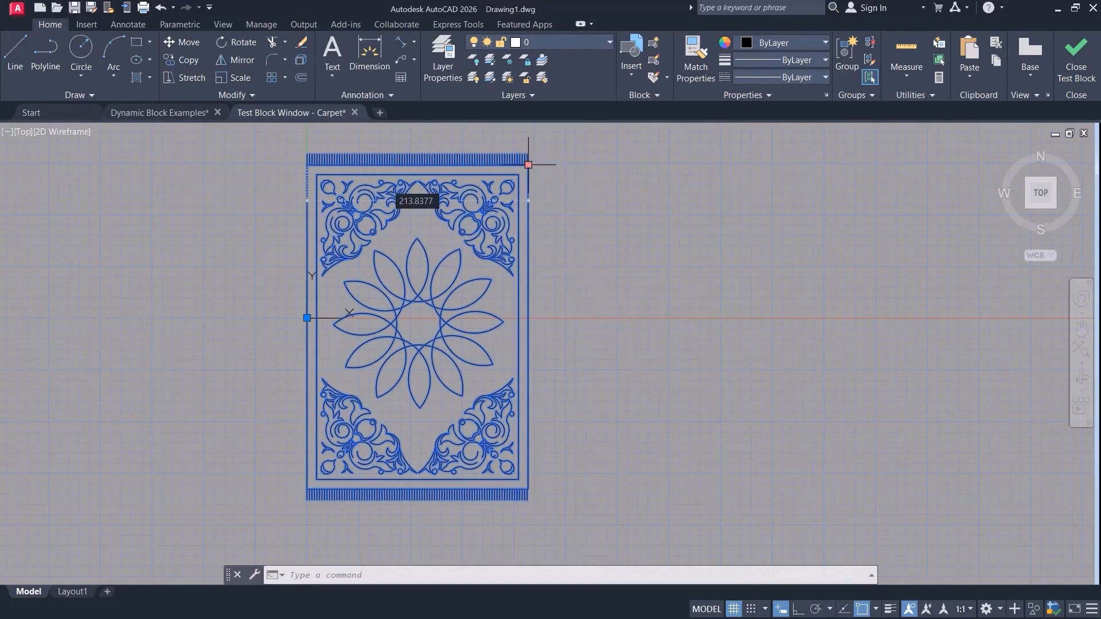
click(528, 165)
click(424, 165)
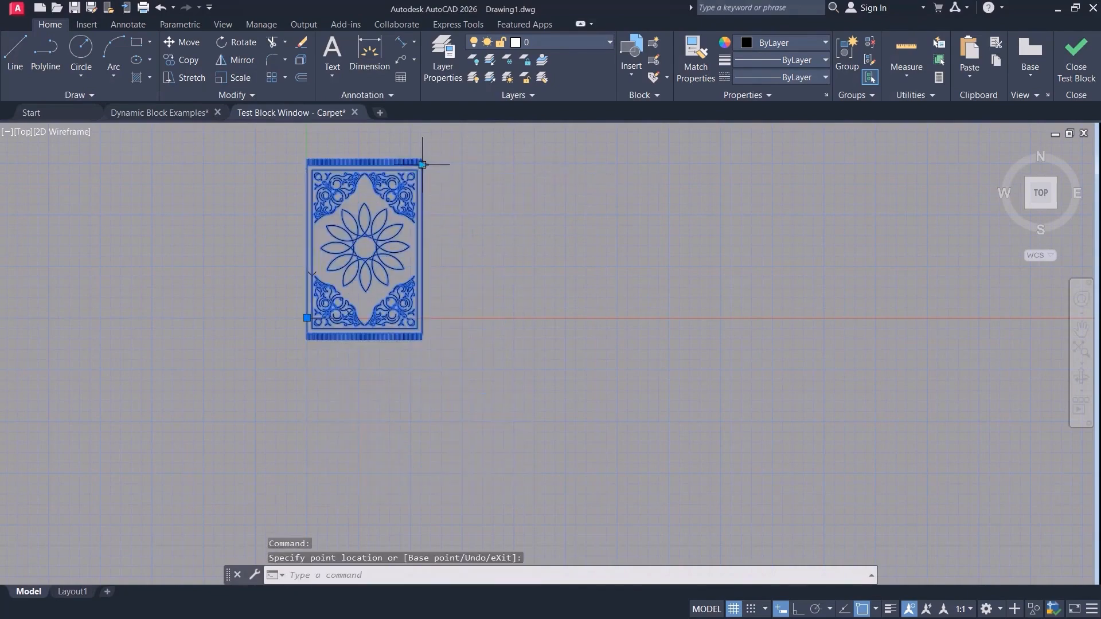
click(561, 185)
click(570, 165)
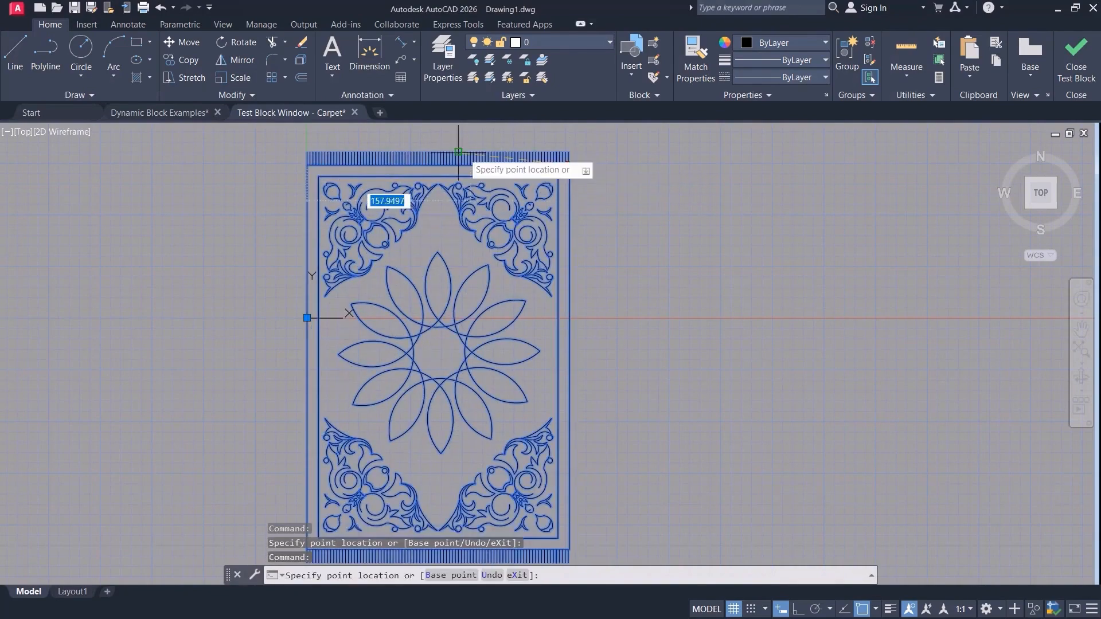
click(431, 164)
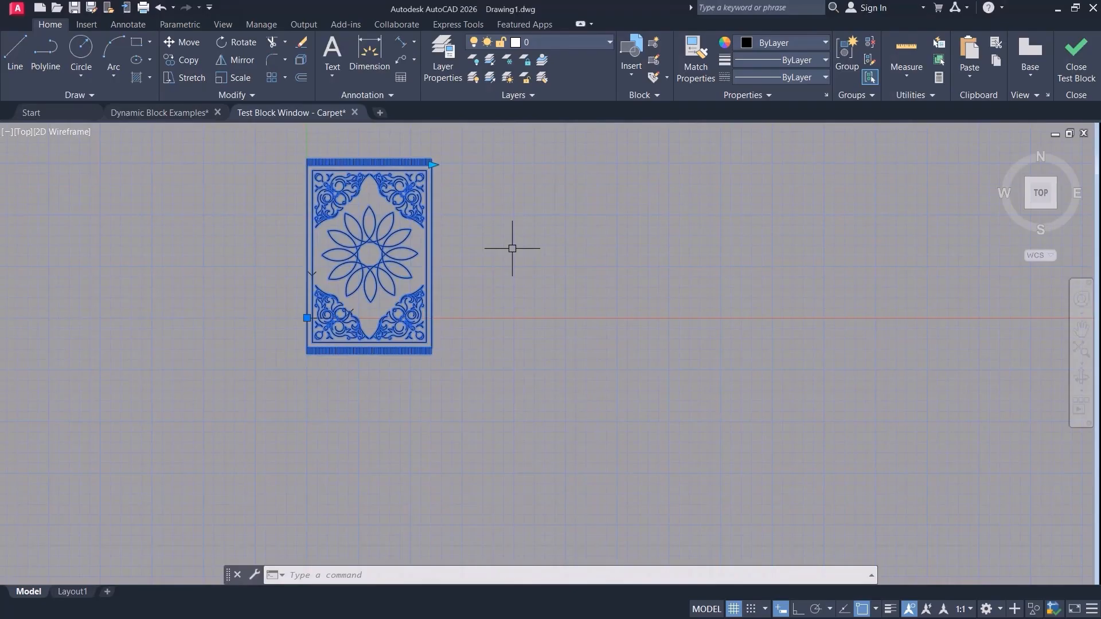
click(433, 164)
click(433, 165)
click(591, 224)
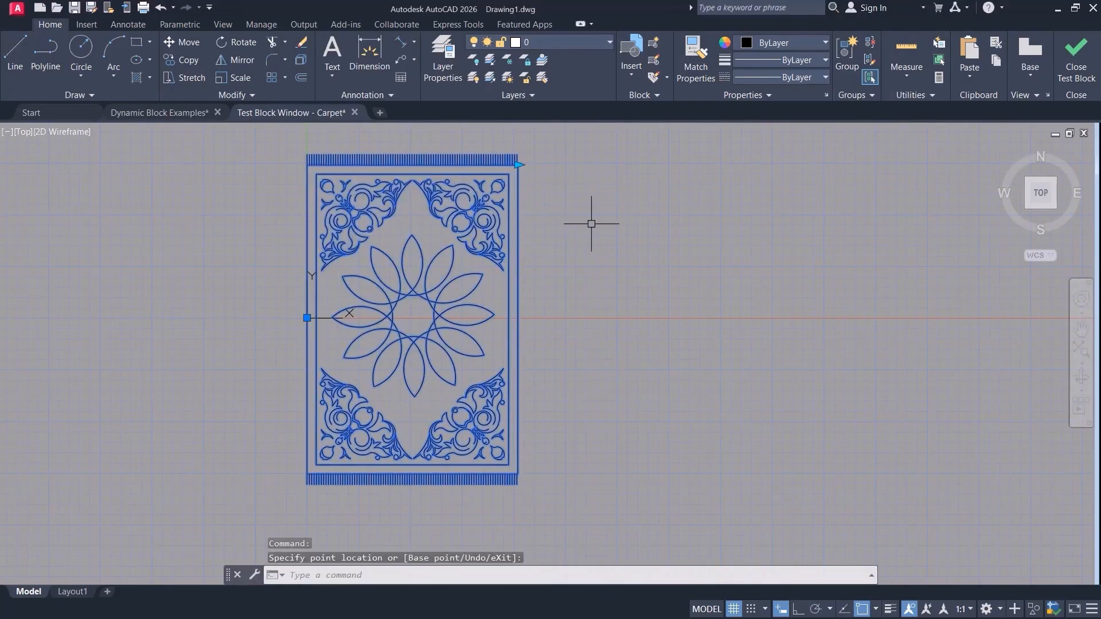
Close the test block window, set the Distance1 linear parameter's distance type to List, and open its distance value list for editing.
click(1076, 67)
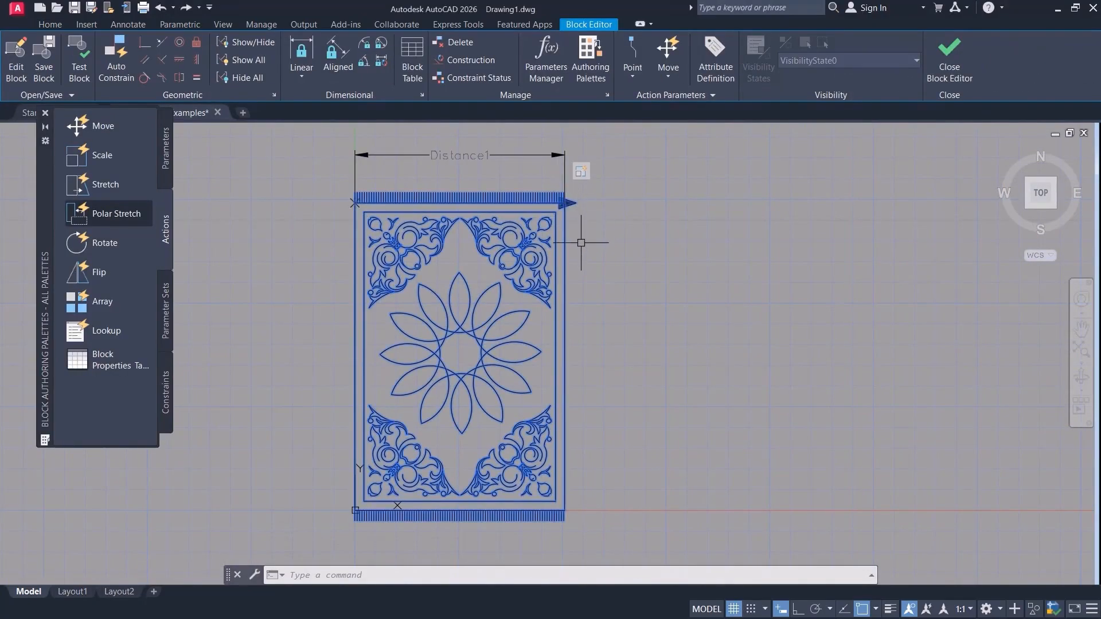
click(491, 140)
key(ctrl+1)
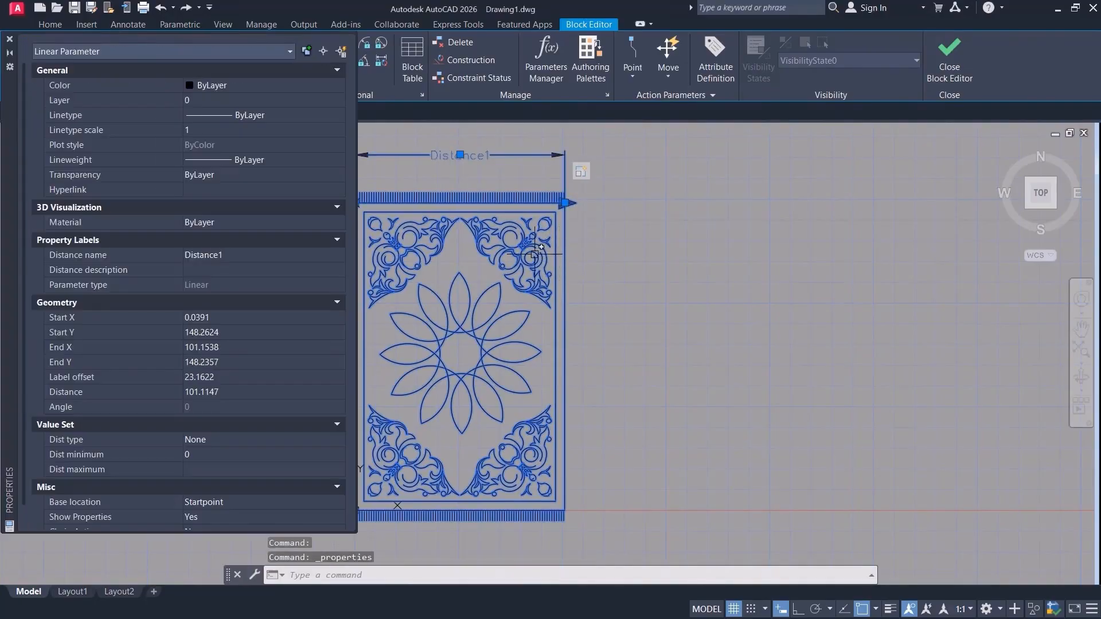
scroll(164, 351, down, 2)
click(212, 408)
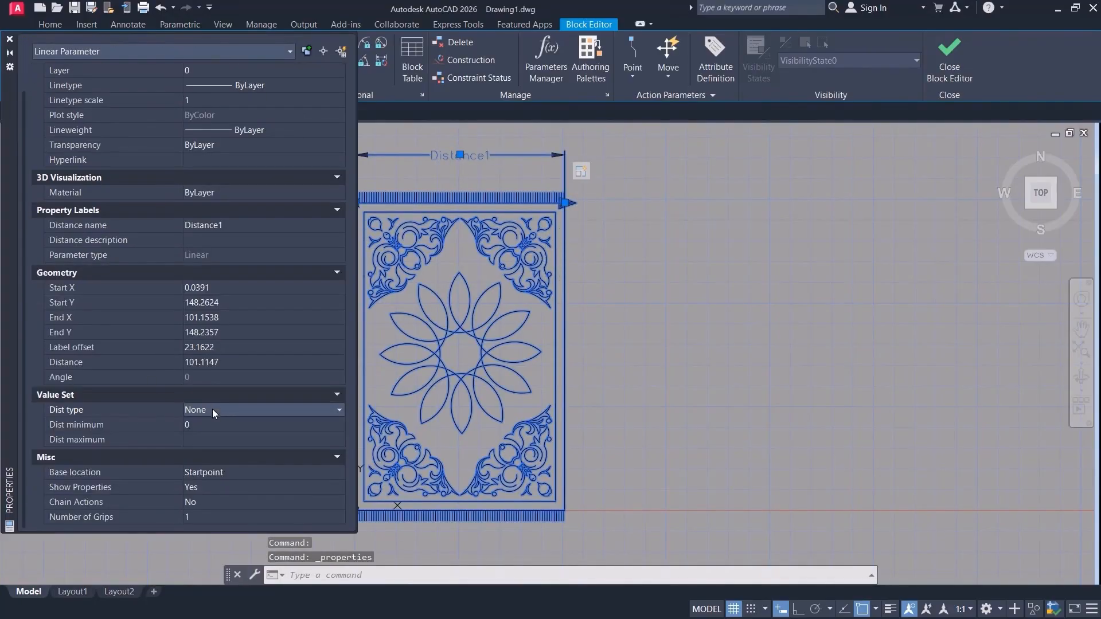
click(212, 408)
click(205, 450)
click(202, 440)
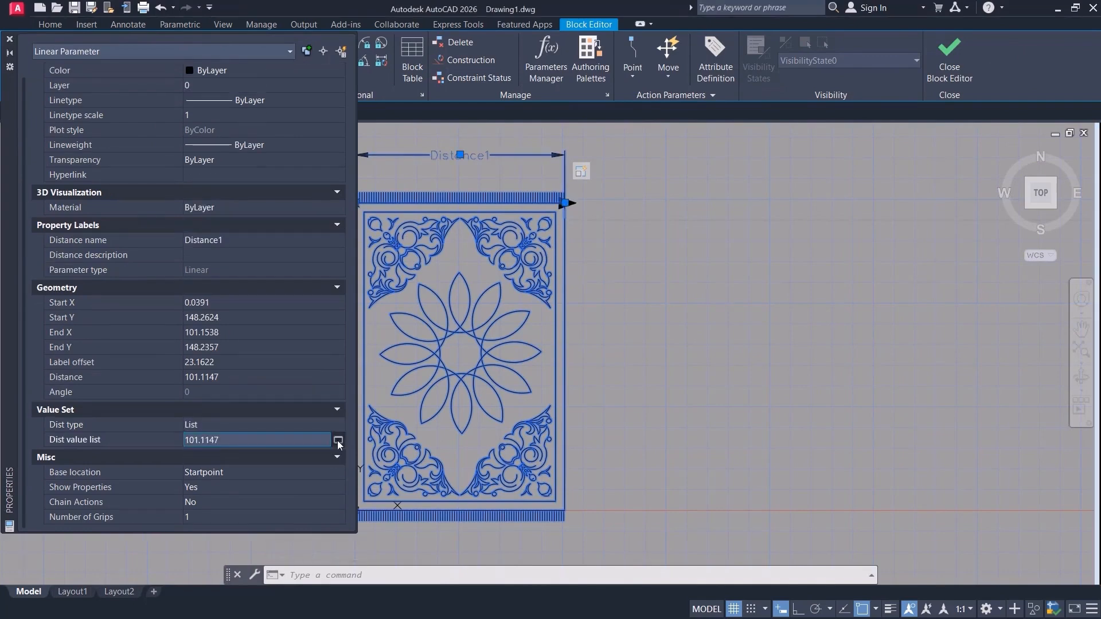
click(337, 439)
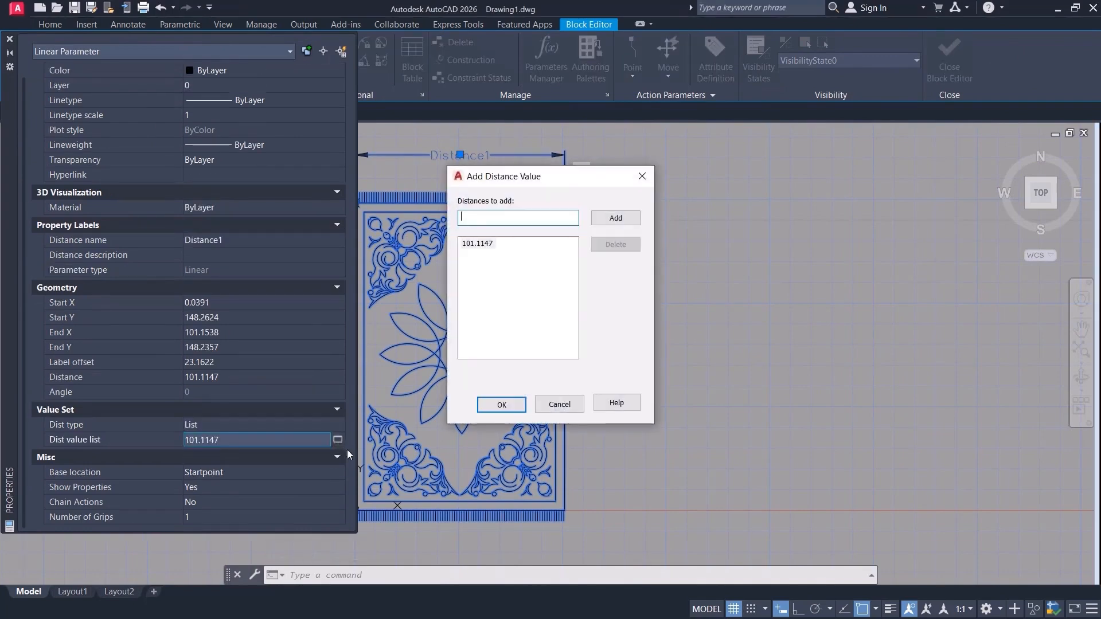
Delete the existing distance from the value list and add 100, 200 and 400 one at a time.
click(482, 246)
click(615, 245)
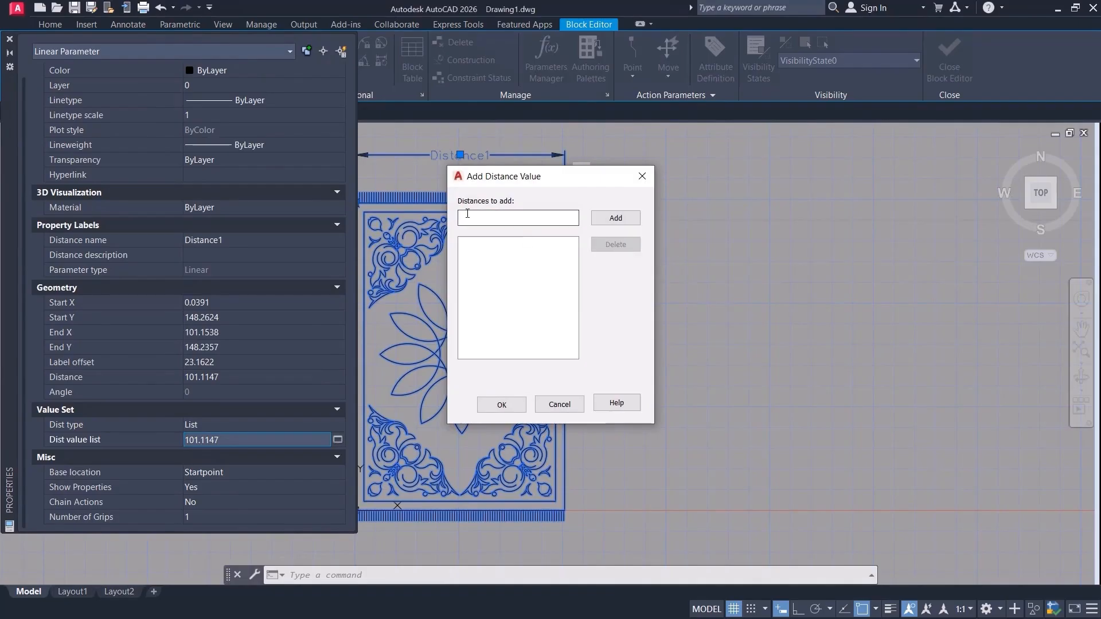
text(100)
click(614, 220)
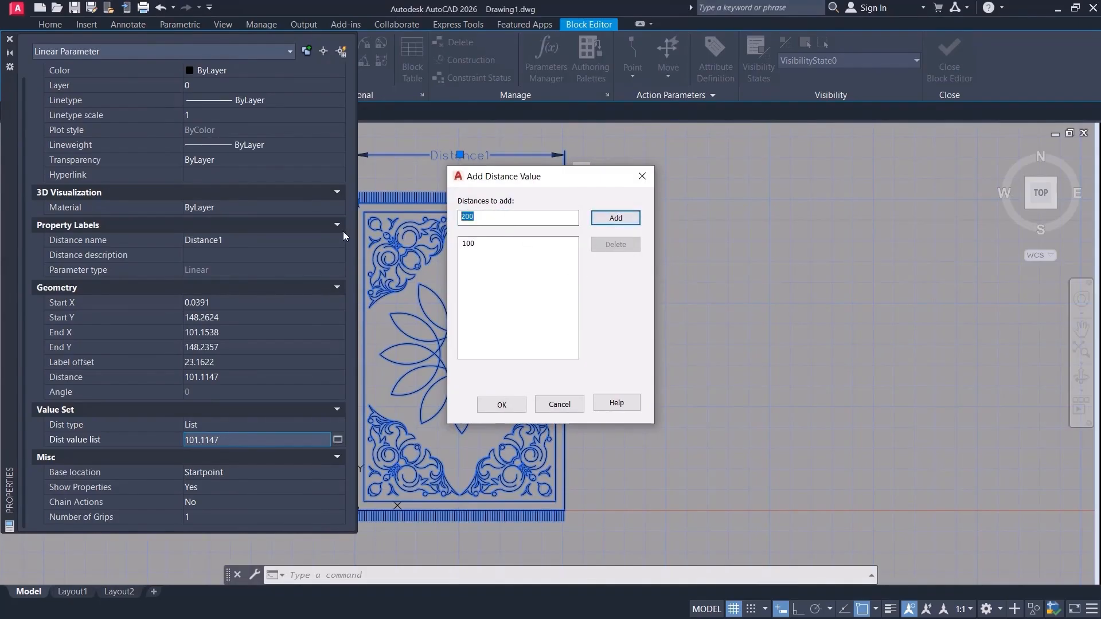
click(602, 220)
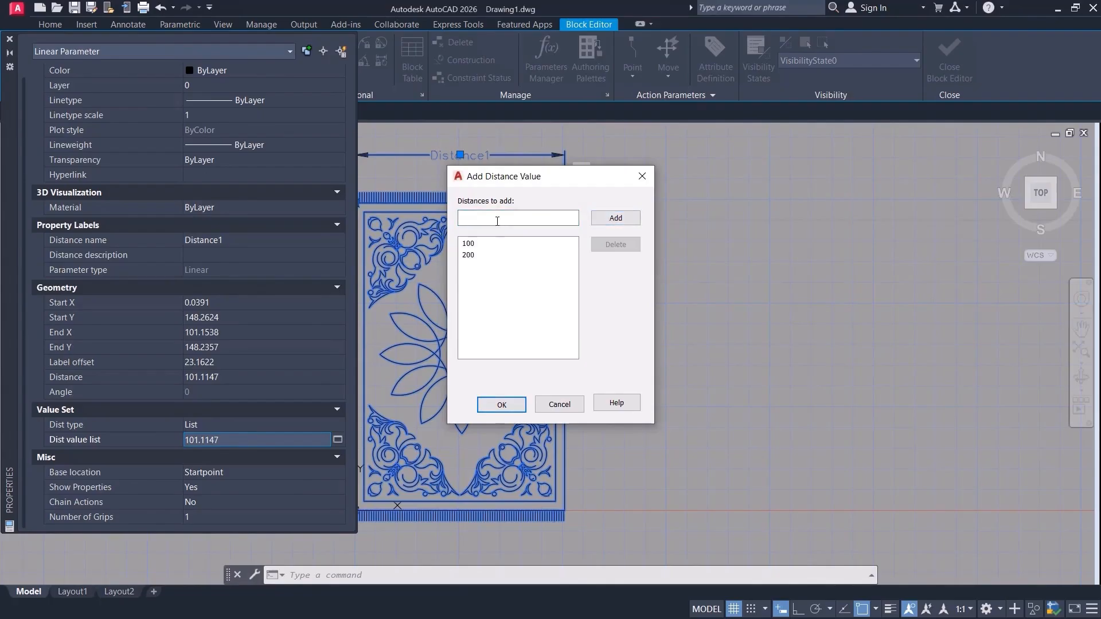
text(400)
click(625, 226)
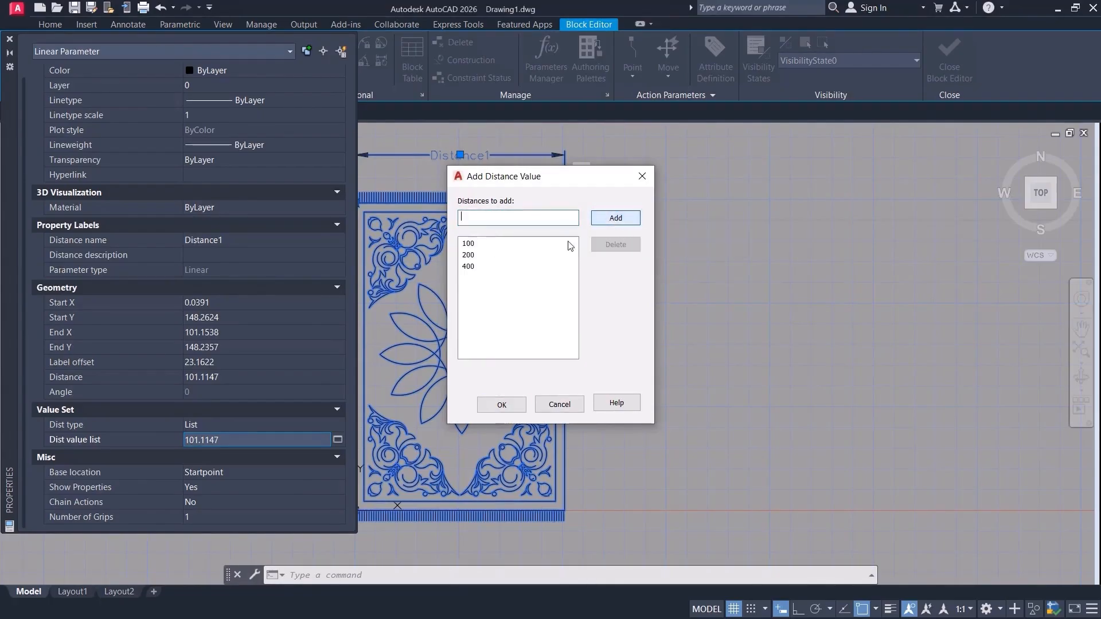
Clear the distance value list, add 100, 200 and 400 as one comma-separated entry, and confirm the list.
drag(491, 247, 466, 267)
click(610, 245)
click(504, 218)
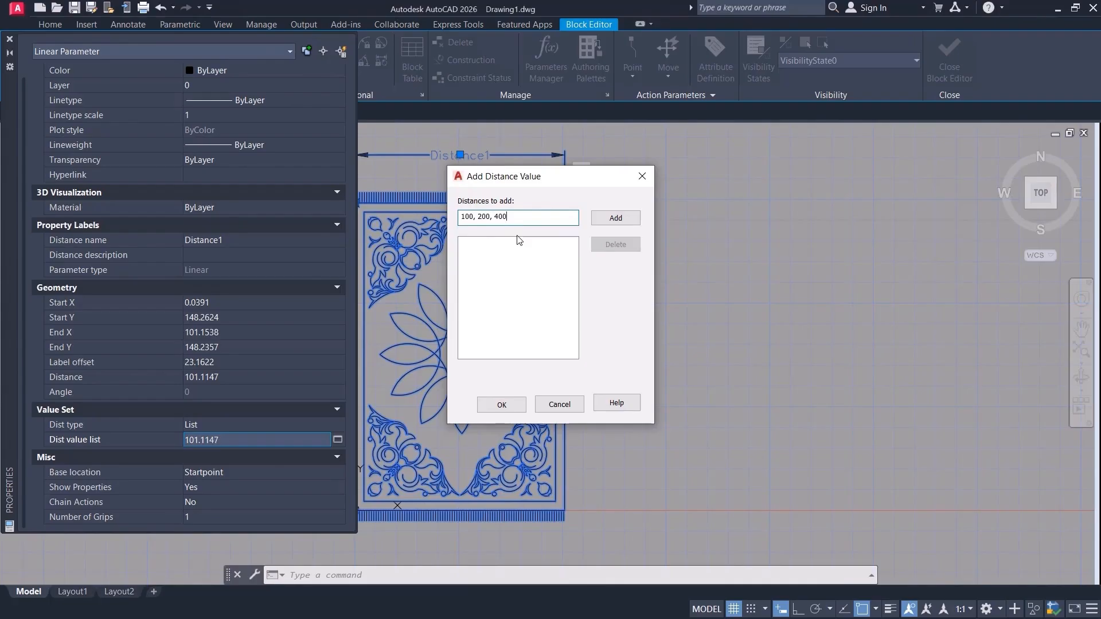
click(616, 221)
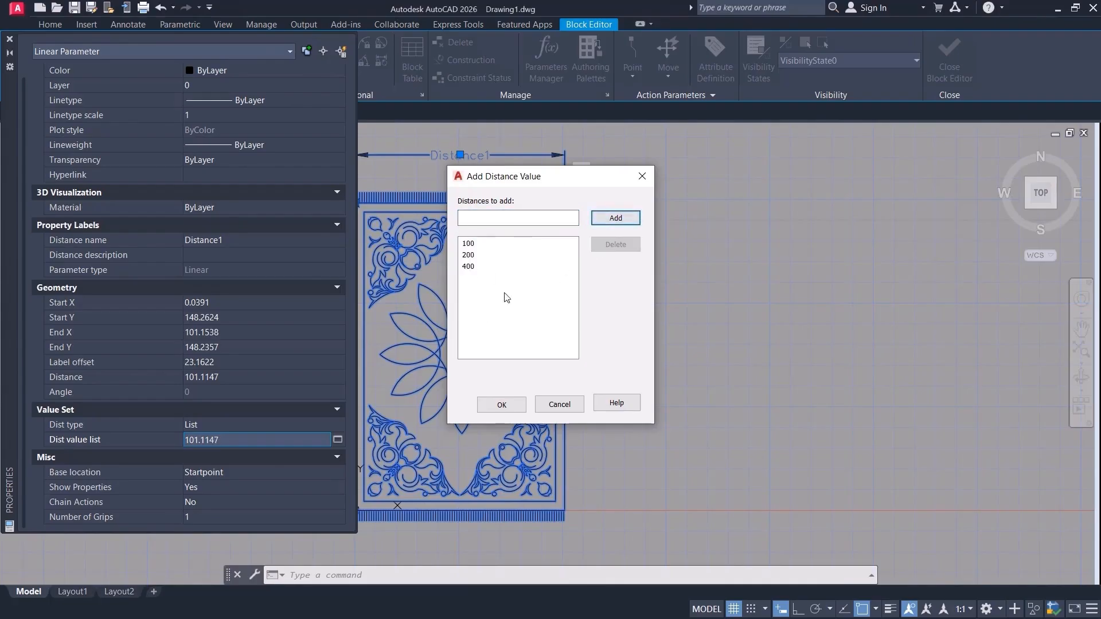
click(499, 409)
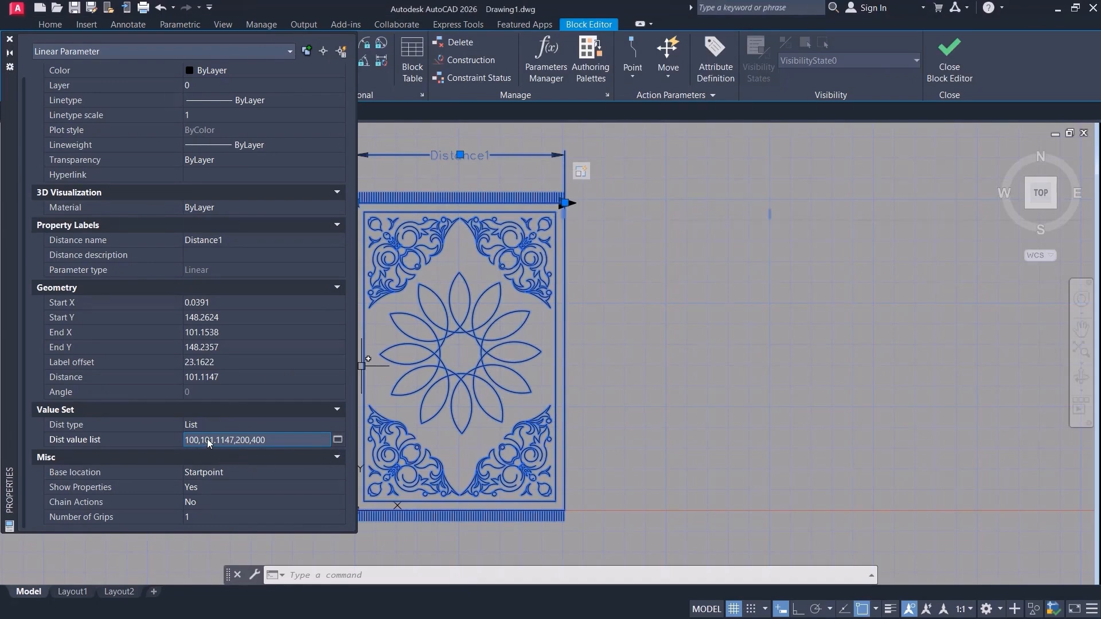
click(9, 38)
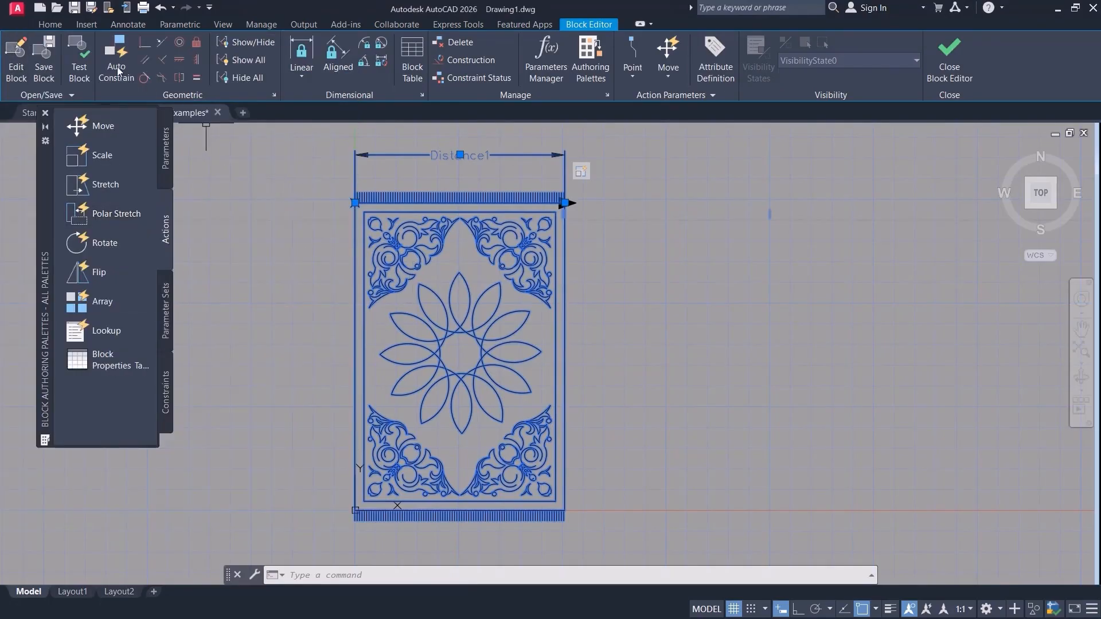
Test the carpet block, scaling it with its distance grip to the listed value 200 and then to 400.
click(78, 57)
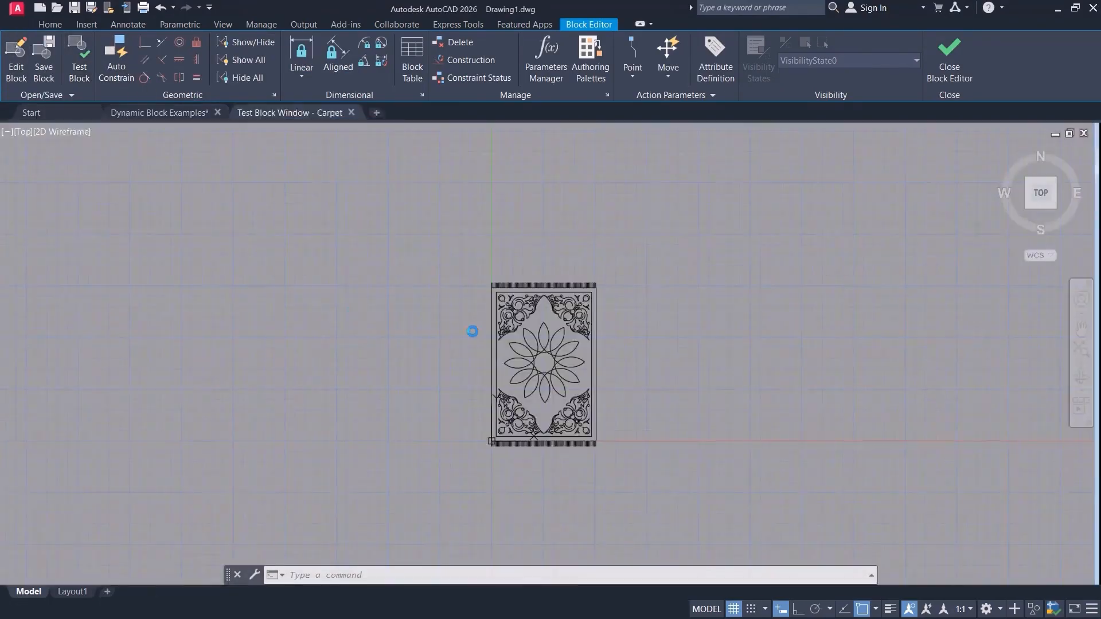
click(339, 286)
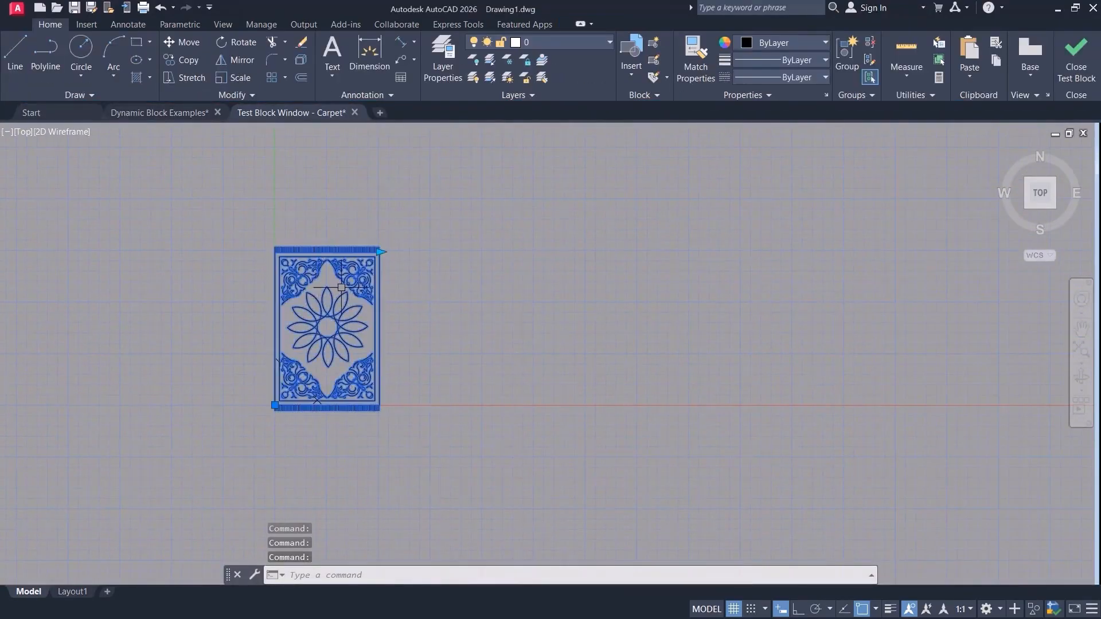
click(380, 251)
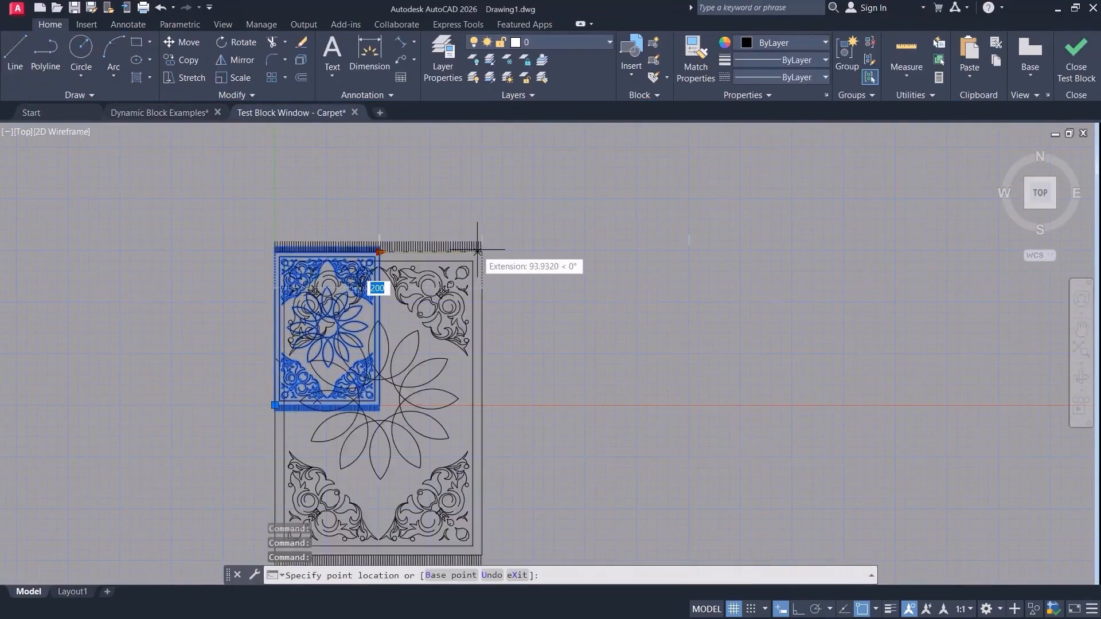
click(479, 251)
scroll(463, 364, down, 2)
middle_drag(421, 346, 251, 244)
click(306, 191)
click(439, 231)
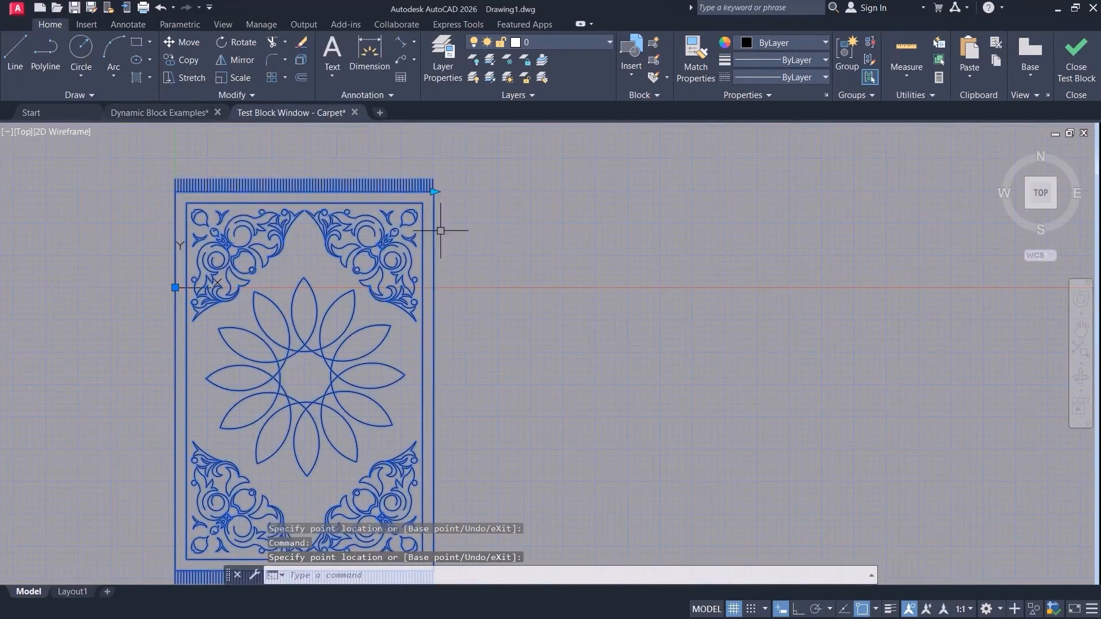
Close the test block window and the Block Editor, saving the changes to the Carpet block.
click(1077, 63)
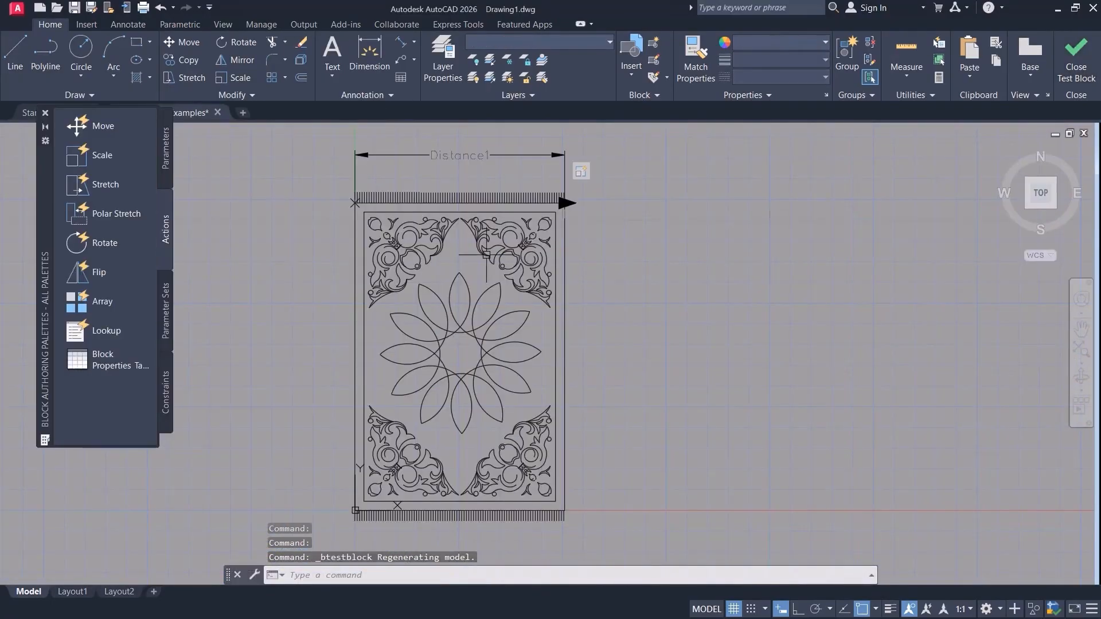
click(949, 57)
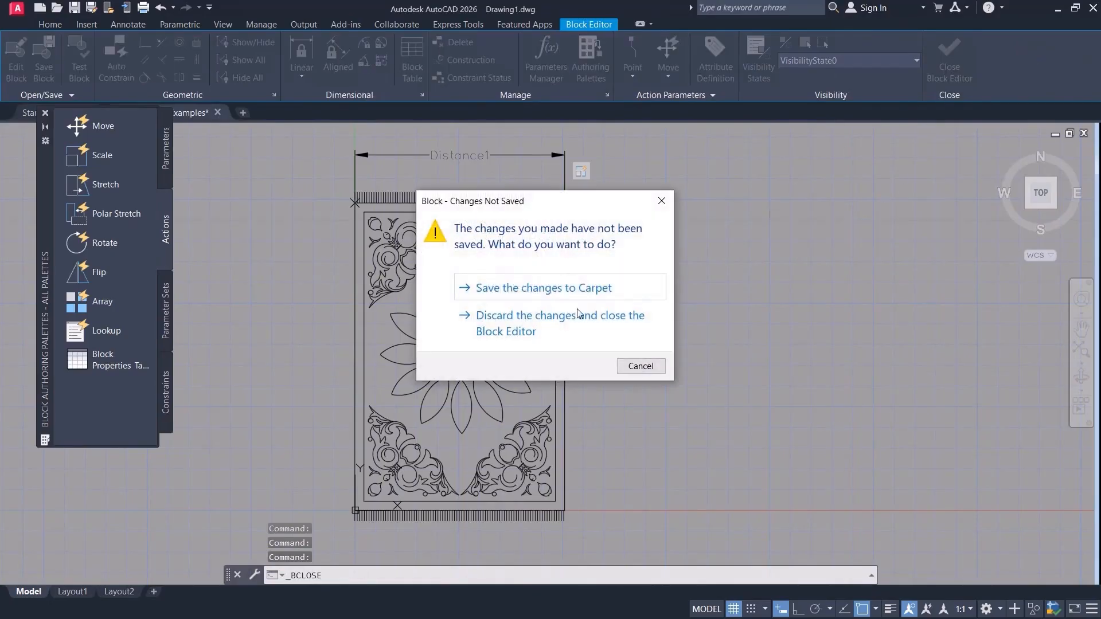
click(547, 288)
scroll(472, 297, down, 3)
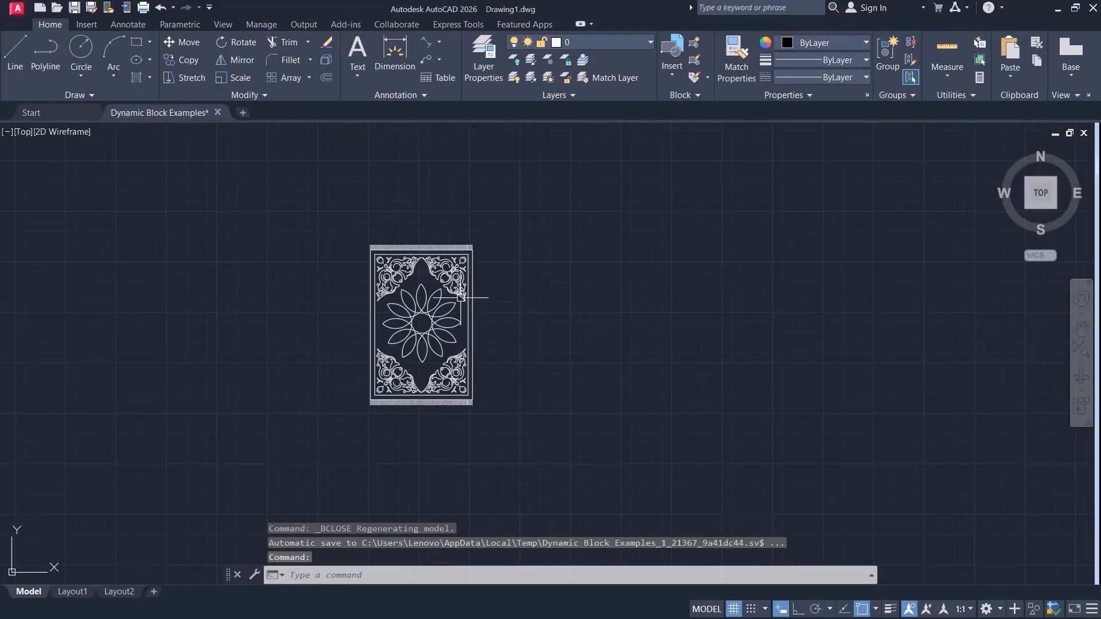
Move the carpet block by its base point grip and enlarge it to 400 with its distance grip.
click(472, 298)
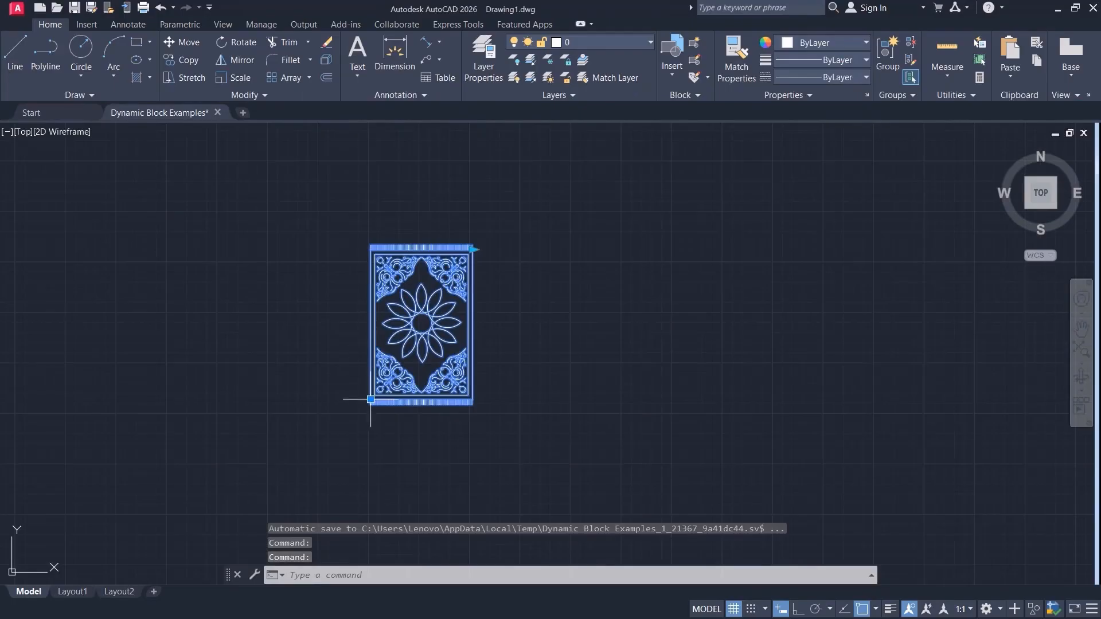
click(370, 400)
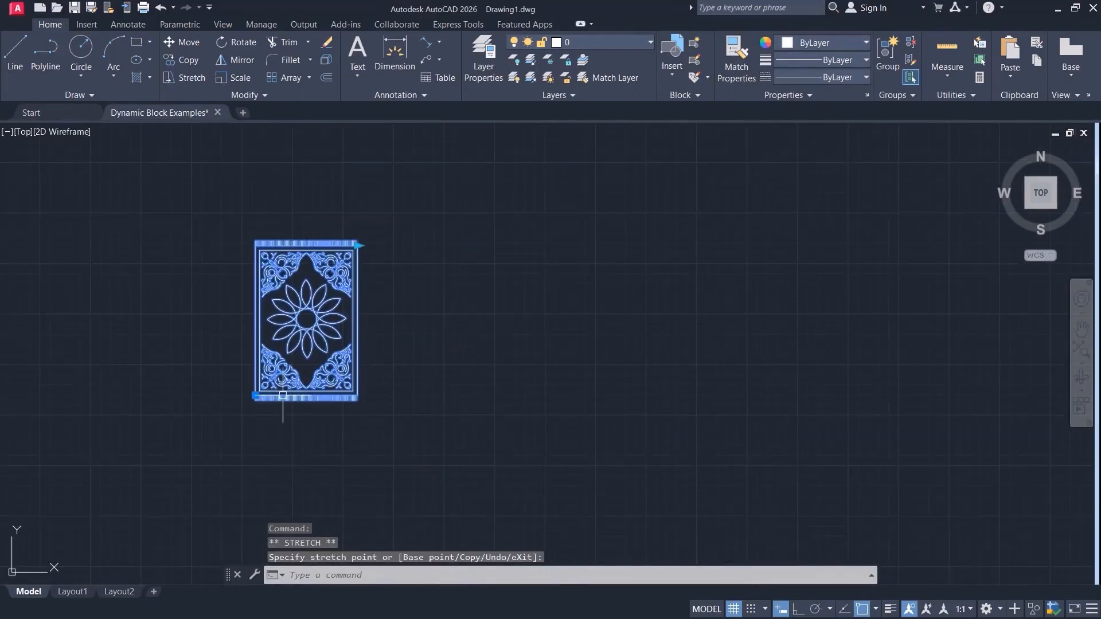
click(358, 246)
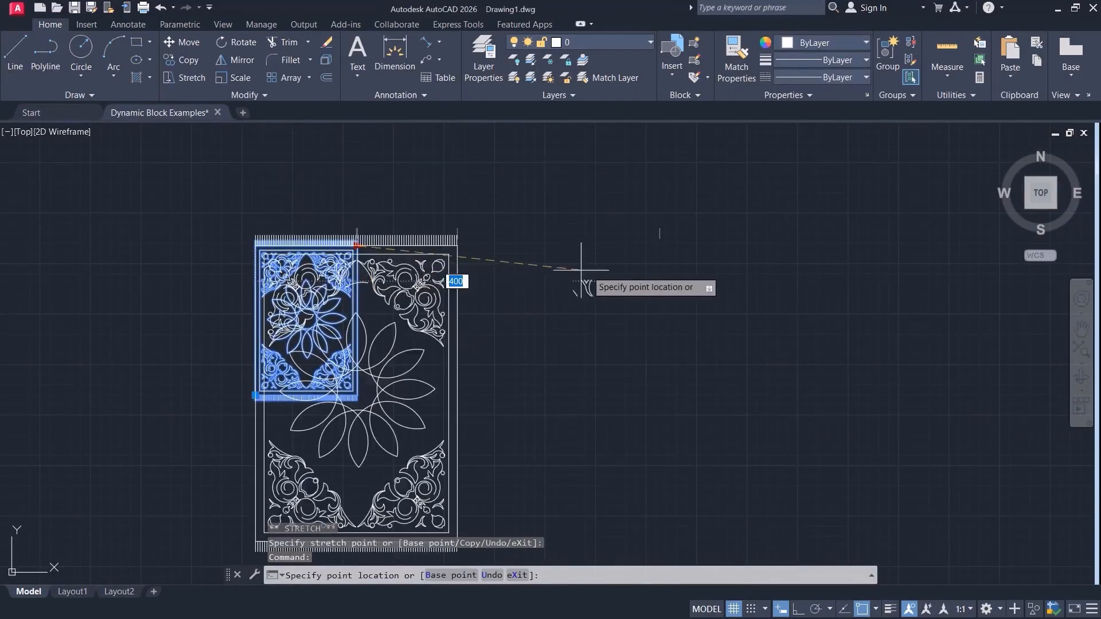
click(648, 271)
scroll(639, 295, down, 5)
middle_drag(568, 386, 614, 310)
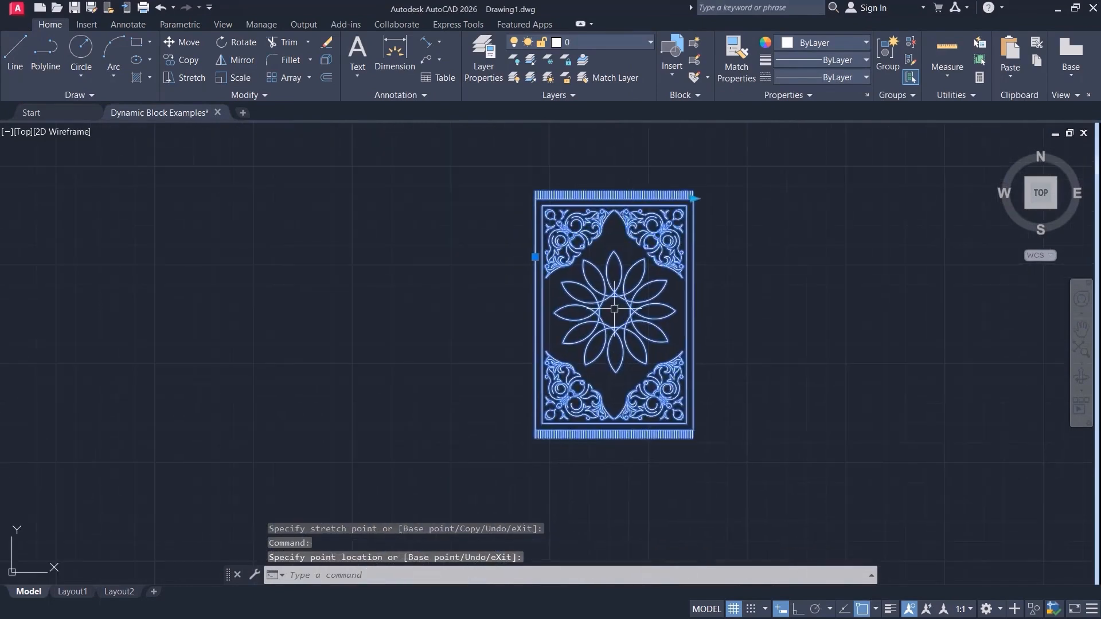
Copy the enlarged carpet twice to its left, making a row of three carpets.
click(187, 61)
click(542, 205)
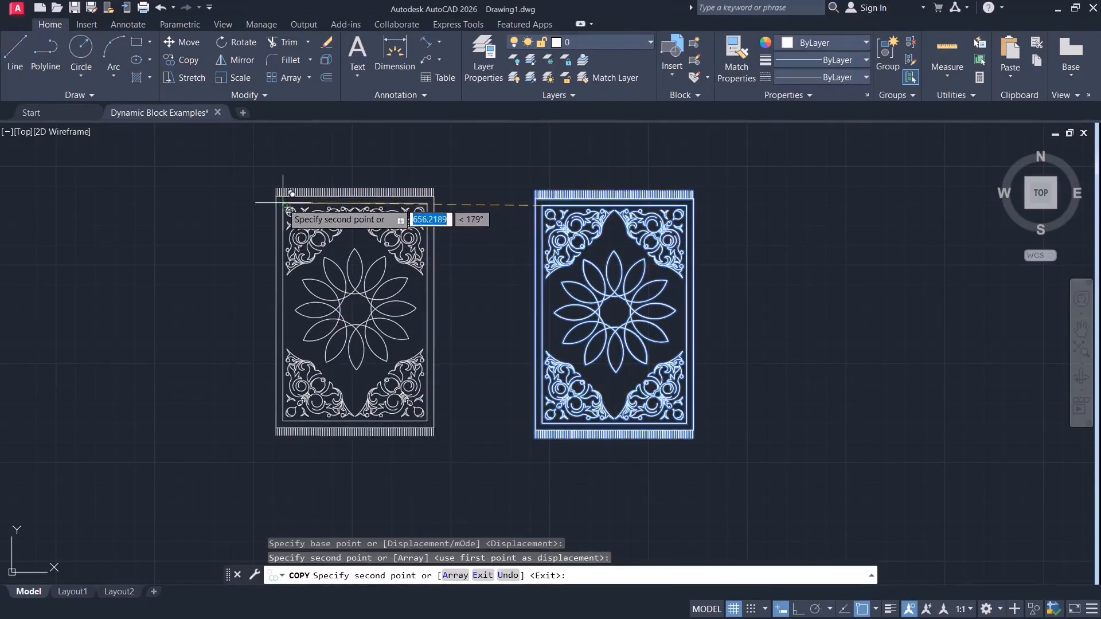
middle_drag(116, 218, 289, 237)
click(167, 219)
key(Escape)
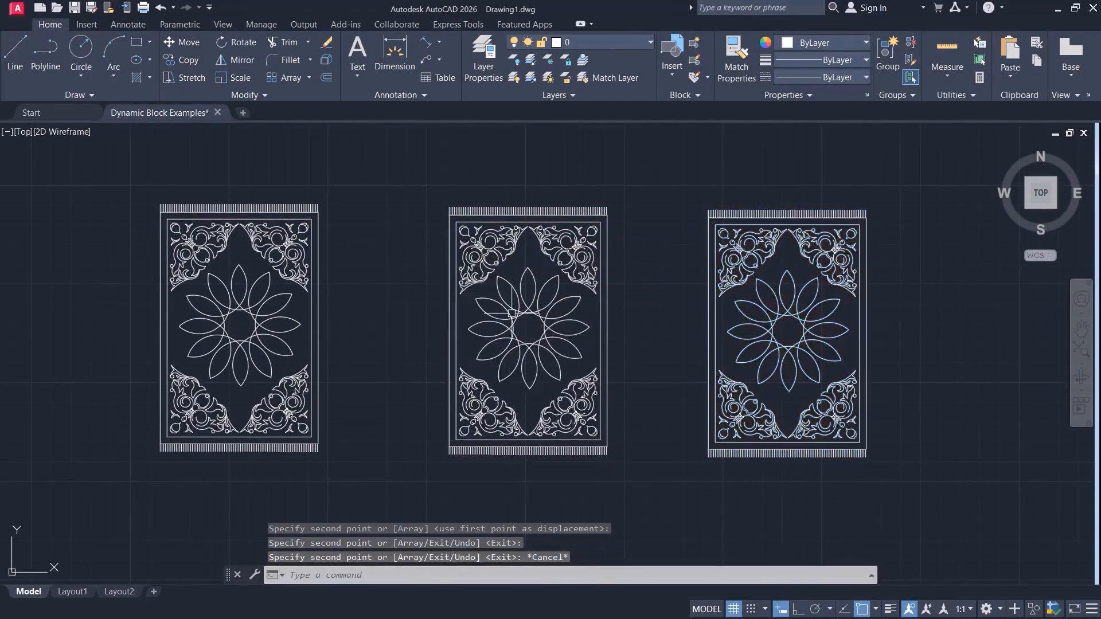
Shrink the middle carpet of the row to the listed distance 200 with its distance grip.
mouse_move(844, 291)
middle_down()
mouse_move(723, 228)
mouse_move(717, 234)
middle_up()
click(730, 219)
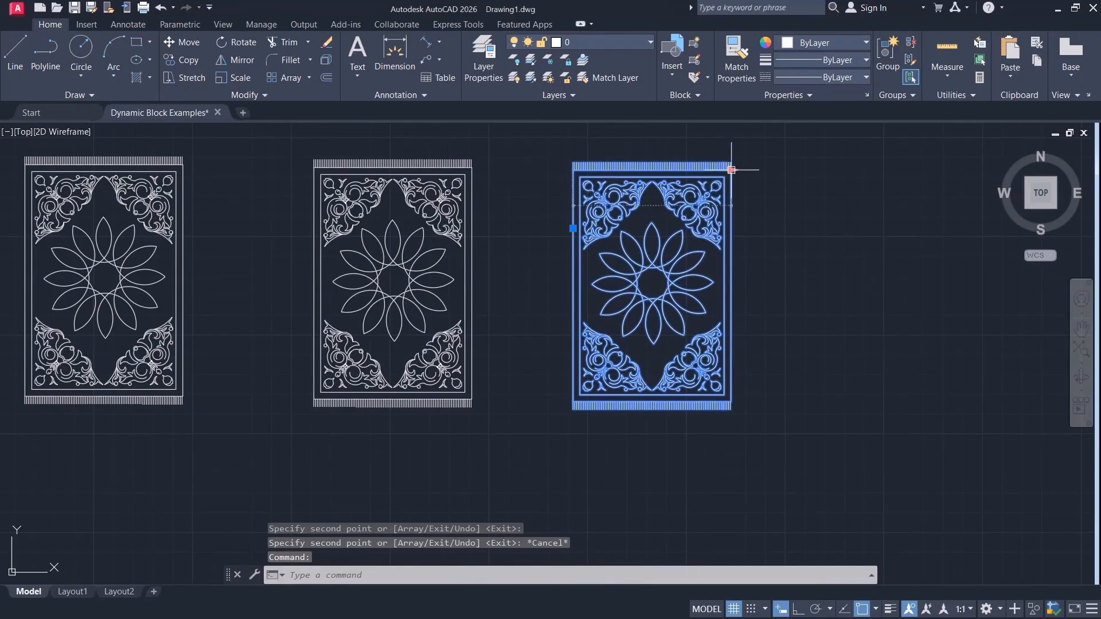
key(Escape)
click(471, 218)
click(473, 167)
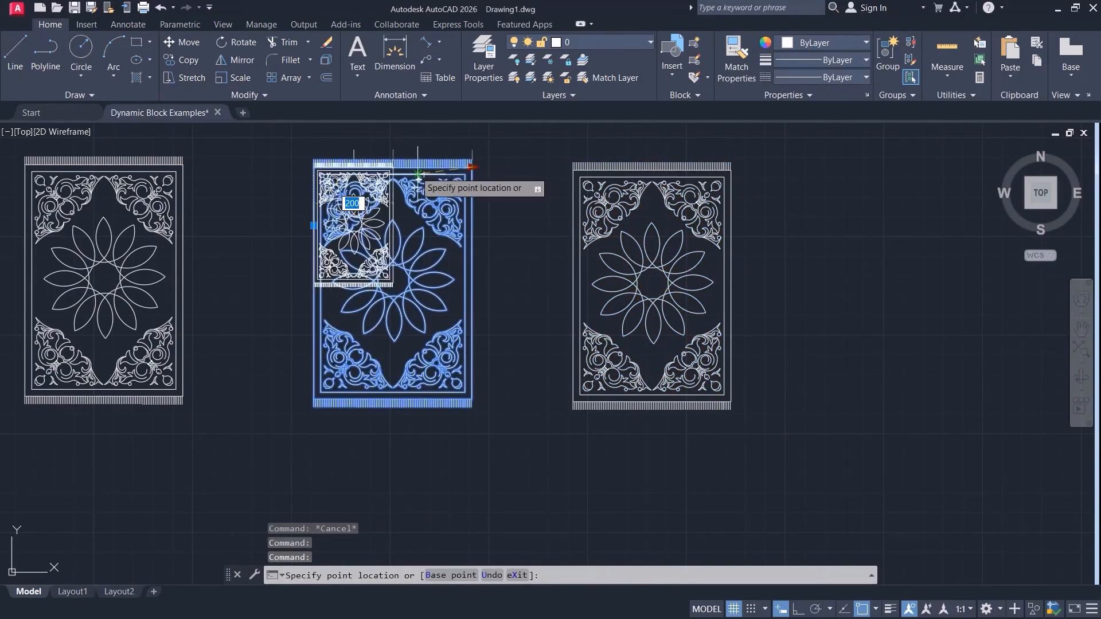
click(405, 170)
middle_drag(308, 236, 518, 249)
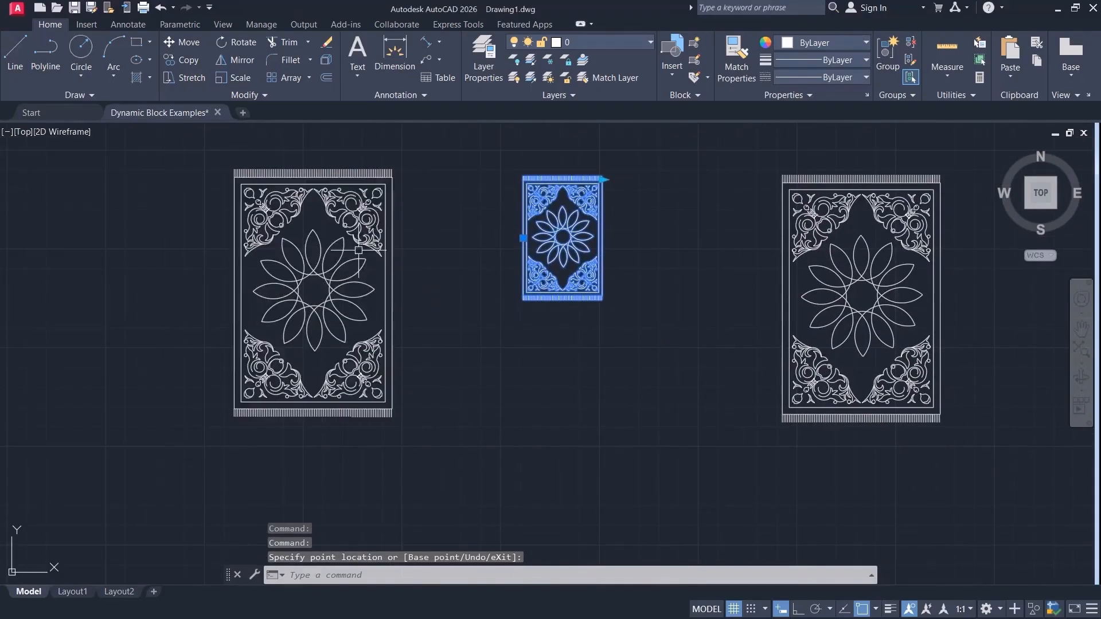
Shrink the leftmost carpet to a distance of about 100 with its grip and clear the selection.
click(381, 190)
click(381, 189)
click(432, 185)
click(373, 212)
click(394, 178)
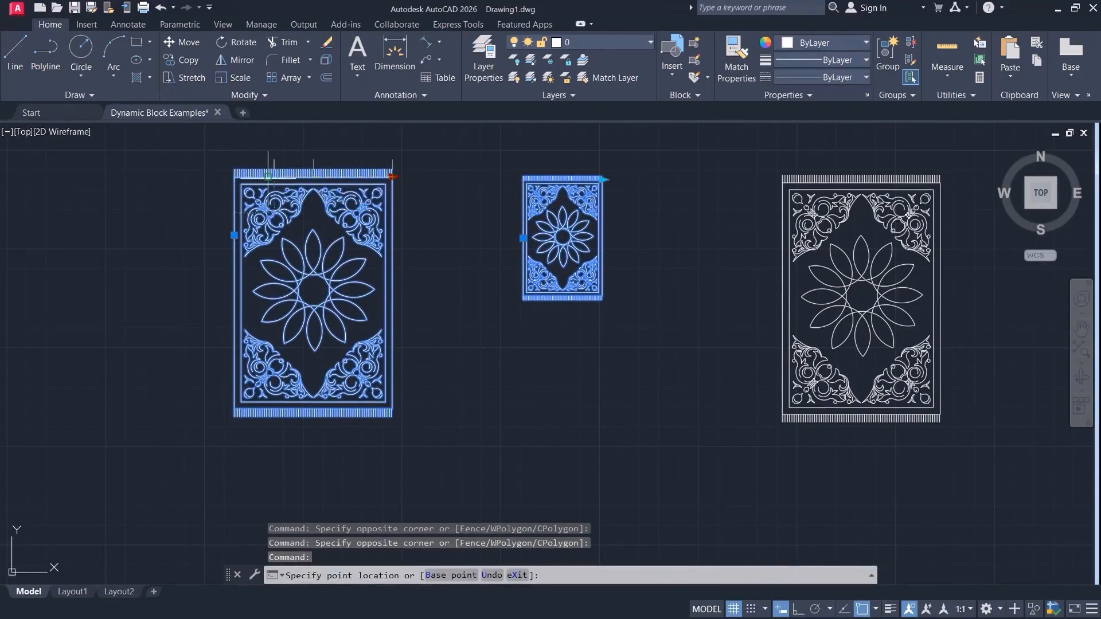
click(273, 175)
middle_drag(332, 245, 393, 292)
key(Escape)
middle_drag(457, 314, 327, 303)
Erase the small and medium carpets, keeping only the largest one.
click(580, 197)
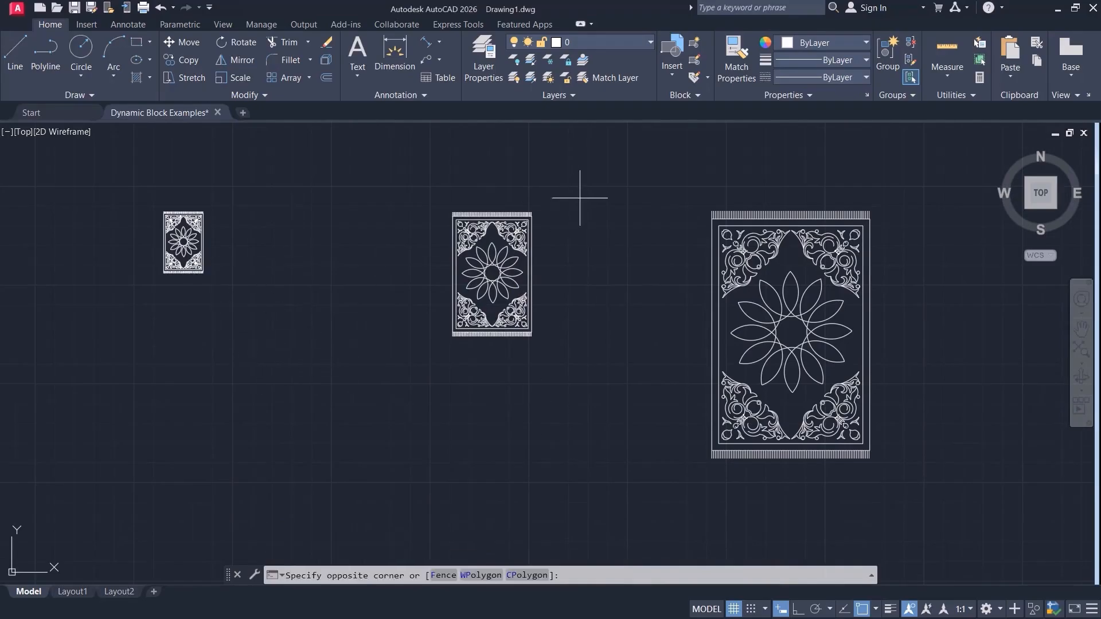
click(102, 335)
key(Delete)
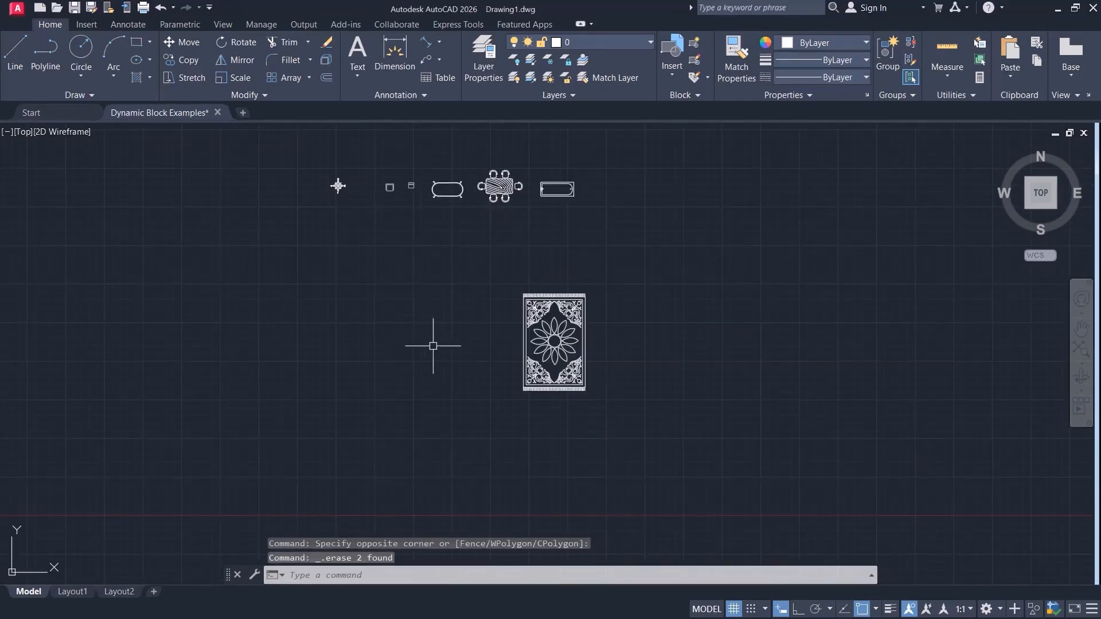
Shrink the remaining carpet to its smallest listed size and move it between the first two blocks of the furniture row.
click(557, 308)
click(586, 297)
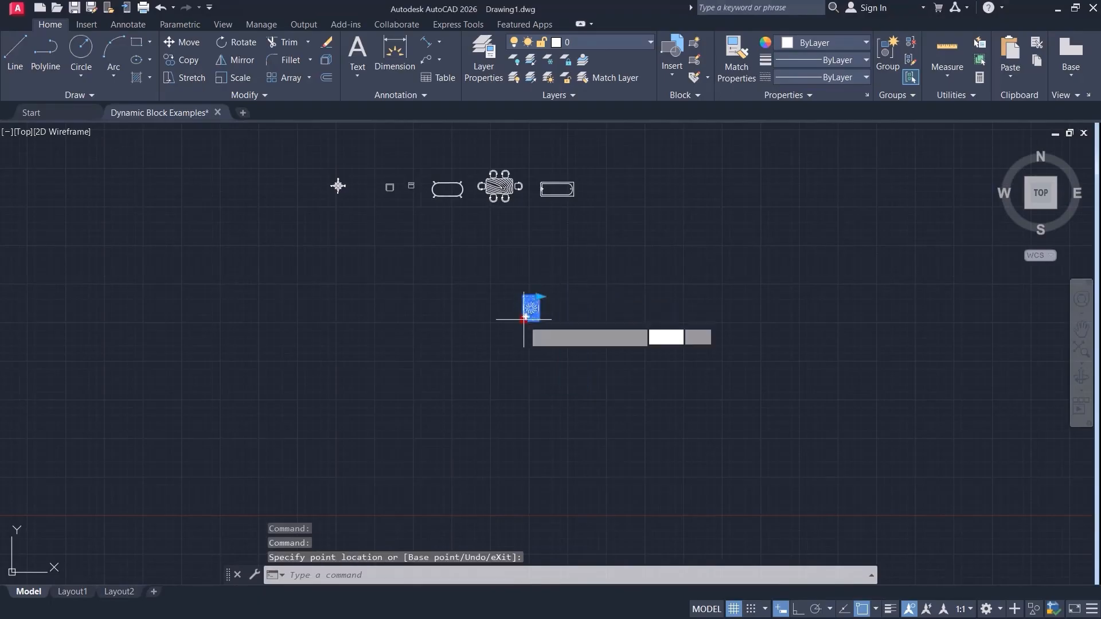
click(531, 320)
click(365, 198)
key(Escape)
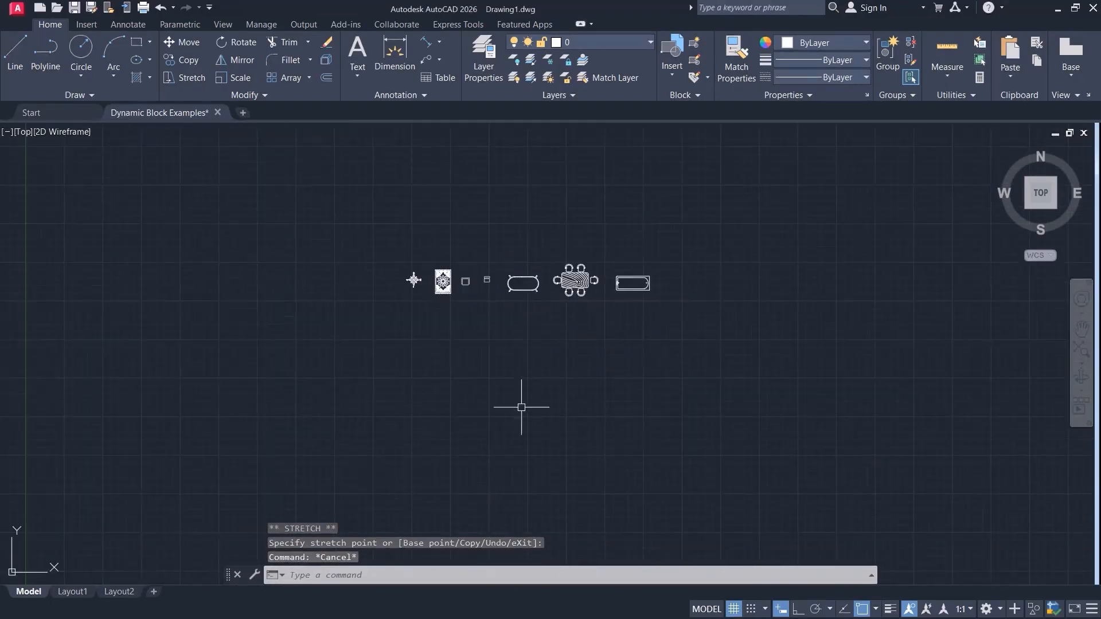
scroll(528, 390, up, 3)
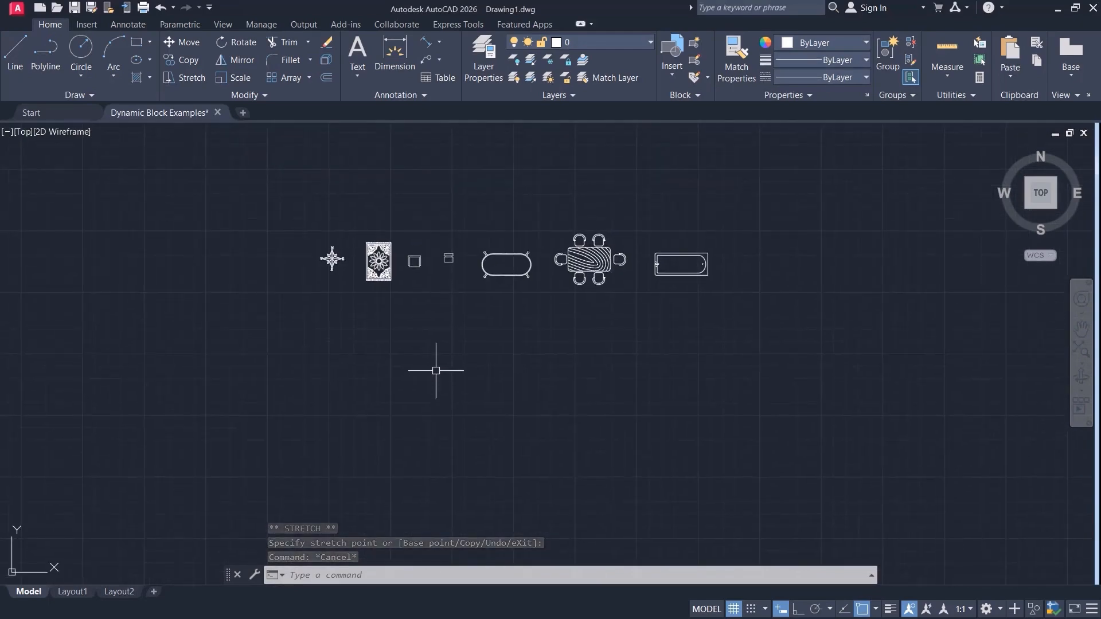
Move the oval block with four corner feet out of the furniture row to the empty area below it.
click(484, 268)
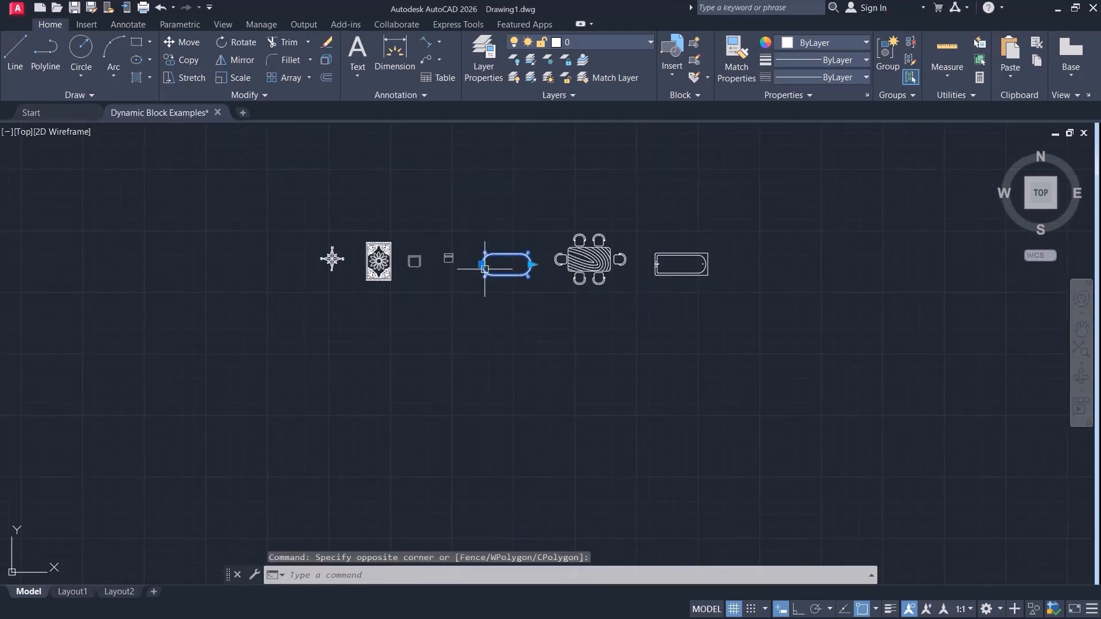
click(481, 264)
middle_drag(471, 410, 461, 326)
click(463, 367)
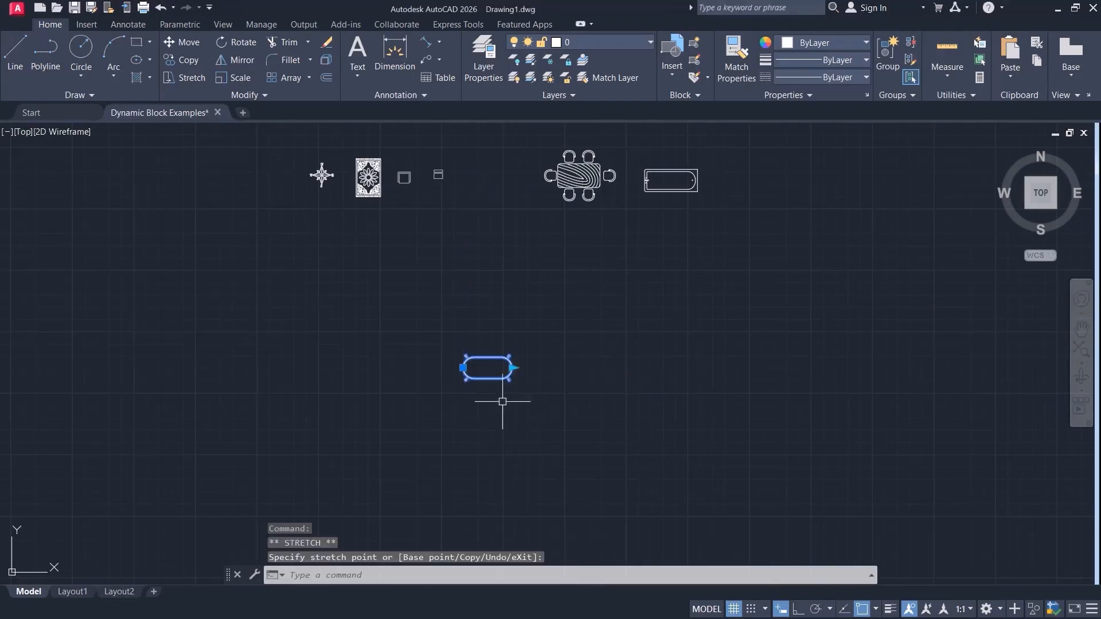
key(Escape)
Open the oval block in the Block Editor and delete its existing Distance1 linear parameter.
double_click(488, 377)
click(528, 413)
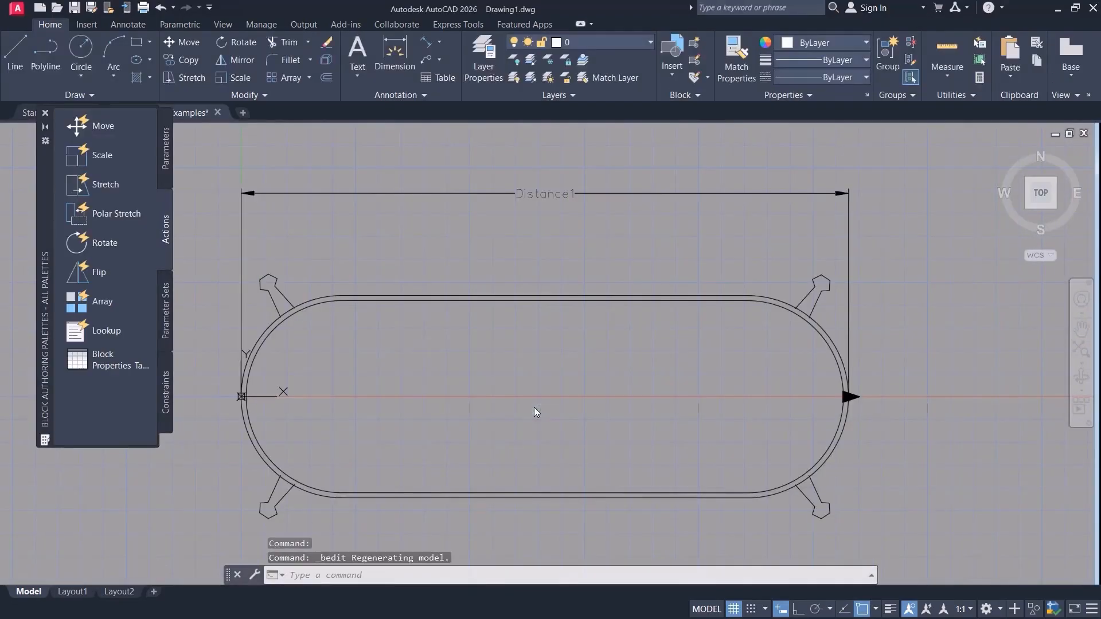
click(163, 176)
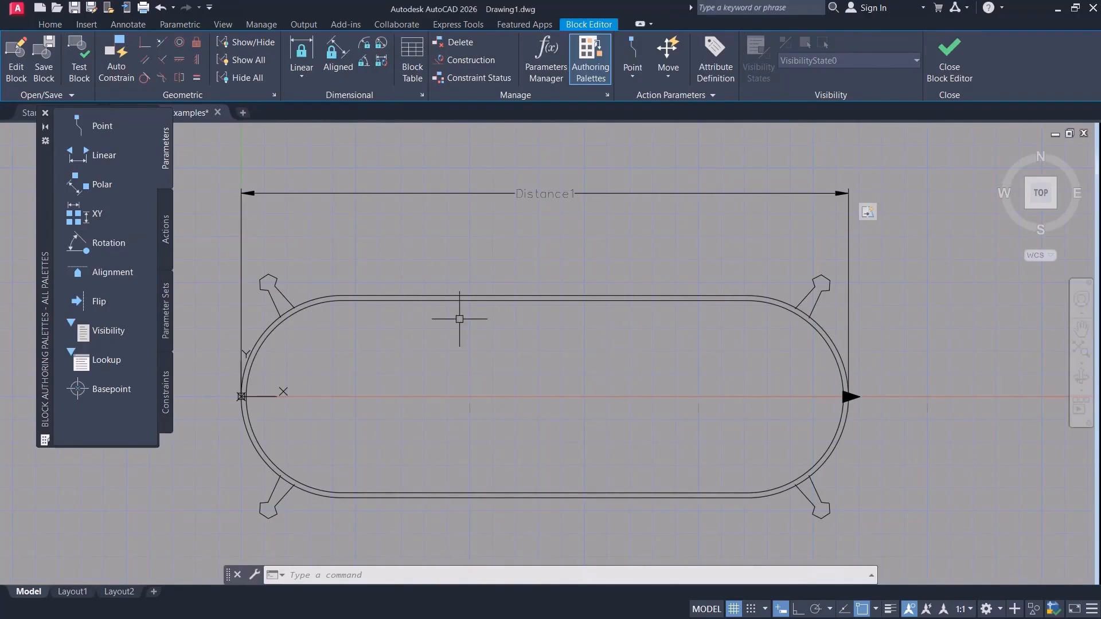
click(578, 167)
click(522, 216)
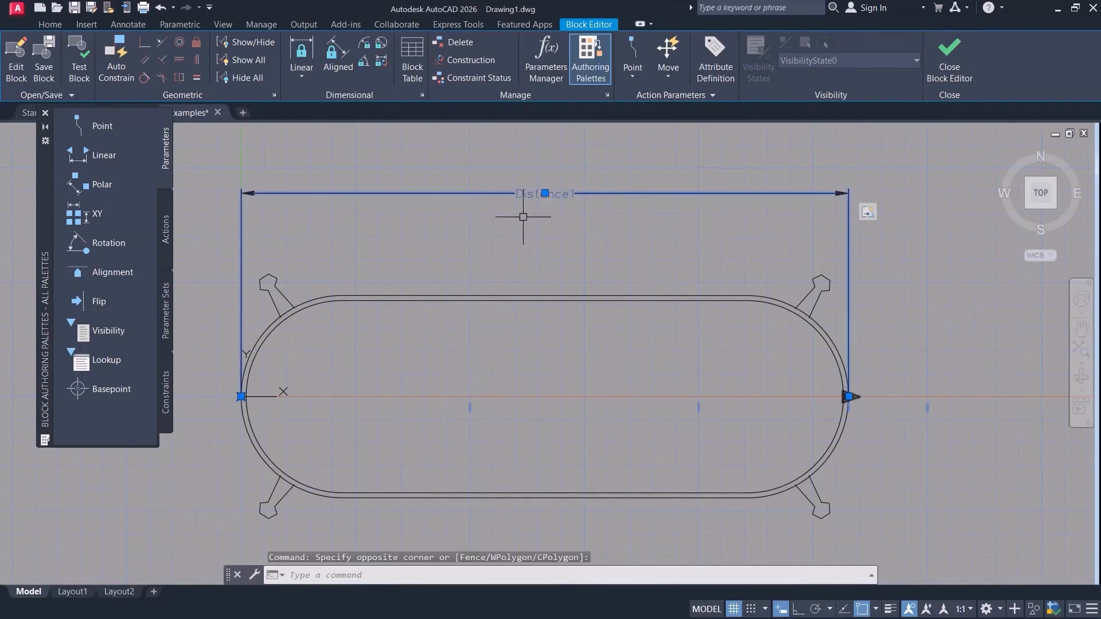
key(Delete)
Add a polar parameter spanning the oval from its left end to its right end, with the label above the shape.
scroll(516, 287, down, 2)
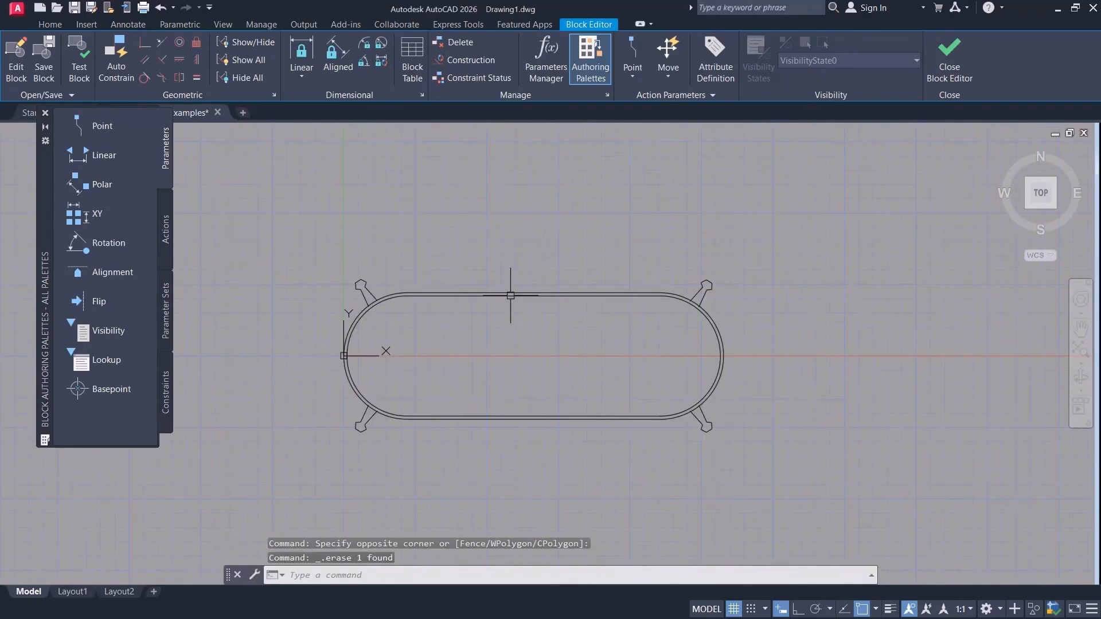
click(101, 185)
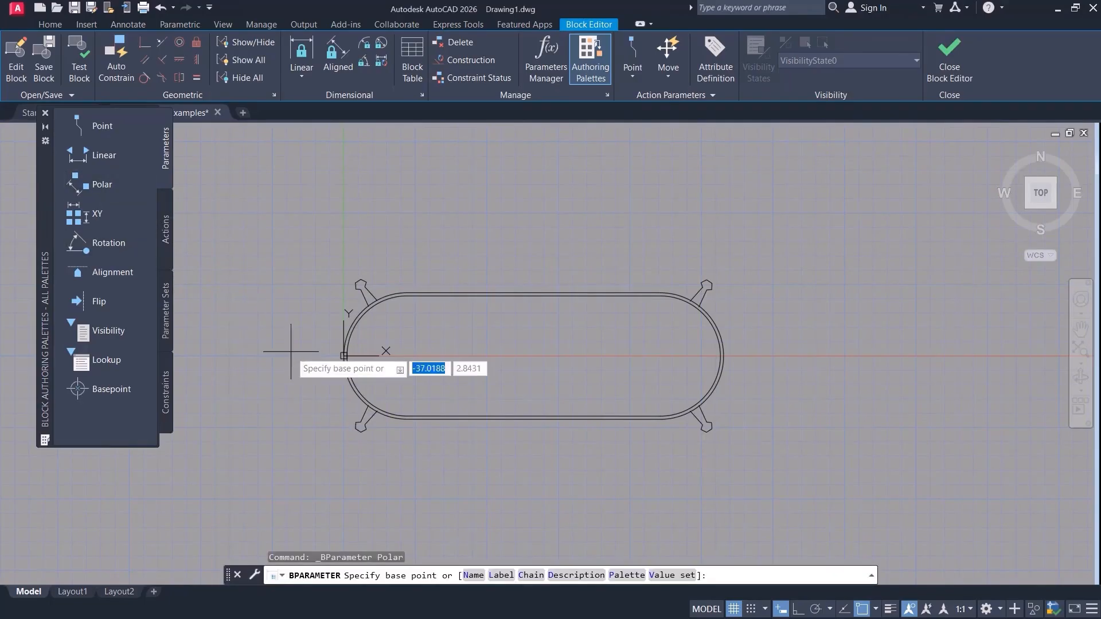
click(343, 355)
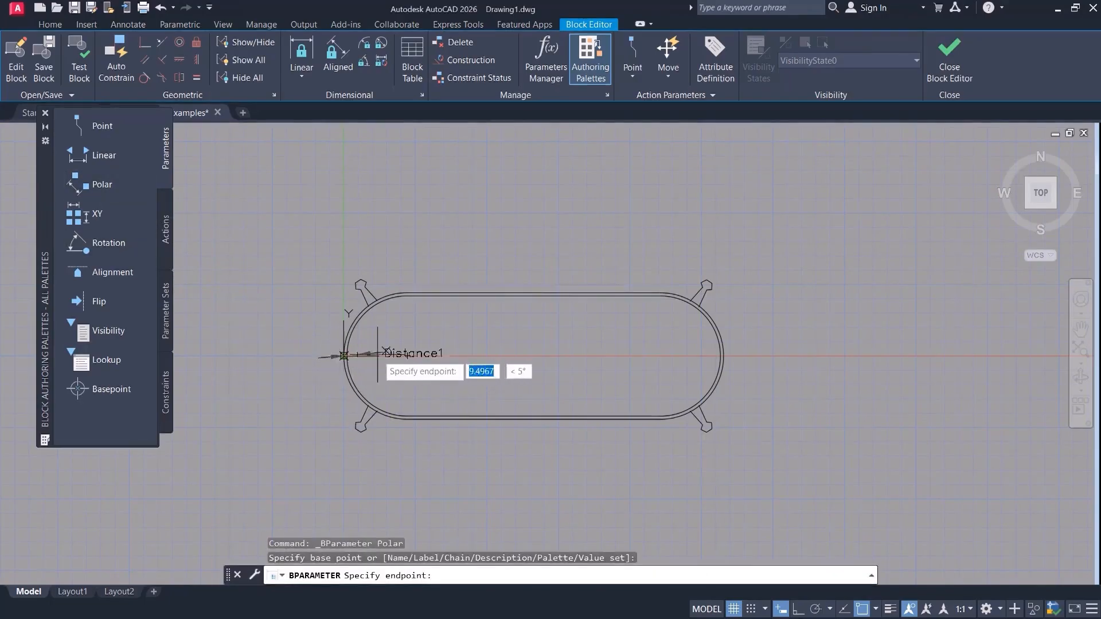
click(724, 356)
click(679, 226)
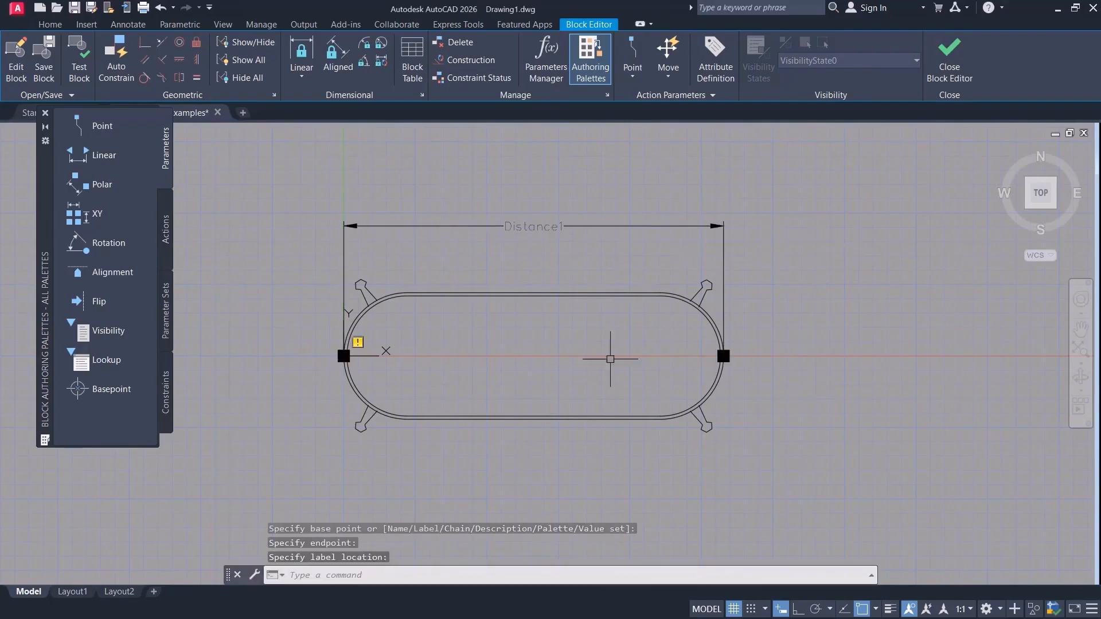
Set the polar parameter's number of grips to 1 in its properties.
click(590, 204)
click(533, 253)
key(ctrl+1)
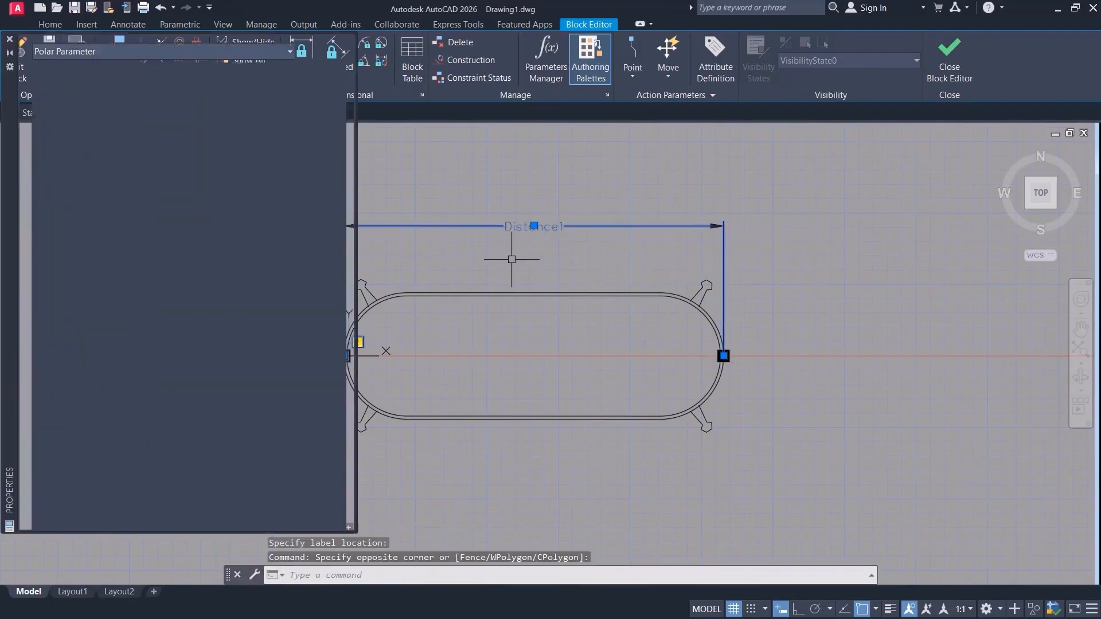
scroll(202, 435, down, 2)
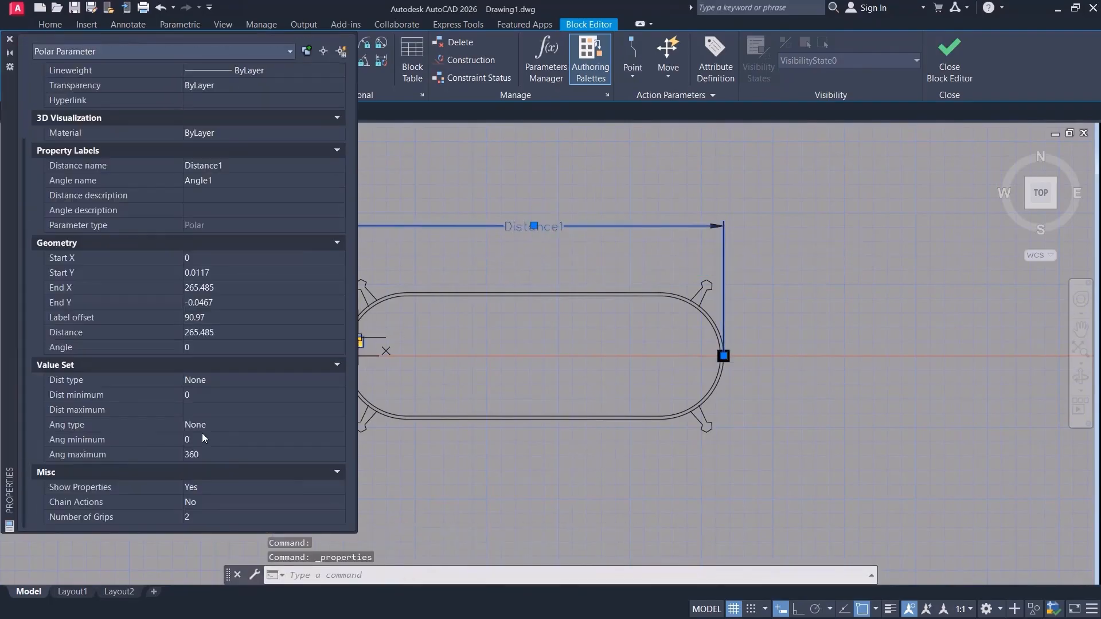
click(201, 514)
click(201, 517)
click(200, 543)
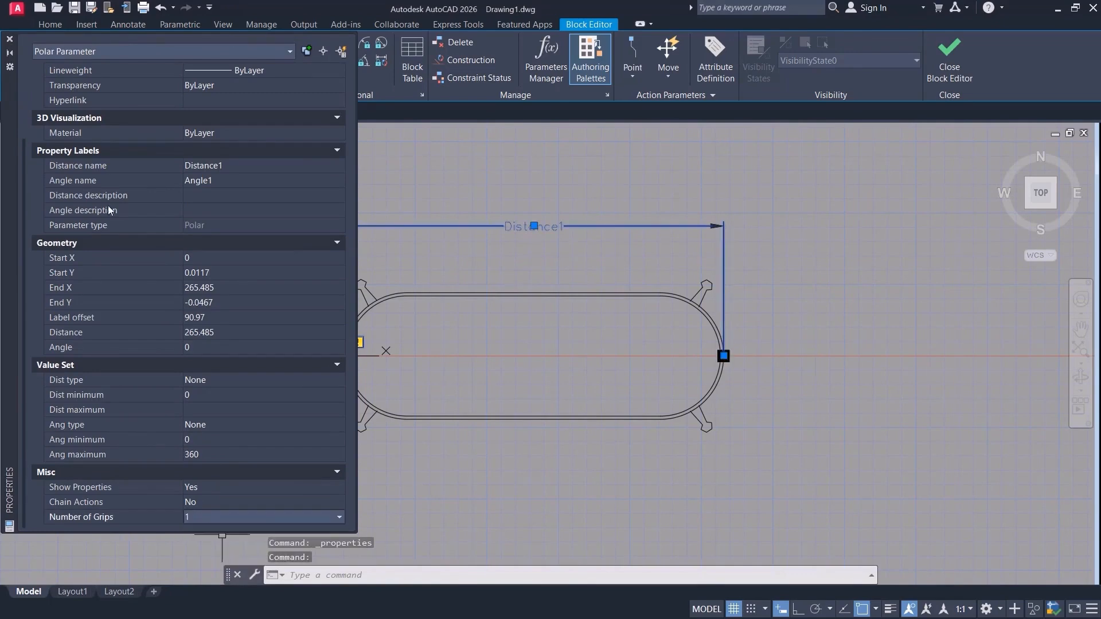
click(10, 40)
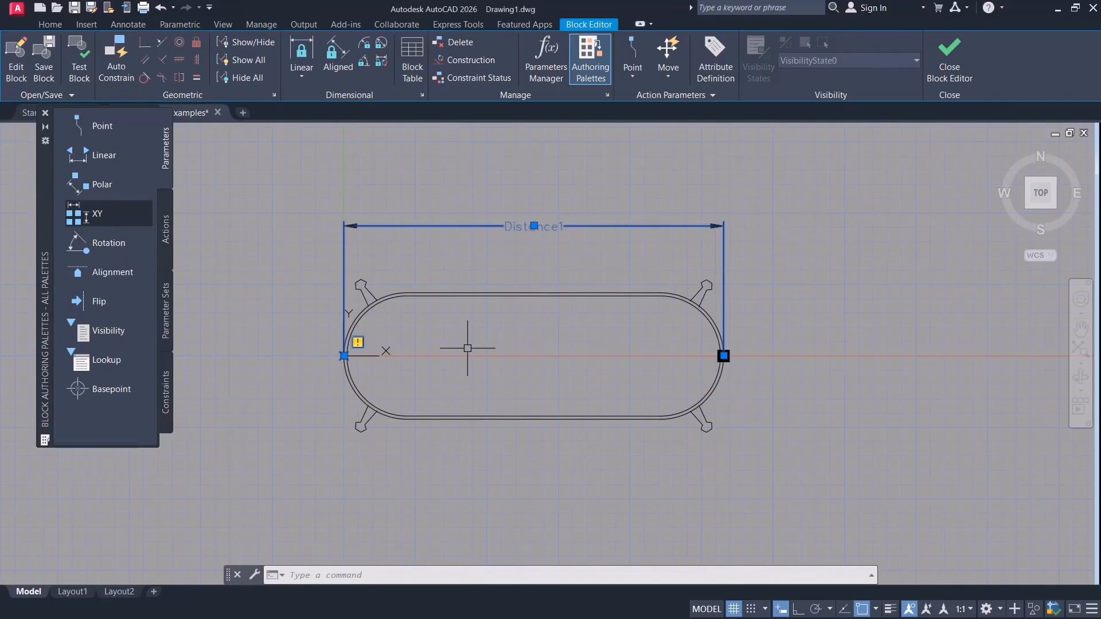
middle_drag(468, 348, 395, 345)
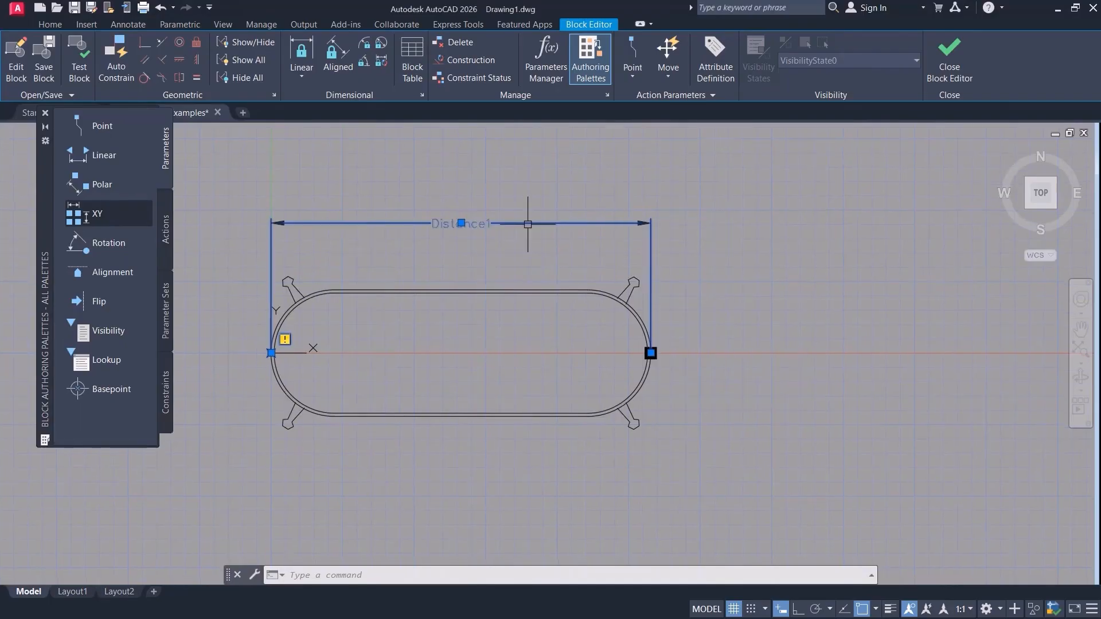
double_click(528, 223)
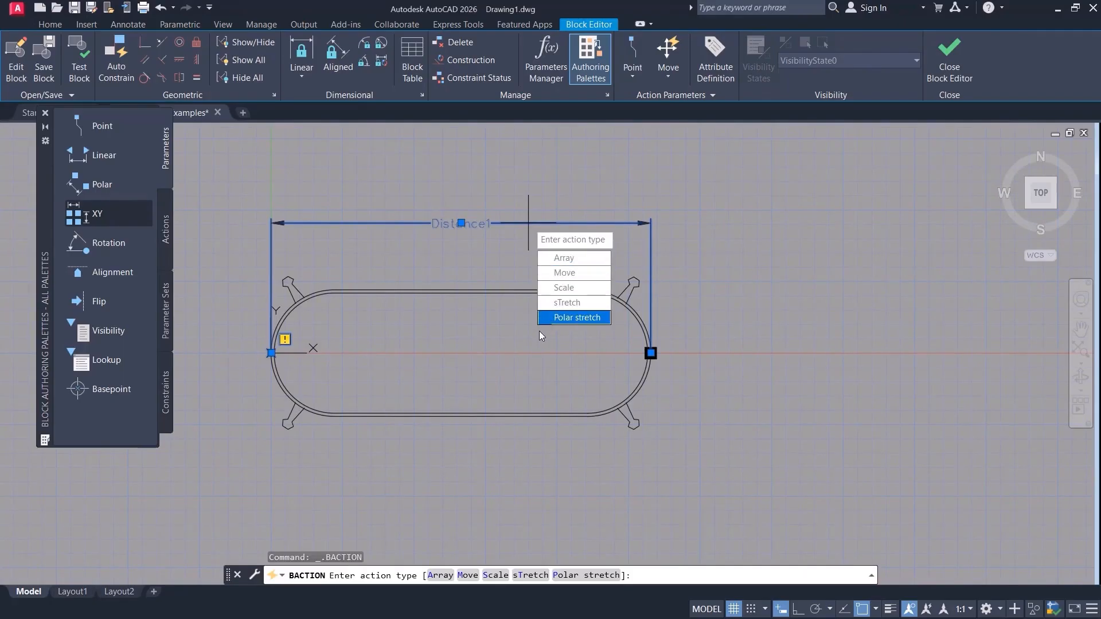
key(Escape)
key(Escape)
Start a Polar Stretch action on the polar parameter, tied to its right end point, with a stretch frame around the oval's right half.
click(167, 246)
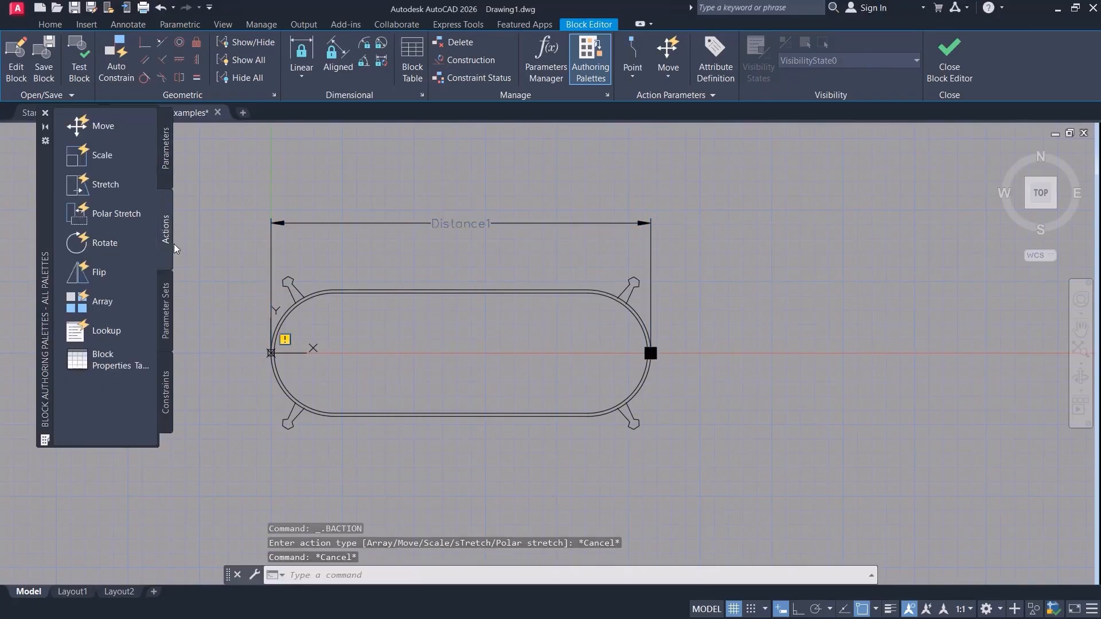
click(117, 215)
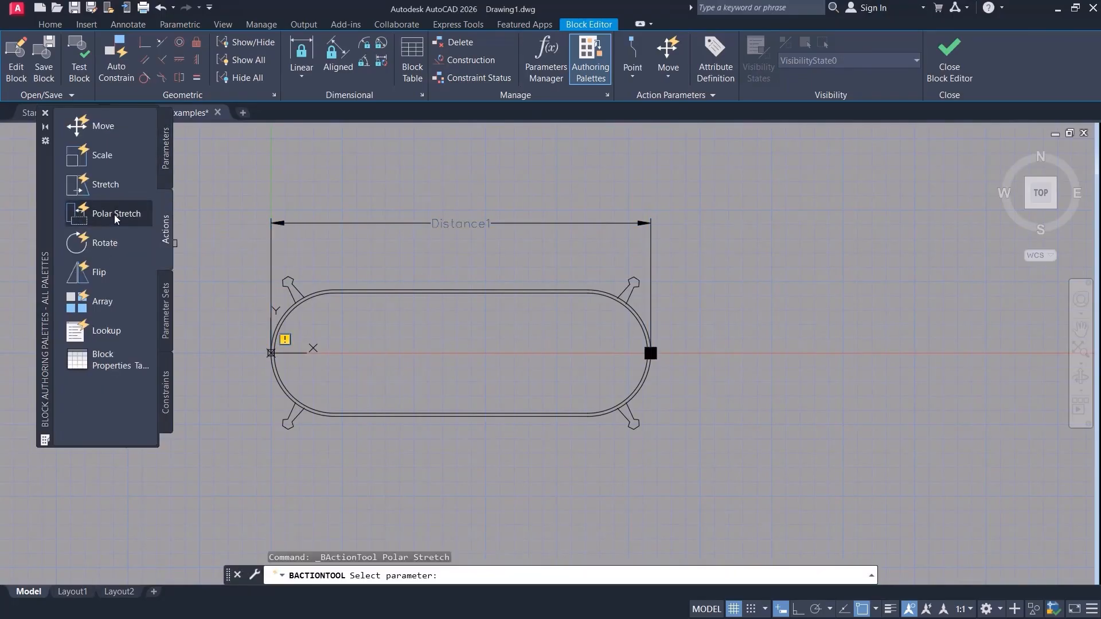
click(448, 223)
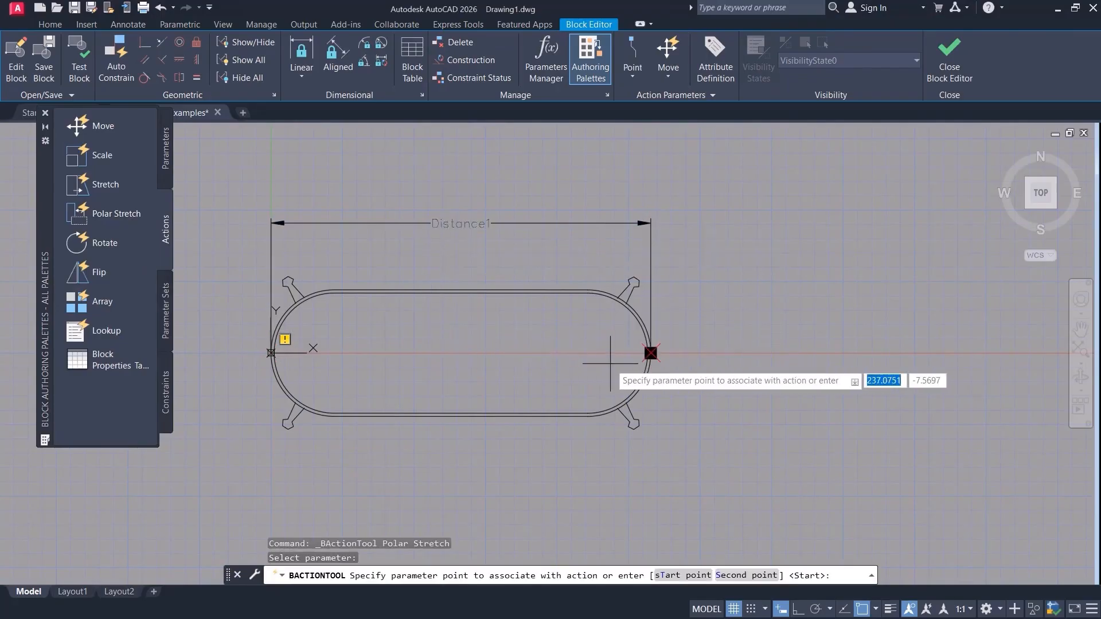
click(650, 353)
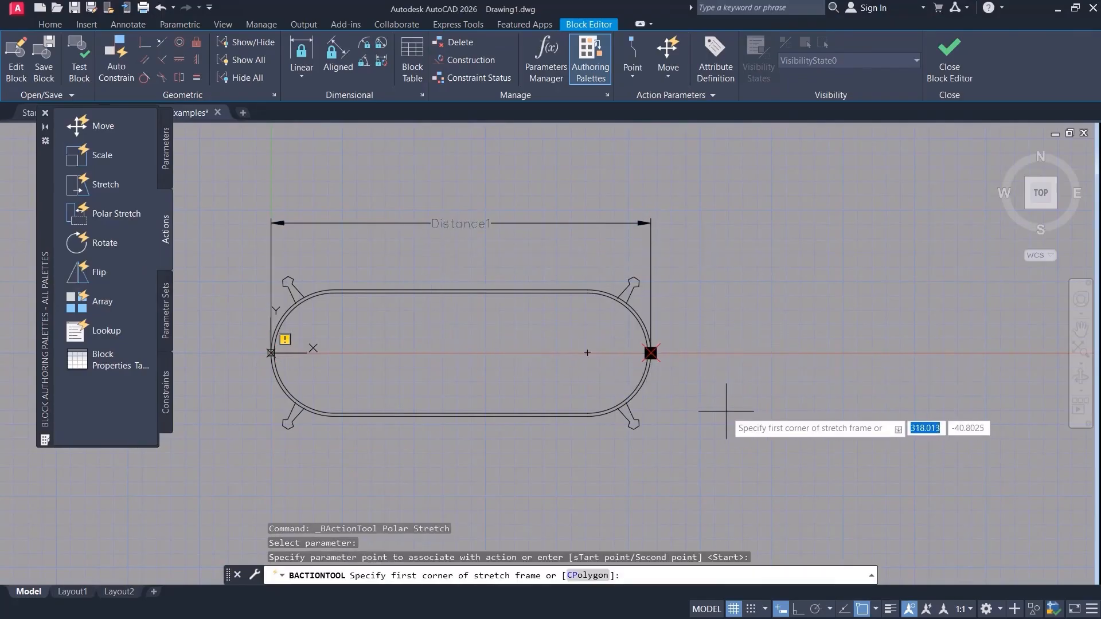
click(701, 444)
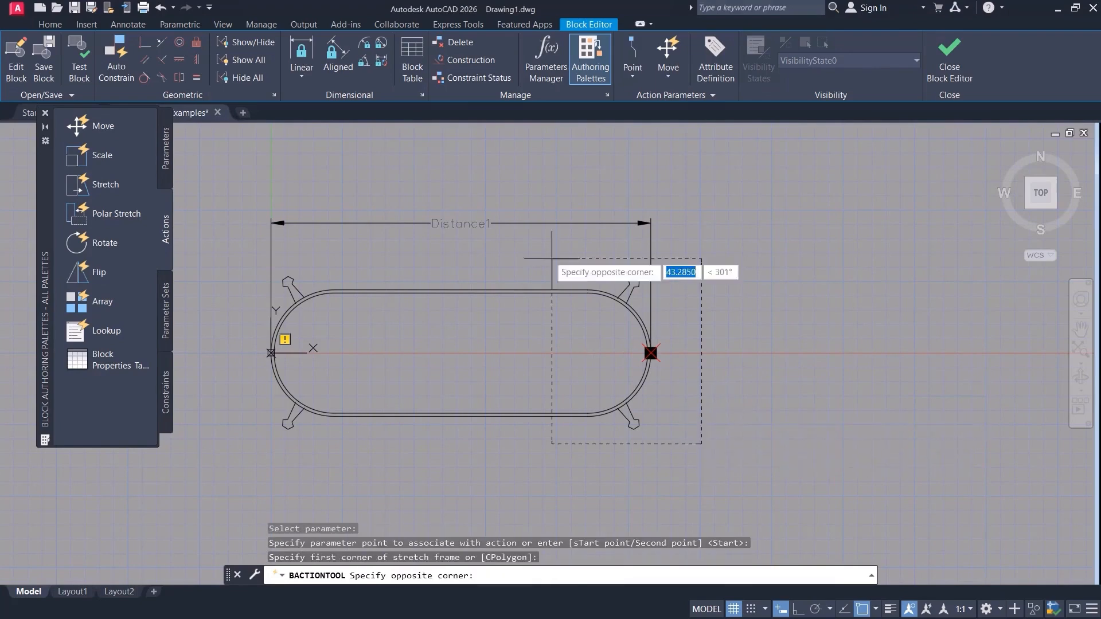
click(510, 260)
Select the right-end objects for the Polar Stretch to stretch and the whole oval as its rotate-only objects.
click(687, 436)
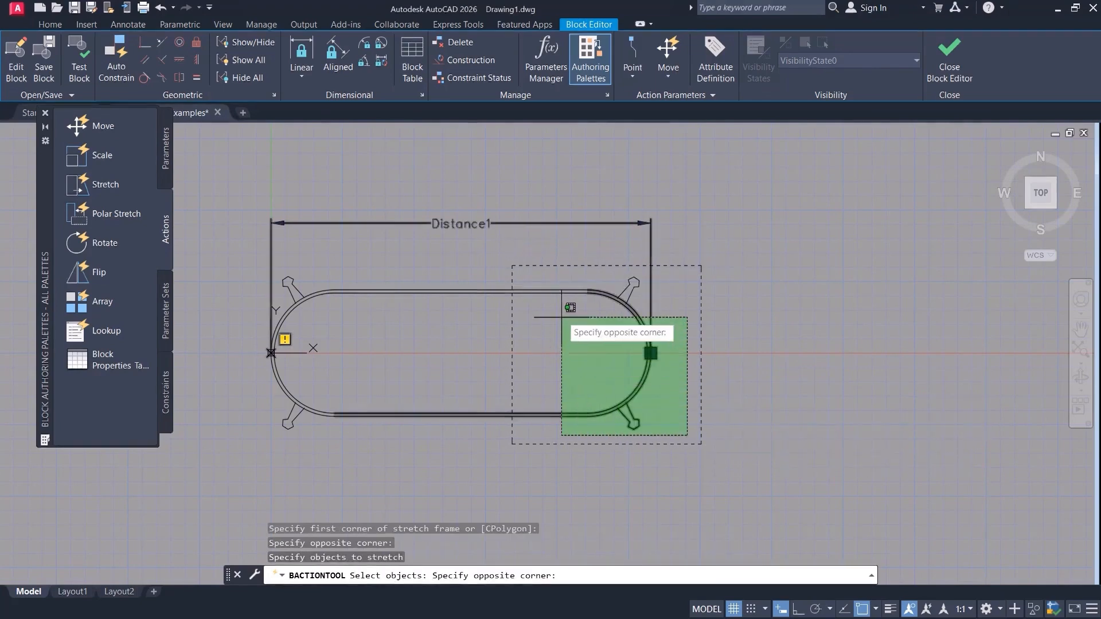
click(537, 276)
key(Return)
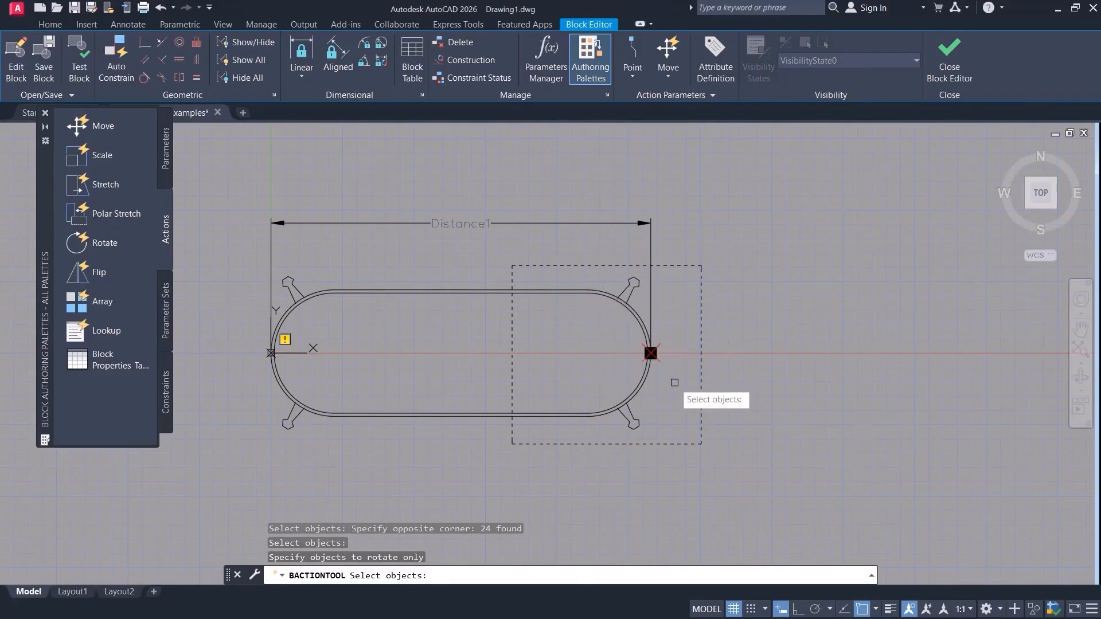
click(750, 525)
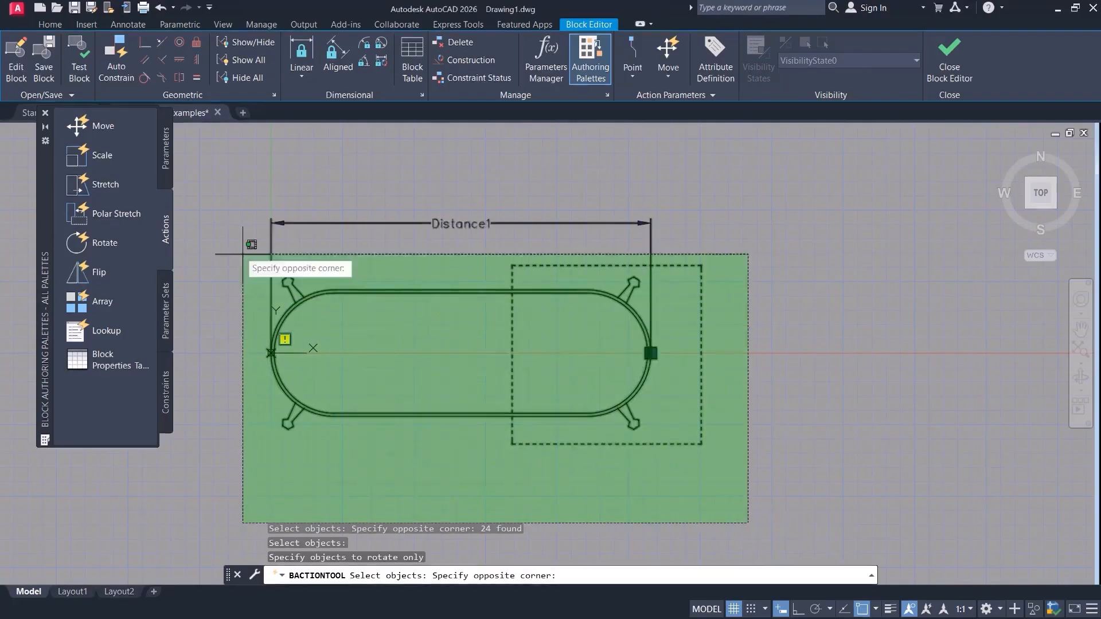
click(206, 153)
key(Return)
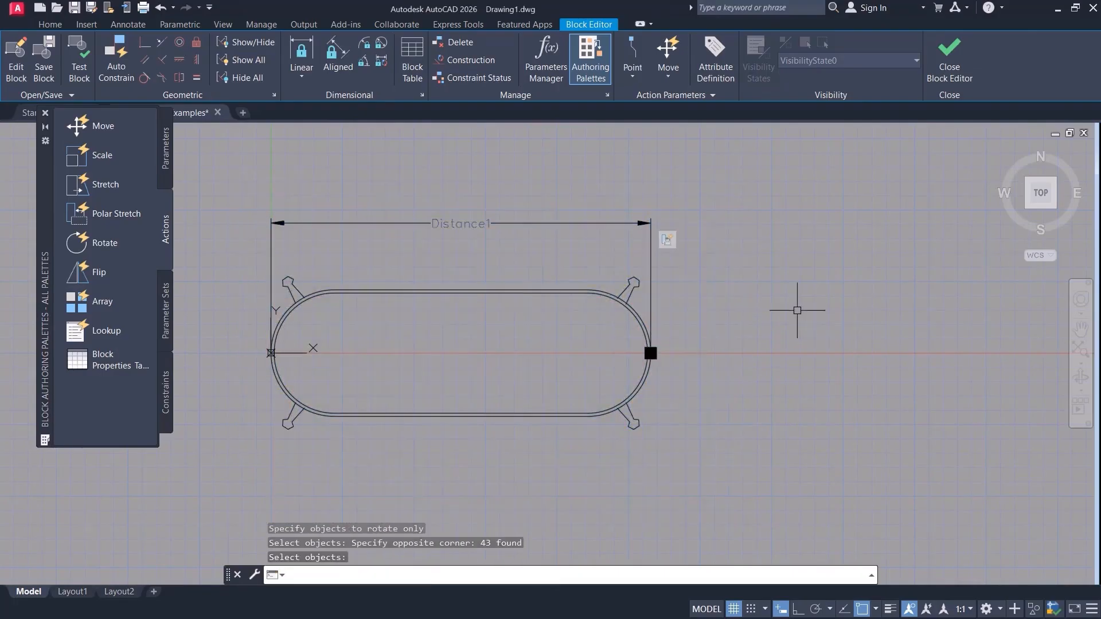
Close the Block Editor with the changes saved and select the oval block in the drawing.
click(950, 58)
click(506, 304)
scroll(507, 323, up, 4)
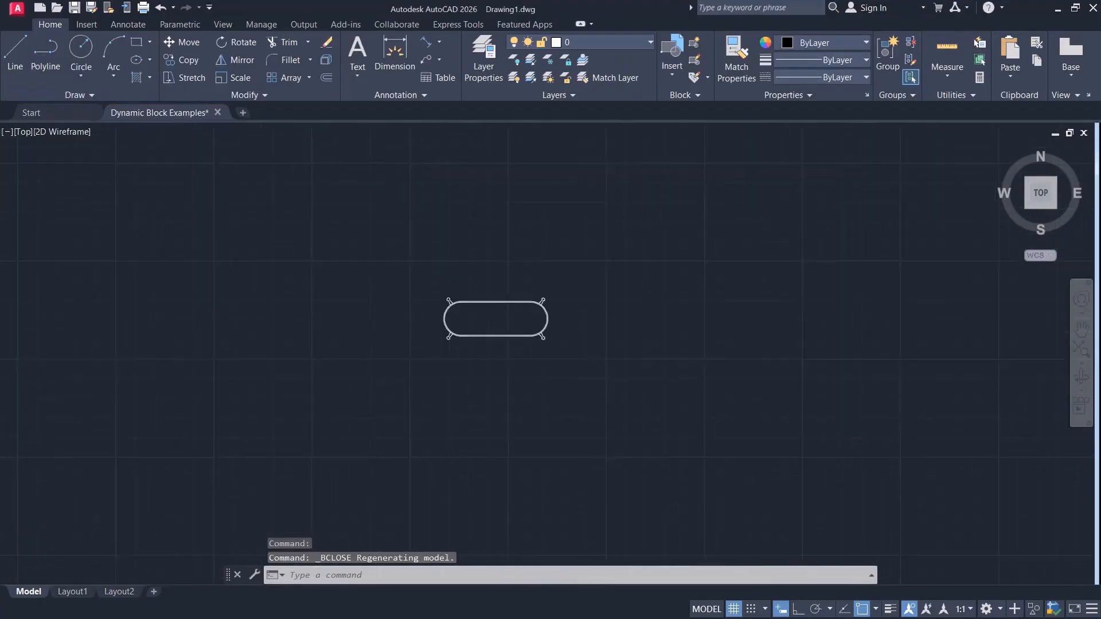
click(516, 312)
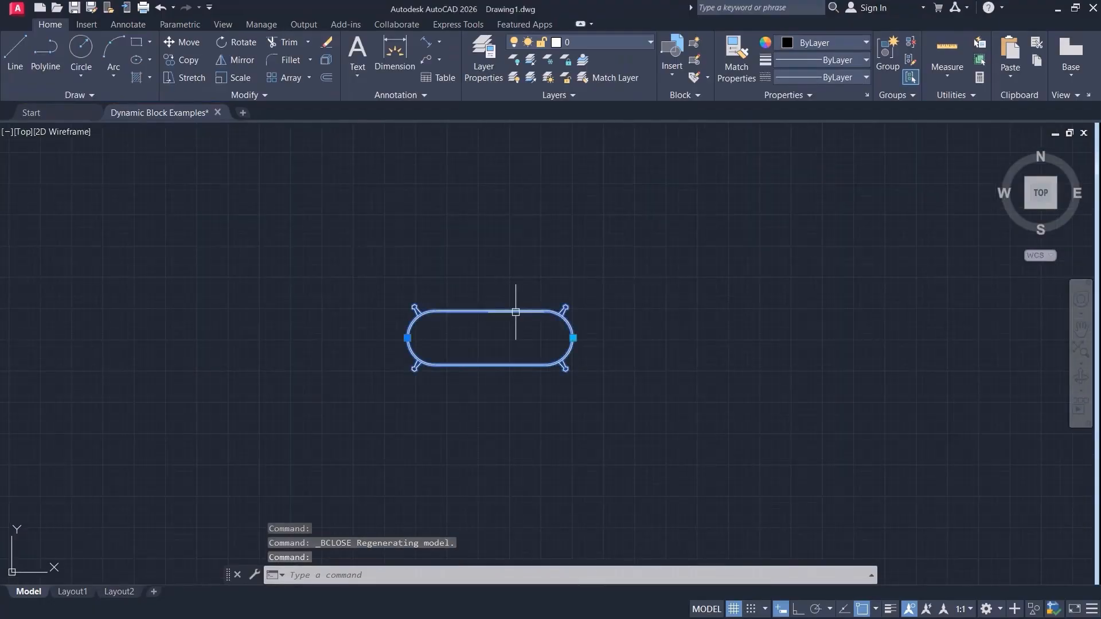
click(393, 338)
click(407, 338)
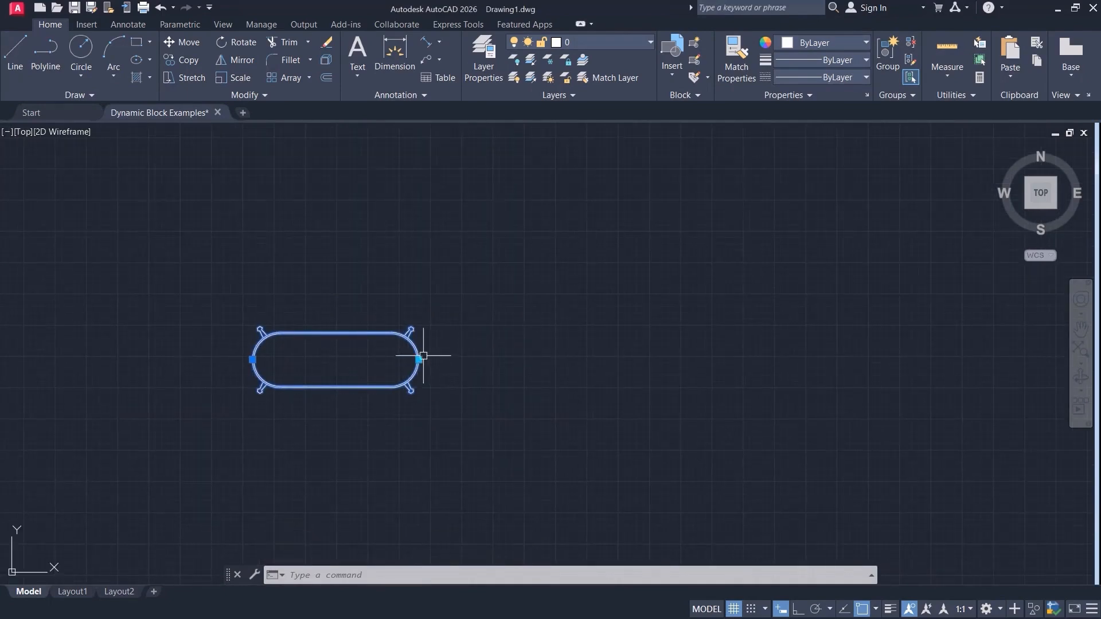
Test the polar grip by lengthening and rotating the oval block to several slanted positions, ending sloped down to the right.
click(420, 360)
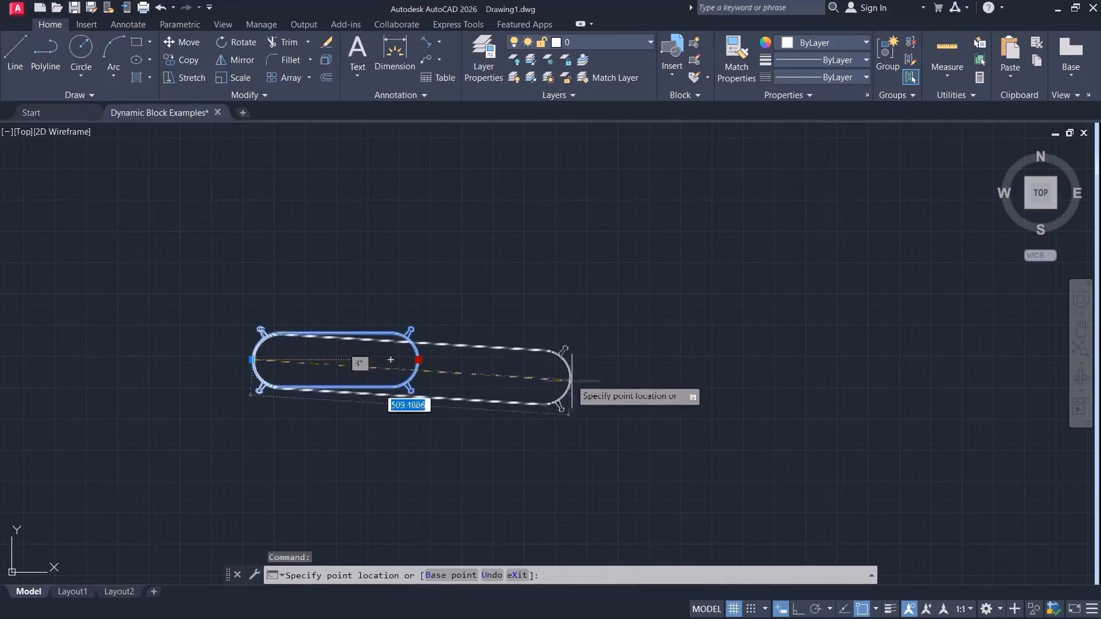
click(574, 449)
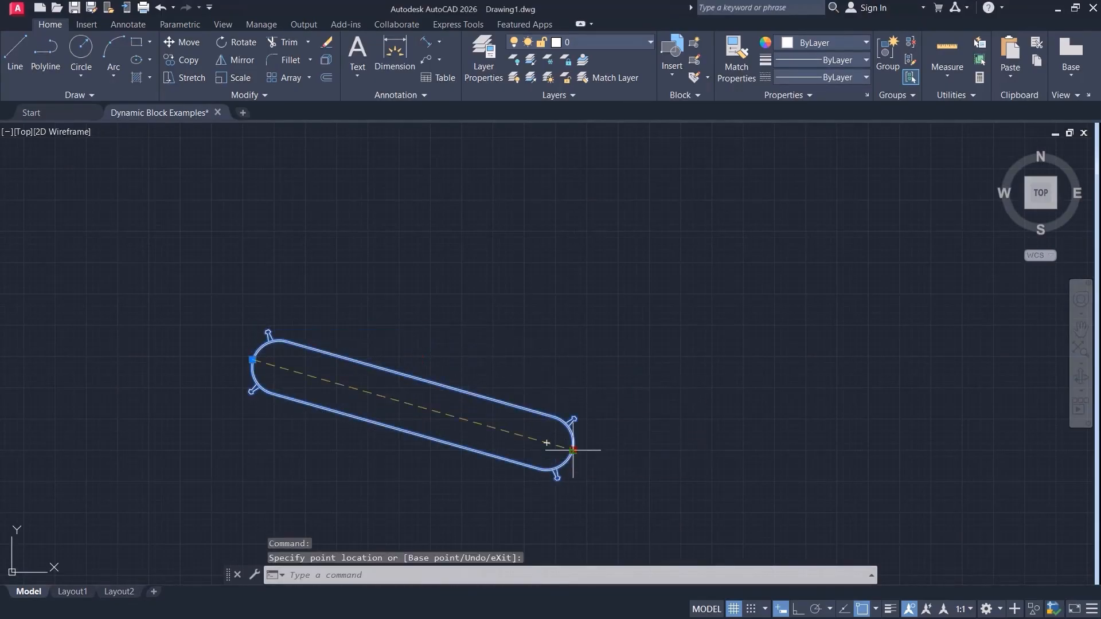
click(573, 450)
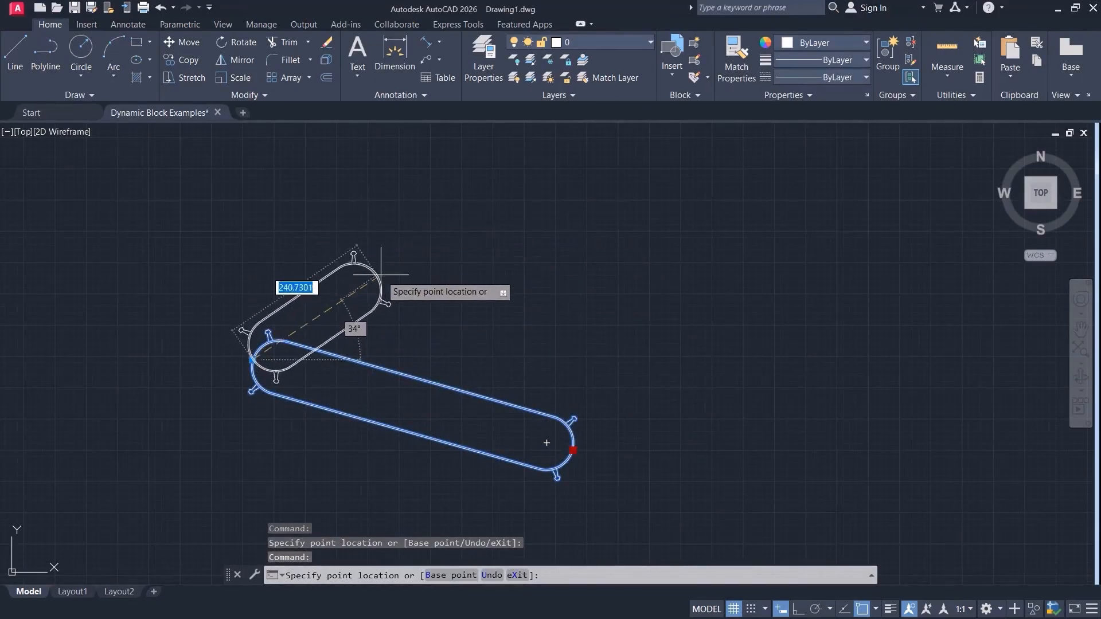
click(590, 289)
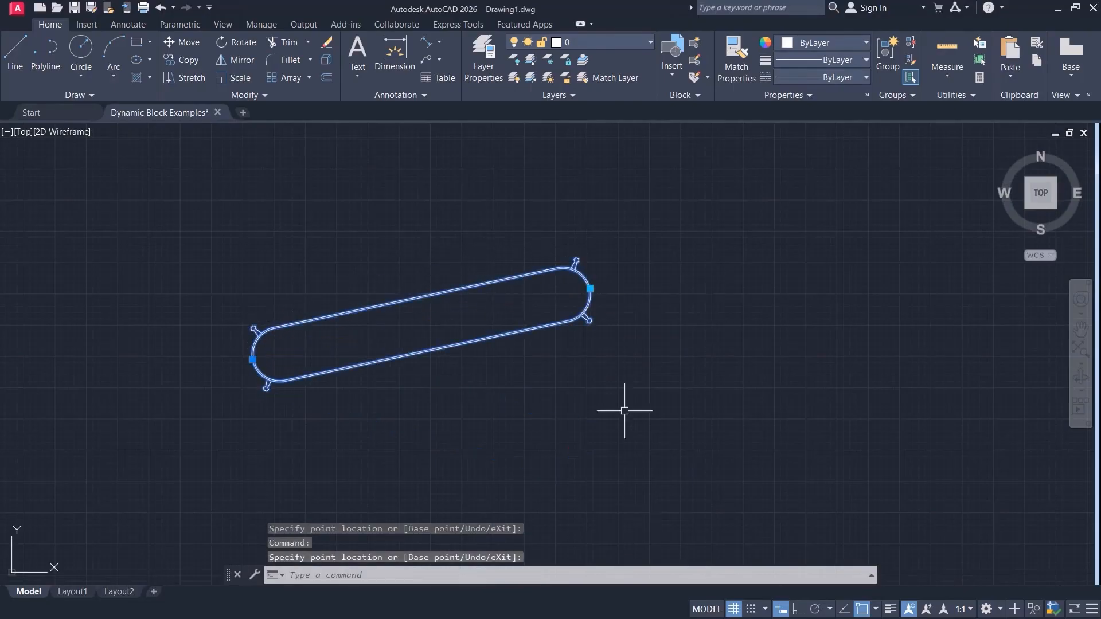
click(590, 289)
click(501, 467)
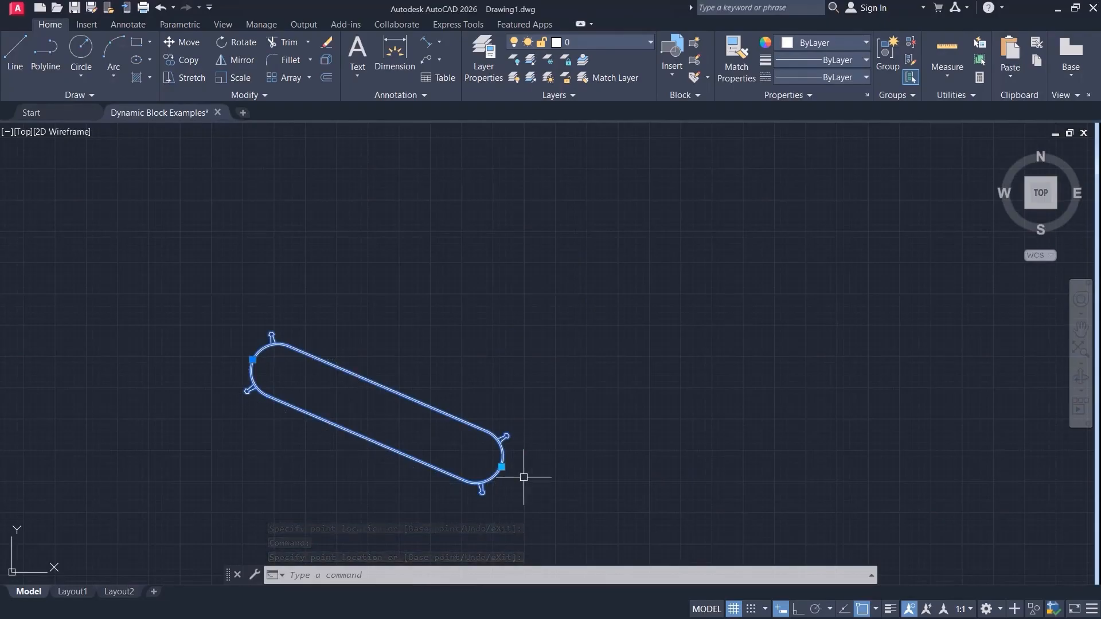
Turn Ortho on and stretch the oval block horizontally to the right at 0° with its polar grip.
click(501, 467)
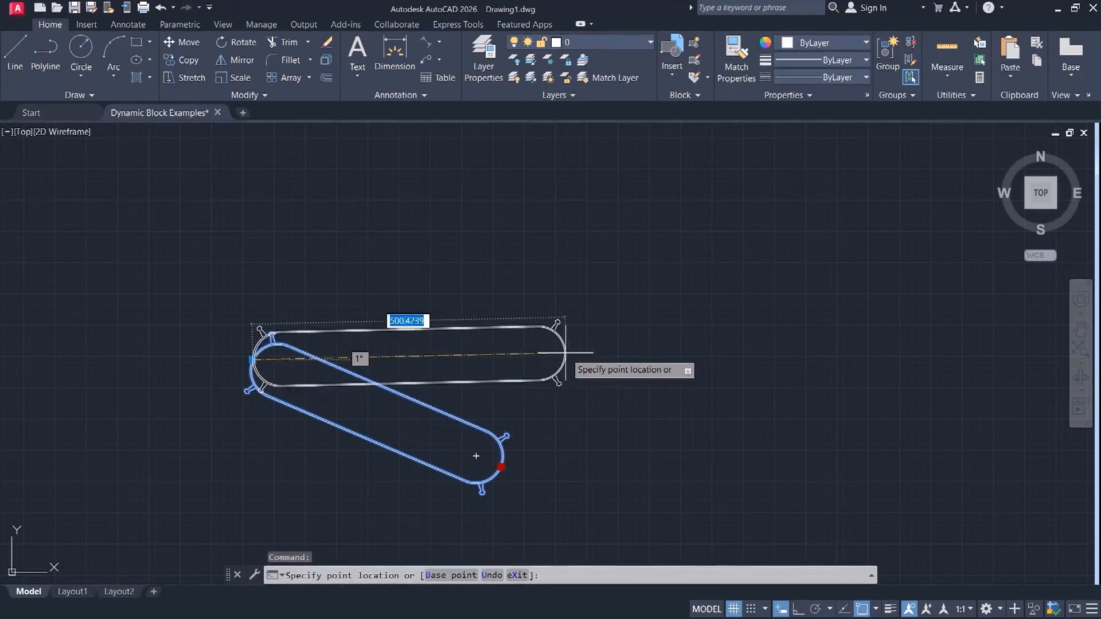
key(F8)
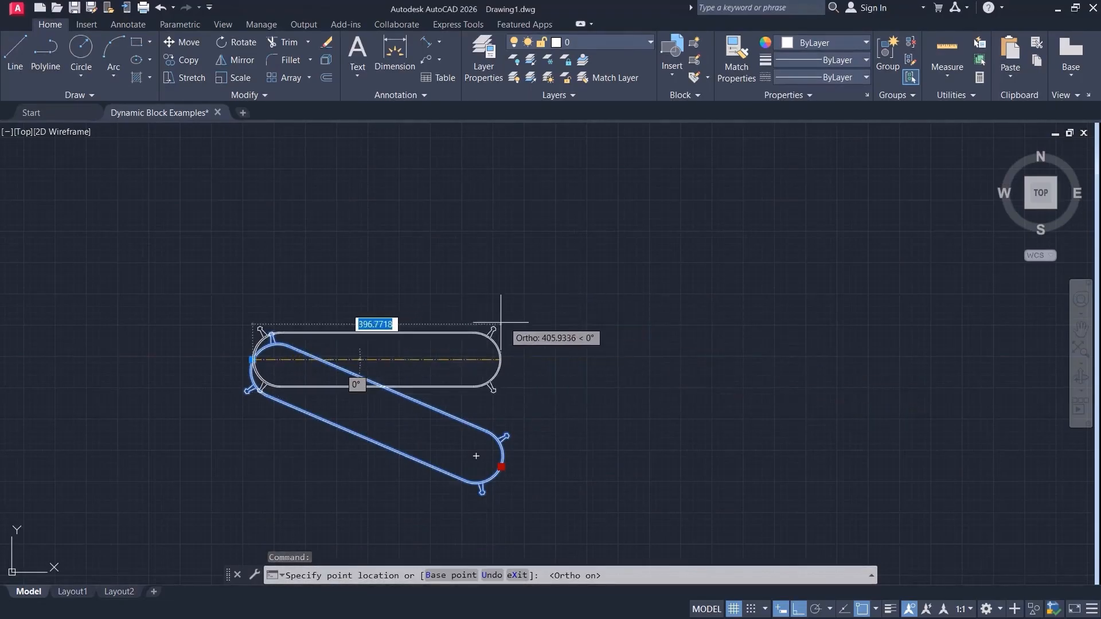
click(801, 337)
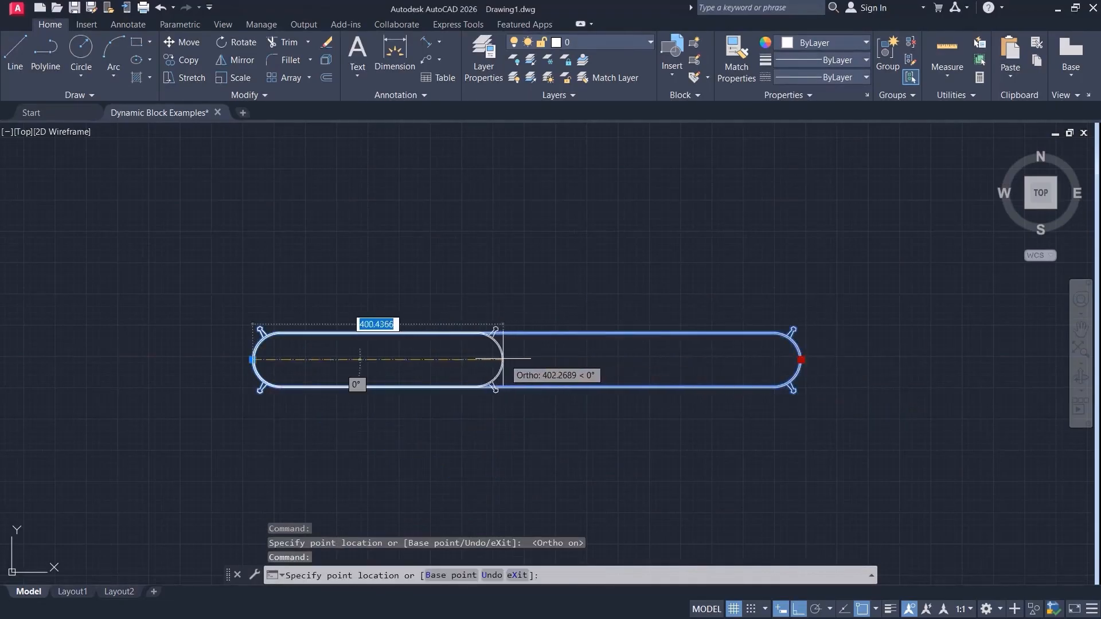
Test the polar grip by shortening and lengthening the oval block horizontally at 0°, ending with a short oval.
click(505, 376)
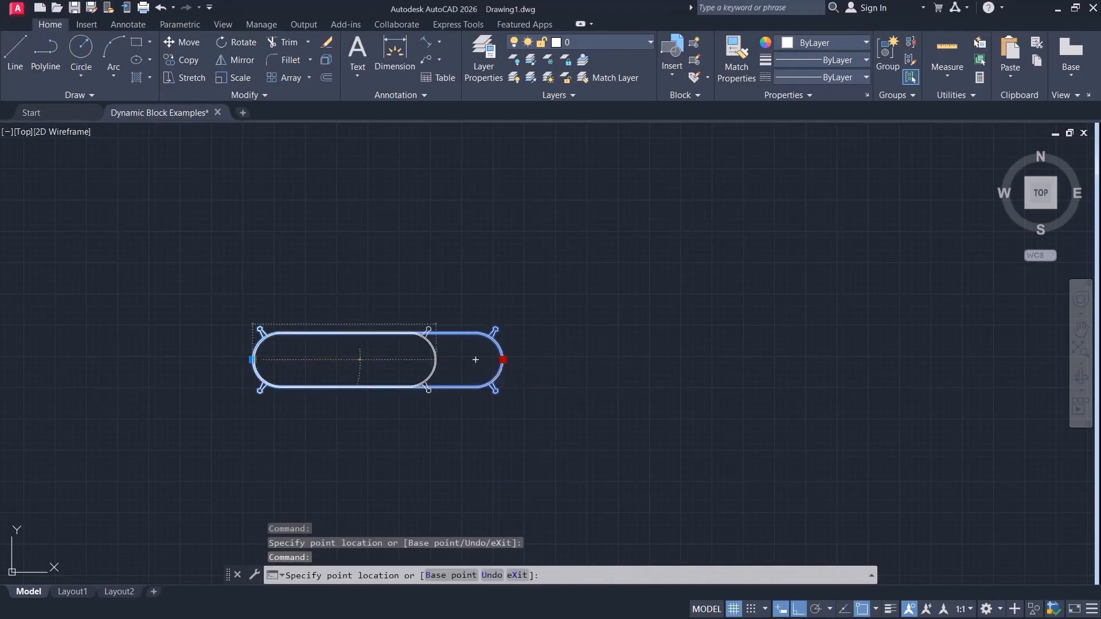
click(436, 360)
click(437, 360)
click(717, 428)
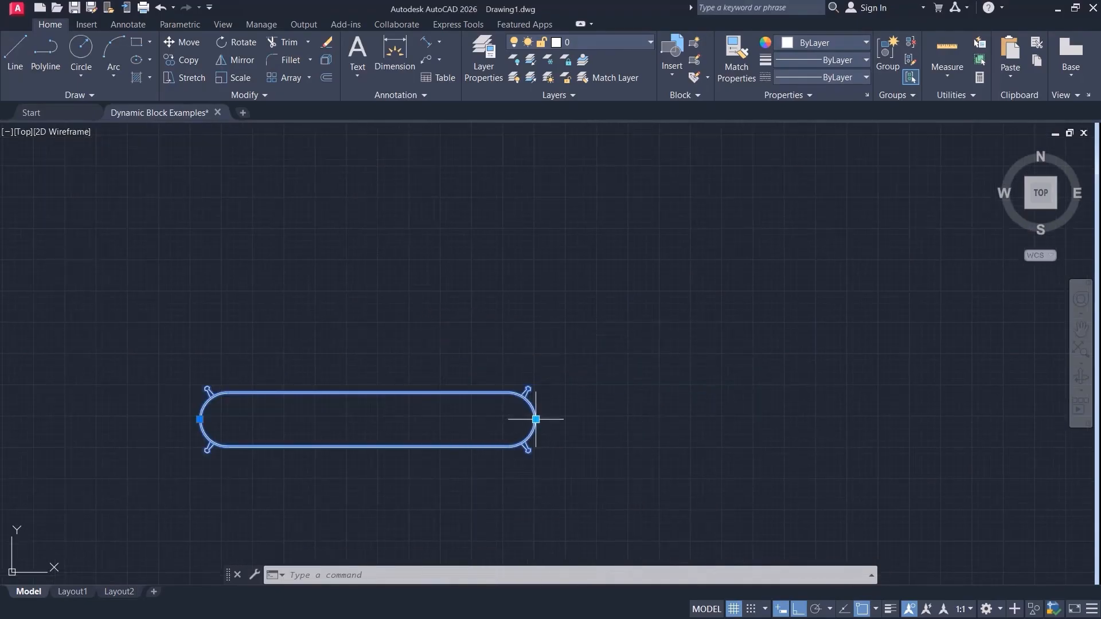
click(536, 419)
click(419, 419)
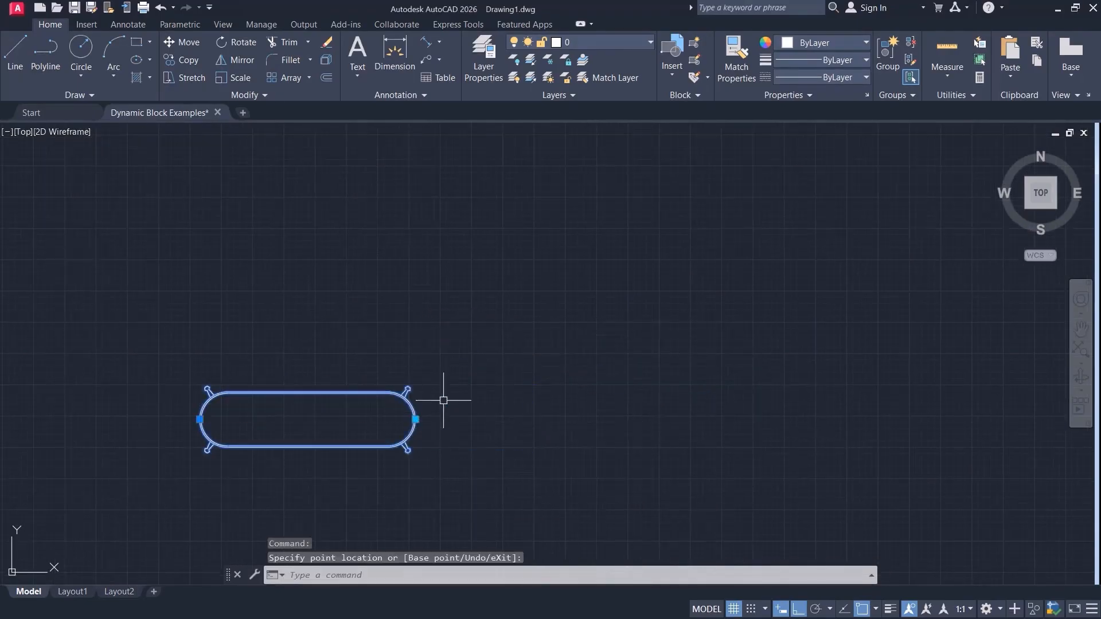
Shorten and tilt the oval block slightly down to the right, and move it into the block row beside the dining table with Ortho off.
scroll(447, 392, down, 3)
click(436, 404)
click(411, 411)
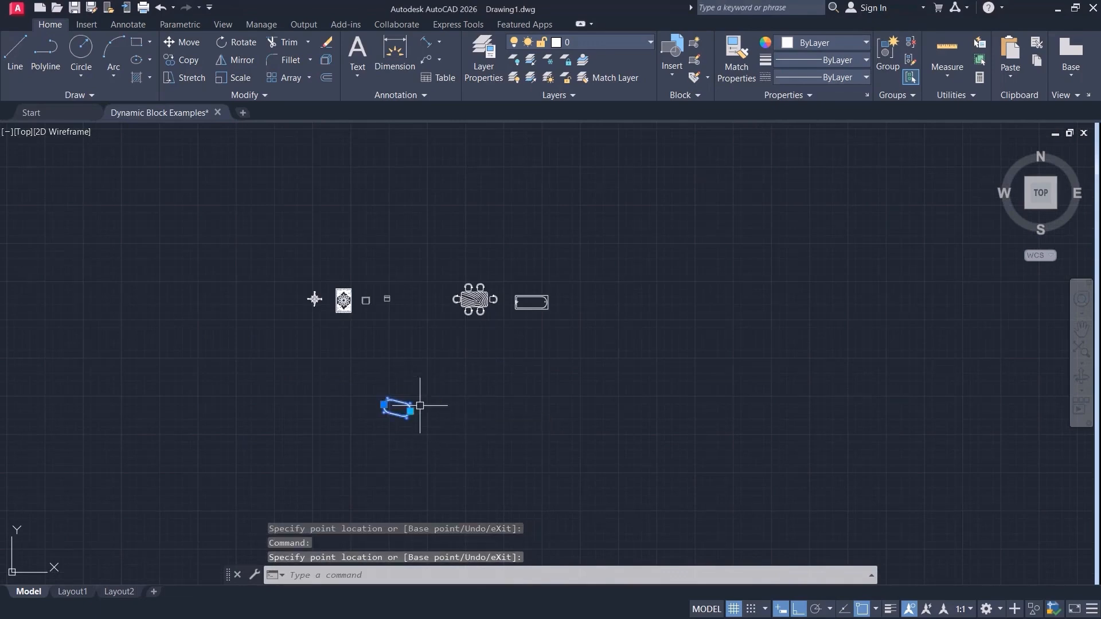
click(388, 403)
key(F8)
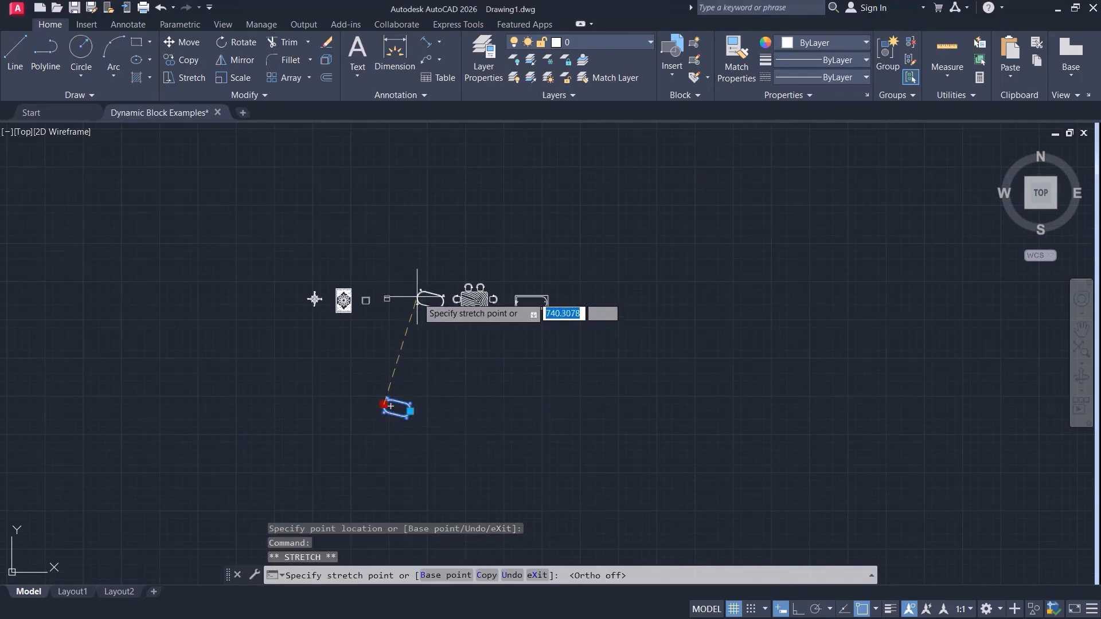
scroll(438, 313, up, 4)
key(Escape)
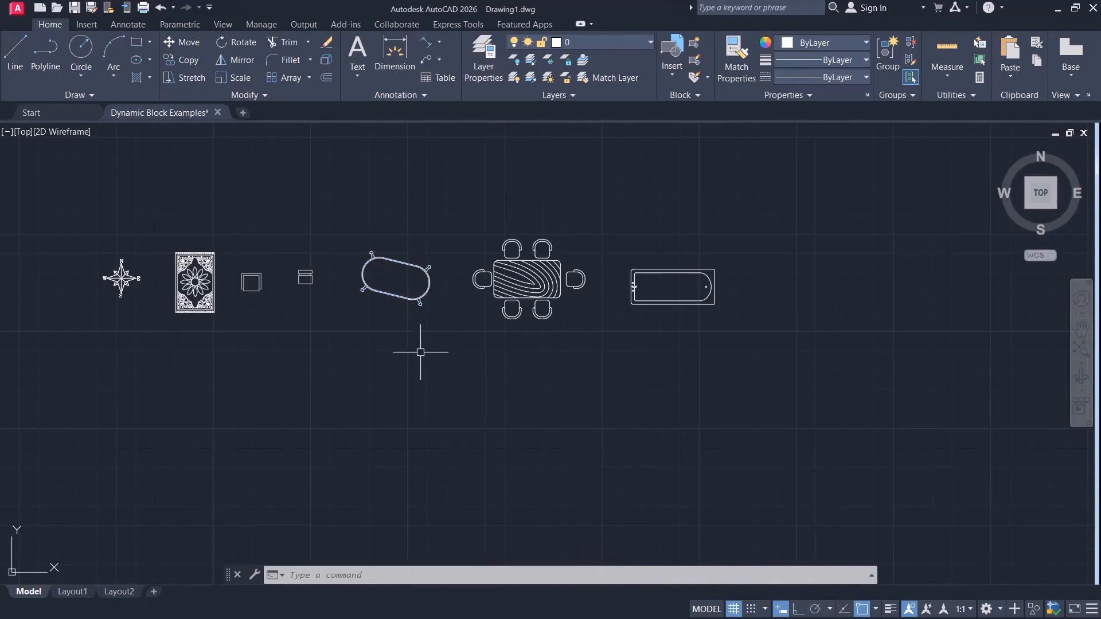
Move the small stacked-rectangle block beside the oval out to empty space and open it in the Block Editor.
middle_drag(377, 389, 382, 319)
click(327, 182)
click(297, 236)
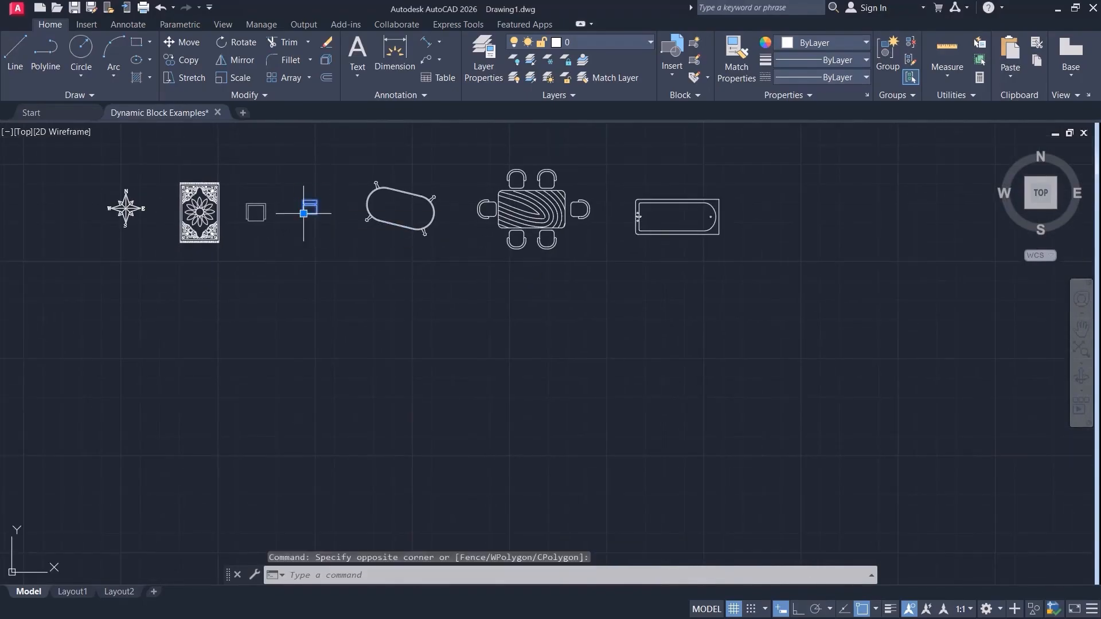
click(303, 214)
scroll(355, 390, up, 6)
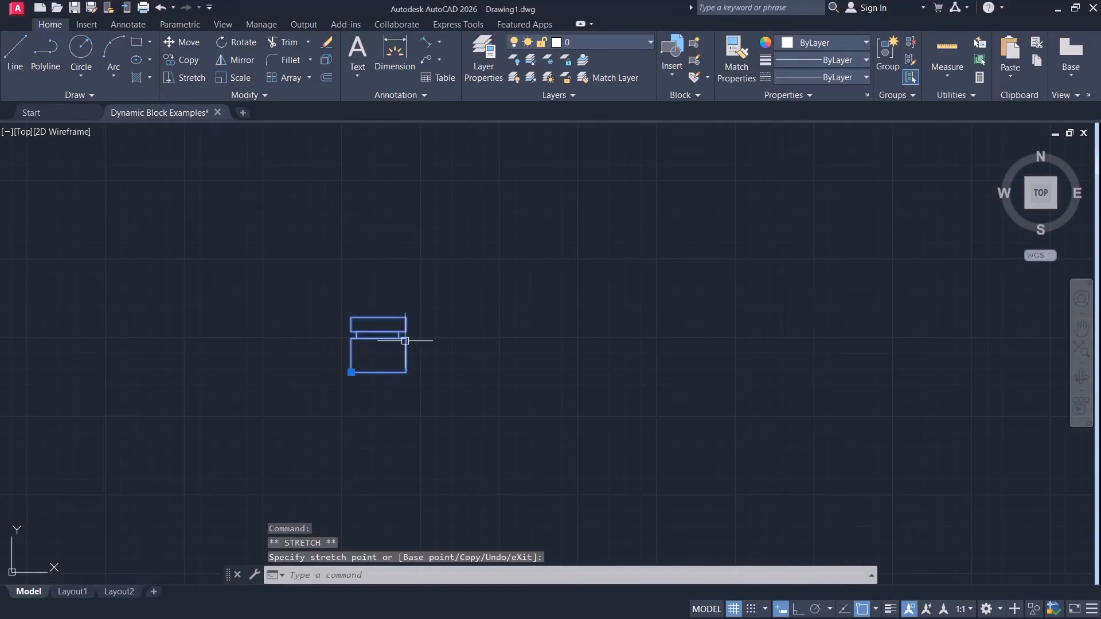
double_click(405, 340)
click(545, 411)
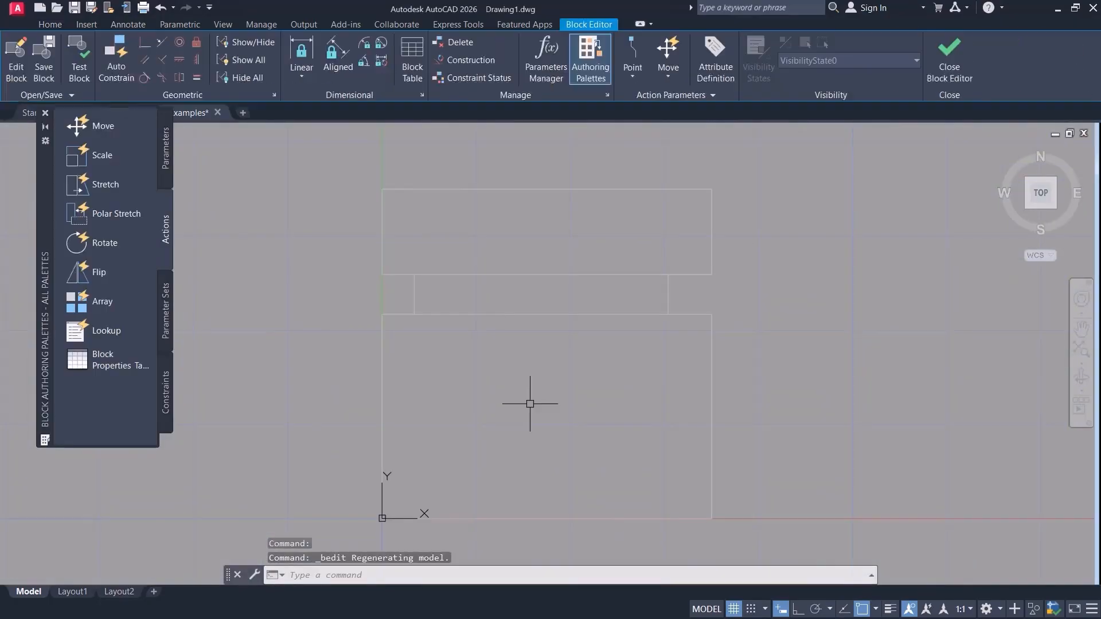
Add an XY parameter from the block's lower-left corner to its upper-right corner.
scroll(529, 403, down, 6)
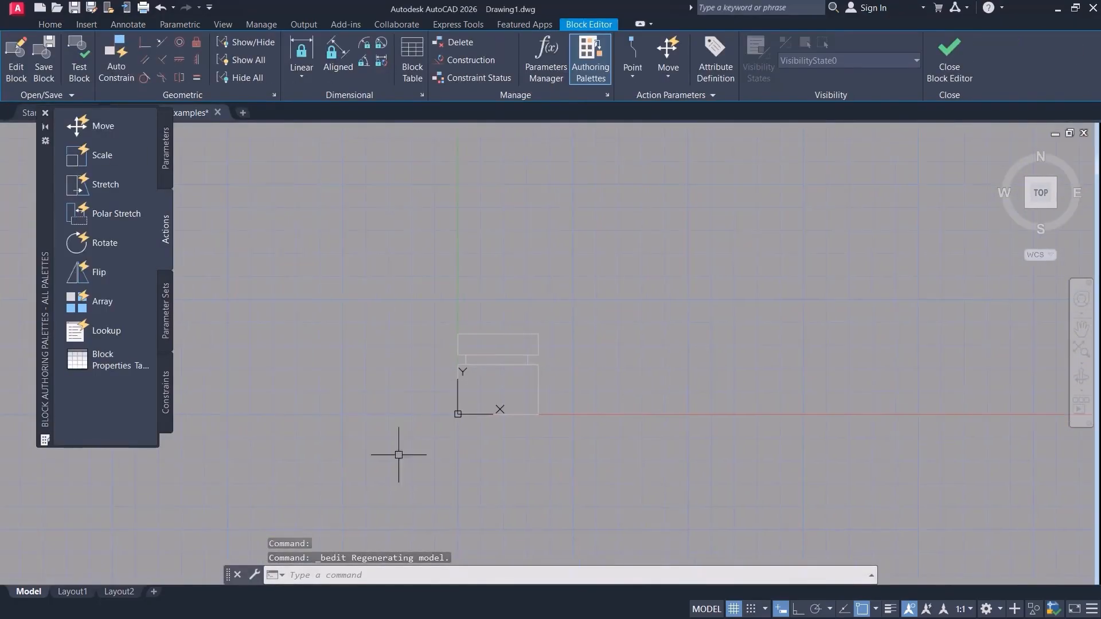
click(165, 171)
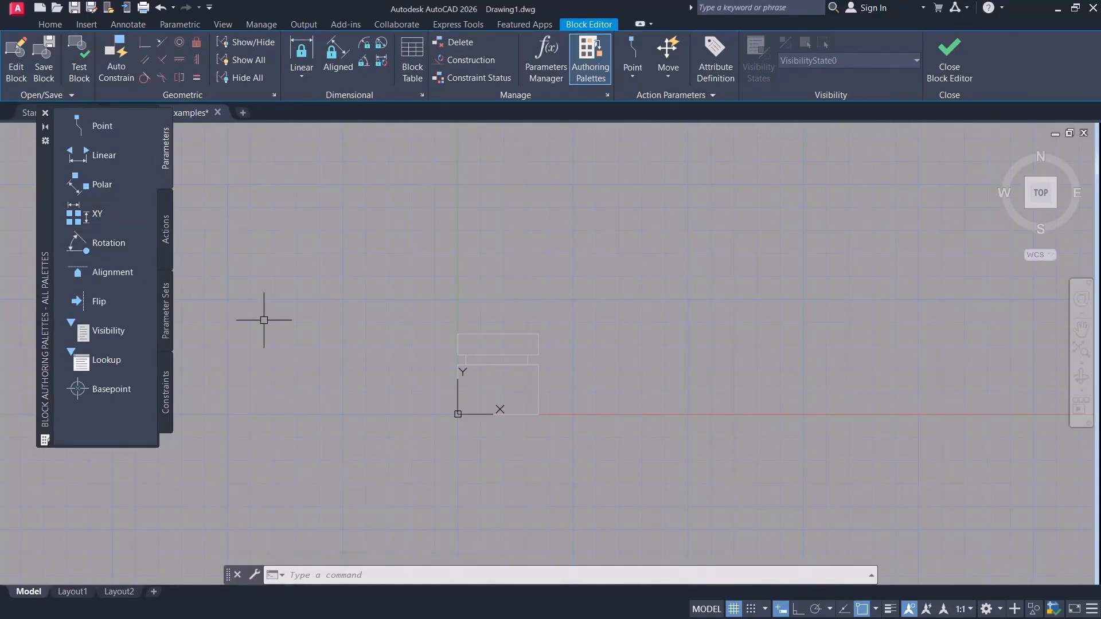
click(81, 220)
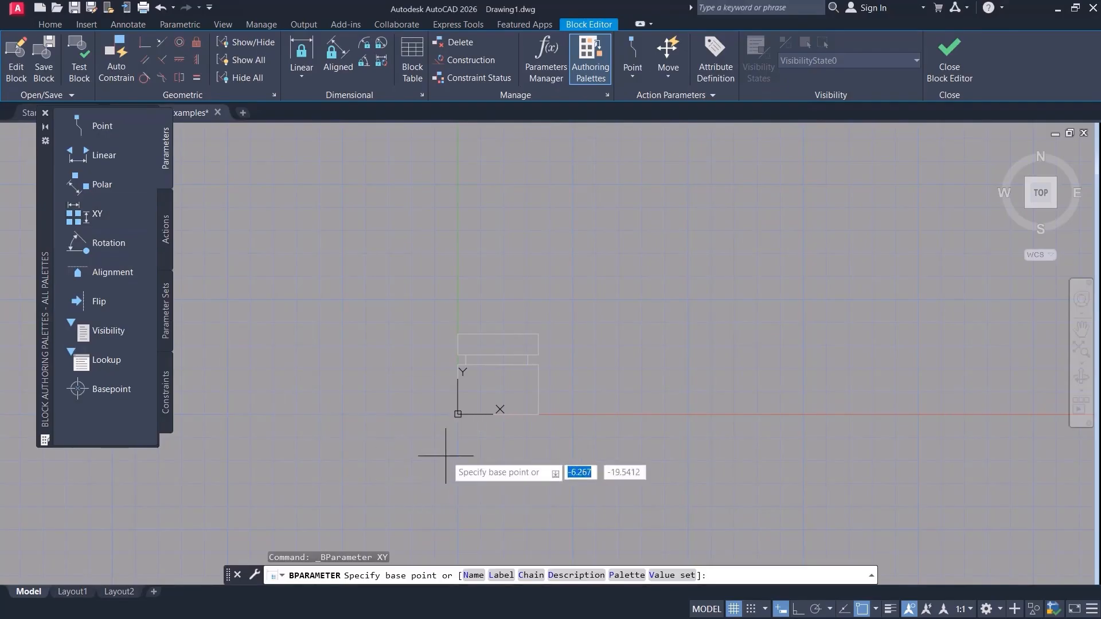
click(458, 414)
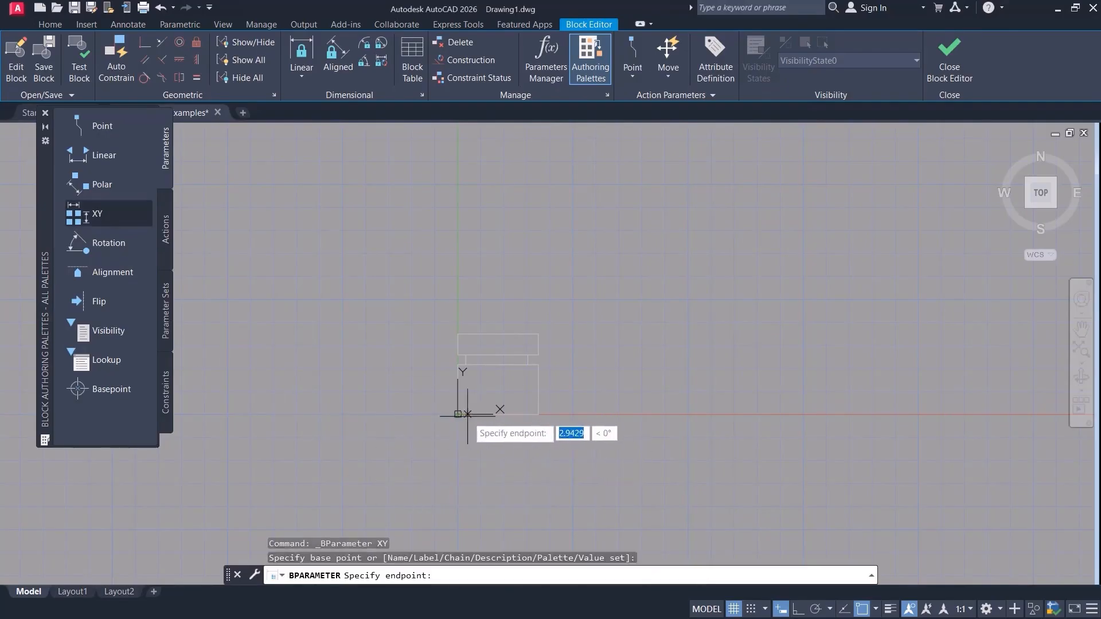
click(538, 334)
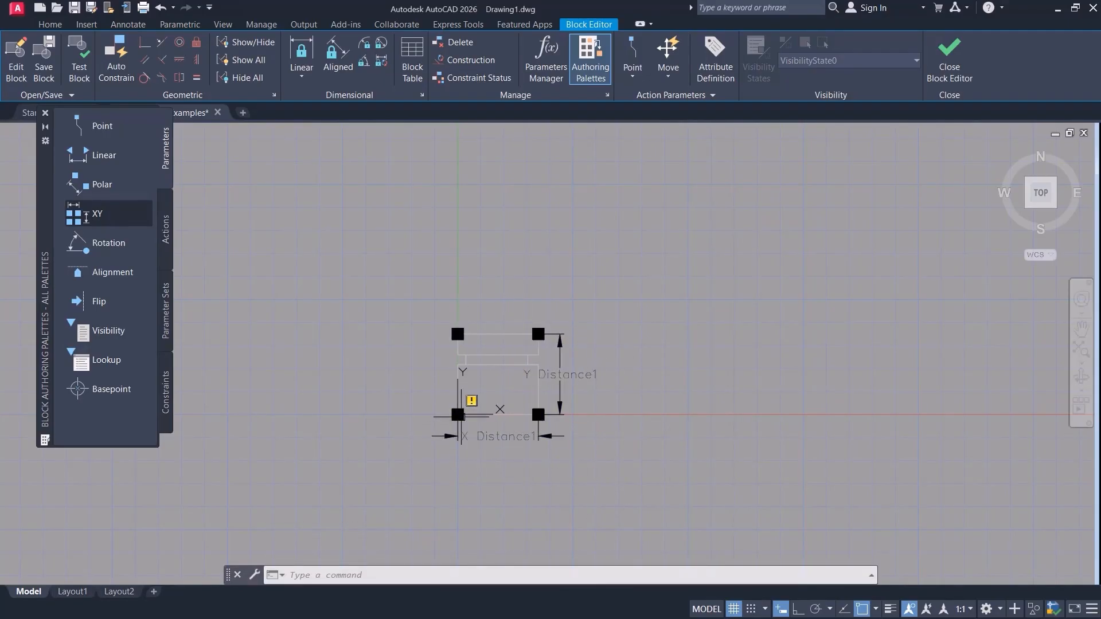
click(500, 438)
double_click(501, 437)
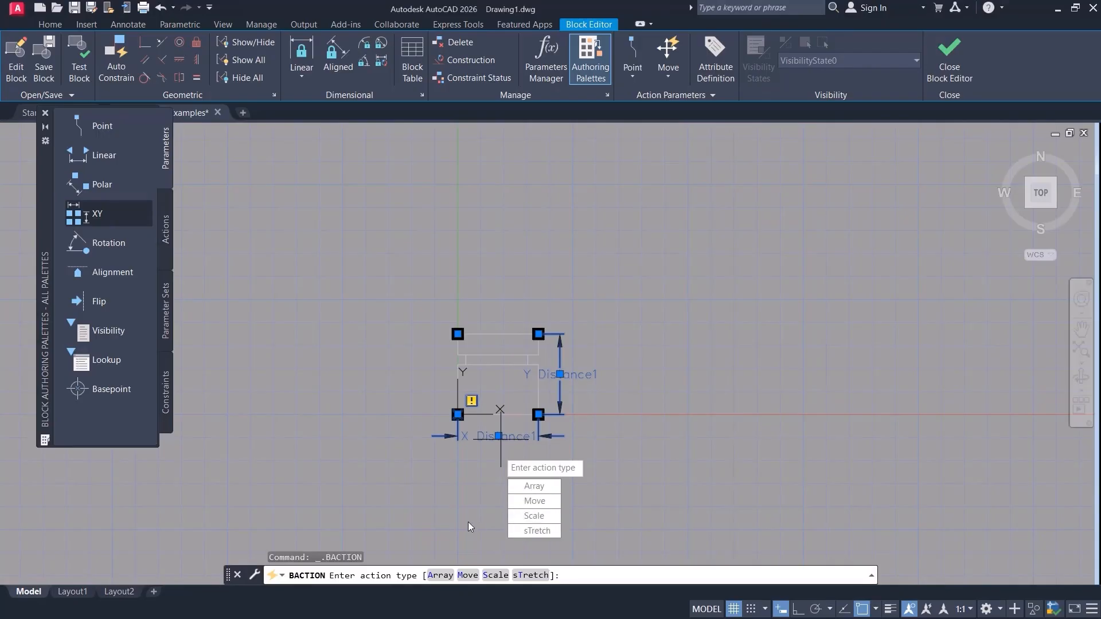
key(Escape)
key(Escape)
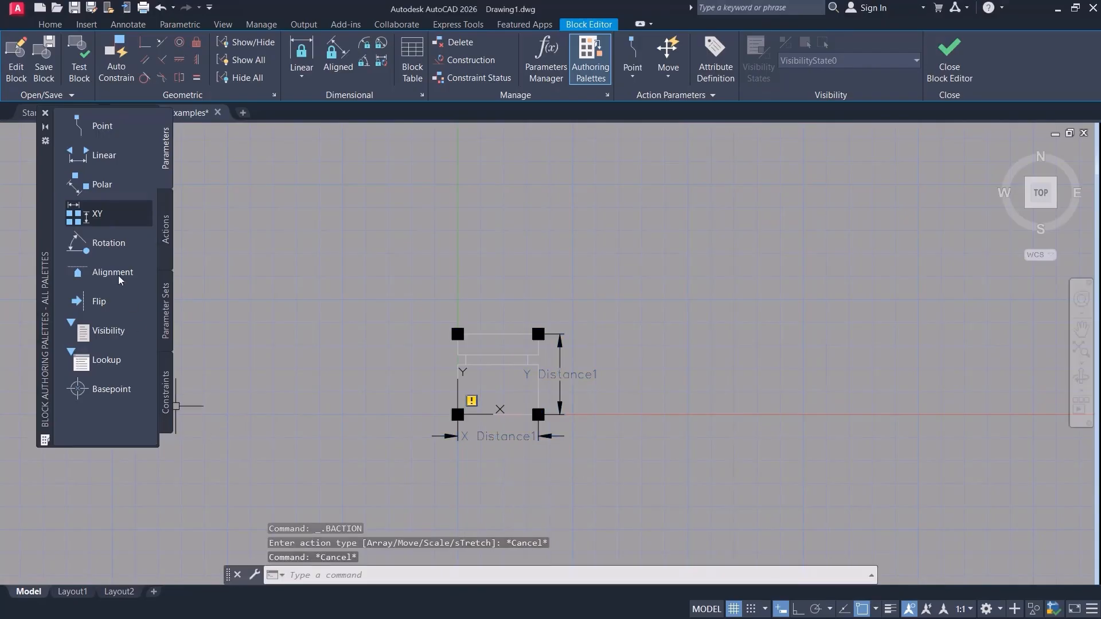
Assign an Array action to the XY parameter with all block objects, picking the unit cell from the block's lower-left corner past its upper-right corner.
click(166, 228)
click(102, 301)
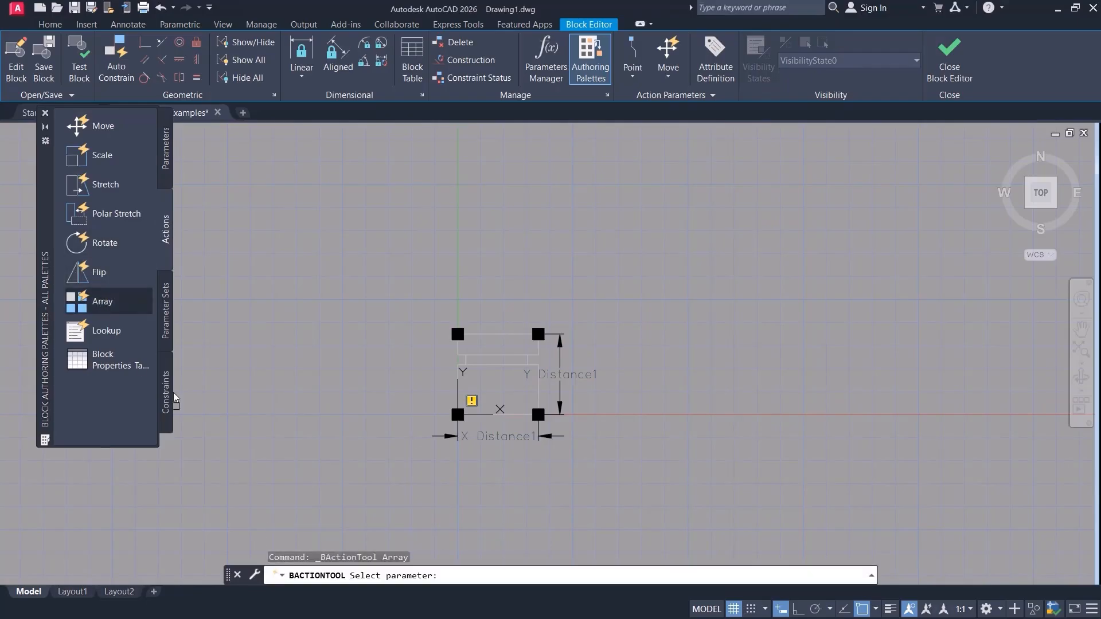
click(489, 437)
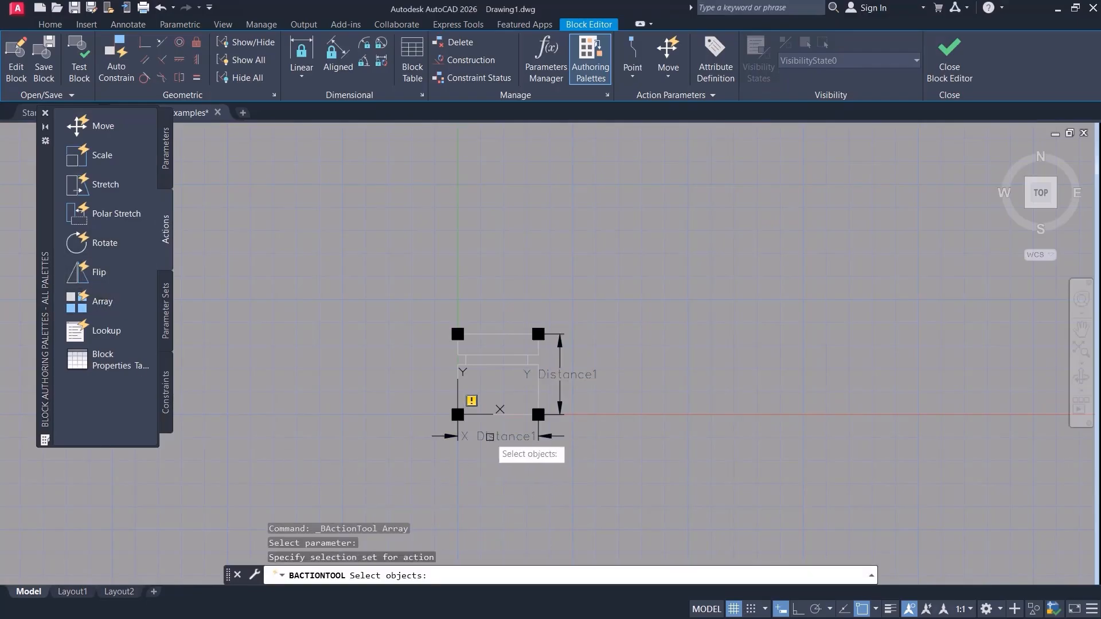
click(590, 458)
click(425, 288)
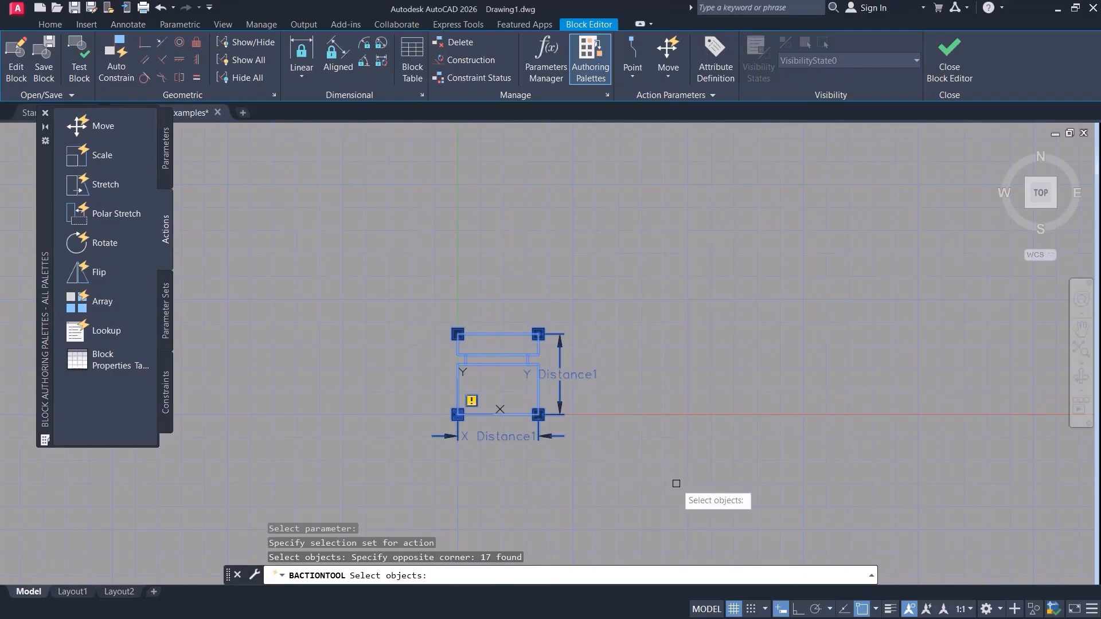
key(Return)
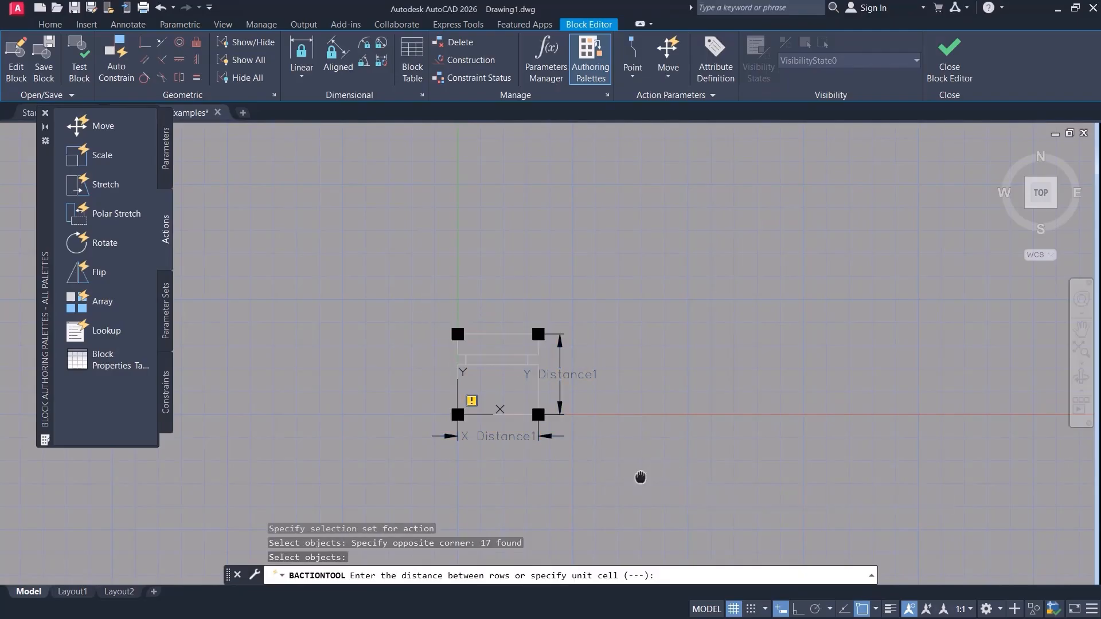
click(409, 426)
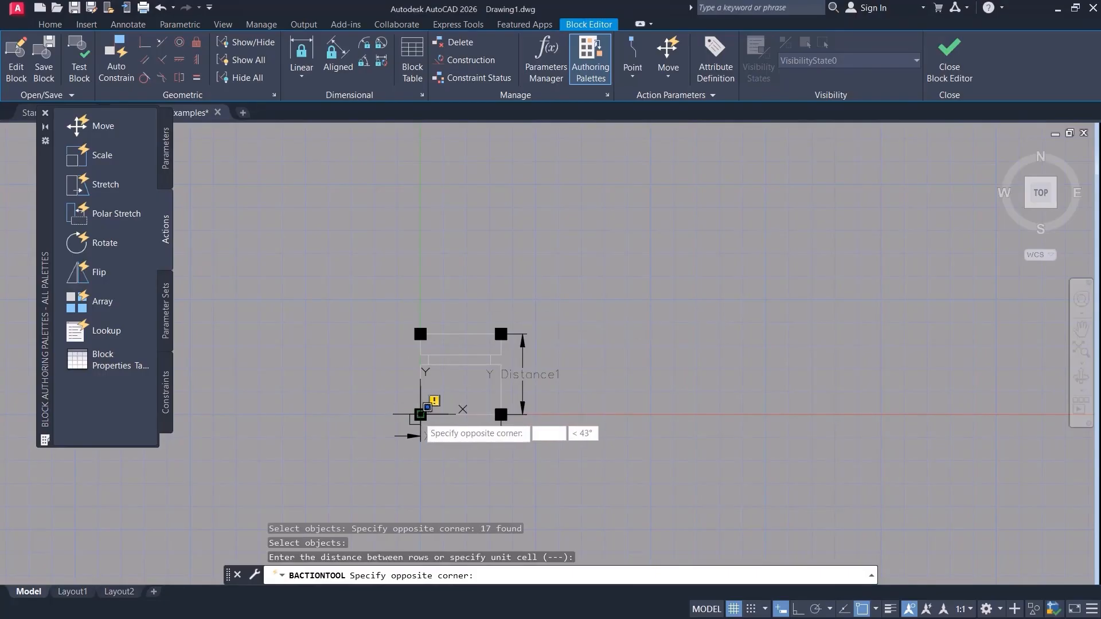
click(531, 315)
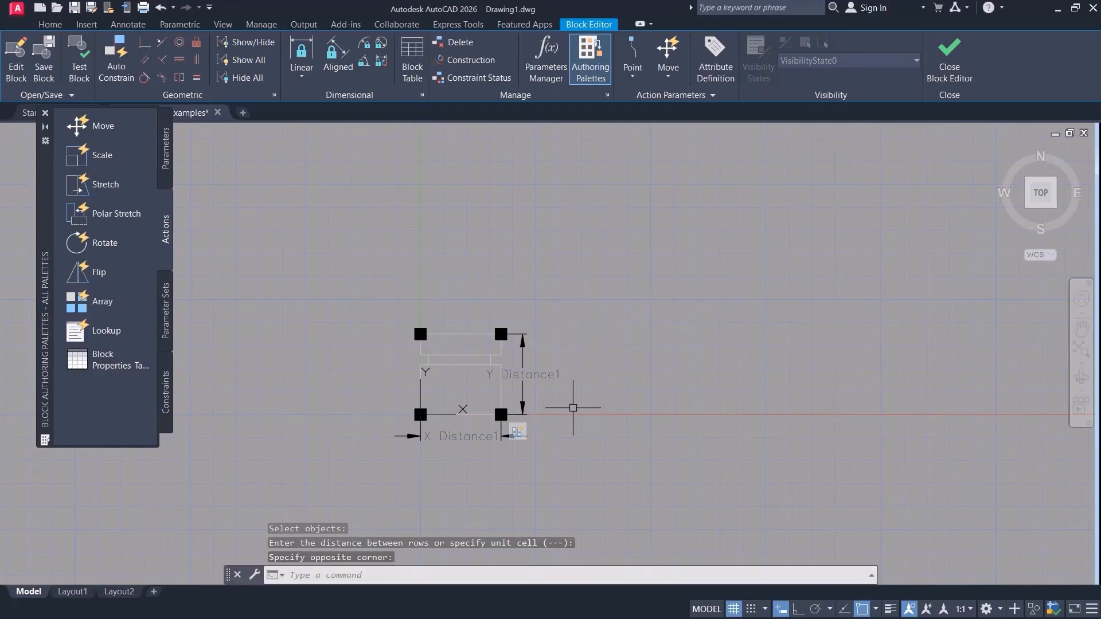
Close the Block Editor with the changes saved, and delete the XY parameter with its Array action from the reopened block.
click(956, 61)
click(628, 282)
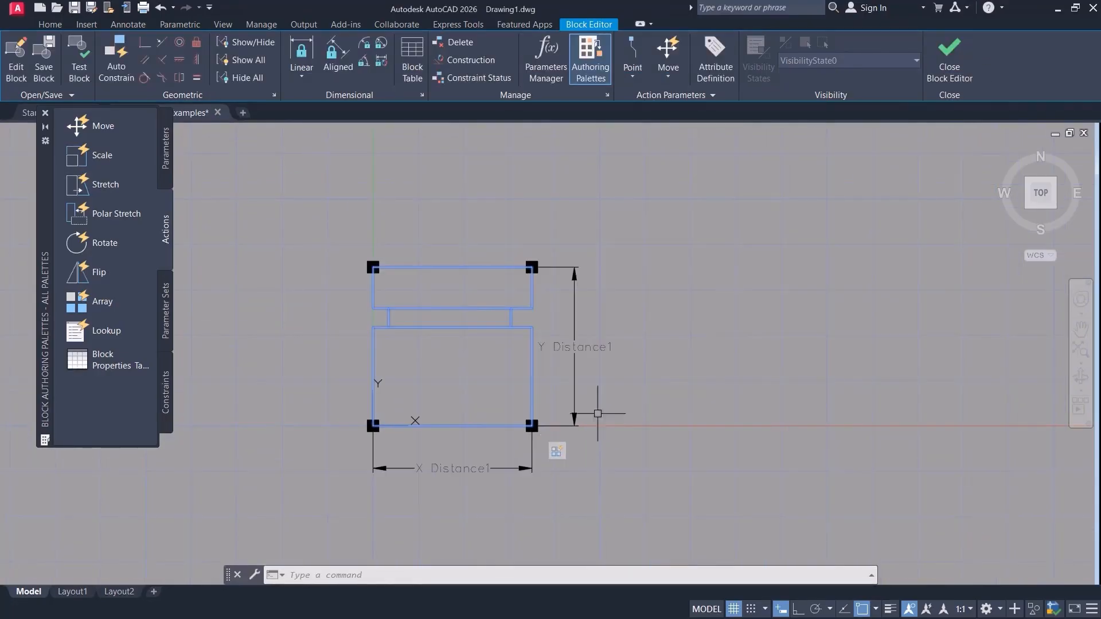
click(598, 413)
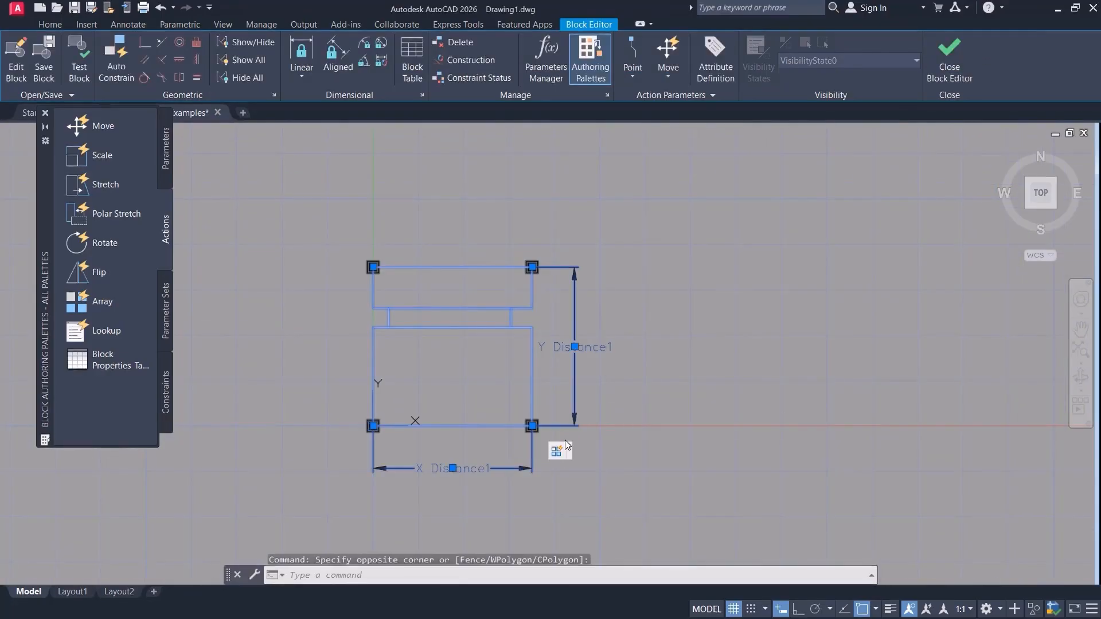
click(576, 448)
key(Delete)
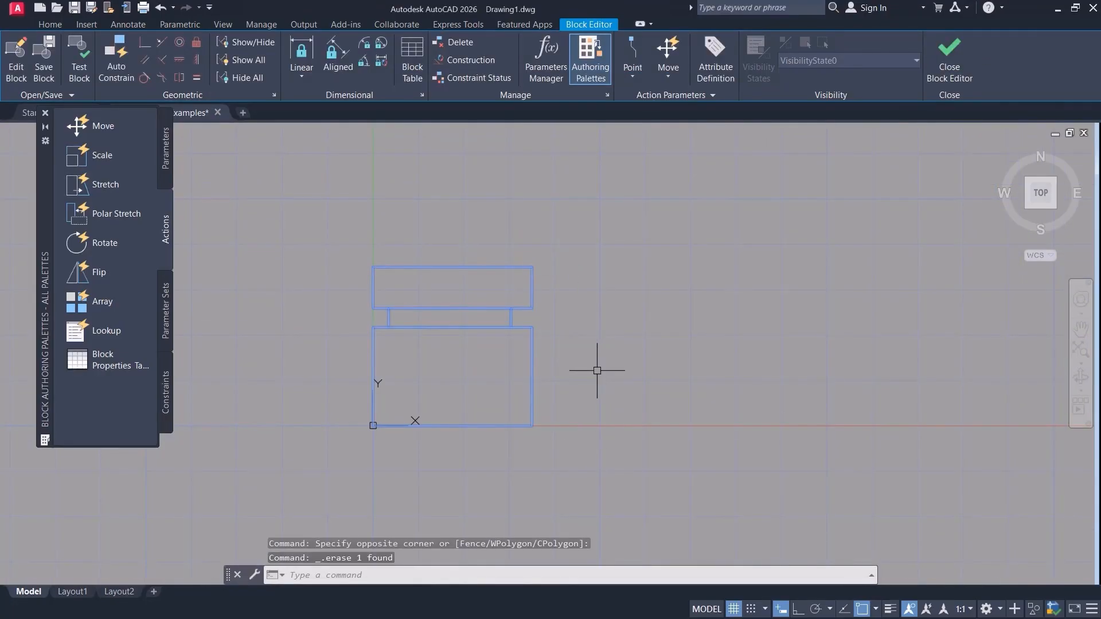
Place a new XY parameter across the whole block, from its lower-left origin corner to its upper-right corner.
click(165, 148)
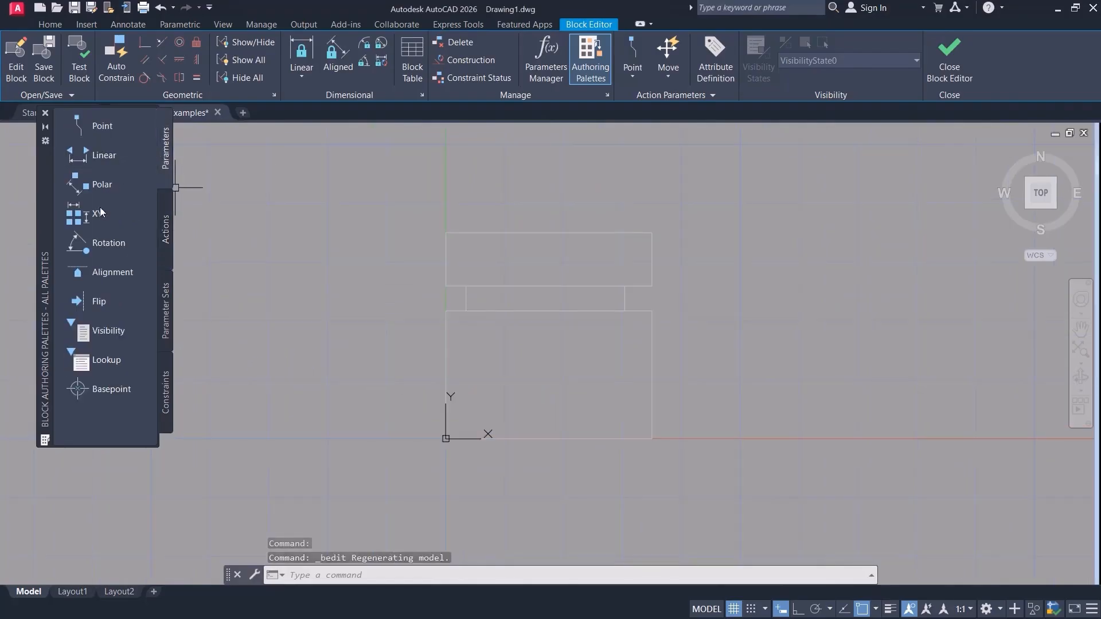
click(96, 213)
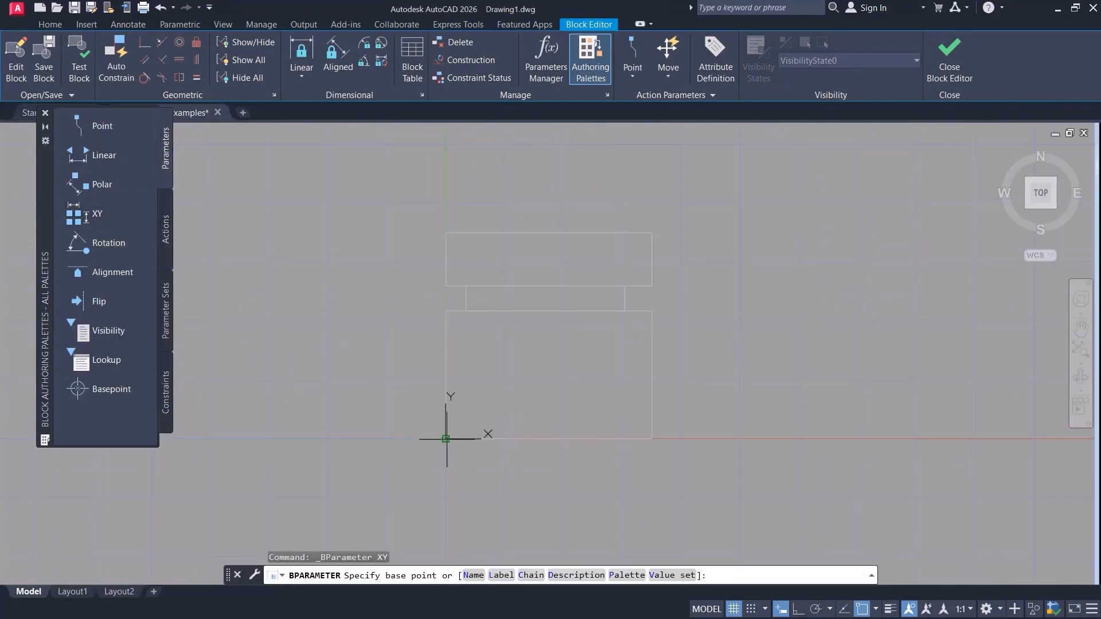
click(446, 439)
click(652, 232)
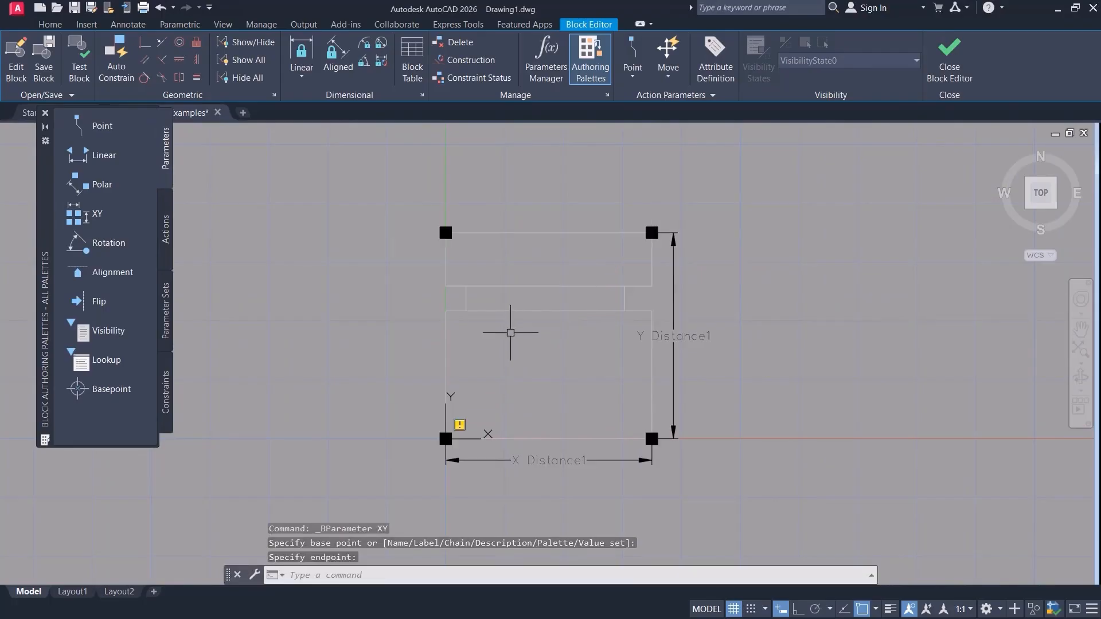
Assign an Array action to the XY parameter with all block objects and a unit cell slightly larger than the chair, saving the changes to Chair 02.
click(166, 229)
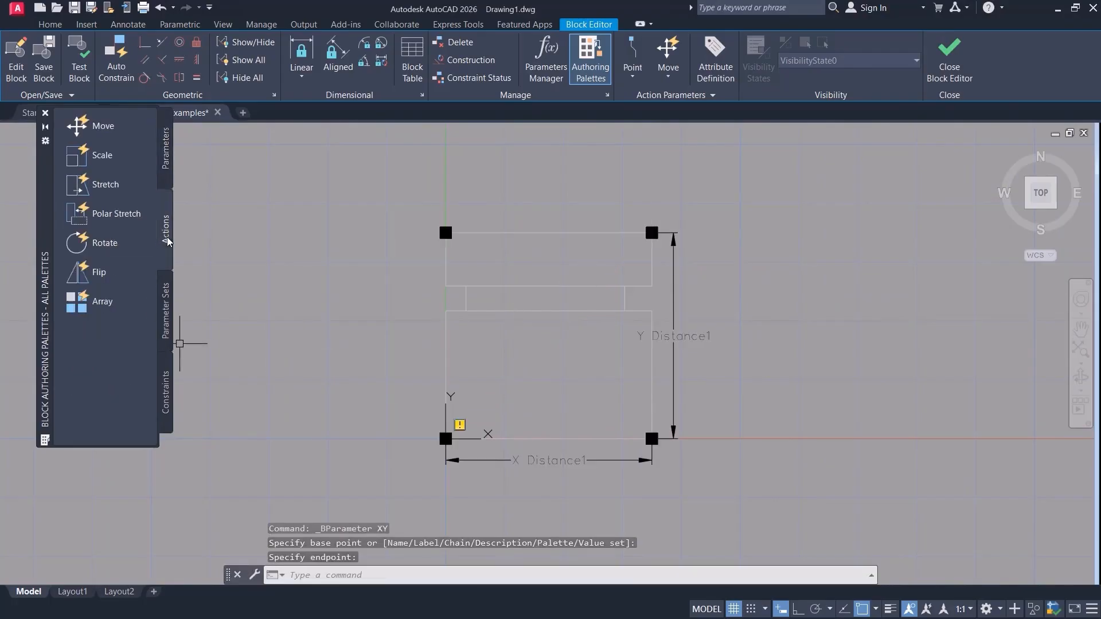
click(163, 169)
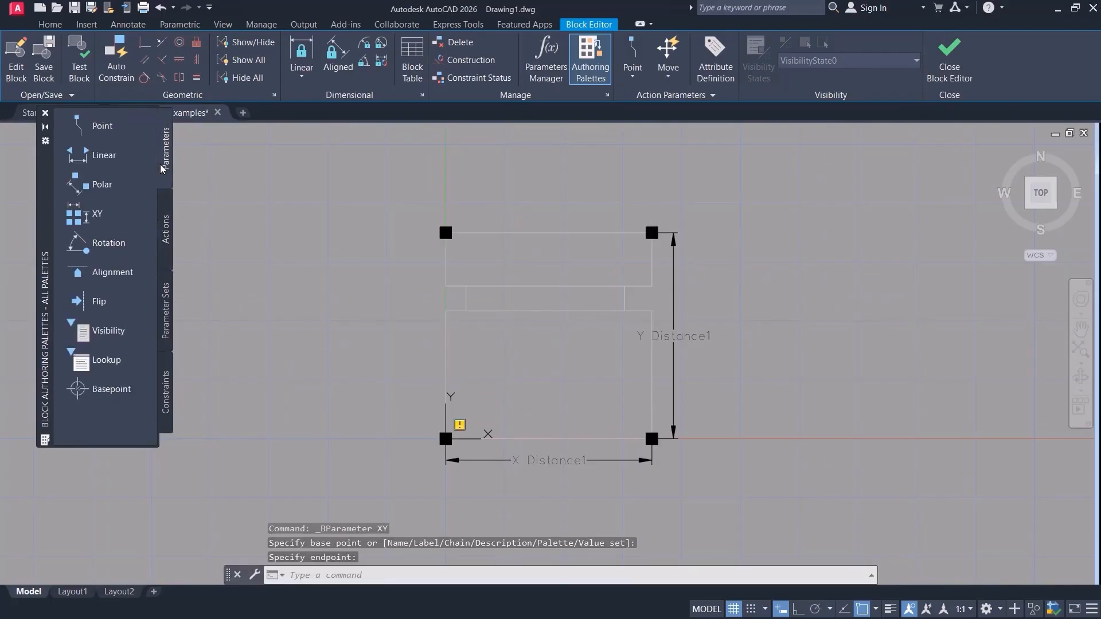
click(165, 230)
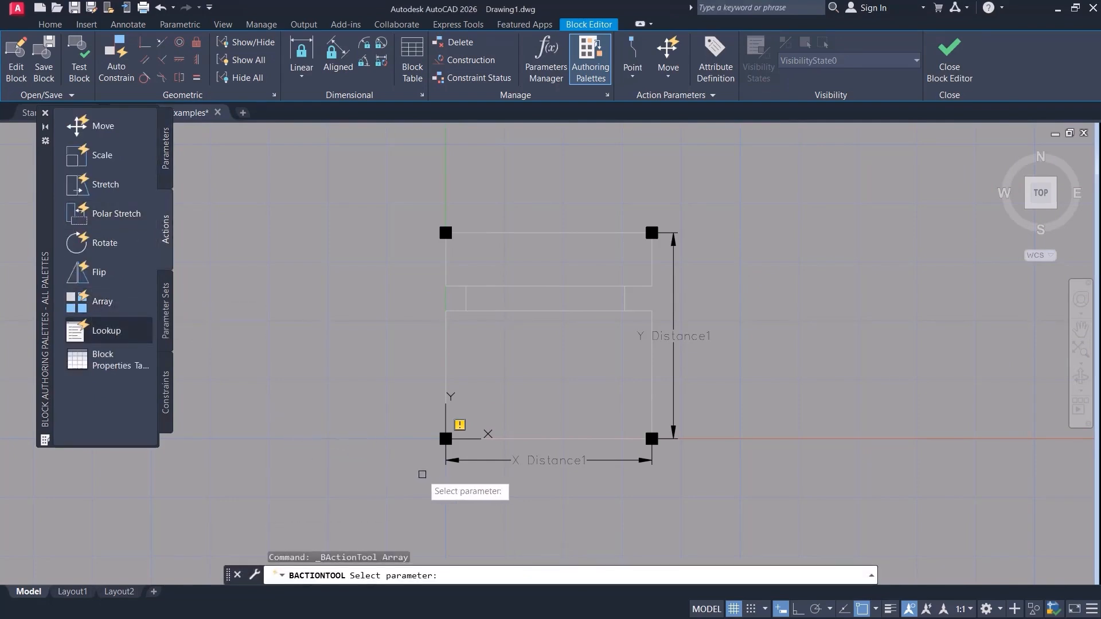
click(552, 460)
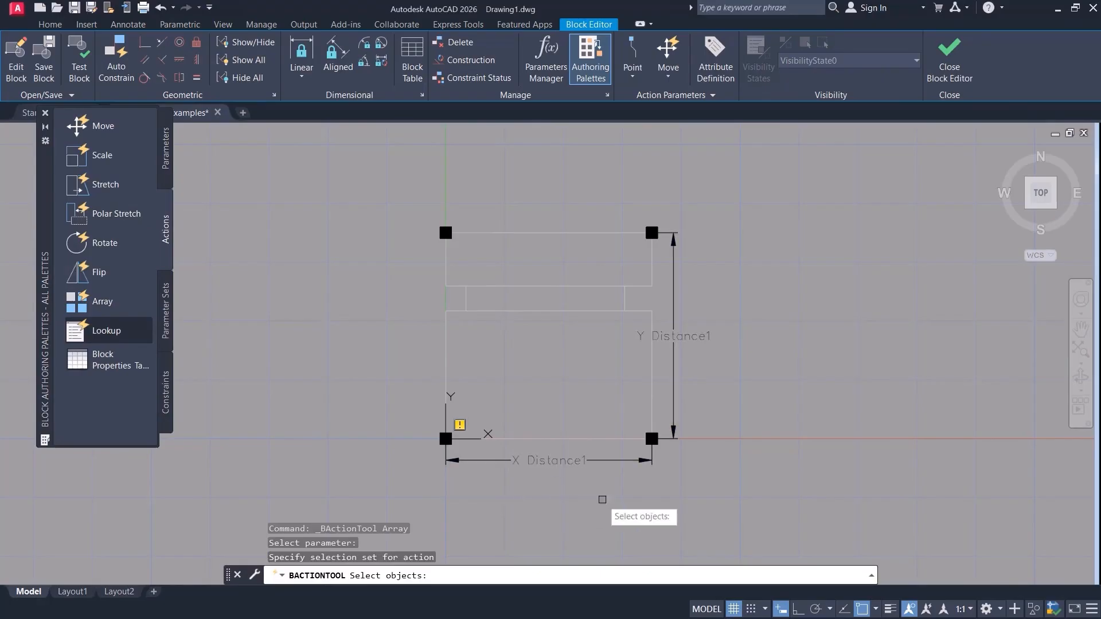
click(685, 470)
click(437, 187)
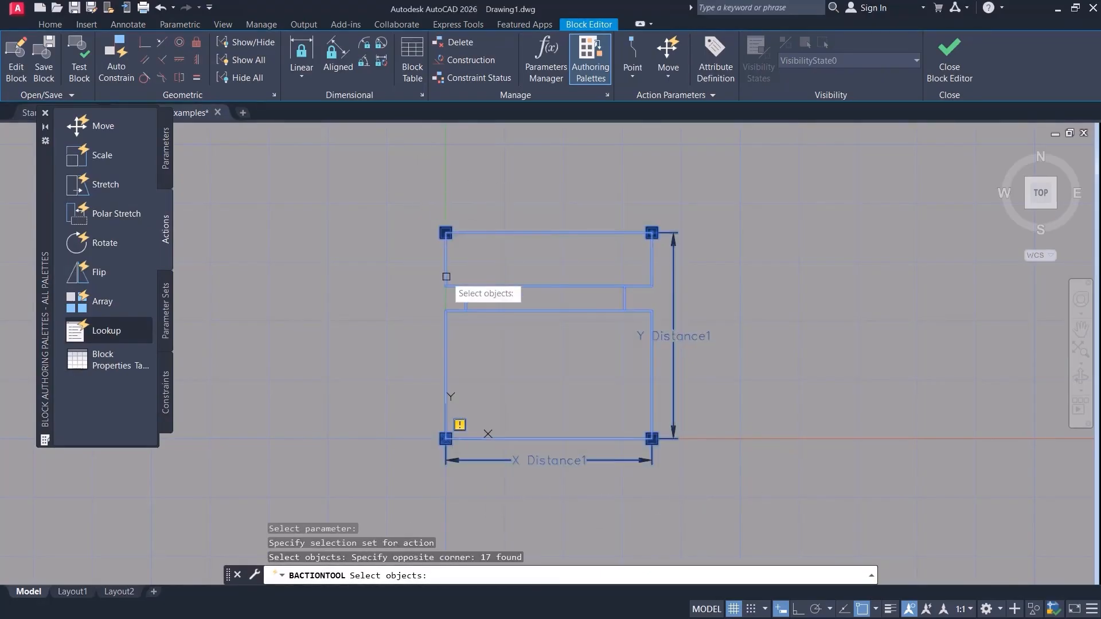
key(Return)
mouse_move(337, 356)
middle_down()
mouse_move(229, 361)
mouse_move(223, 392)
middle_up()
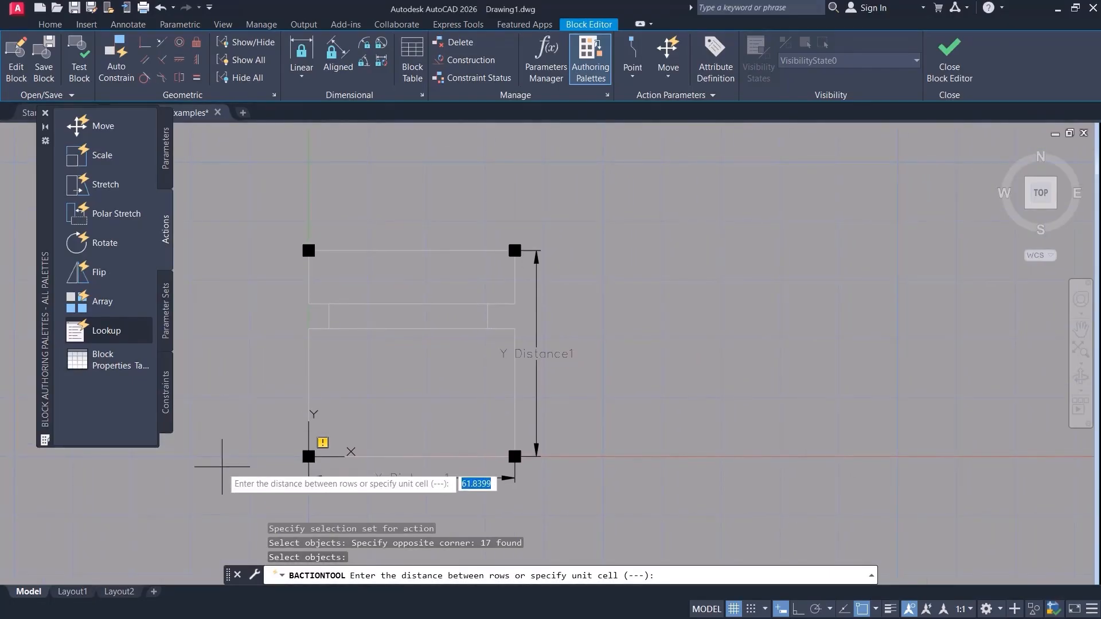
click(308, 457)
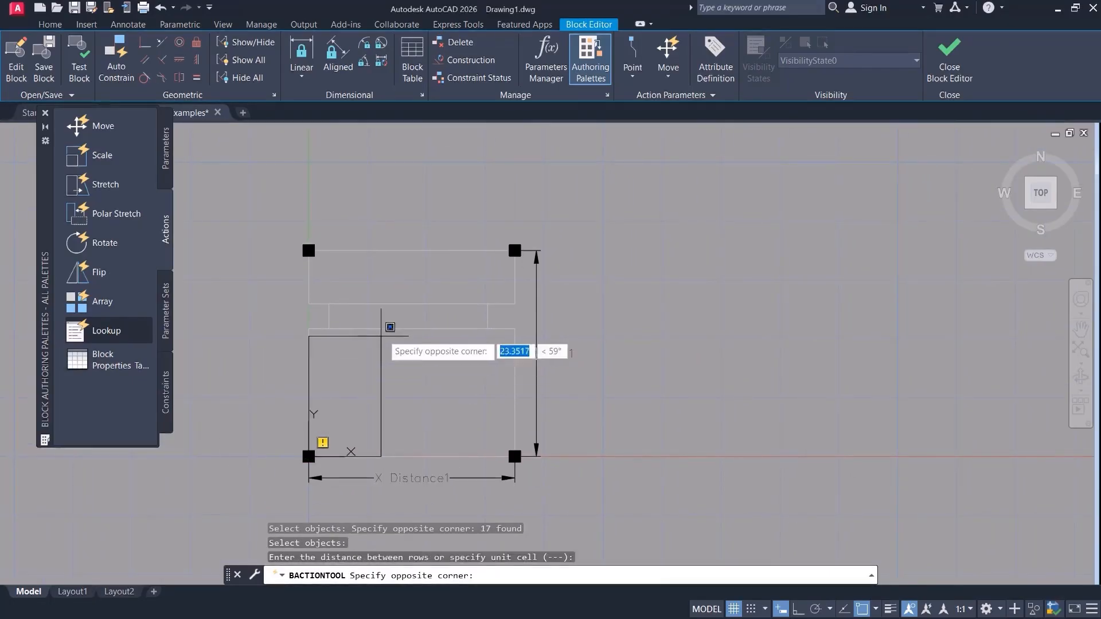
click(561, 215)
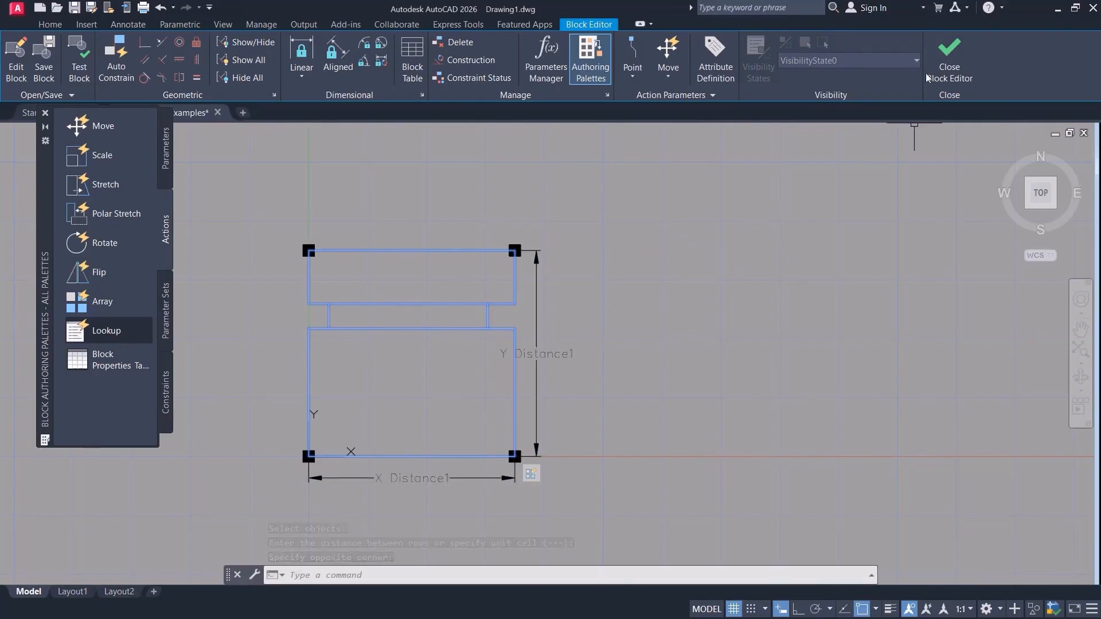
click(949, 60)
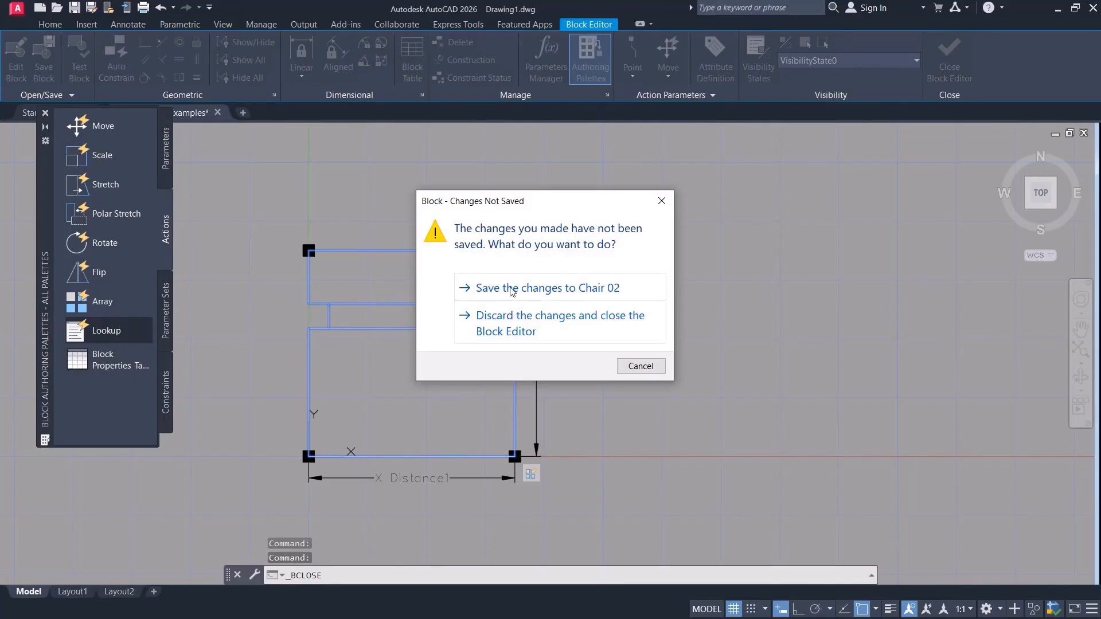
click(512, 288)
Stretch the chair block from its lower-right grip to array it into about 10 columns and 7 rows.
click(255, 274)
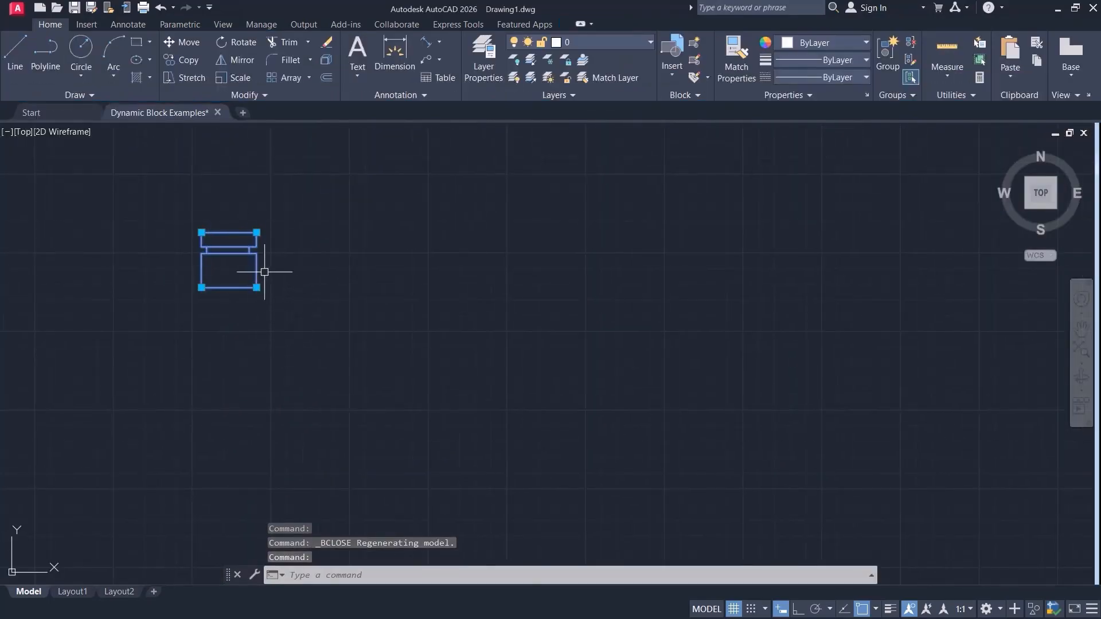
click(257, 288)
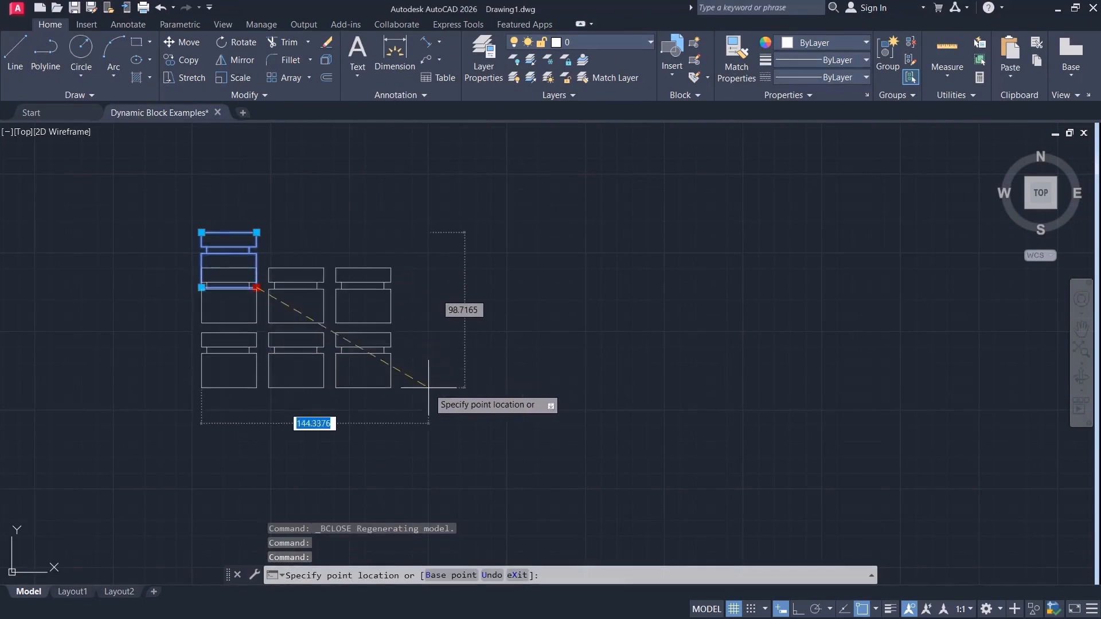
middle_drag(457, 442, 420, 278)
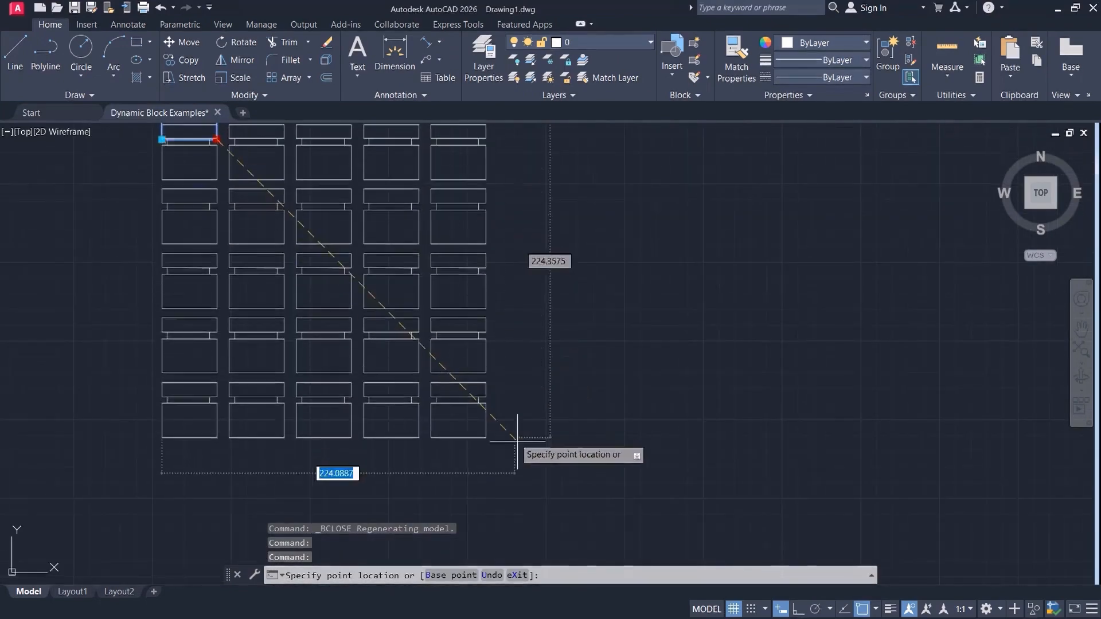
scroll(615, 461, down, 4)
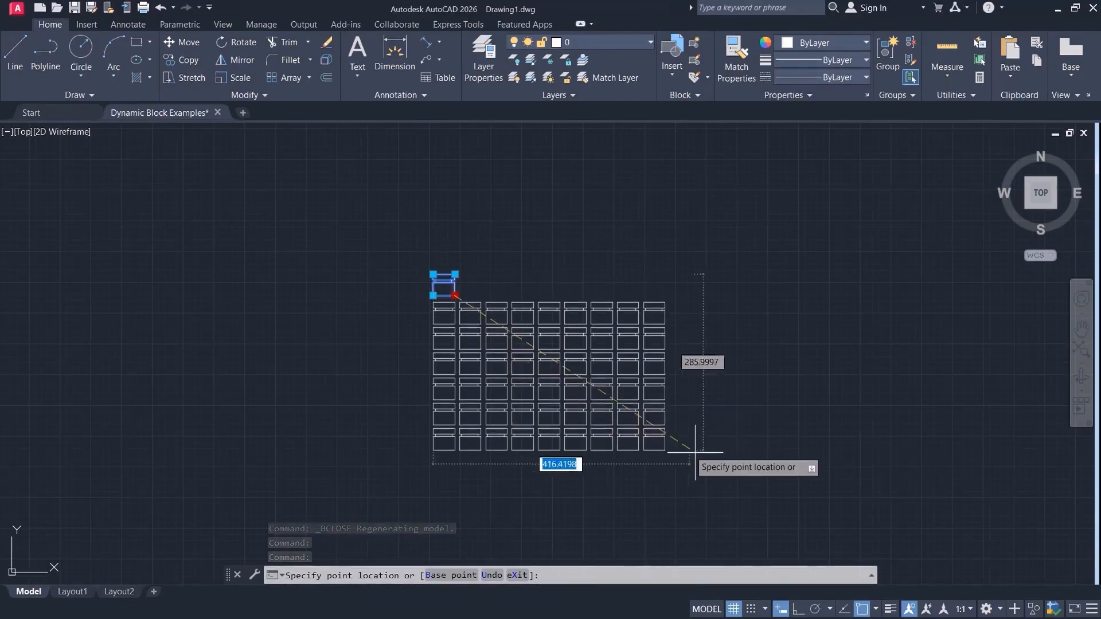
click(719, 464)
middle_drag(539, 377, 453, 332)
scroll(482, 364, up, 3)
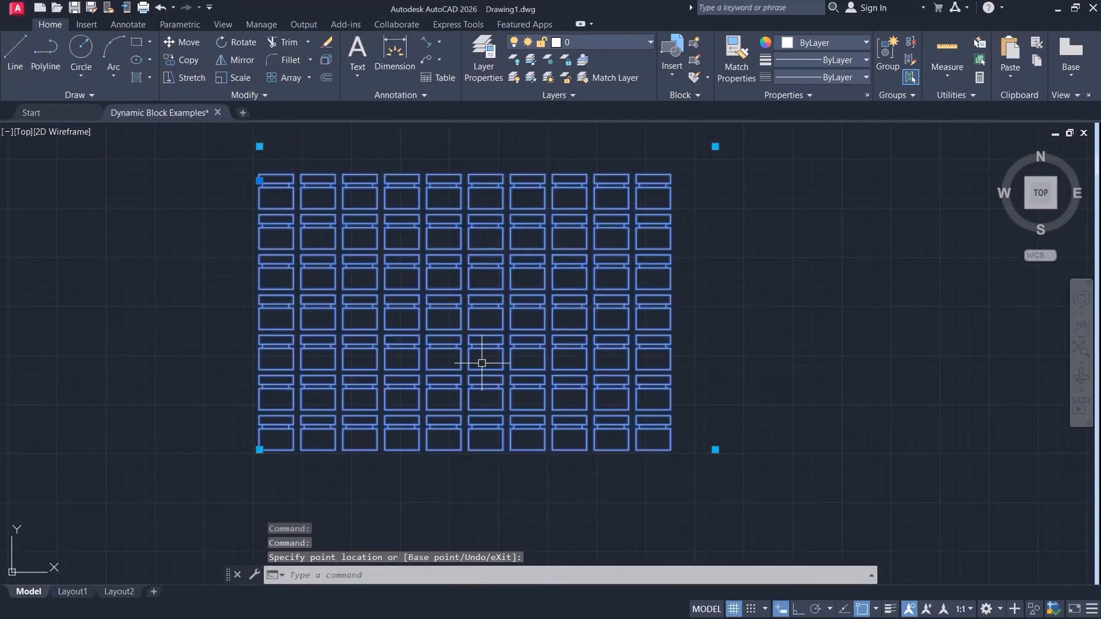
scroll(424, 335, up, 2)
middle_drag(381, 319, 413, 381)
key(Escape)
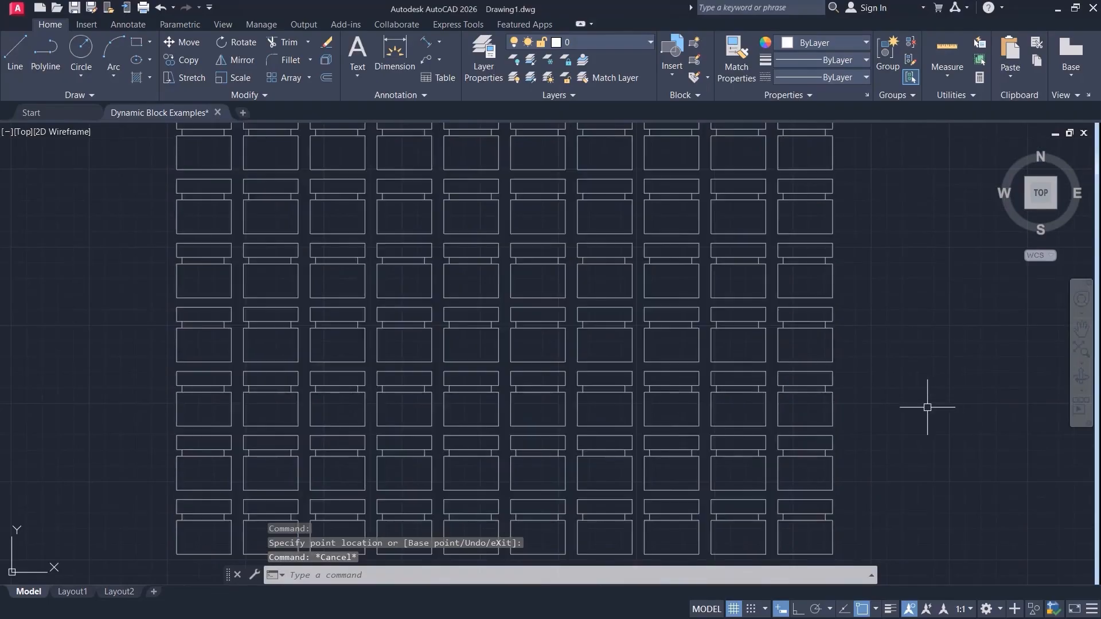
Shrink the chair array from its lower-right grip back to a single chair.
scroll(928, 408, down, 2)
middle_drag(927, 405, 823, 394)
click(771, 400)
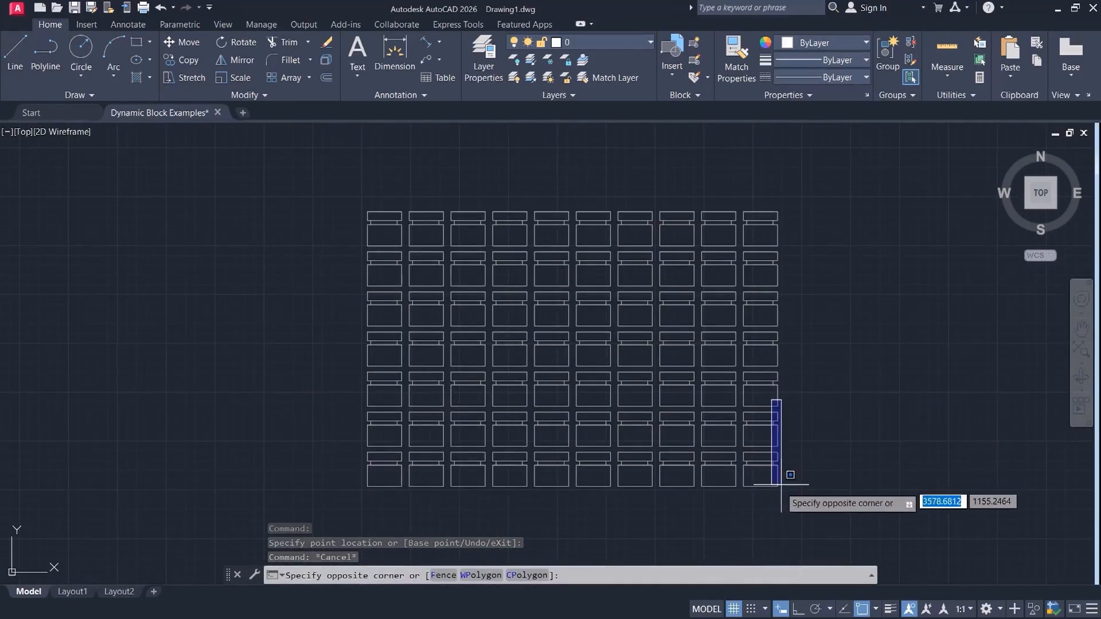
click(779, 489)
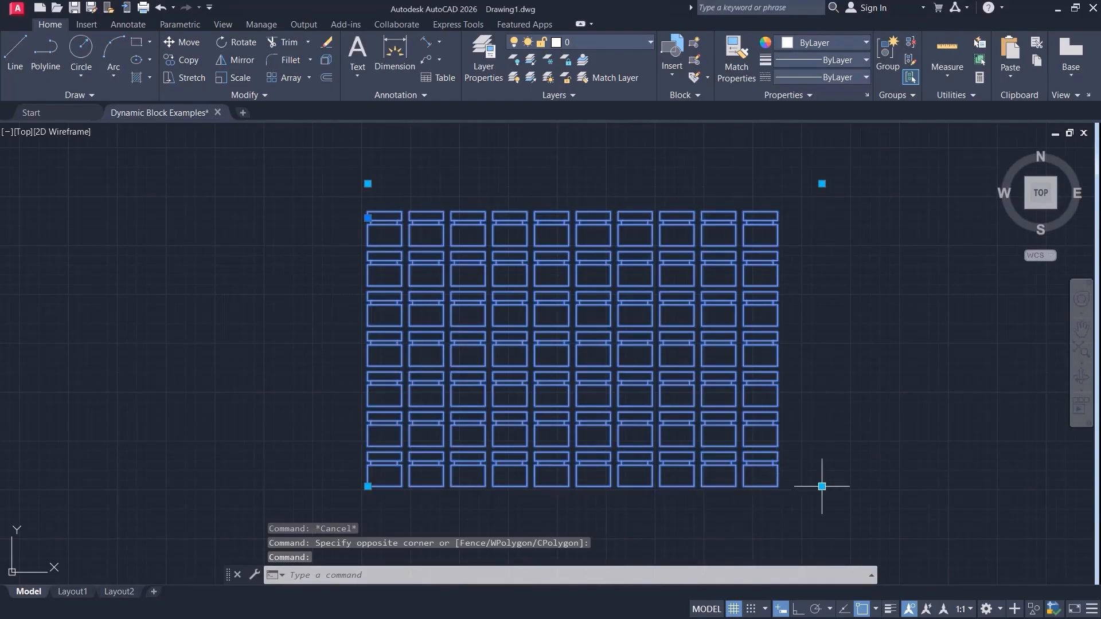
click(822, 486)
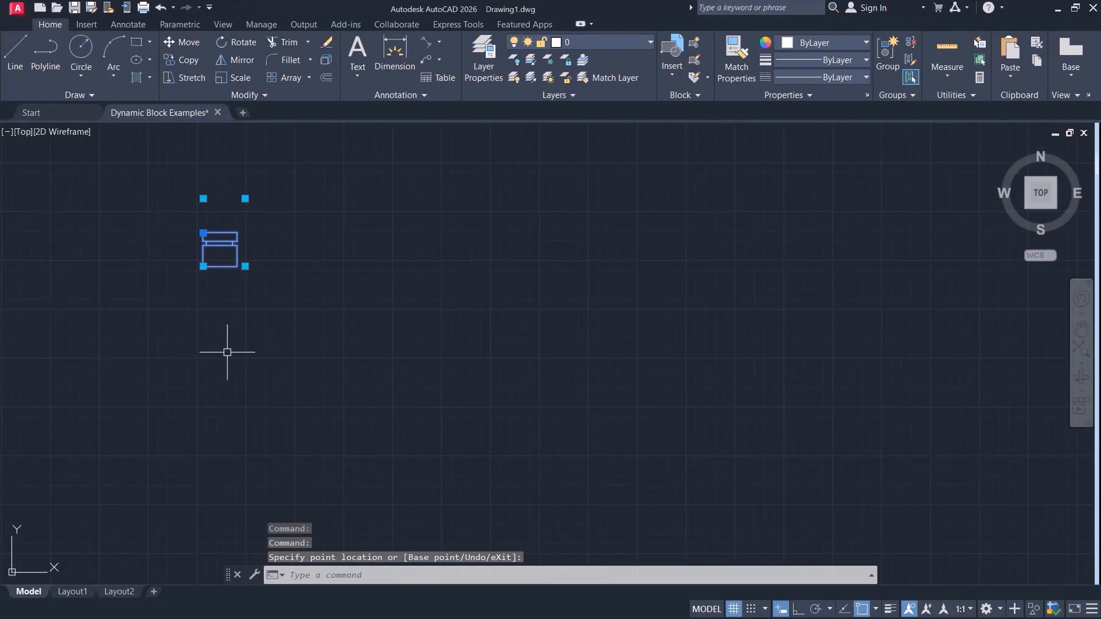
Stretch the single chair from its lower-right grip into a wide array of about 30 columns and 11 rows.
scroll(240, 351, down, 2)
middle_drag(284, 424, 250, 316)
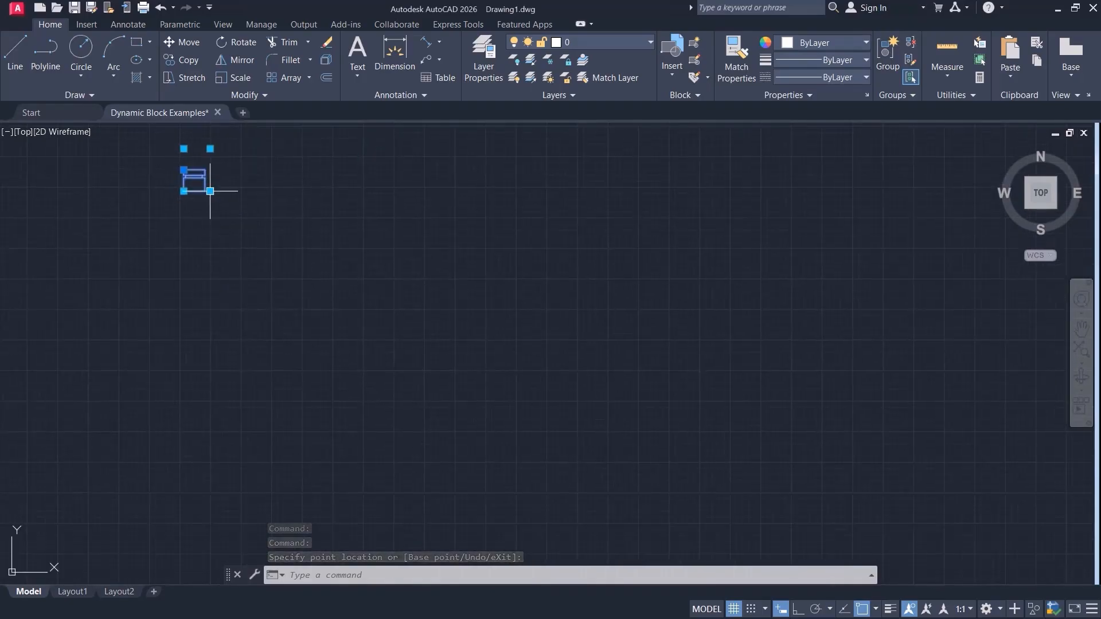
click(210, 191)
scroll(688, 407, down, 4)
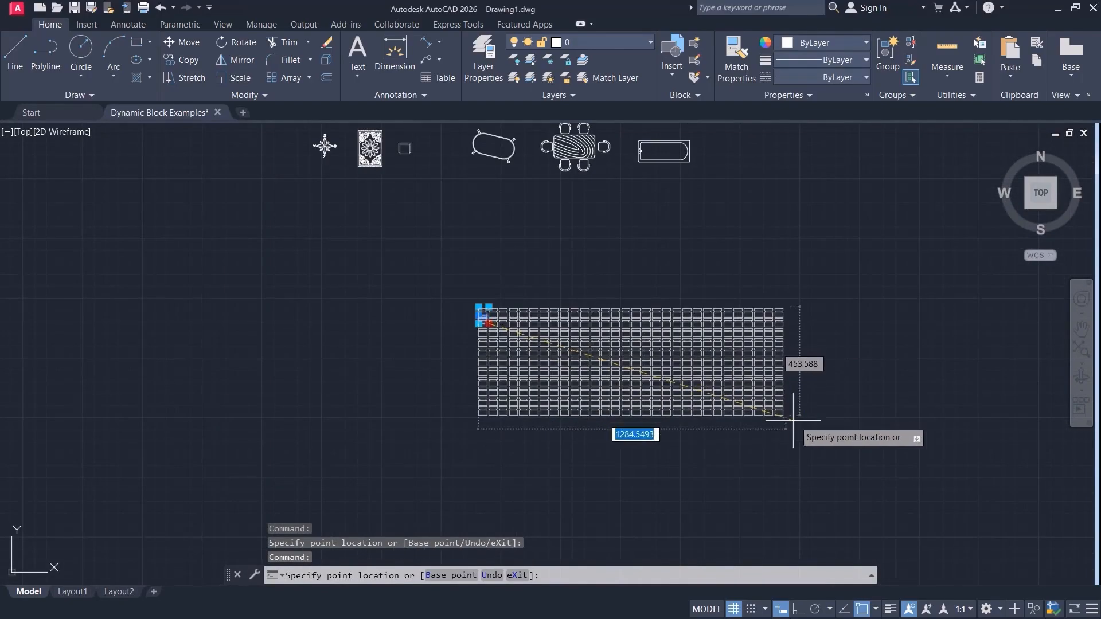
click(803, 428)
scroll(723, 385, up, 4)
middle_drag(437, 393, 499, 393)
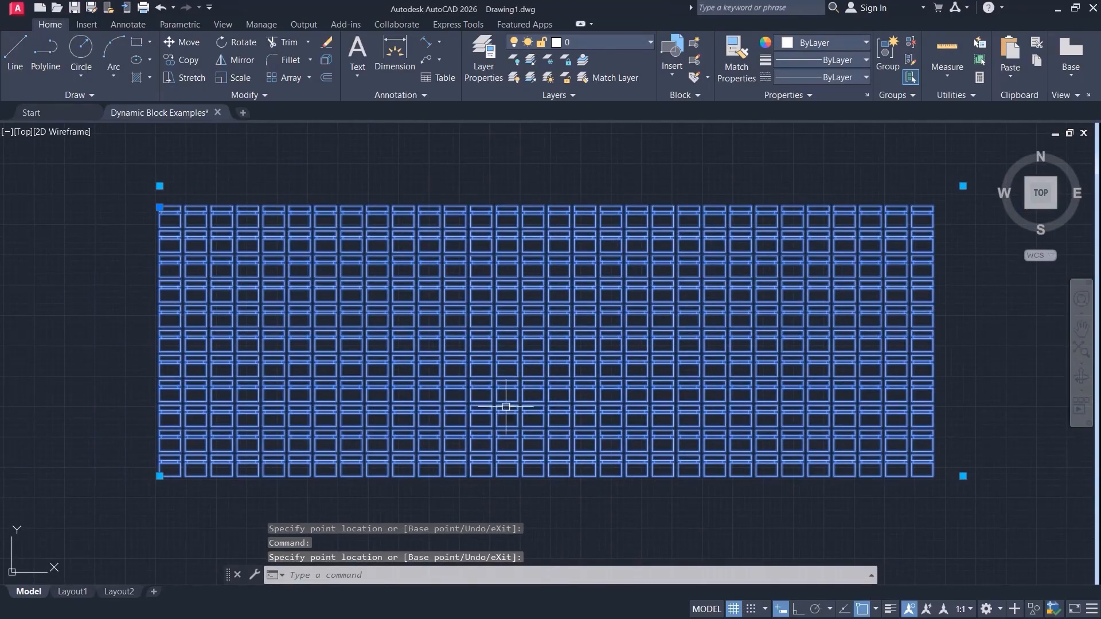
Collapse the wide chair array to one chair using its lower-right grip and clear the selection.
click(963, 476)
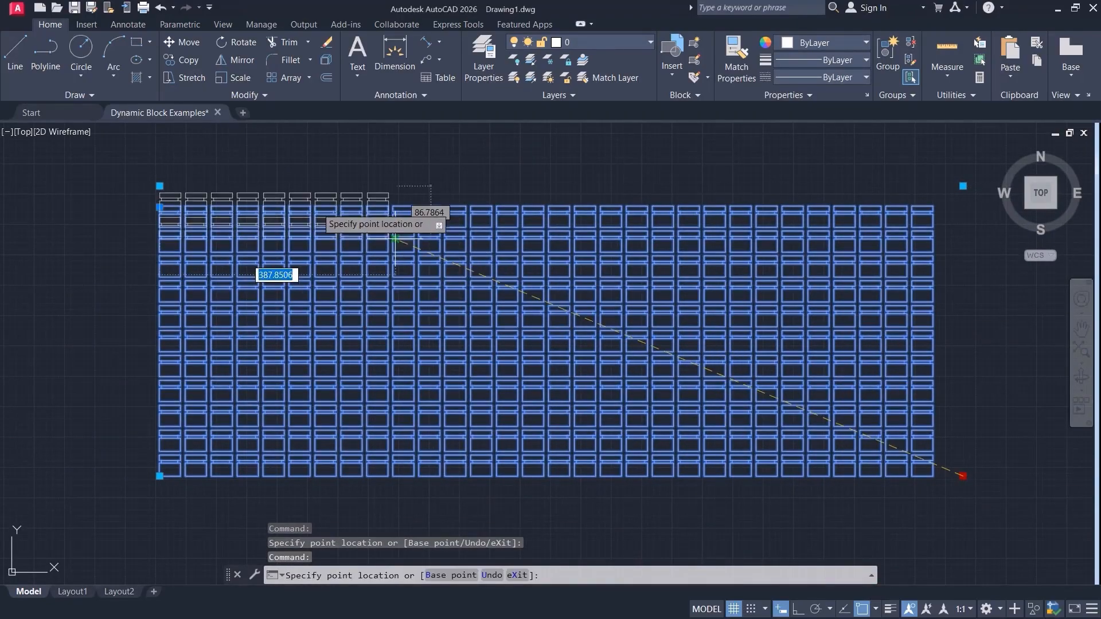
click(185, 220)
scroll(185, 220, up, 8)
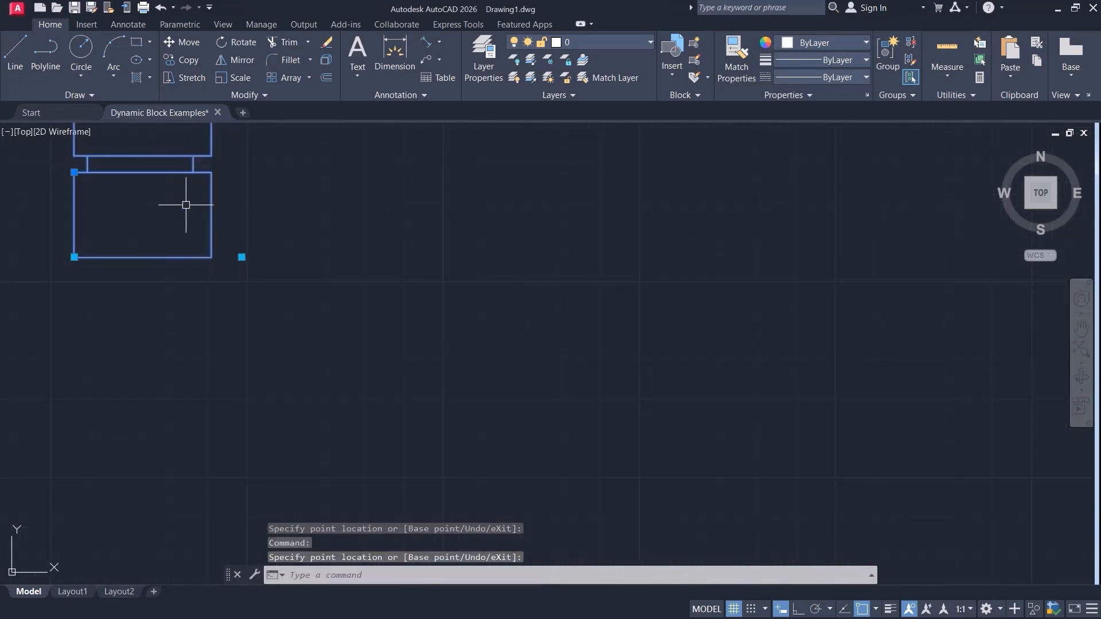
key(Escape)
Reopen Chair 02 in the Block Editor and set the Array action's row offset to 50 and column offset to 100.
double_click(213, 201)
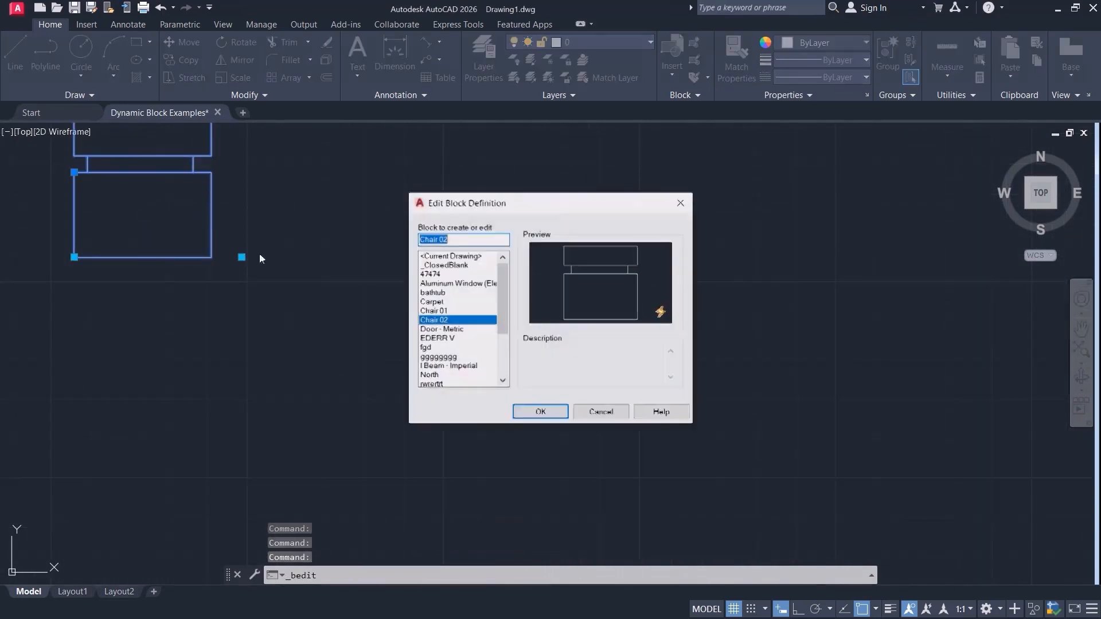
click(548, 410)
middle_drag(524, 406, 467, 384)
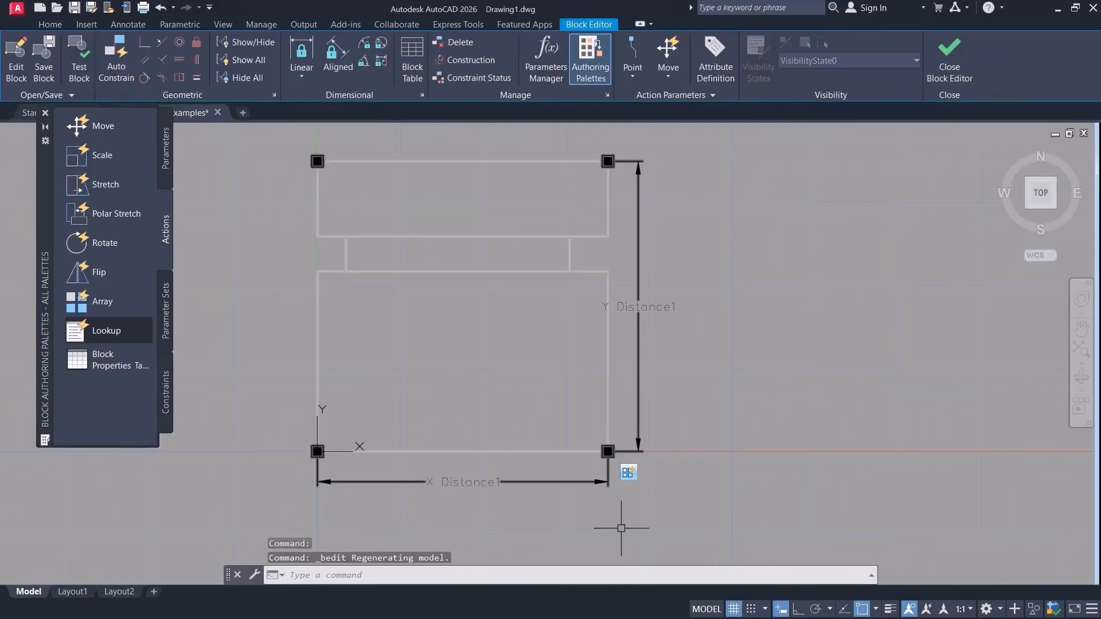
key(ctrl+1)
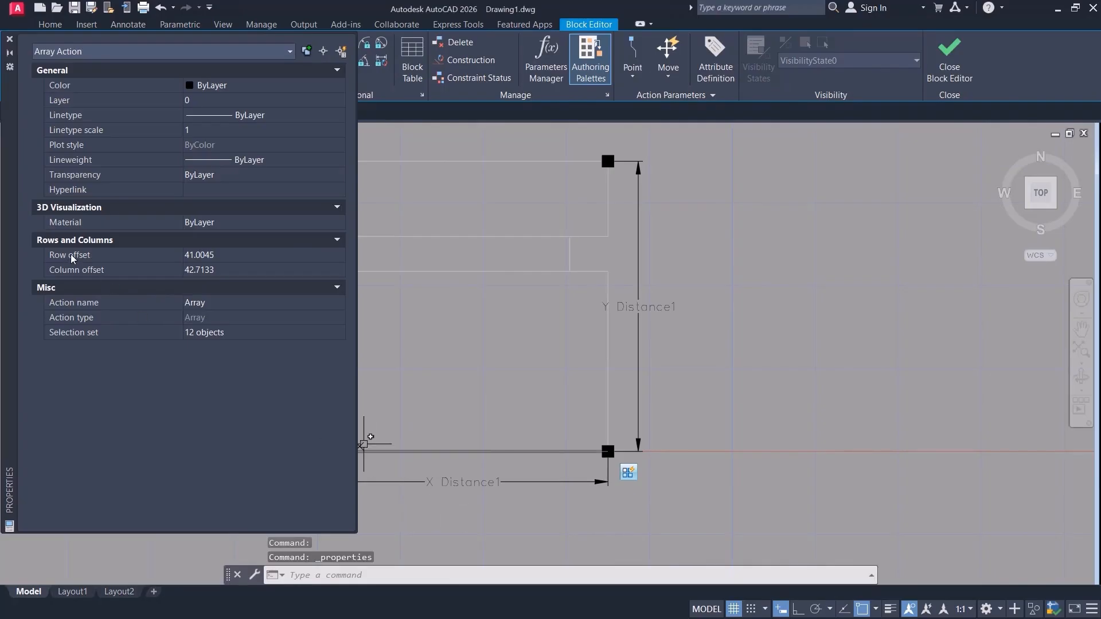
click(217, 255)
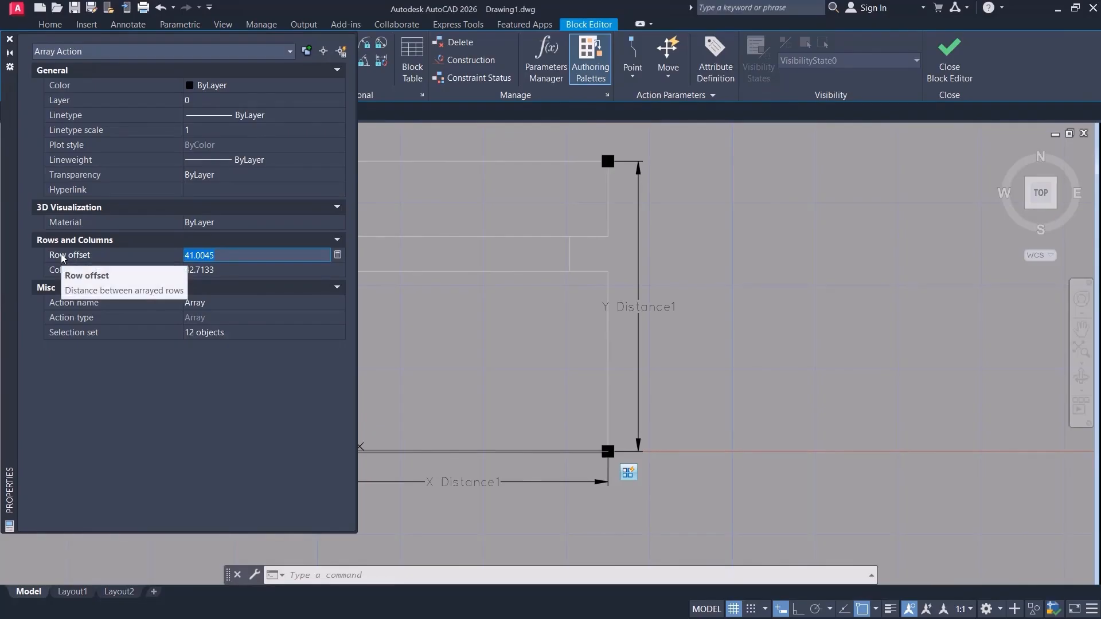
text(50)
click(238, 268)
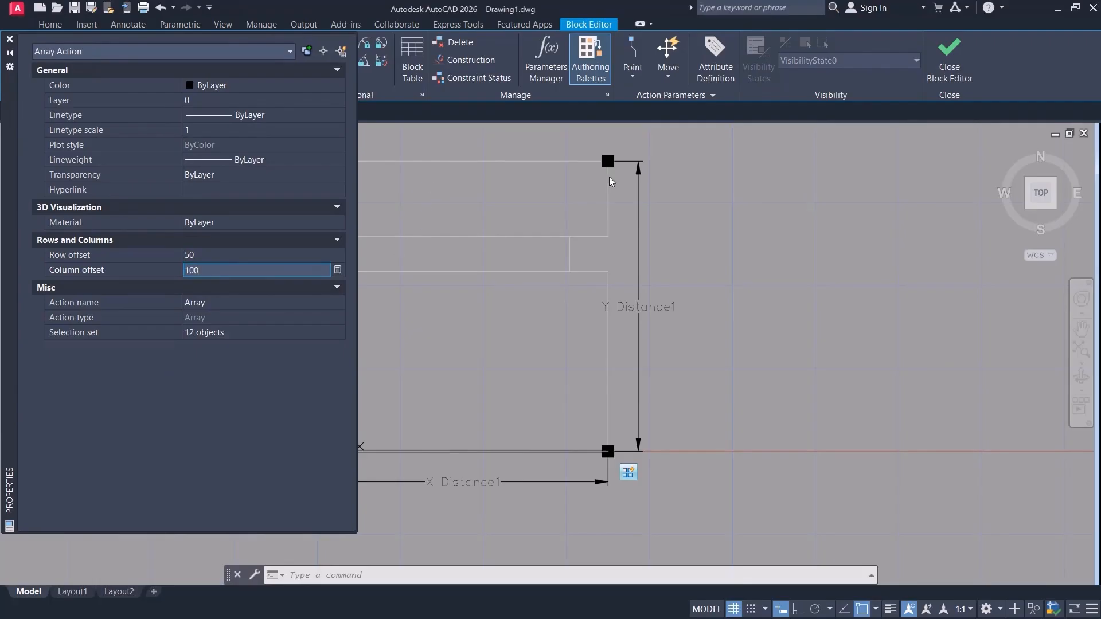
click(10, 39)
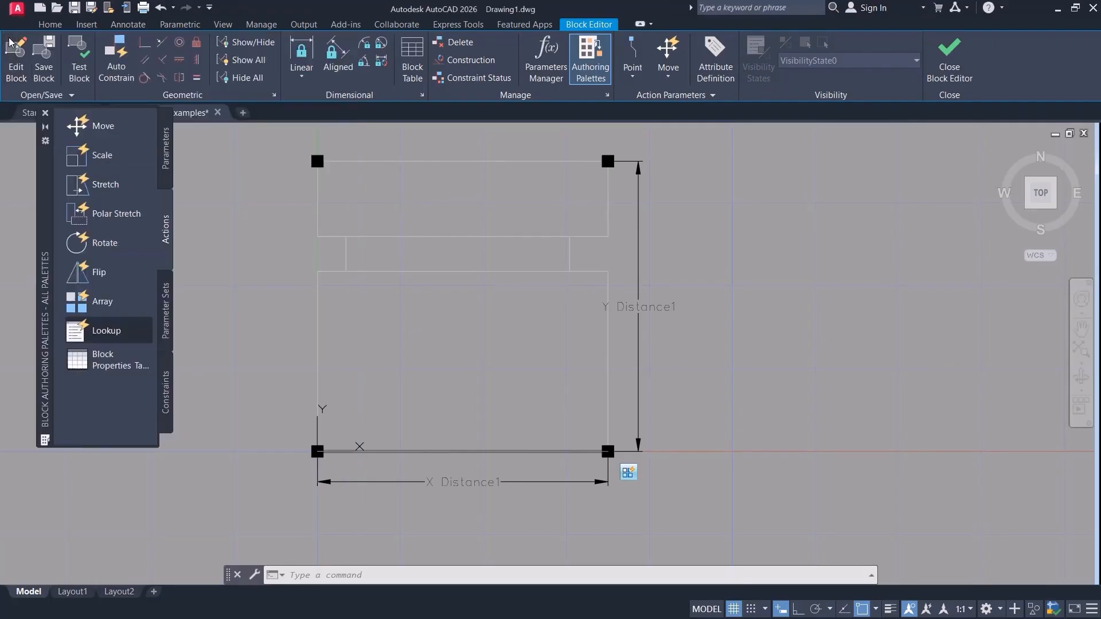
Close the Block Editor with the parameter changes saved, and select the updated chair block in the drawing.
click(950, 58)
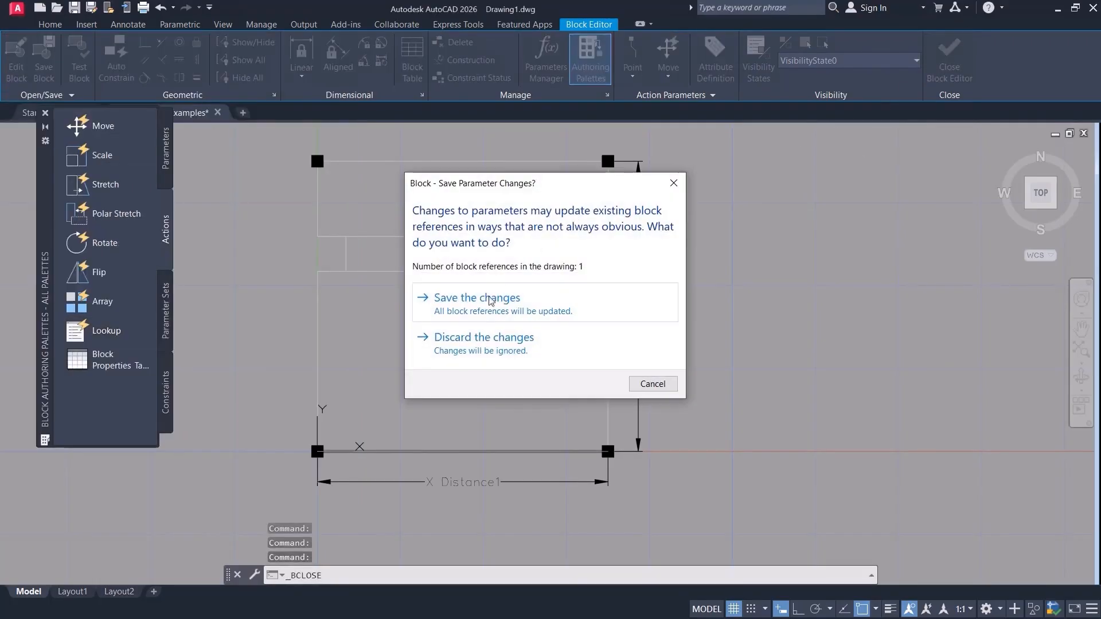
click(485, 304)
middle_drag(369, 285, 189, 284)
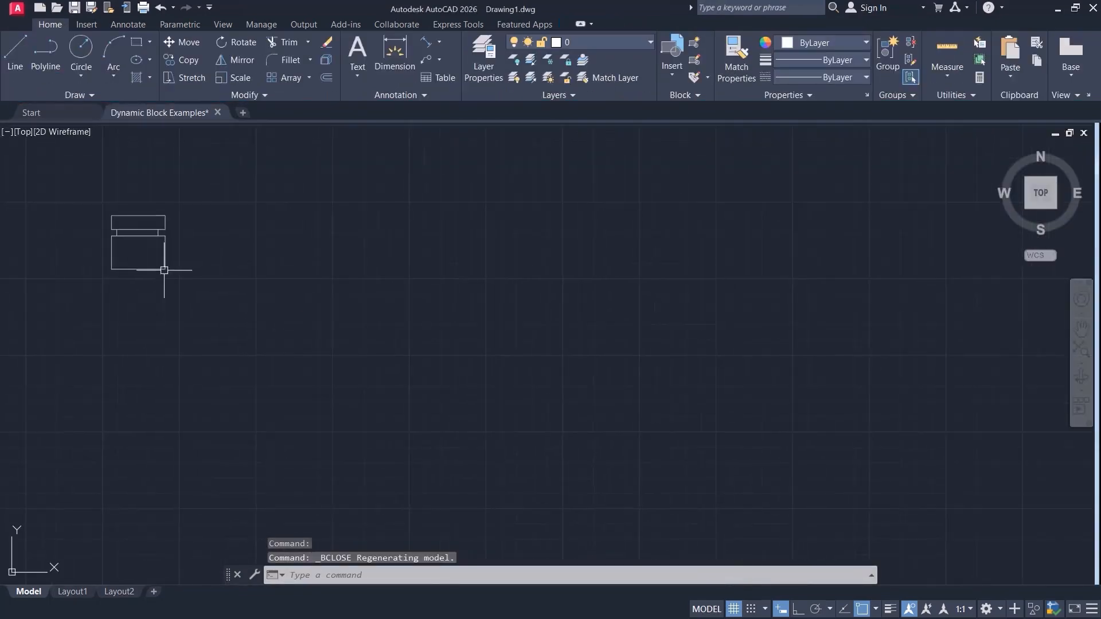
click(167, 247)
scroll(215, 301, down, 3)
middle_drag(227, 350, 281, 321)
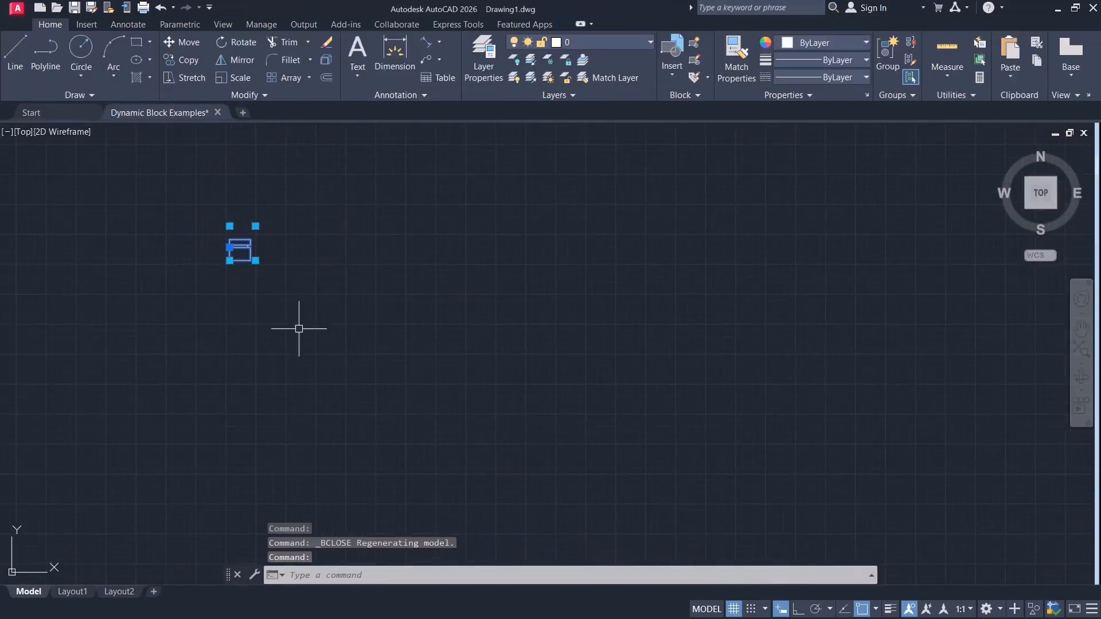
Reopen Chair 02 in the Block Editor and set the XY parameter's number of grips to 1.
double_click(250, 248)
click(526, 411)
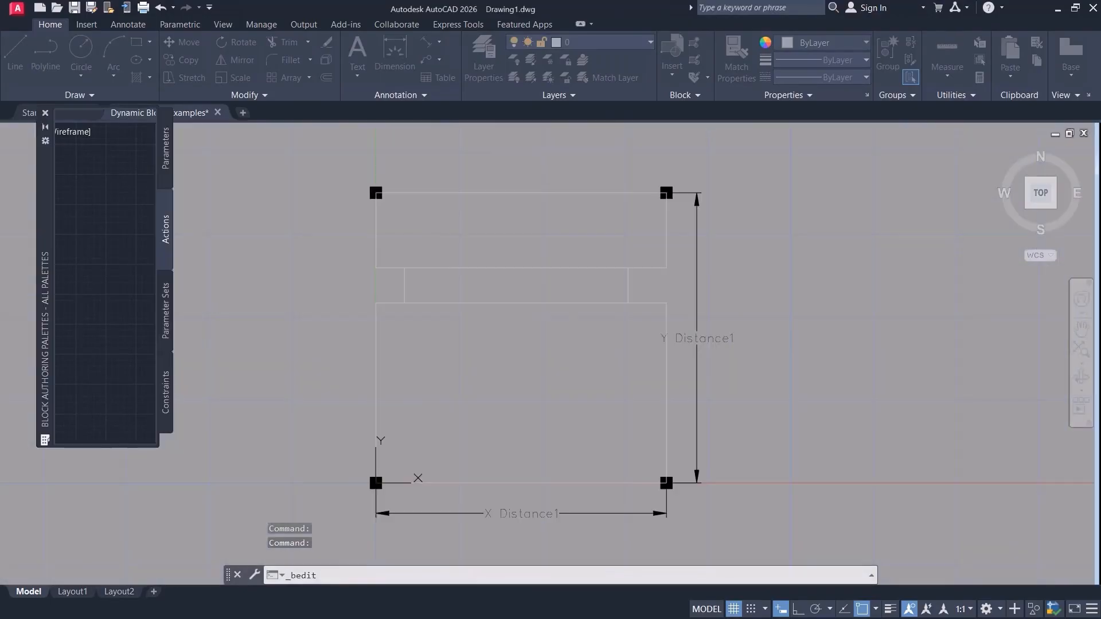
double_click(697, 338)
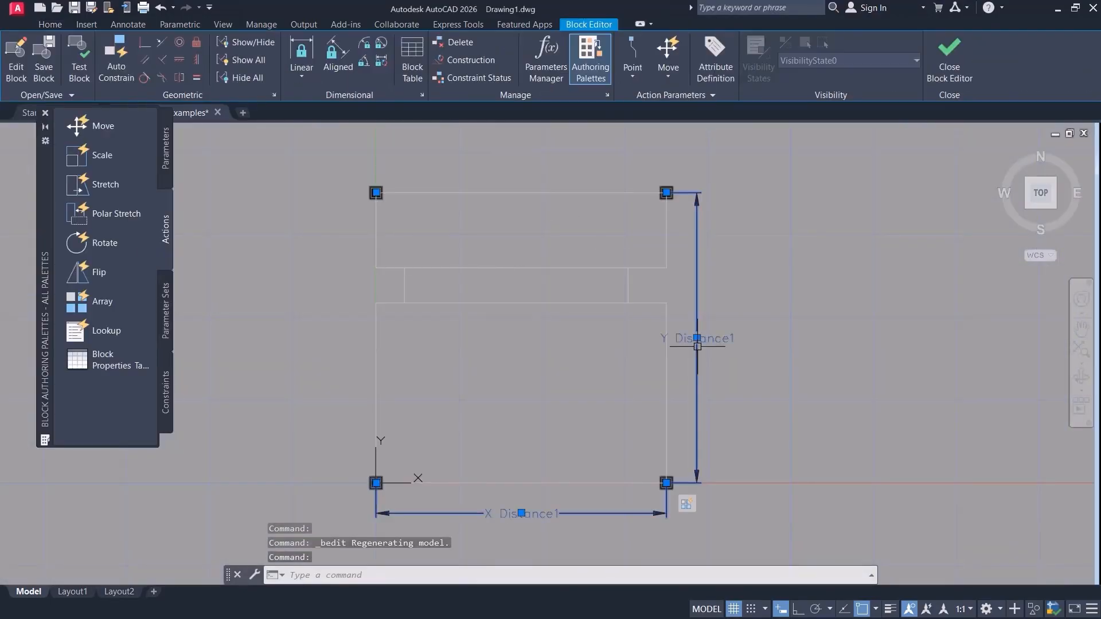
scroll(212, 450, down, 3)
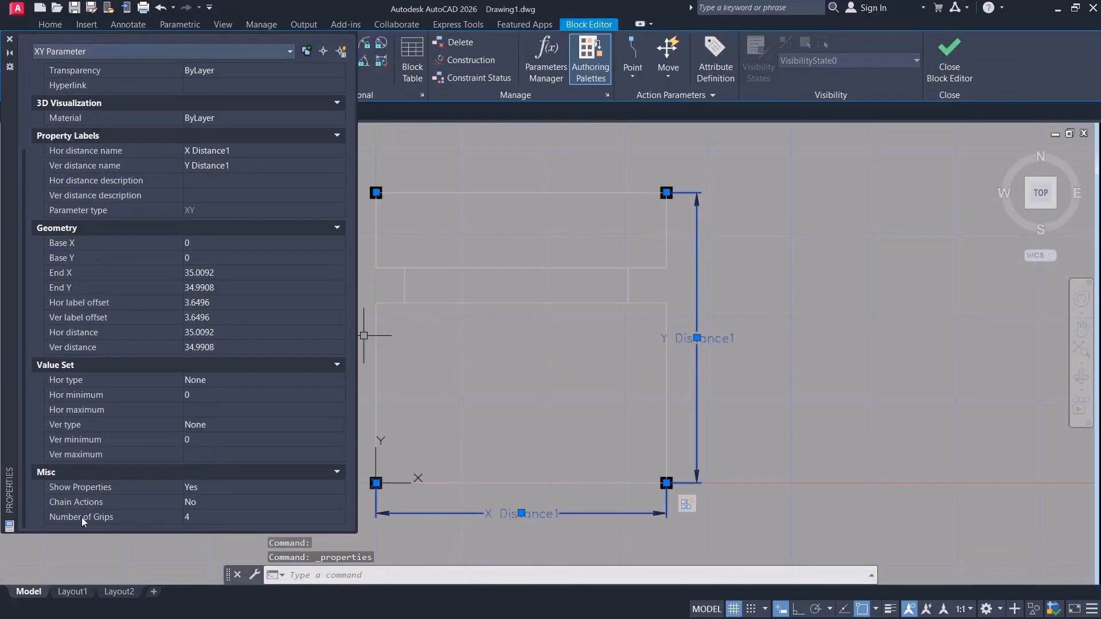
click(190, 518)
click(219, 518)
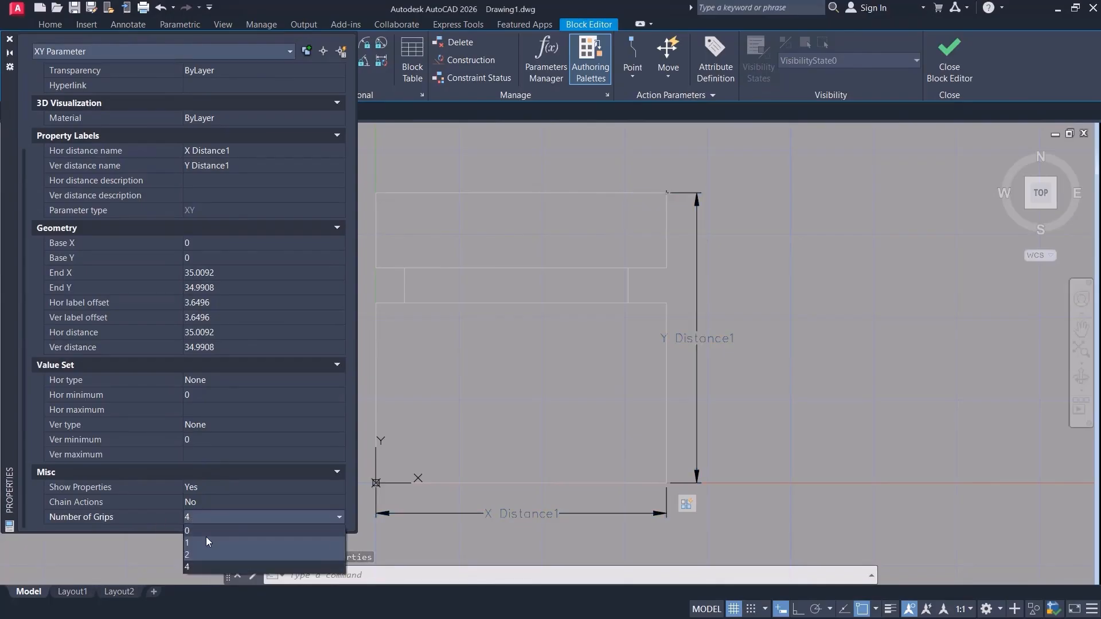
click(205, 543)
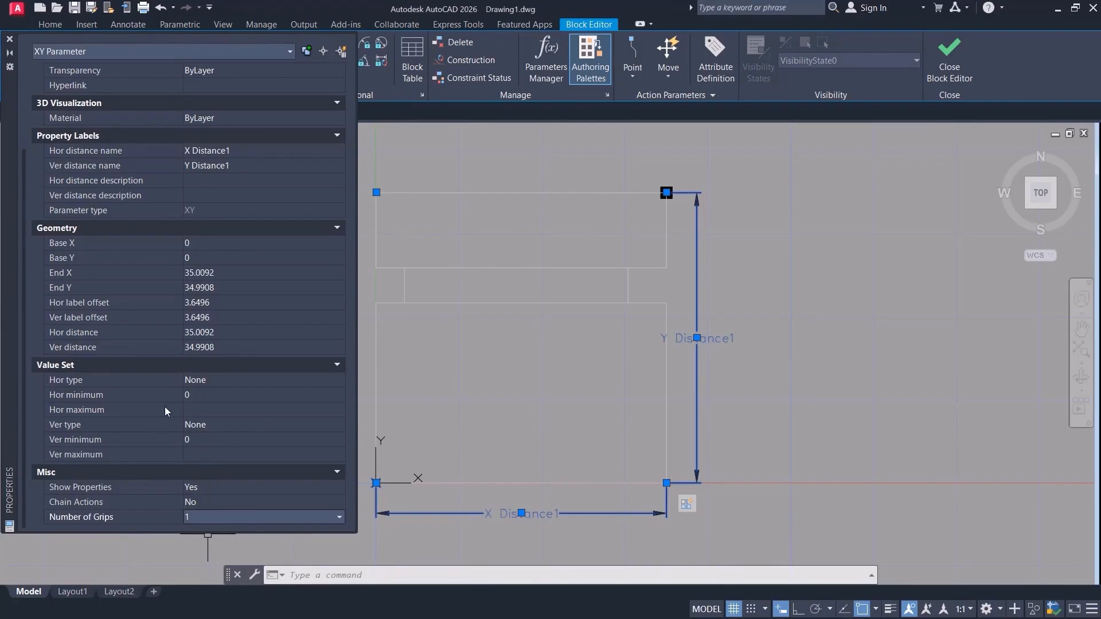
Try the List type for the XY parameter's horizontal value set and return it to None.
click(223, 381)
click(224, 378)
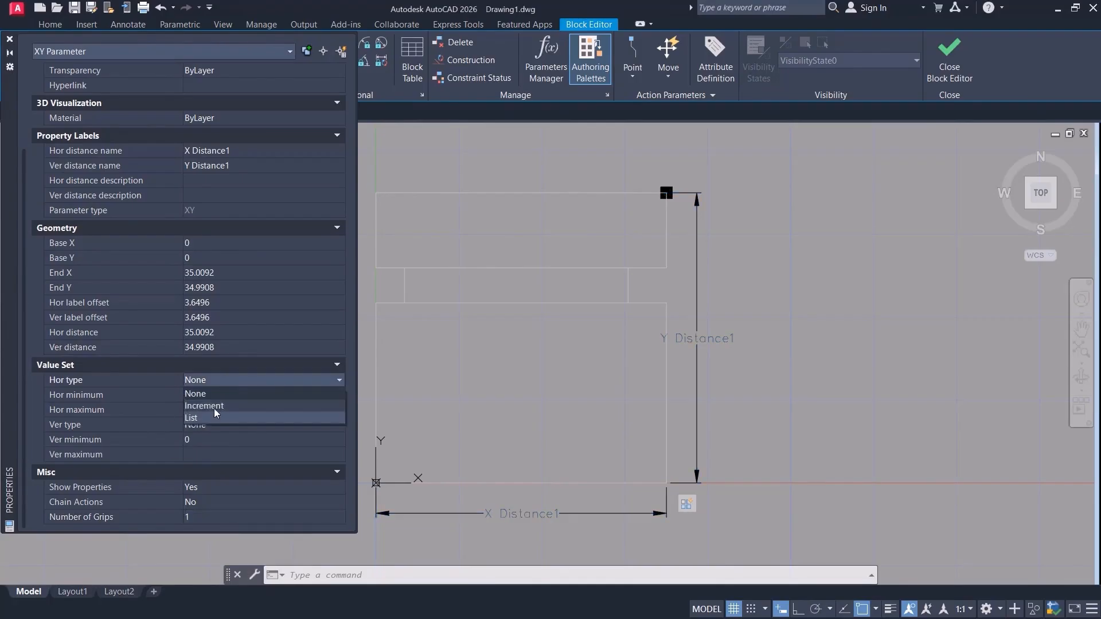
click(214, 408)
click(226, 392)
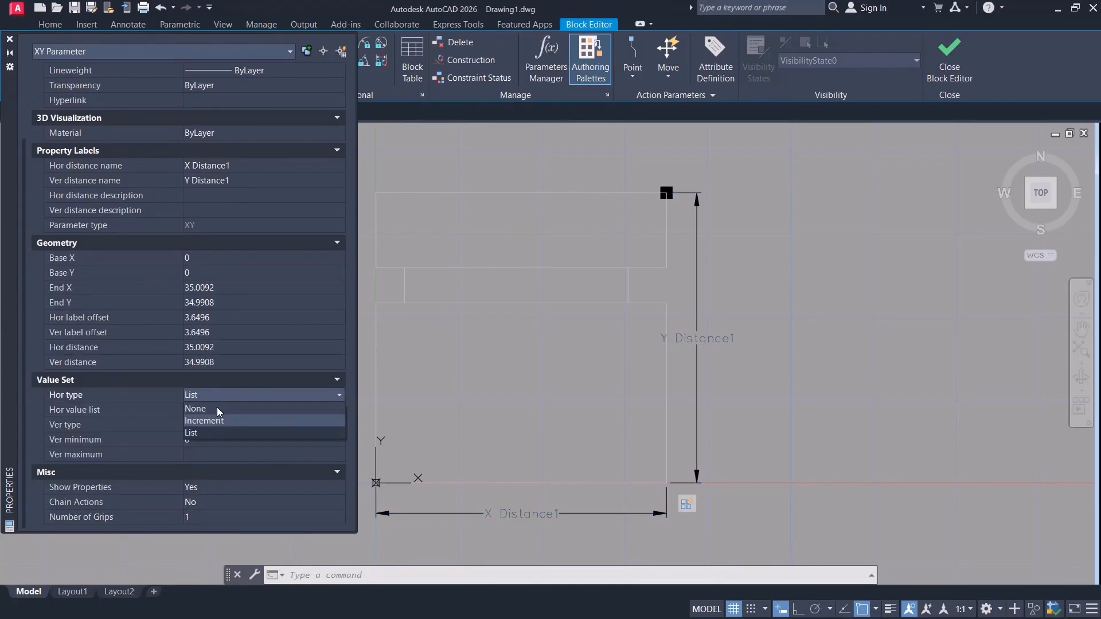
click(218, 408)
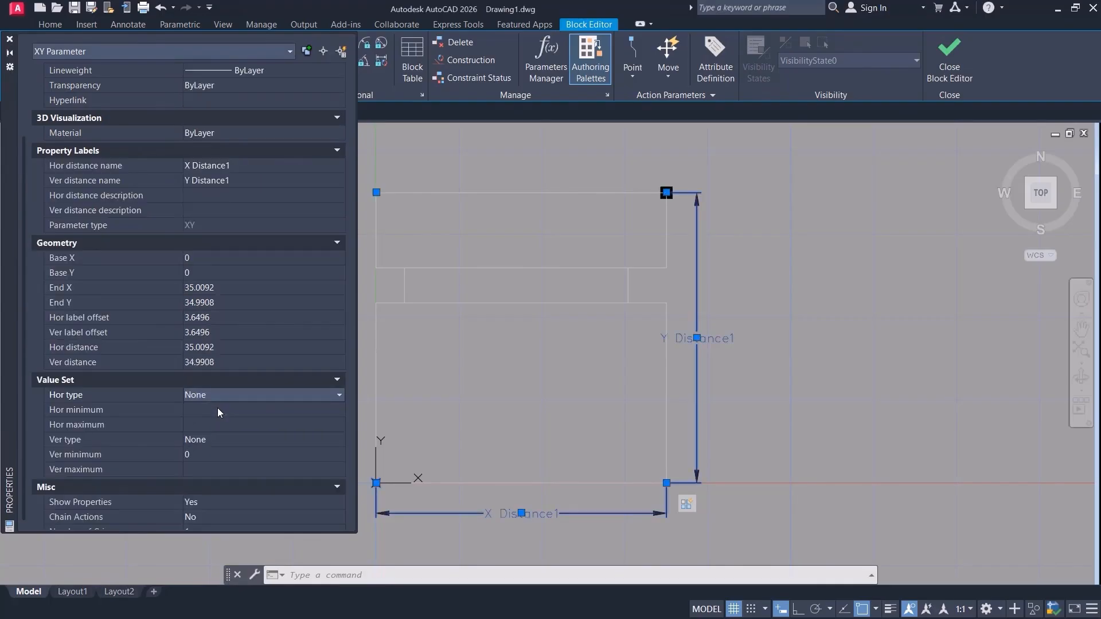
Close the parameter's properties and the Block Editor, saving the parameter changes to the chair block.
click(9, 40)
click(950, 58)
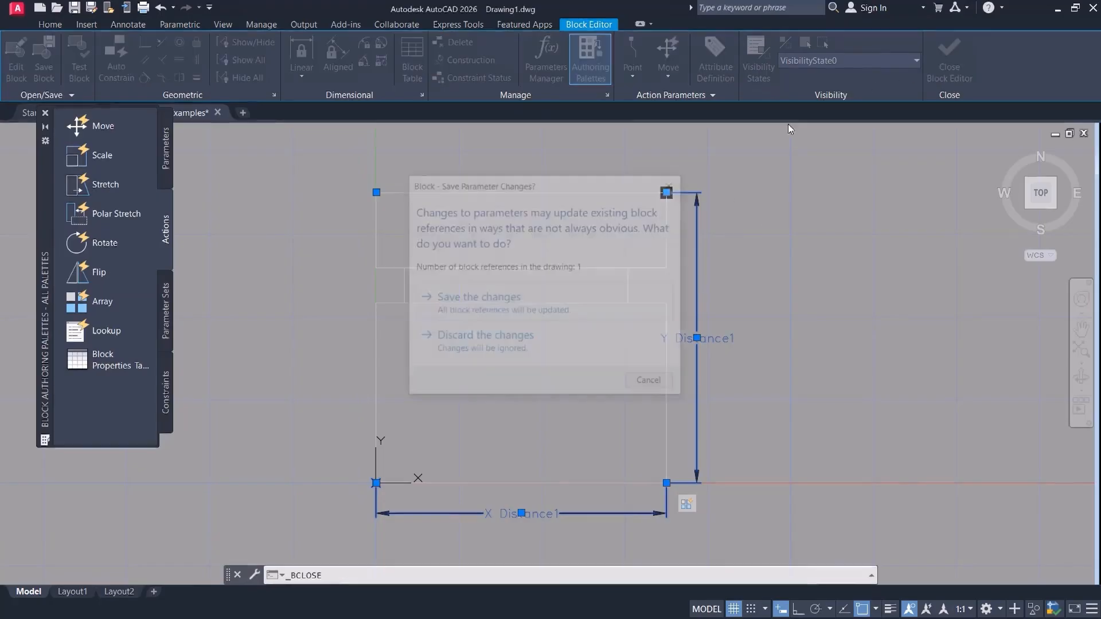
click(484, 297)
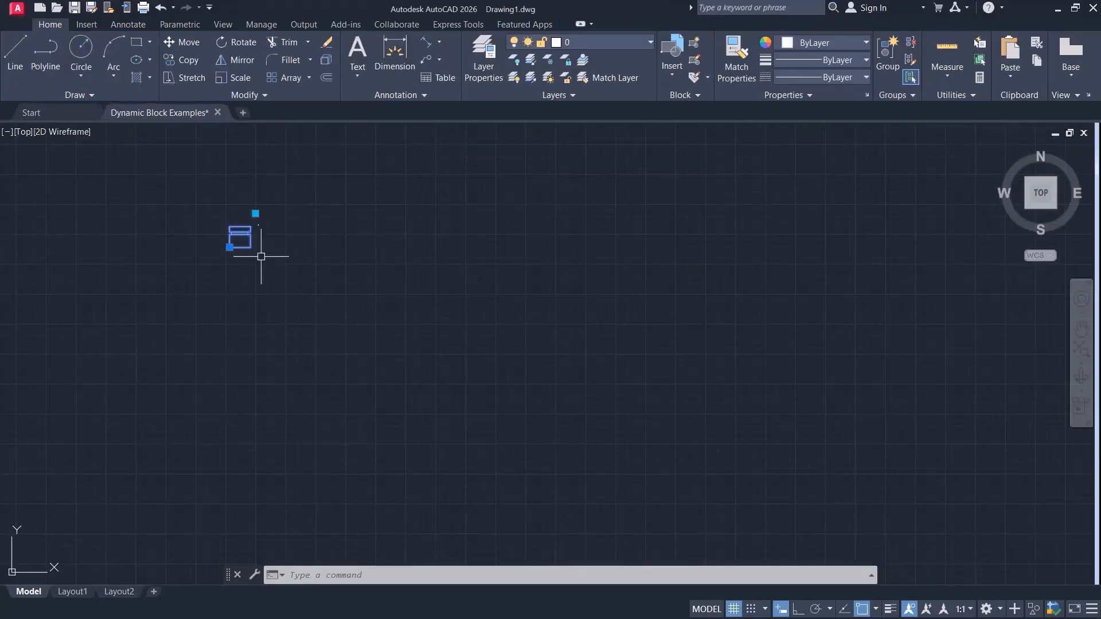
scroll(267, 240, up, 4)
middle_drag(261, 243, 282, 310)
scroll(178, 408, down, 4)
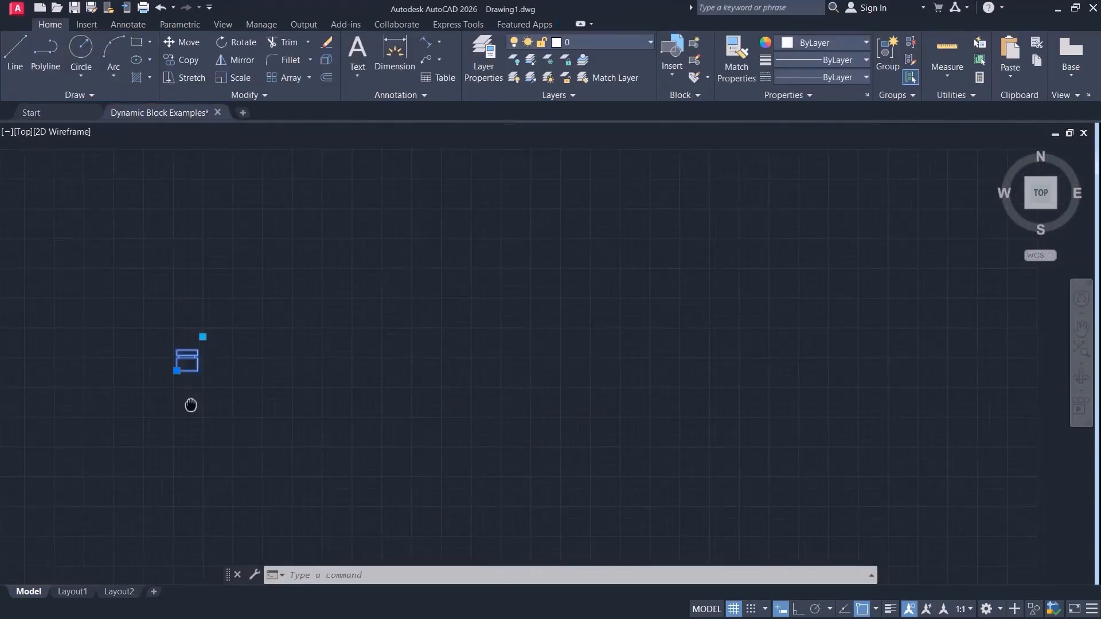
Stretch the single chair from its upper-right array grip into an array of 10 columns and 8 rows.
click(199, 340)
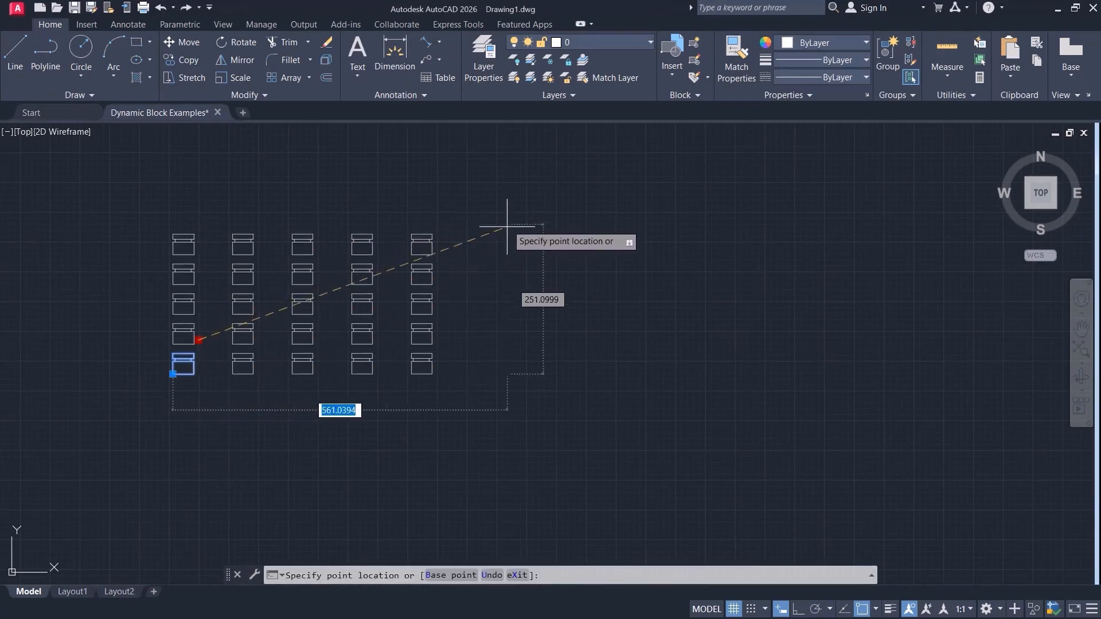
middle_drag(505, 237, 409, 362)
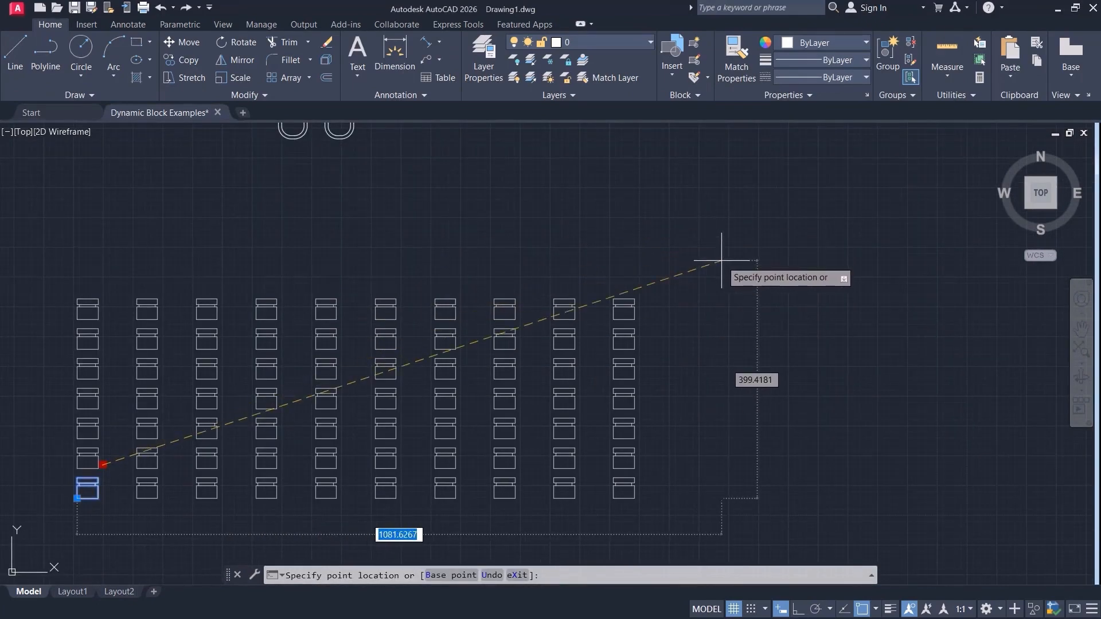
click(716, 244)
middle_drag(294, 402, 397, 388)
scroll(273, 421, up, 2)
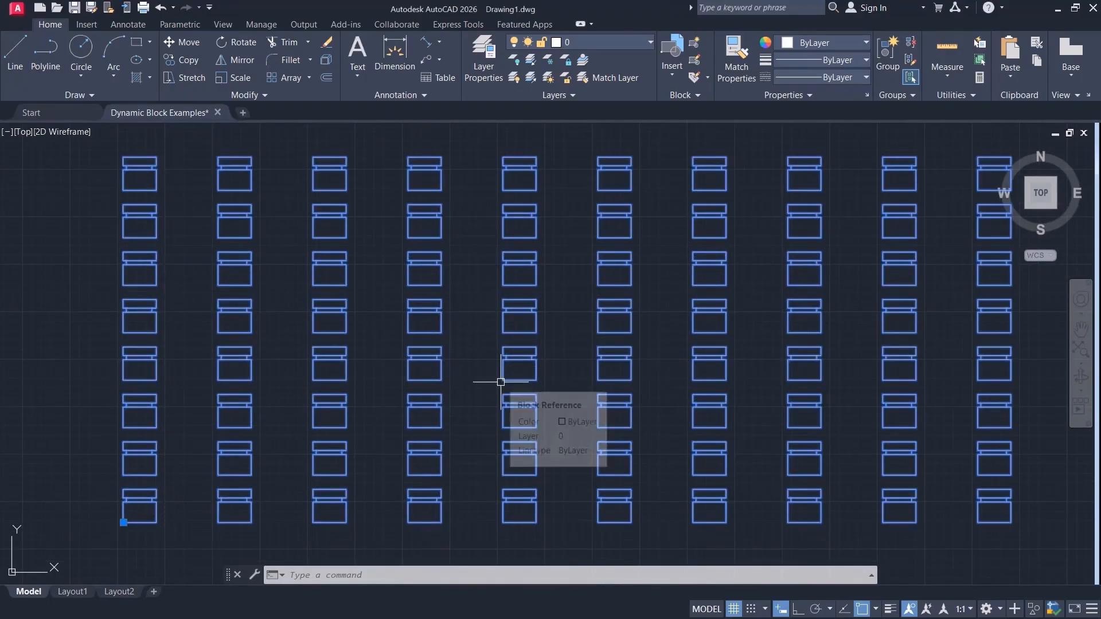
Reduce the chair array to 4 columns and 5 rows using its single array grip.
scroll(500, 382, down, 2)
click(901, 215)
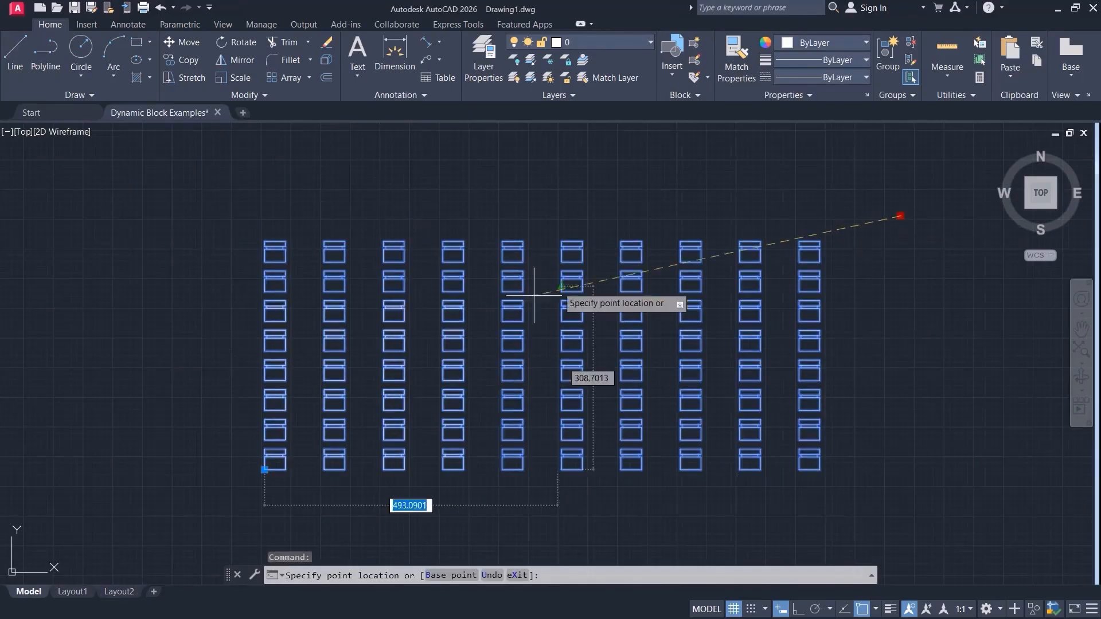
click(383, 394)
click(384, 394)
click(515, 309)
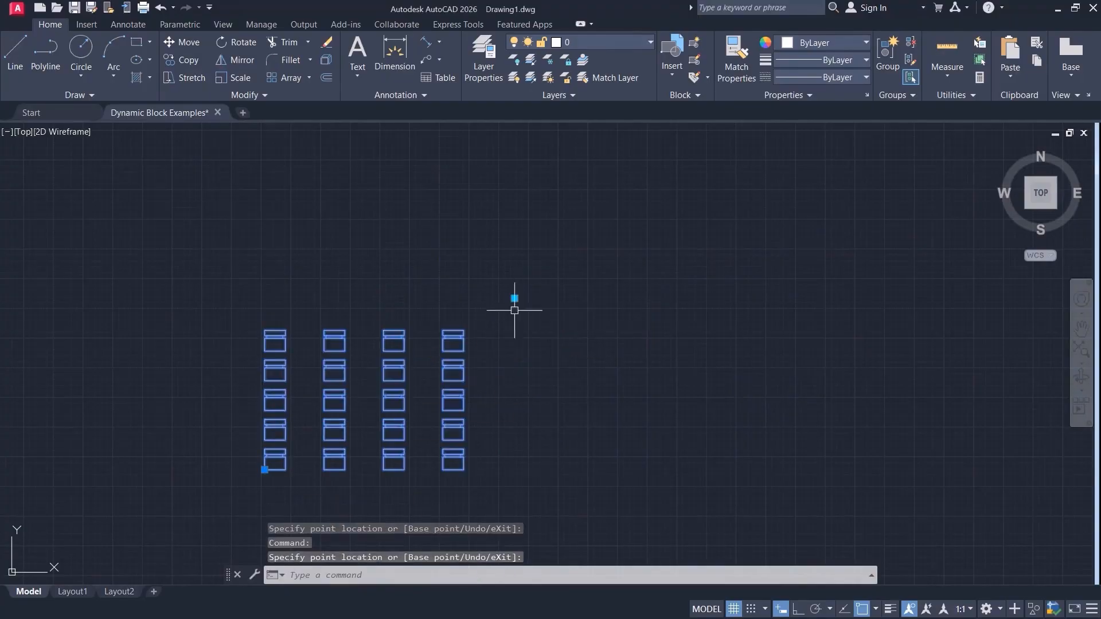
Collapse the chair array to a single chair and reopen Chair 02 in the Block Editor.
click(516, 300)
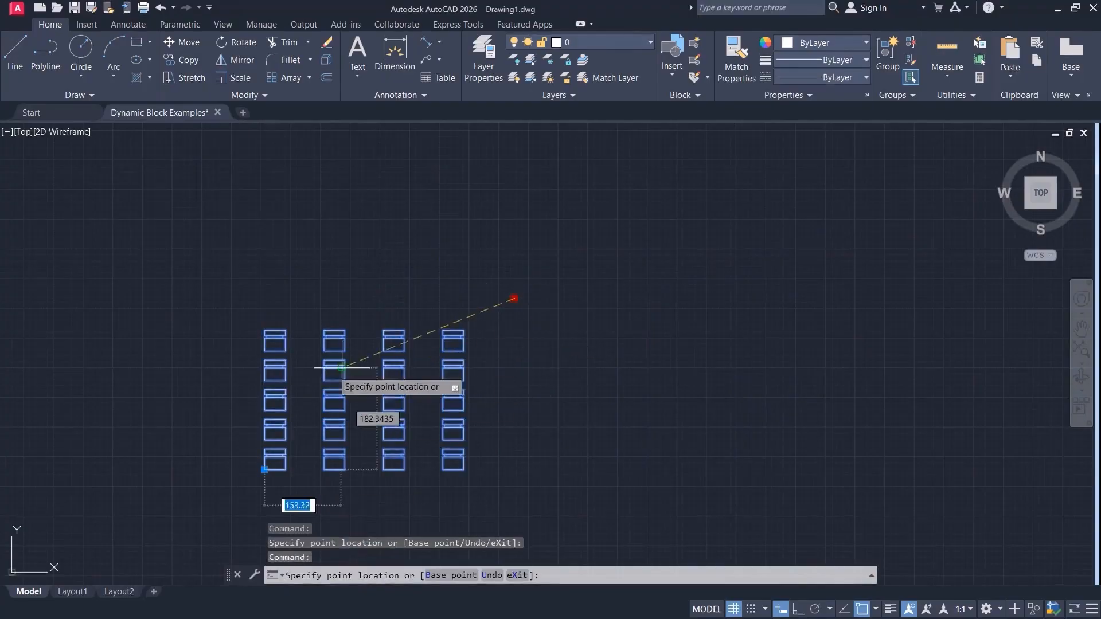
click(275, 440)
double_click(275, 459)
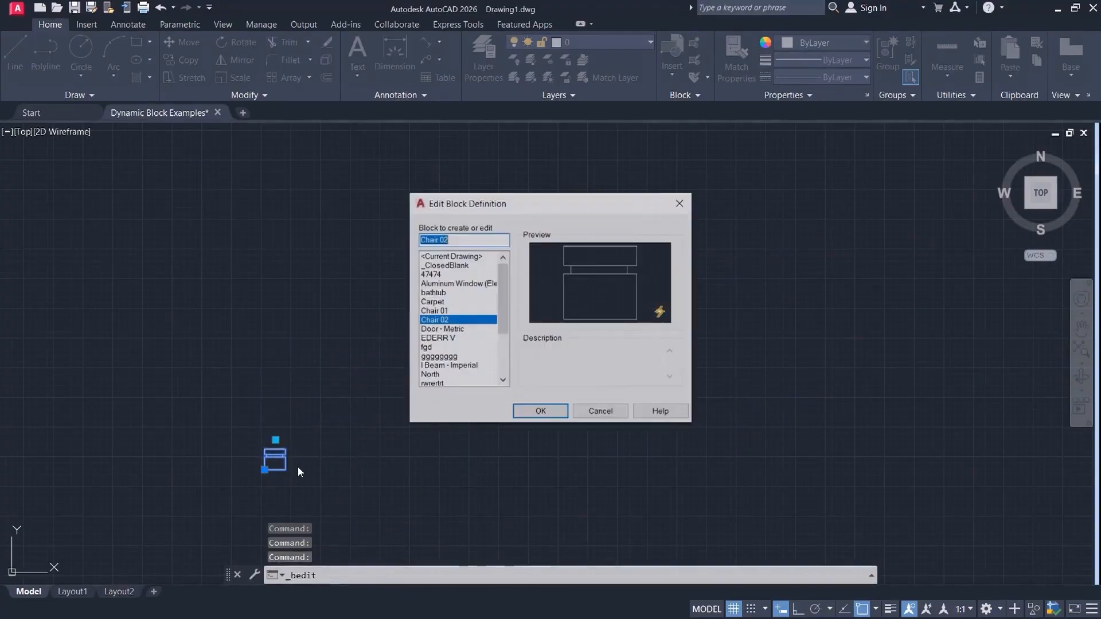
click(541, 408)
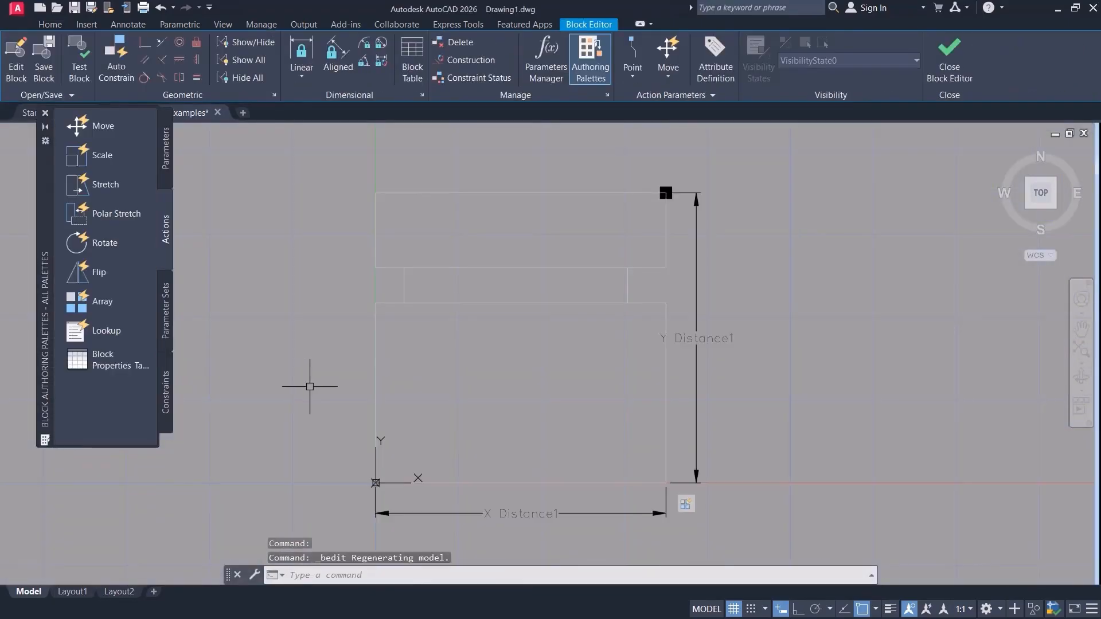
click(166, 172)
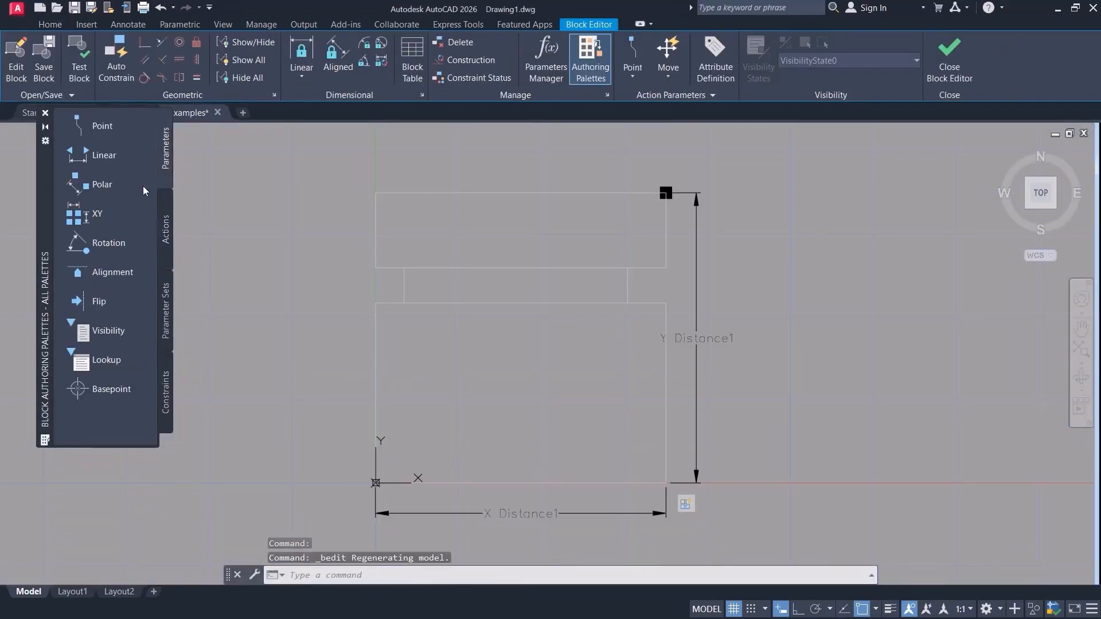
click(94, 214)
double_click(558, 446)
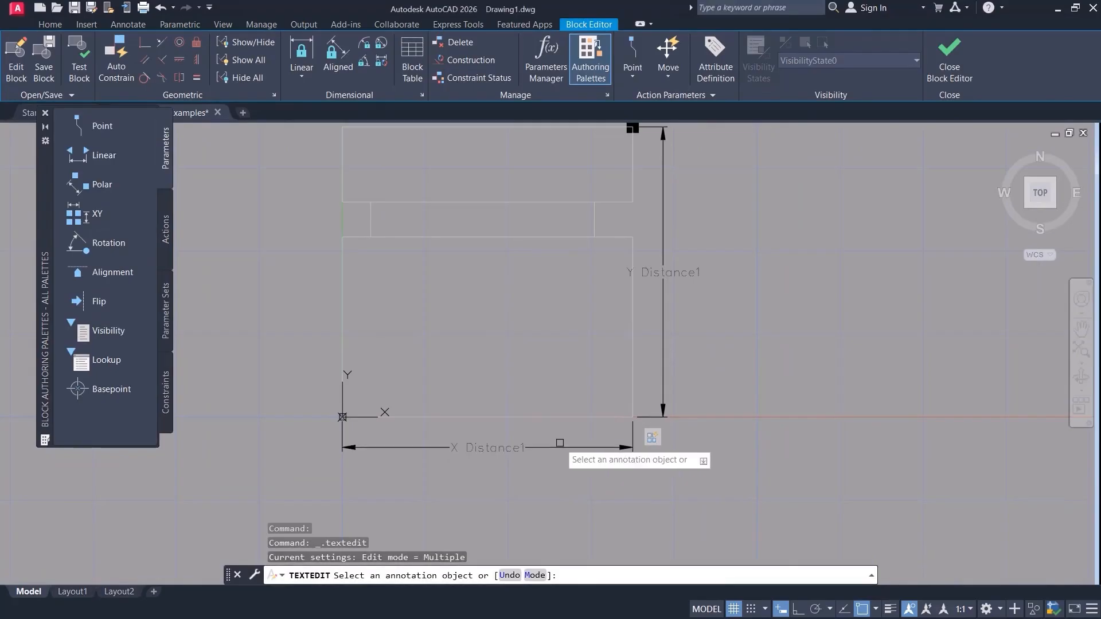
click(553, 447)
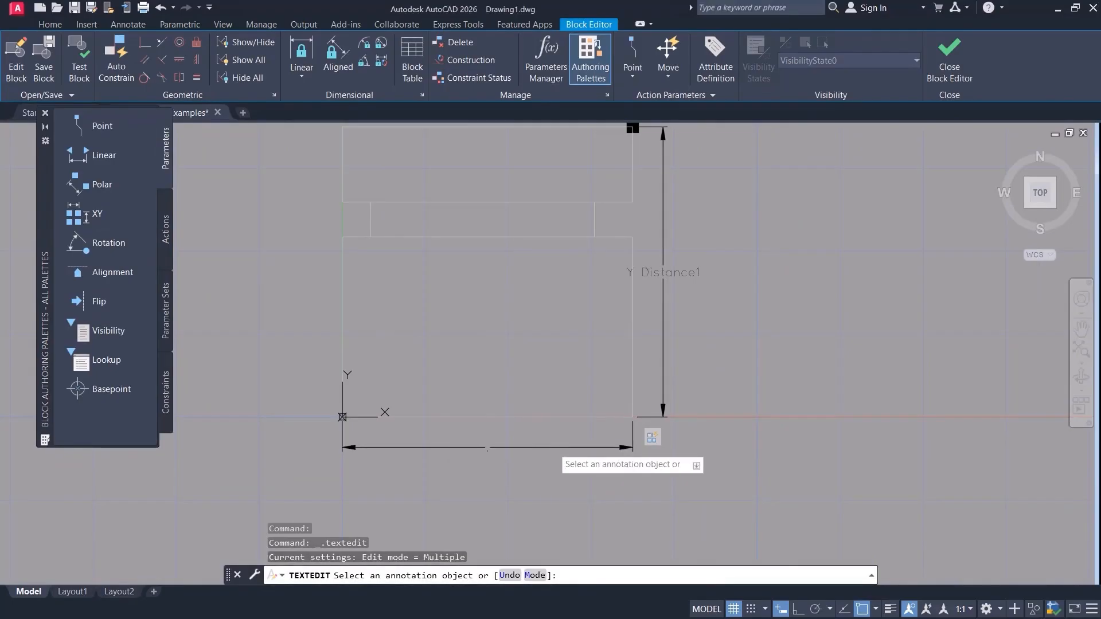
click(545, 448)
key(Escape)
Delete the Array action from the chair block and close the Block Editor with the changes saved.
right_click(652, 441)
click(659, 450)
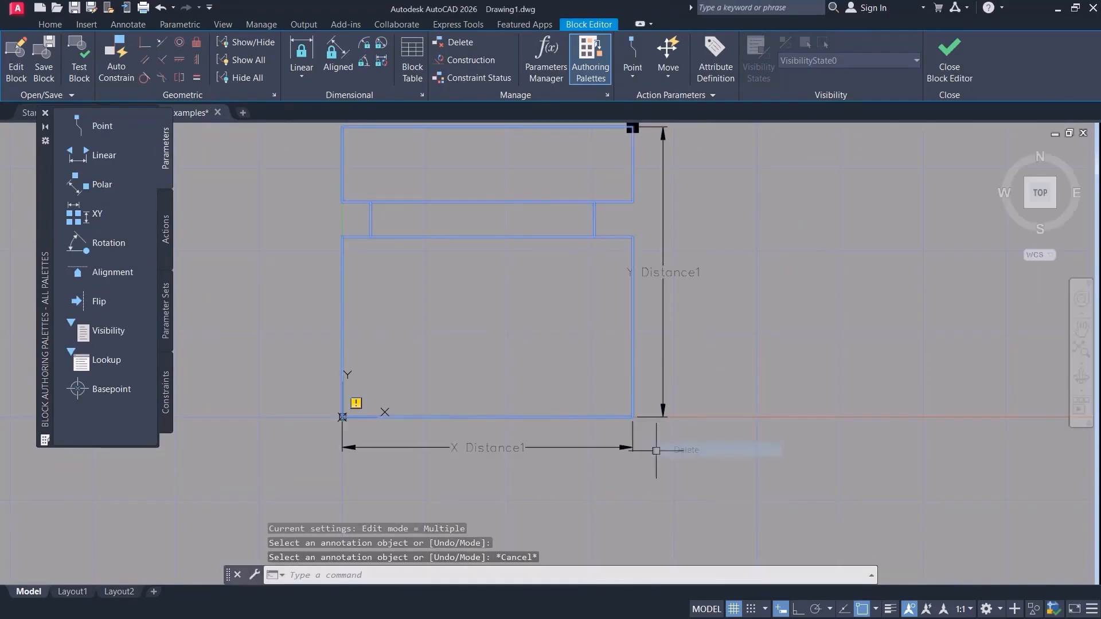
double_click(590, 448)
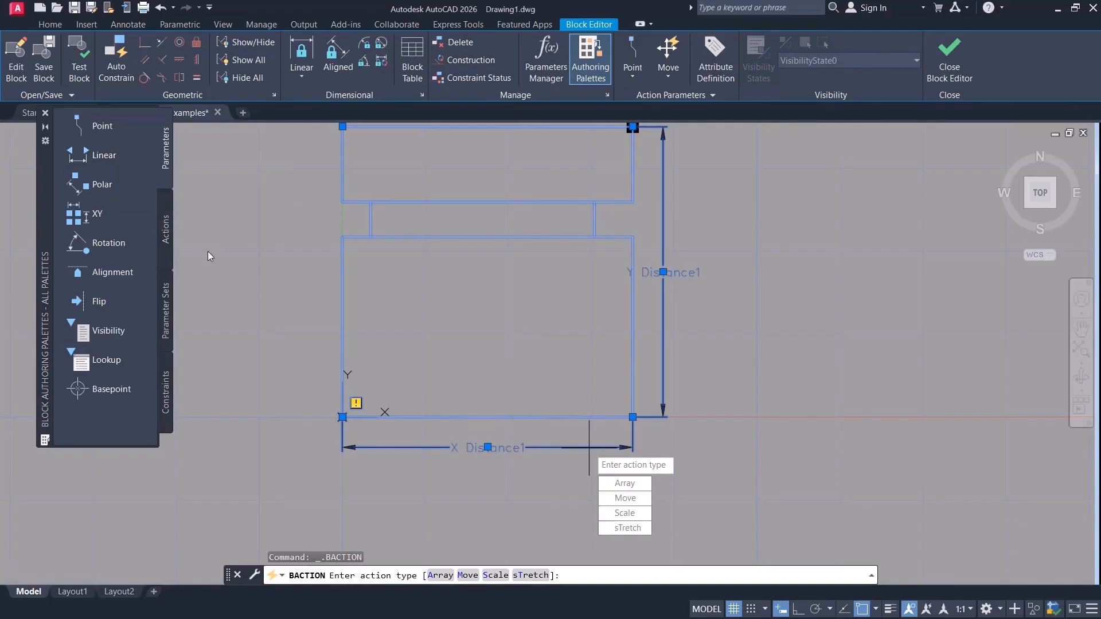
key(Escape)
middle_drag(630, 331, 622, 379)
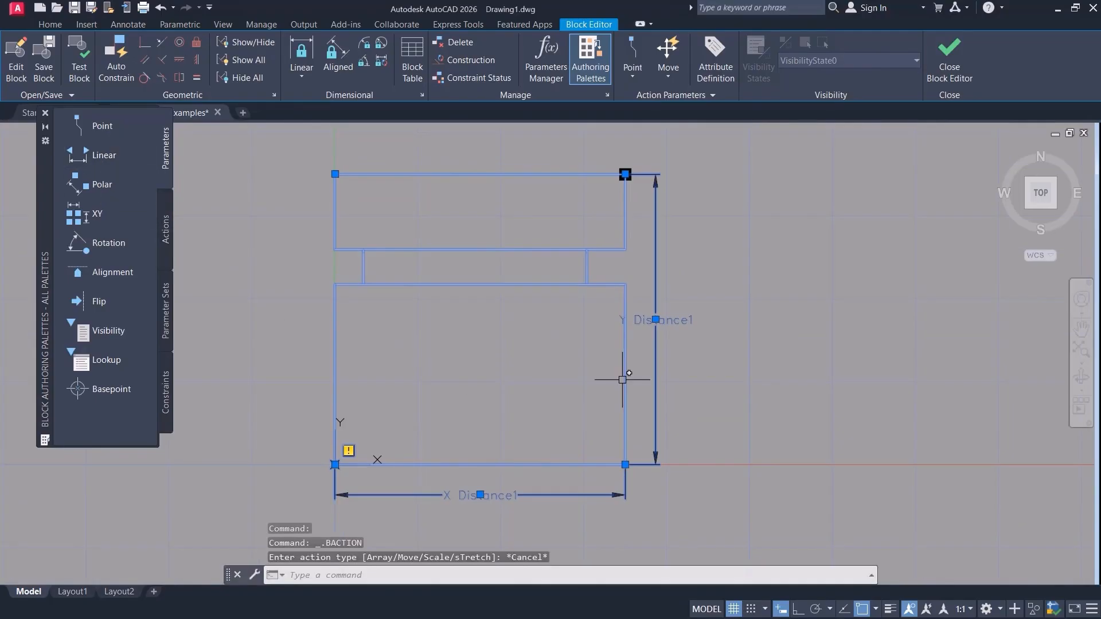
click(950, 57)
click(476, 301)
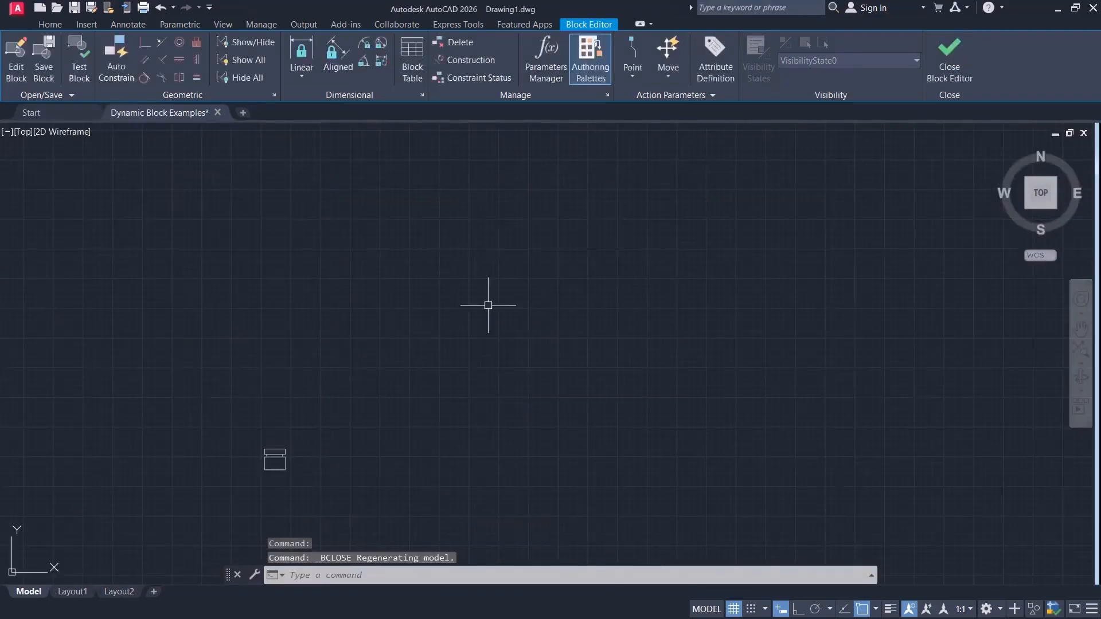
Move the chair block by its insertion point into the furniture row, between the armchair and the oval table.
click(262, 471)
click(264, 471)
middle_drag(274, 252, 361, 580)
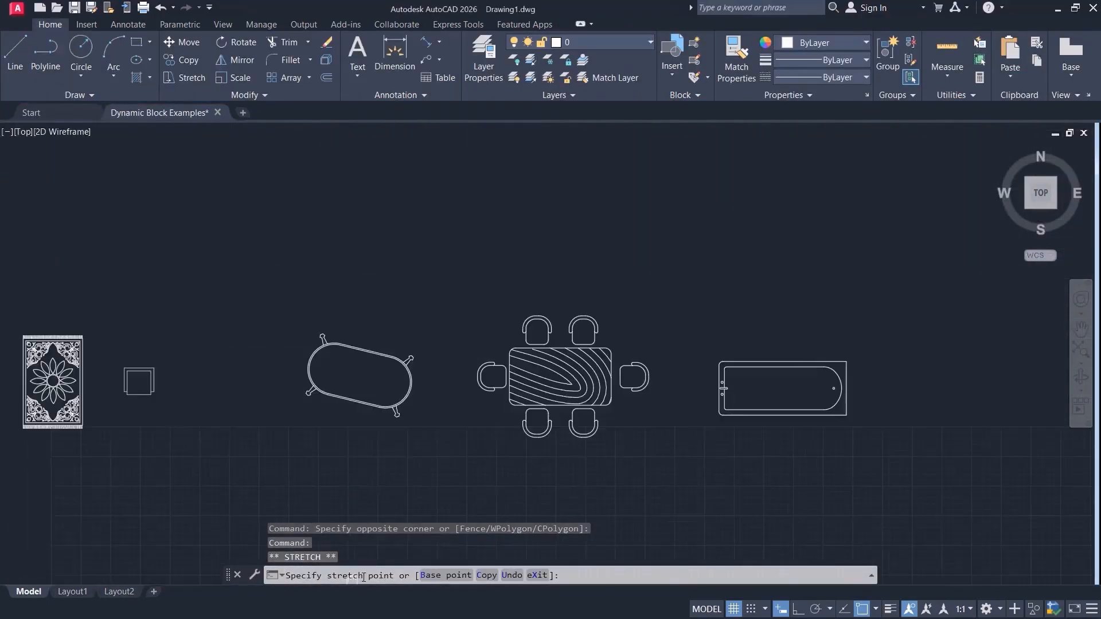
click(217, 389)
key(Escape)
Open the compass rose block in the Block Editor.
mouse_move(294, 475)
middle_down()
mouse_move(411, 450)
mouse_move(439, 379)
mouse_move(413, 314)
middle_up()
scroll(433, 294, down, 3)
click(211, 219)
click(173, 260)
click(192, 246)
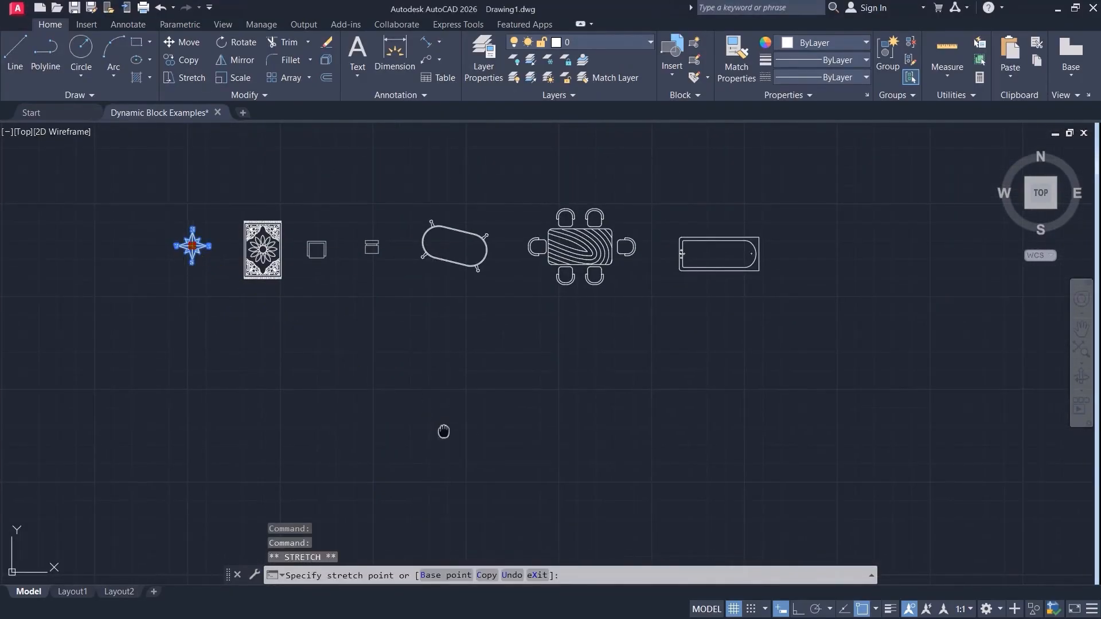
scroll(406, 381, up, 8)
key(Escape)
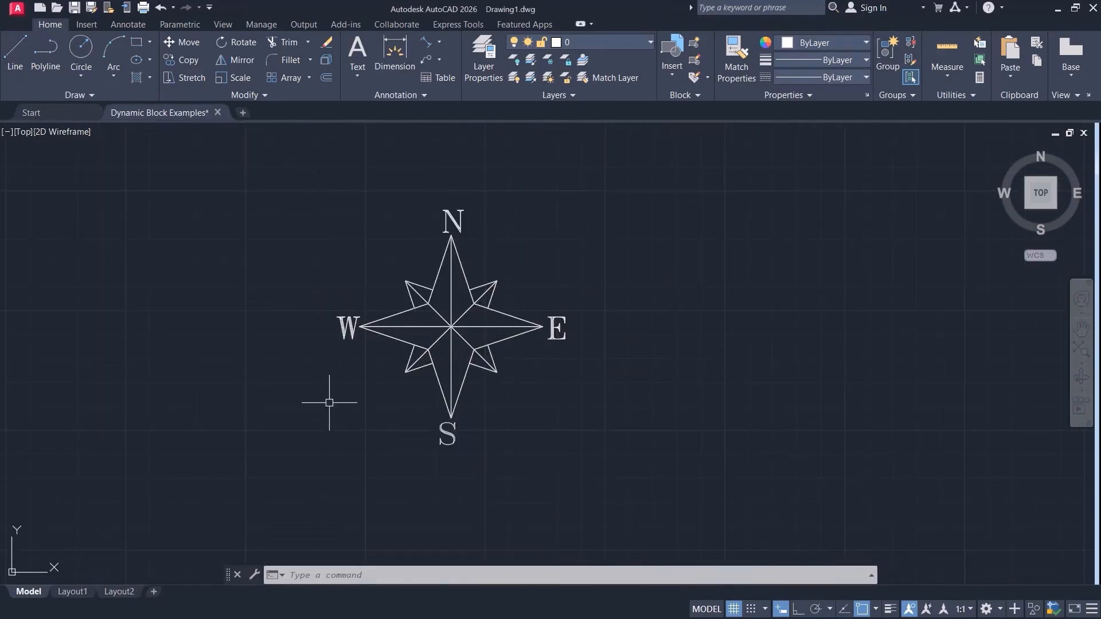
double_click(494, 328)
click(539, 407)
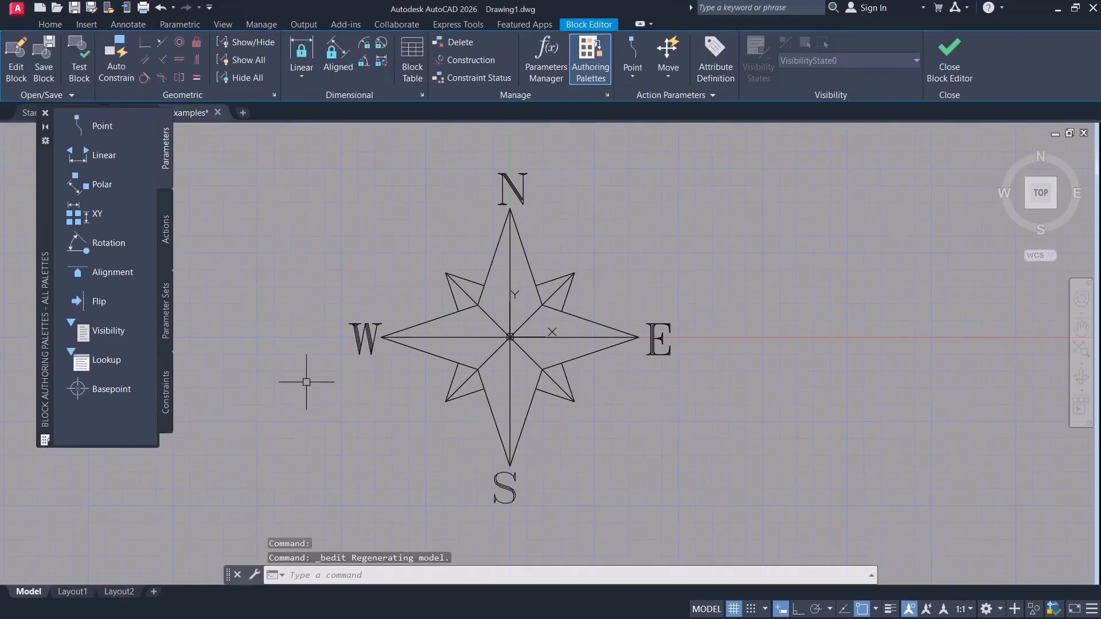
Add a Rotation parameter based at the compass centre, with its radius at the east tip, default angle 0 and label outside the W.
click(99, 301)
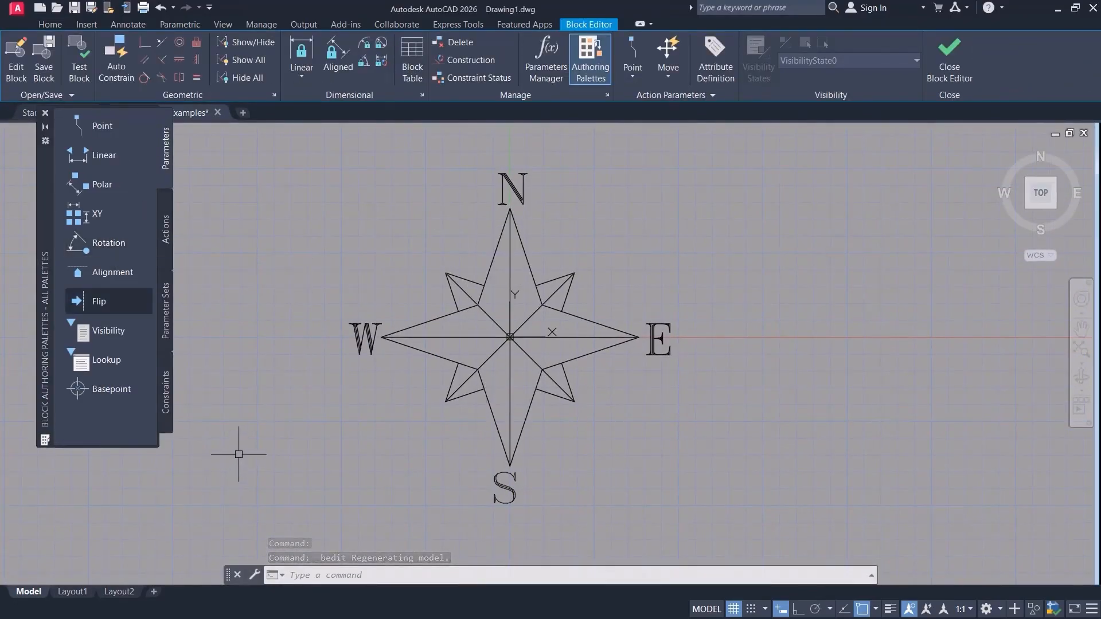
click(109, 242)
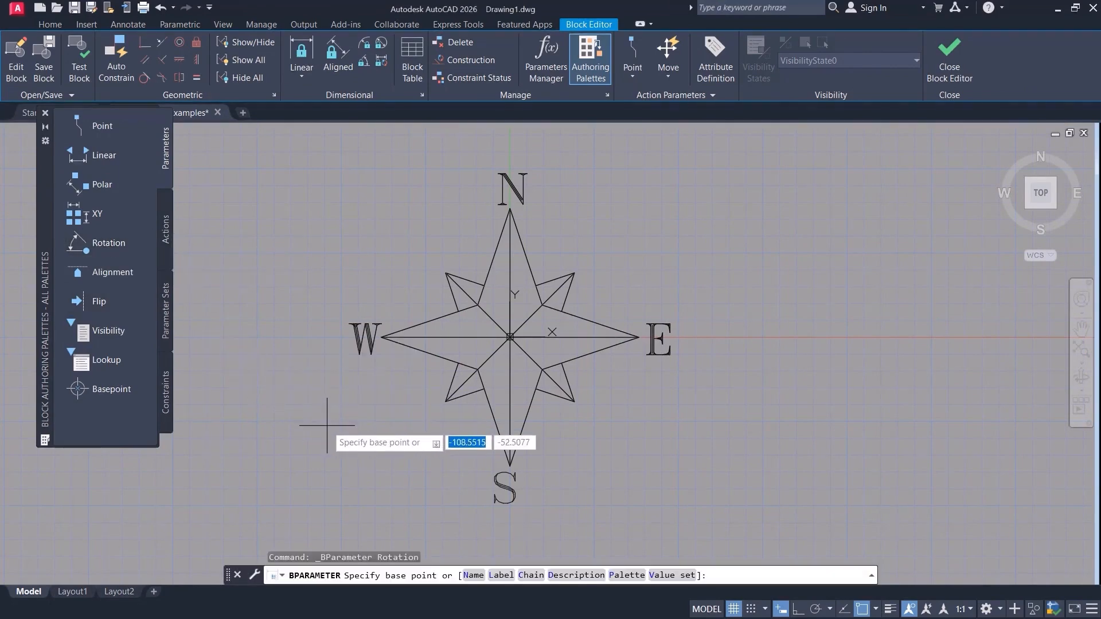
click(510, 337)
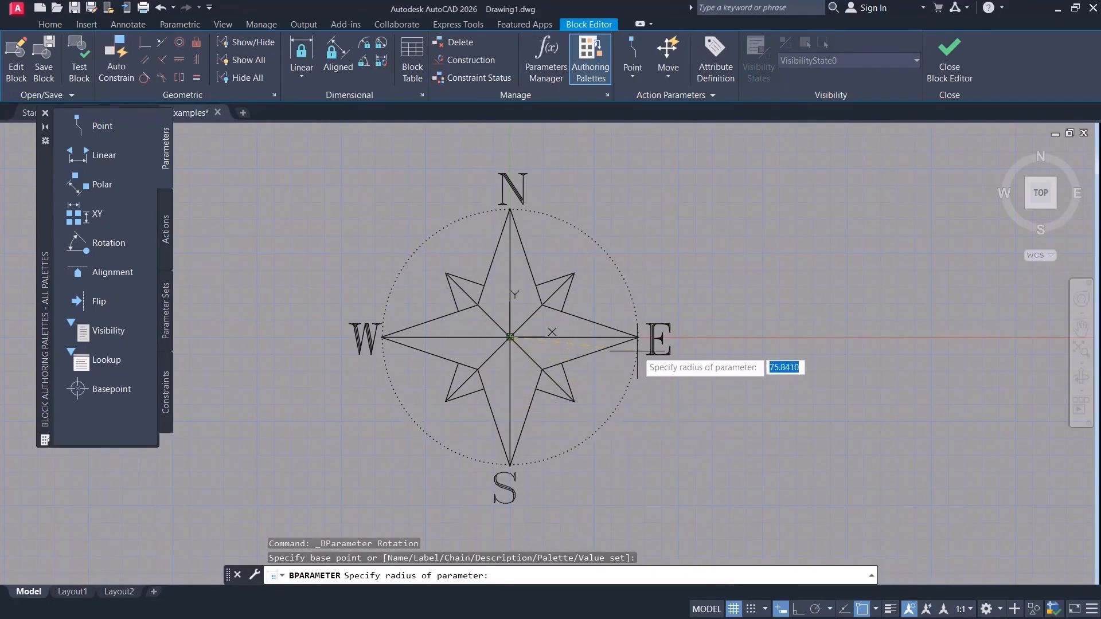
click(639, 337)
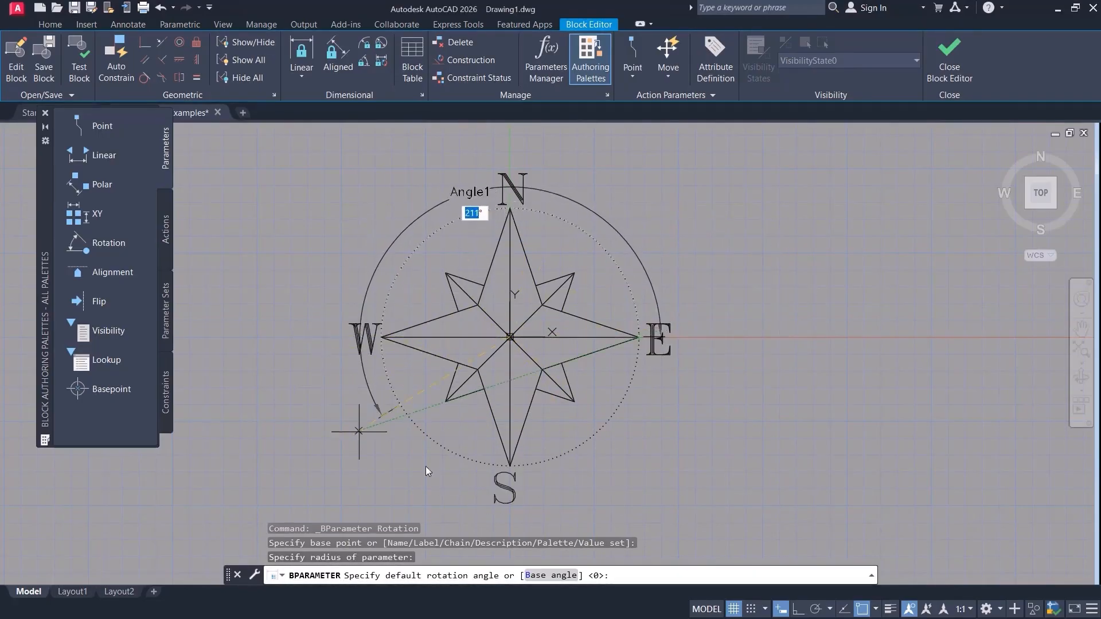
click(653, 337)
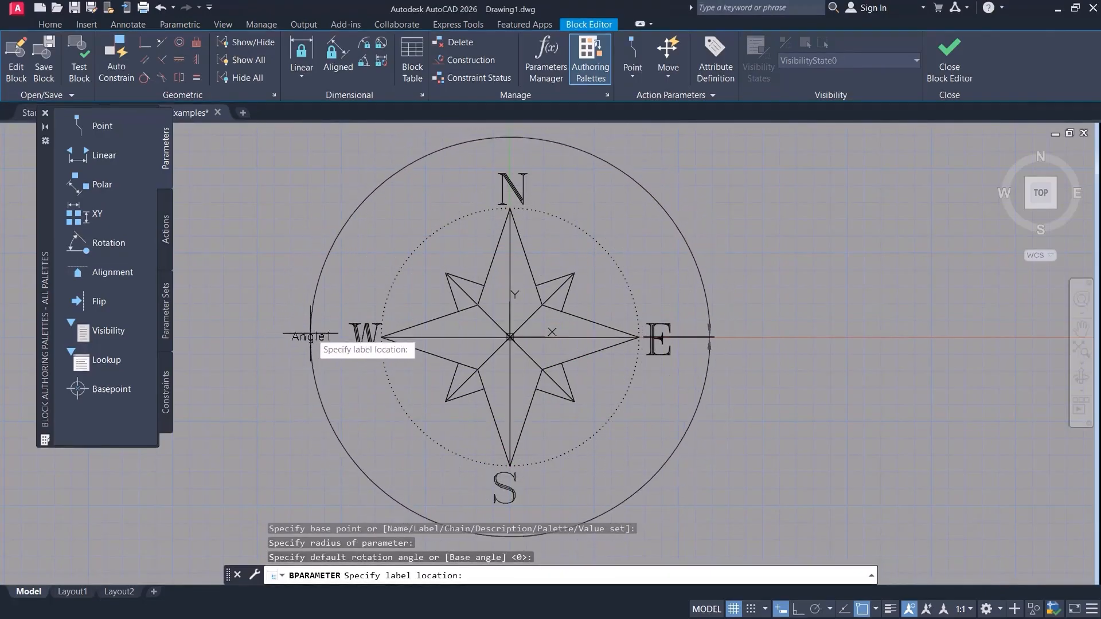
click(307, 374)
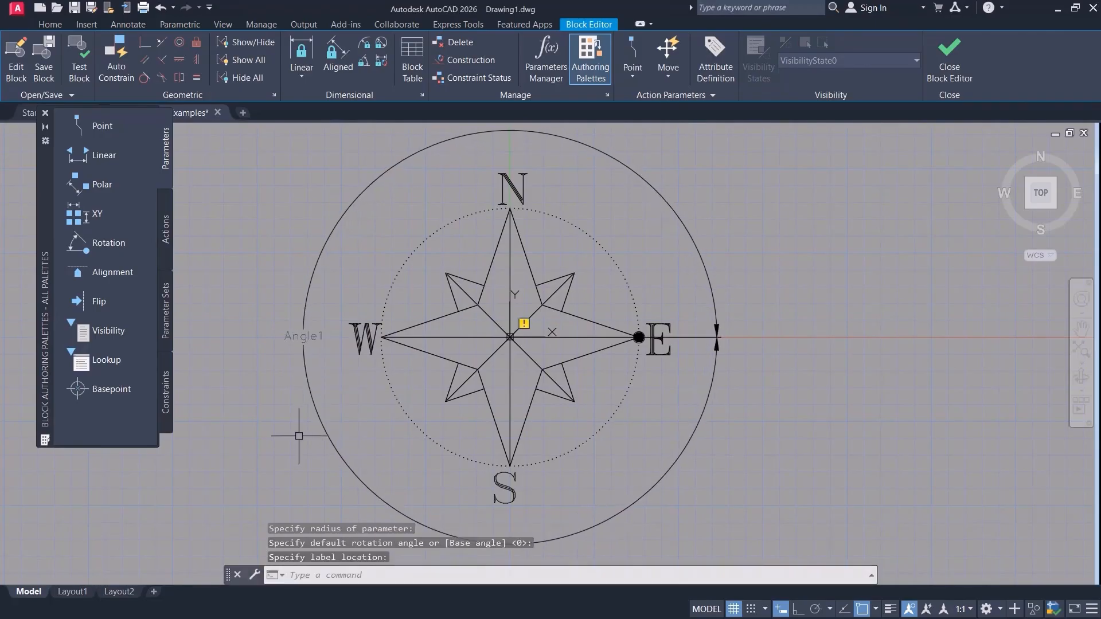
Attach a Rotate action to the rotation parameter for the whole compass rose, and close the Block Editor saving the changes to North.
middle_drag(303, 430, 261, 409)
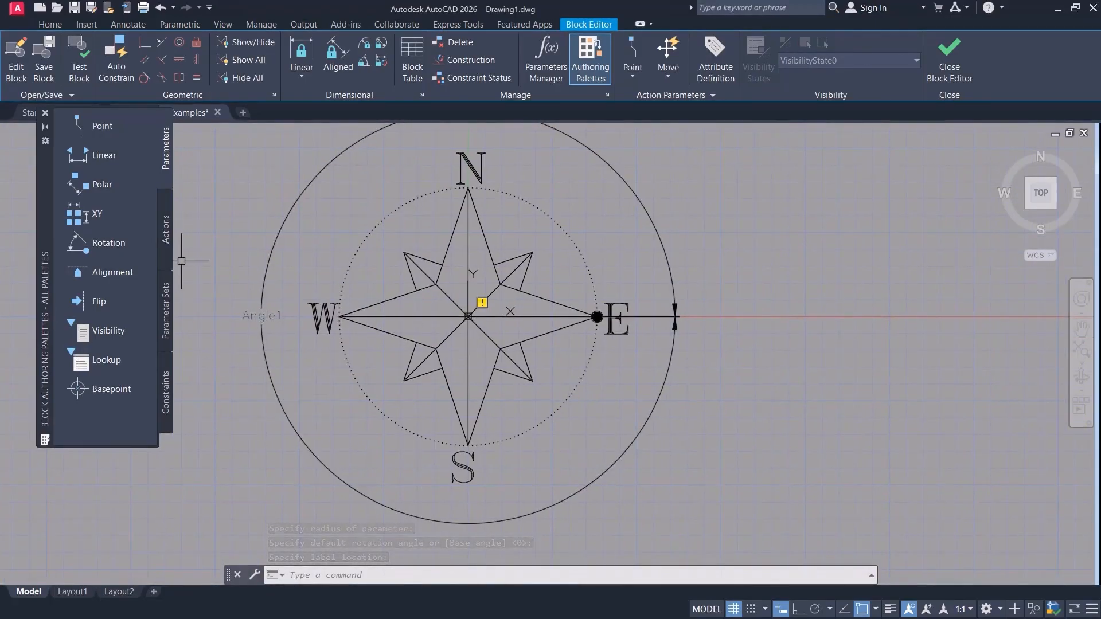
click(165, 254)
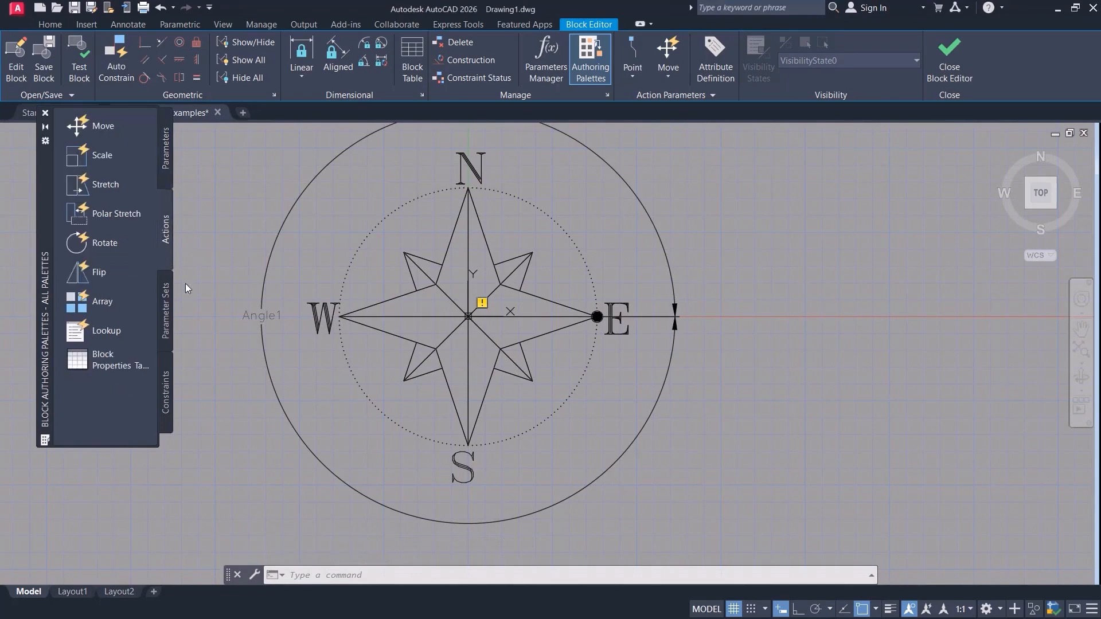
click(98, 244)
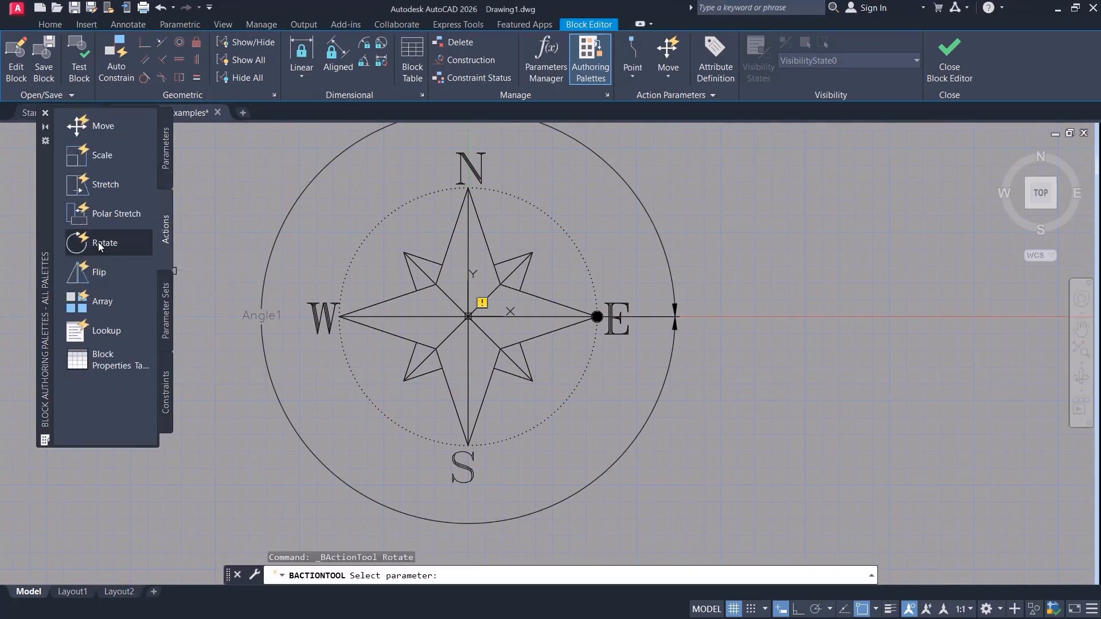
click(256, 317)
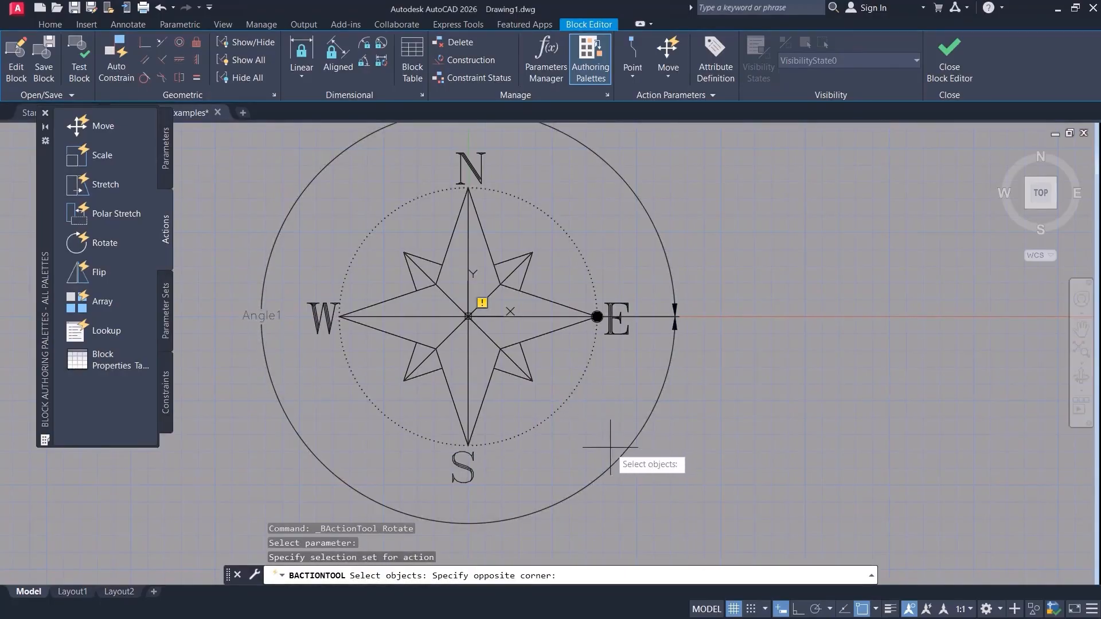
click(258, 157)
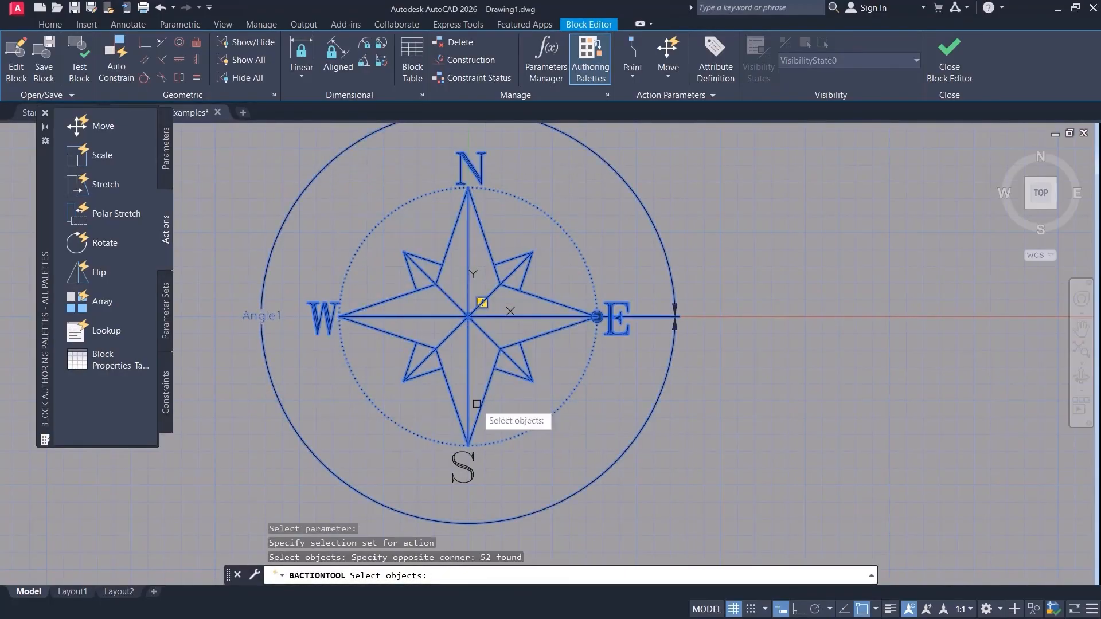
click(509, 485)
click(372, 395)
scroll(493, 368, down, 2)
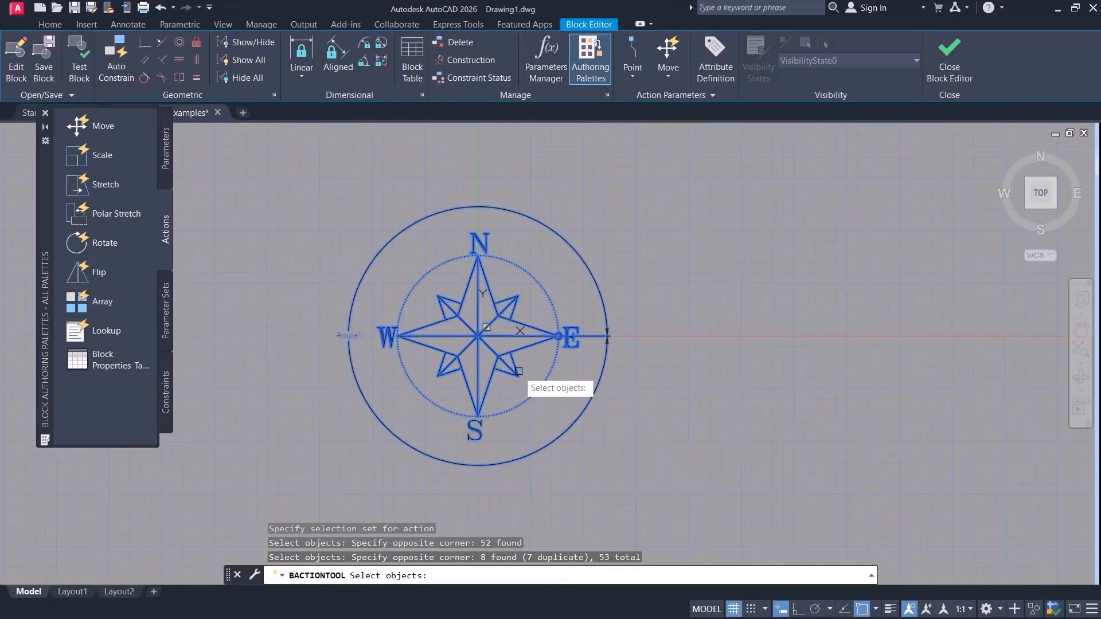
key(Return)
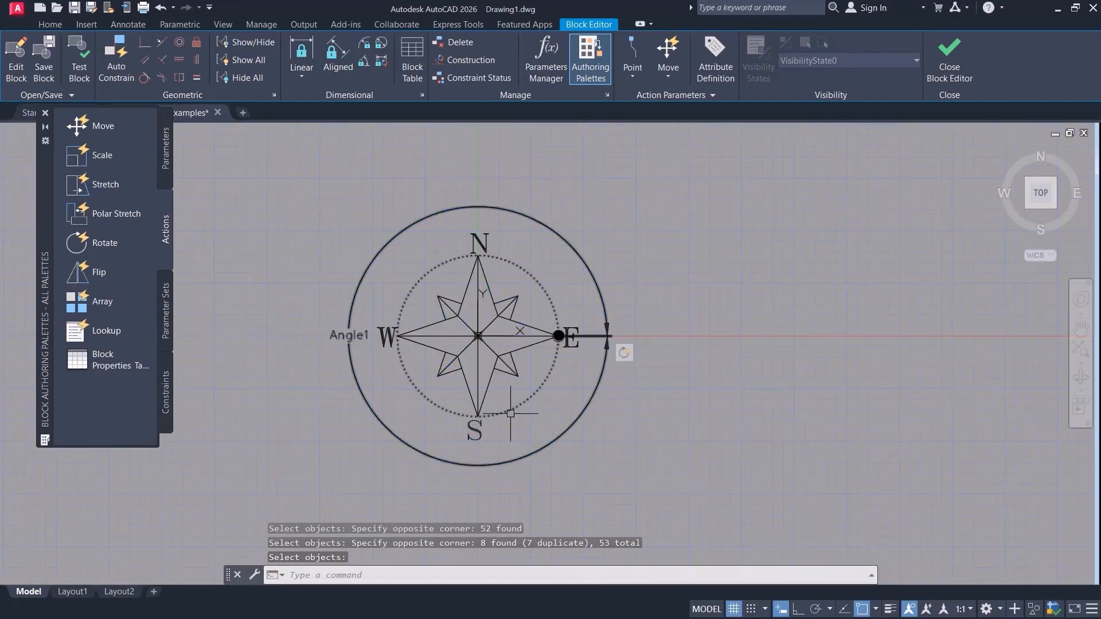
click(950, 60)
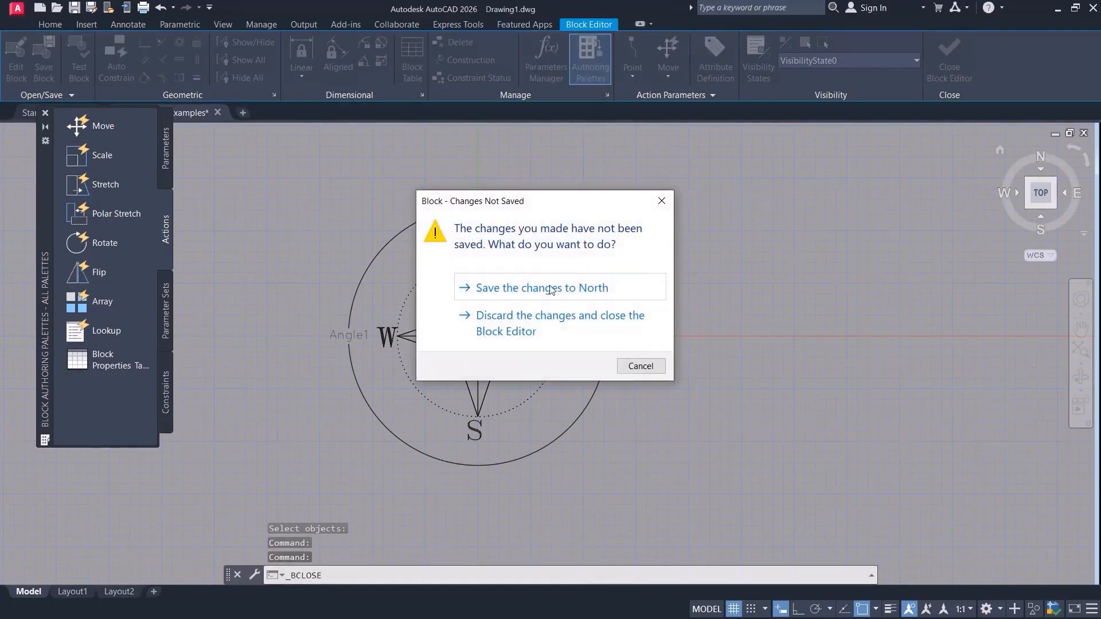
click(546, 290)
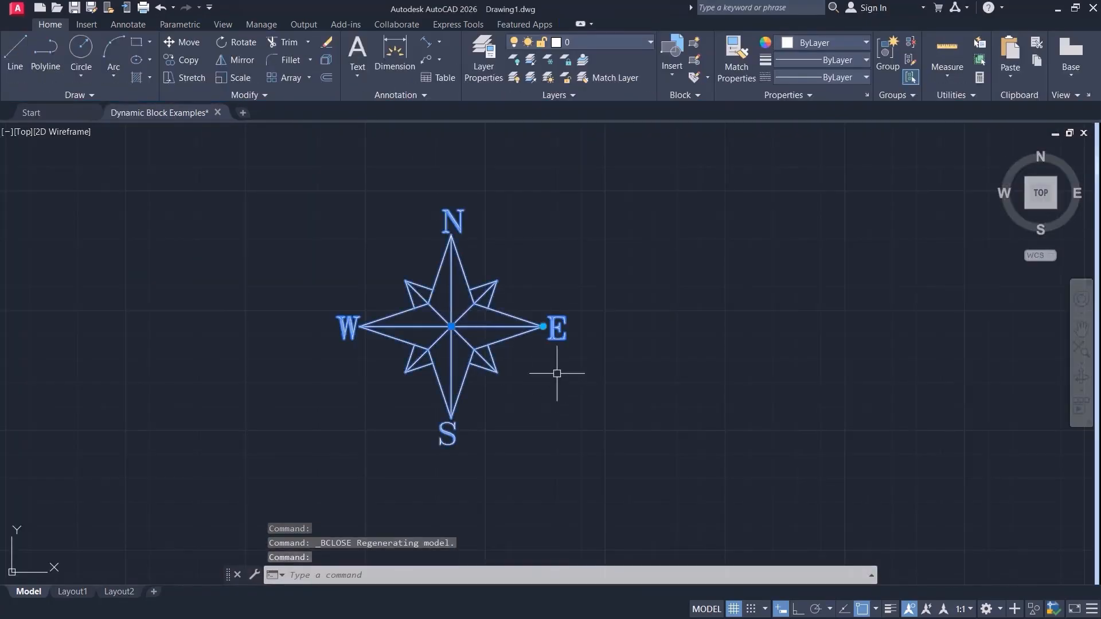
Test the compass block's rotation grip by swinging it to several angles and returning it to 0°.
click(543, 326)
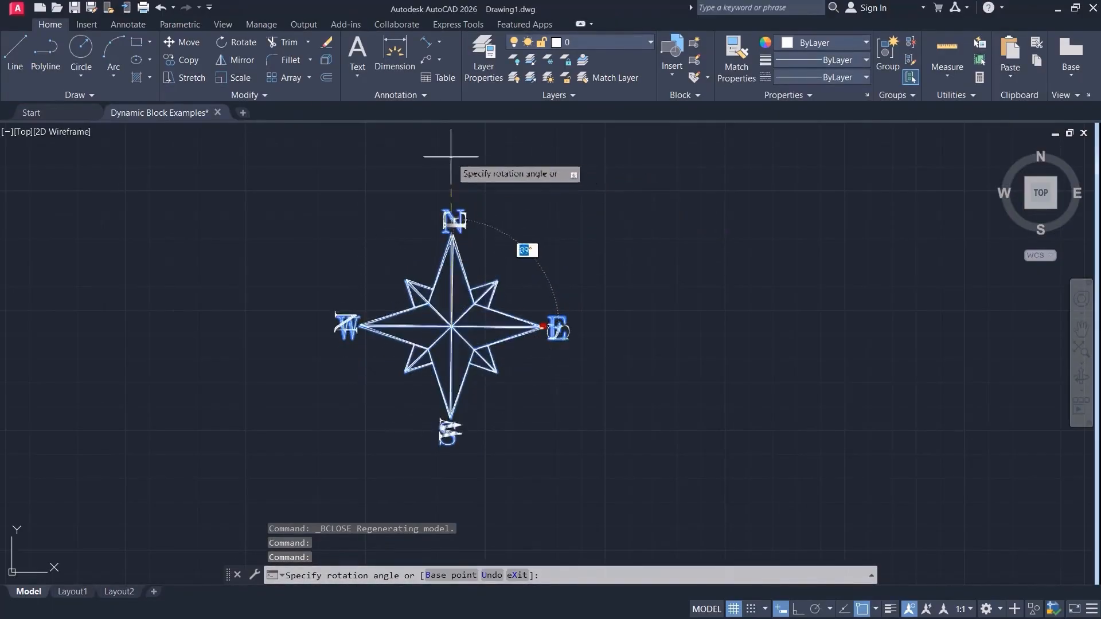
click(305, 192)
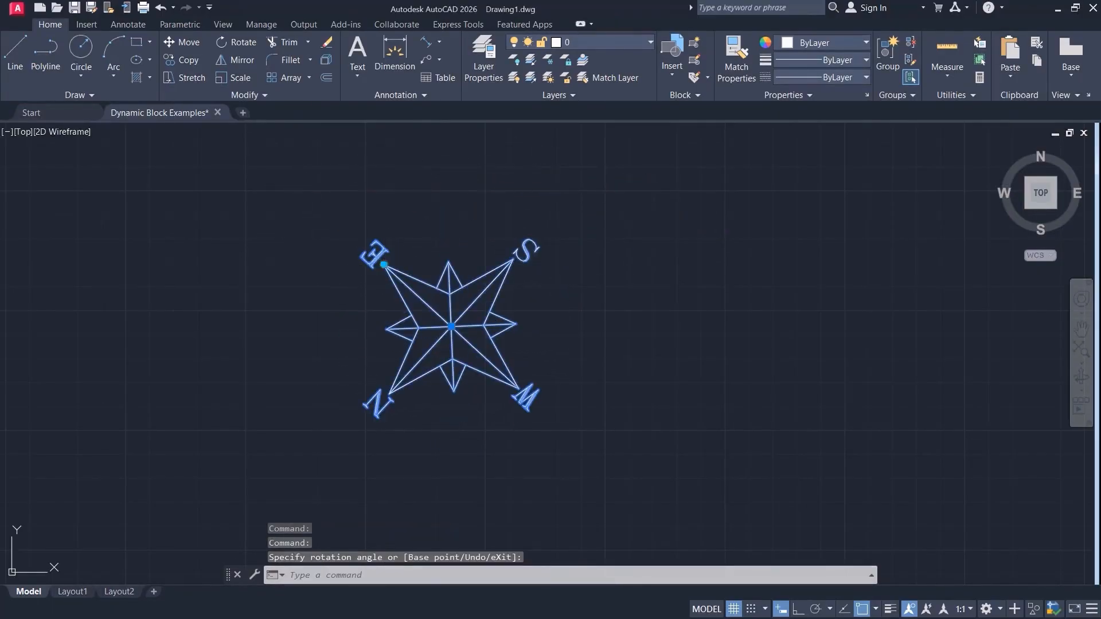
click(384, 265)
click(341, 469)
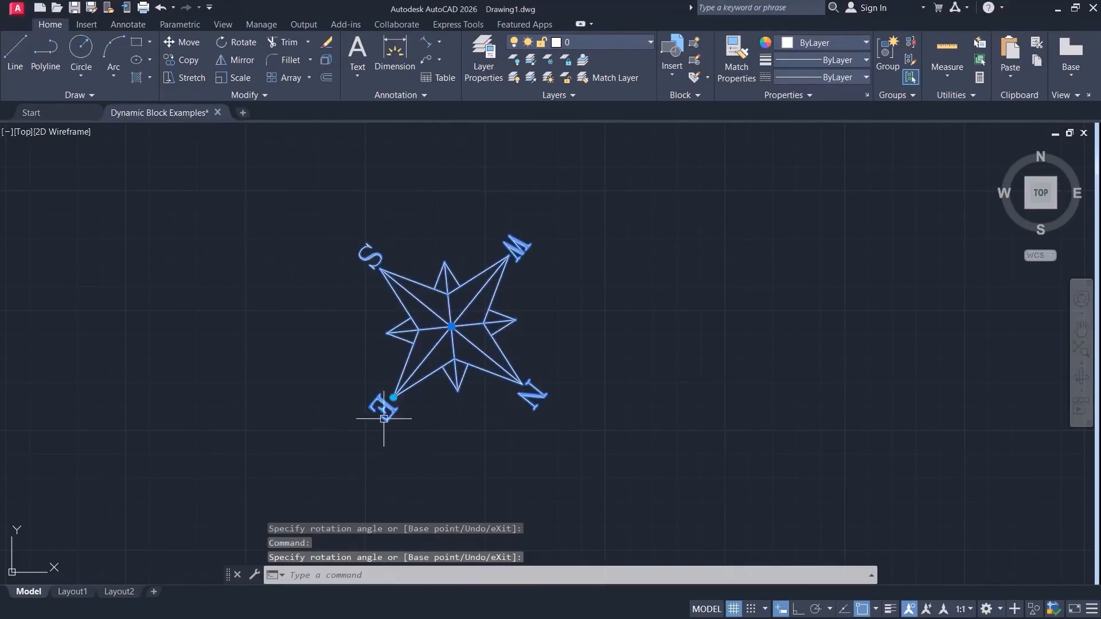
click(394, 398)
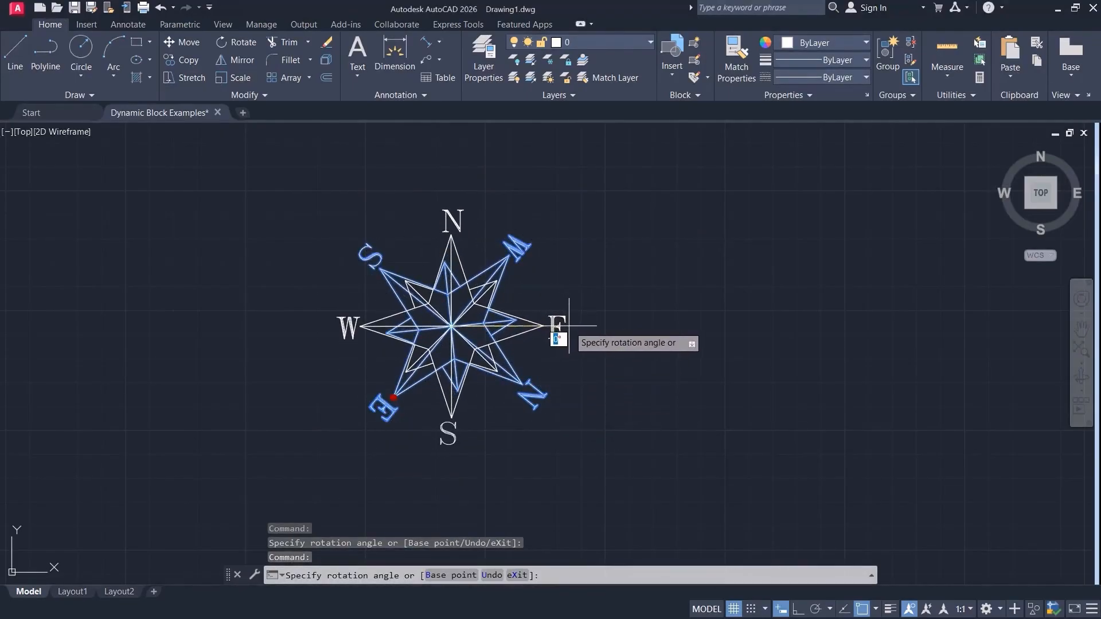
click(564, 326)
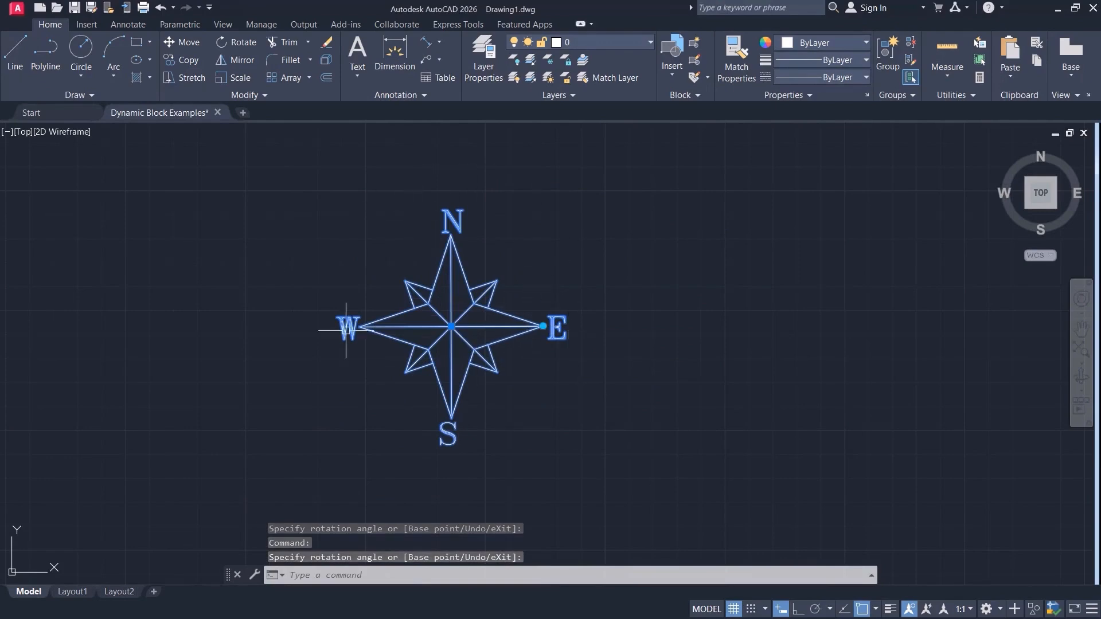
Reopen the North block in the Block Editor and display the rotation parameter's properties.
double_click(500, 340)
click(541, 413)
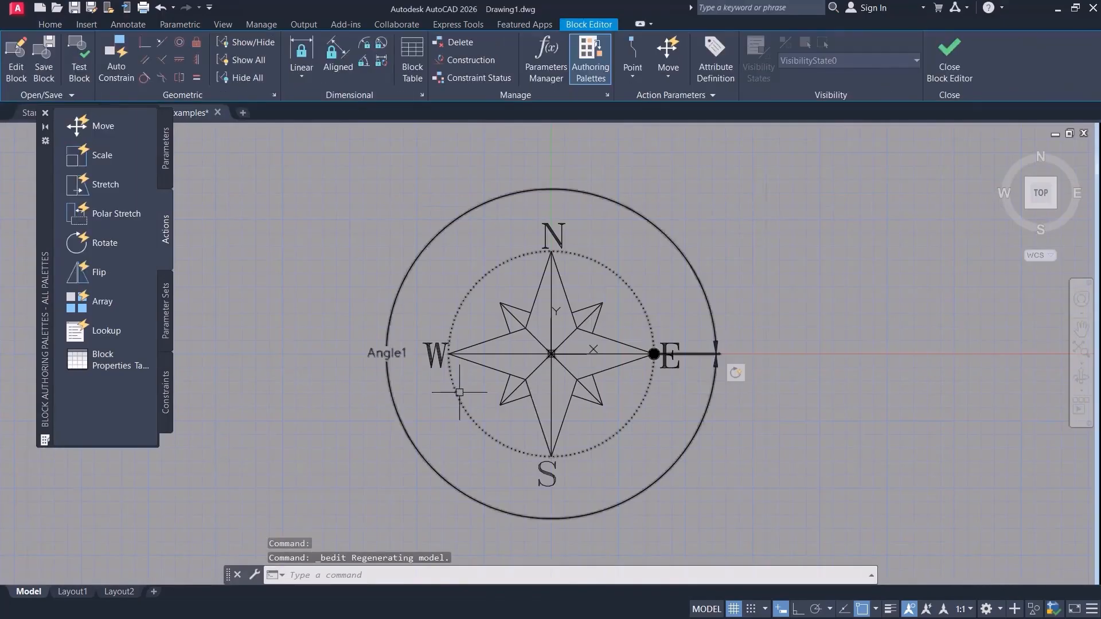
click(399, 343)
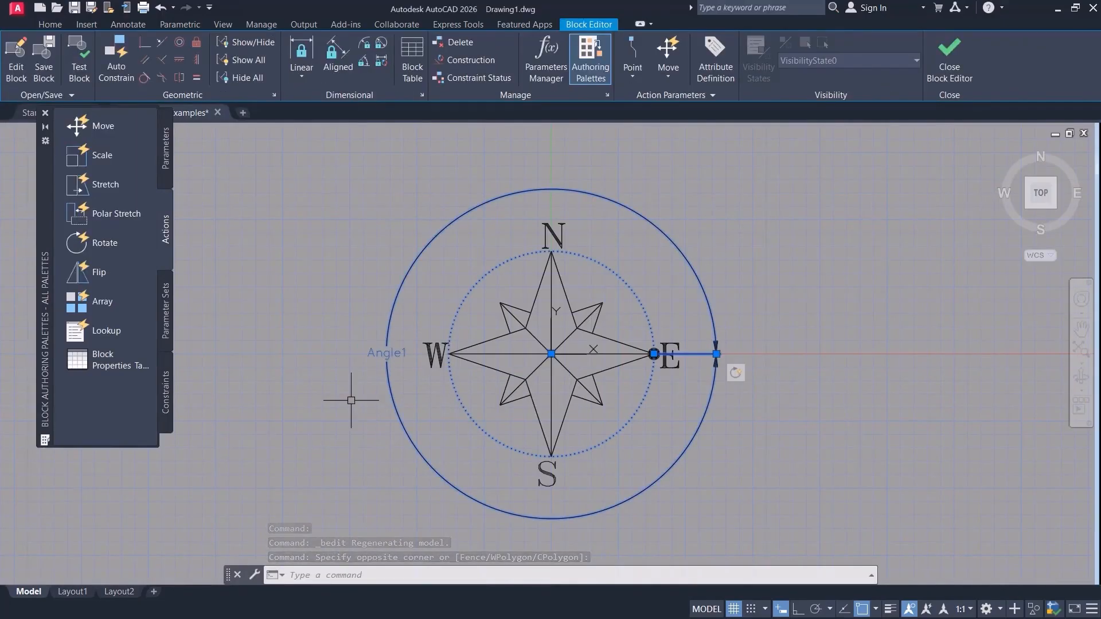
key(ctrl+1)
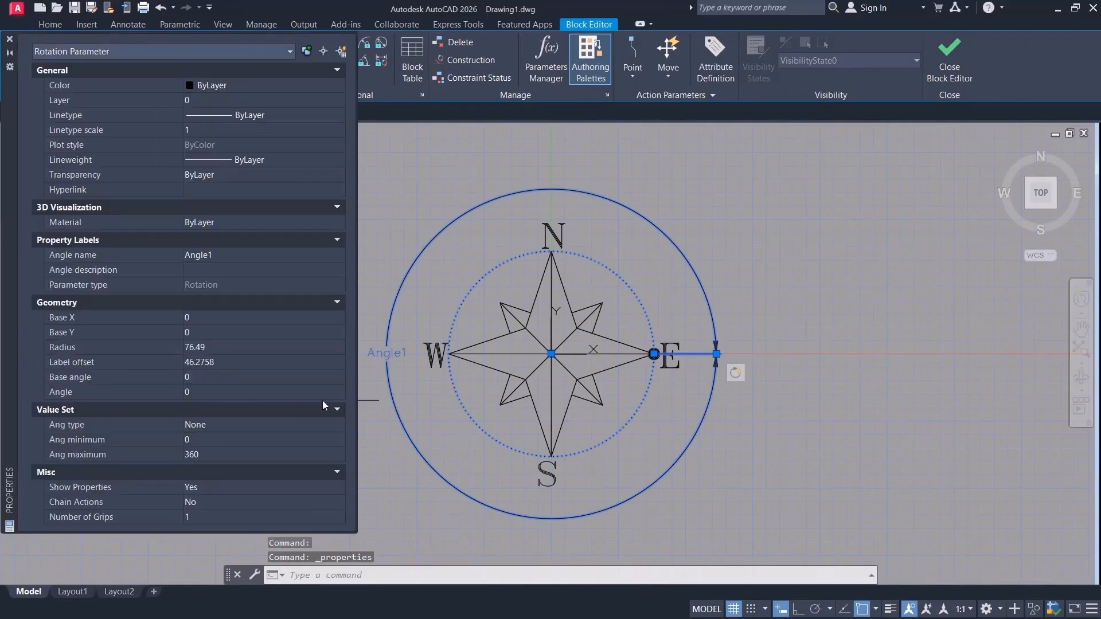
Set the rotation parameter's angle type to List and add the values 30, 60, 90, 120, 150 and 180.
click(211, 424)
click(204, 463)
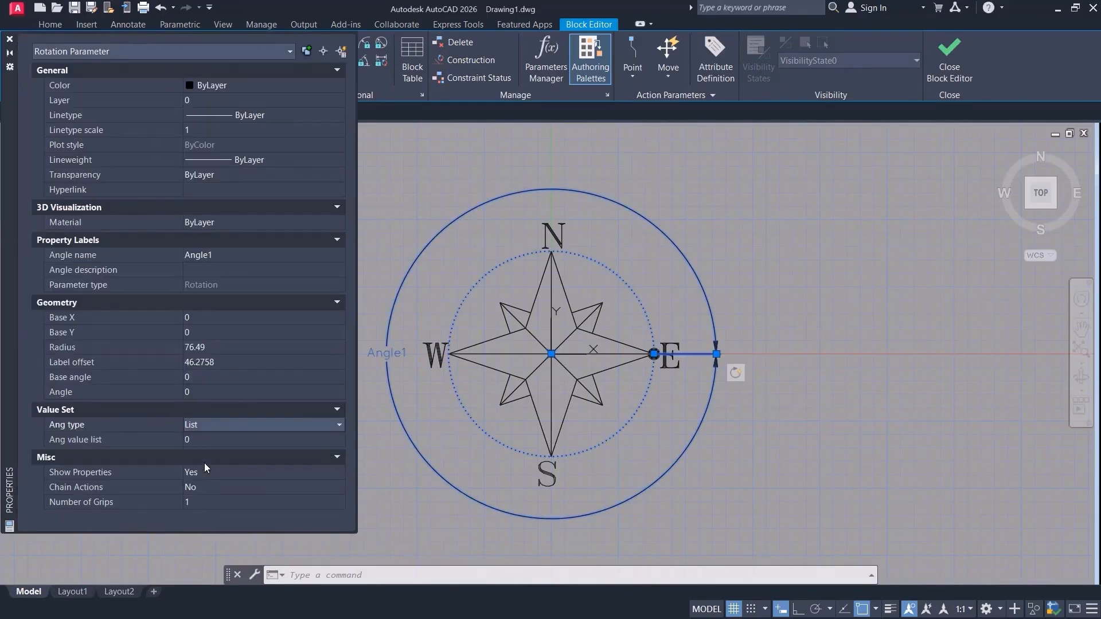
click(224, 440)
click(338, 440)
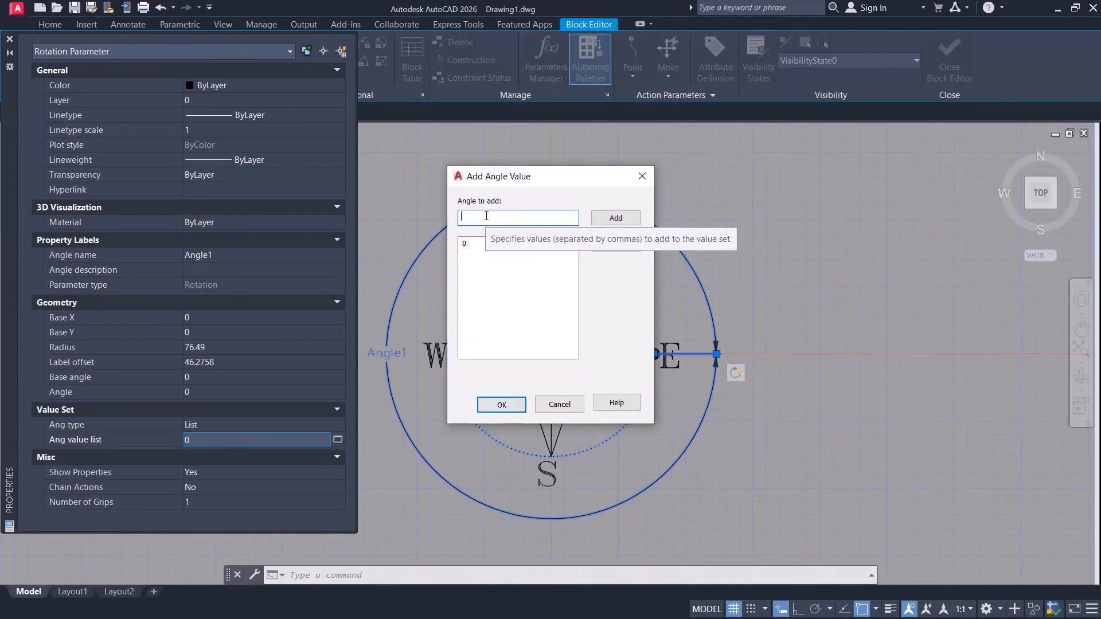
text(30)
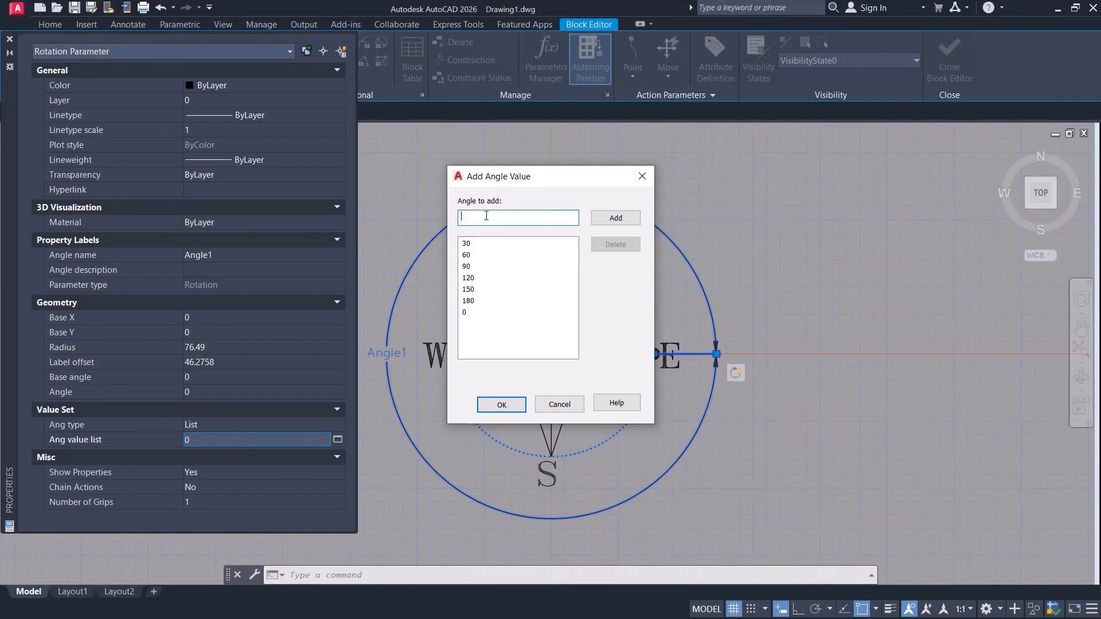
click(503, 405)
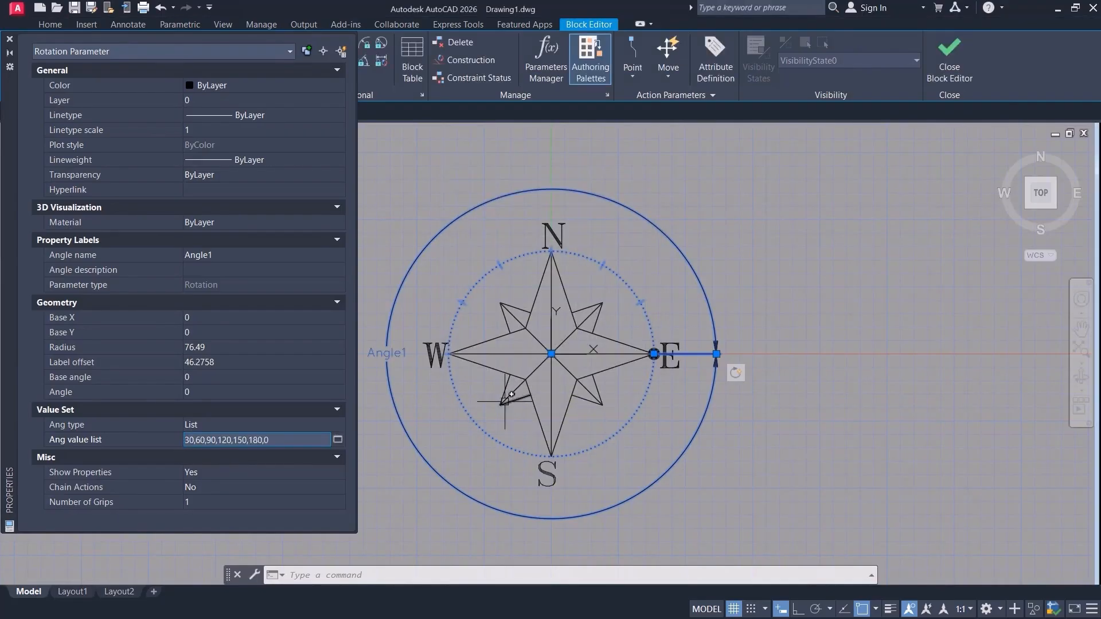
Close the parameter's properties and the Block Editor, saving the changes to the North block.
click(10, 40)
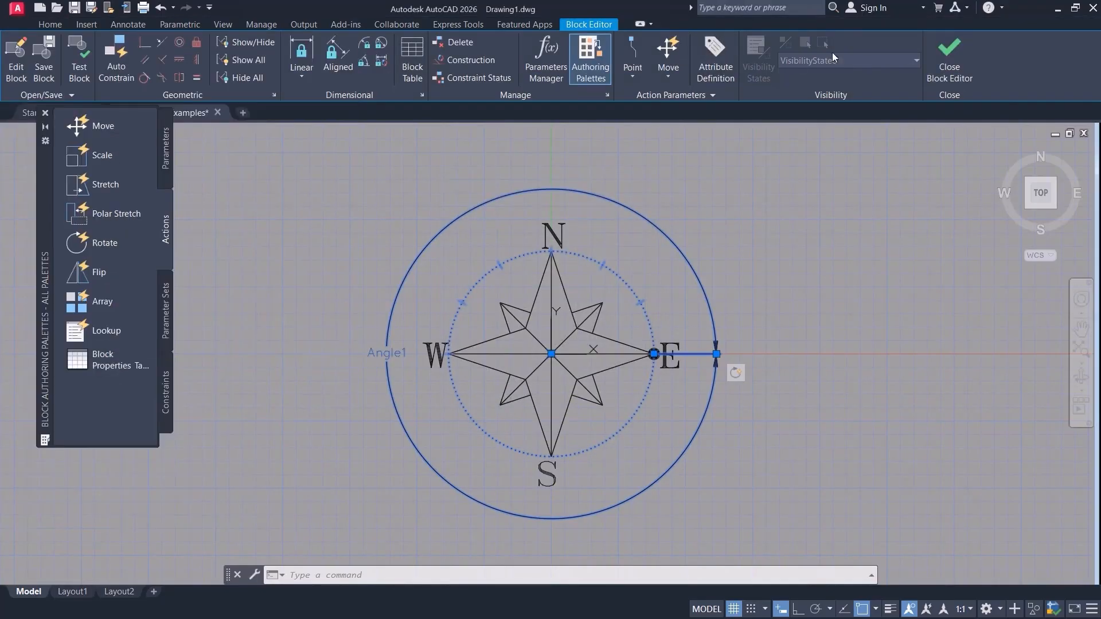
click(952, 72)
click(535, 306)
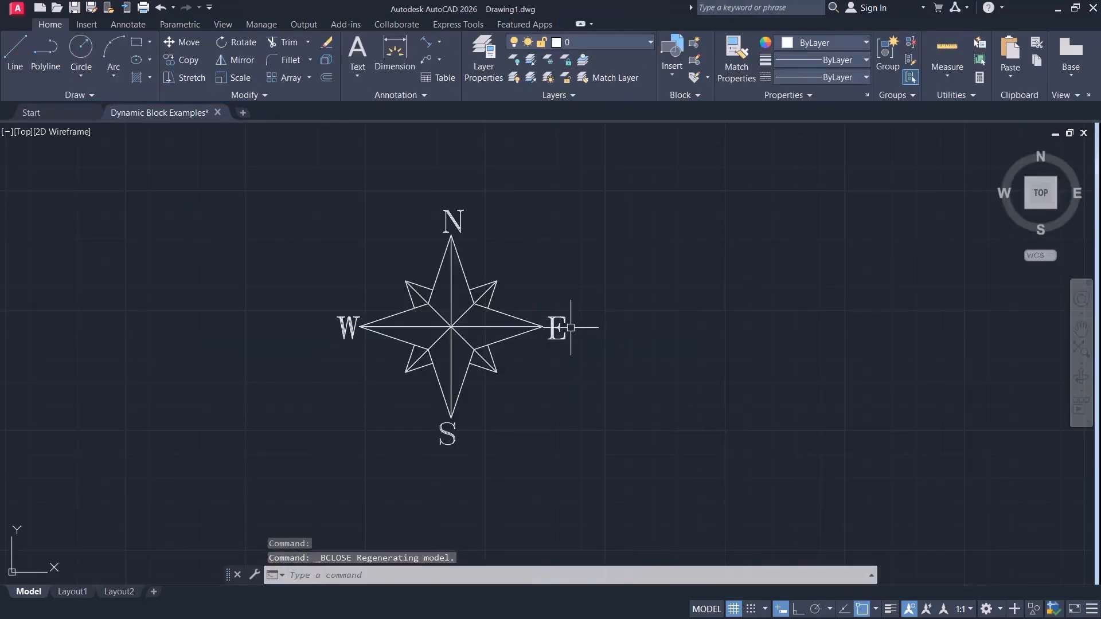
Try the listed rotation angles on the compass block using its rotation grip.
click(570, 327)
click(543, 326)
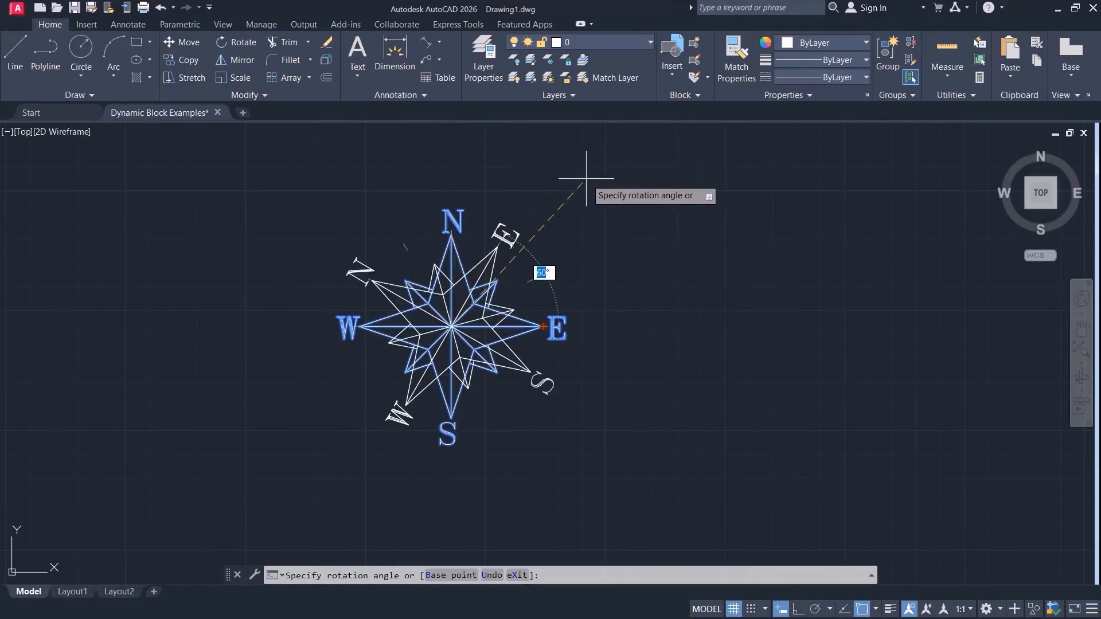
click(608, 214)
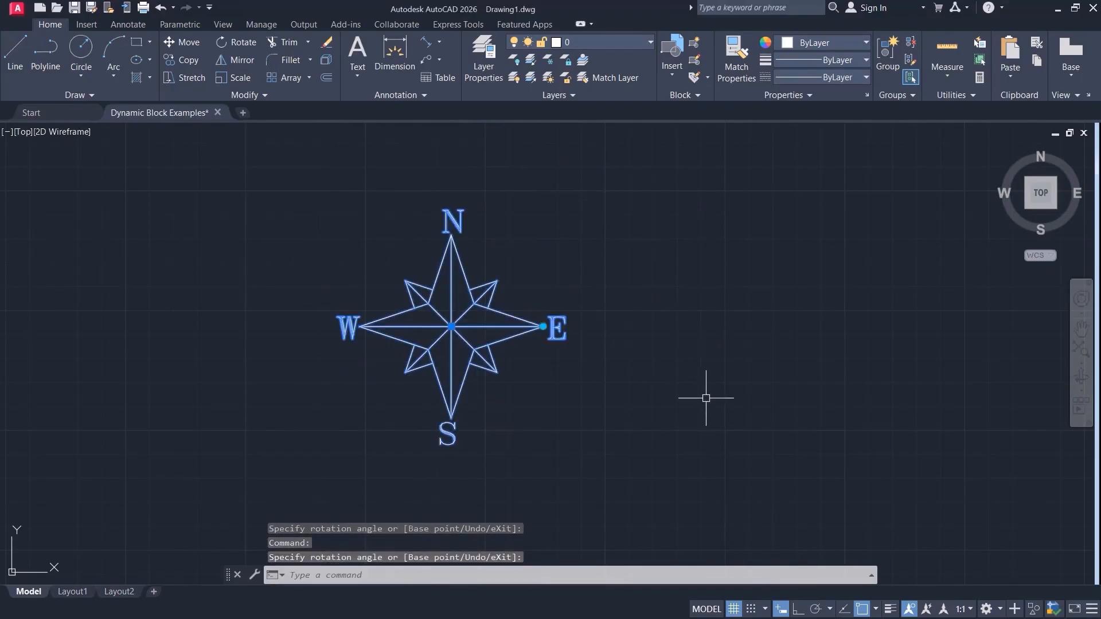
Open the North compass block again in the Block Editor.
click(514, 323)
double_click(512, 338)
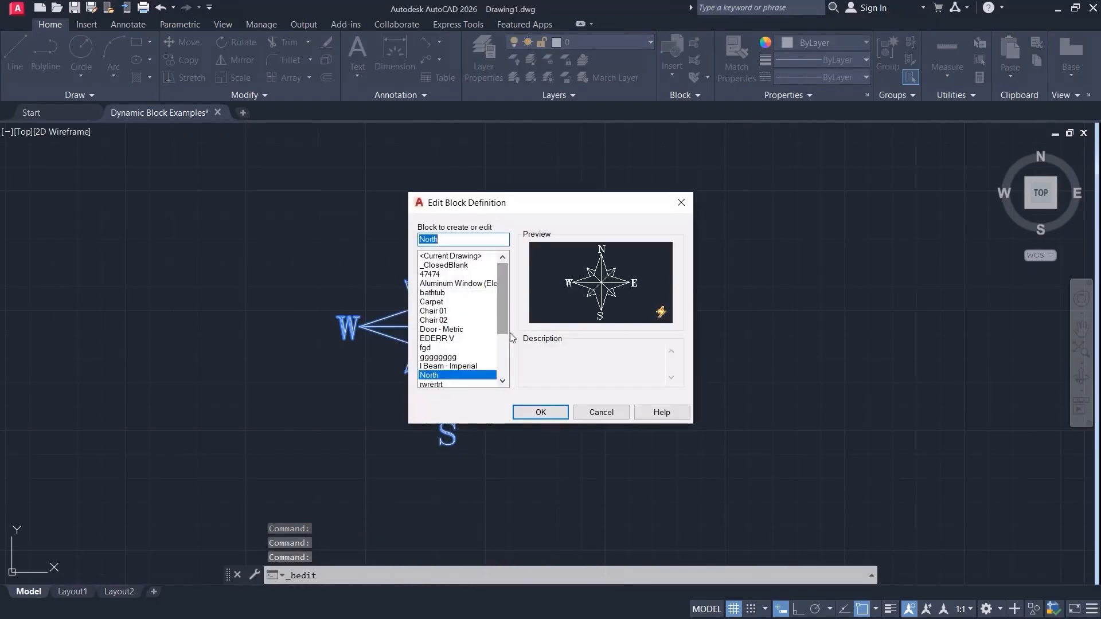
click(540, 412)
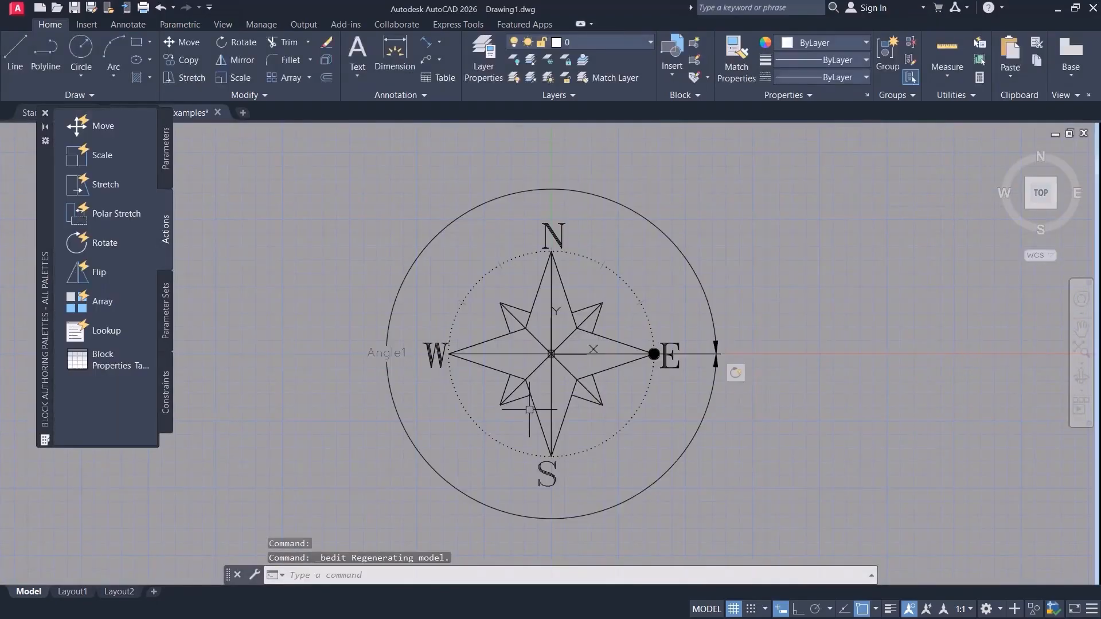
Set the compass rotation parameter's angle type to Increment, with an angle increment of 20.
click(400, 330)
click(318, 388)
key(ctrl+1)
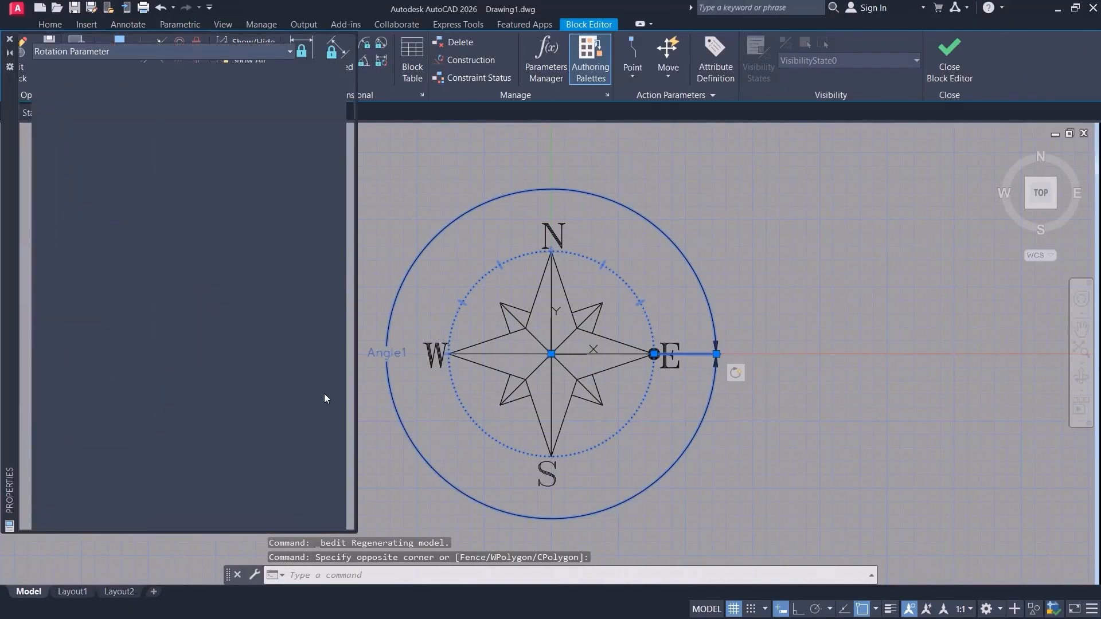
click(218, 425)
click(224, 425)
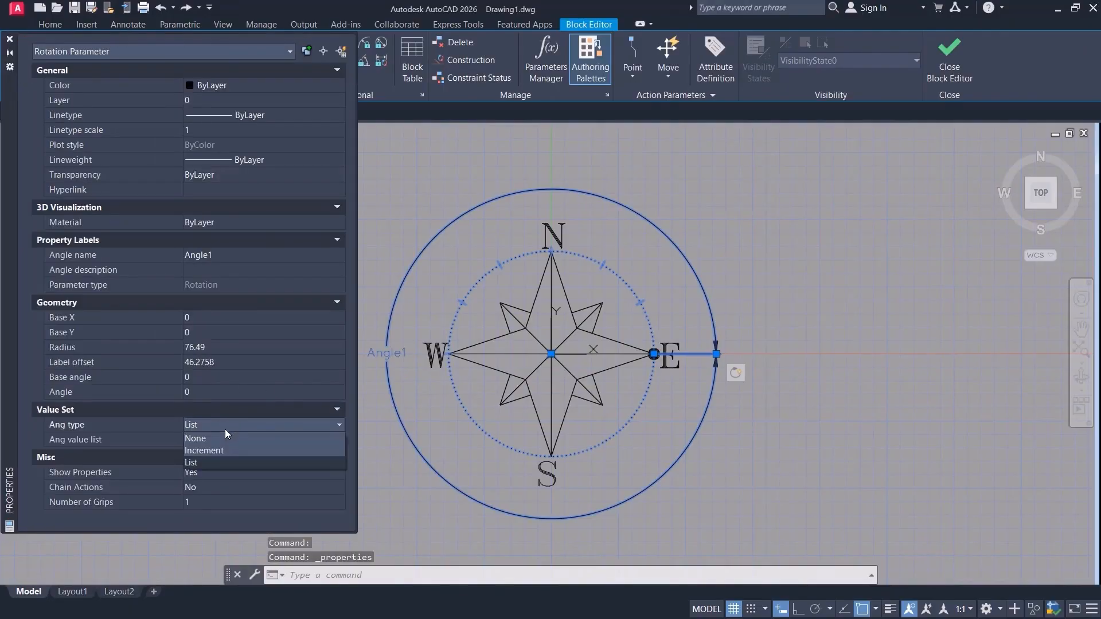
click(196, 452)
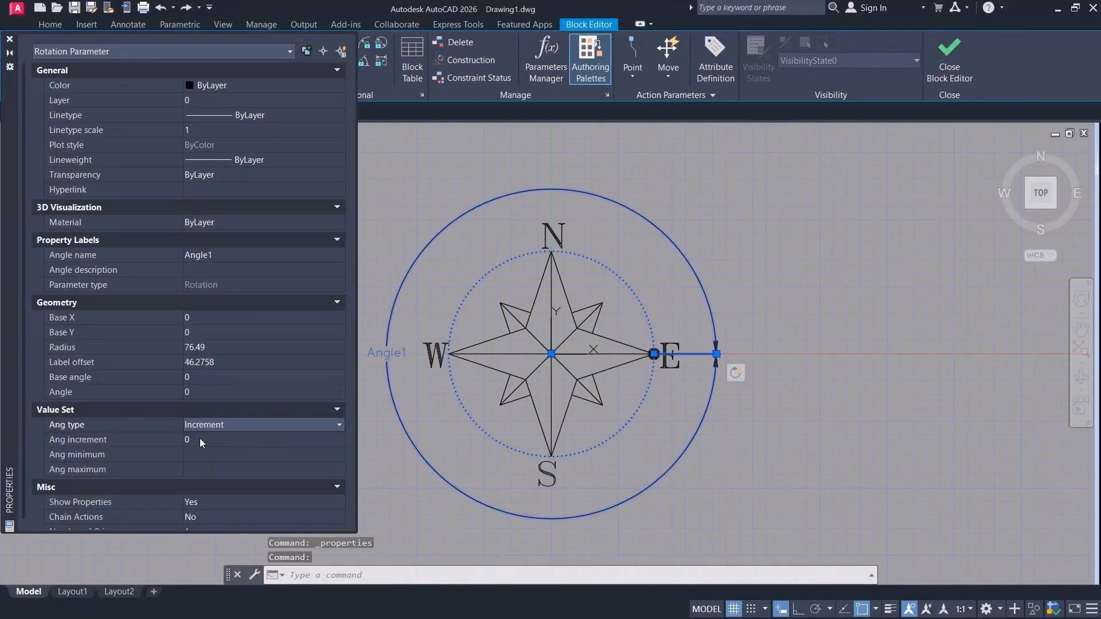
click(200, 438)
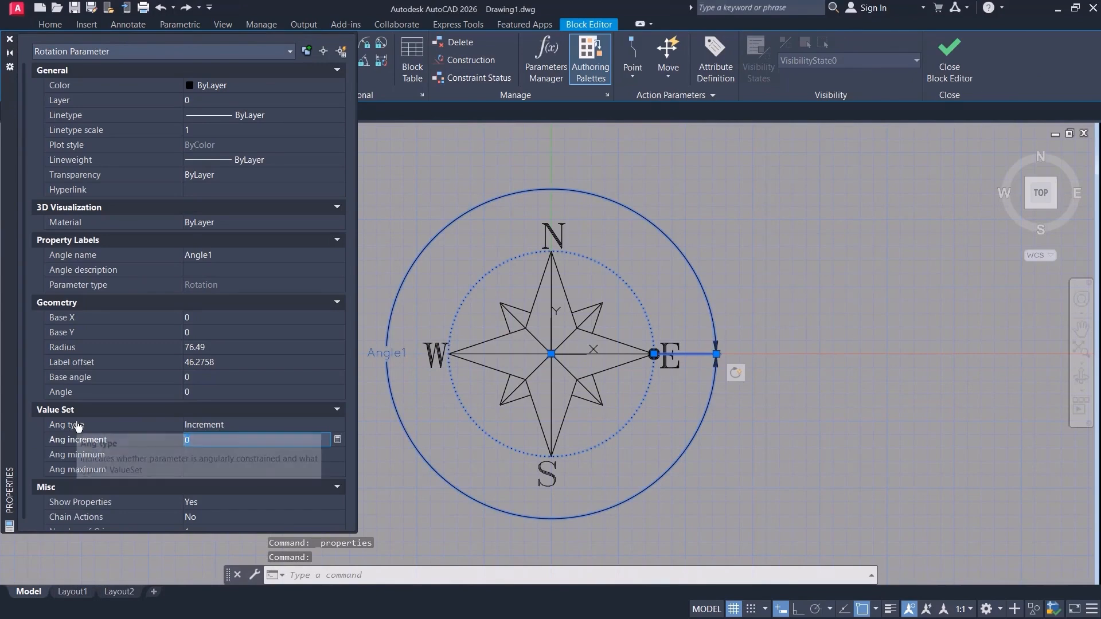
text(20)
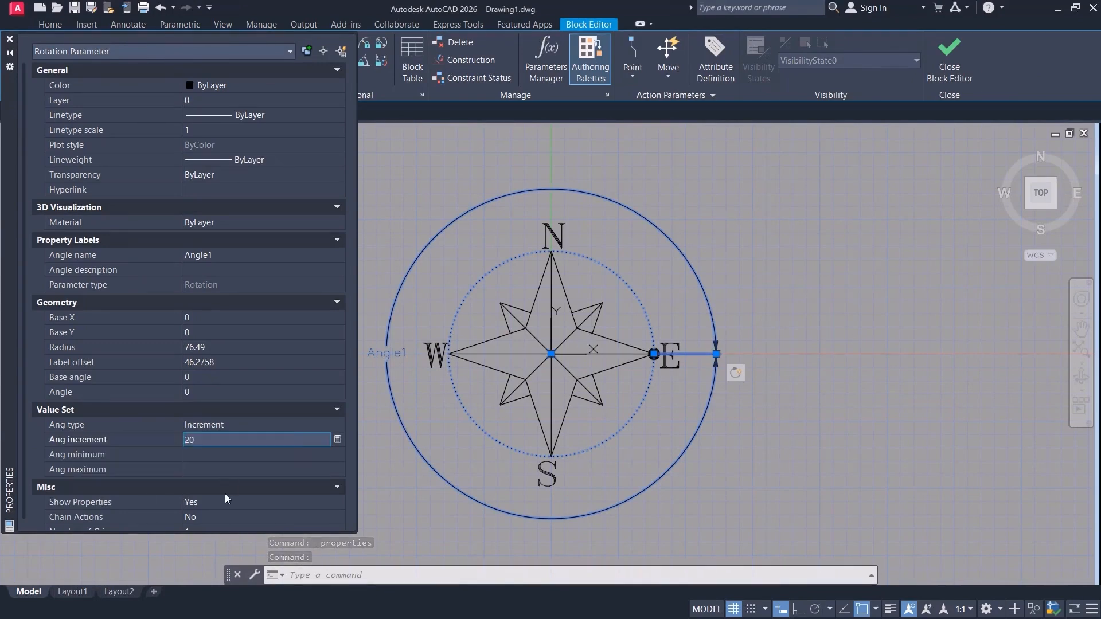
Limit the rotation parameter's angle range to a minimum of 0 and a maximum of 360.
click(211, 458)
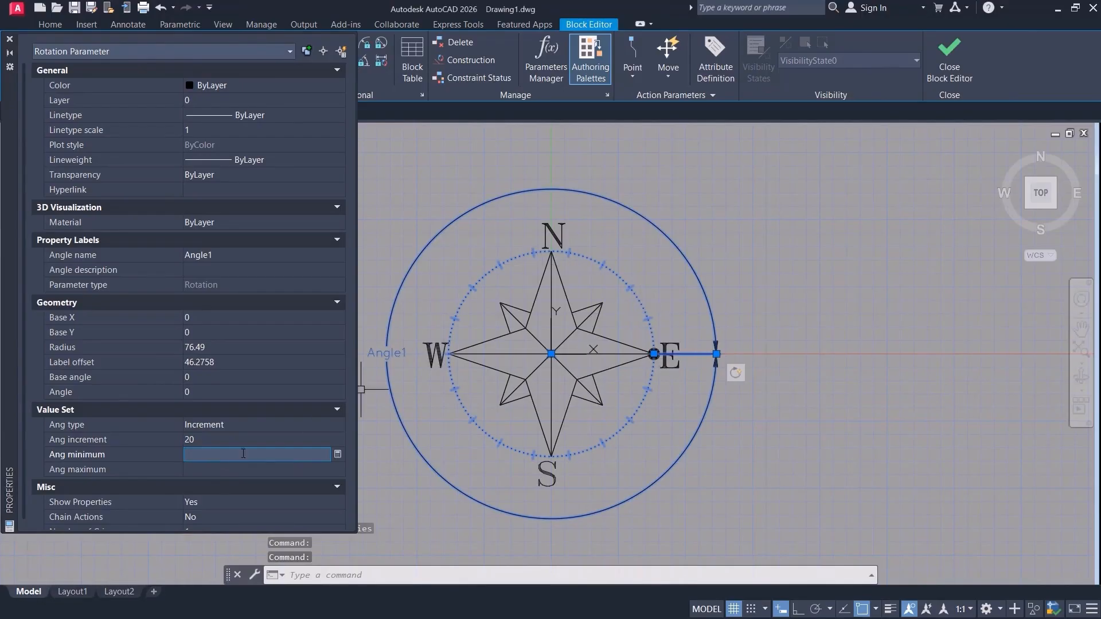
text(0)
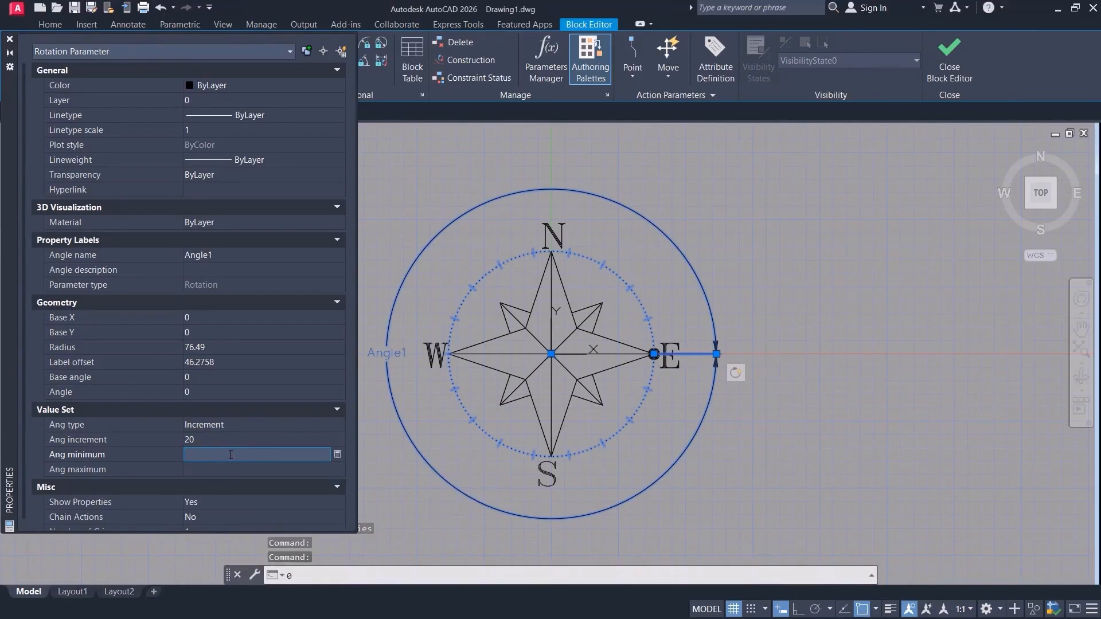
click(208, 470)
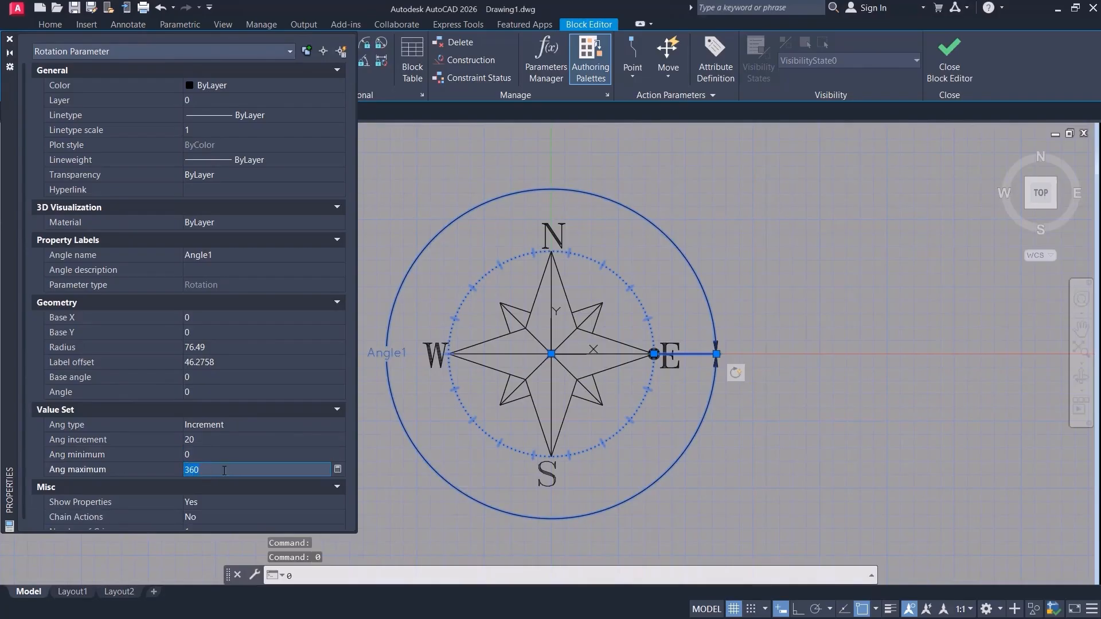
click(200, 457)
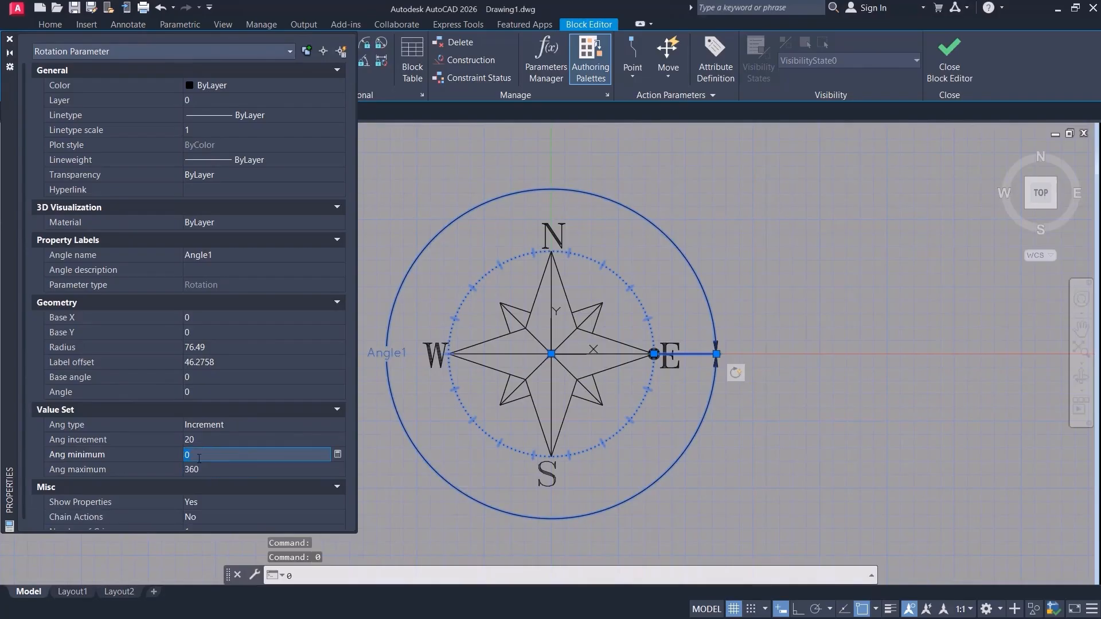
Close the parameter's properties and leave the Block Editor, saving the changes to the North block.
click(9, 40)
click(950, 63)
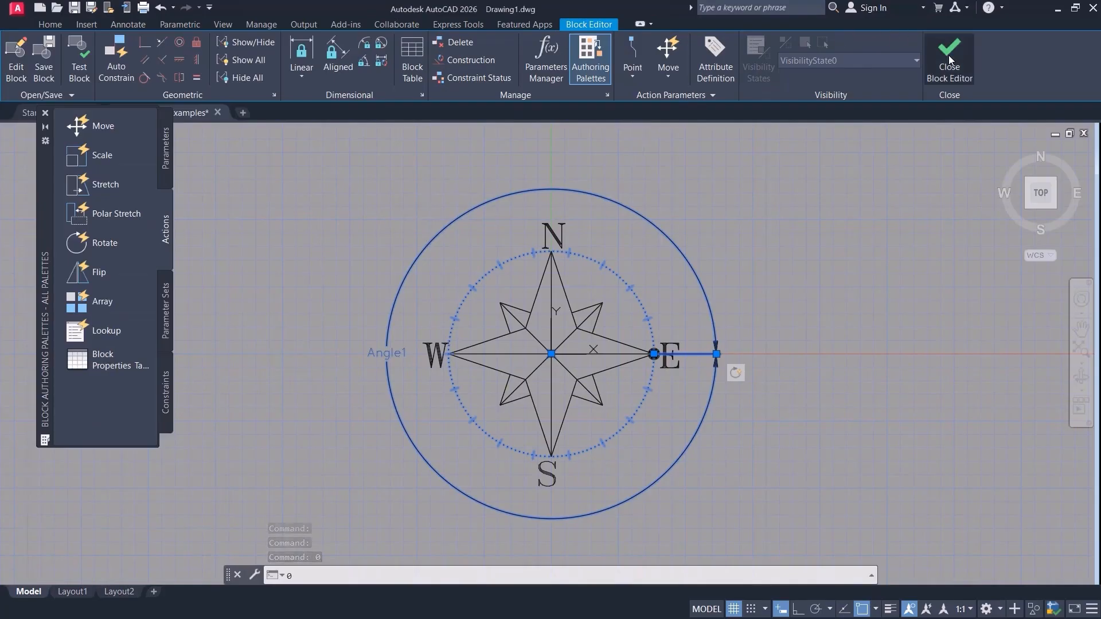
click(408, 296)
Rotate the compass block counterclockwise to about 60° with its rotation grip, using the 20° increments.
scroll(513, 316, down, 2)
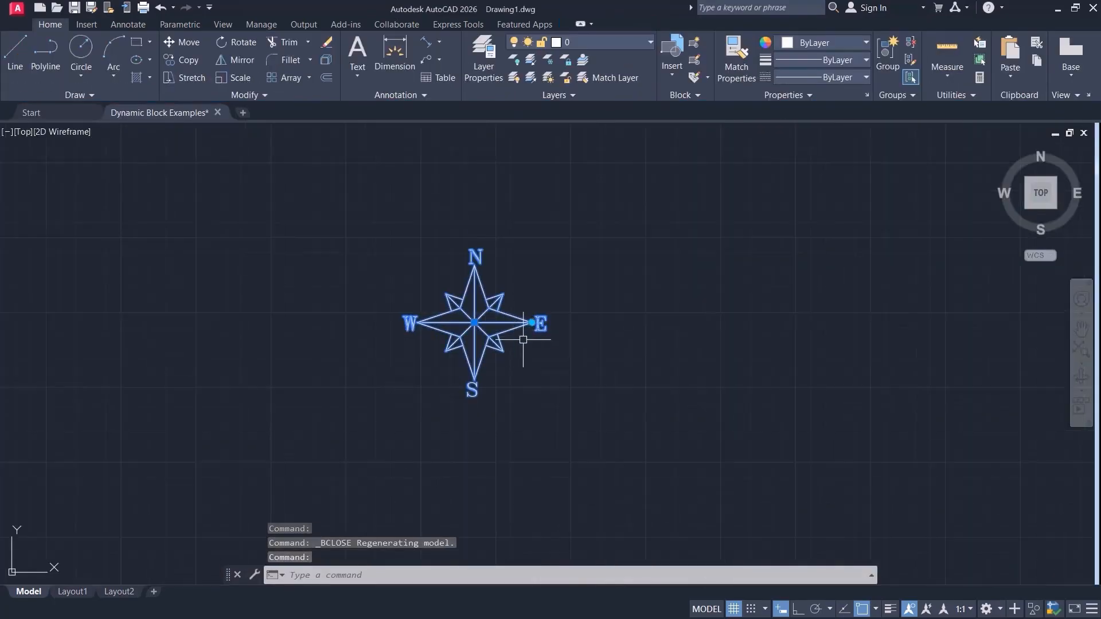
click(531, 323)
scroll(546, 315, up, 2)
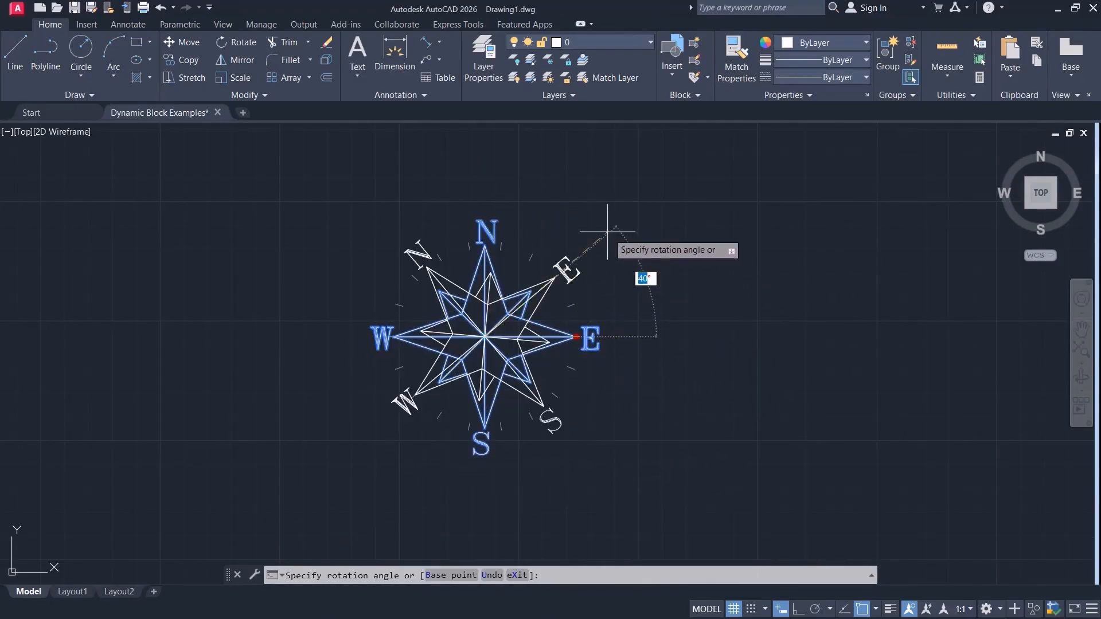
click(573, 215)
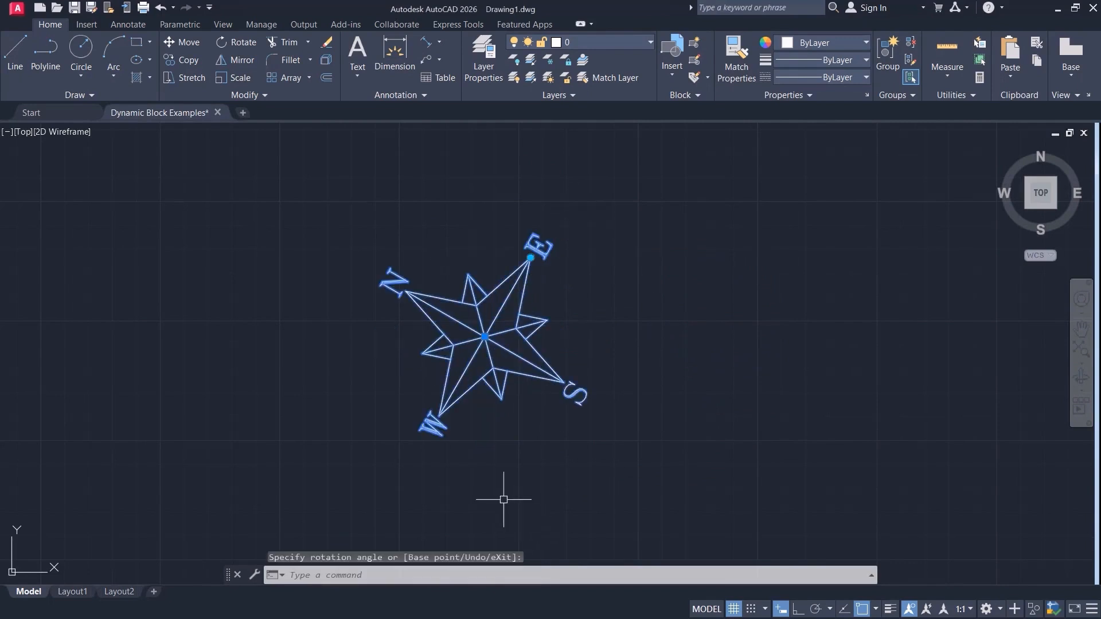
Move the compass block by its center grip into the row of furniture blocks, just left of the patterned rug.
scroll(454, 441, down, 6)
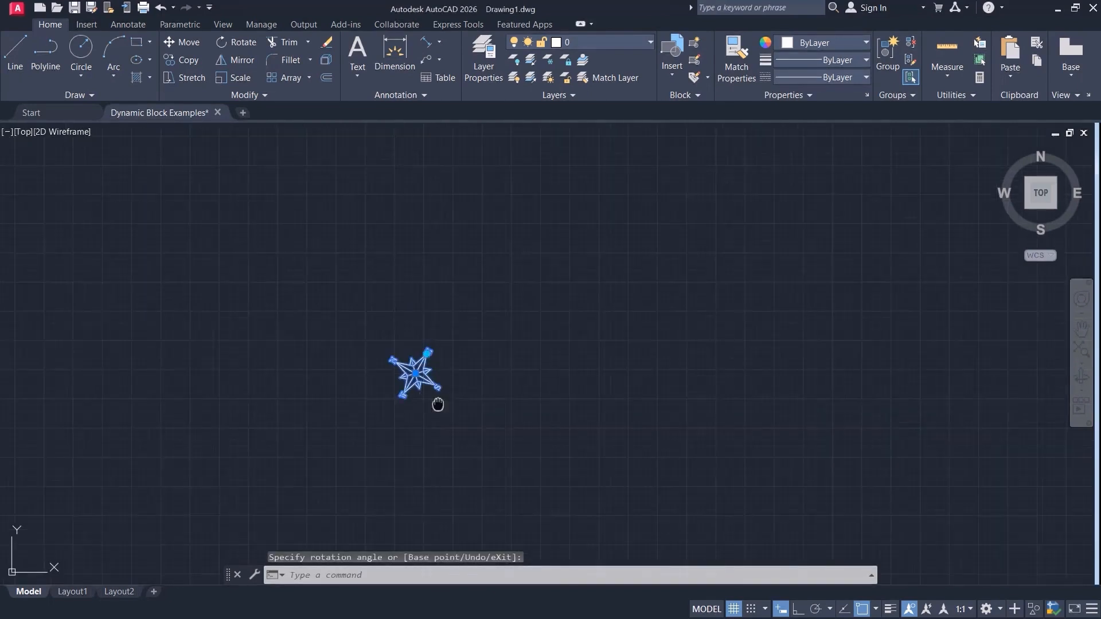
click(534, 437)
scroll(415, 264, down, 6)
middle_drag(379, 272, 408, 321)
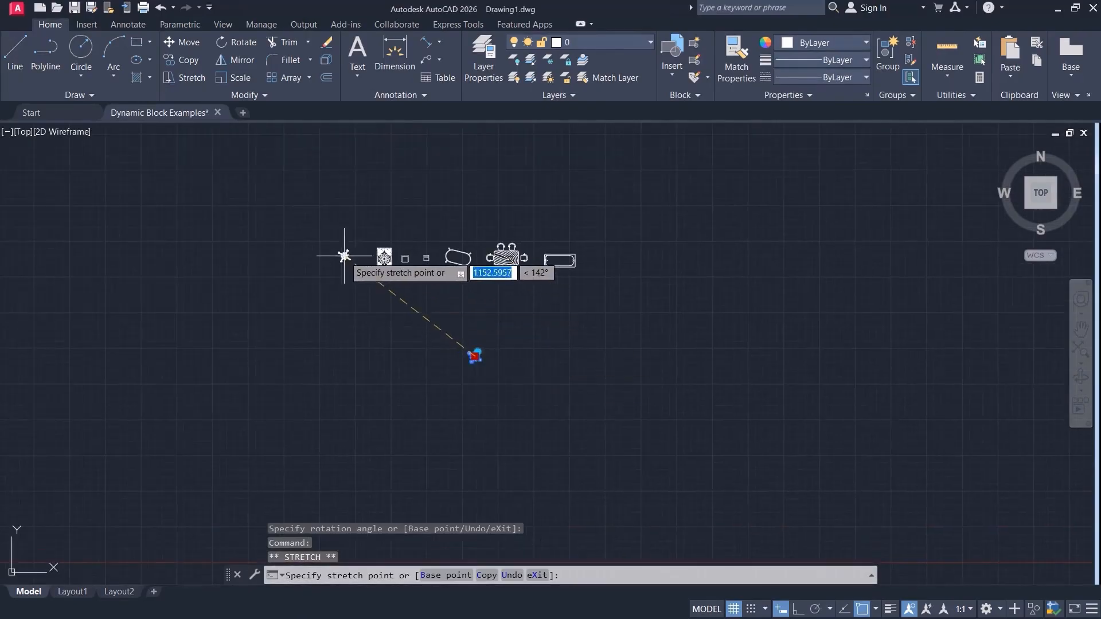
click(345, 256)
scroll(402, 284, up, 2)
scroll(402, 284, up, 2)
middle_drag(553, 393, 503, 438)
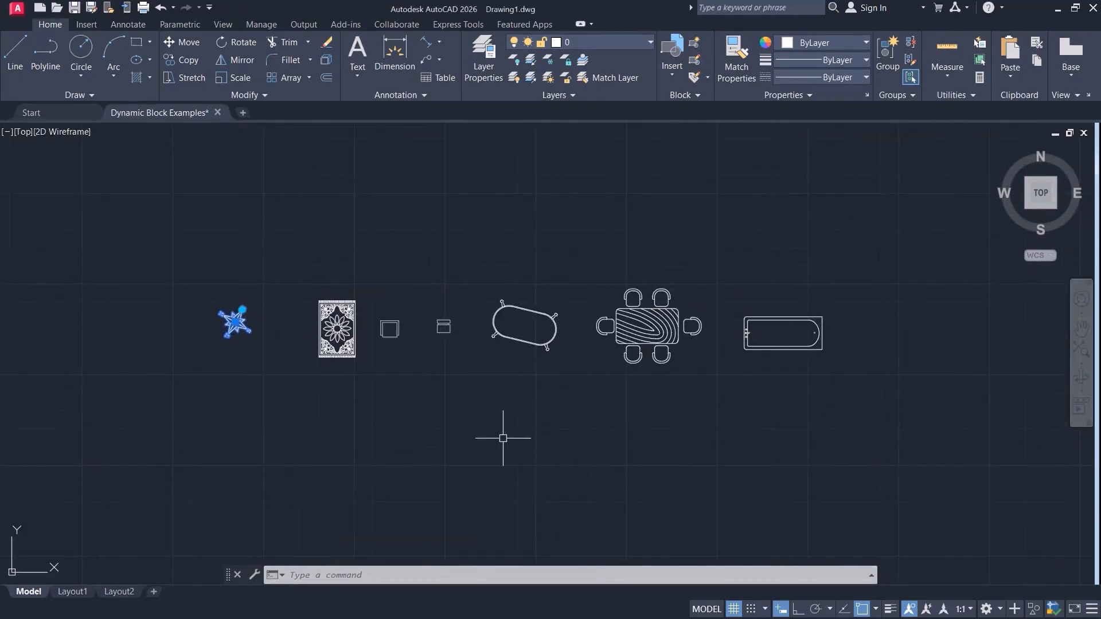